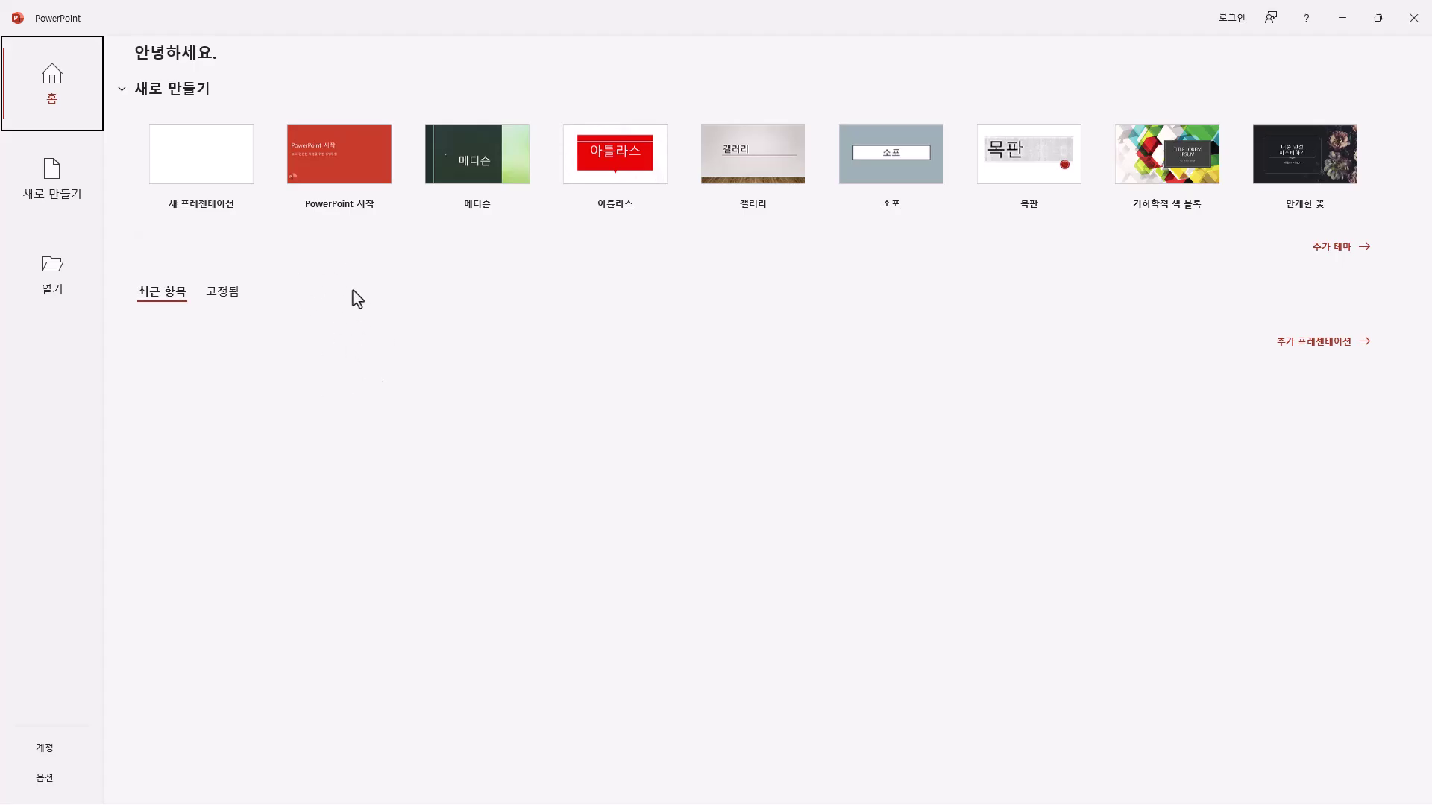
Step: Create a blank presentation and save it in the Documents folder's ITQ subfolder, named with the examinee number and full name
{"action": "left_click", "coordinate": [216, 170]}
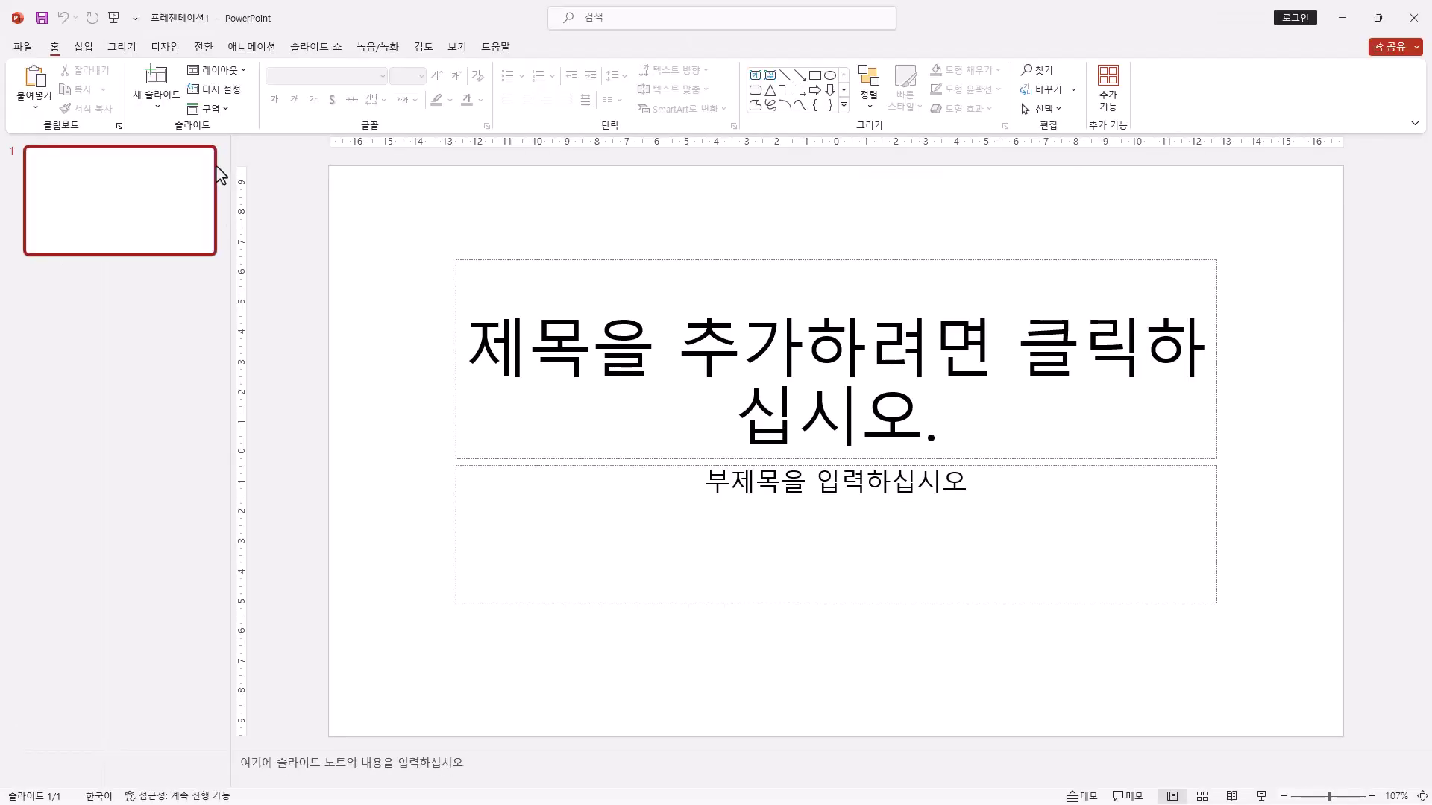
{"action": "left_click", "coordinate": [42, 19]}
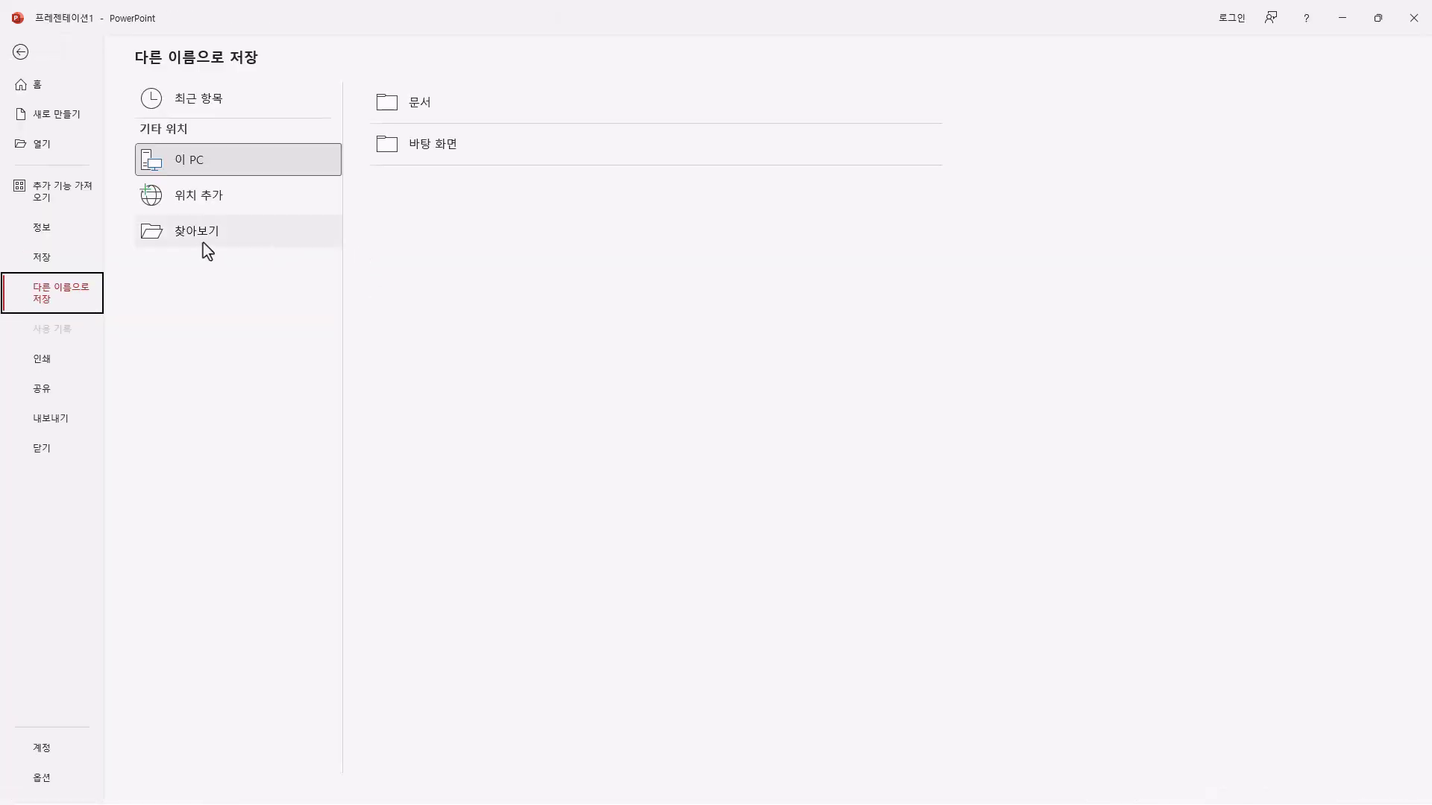
{"action": "left_click", "coordinate": [435, 113]}
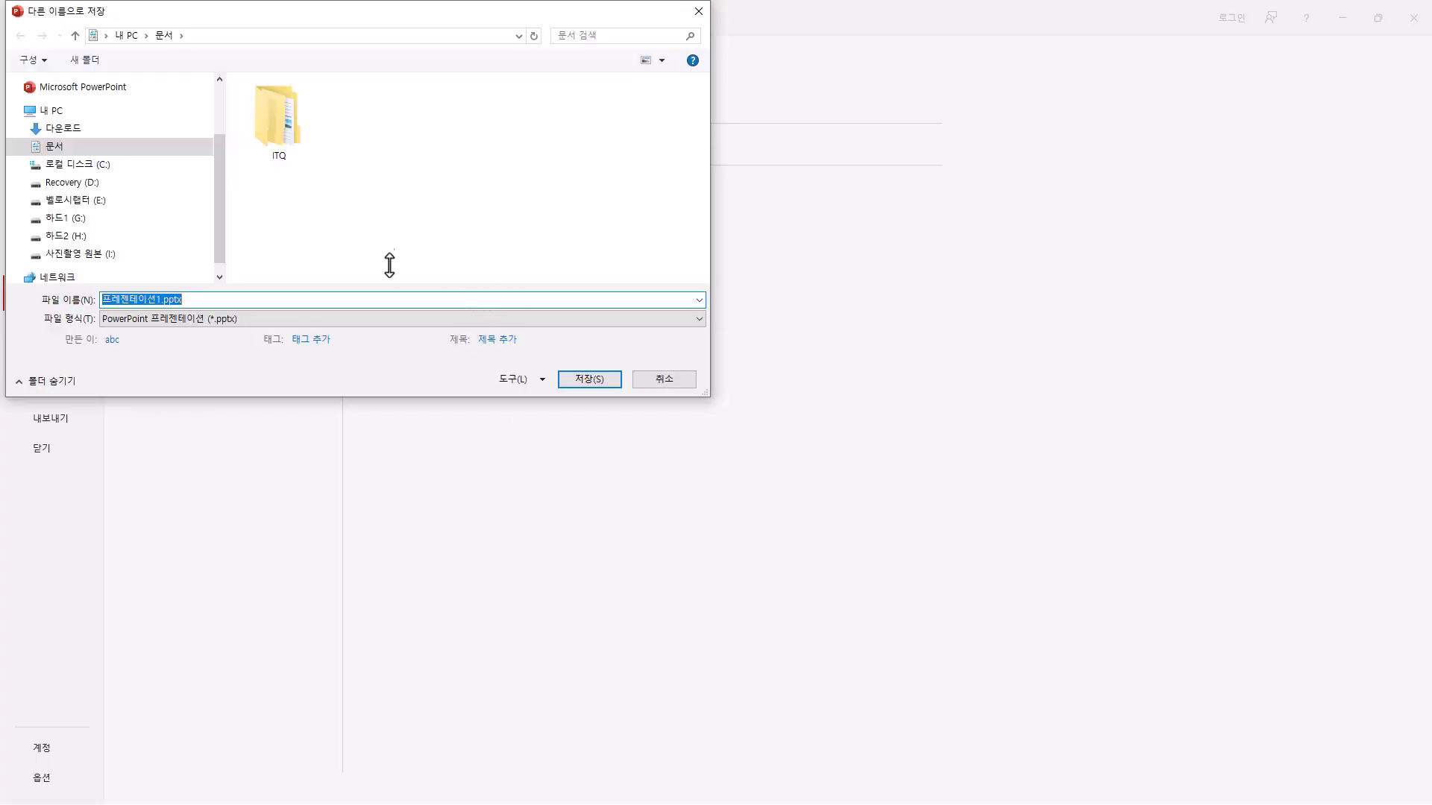
{"action": "double_click", "coordinate": [275, 140]}
{"action": "left_click", "coordinate": [200, 299]}
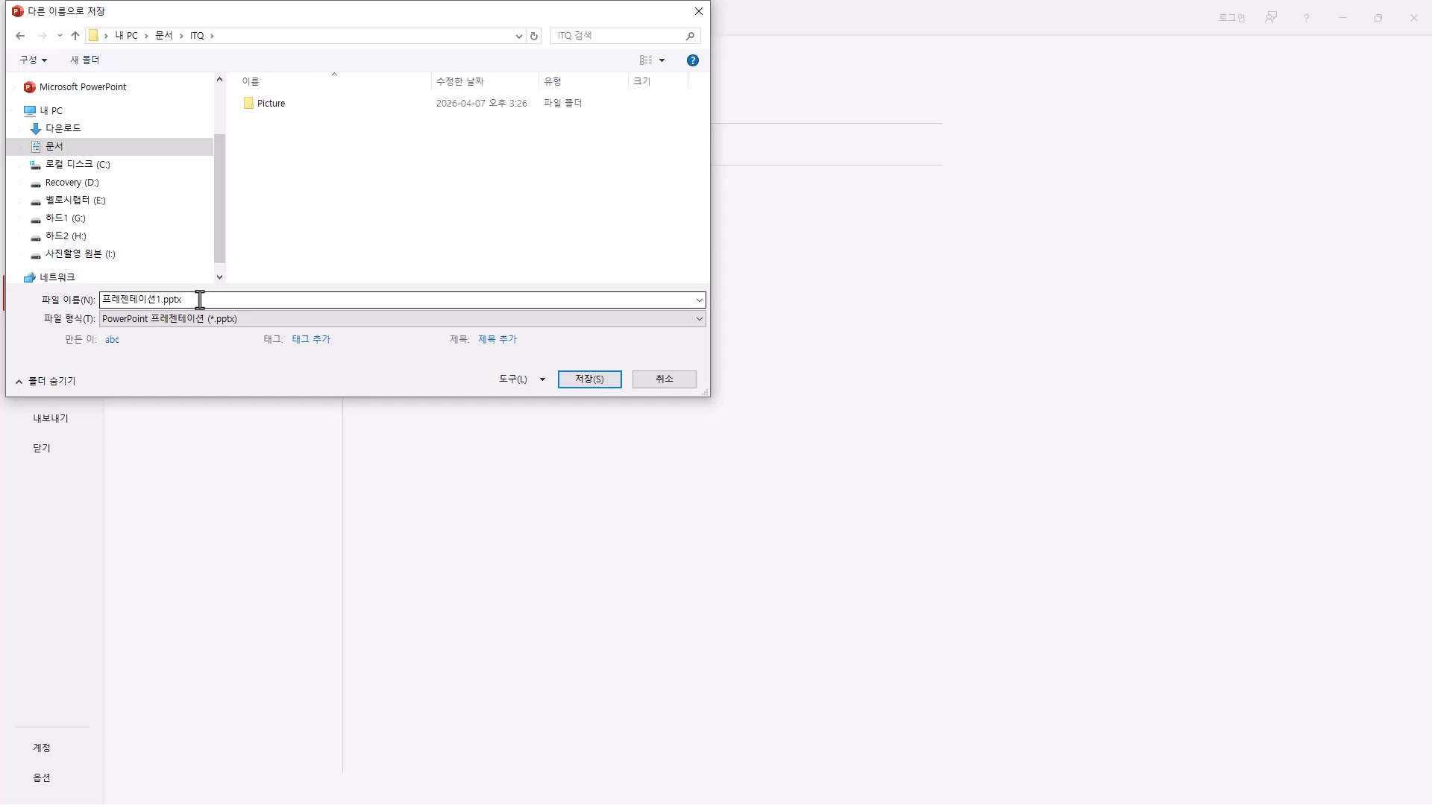
{"action": "double_click", "coordinate": [200, 299]}
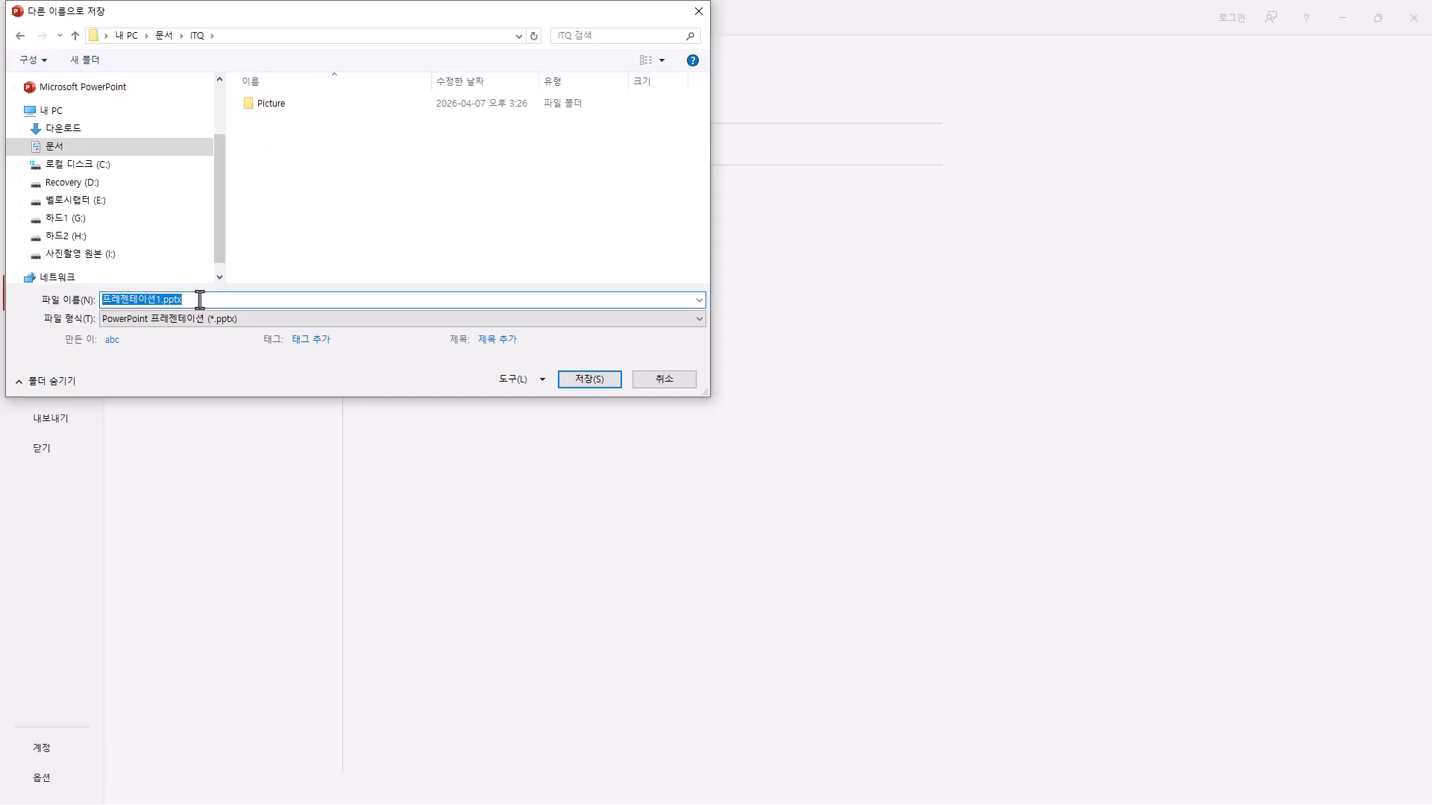
{"action": "type", "text": "12345678-홍길동"}
{"action": "left_click", "coordinate": [586, 379]}
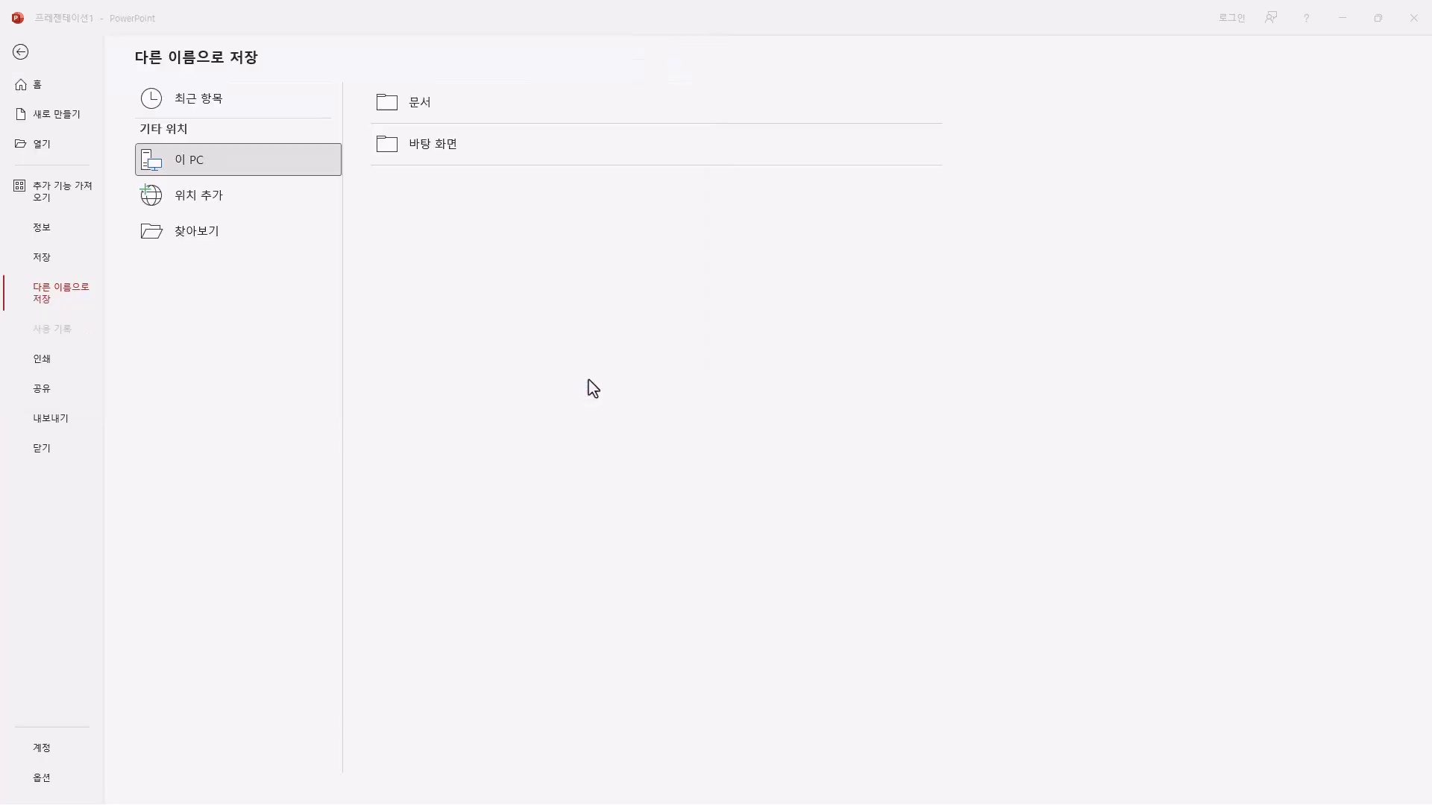
Step: Narrow the slide thumbnail pane and hide the notes pane to enlarge the editing area
{"action": "left_click_drag", "start_coordinate": [151, 191], "coordinate": [106, 191]}
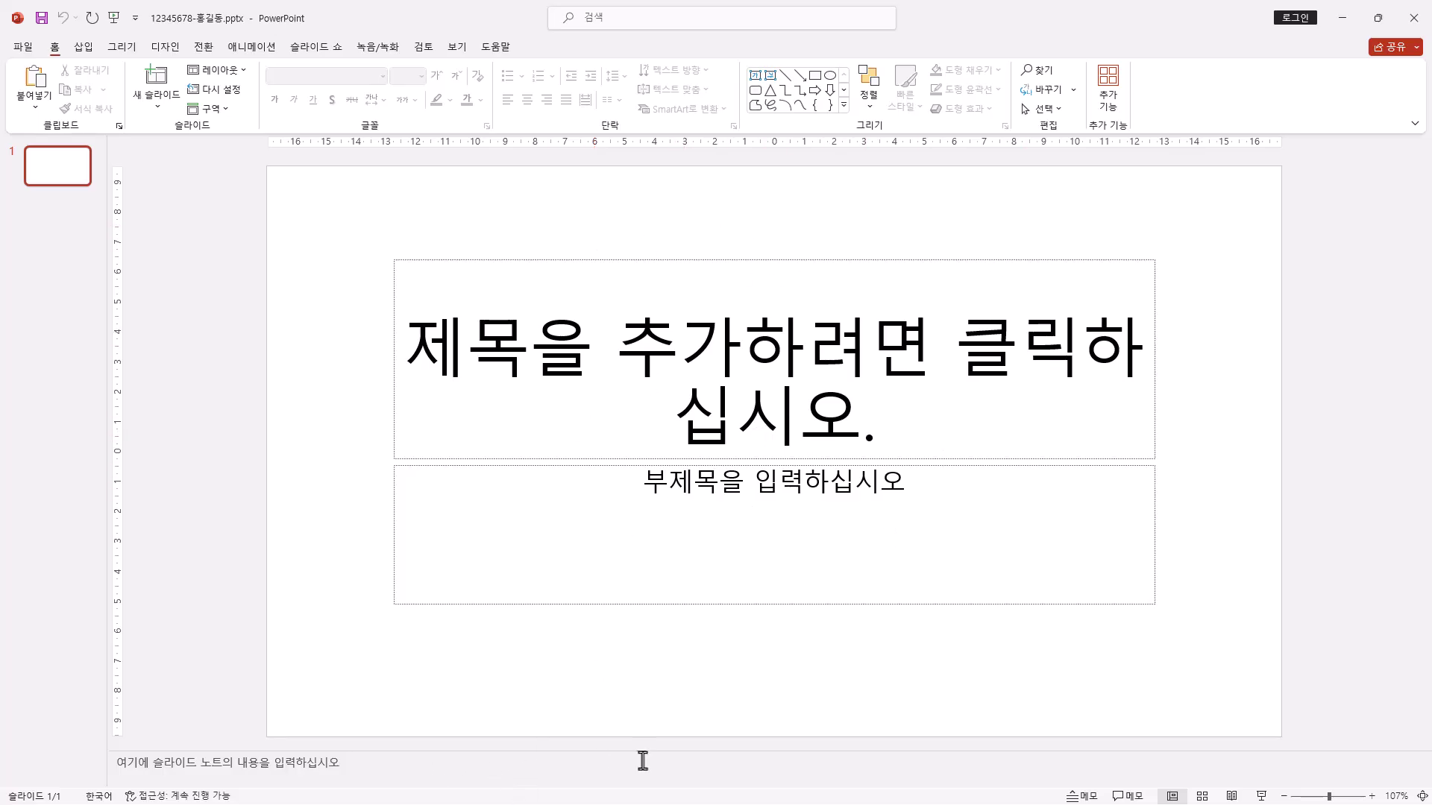
{"action": "left_click_drag", "start_coordinate": [654, 751], "coordinate": [680, 803]}
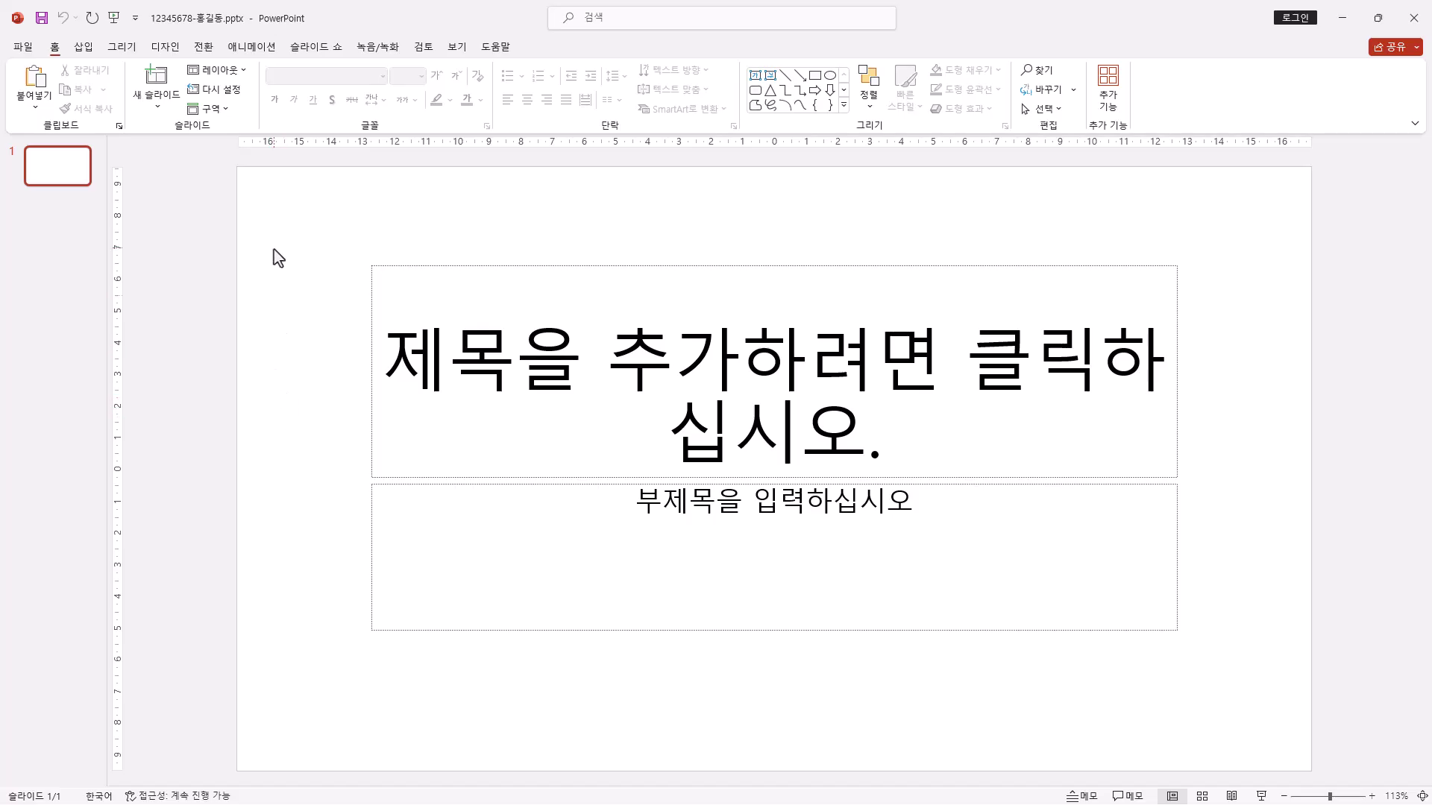
Step: Set the slide size to A4 paper and scale the content to ensure fit
{"action": "left_click", "coordinate": [168, 50]}
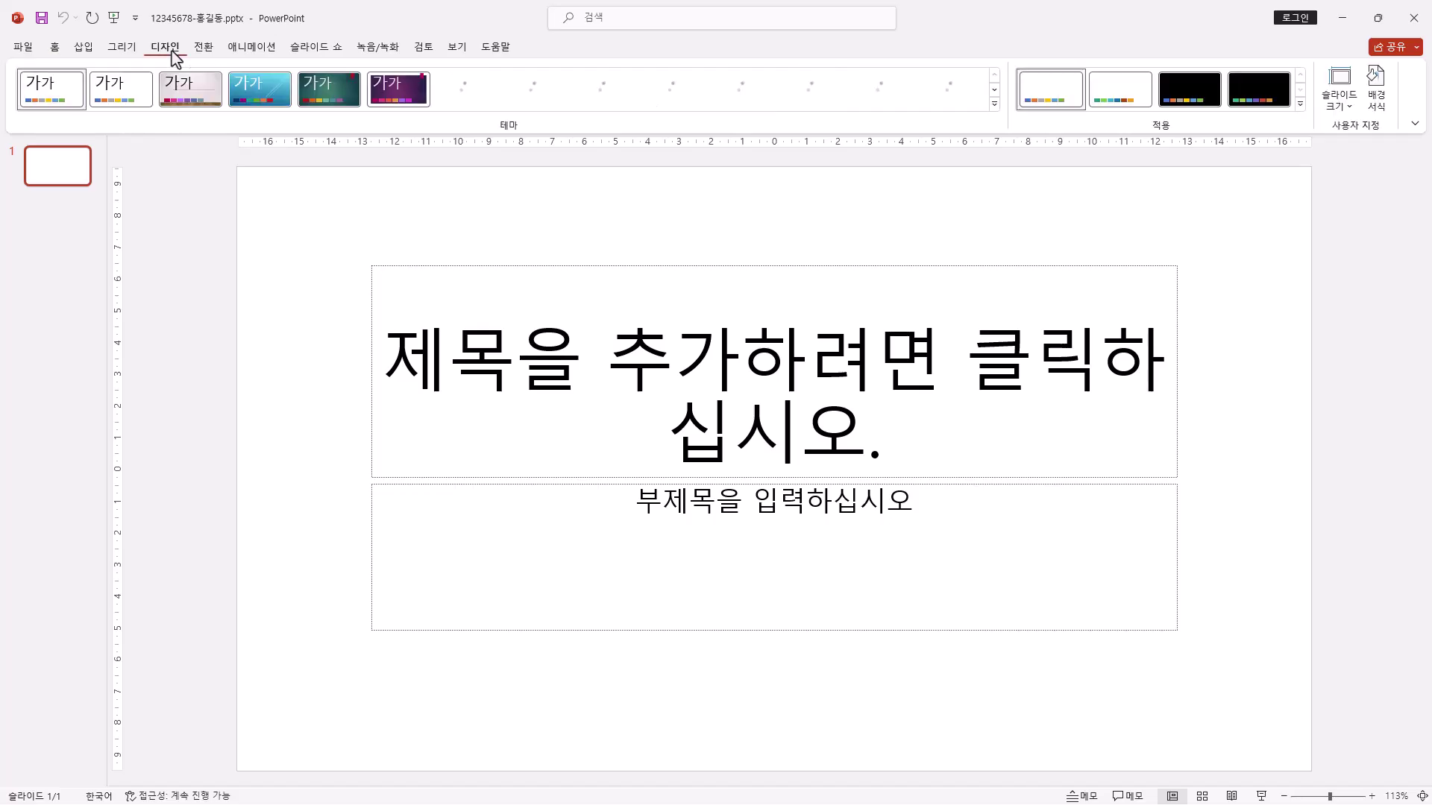
{"action": "left_click", "coordinate": [1339, 103]}
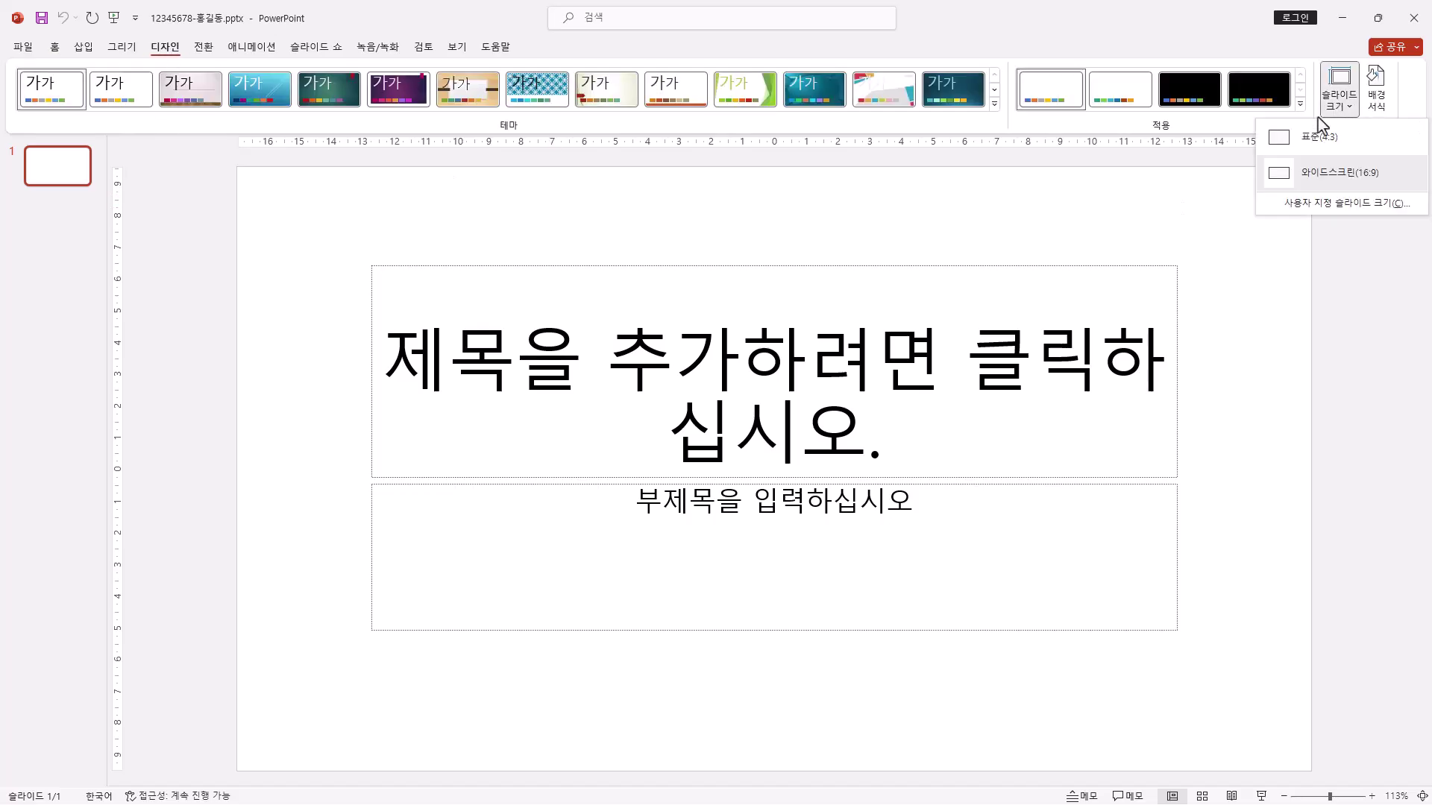
{"action": "left_click", "coordinate": [1342, 212]}
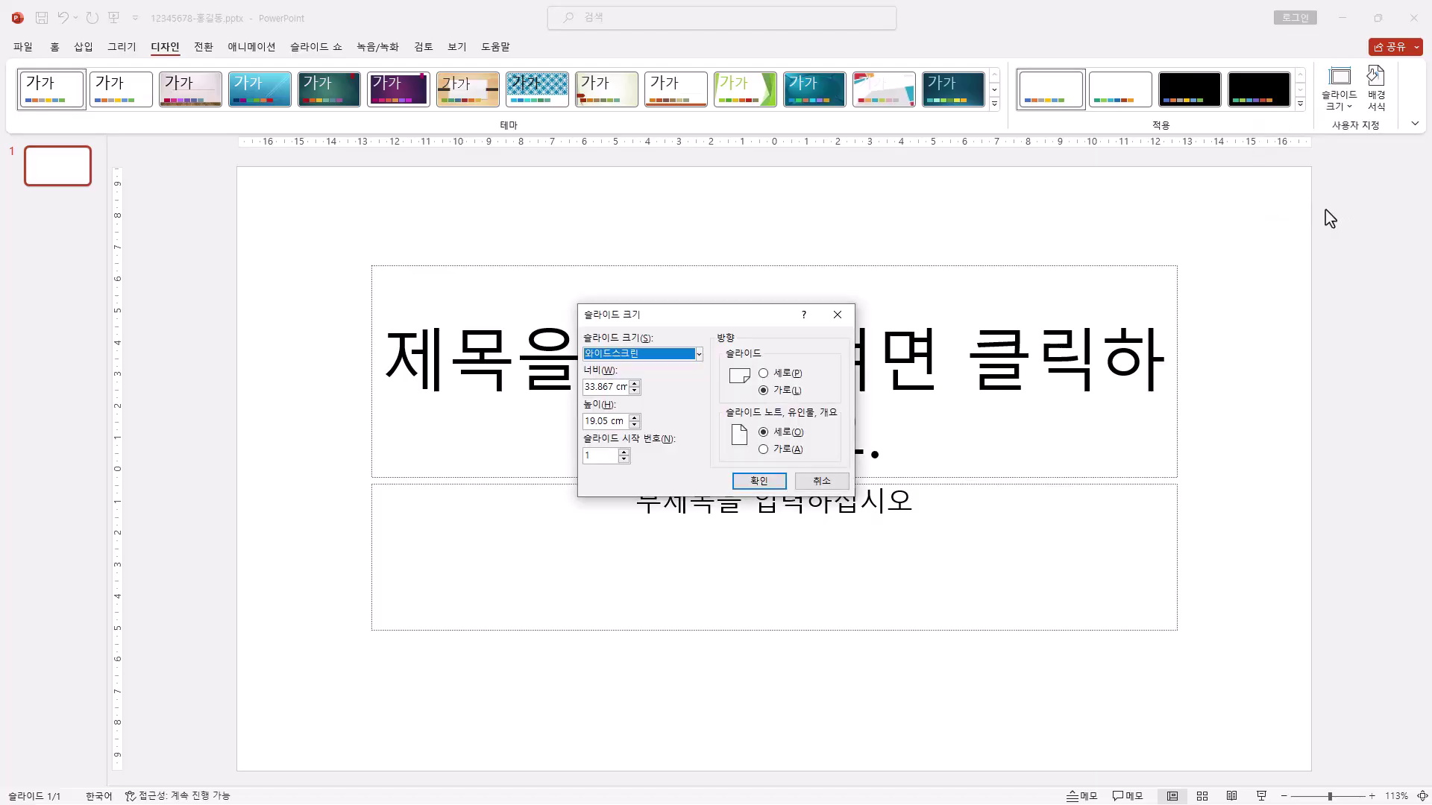
{"action": "left_click", "coordinate": [700, 355]}
{"action": "left_click", "coordinate": [655, 427]}
{"action": "left_click", "coordinate": [773, 483]}
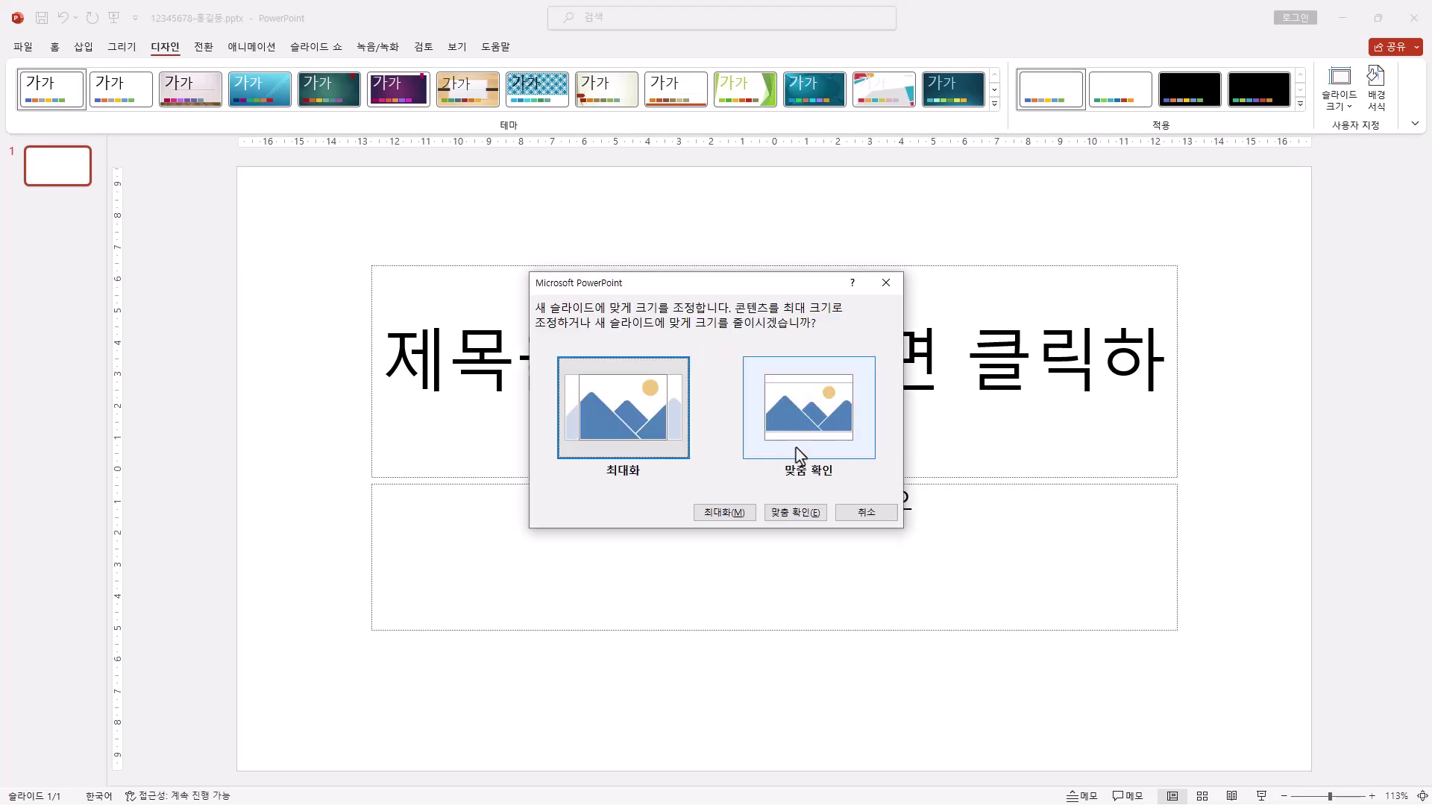
{"action": "left_click", "coordinate": [823, 440]}
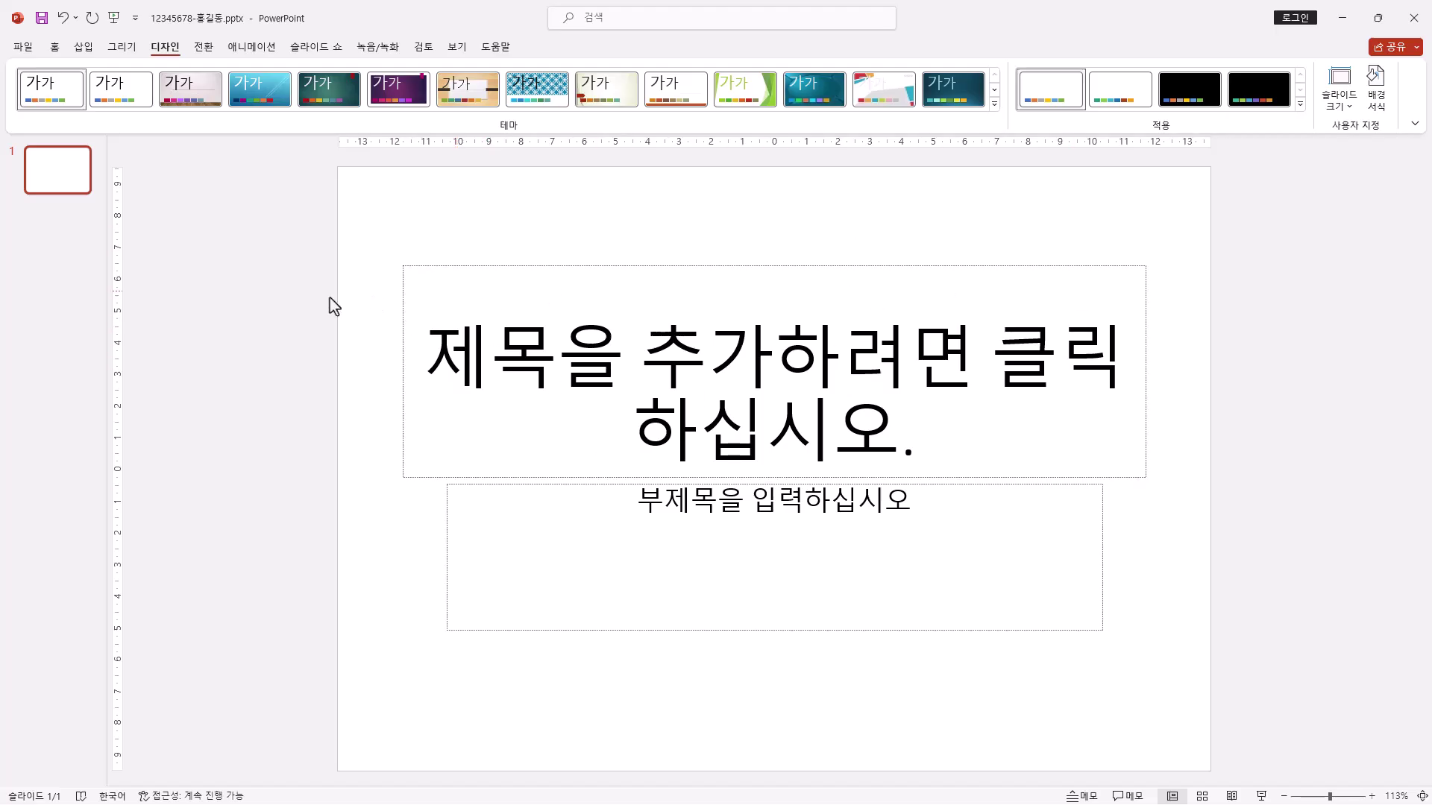
Step: Open the slide master view and select the Title and Content layout
{"action": "left_click", "coordinate": [457, 49]}
{"action": "left_click", "coordinate": [217, 110]}
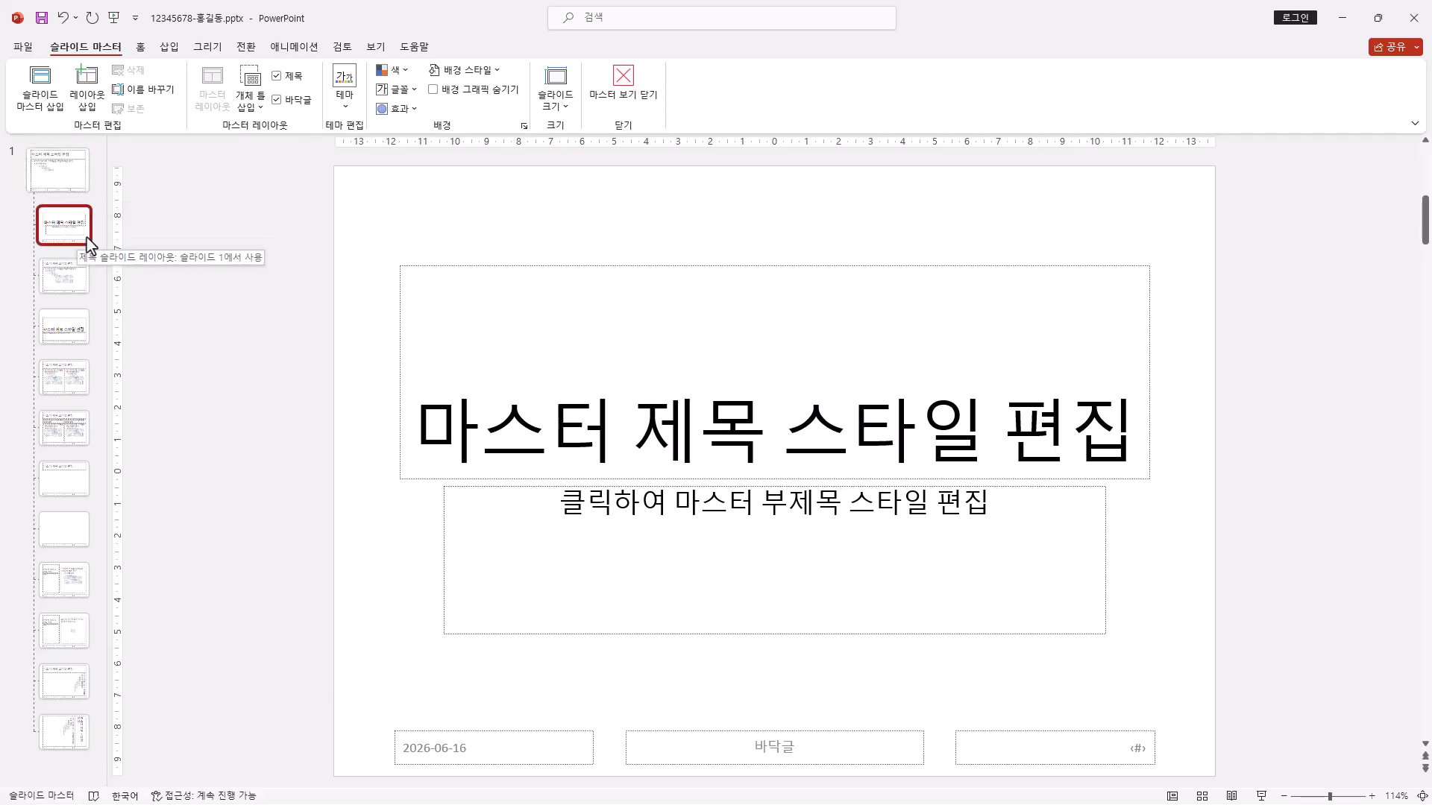
{"action": "left_click", "coordinate": [84, 287]}
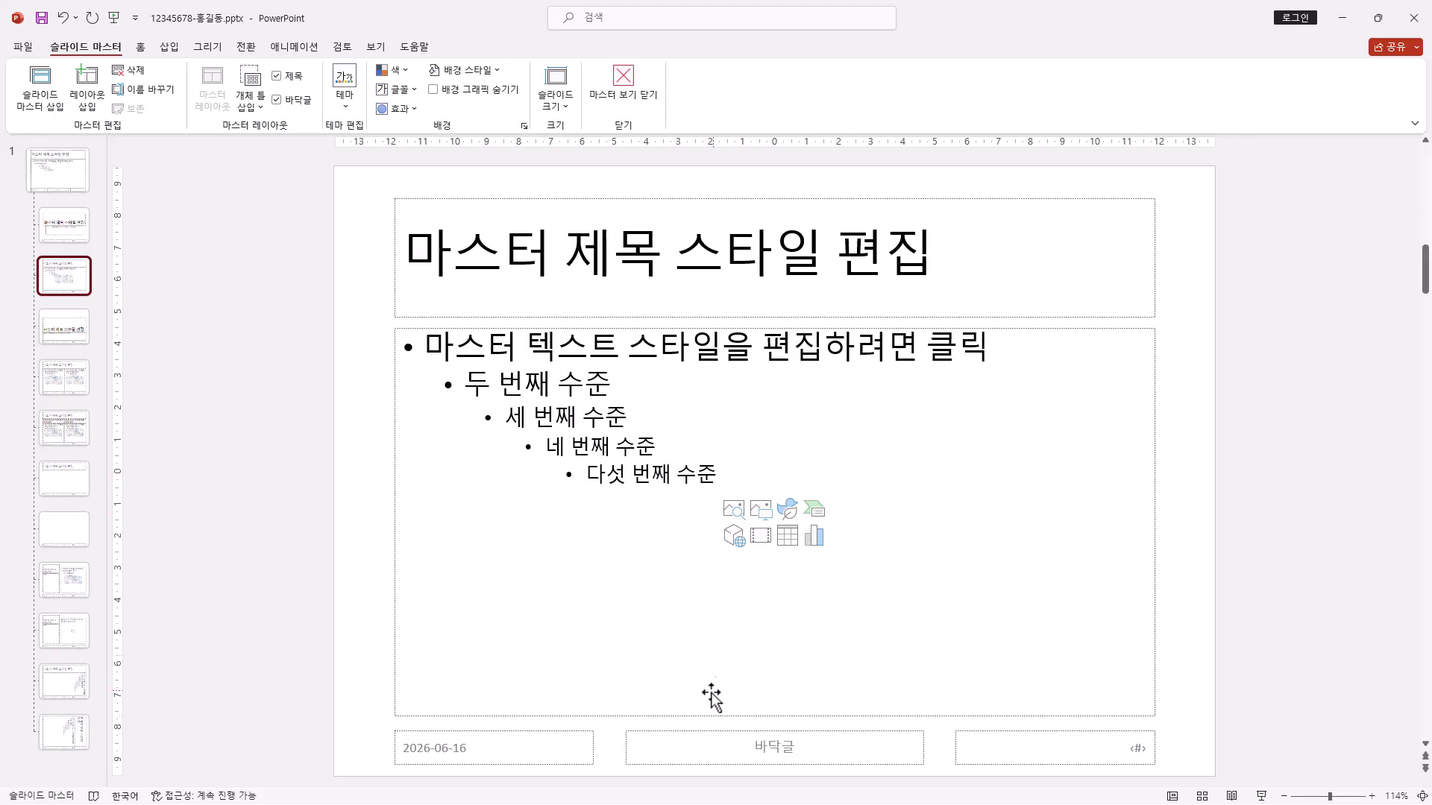
Step: Format the layout's slide number placeholder with black text at 16 pt
{"action": "left_click", "coordinate": [1127, 762]}
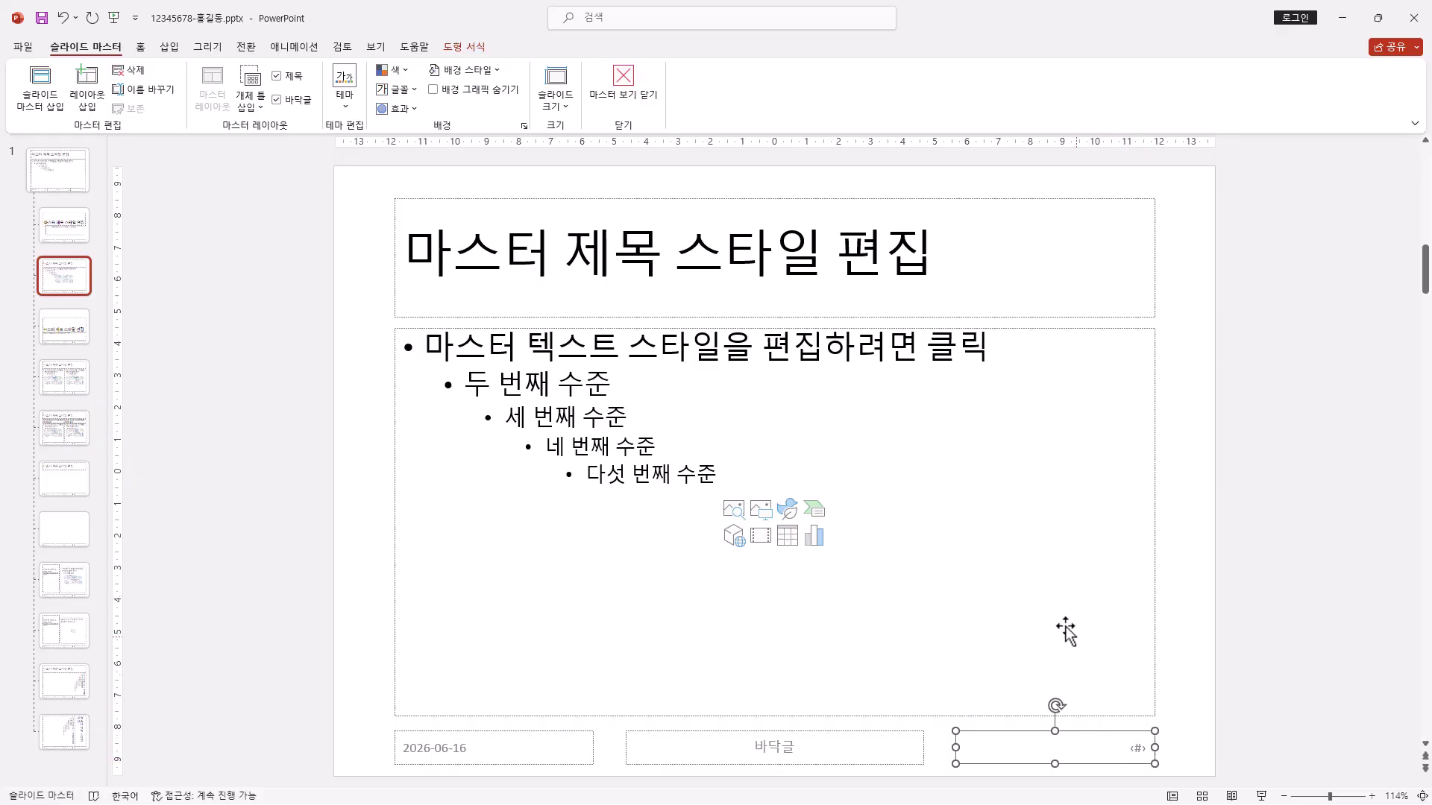
{"action": "left_click", "coordinate": [141, 49]}
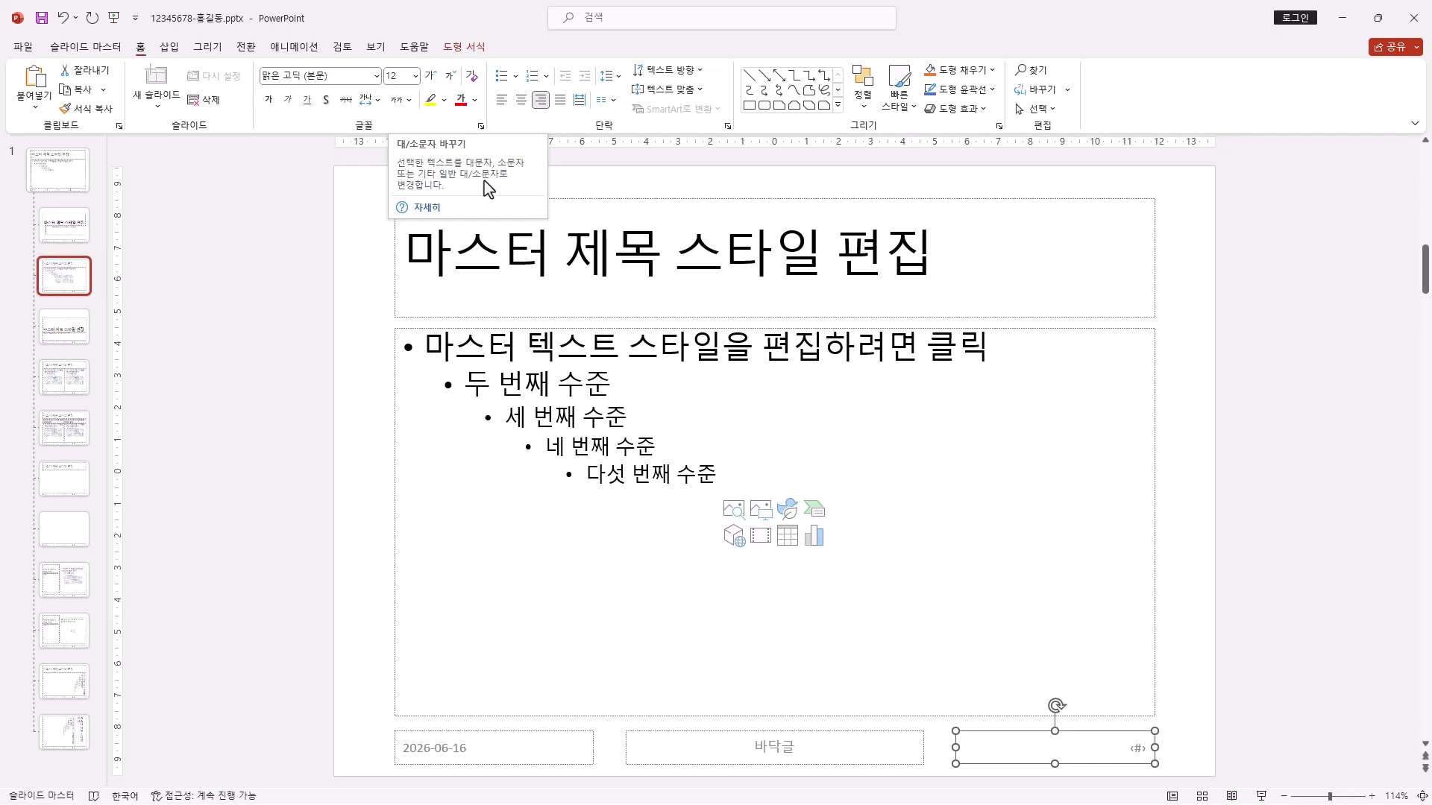
{"action": "left_click", "coordinate": [475, 102]}
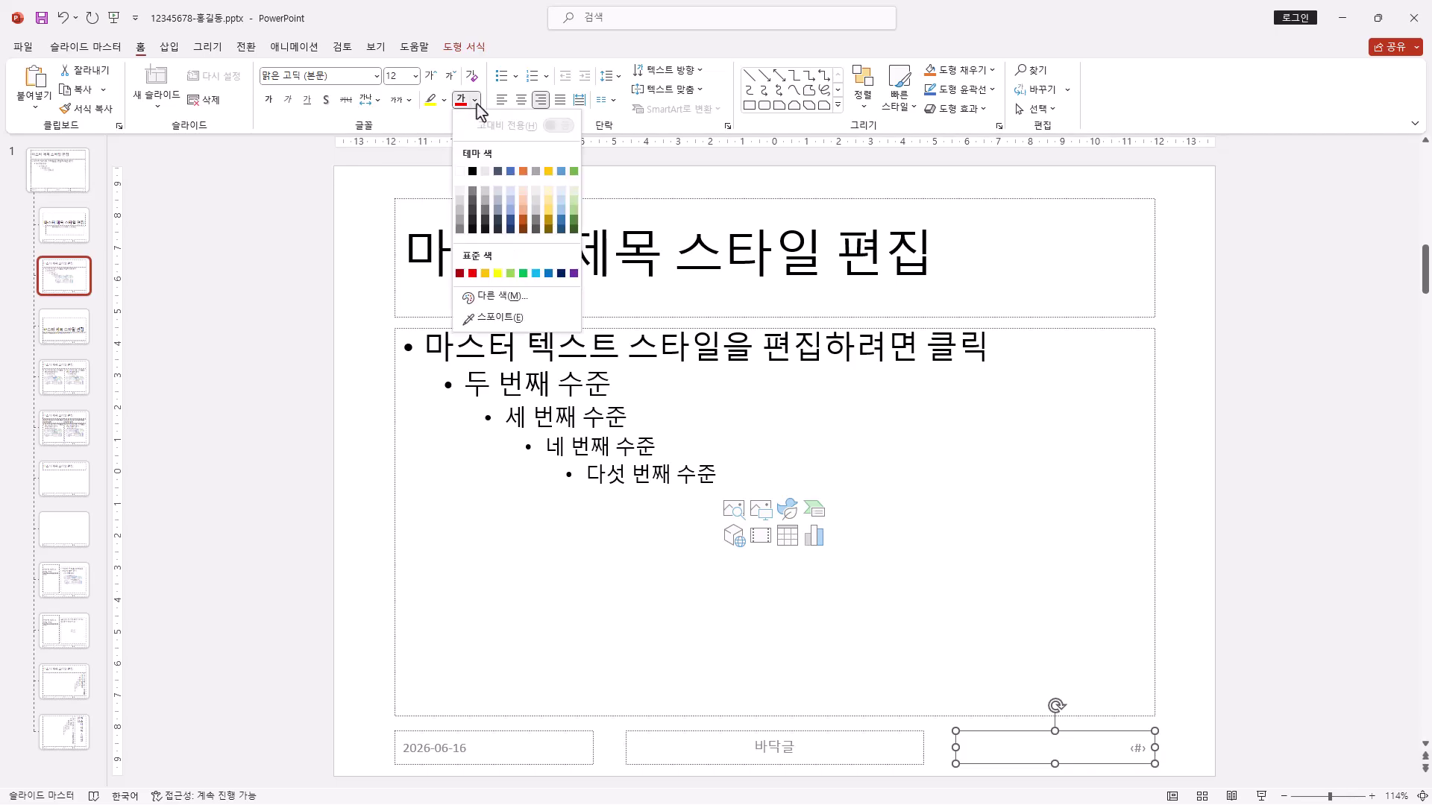
{"action": "left_click", "coordinate": [472, 172]}
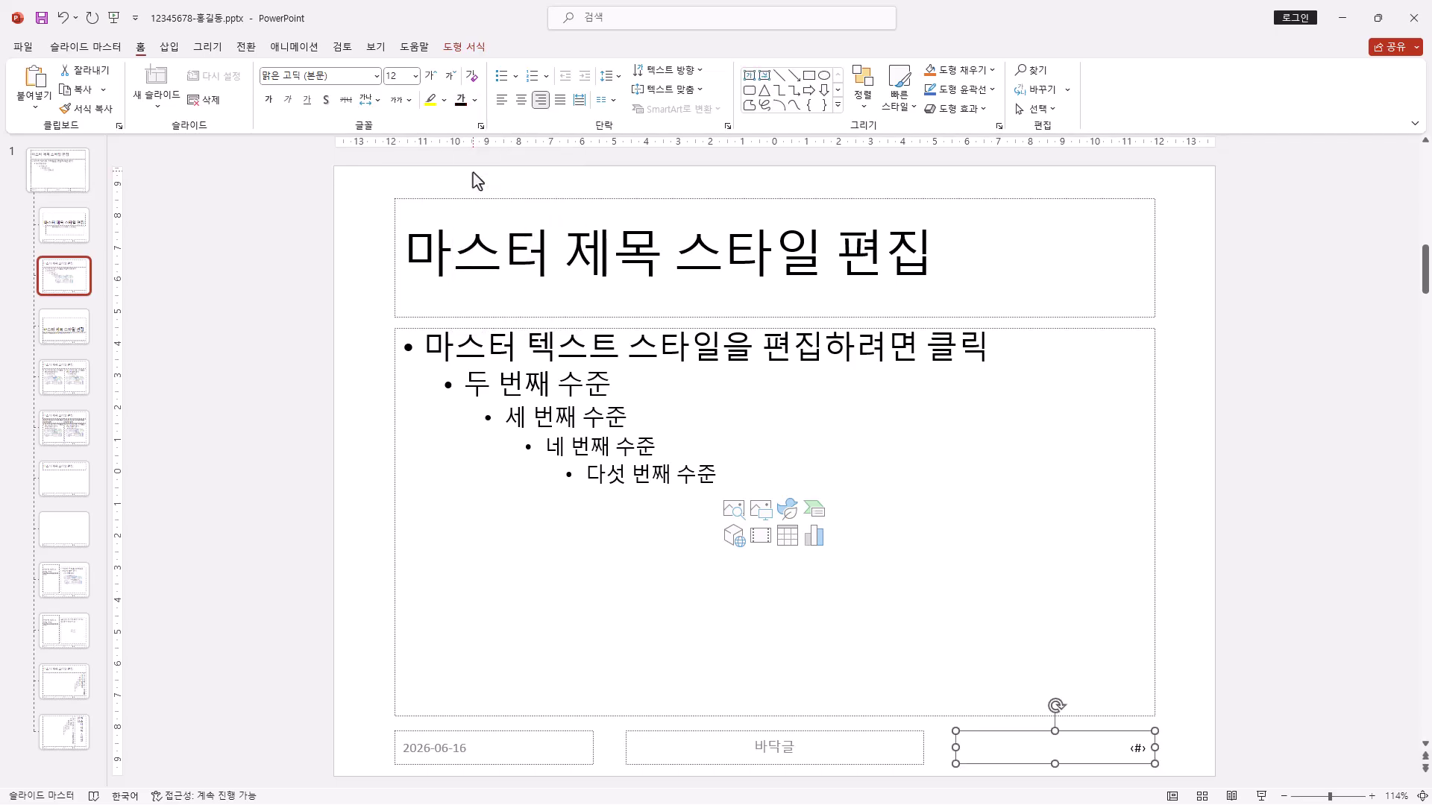
{"action": "left_click", "coordinate": [415, 76]}
{"action": "left_click", "coordinate": [399, 215]}
Step: Insert the picture 로고1.jpg from the Documents > ITQ > Picture folder into the layout
{"action": "left_click", "coordinate": [170, 47]}
{"action": "left_click", "coordinate": [134, 86]}
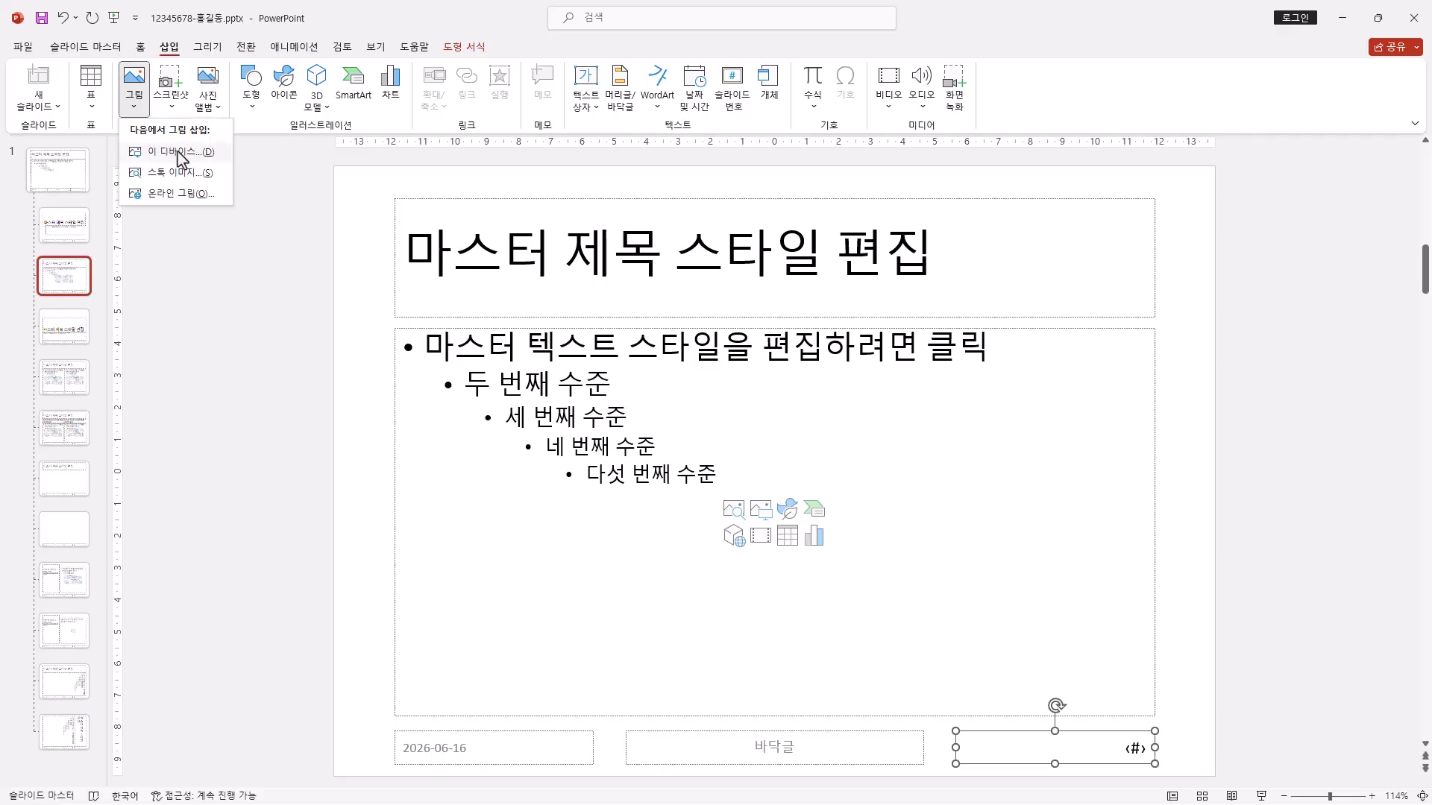
{"action": "left_click", "coordinate": [176, 153]}
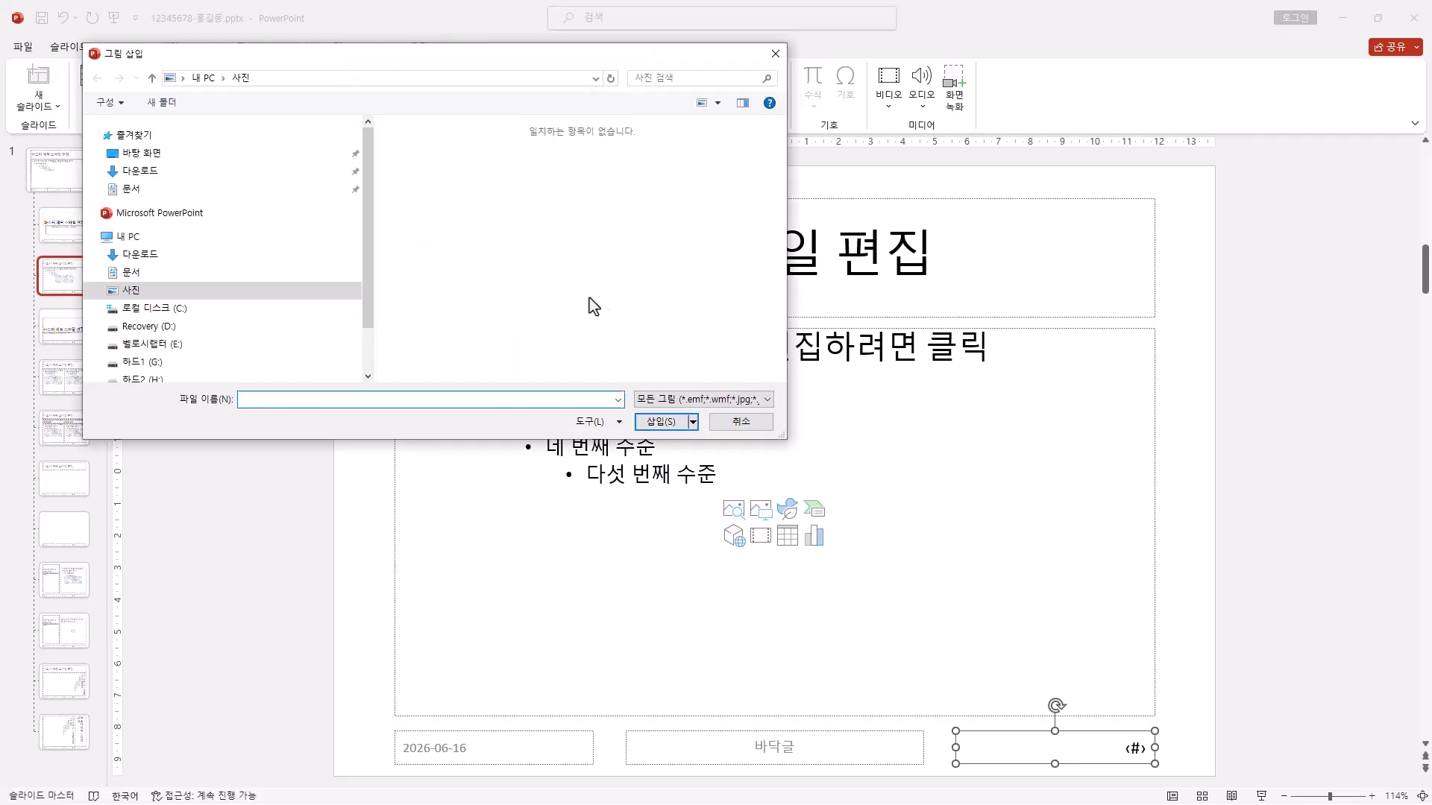
{"action": "left_click", "coordinate": [132, 273]}
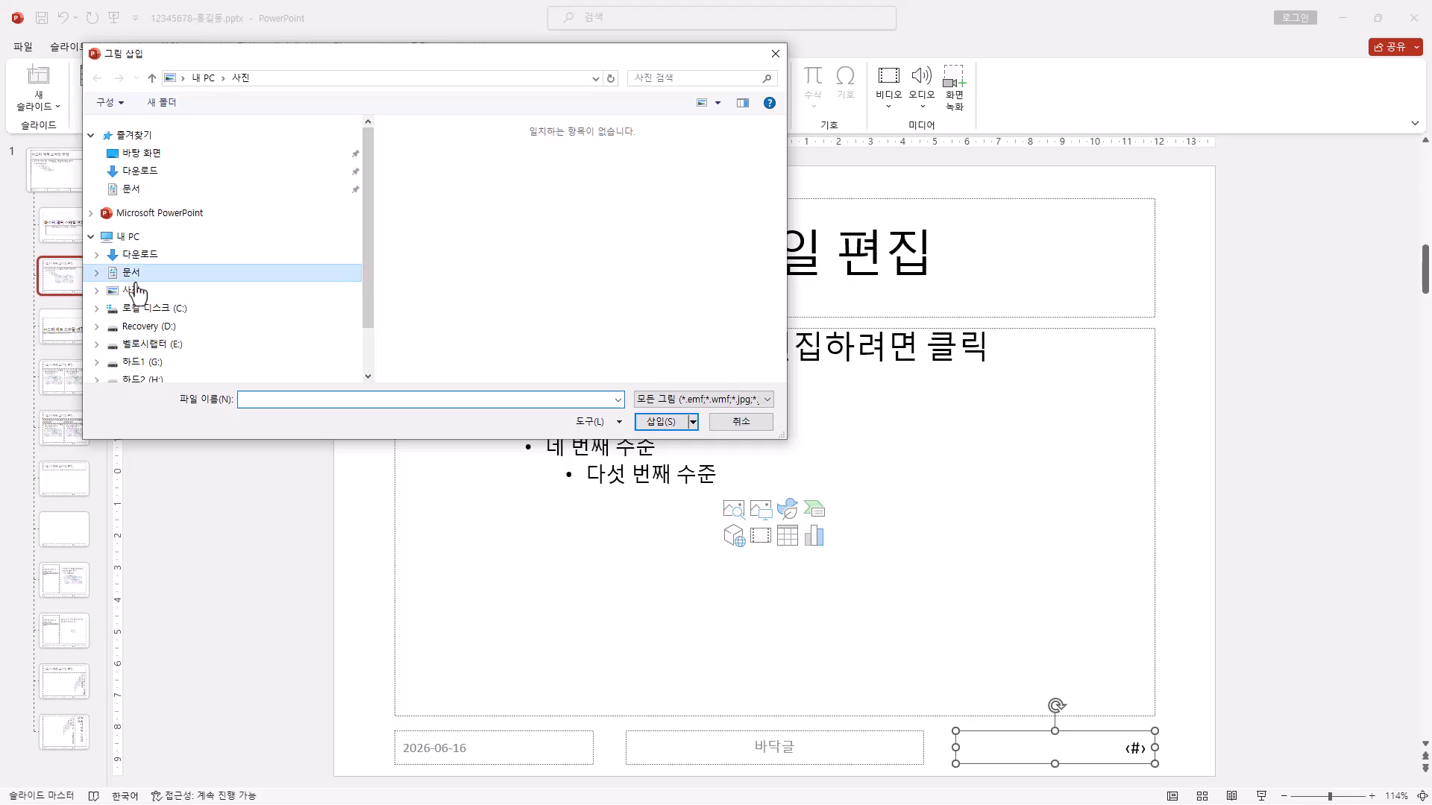
{"action": "double_click", "coordinate": [424, 176]}
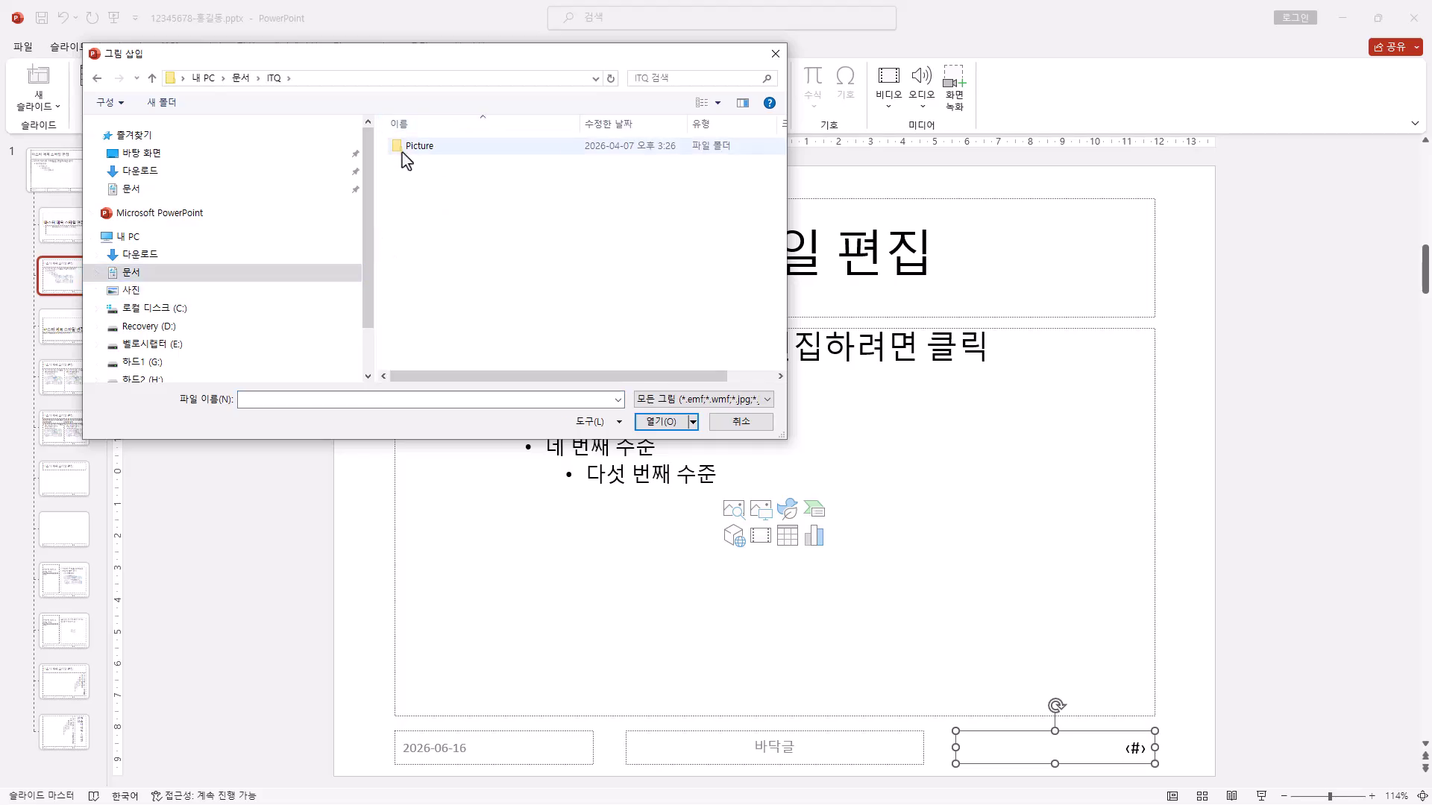
{"action": "double_click", "coordinate": [447, 146]}
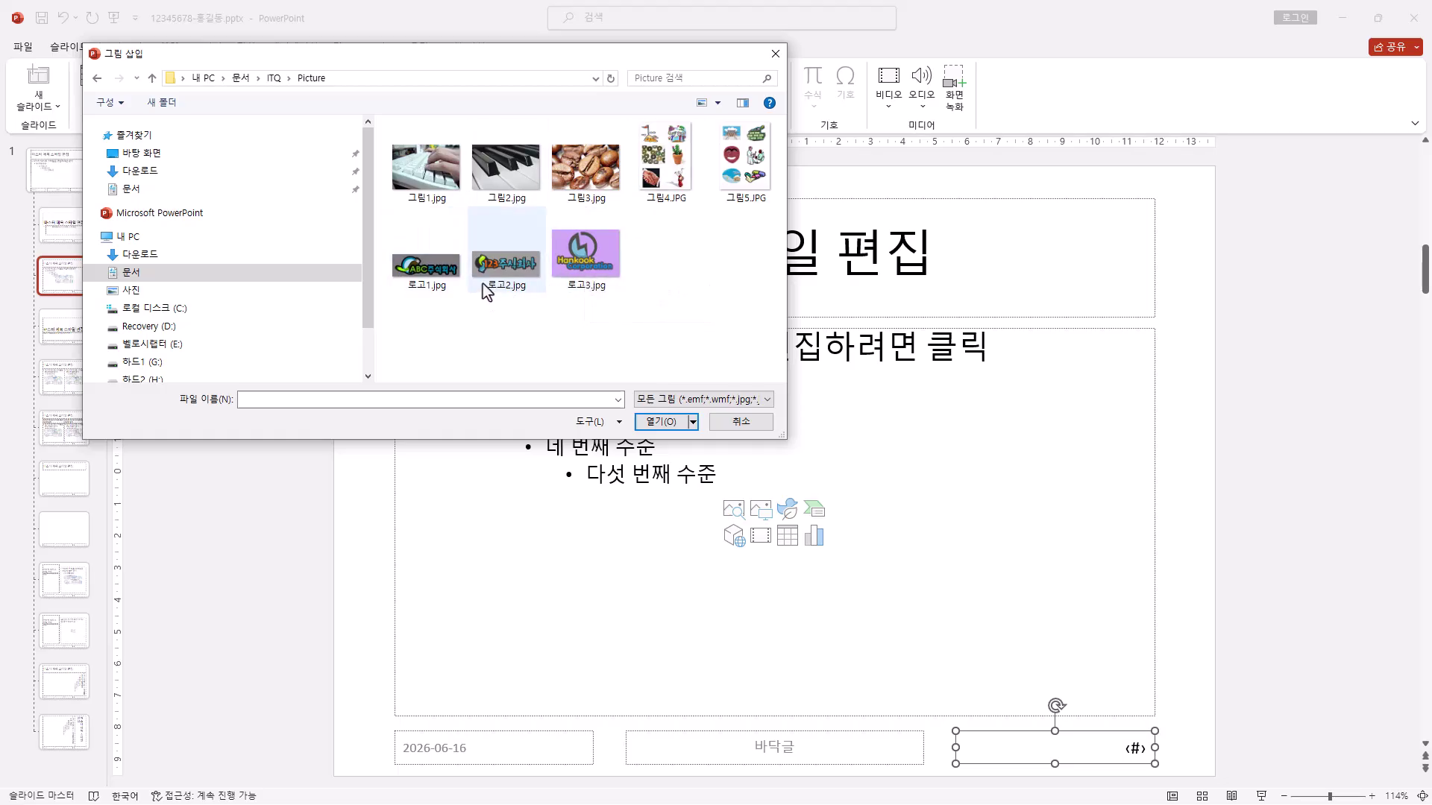
{"action": "left_click", "coordinate": [449, 282]}
{"action": "left_click", "coordinate": [656, 422]}
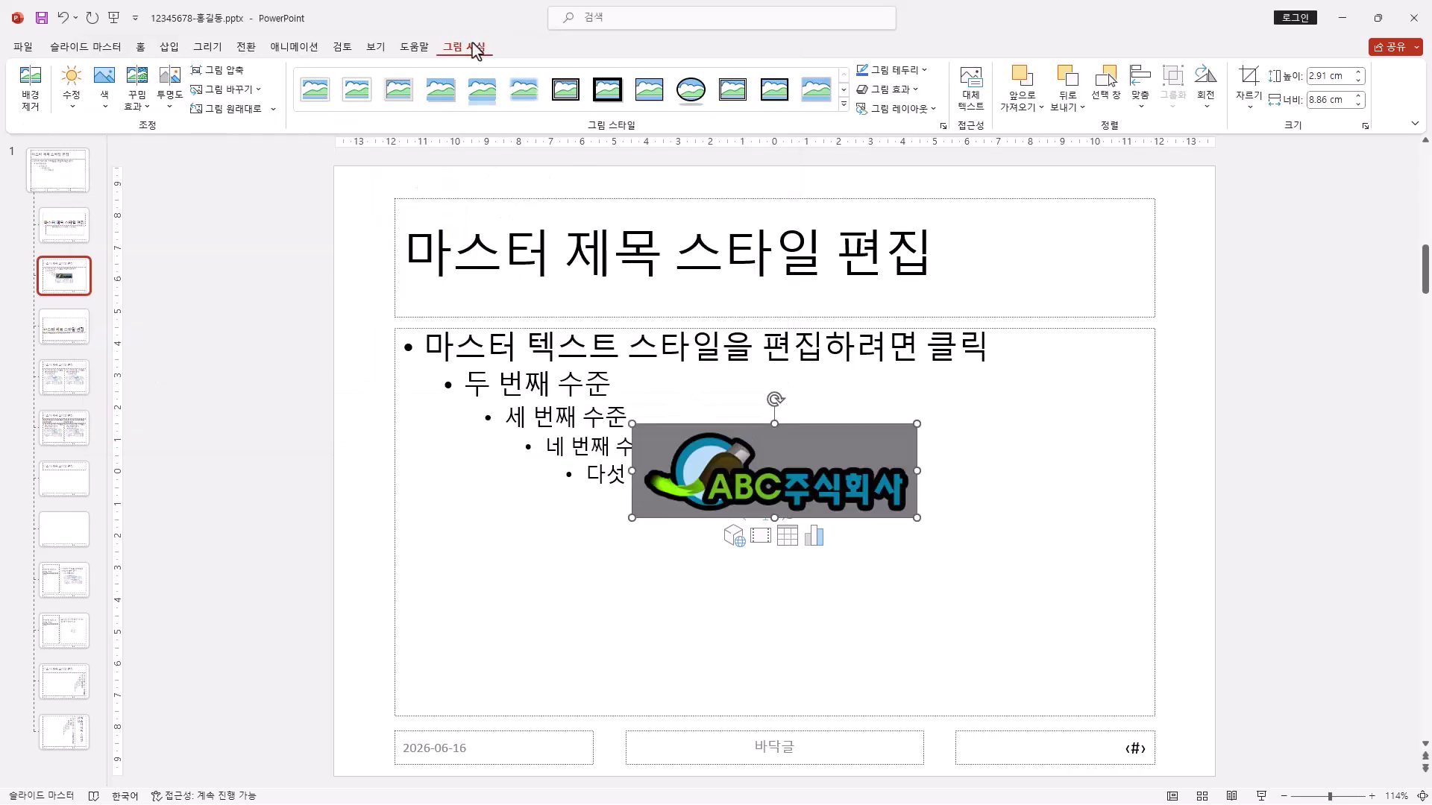
Step: Make the logo's gray background transparent with Set Transparent Color
{"action": "left_click", "coordinate": [104, 94]}
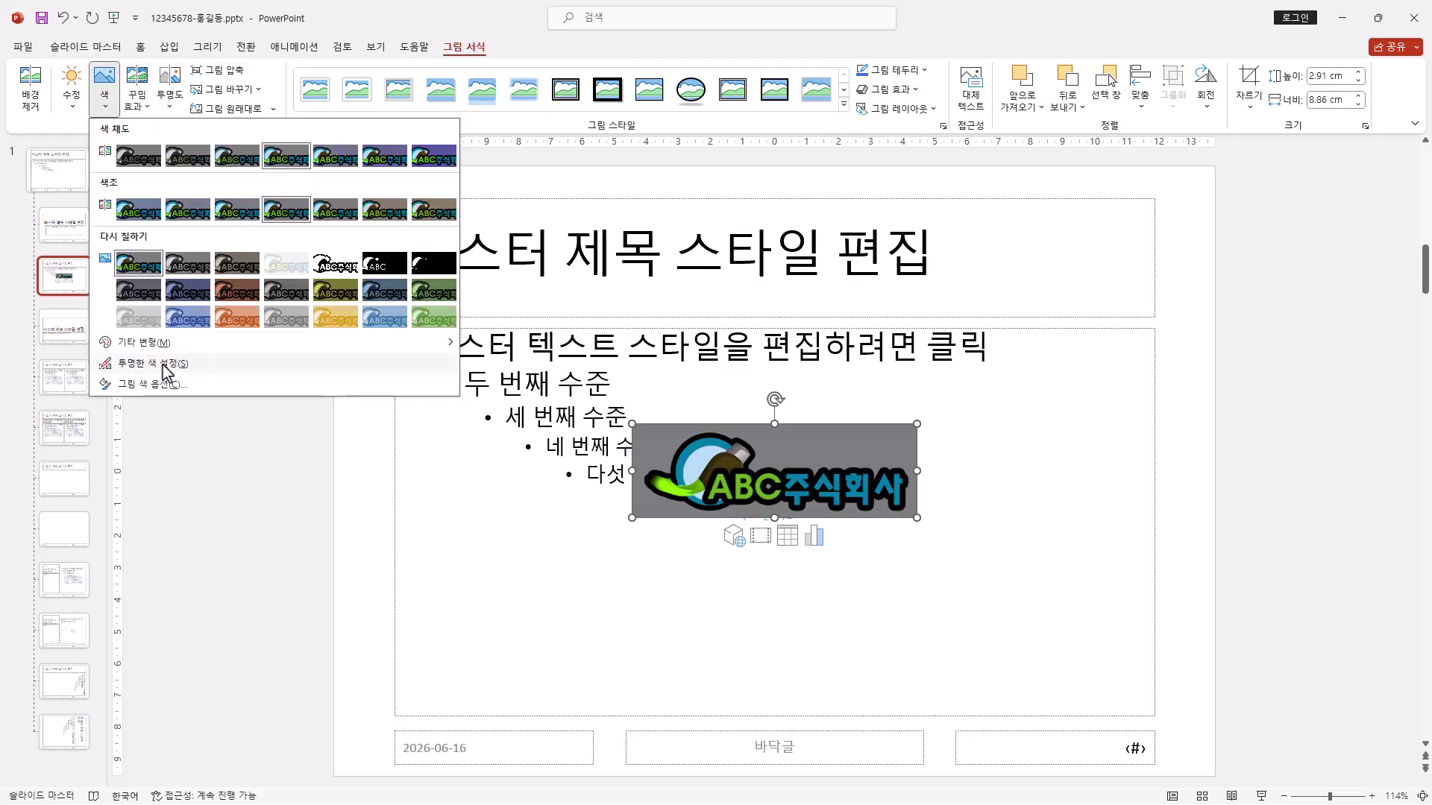
{"action": "left_click", "coordinate": [167, 364]}
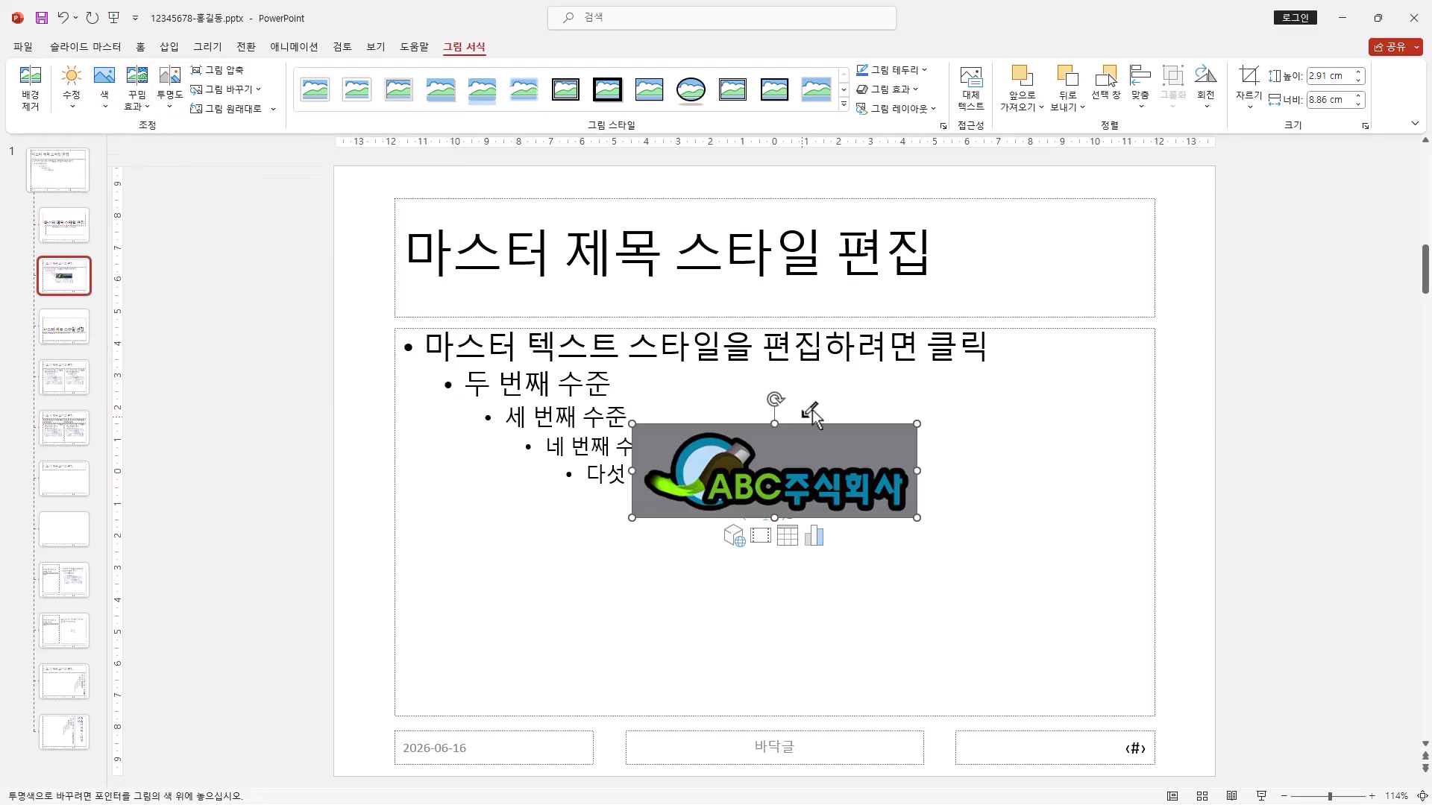
{"action": "left_click", "coordinate": [839, 437]}
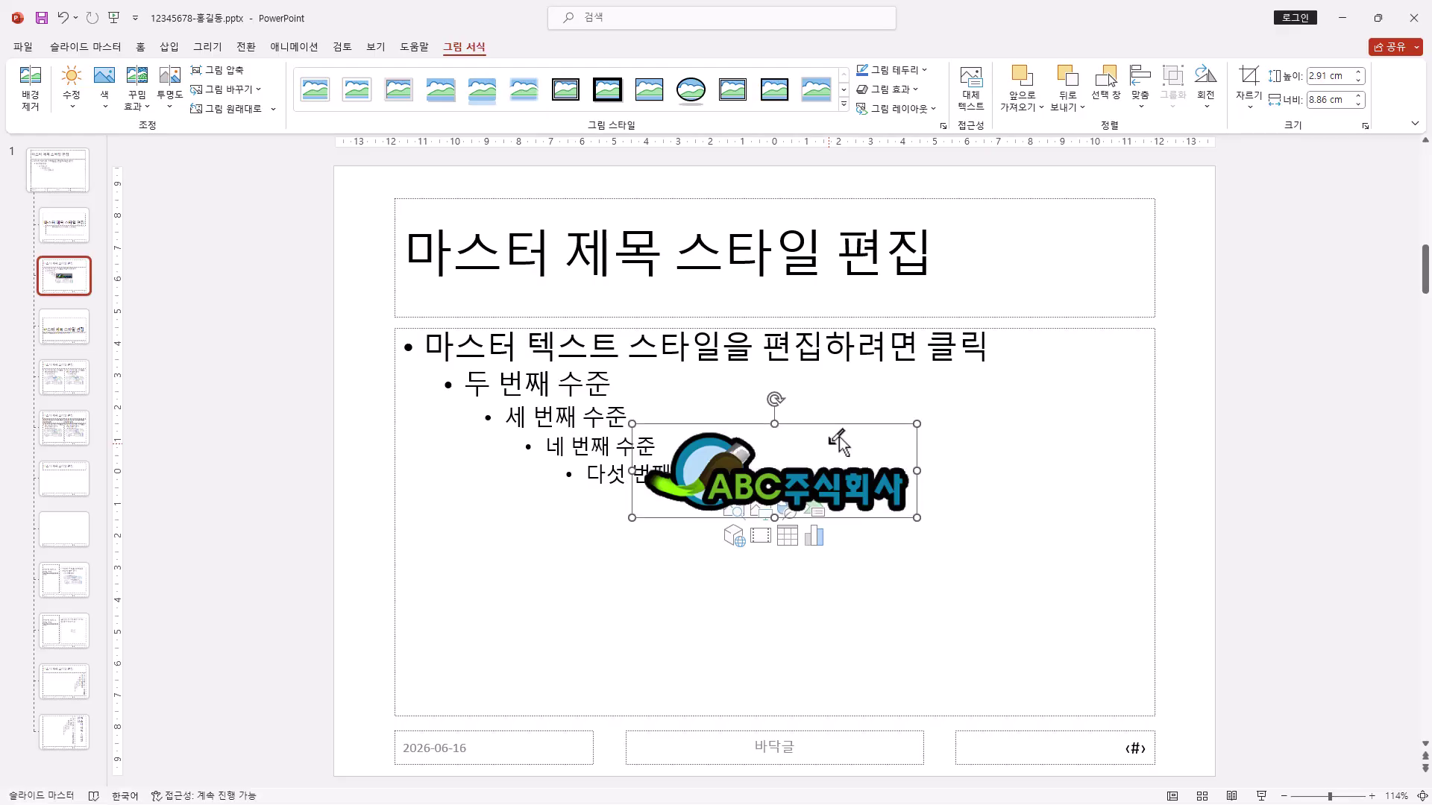
Step: Shrink the logo to footer height and place it centered over the footer placeholder
{"action": "left_click_drag", "start_coordinate": [916, 424], "coordinate": [800, 470]}
{"action": "left_click_drag", "start_coordinate": [699, 501], "coordinate": [750, 617]}
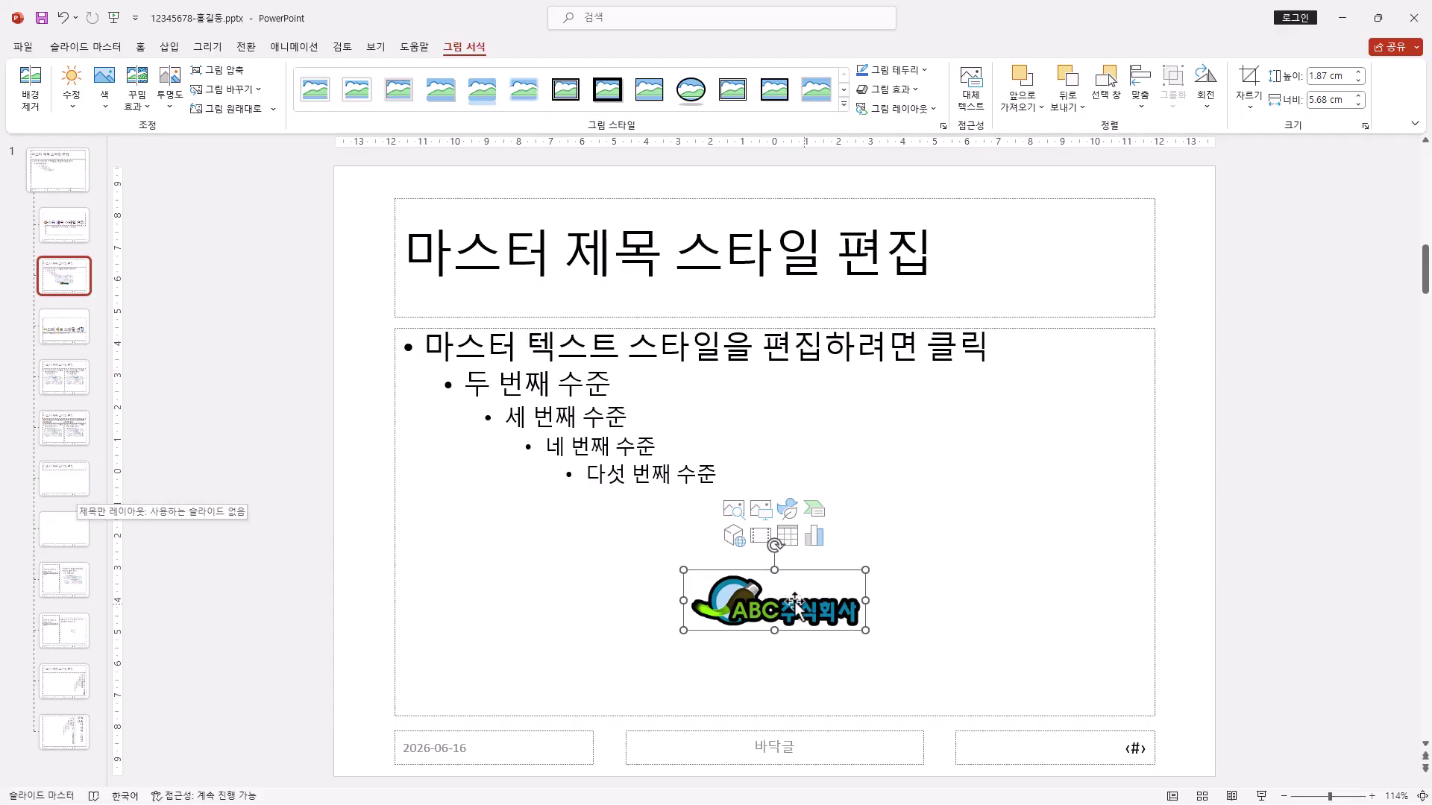
{"action": "left_click_drag", "start_coordinate": [783, 601], "coordinate": [788, 675]}
{"action": "left_click_drag", "start_coordinate": [871, 645], "coordinate": [781, 750]}
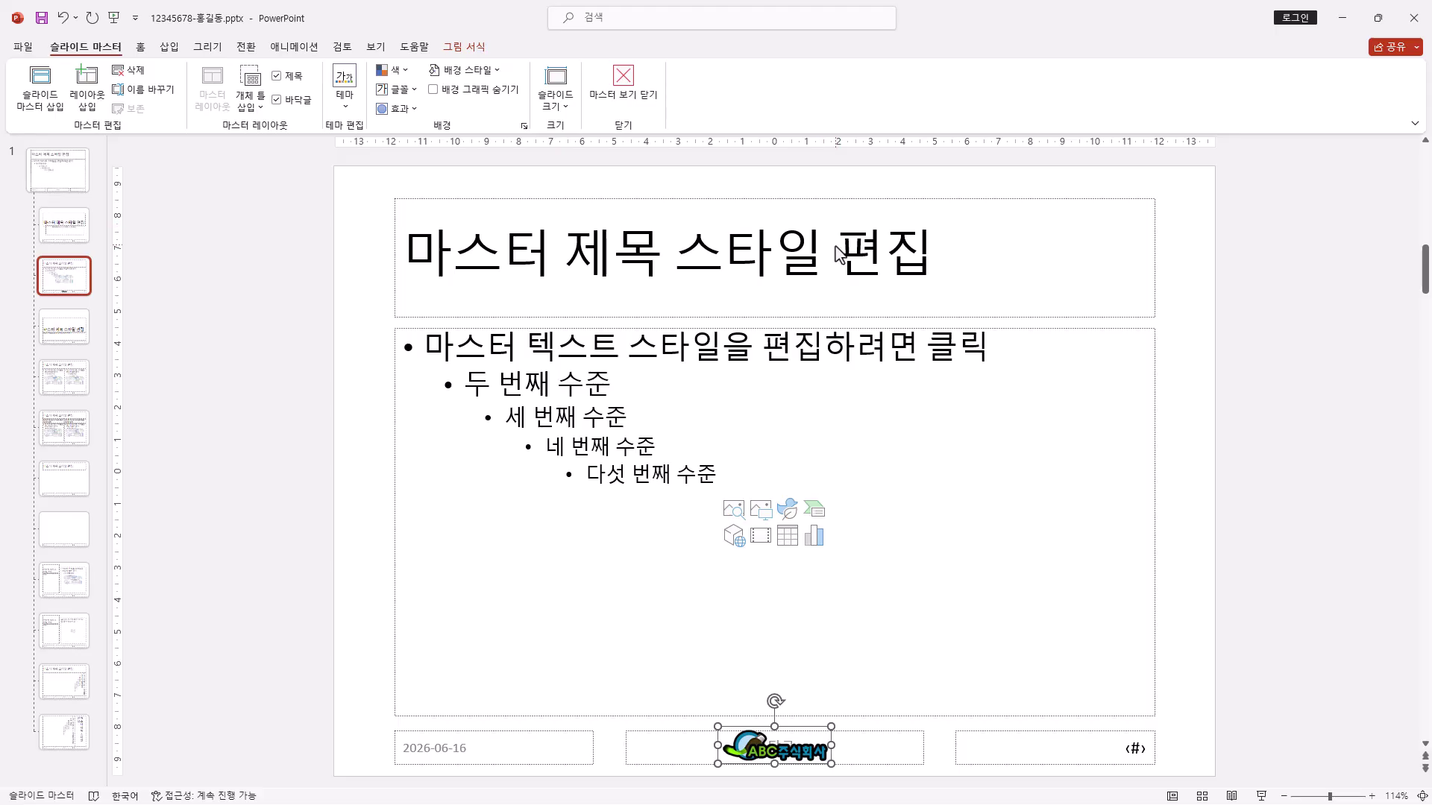
Step: Draw a rectangle about 27.5 cm wide and 0.9 cm high across the full slide width over the title placeholder
{"action": "left_click", "coordinate": [141, 49]}
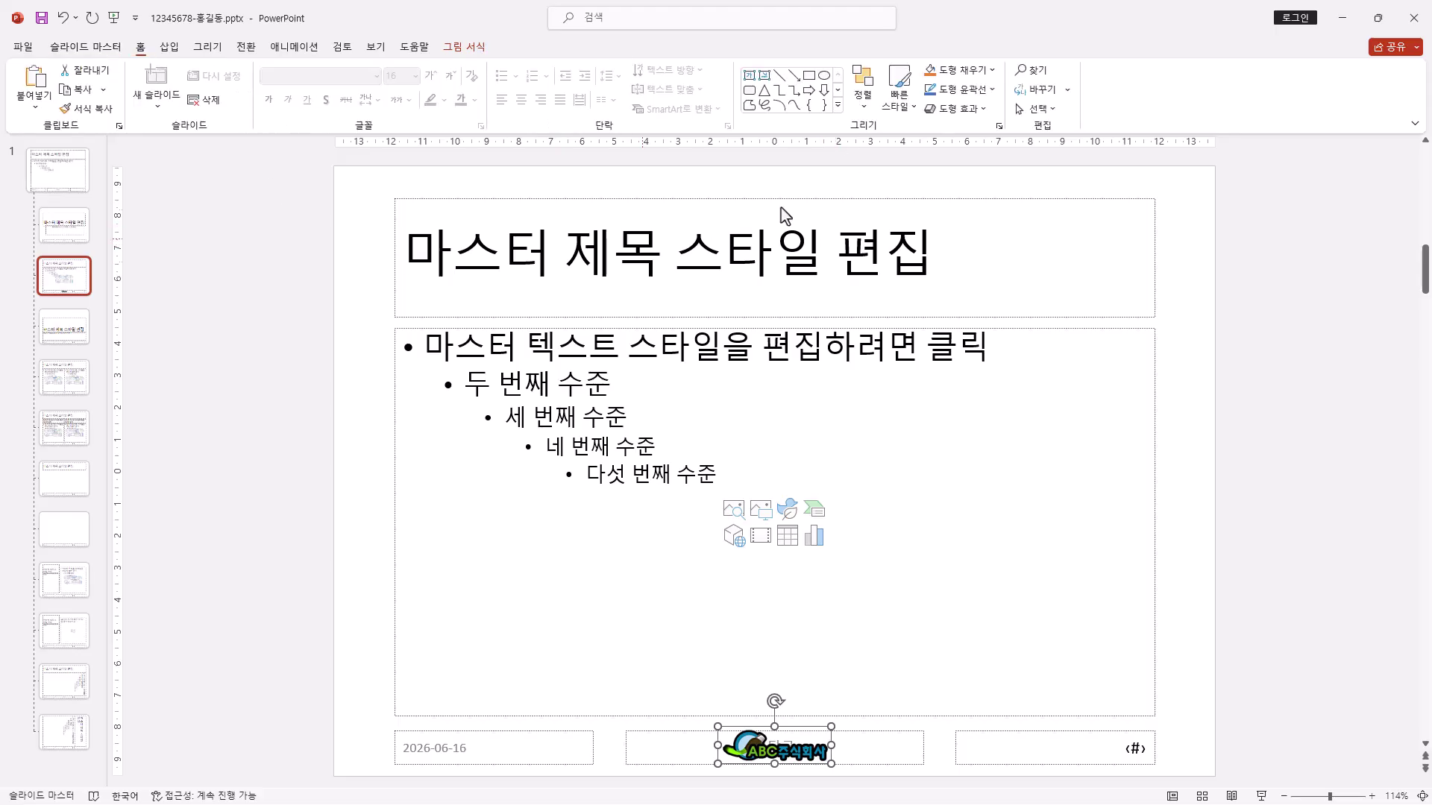
{"action": "left_click", "coordinate": [838, 106]}
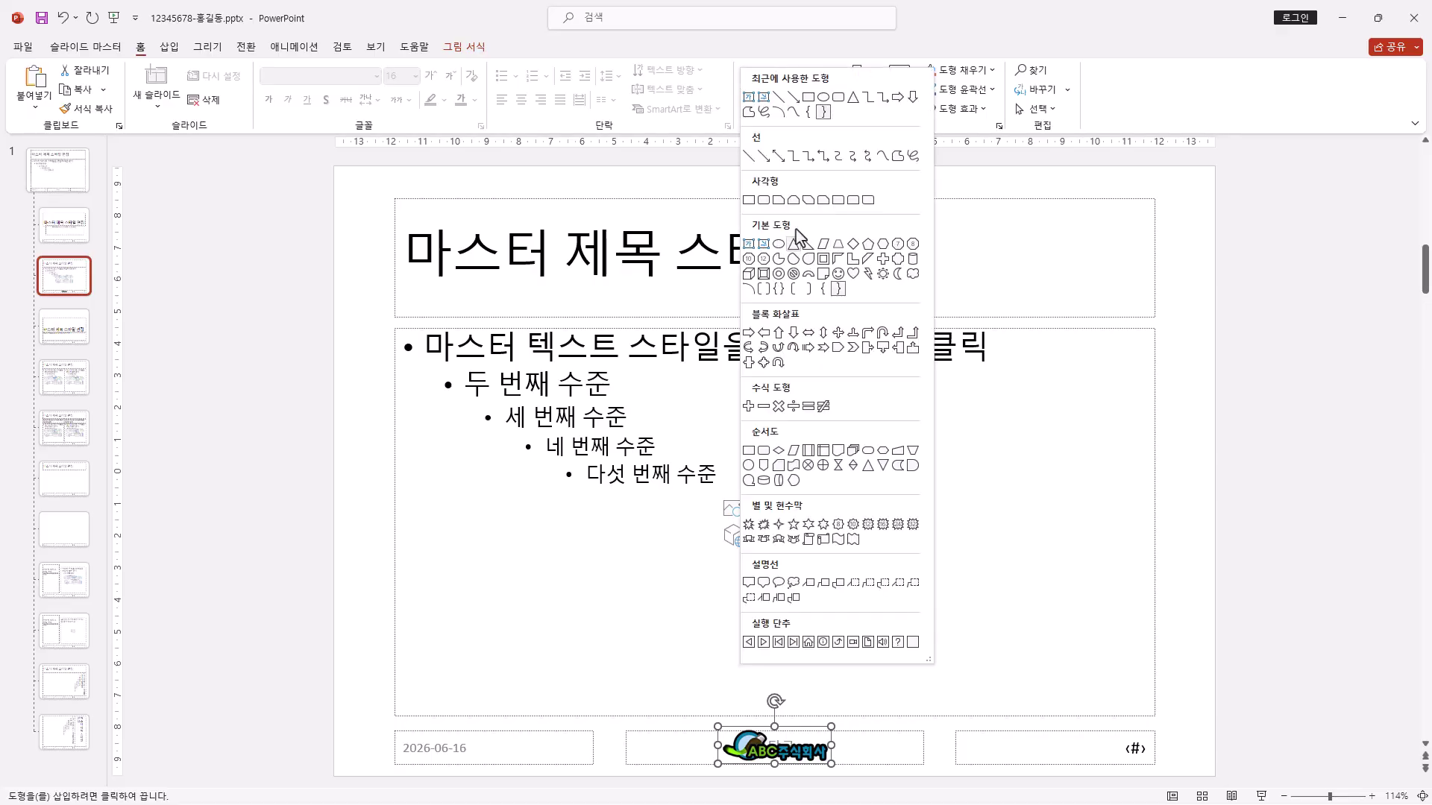
{"action": "left_click", "coordinate": [750, 201]}
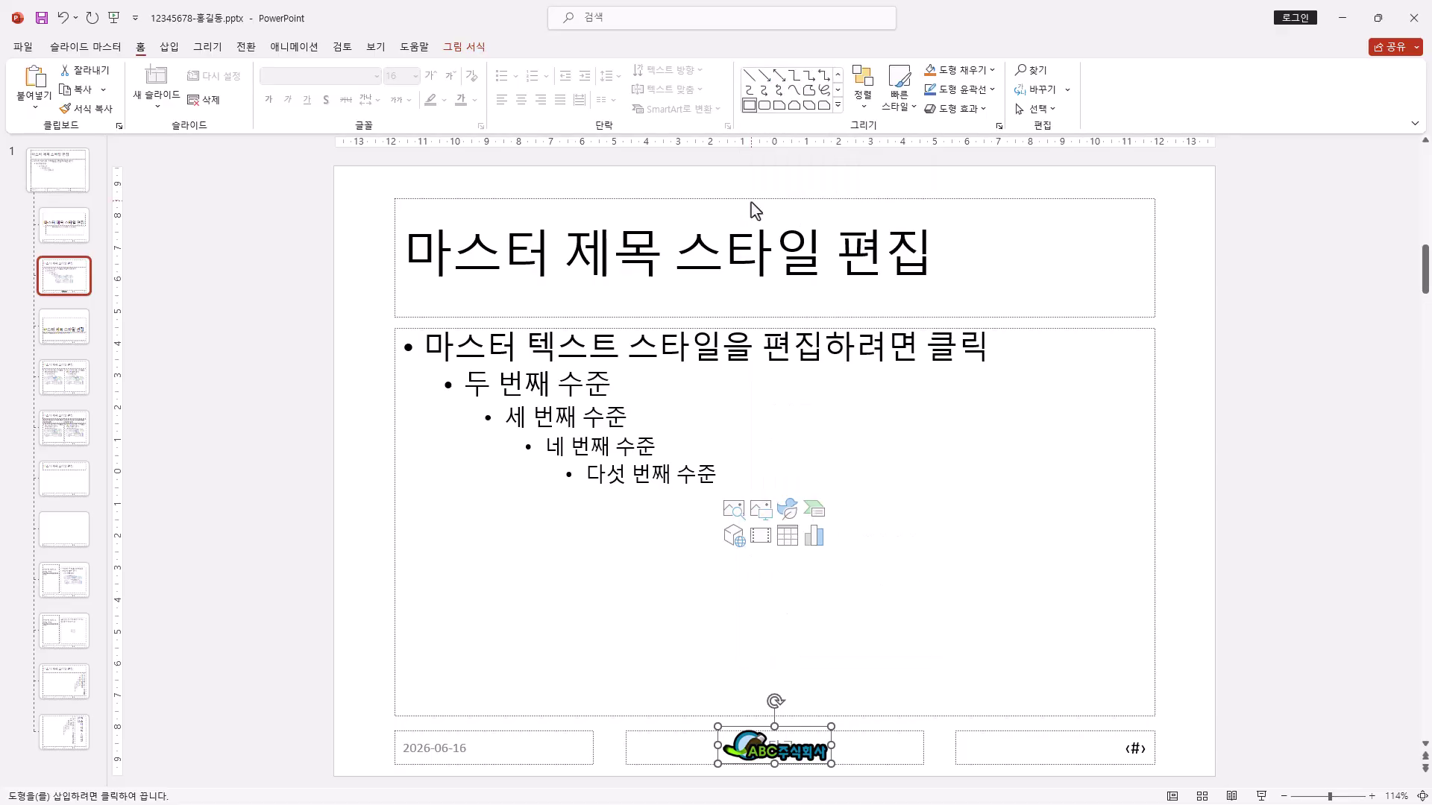
{"action": "left_click_drag", "start_coordinate": [335, 244], "coordinate": [1215, 277]}
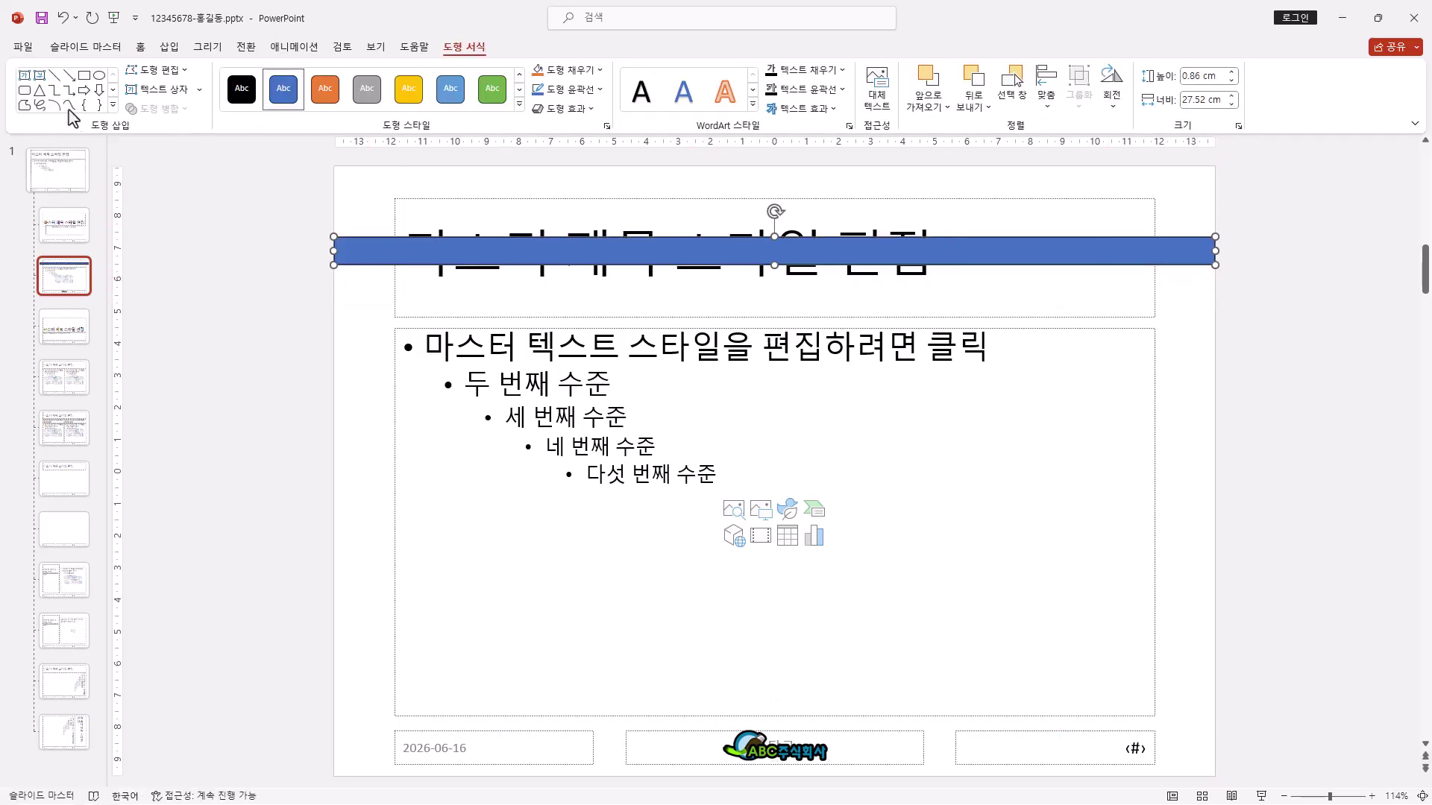
Step: Draw an octagon about 25.8 cm wide and 3.1 cm high over the title area, ending at the rectangle's lower edge
{"action": "left_click", "coordinate": [112, 106]}
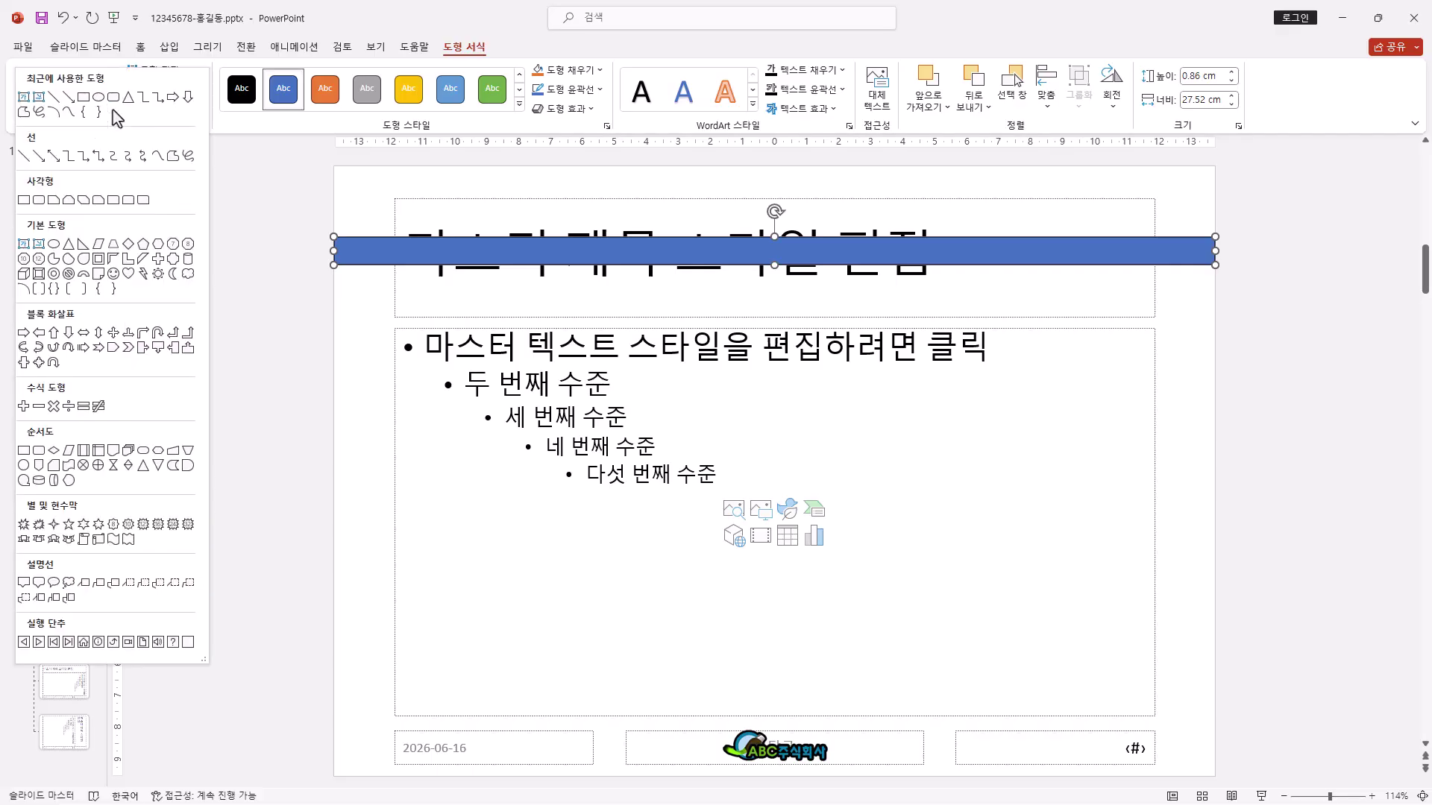
{"action": "left_click", "coordinate": [189, 244]}
{"action": "left_click_drag", "start_coordinate": [399, 169], "coordinate": [1154, 266]}
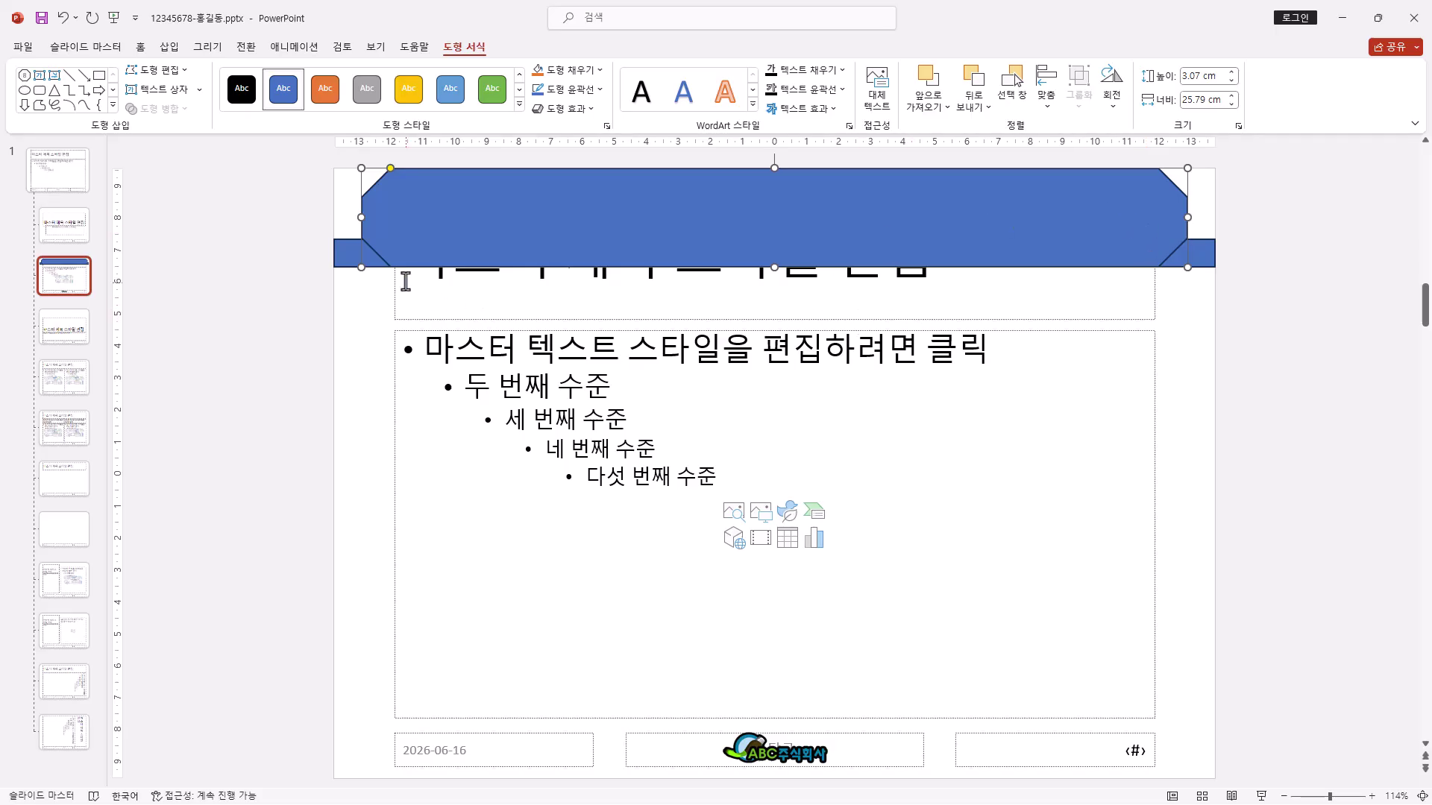
Step: Bring the title placeholder to the front and resize it to match the octagon's bounds
{"action": "left_click", "coordinate": [1060, 316]}
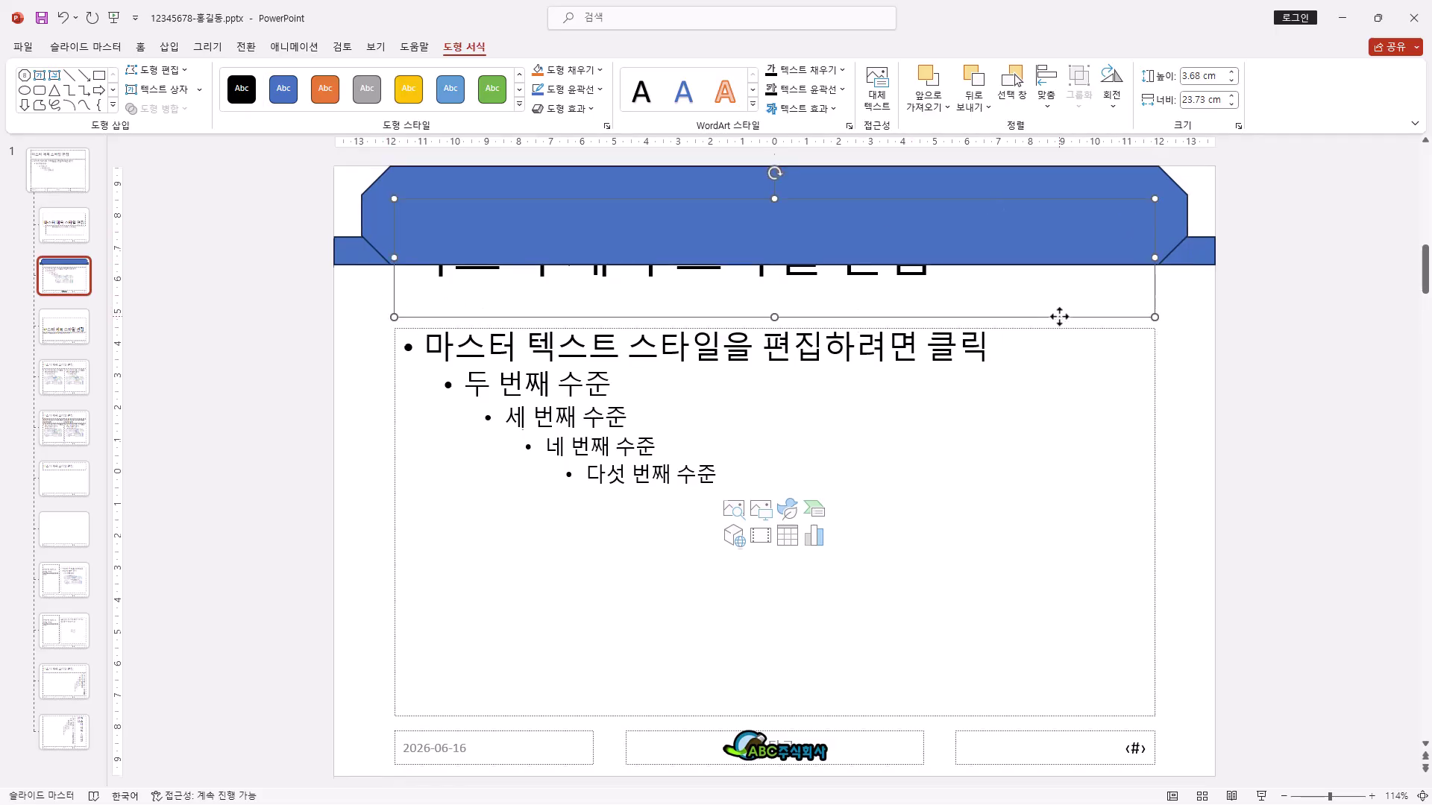
{"action": "right_click", "coordinate": [1060, 316]}
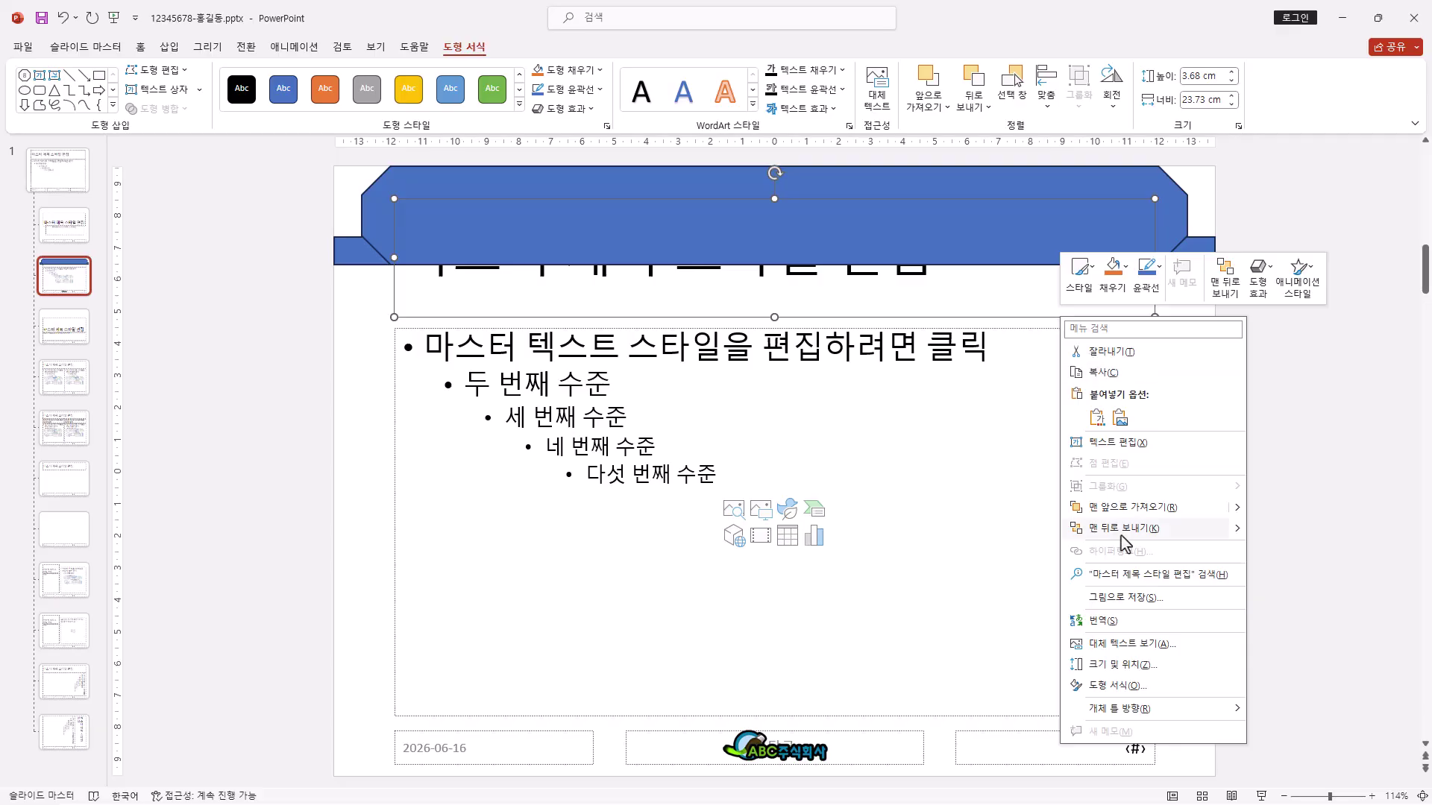
{"action": "left_click", "coordinate": [1142, 512]}
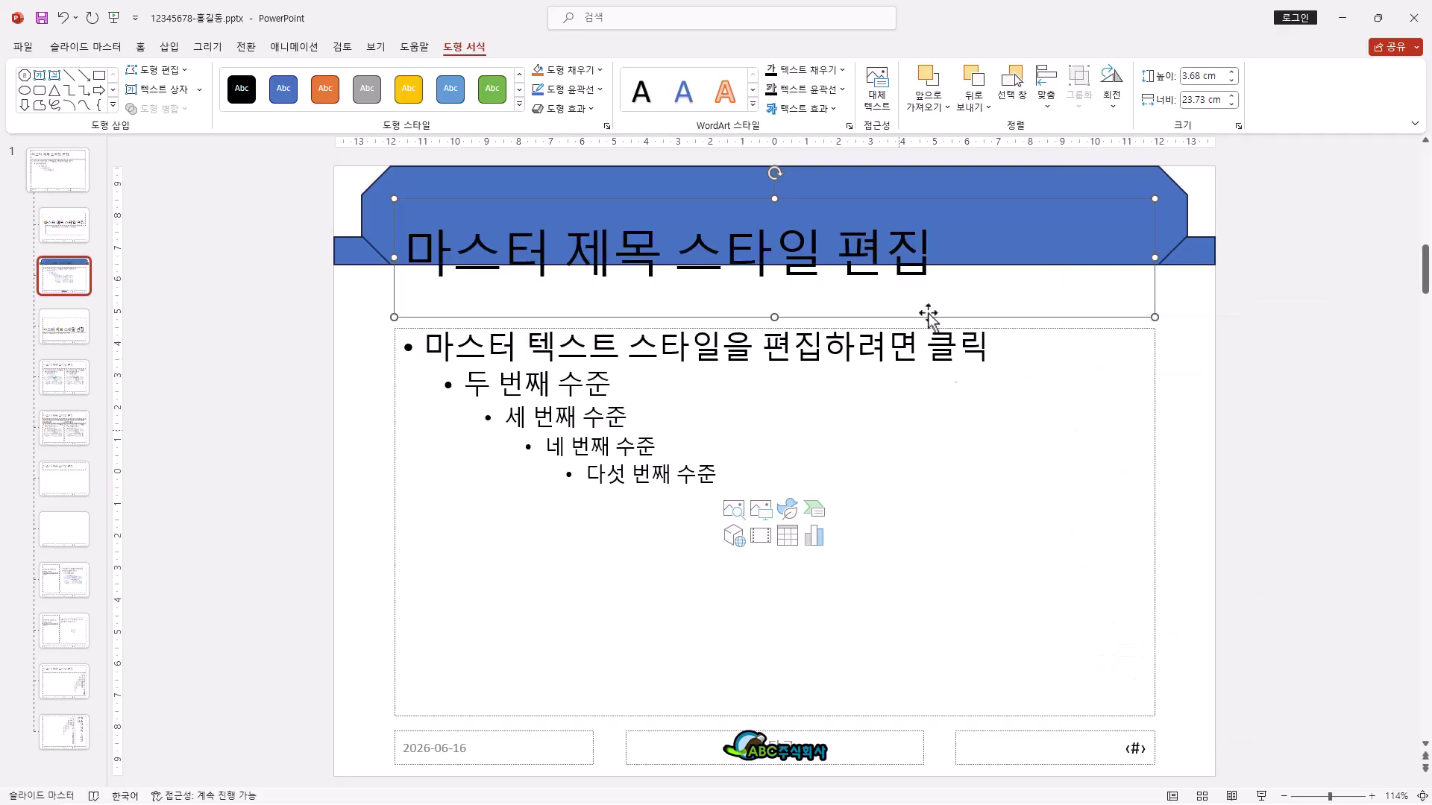
{"action": "left_click_drag", "start_coordinate": [775, 198], "coordinate": [774, 168]}
{"action": "left_click_drag", "start_coordinate": [773, 318], "coordinate": [773, 267]}
{"action": "left_click_drag", "start_coordinate": [1154, 217], "coordinate": [1187, 217]}
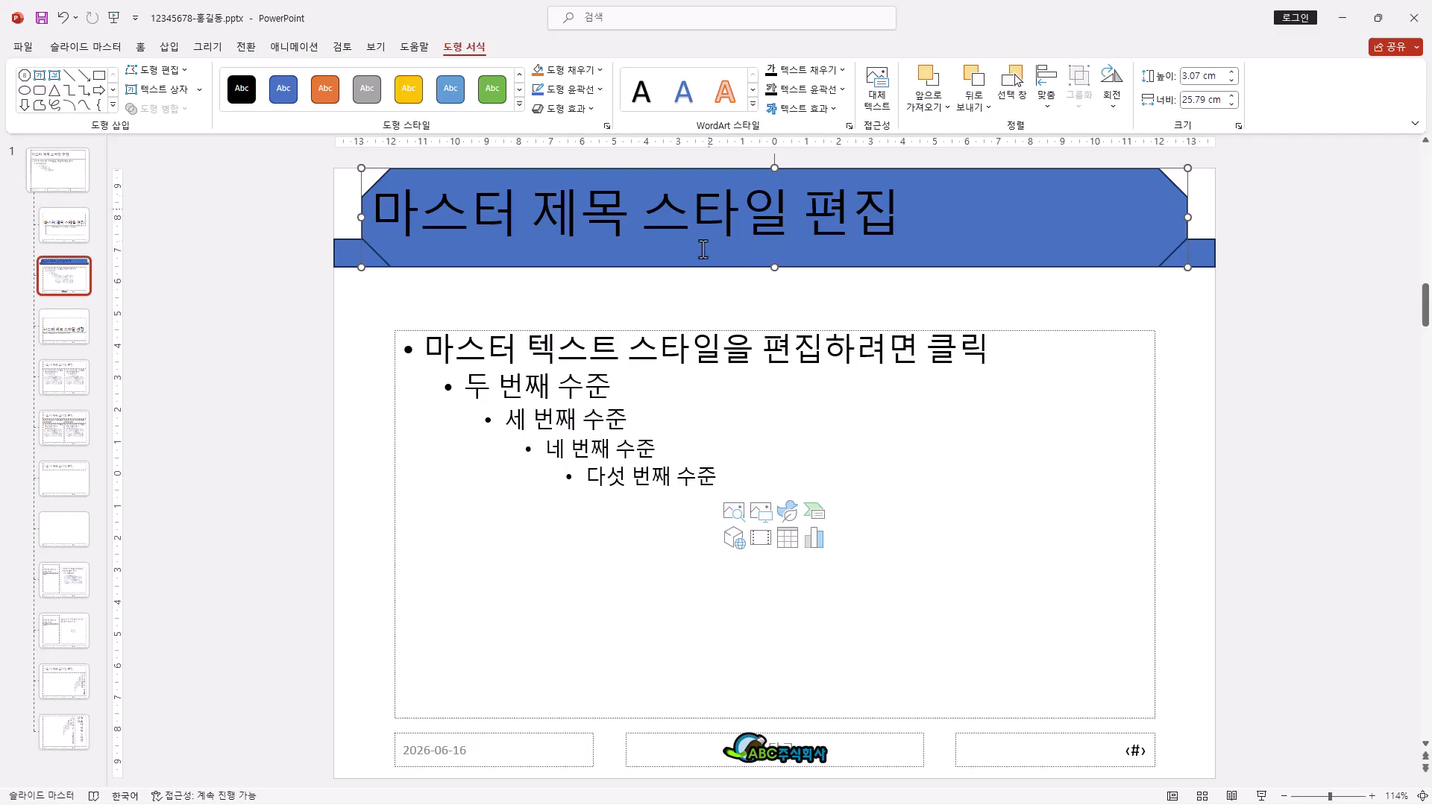
Step: Format the title placeholder text in 돋움, size 40, white and centered
{"action": "left_click", "coordinate": [149, 47]}
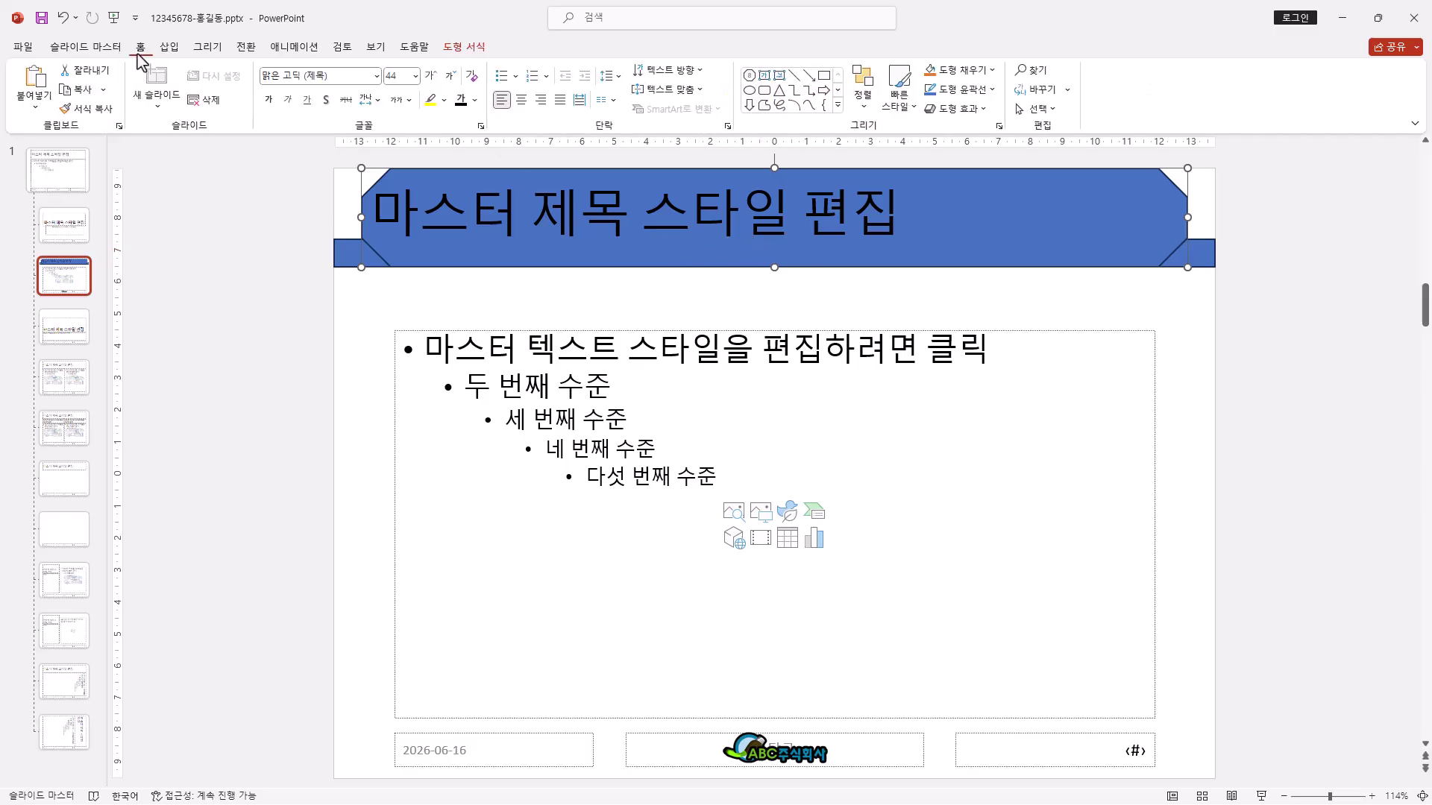
{"action": "left_click", "coordinate": [333, 77]}
{"action": "key", "text": "BackSpace"}
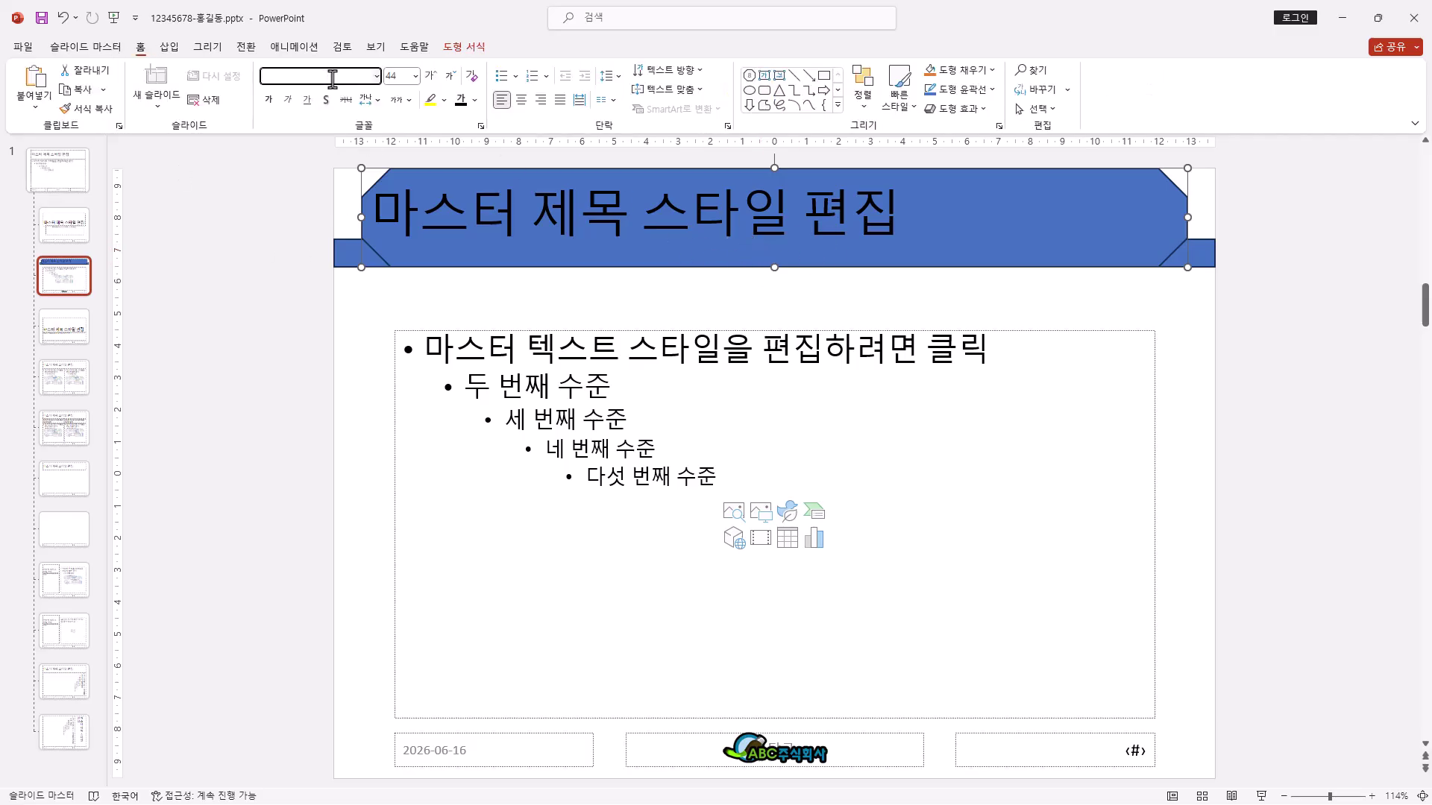
{"action": "type", "text": "돋움"}
{"action": "key", "text": "Return"}
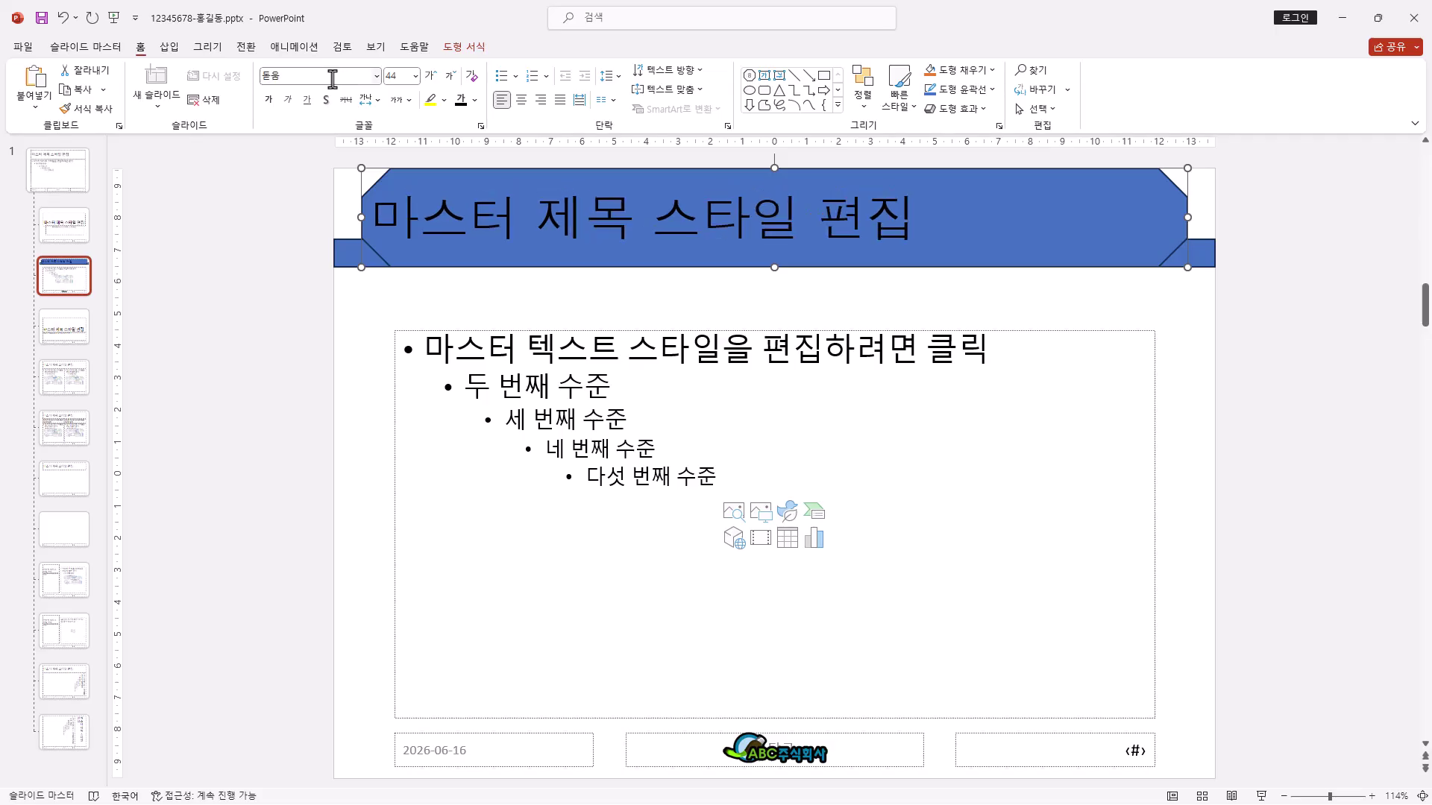
{"action": "left_click", "coordinate": [450, 75]}
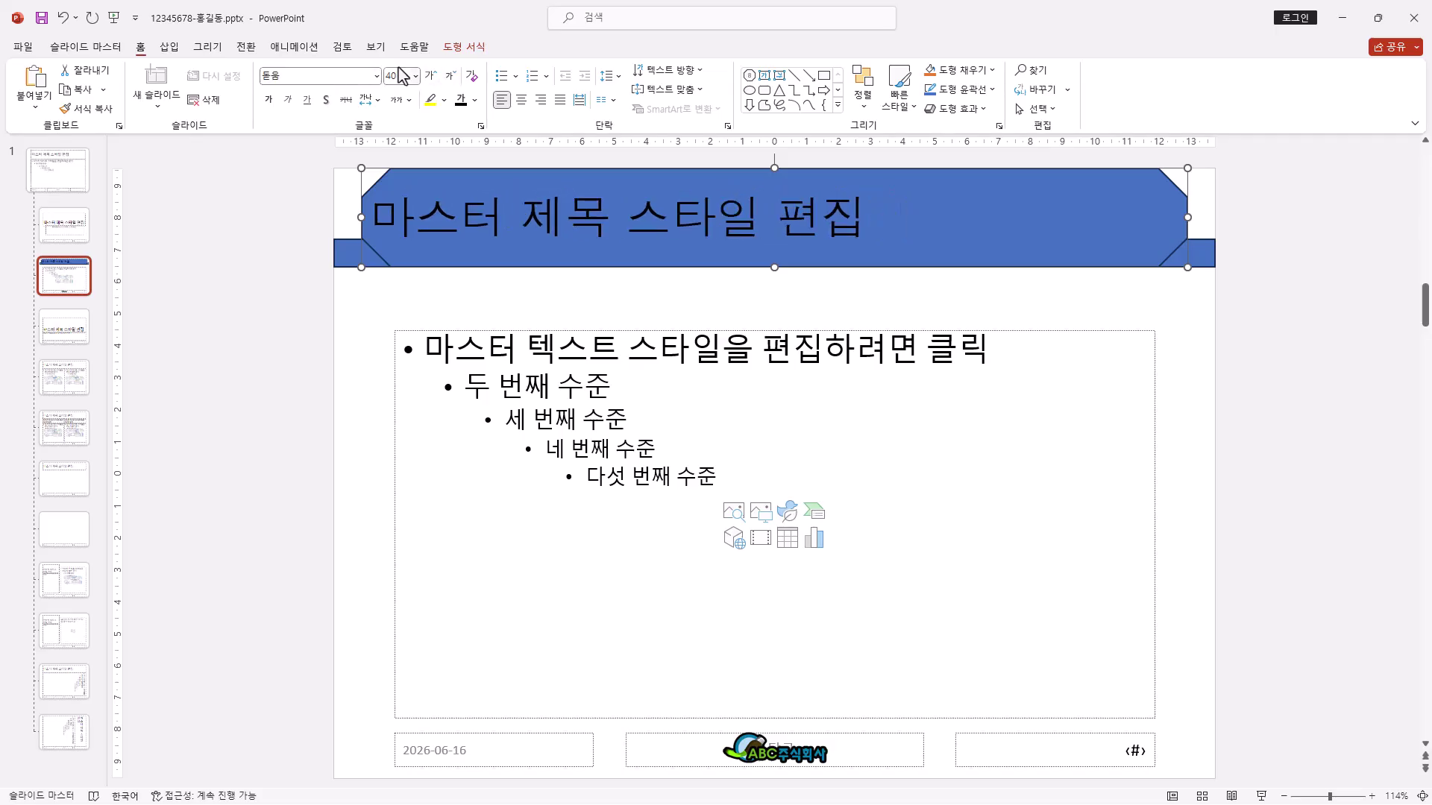
{"action": "left_click", "coordinate": [475, 99]}
{"action": "left_click", "coordinate": [461, 170]}
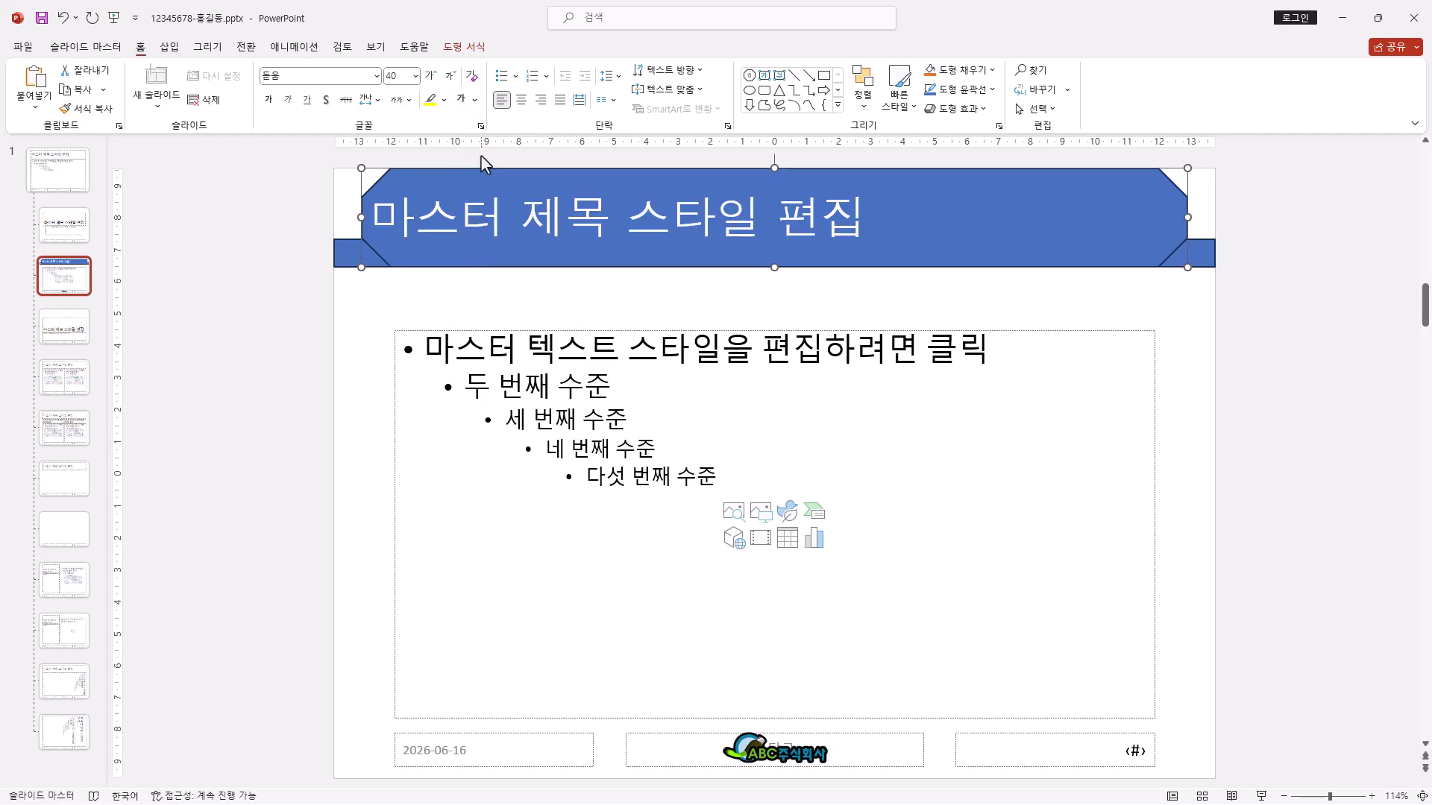
{"action": "left_click", "coordinate": [523, 102]}
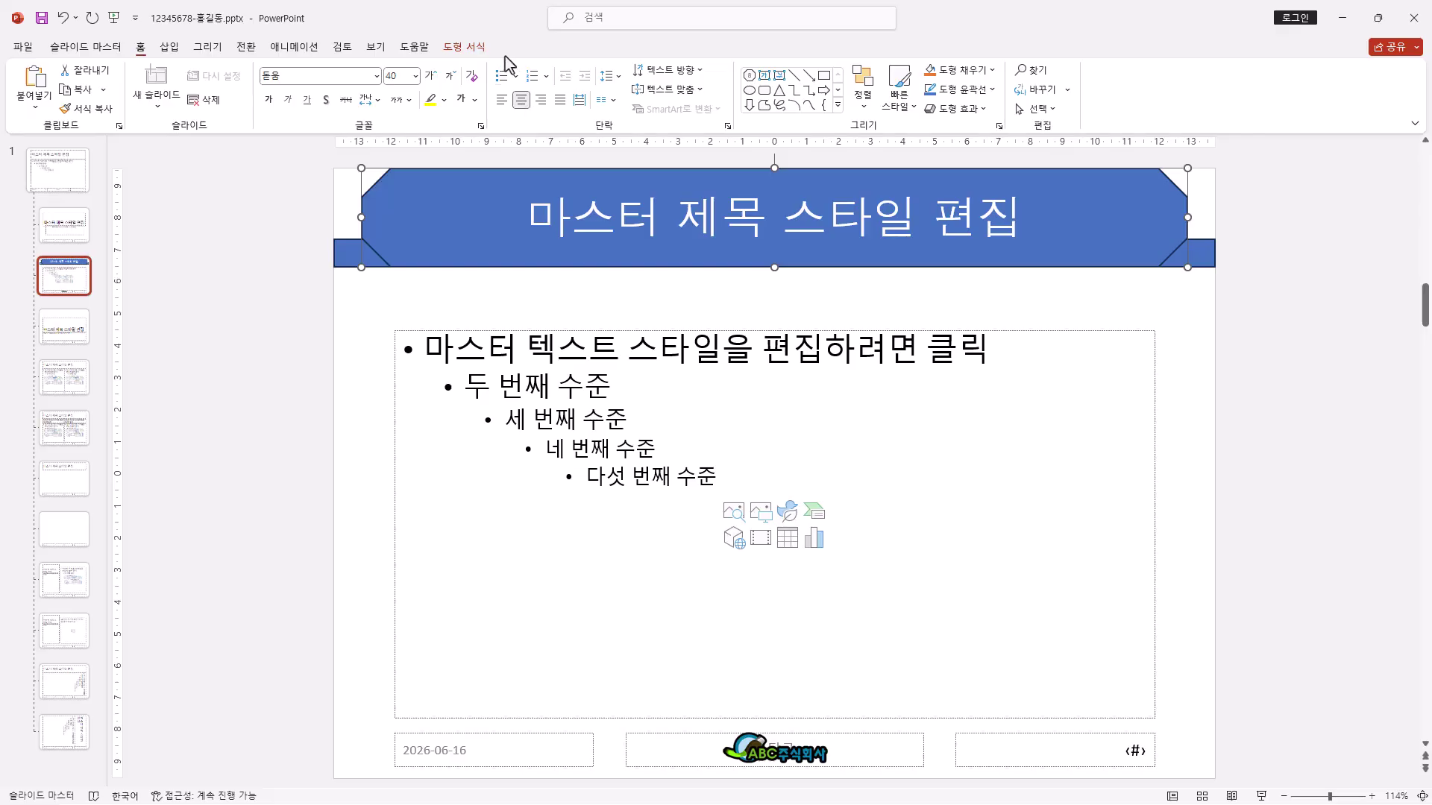
Step: Remove the outlines from both the full-width rectangle and the octagon behind the title
{"action": "left_click", "coordinate": [352, 255], "text": "shift"}
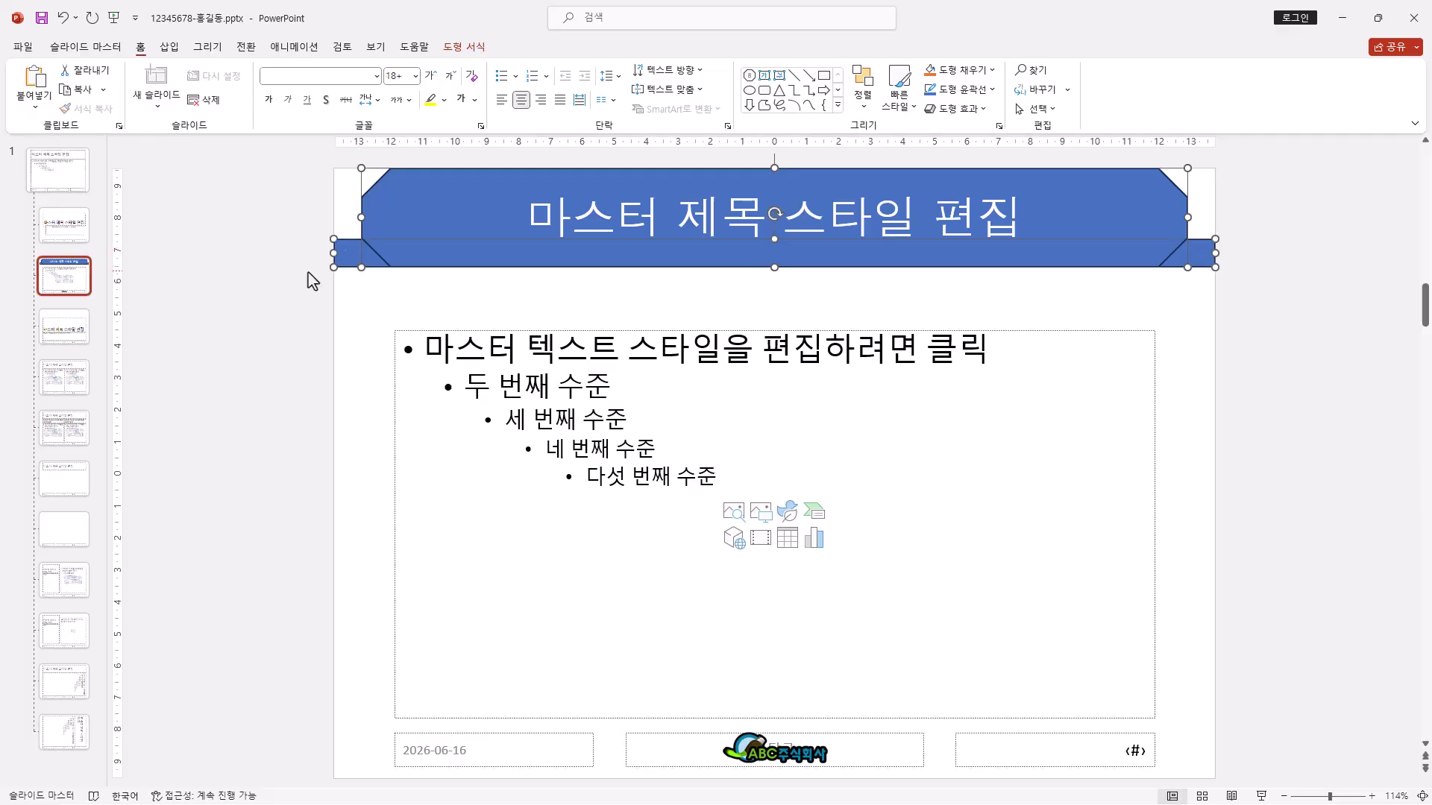
{"action": "left_click", "coordinate": [475, 51]}
{"action": "left_click", "coordinate": [570, 91]}
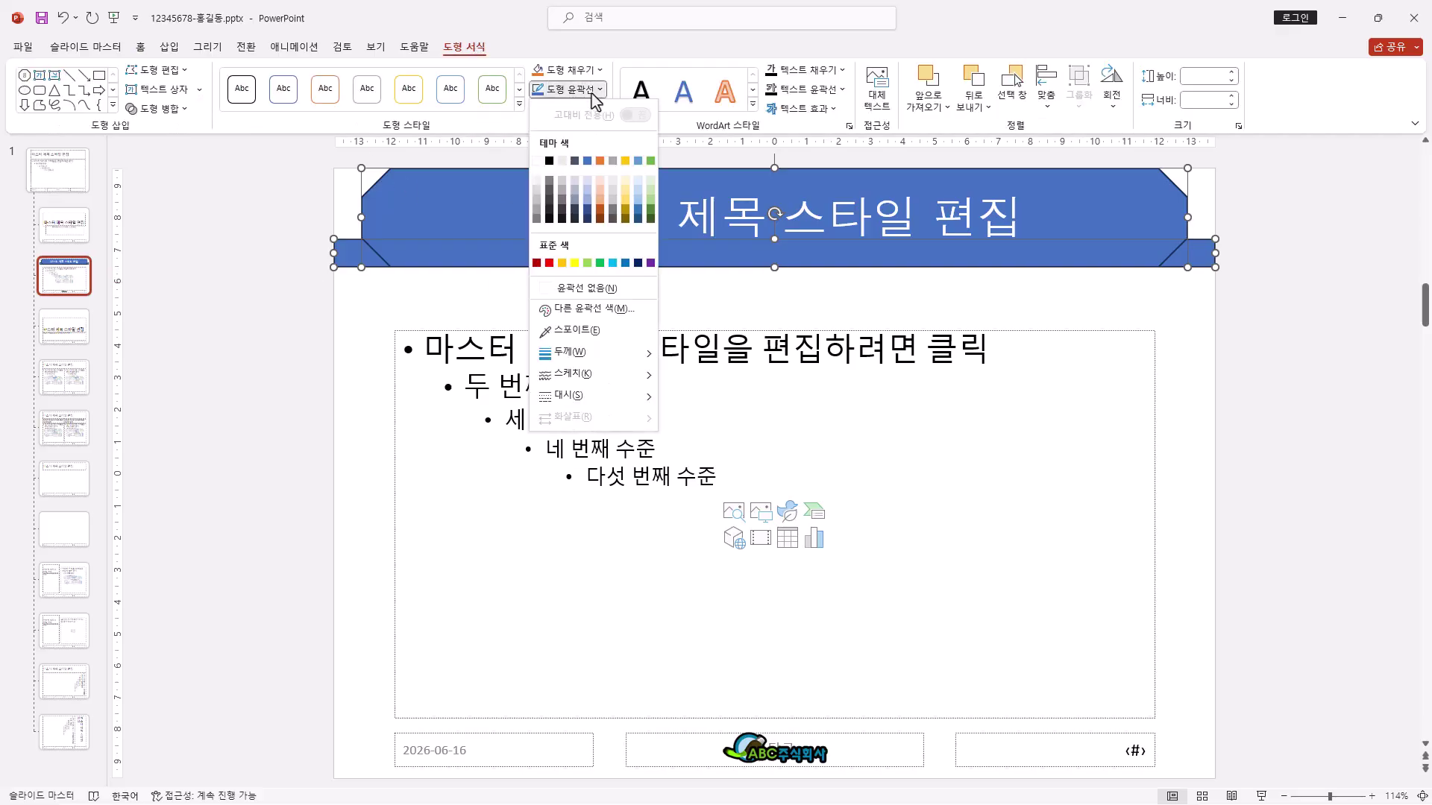
{"action": "left_click", "coordinate": [604, 290]}
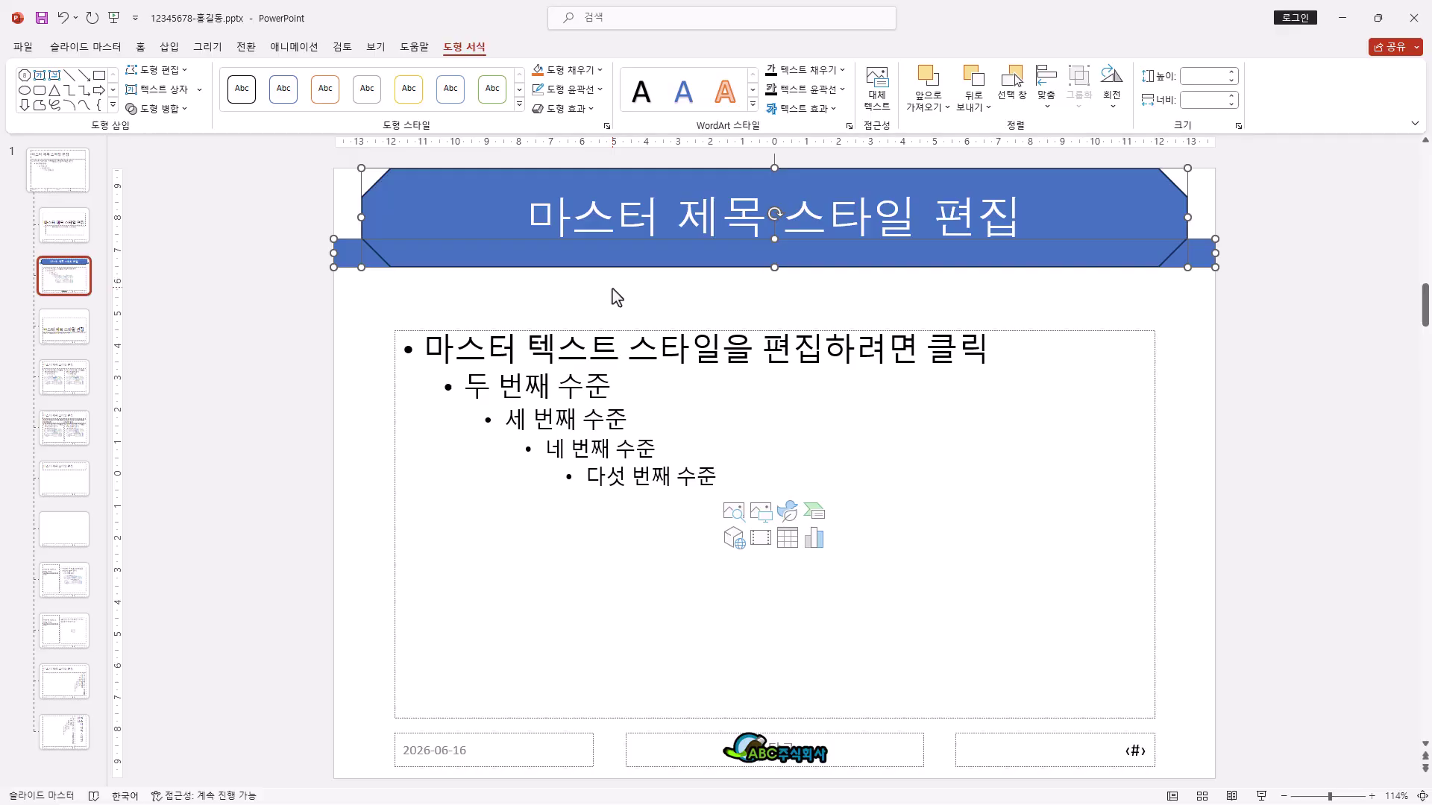
{"action": "left_click", "coordinate": [285, 303]}
{"action": "left_click_drag", "start_coordinate": [280, 298], "coordinate": [1240, 155]}
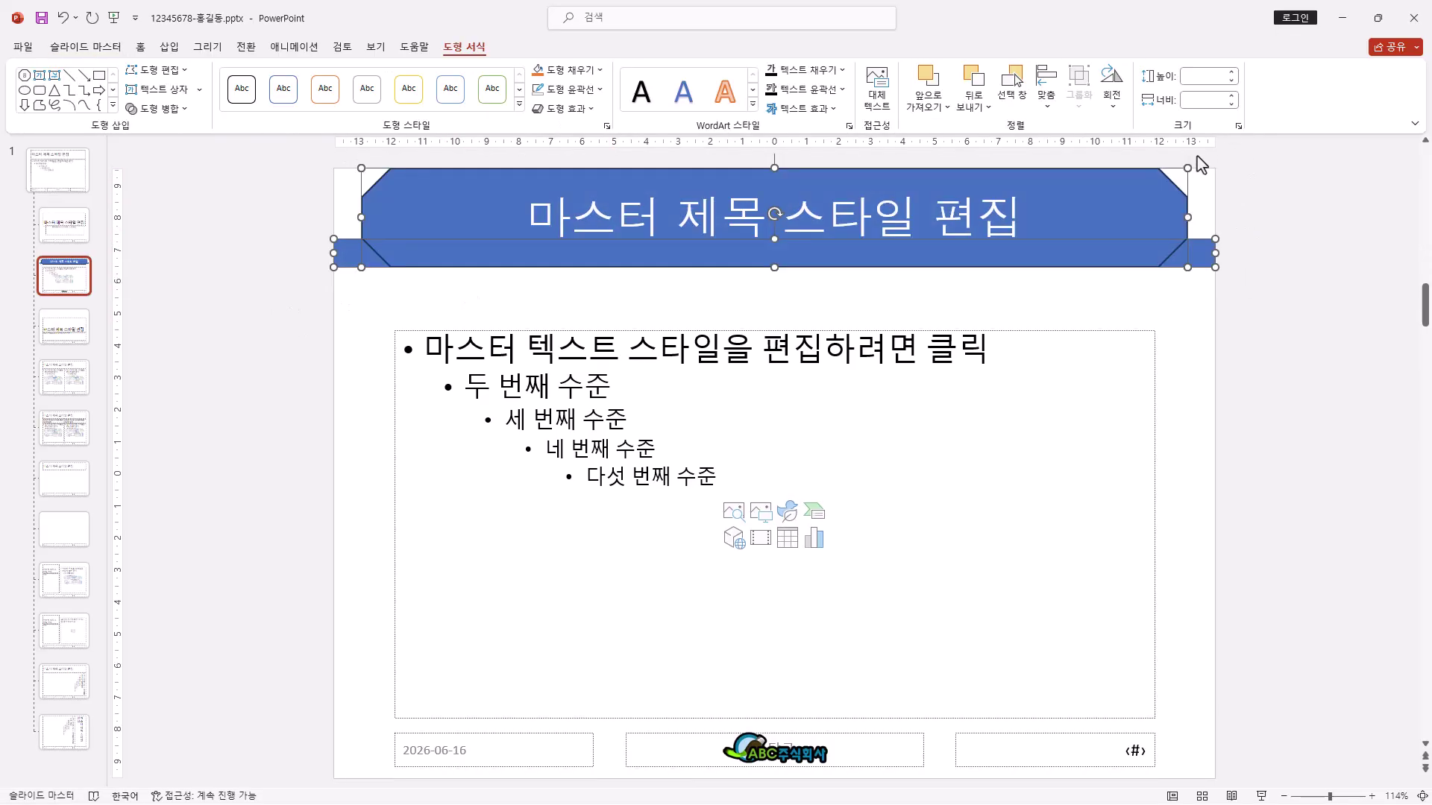
{"action": "left_click", "coordinate": [600, 91]}
{"action": "left_click", "coordinate": [587, 289]}
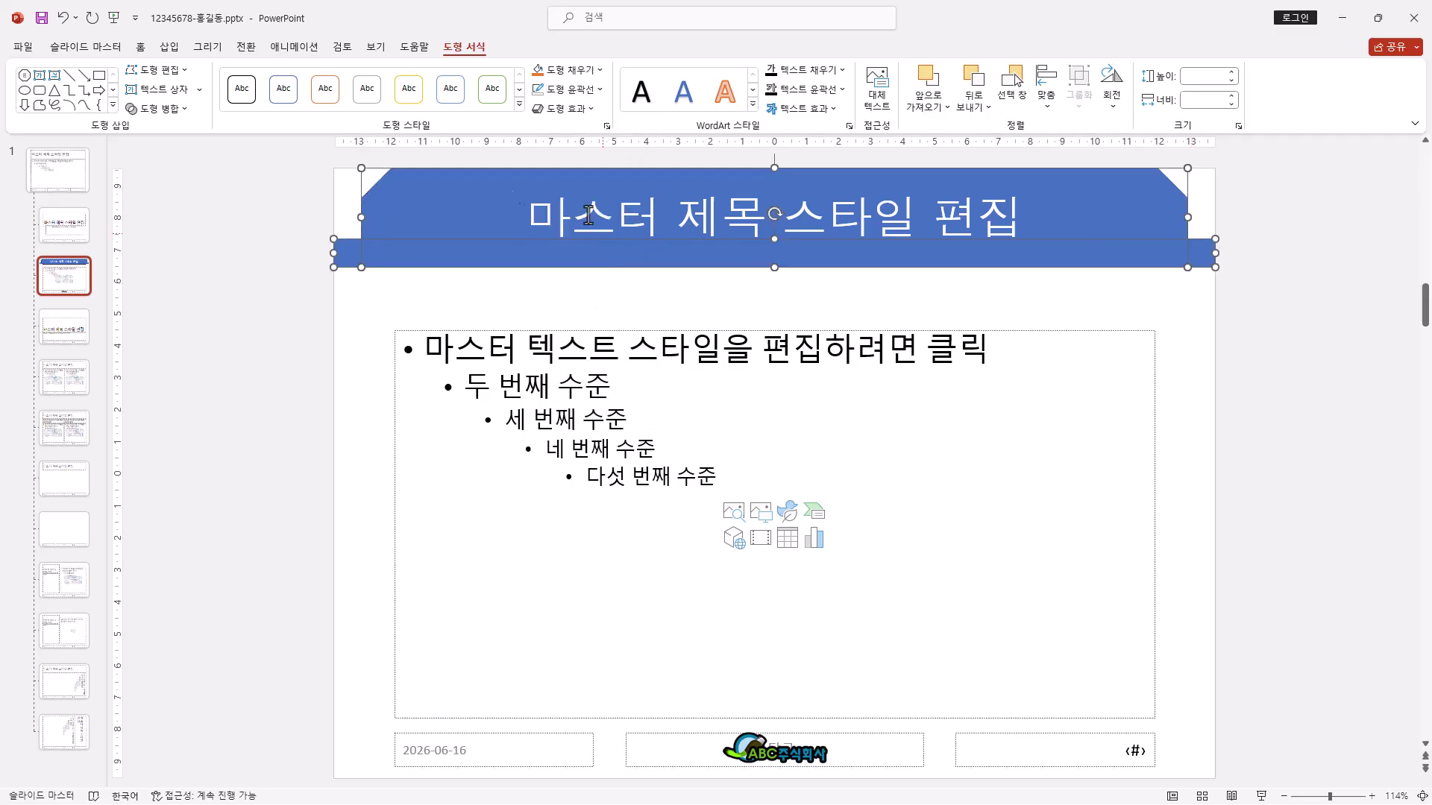
{"action": "left_click", "coordinate": [442, 287]}
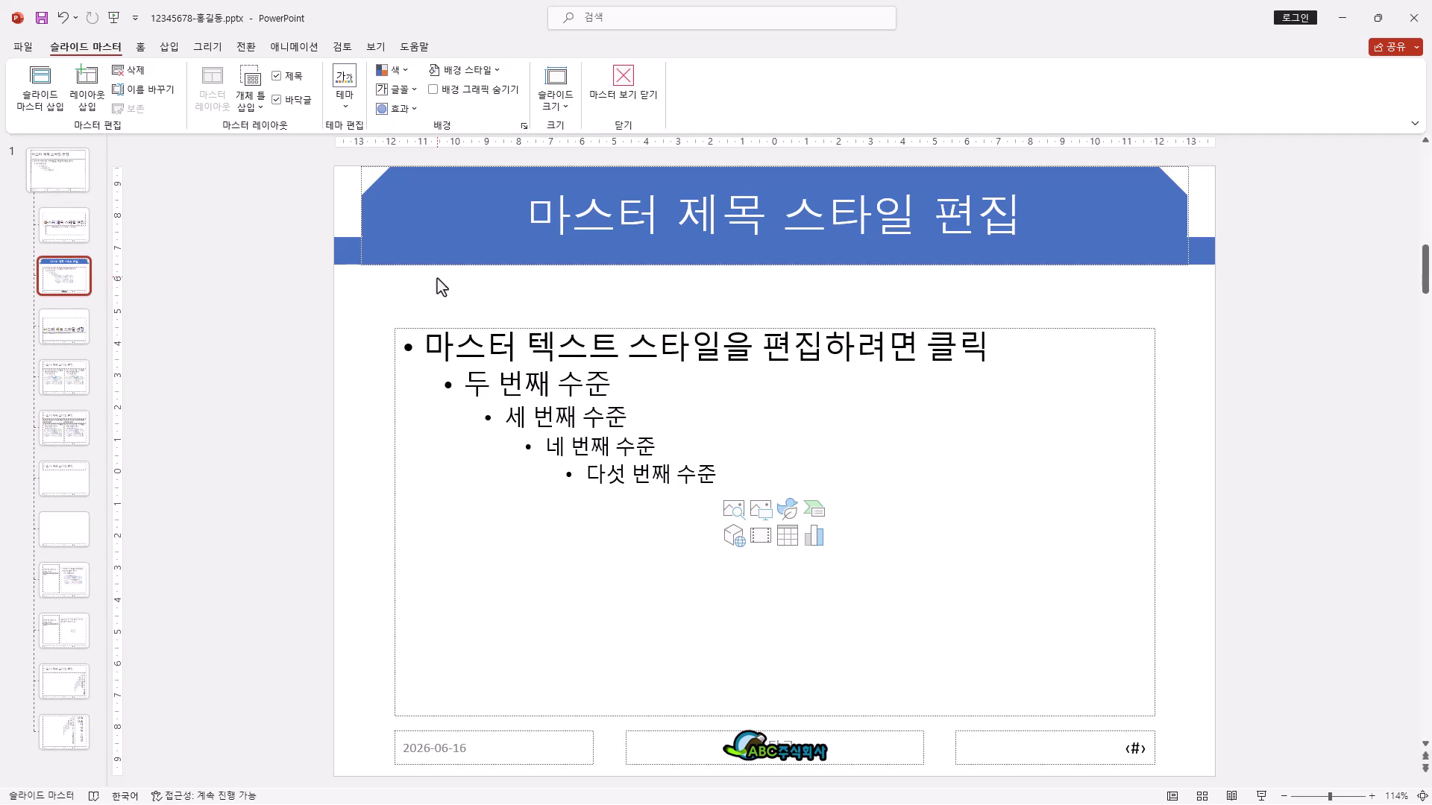
Step: Fill the octagon with dark green and the full-width rectangle with light green from the theme colors
{"action": "left_click", "coordinate": [341, 256]}
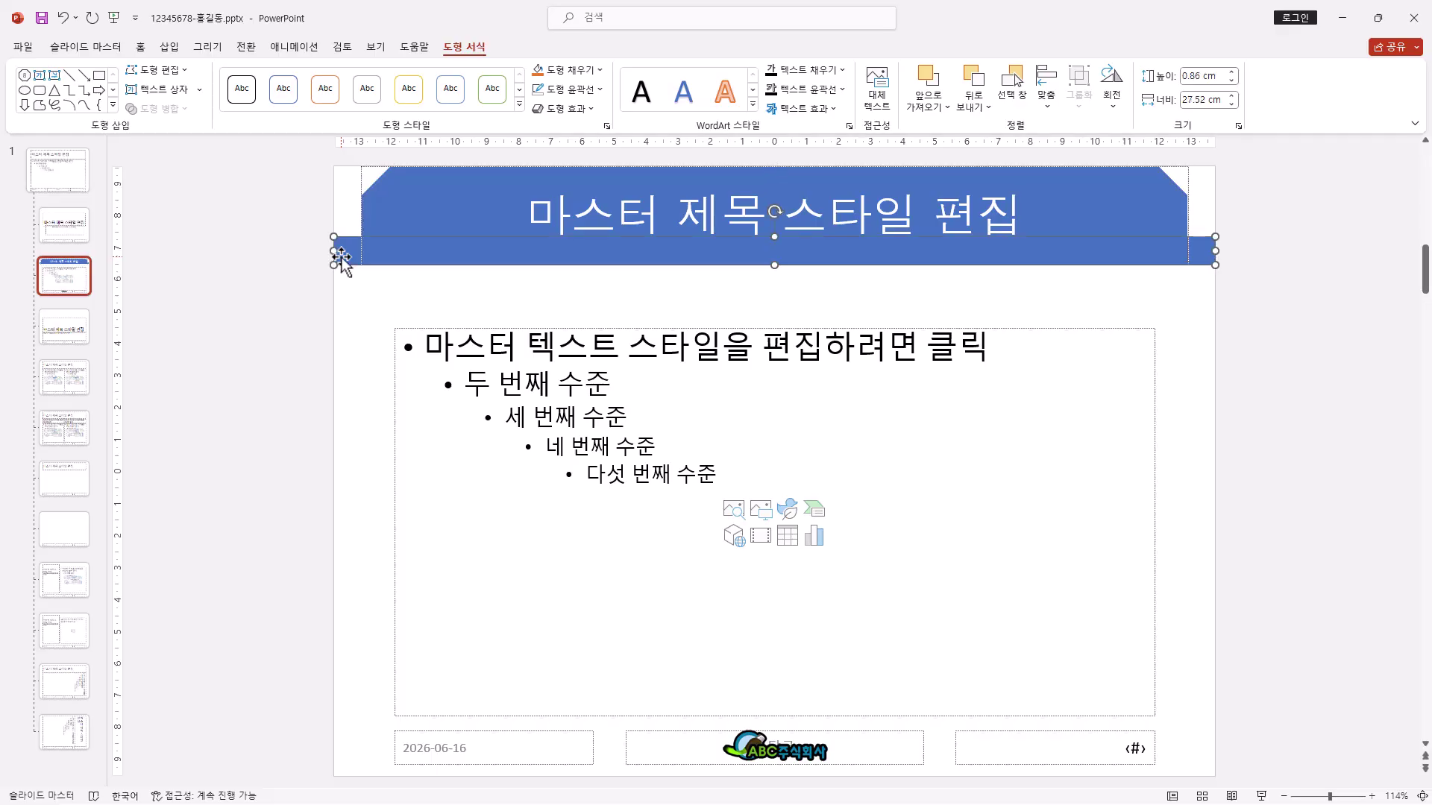
{"action": "left_click", "coordinate": [446, 216]}
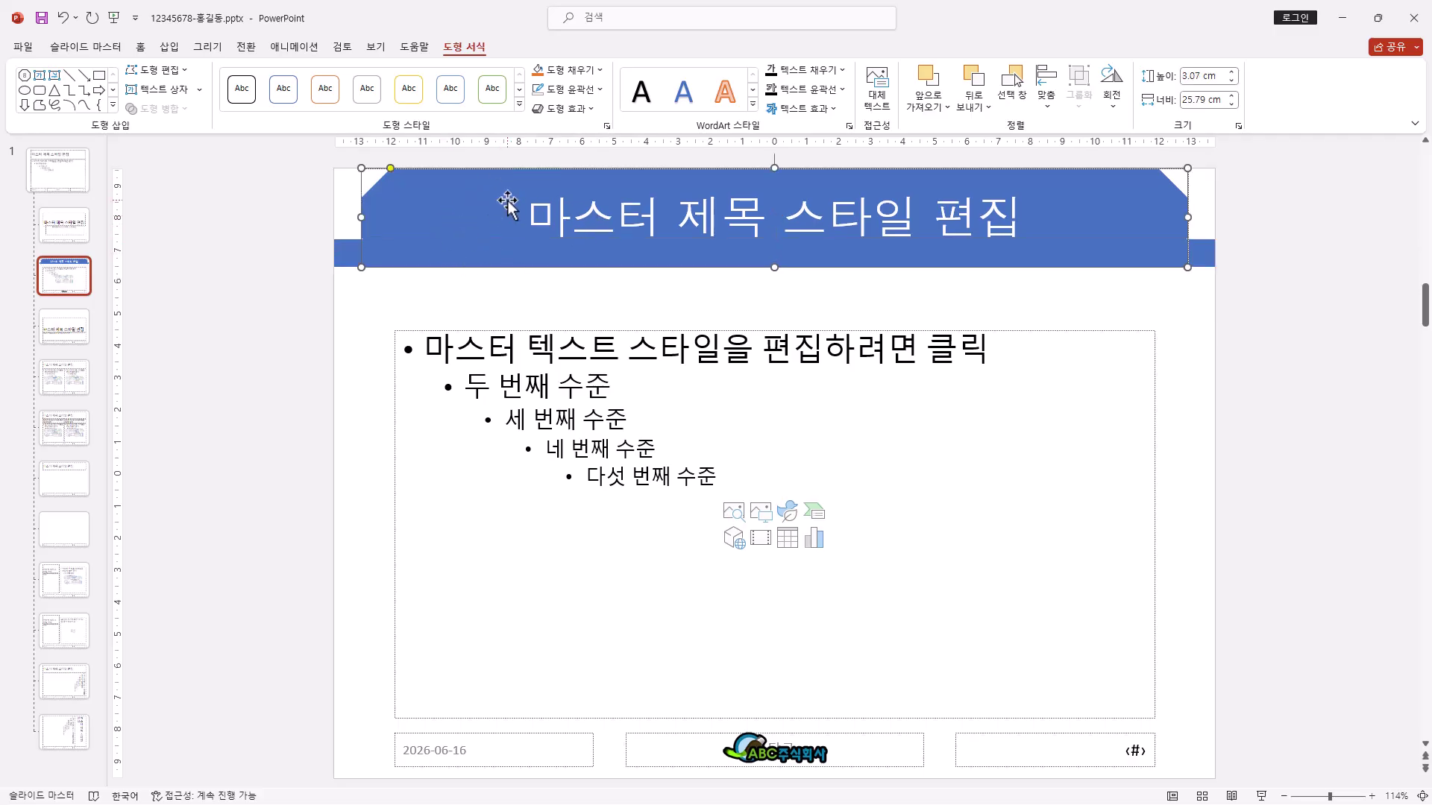
{"action": "left_click", "coordinate": [567, 69]}
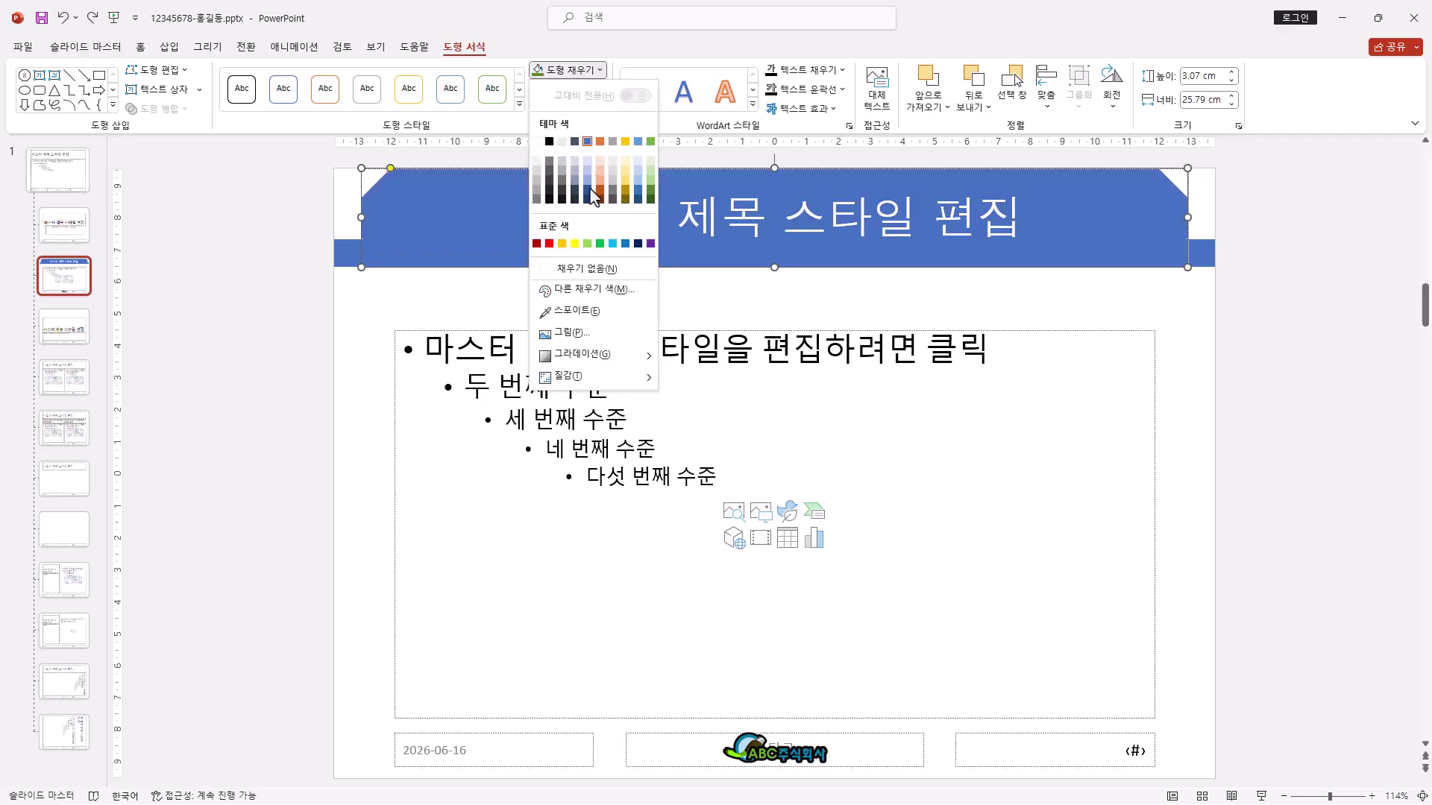
{"action": "left_click", "coordinate": [650, 193]}
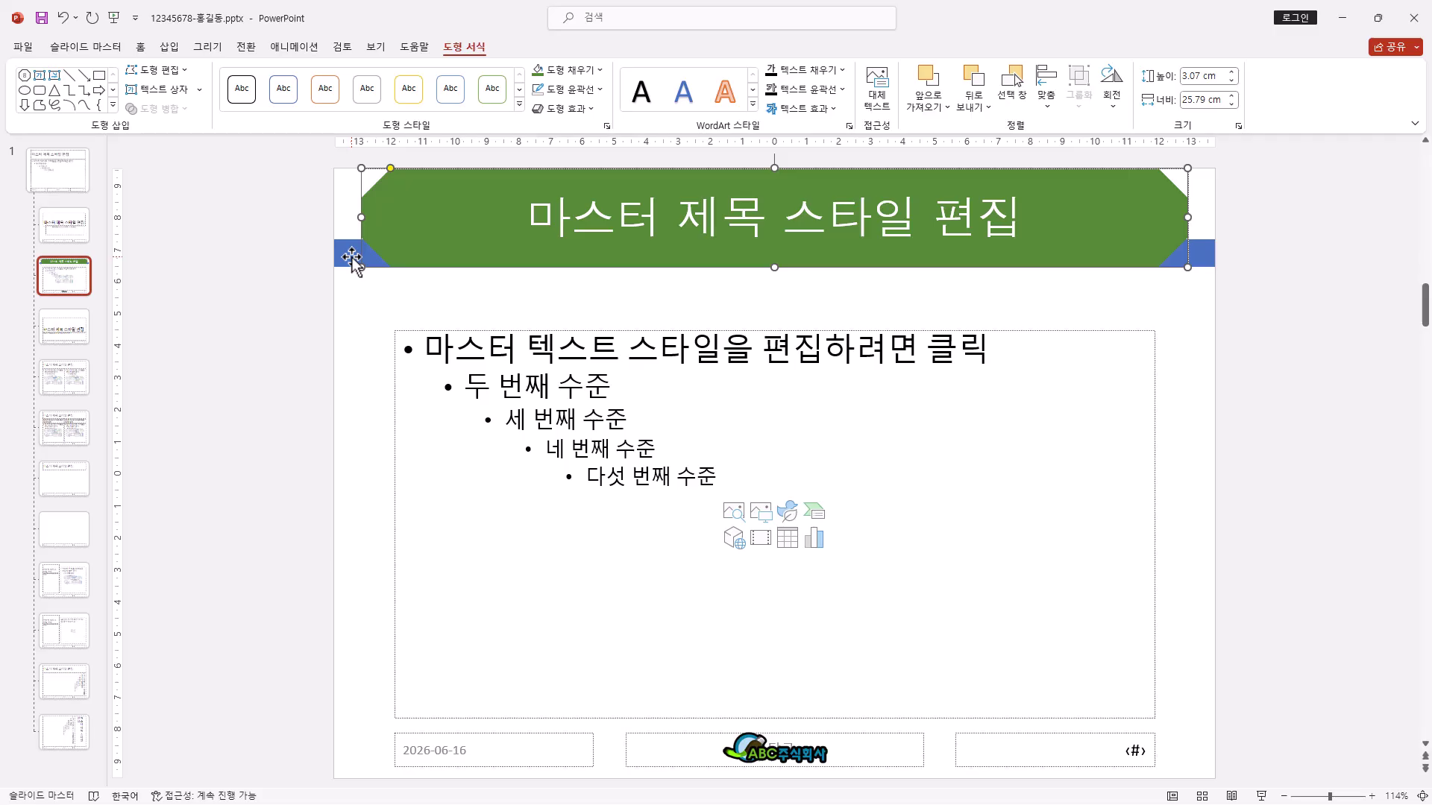
{"action": "left_click", "coordinate": [352, 258]}
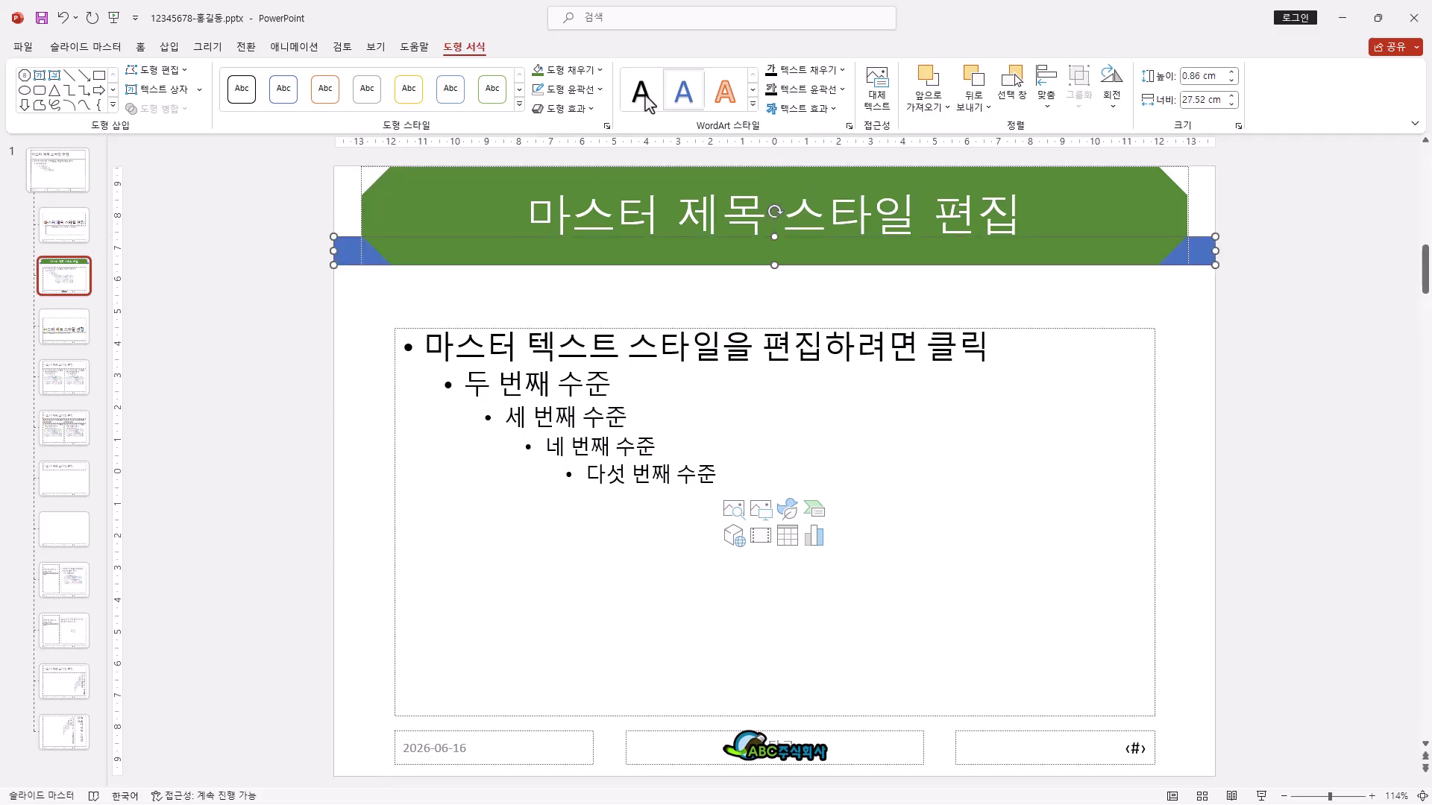
{"action": "left_click", "coordinate": [598, 71]}
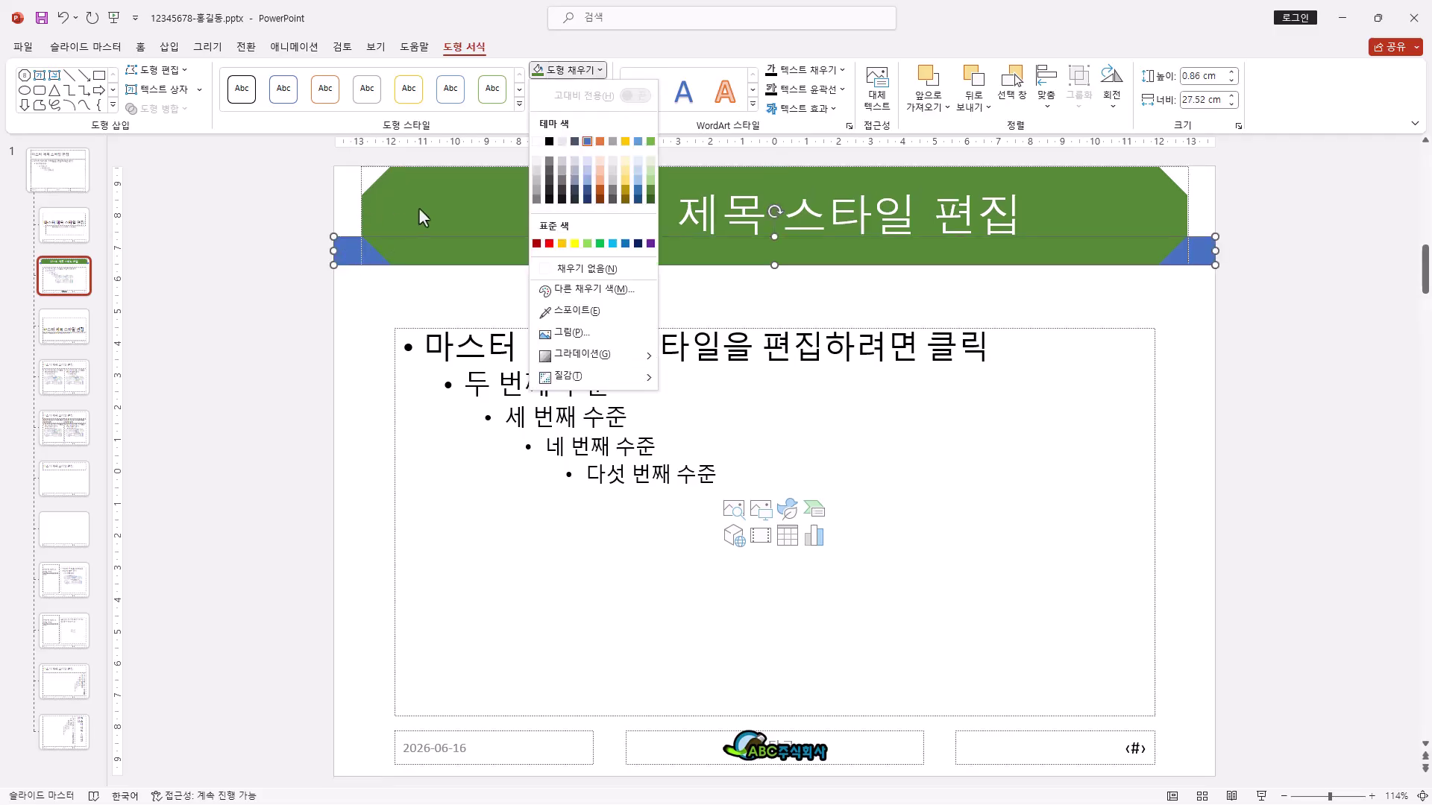
{"action": "left_click", "coordinate": [651, 169]}
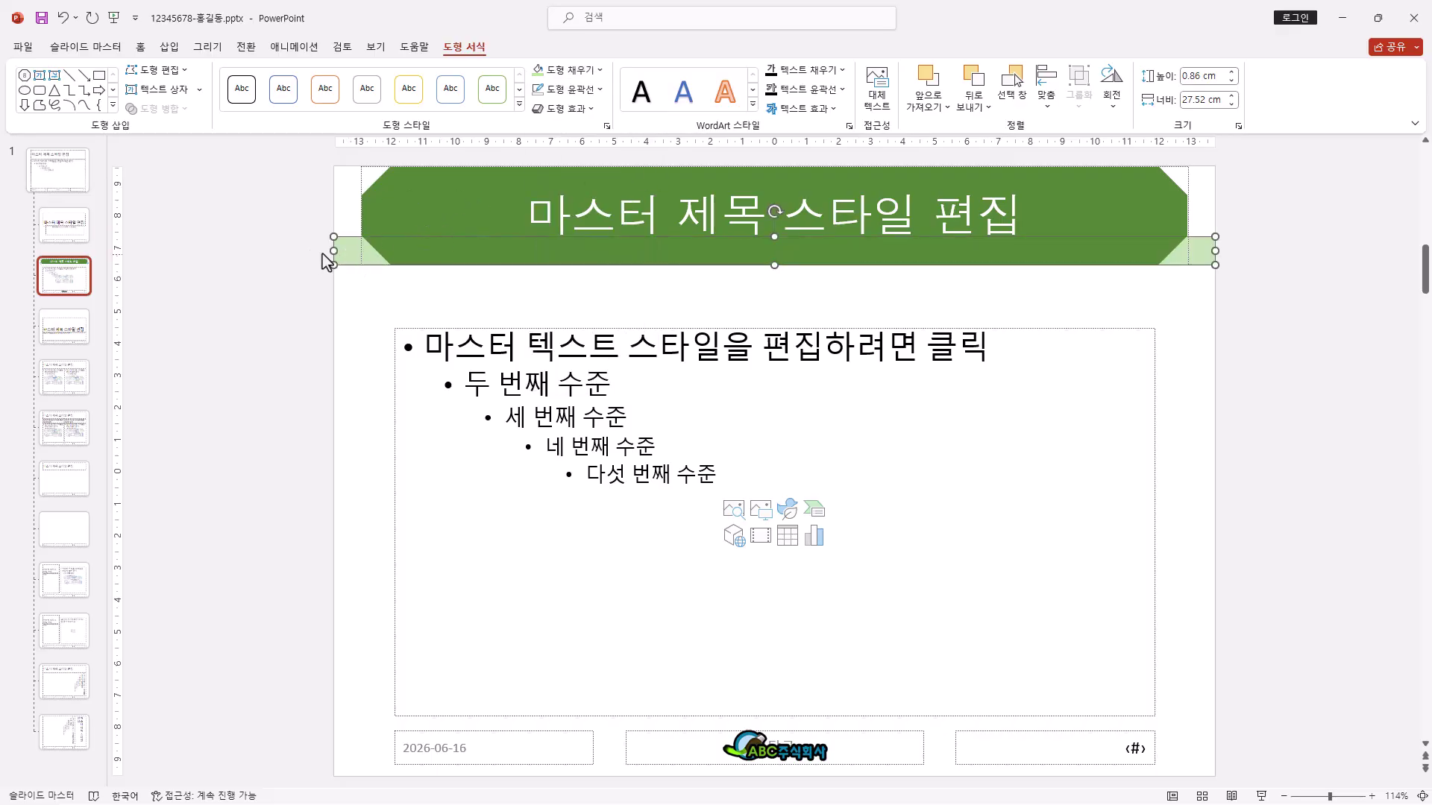
{"action": "left_click", "coordinate": [389, 227]}
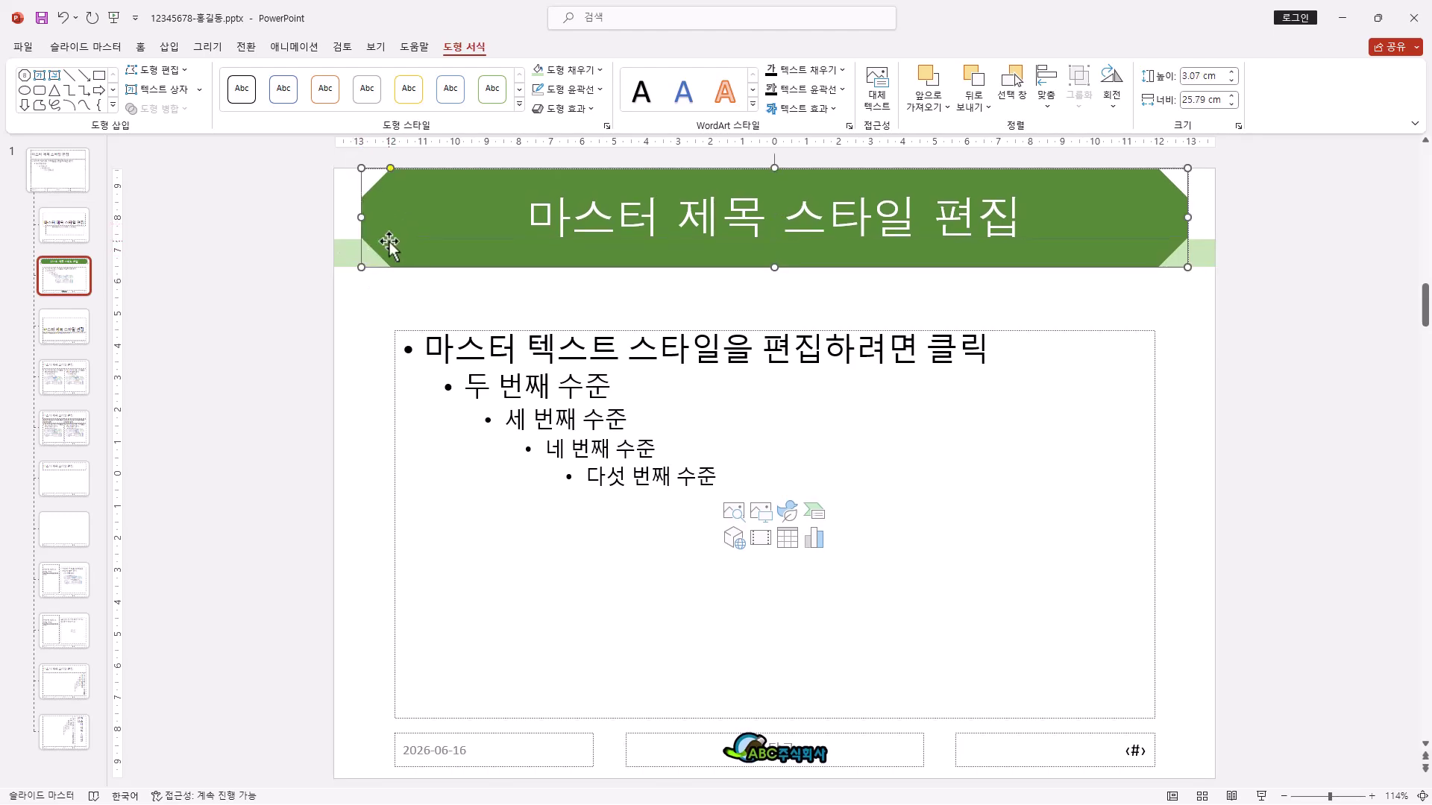
{"action": "left_click", "coordinate": [349, 250]}
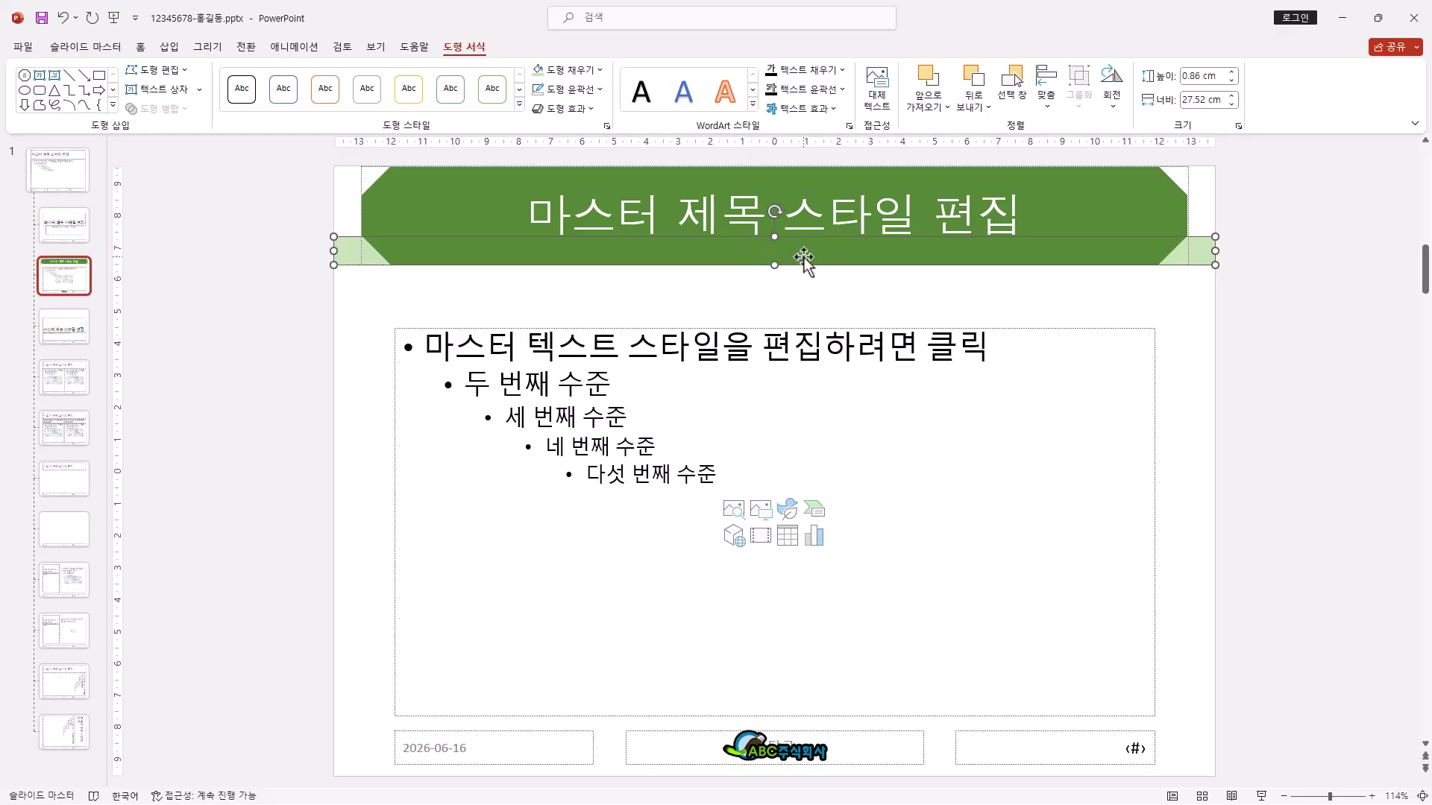
{"action": "left_click", "coordinate": [375, 47]}
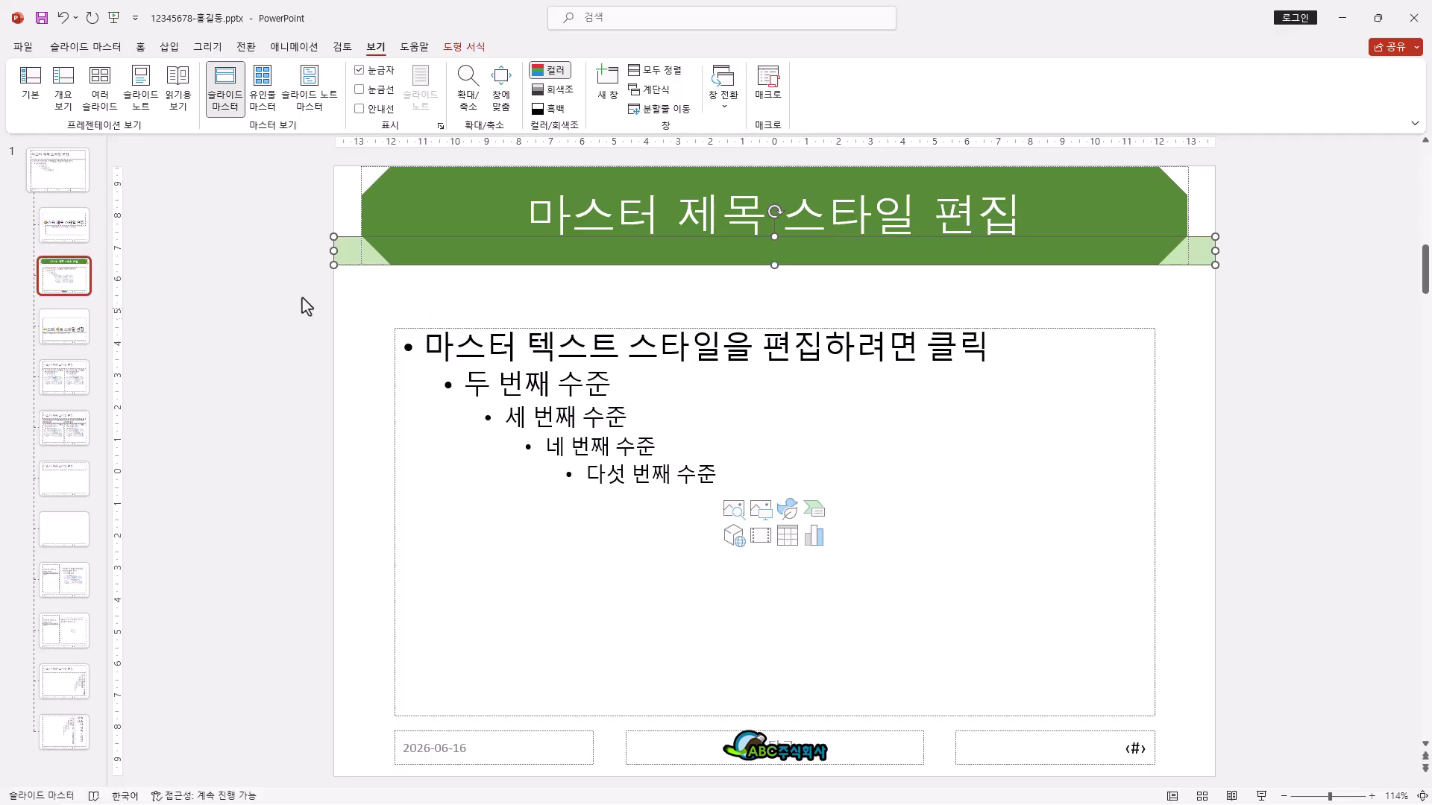
Step: Enable slide numbers in the header and footer settings, exclude the title slide, and apply this to all slides
{"action": "left_click", "coordinate": [171, 48]}
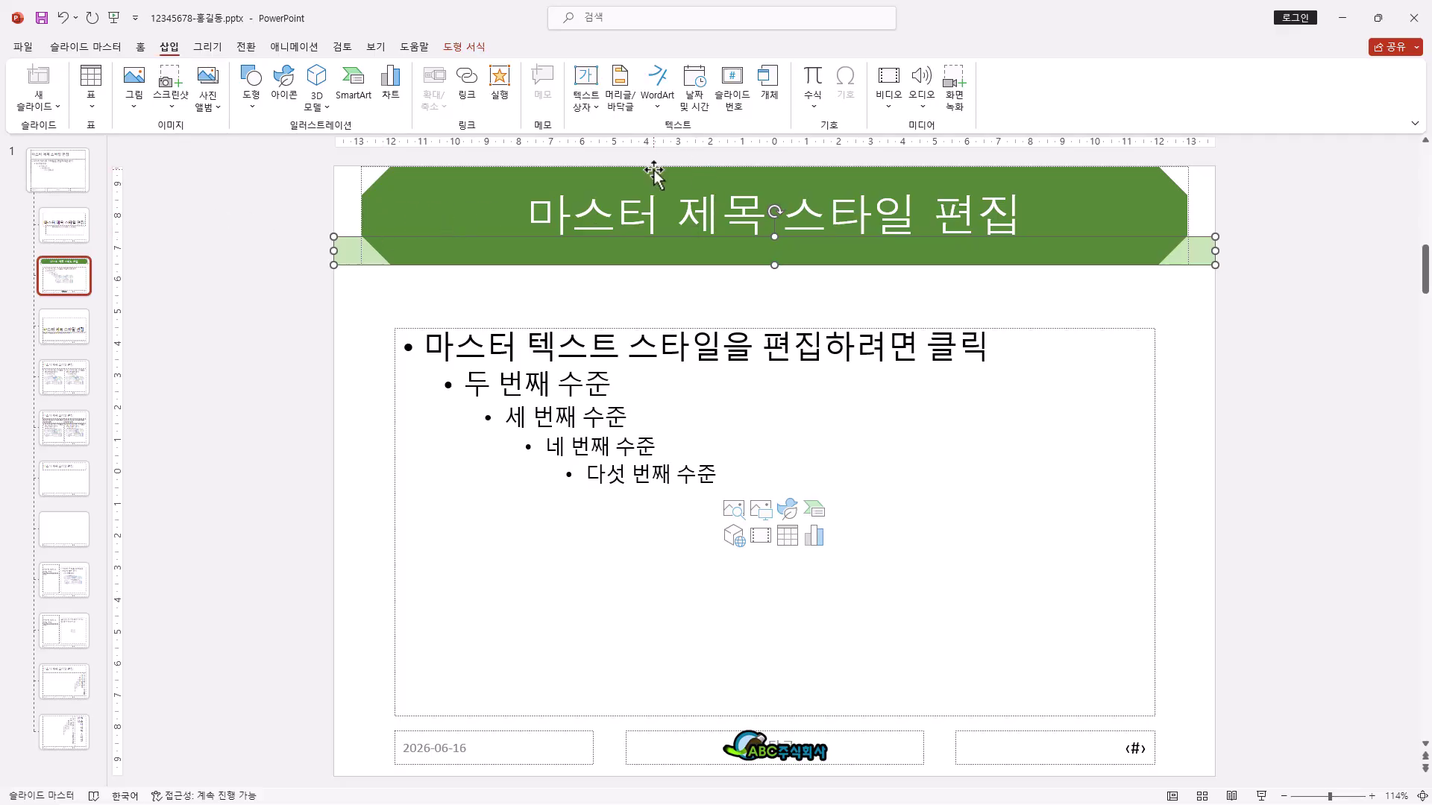
{"action": "left_click", "coordinate": [631, 109]}
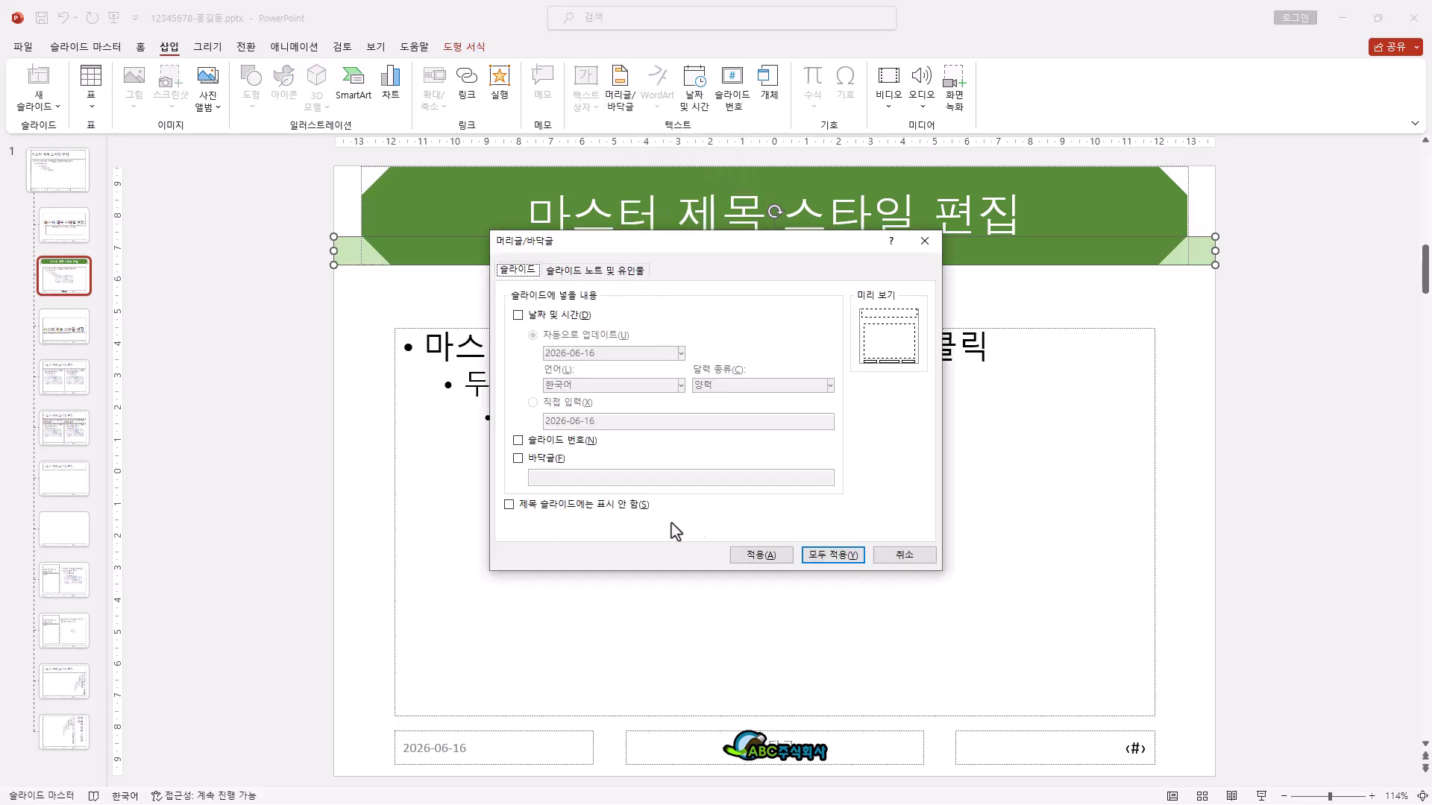
{"action": "left_click", "coordinate": [576, 444]}
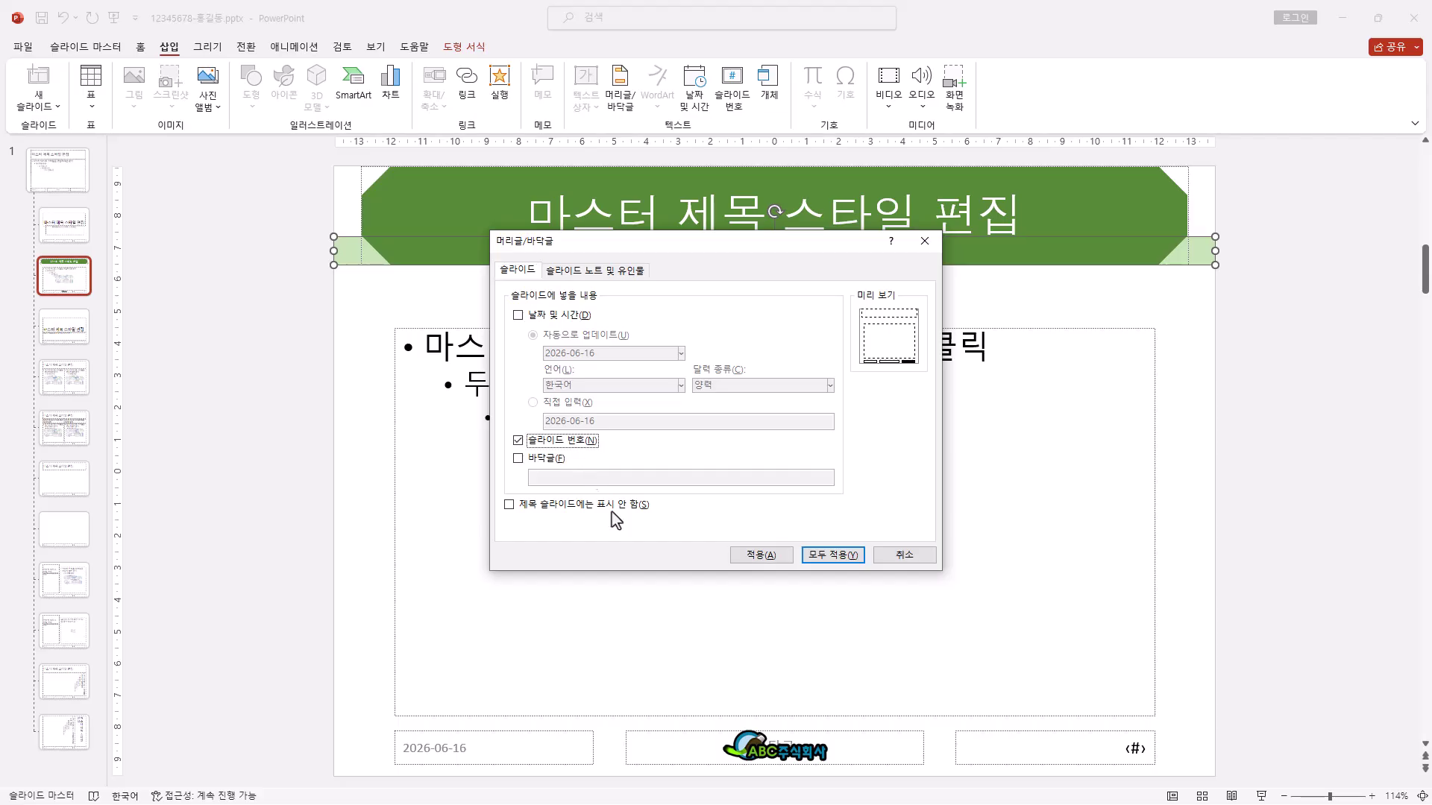
{"action": "left_click", "coordinate": [523, 507]}
{"action": "left_click", "coordinate": [833, 555]}
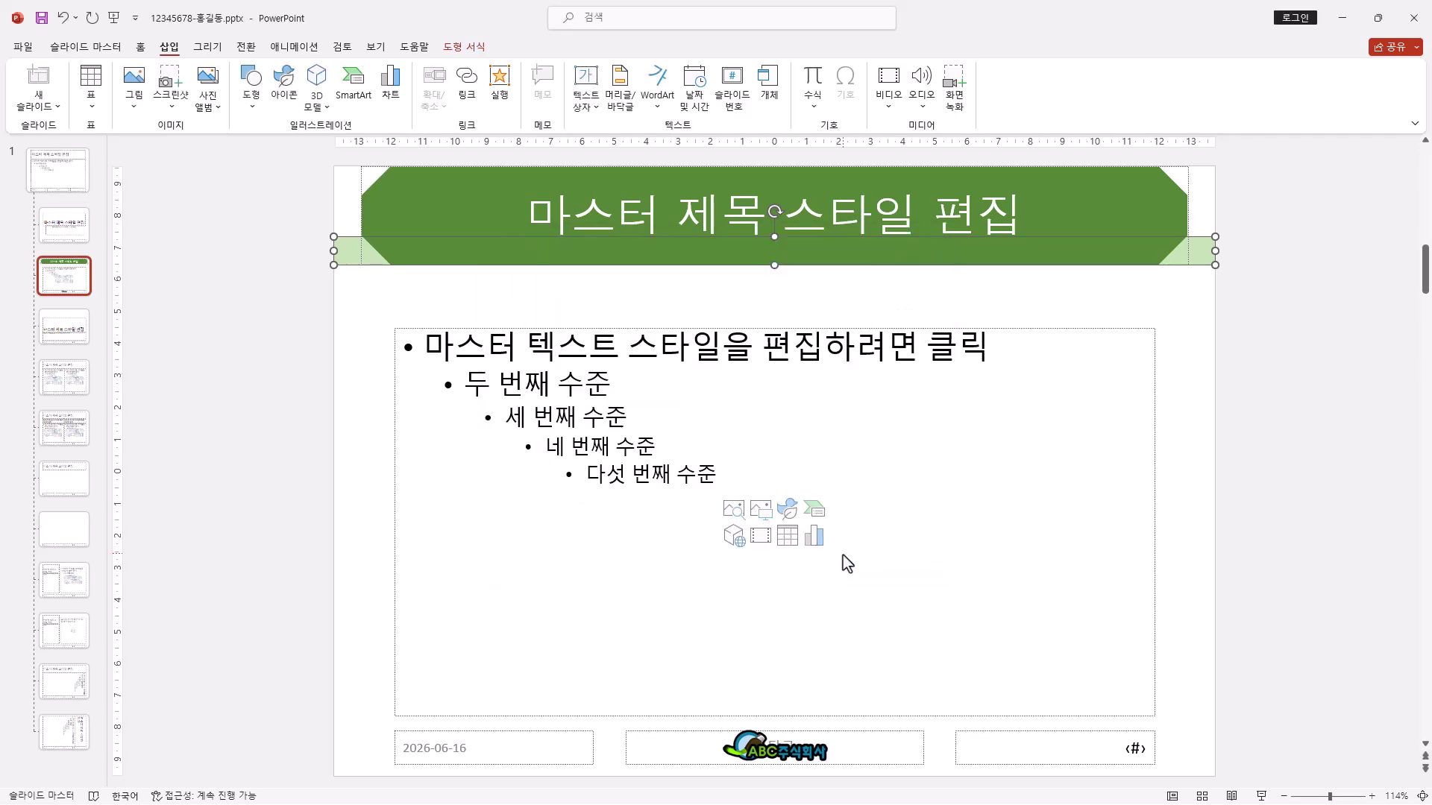
Step: Close the slide master view and add a second slide after the title slide
{"action": "left_click", "coordinate": [90, 51]}
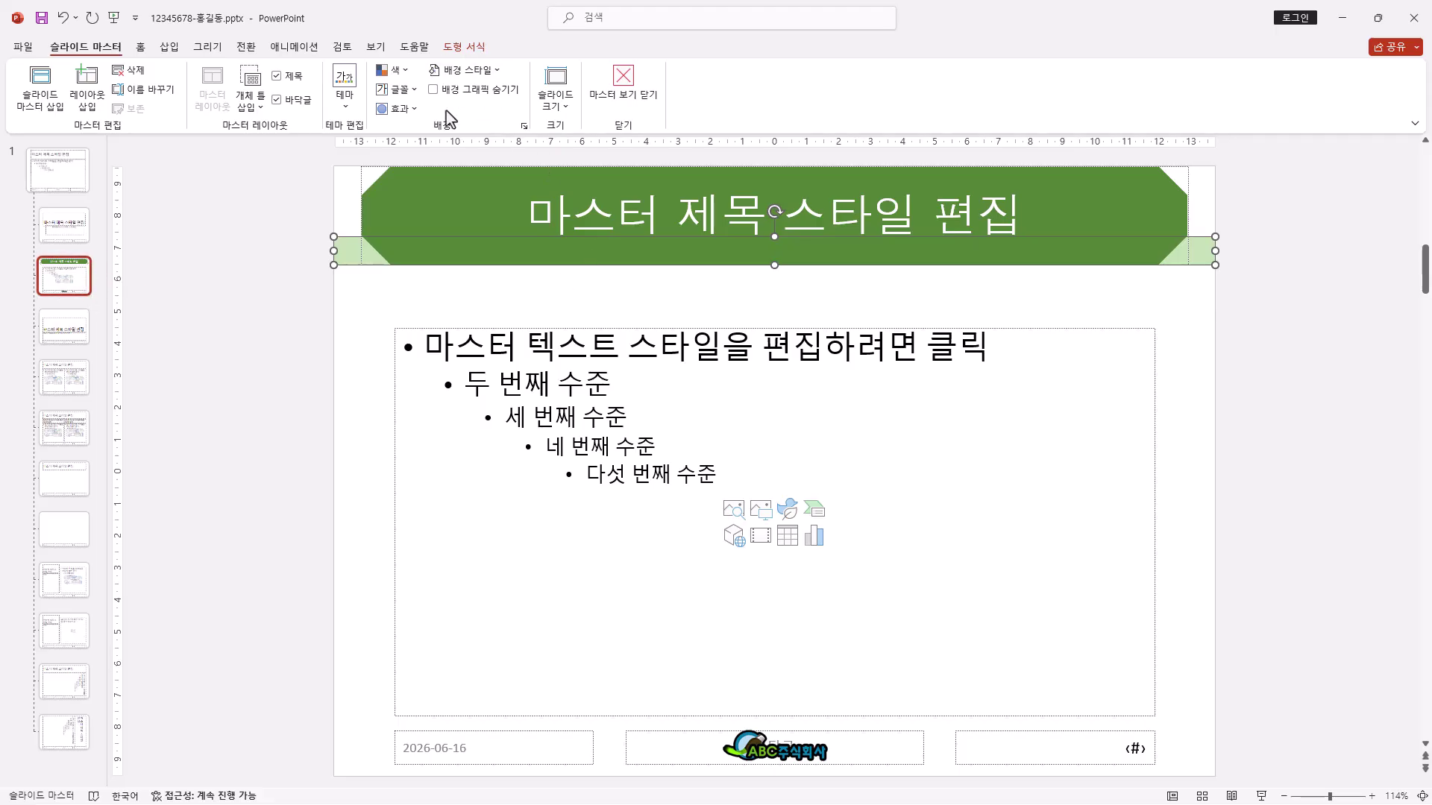
{"action": "left_click", "coordinate": [625, 88]}
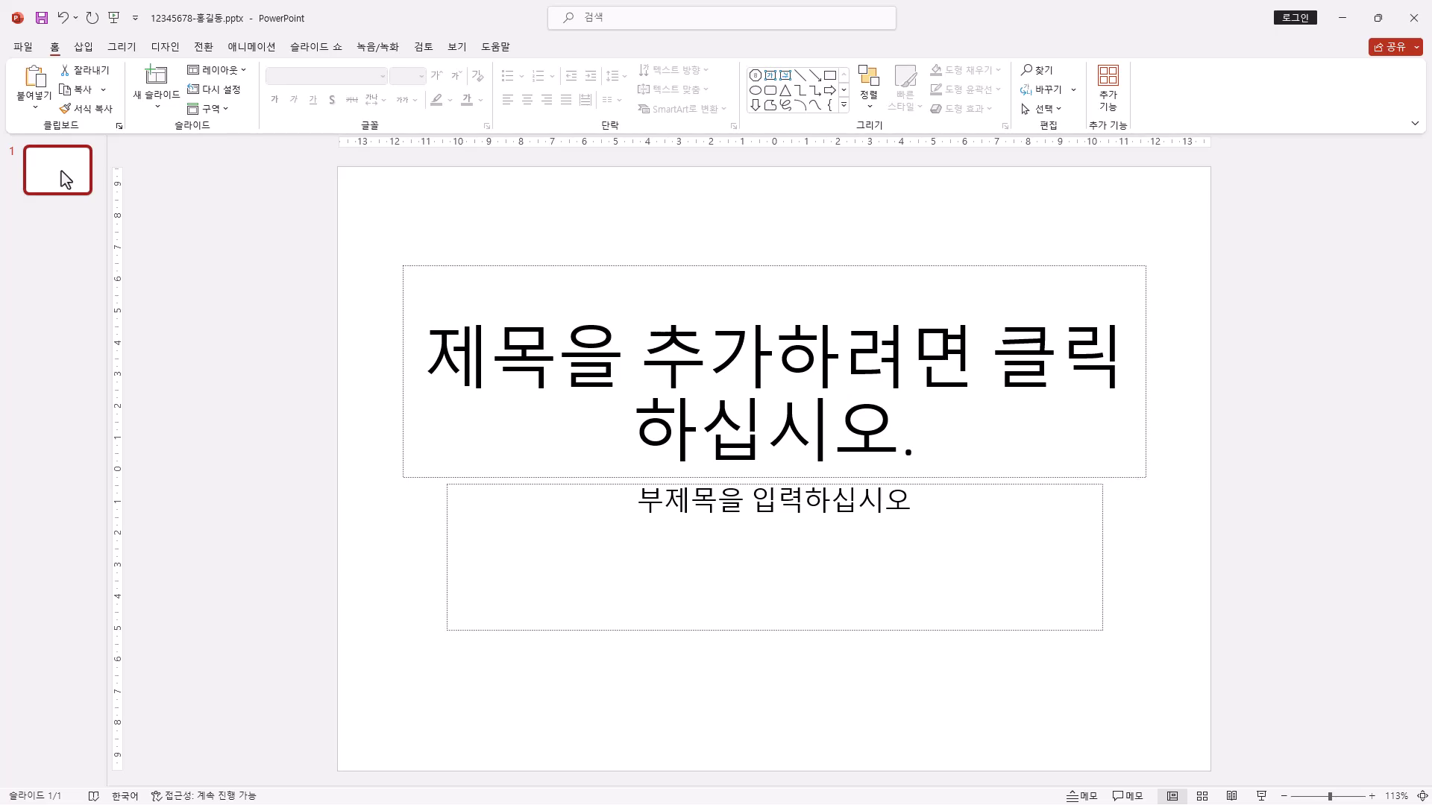
{"action": "key", "text": "Return"}
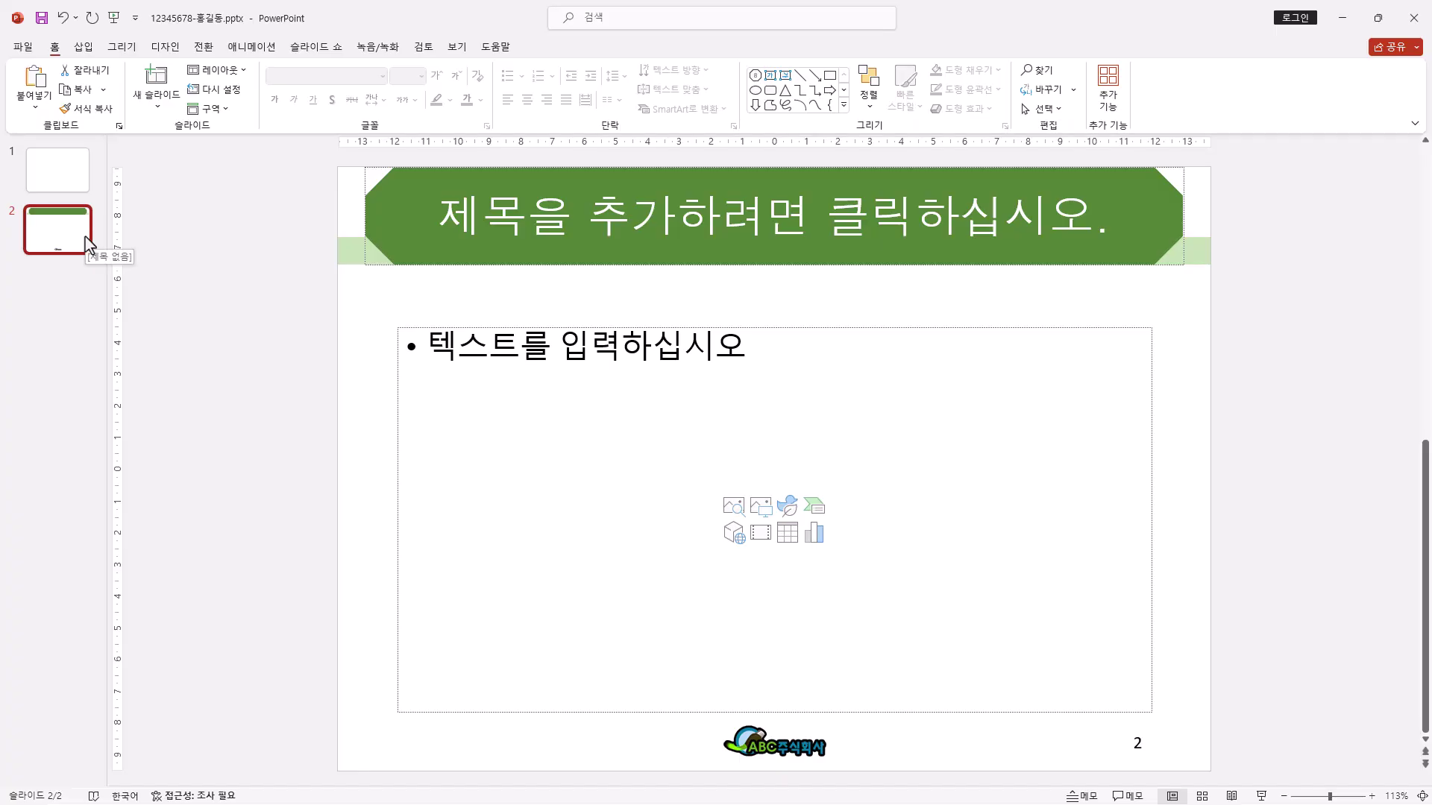
{"action": "key", "text": "Return"}
{"action": "key", "text": "Return"}
{"action": "key", "text": "Return"}
{"action": "key", "text": "Return"}
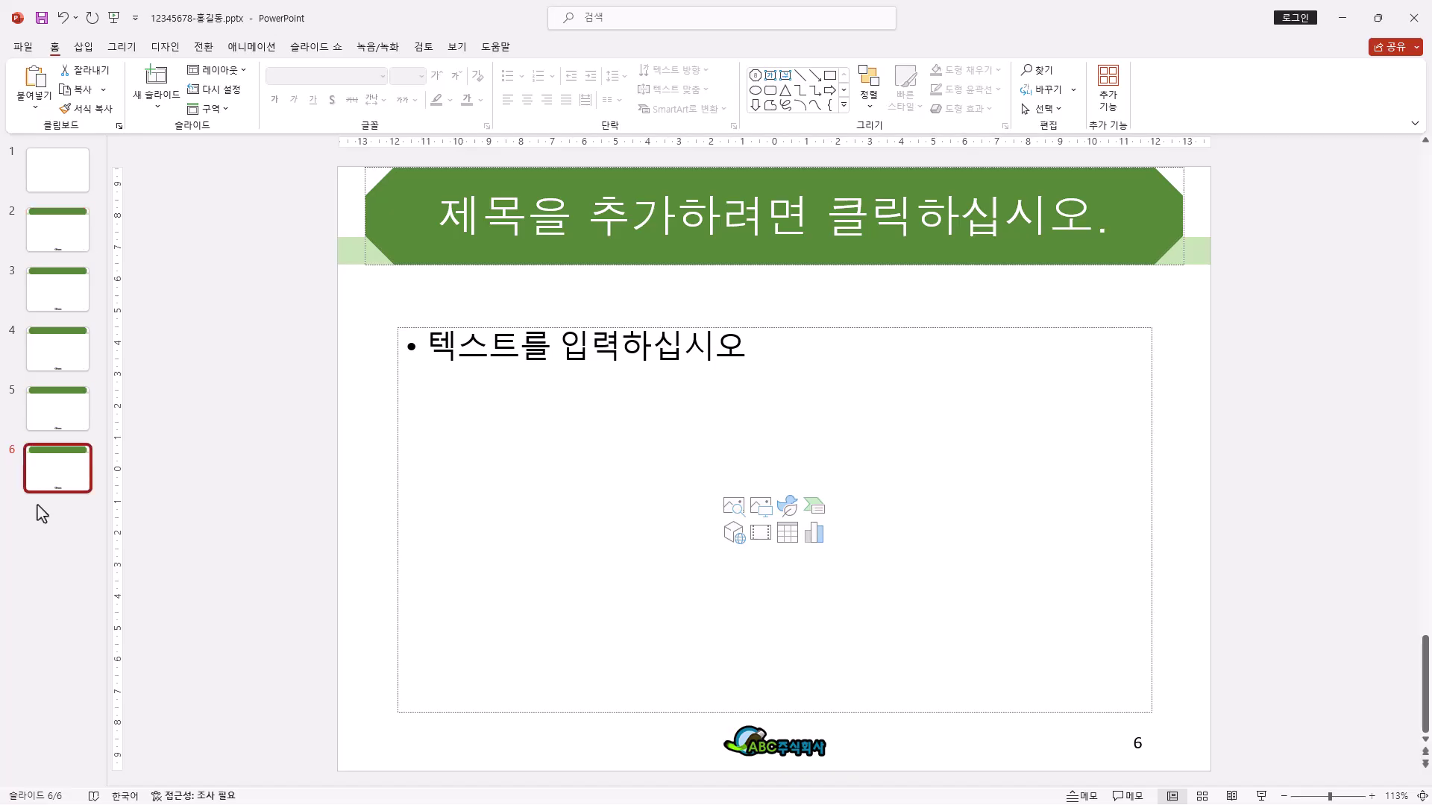
{"action": "key", "text": "Delete"}
{"action": "key", "text": "Delete"}
{"action": "key", "text": "Delete"}
{"action": "key", "text": "Delete"}
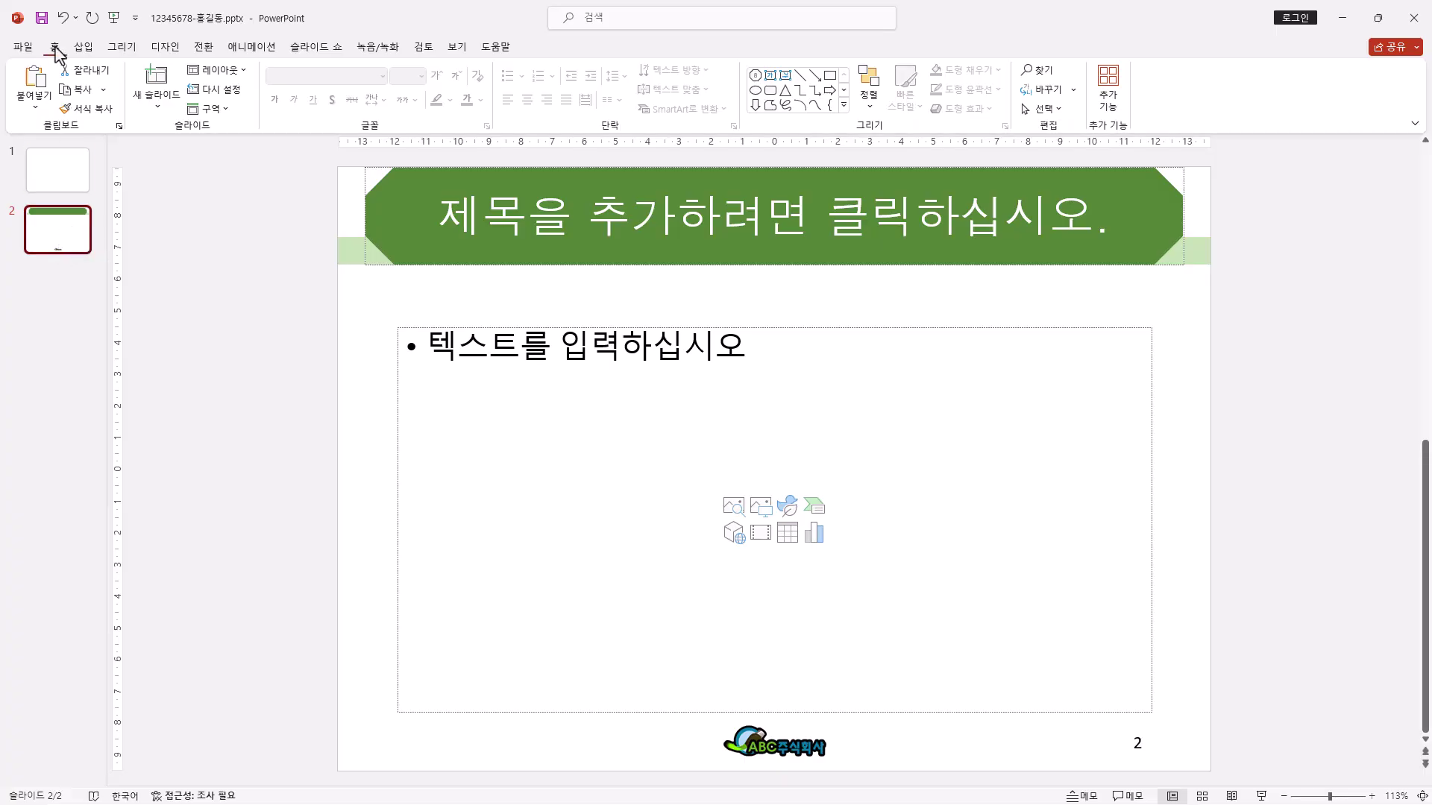
{"action": "left_click", "coordinate": [222, 70]}
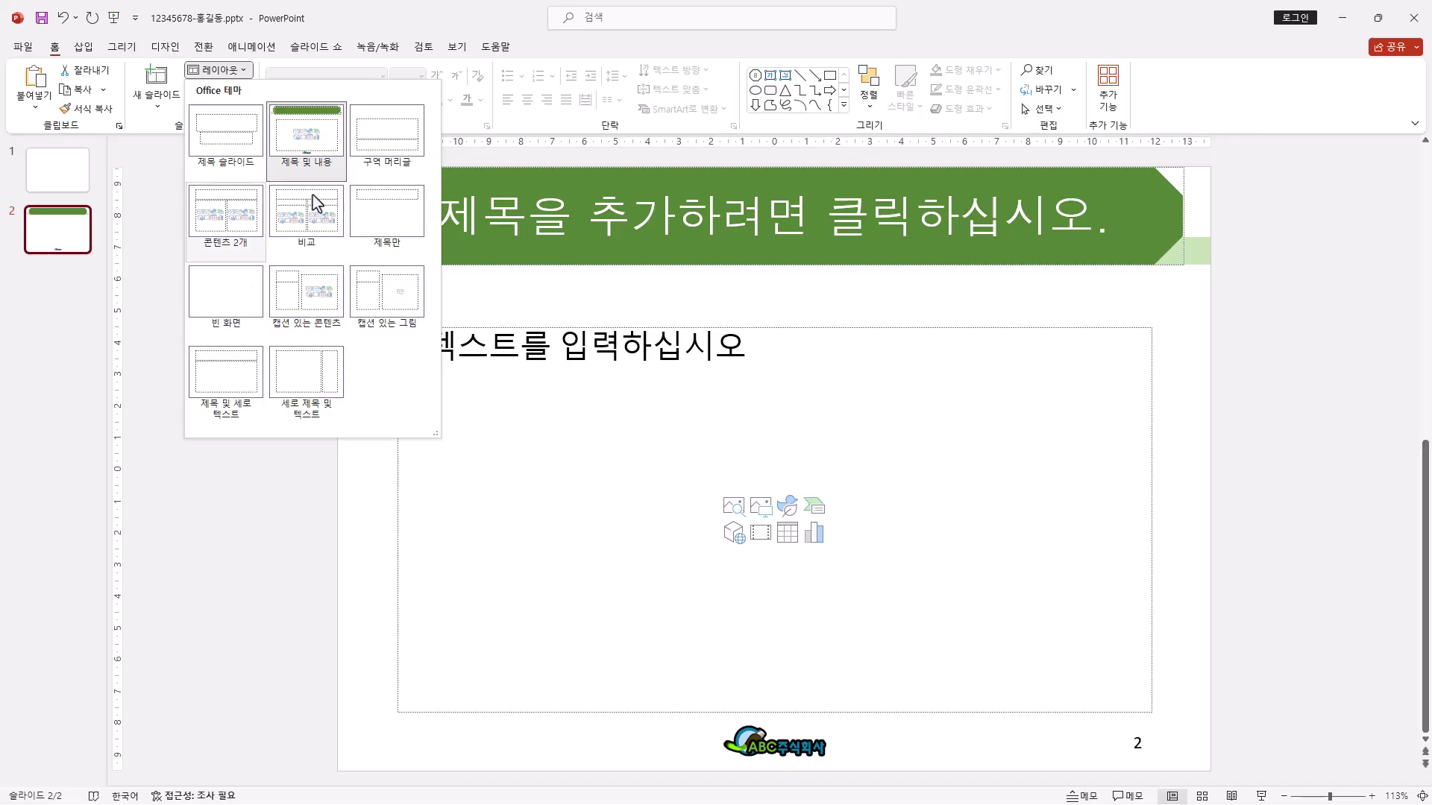
Step: Add four more slides after slide 2 to make a six-slide presentation
{"action": "left_click", "coordinate": [86, 244]}
{"action": "key", "text": "Return"}
{"action": "key", "text": "Return"}
{"action": "key", "text": "Return"}
{"action": "key", "text": "Return"}
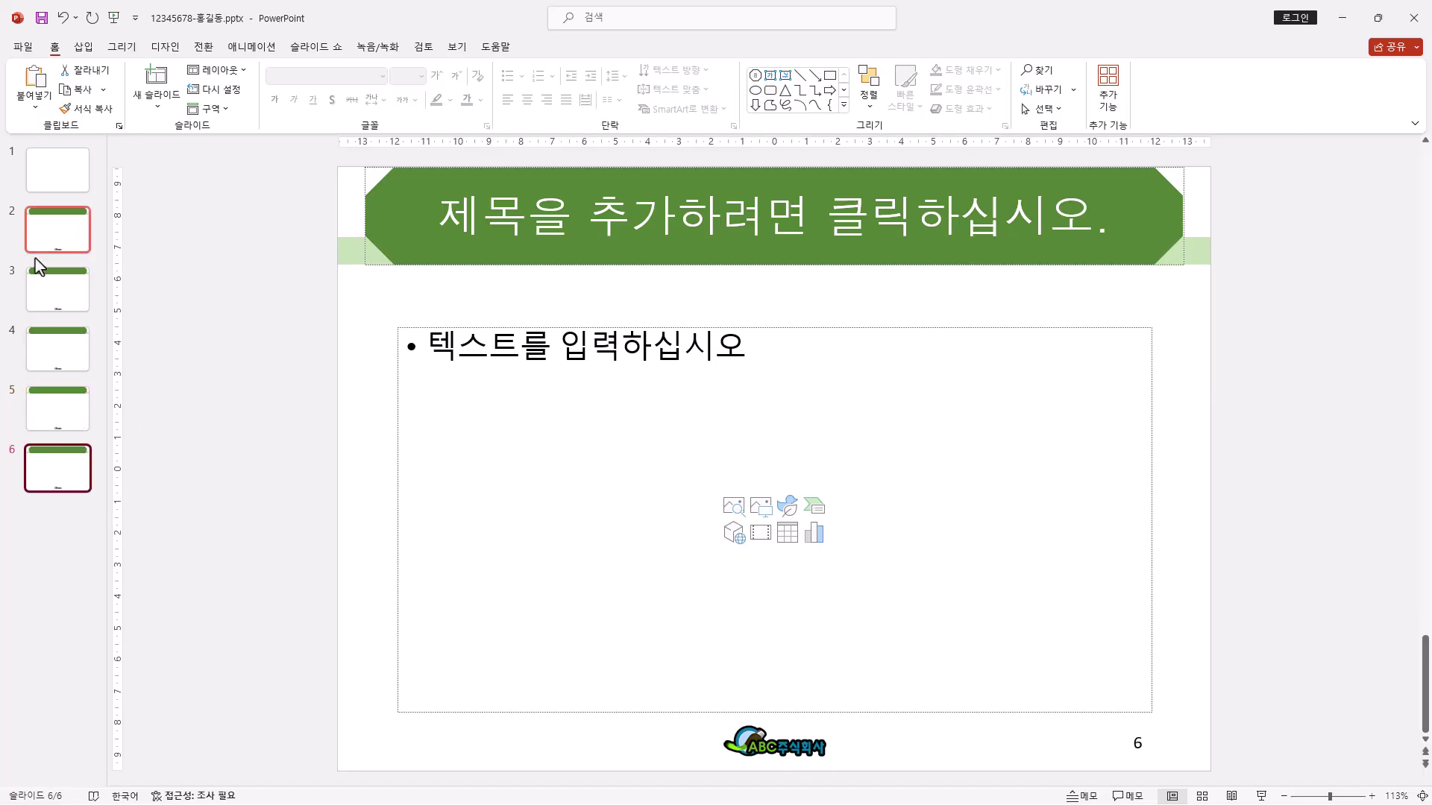
Step: Delete the title and subtitle placeholders from the first slide
{"action": "left_click", "coordinate": [51, 159]}
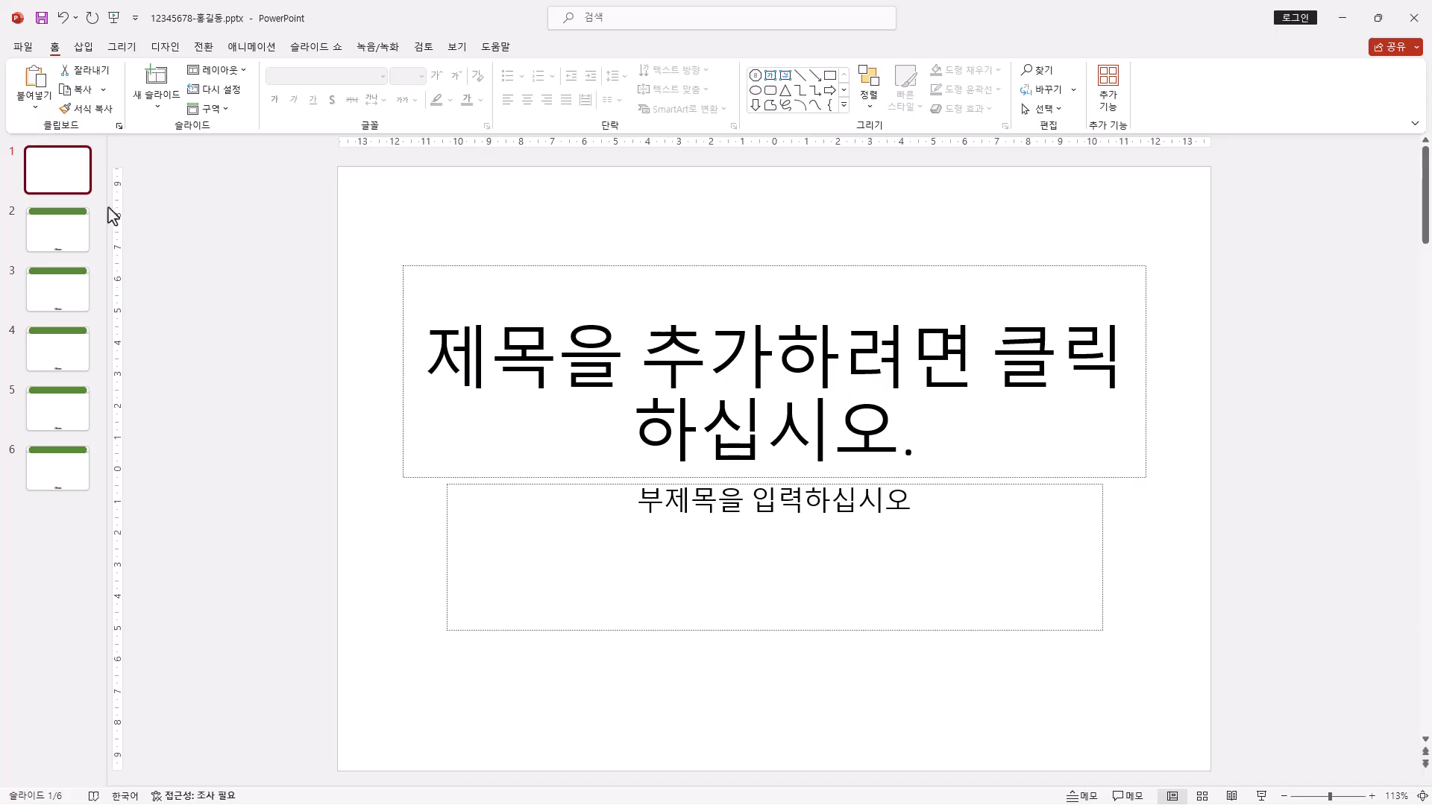
{"action": "left_click_drag", "start_coordinate": [356, 216], "coordinate": [1176, 690]}
{"action": "key", "text": "Delete"}
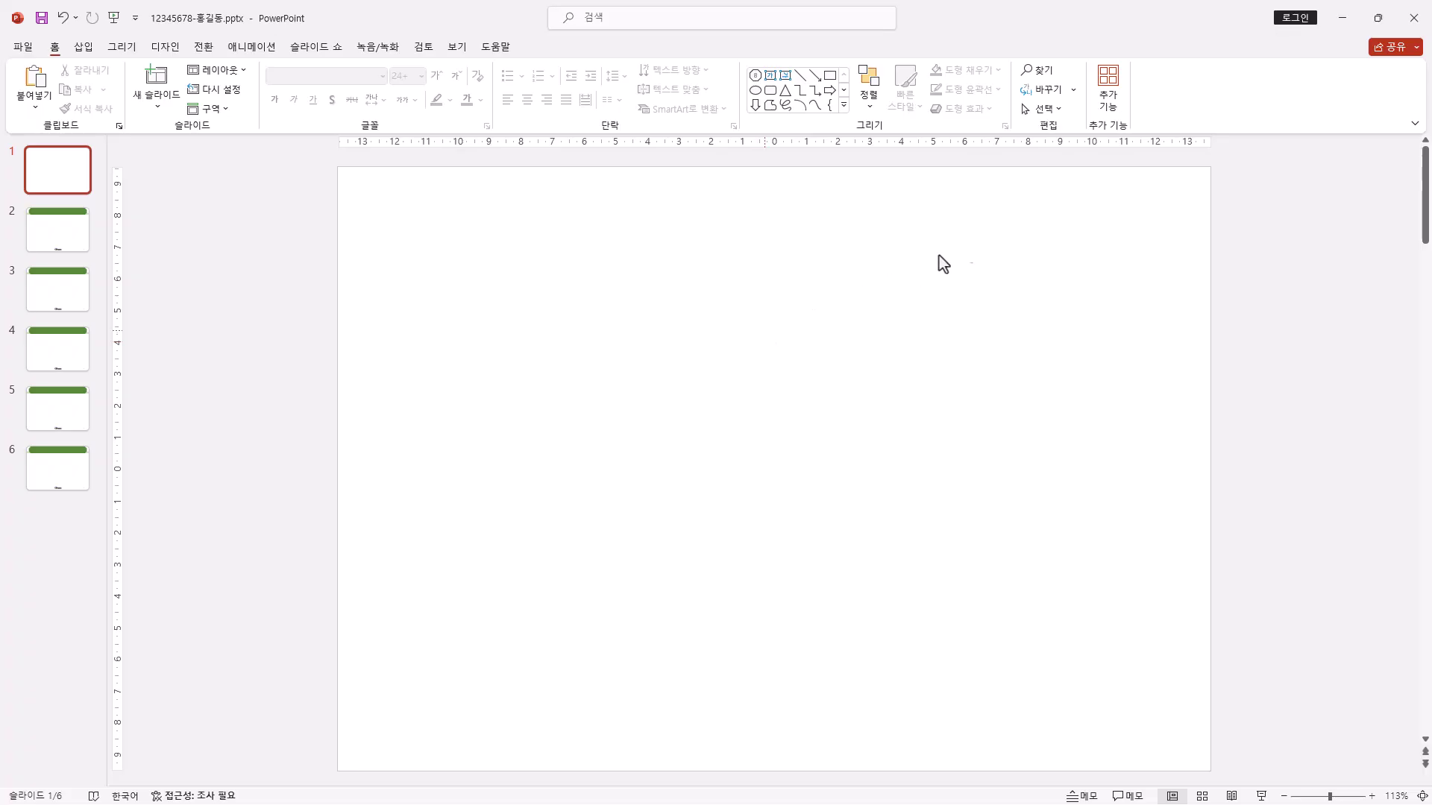
Step: Draw a rectangle with one snipped corner over the left half of the first slide, about 19.05 cm high and 13.76 cm wide
{"action": "left_click", "coordinate": [845, 105]}
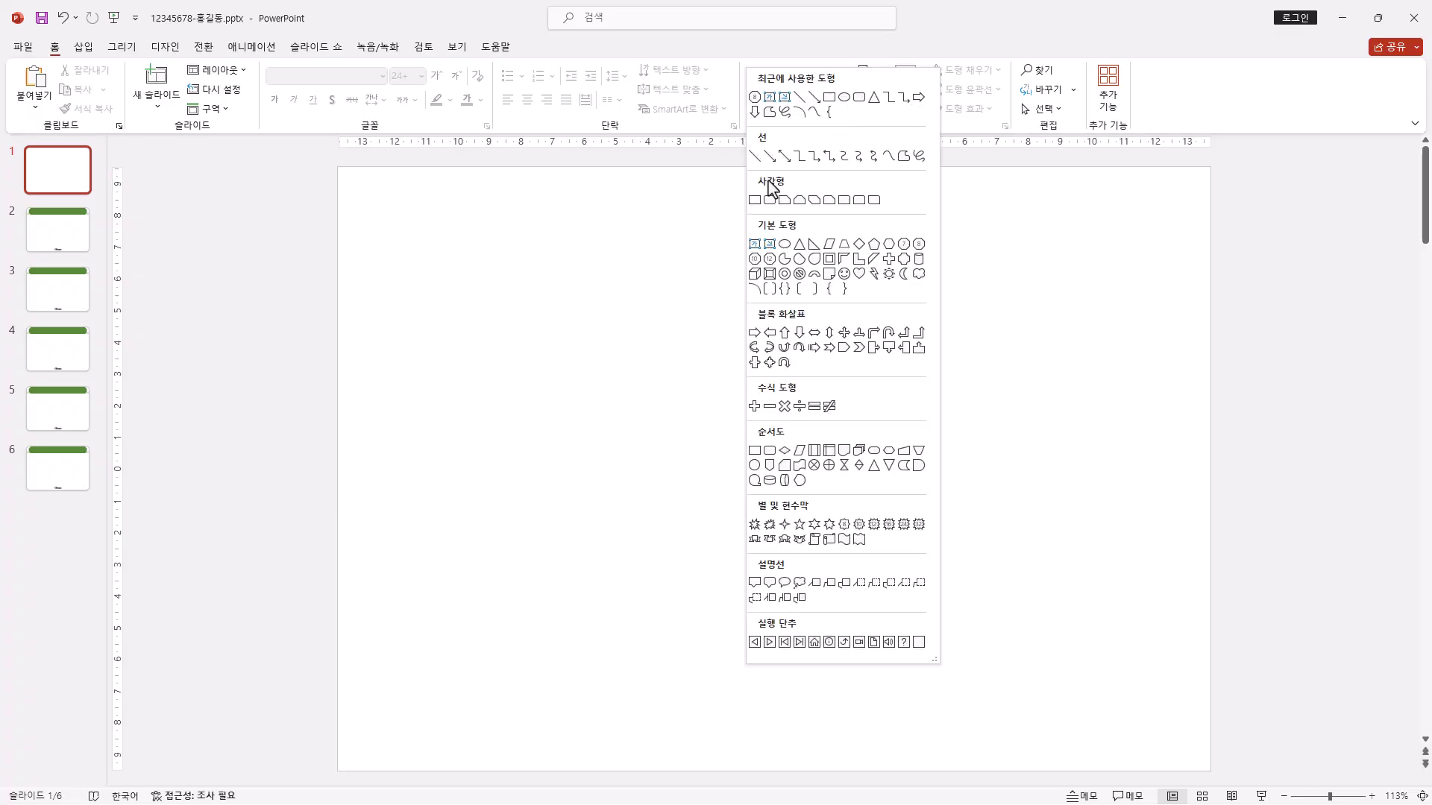
{"action": "left_click", "coordinate": [784, 200]}
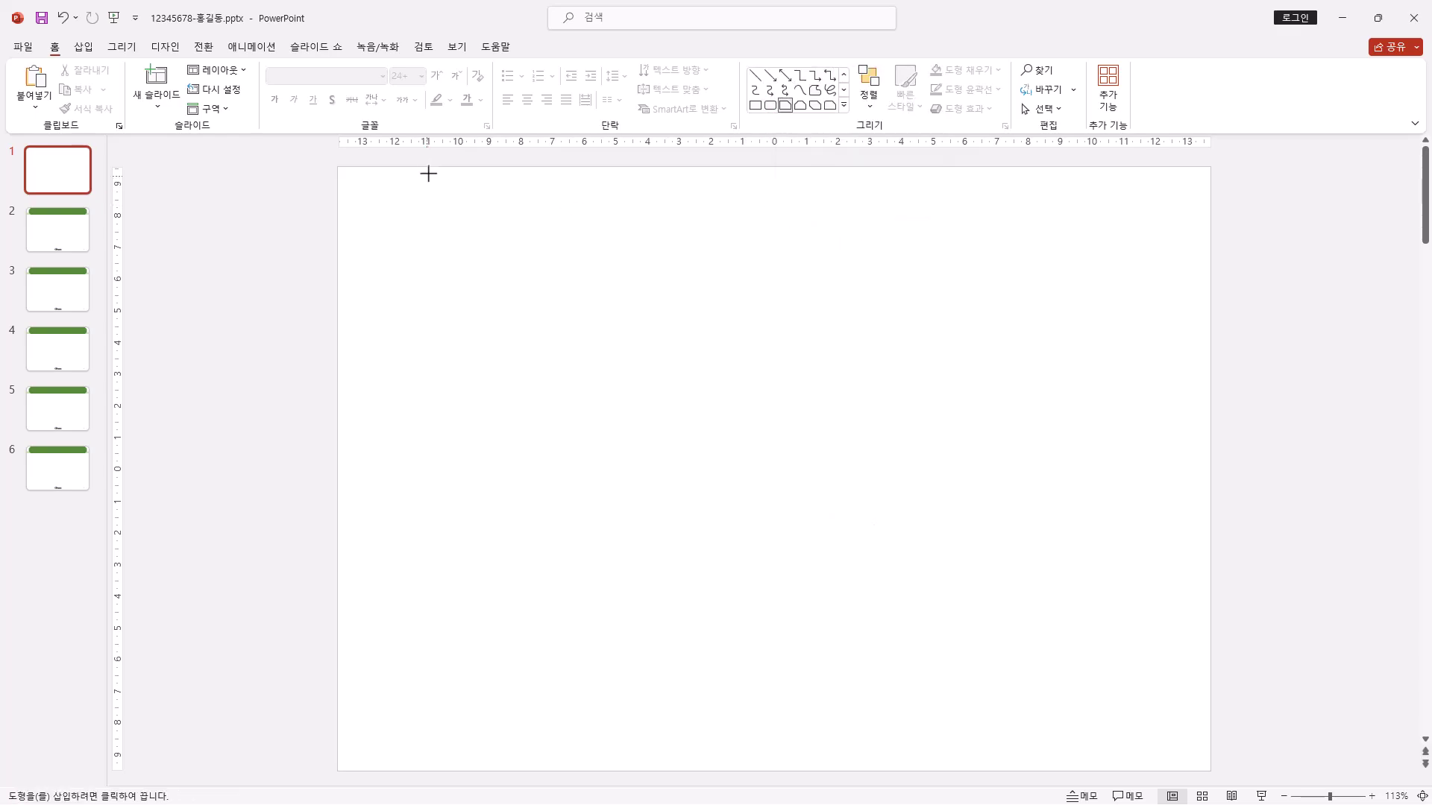
{"action": "left_click_drag", "start_coordinate": [340, 171], "coordinate": [774, 771]}
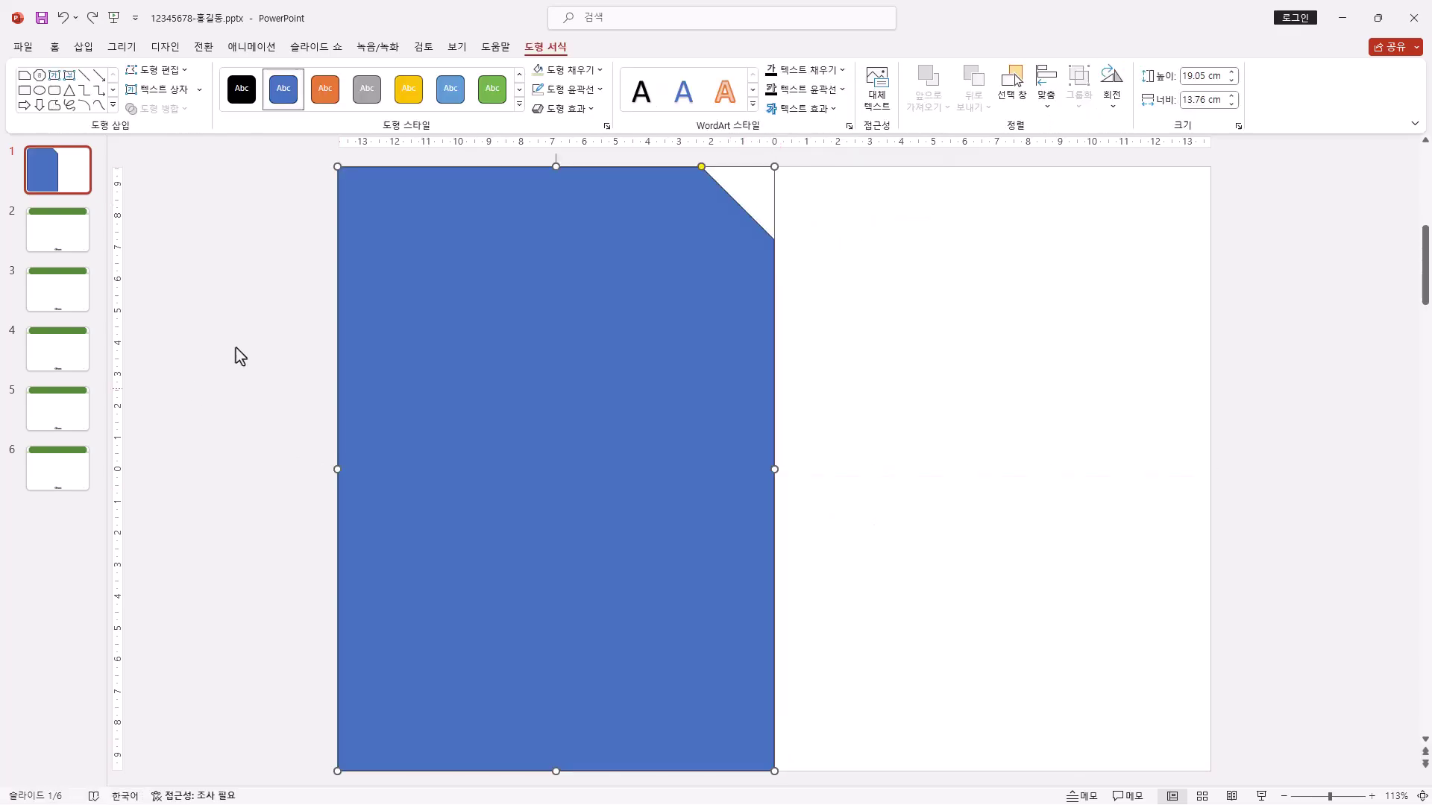
Step: Fill the snipped-corner rectangle with the picture 그림1.jpg from the ITQ Picture folder
{"action": "right_click", "coordinate": [572, 310]}
{"action": "left_click", "coordinate": [664, 699]}
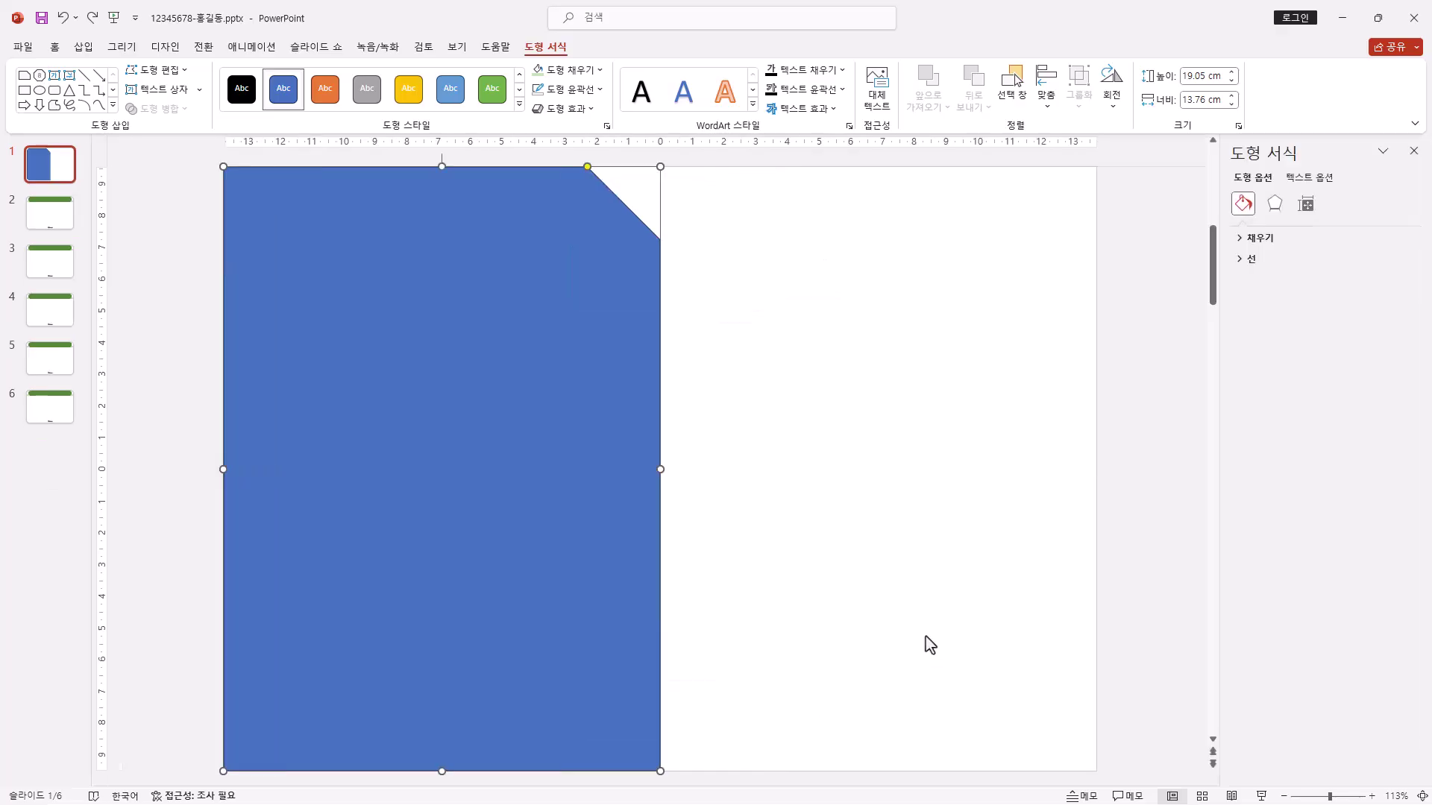
{"action": "left_click", "coordinate": [1242, 239]}
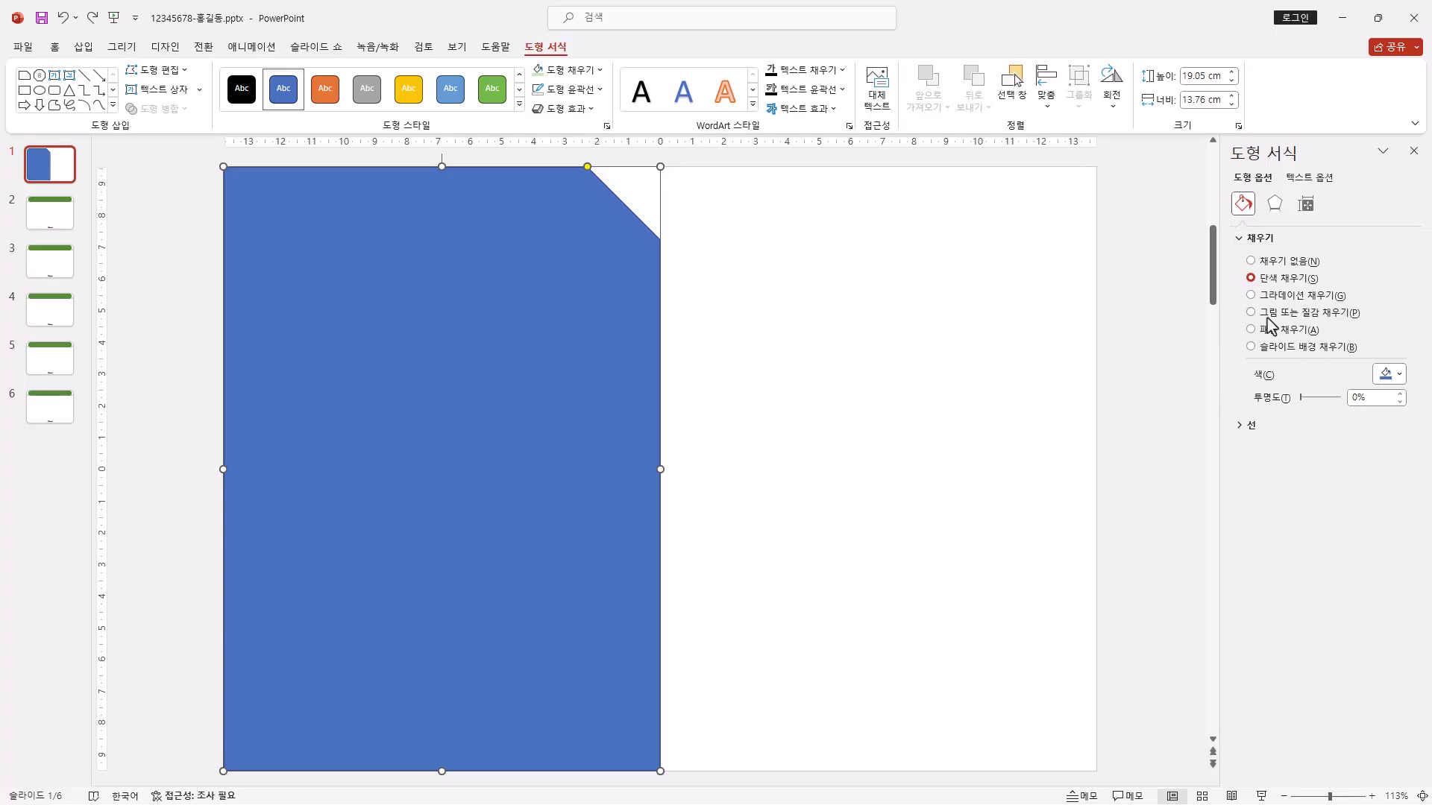
{"action": "left_click", "coordinate": [1267, 314]}
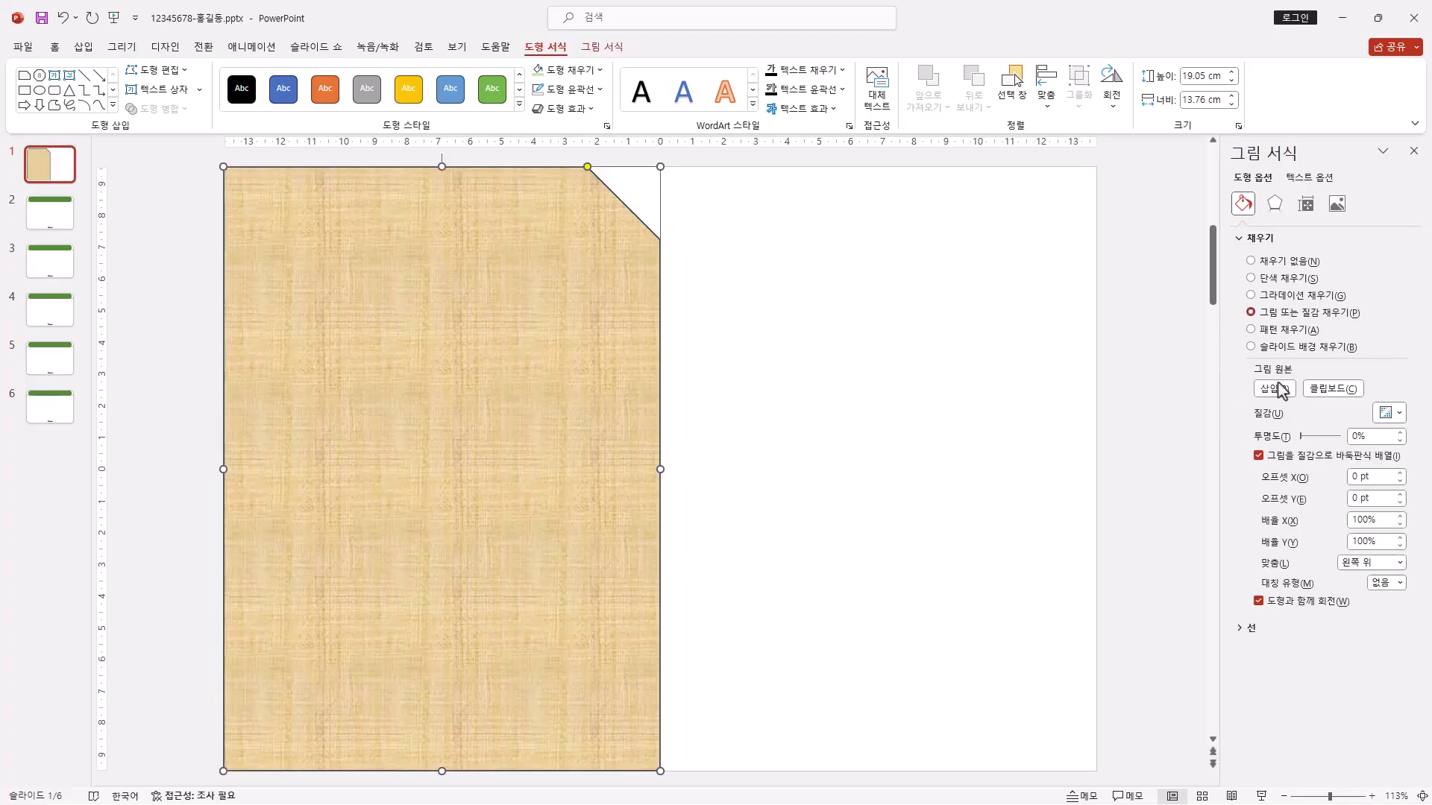
{"action": "left_click", "coordinate": [1276, 389]}
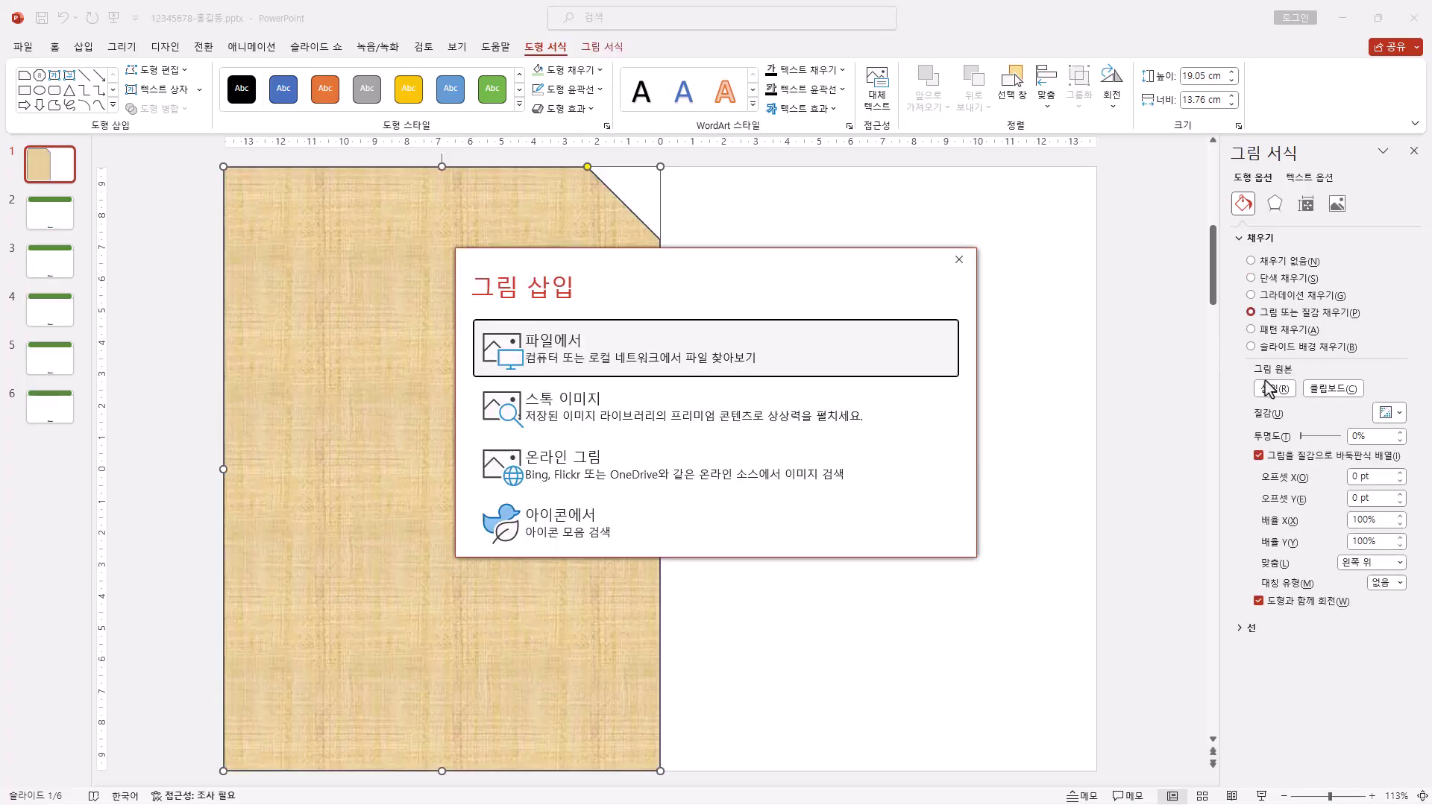
{"action": "left_click", "coordinate": [674, 359]}
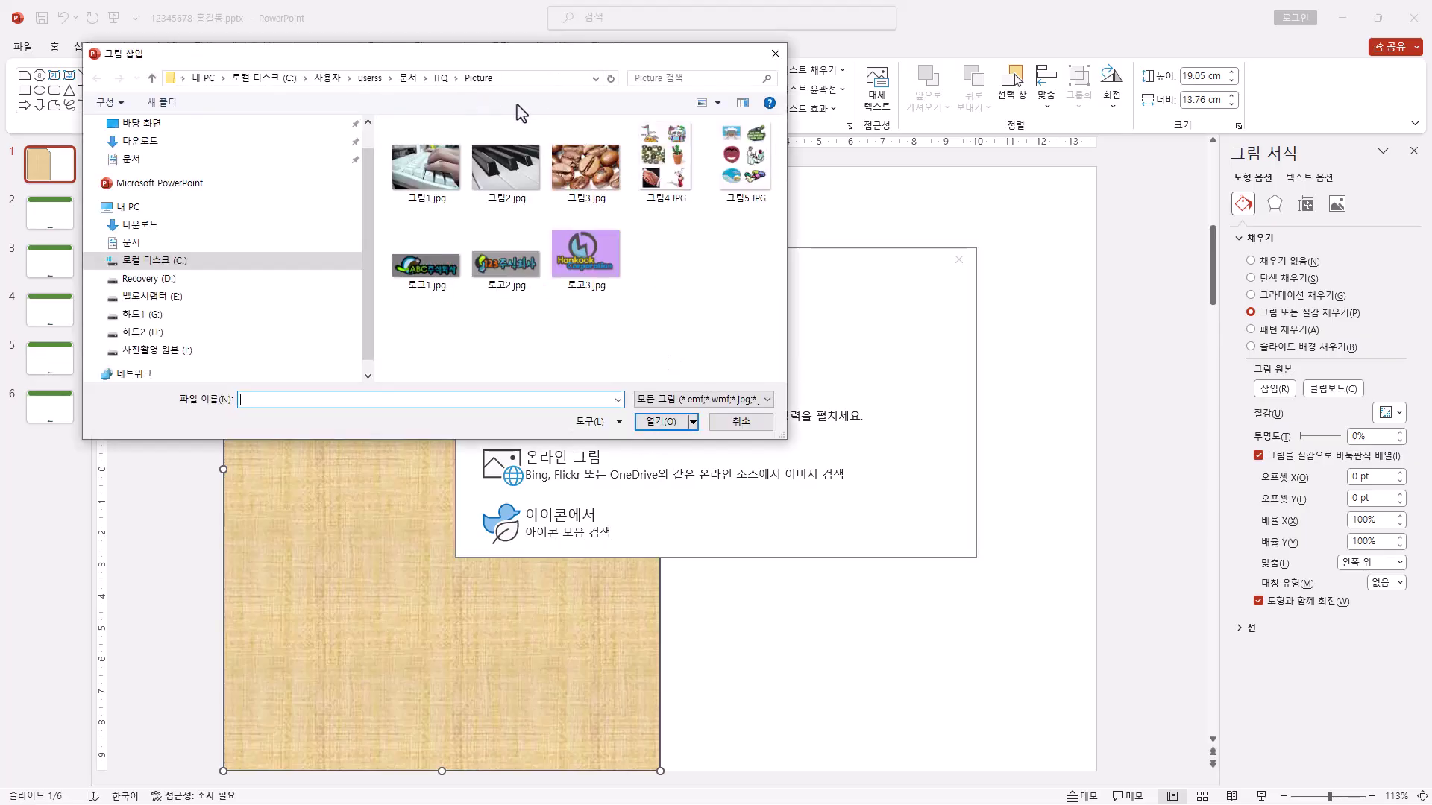
{"action": "left_click", "coordinate": [426, 167]}
{"action": "left_click", "coordinate": [666, 422]}
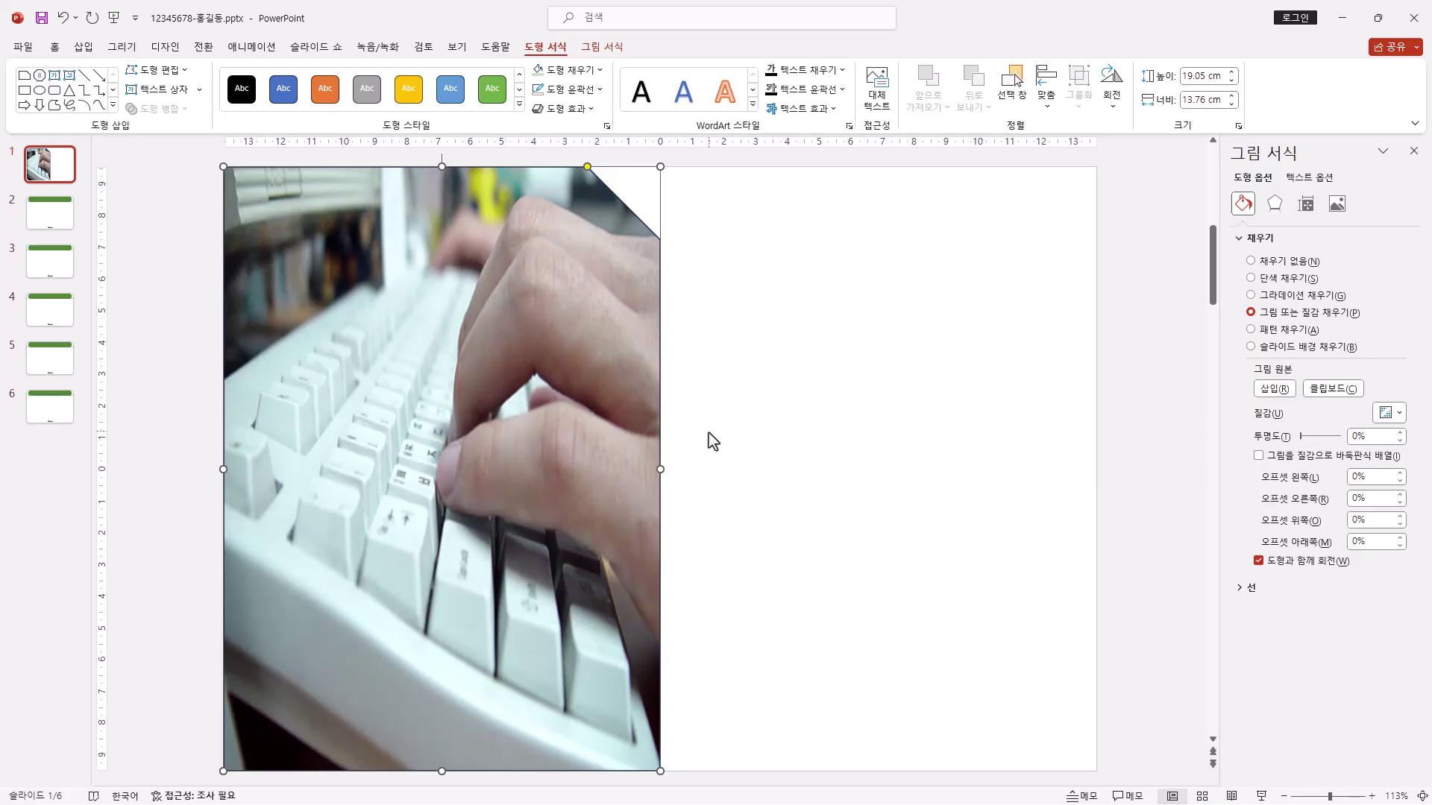
Step: Set the picture fill's transparency to 50% and apply the third soft edge variation to the shape
{"action": "left_click", "coordinate": [1274, 442]}
{"action": "type", "text": "50"}
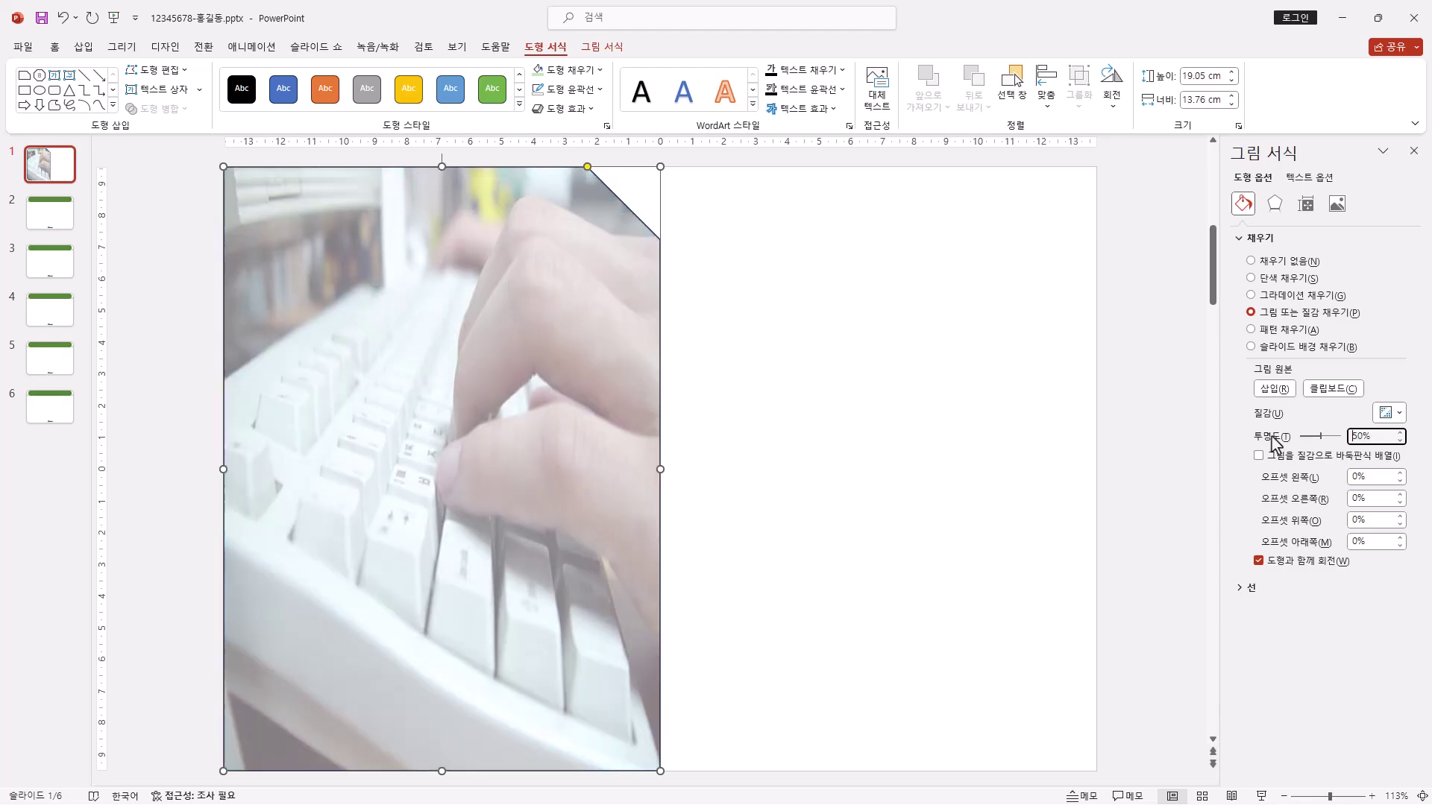
{"action": "left_click", "coordinate": [555, 401]}
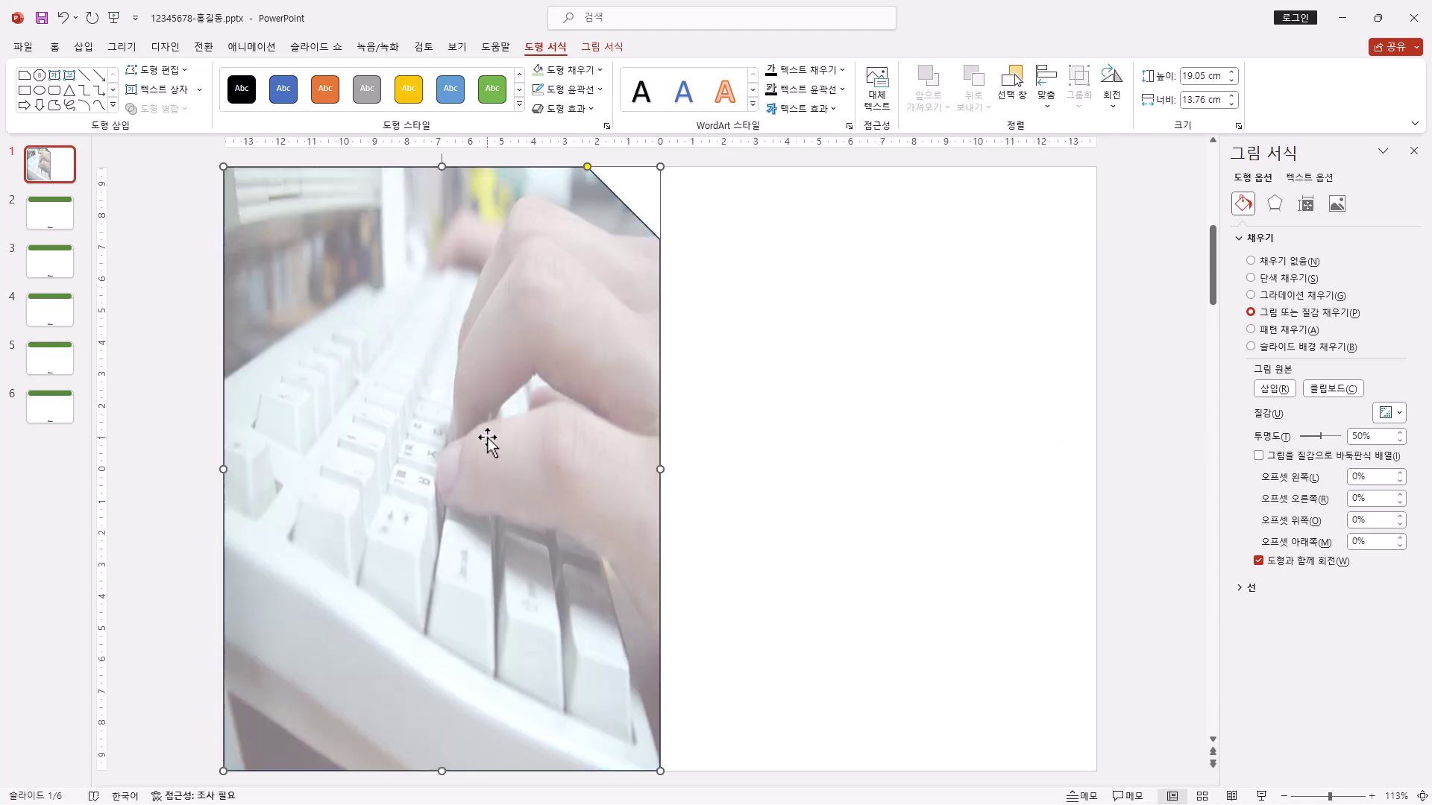
{"action": "left_click", "coordinate": [589, 112]}
{"action": "mouse_move", "coordinate": [607, 270]}
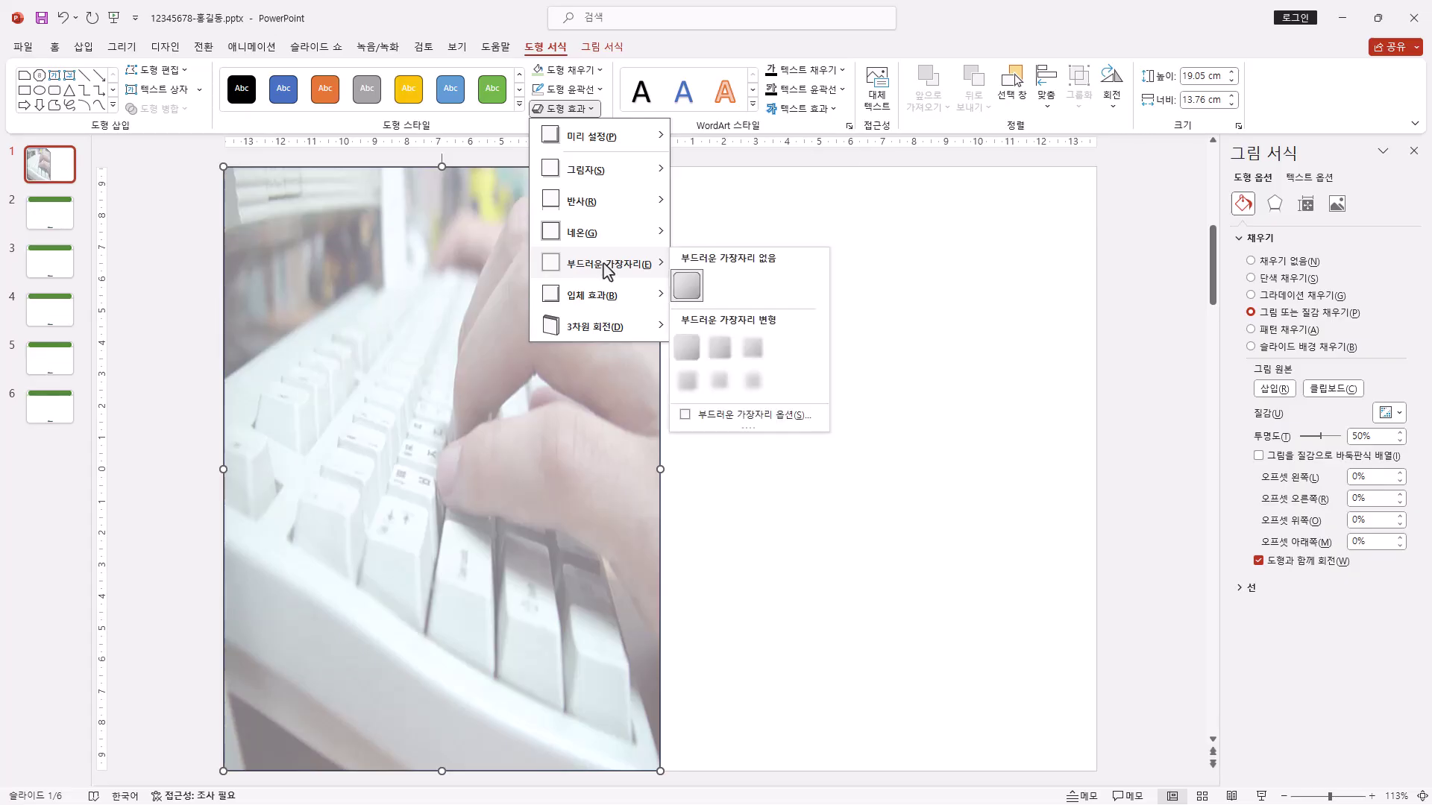
{"action": "left_click", "coordinate": [766, 362]}
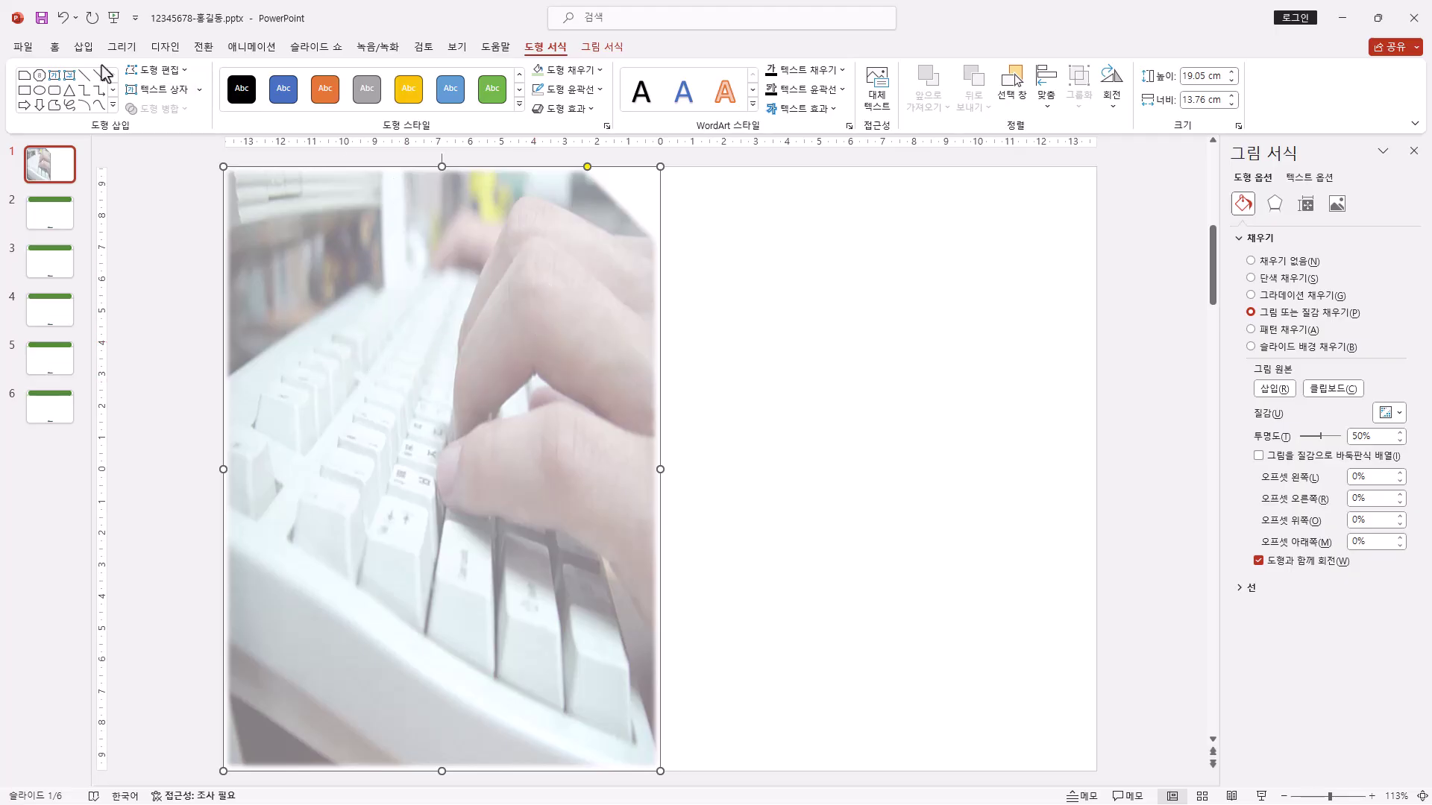
Step: Insert WordArt in the blue gradient style with reflection and enter the text "Anti-Obesity Drug"
{"action": "left_click", "coordinate": [83, 47]}
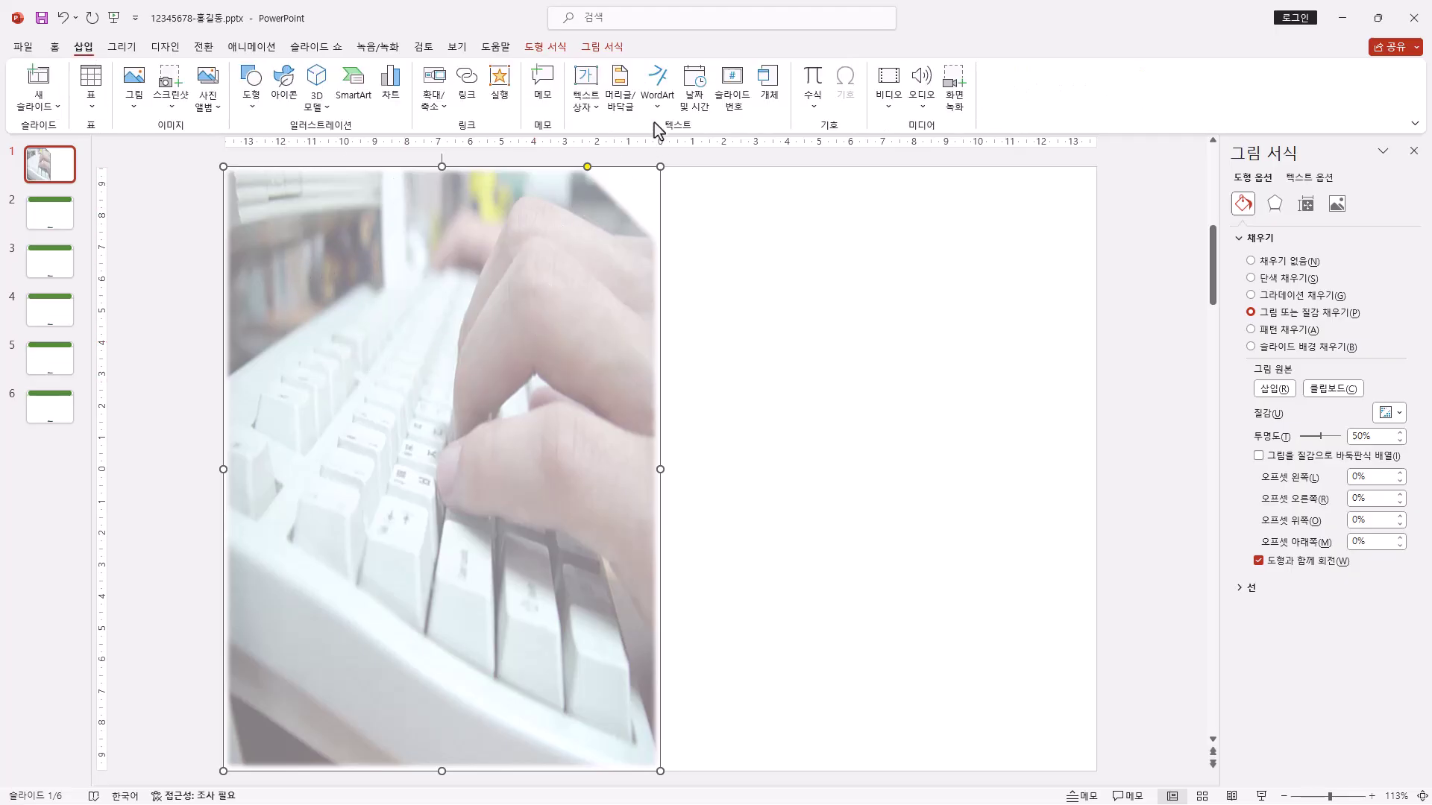
{"action": "left_click", "coordinate": [657, 90]}
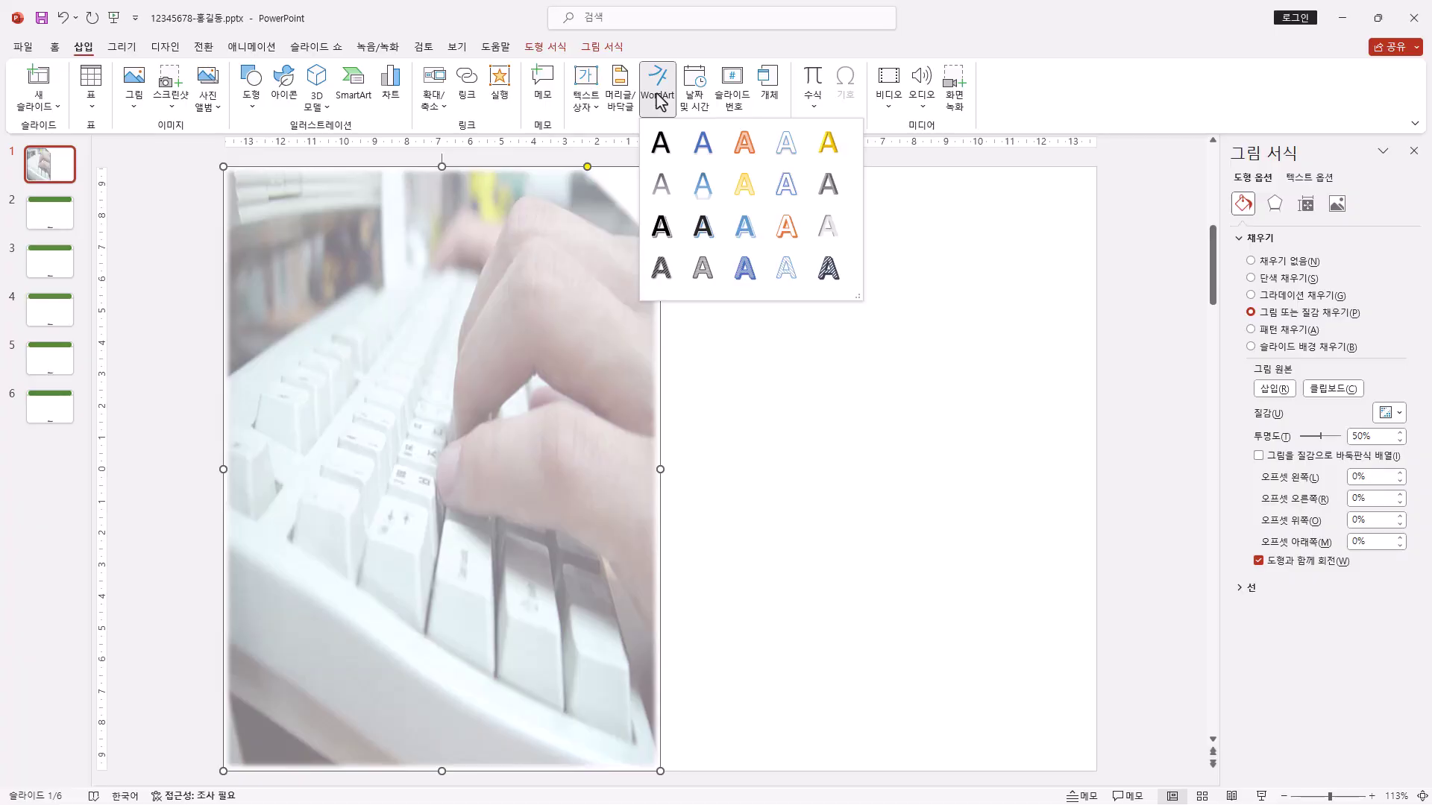
{"action": "left_click", "coordinate": [703, 184]}
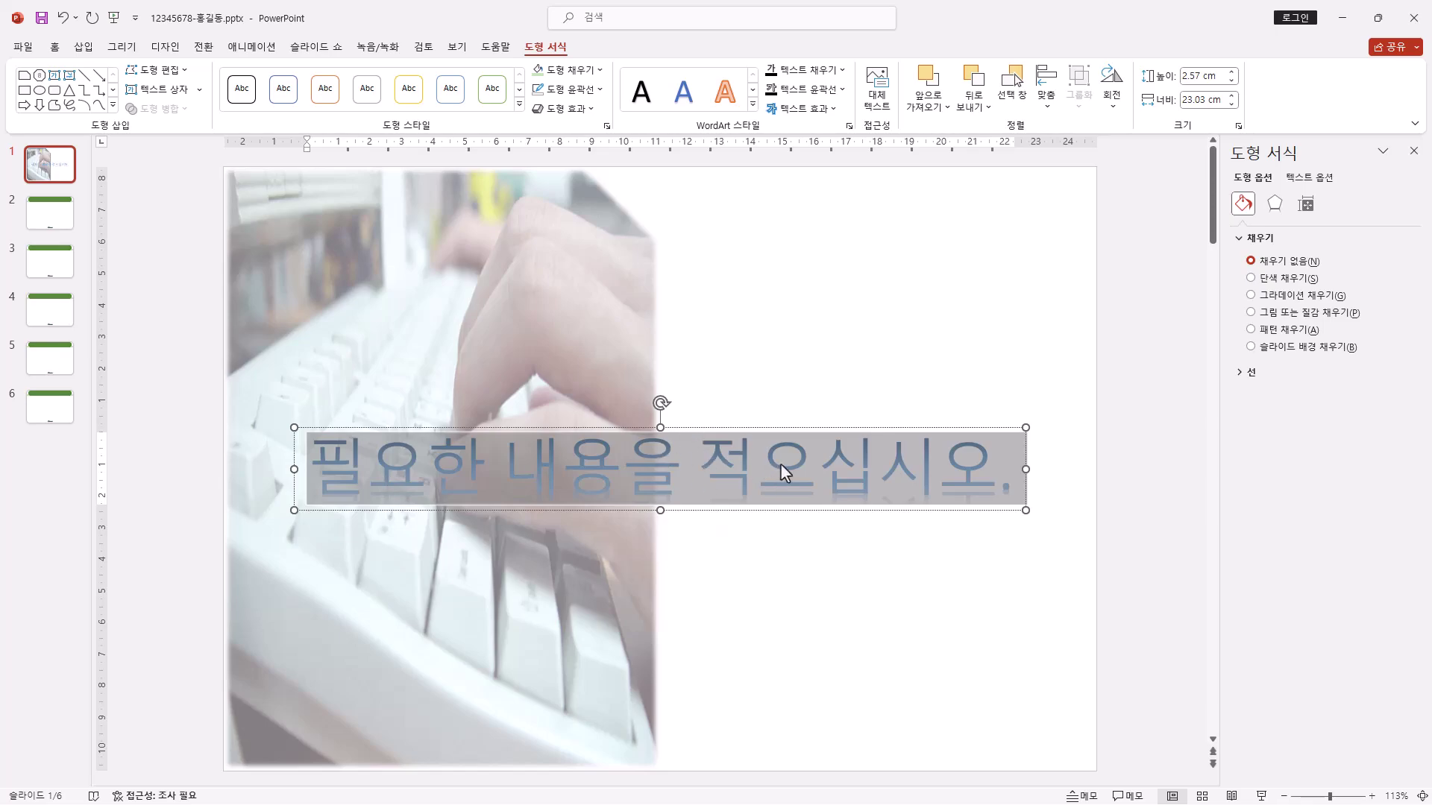
{"action": "type", "text": "Anti-Obesity Drug"}
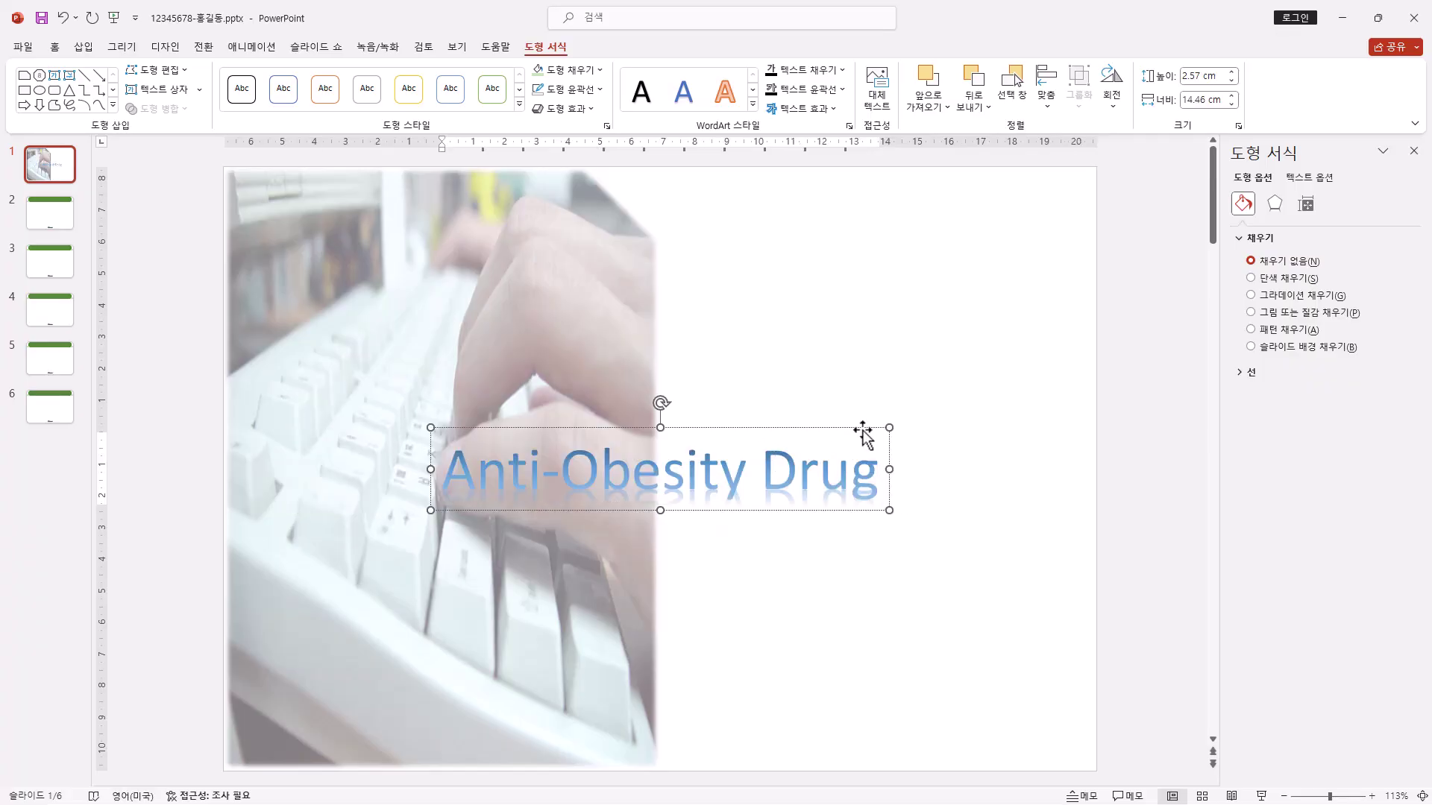
Step: Apply the upward chevron transform and a tight reflection to the "Anti-Obesity Drug" WordArt
{"action": "left_click", "coordinate": [837, 428]}
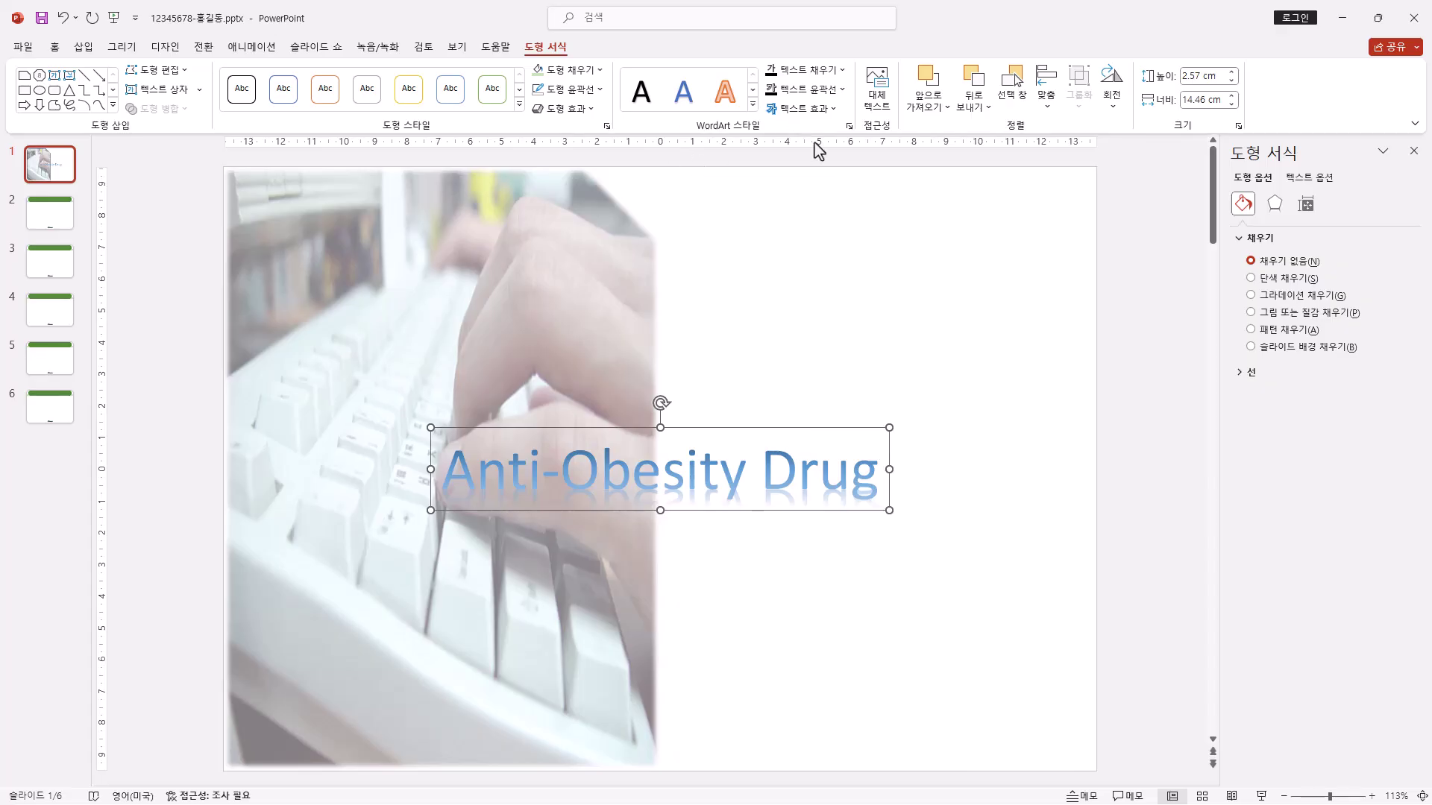
{"action": "left_click", "coordinate": [834, 110]}
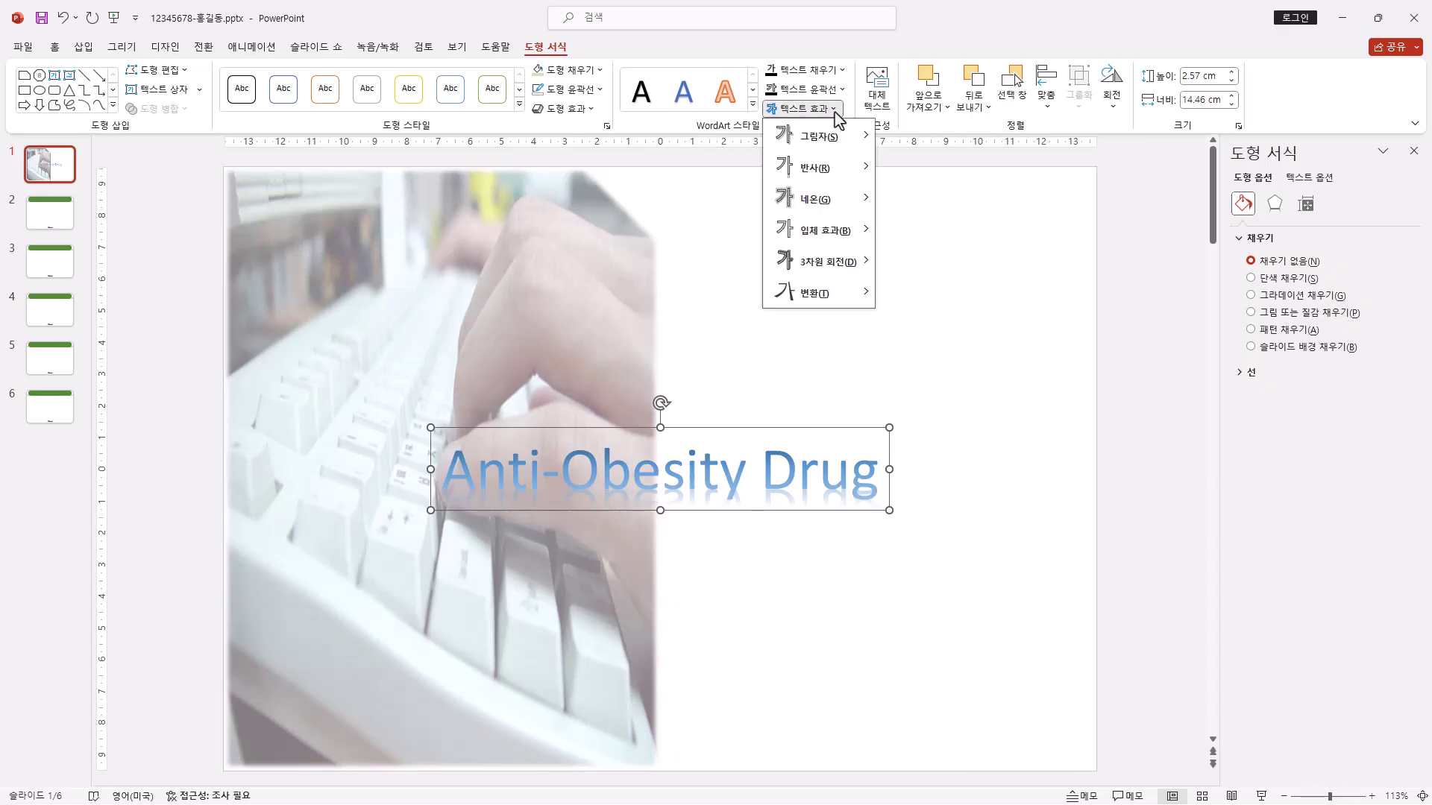
{"action": "mouse_move", "coordinate": [841, 301]}
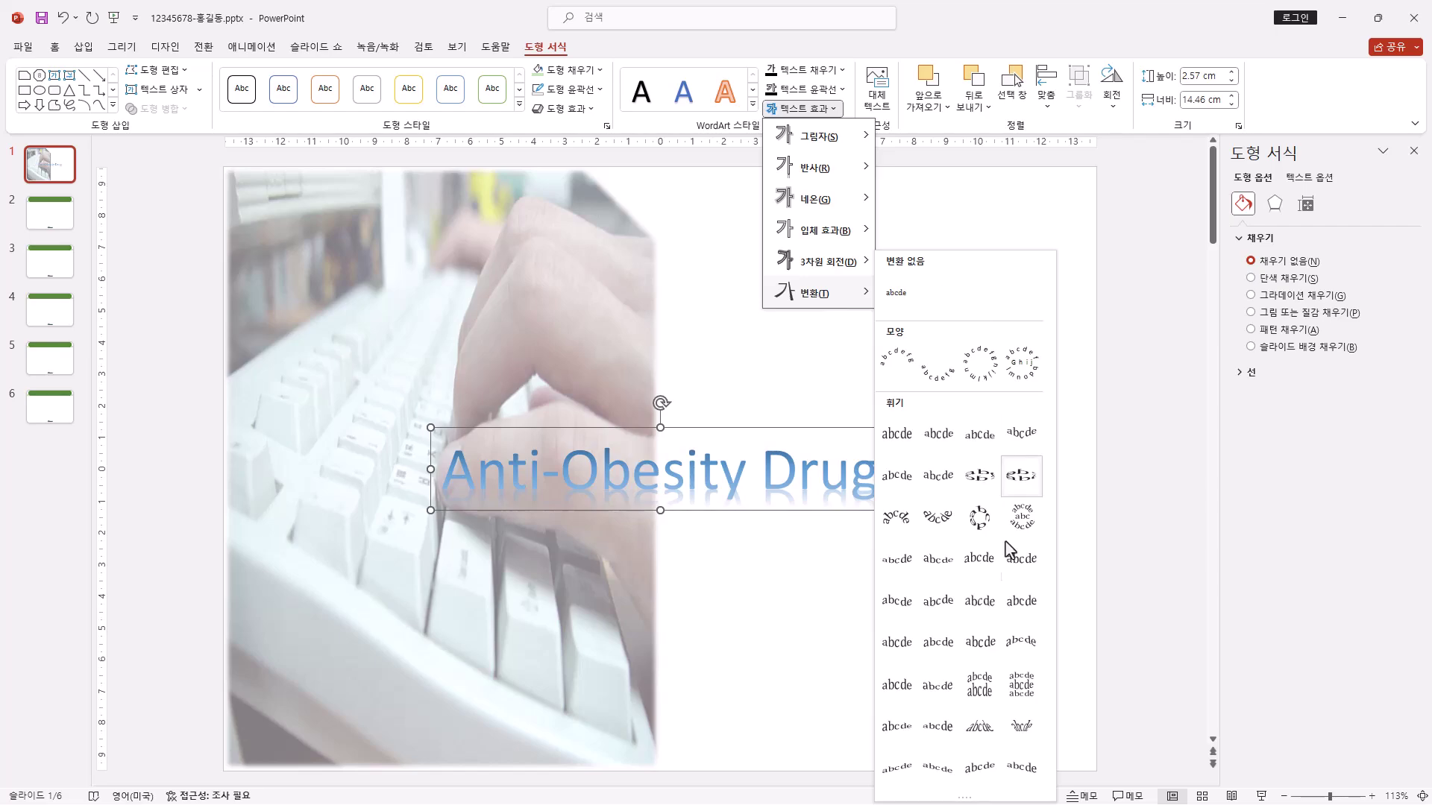
{"action": "left_click", "coordinate": [912, 483]}
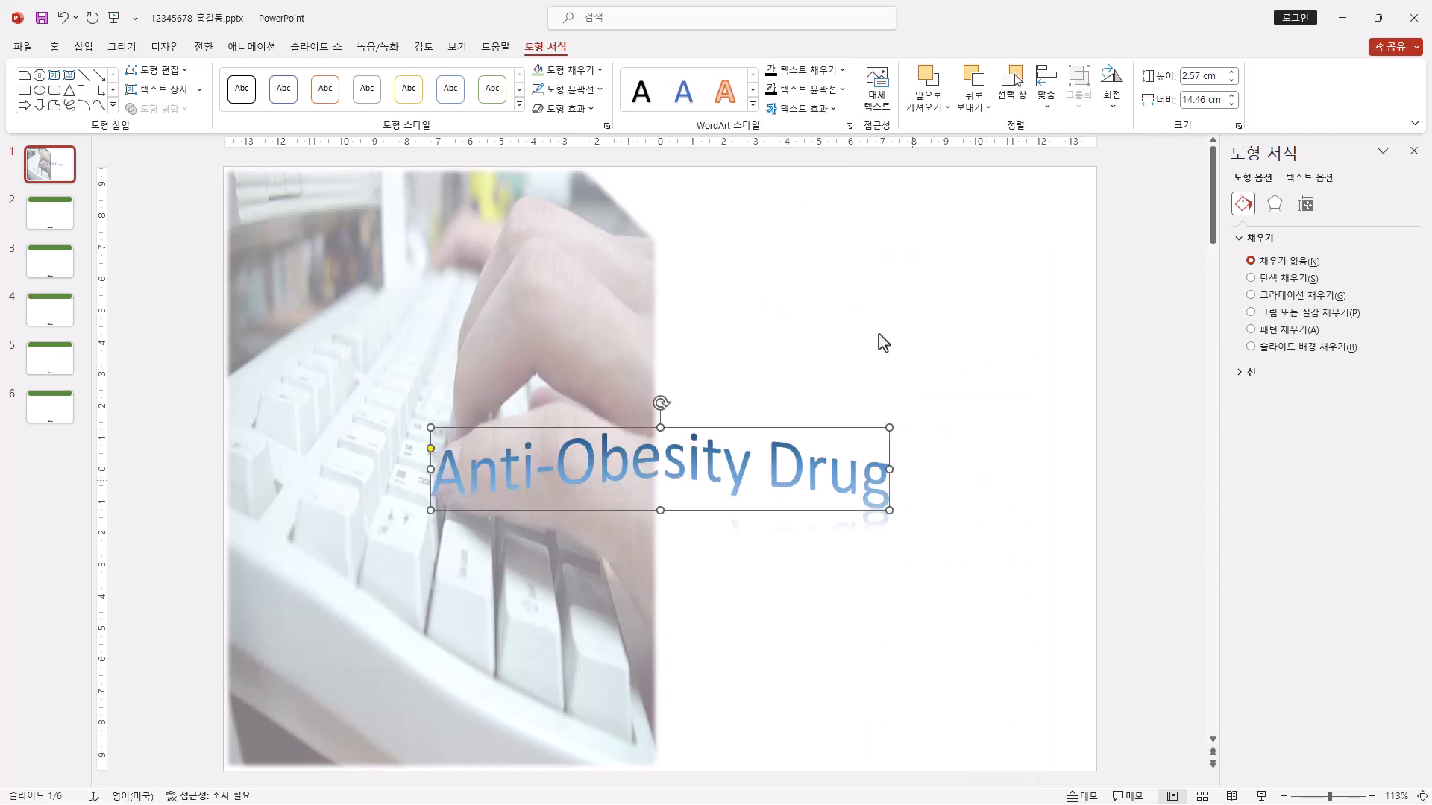
{"action": "left_click", "coordinate": [829, 112]}
{"action": "mouse_move", "coordinate": [818, 175]}
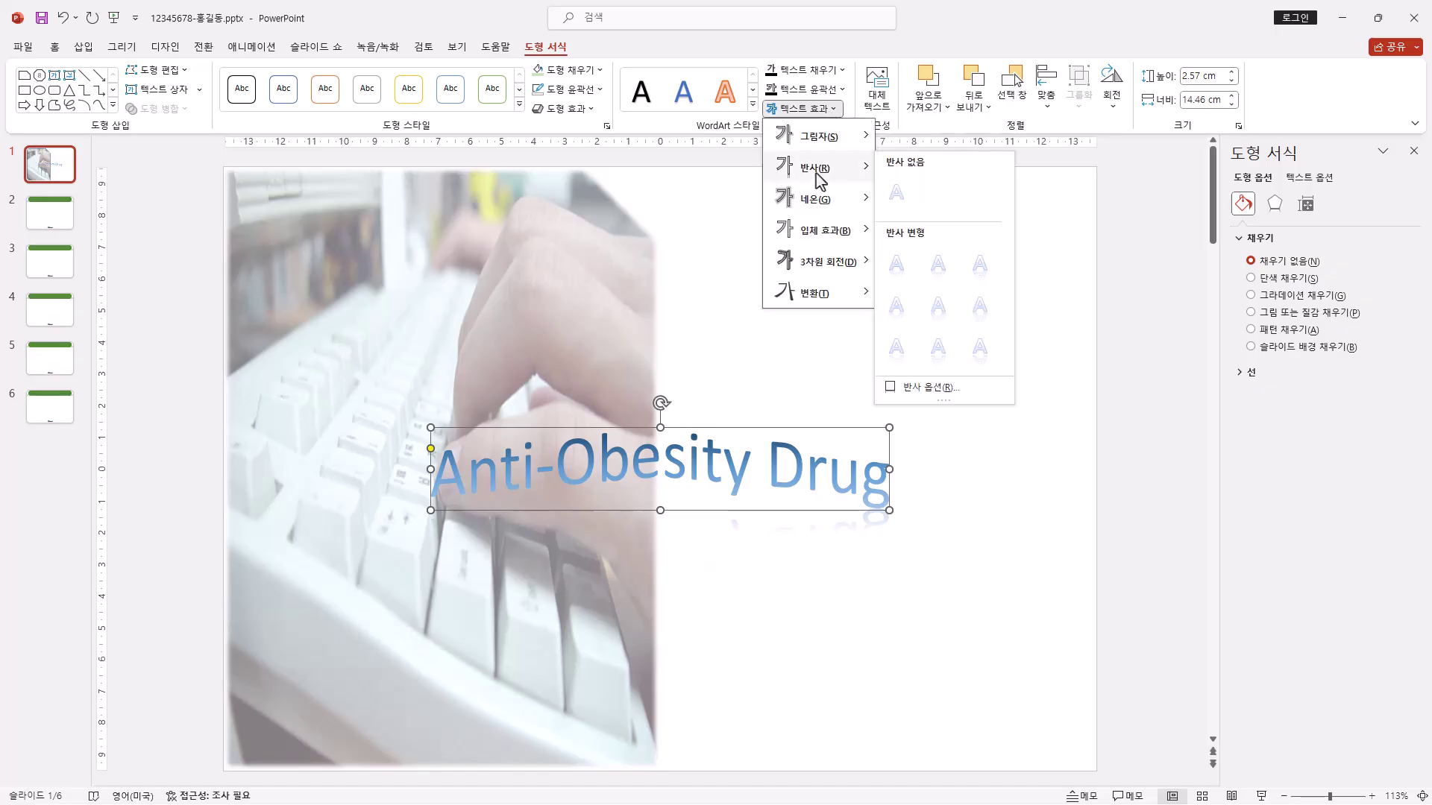
{"action": "left_click", "coordinate": [897, 281]}
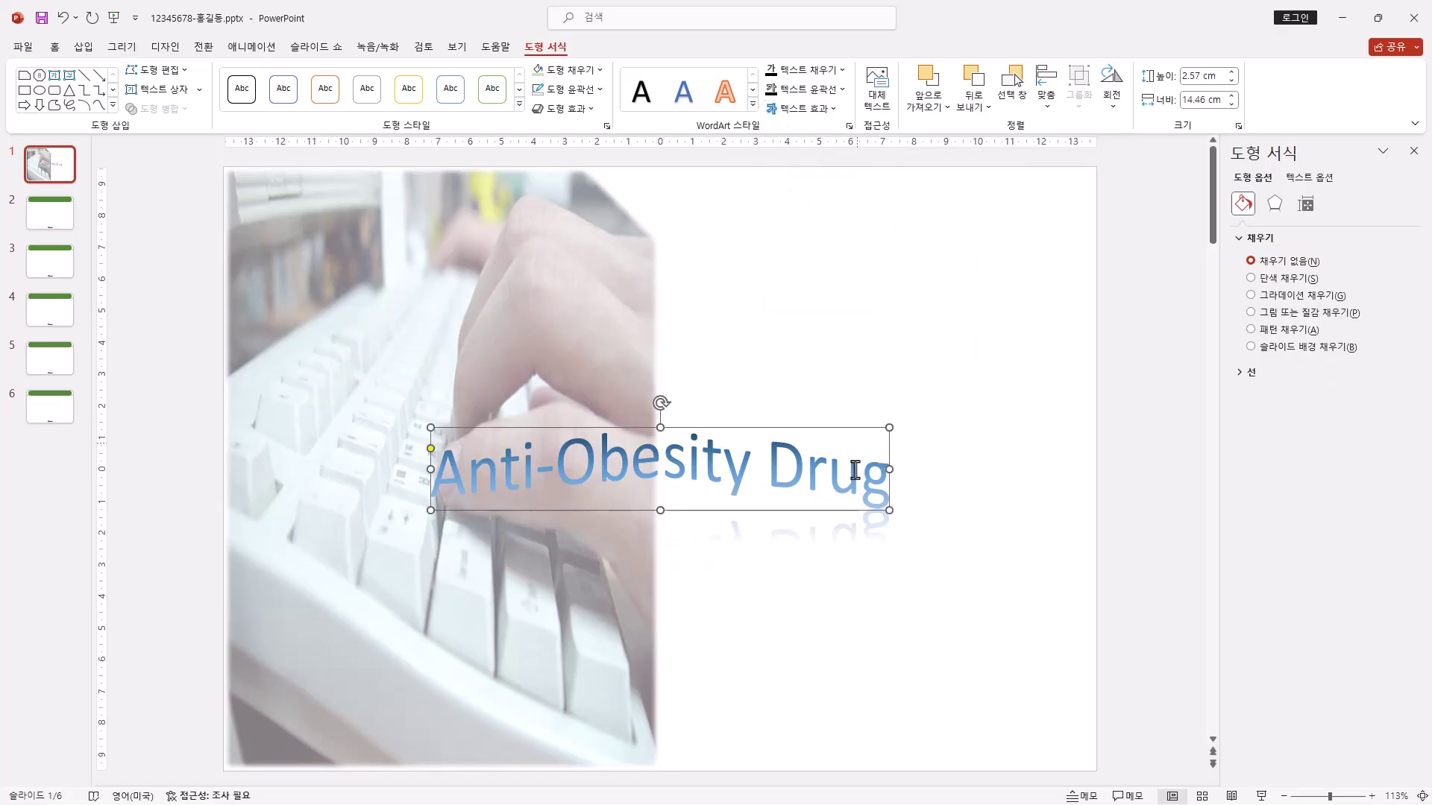
Step: Format the WordArt text in the 굴림 font, bold, with black font color
{"action": "left_click", "coordinate": [56, 54]}
{"action": "type", "text": "굴림"}
{"action": "key", "text": "Return"}
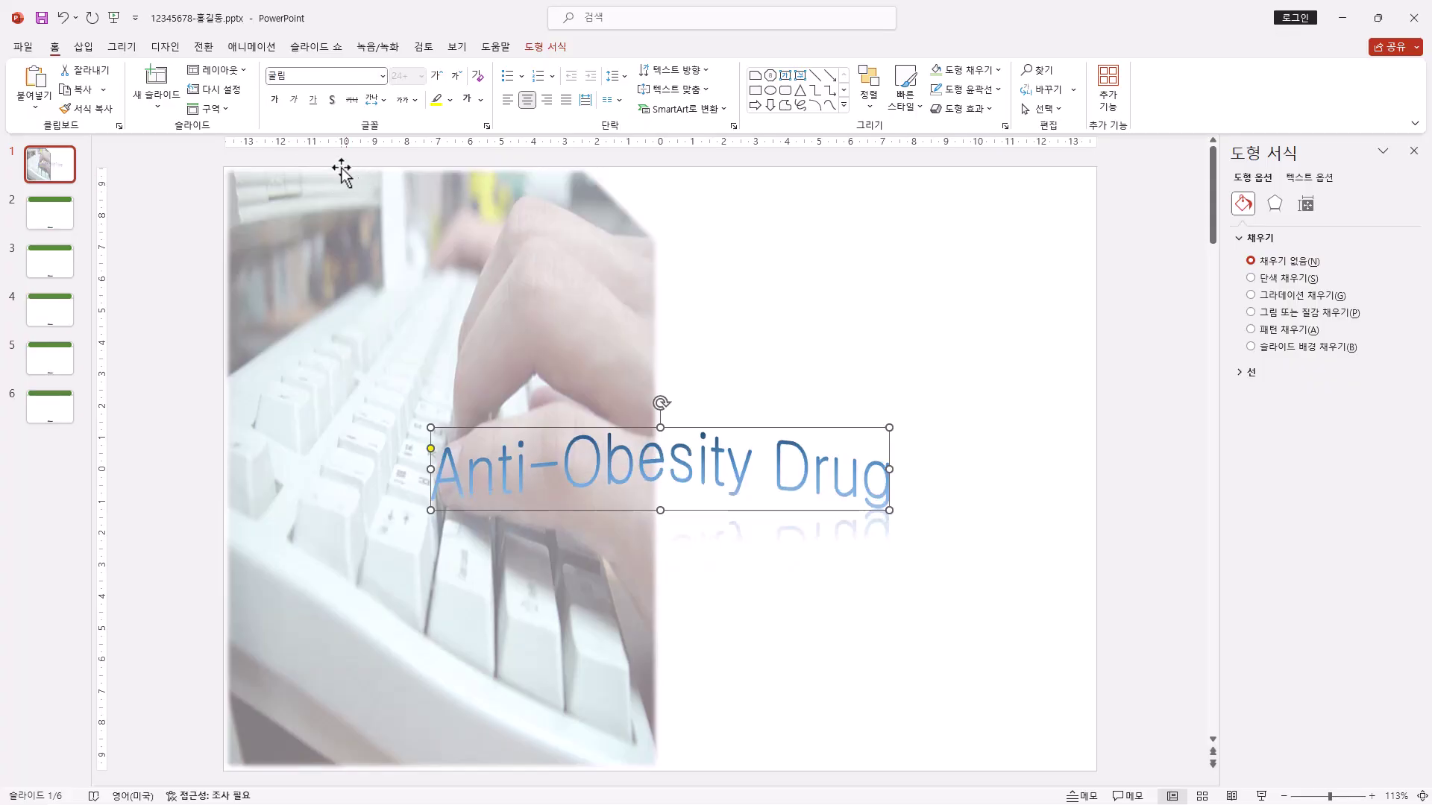
{"action": "left_click", "coordinate": [276, 103]}
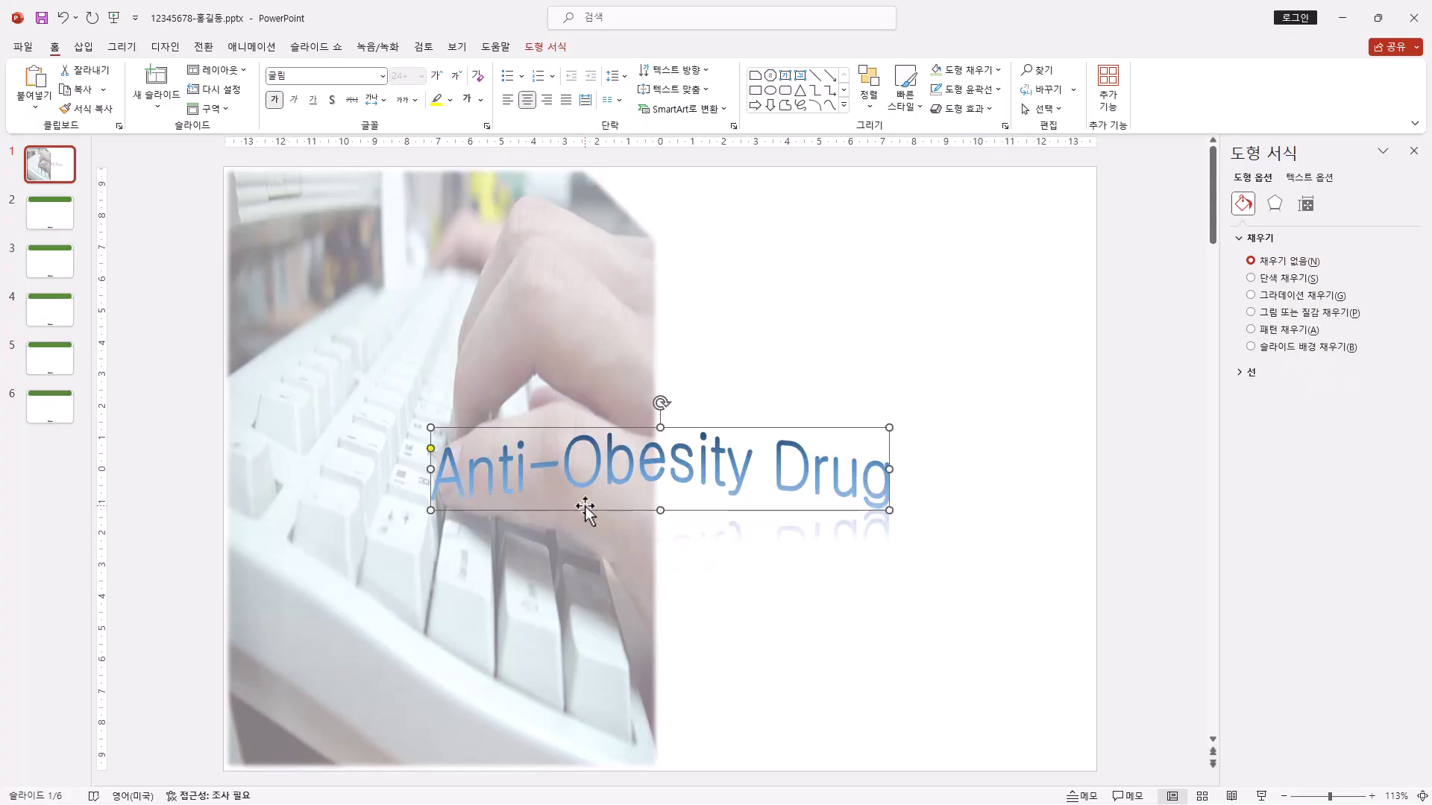
{"action": "left_click", "coordinate": [481, 101]}
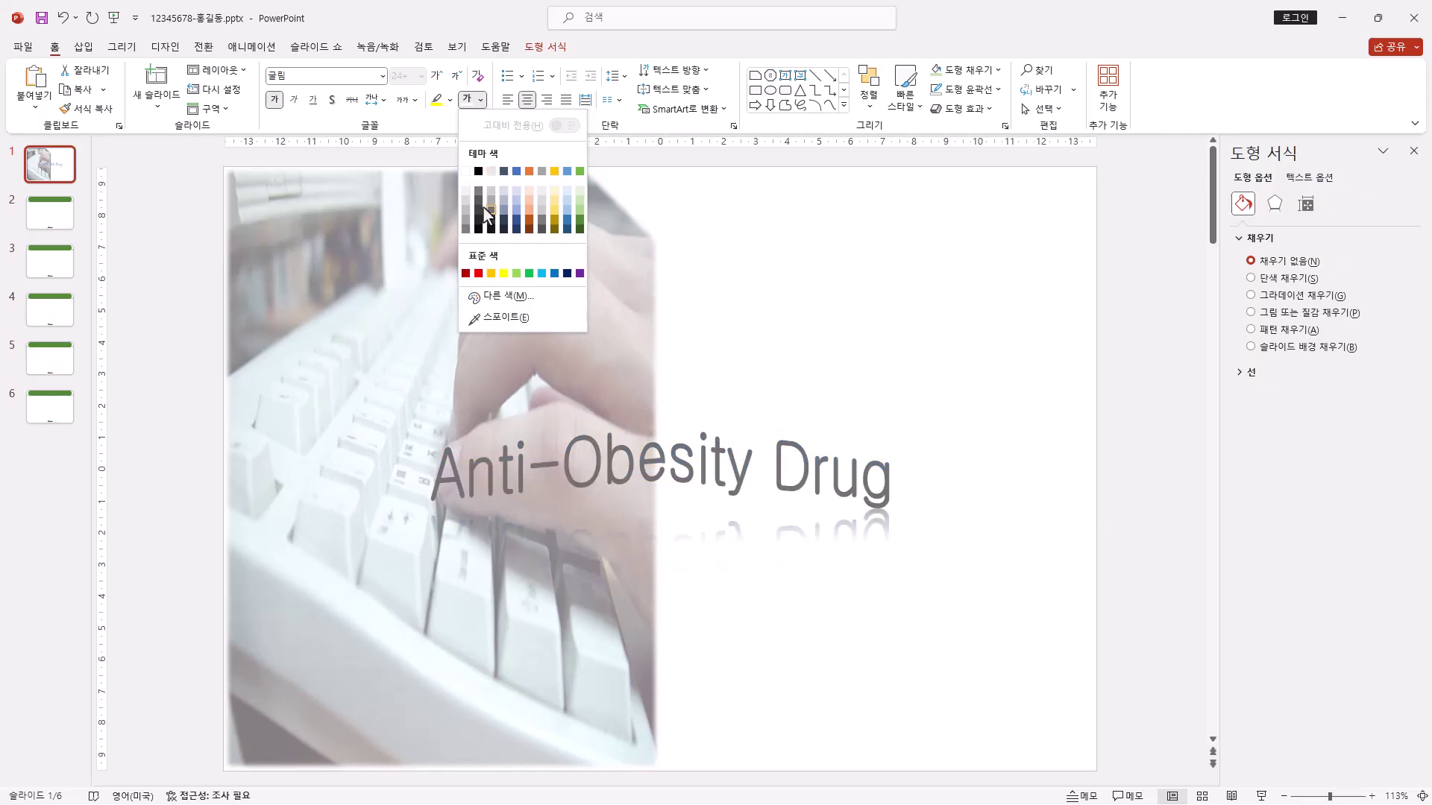
{"action": "left_click", "coordinate": [478, 173]}
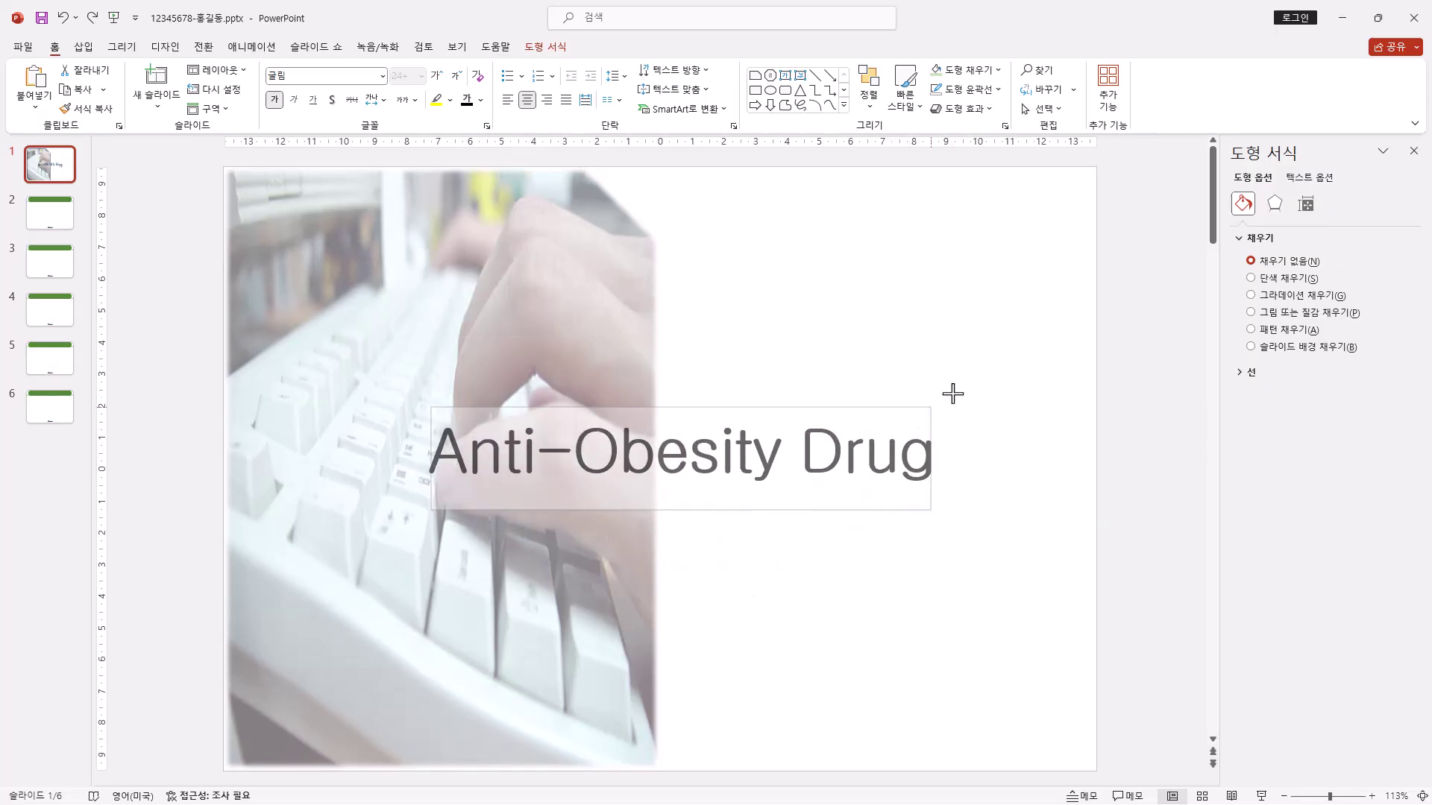
Step: Enlarge the WordArt, shift it slightly up and to the left, and widen it toward the slide's right side
{"action": "left_click_drag", "start_coordinate": [887, 405], "coordinate": [929, 409]}
{"action": "left_click_drag", "start_coordinate": [837, 409], "coordinate": [794, 390]}
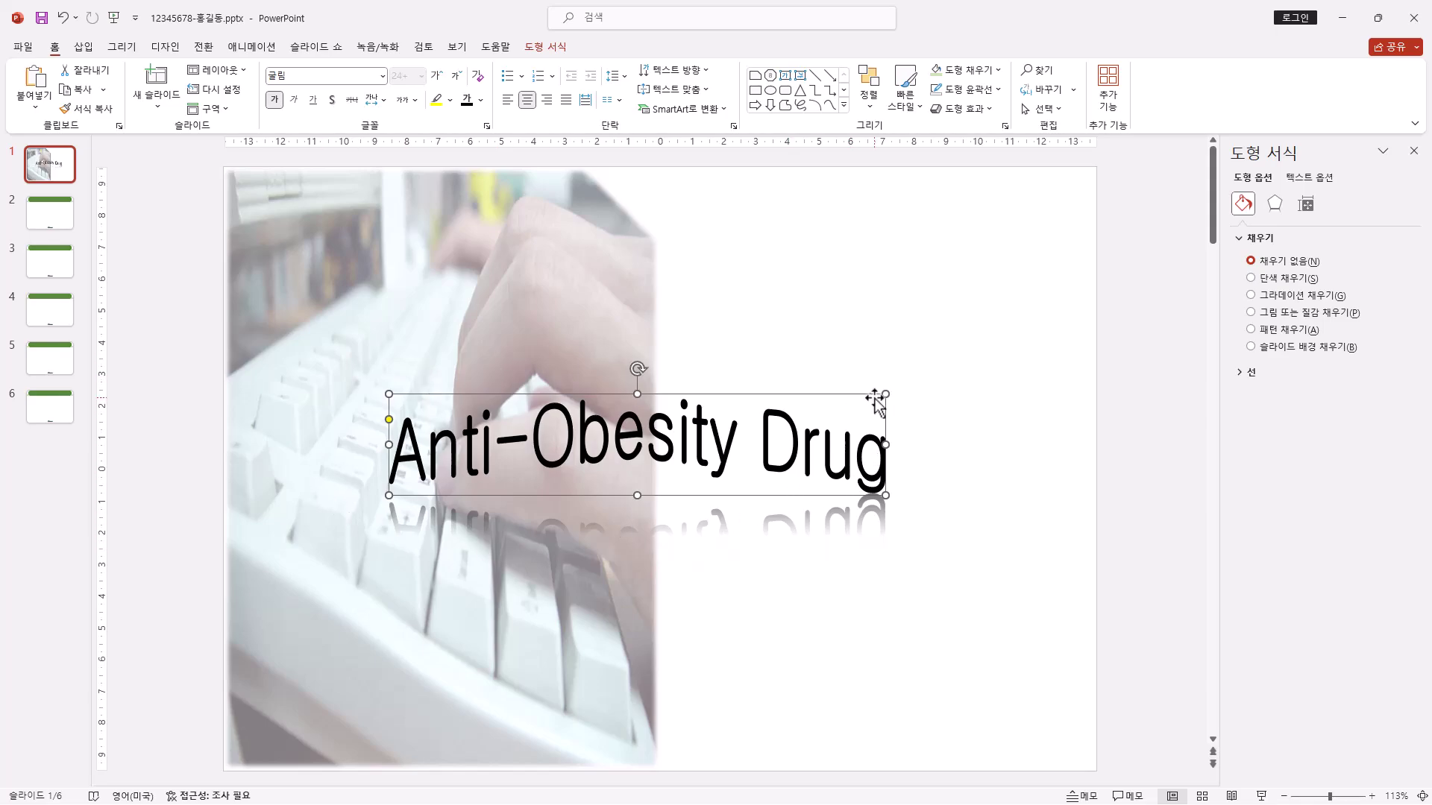
{"action": "left_click_drag", "start_coordinate": [885, 394], "coordinate": [965, 396]}
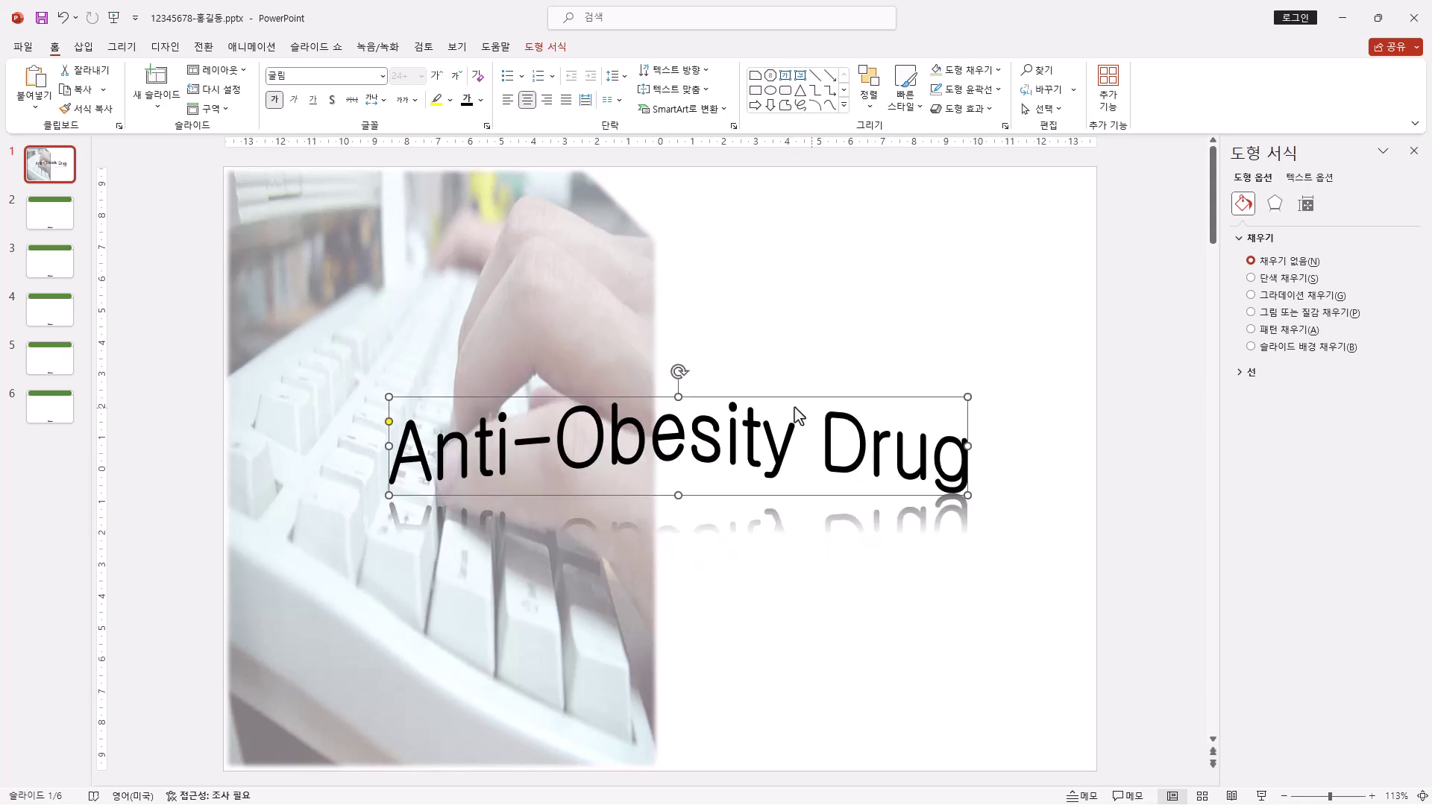
Step: Try adjusting the bend of the WordArt's chevron transform, and undo the adjustment
{"action": "left_click_drag", "start_coordinate": [330, 432], "coordinate": [331, 462]}
{"action": "key", "text": "ctrl+z"}
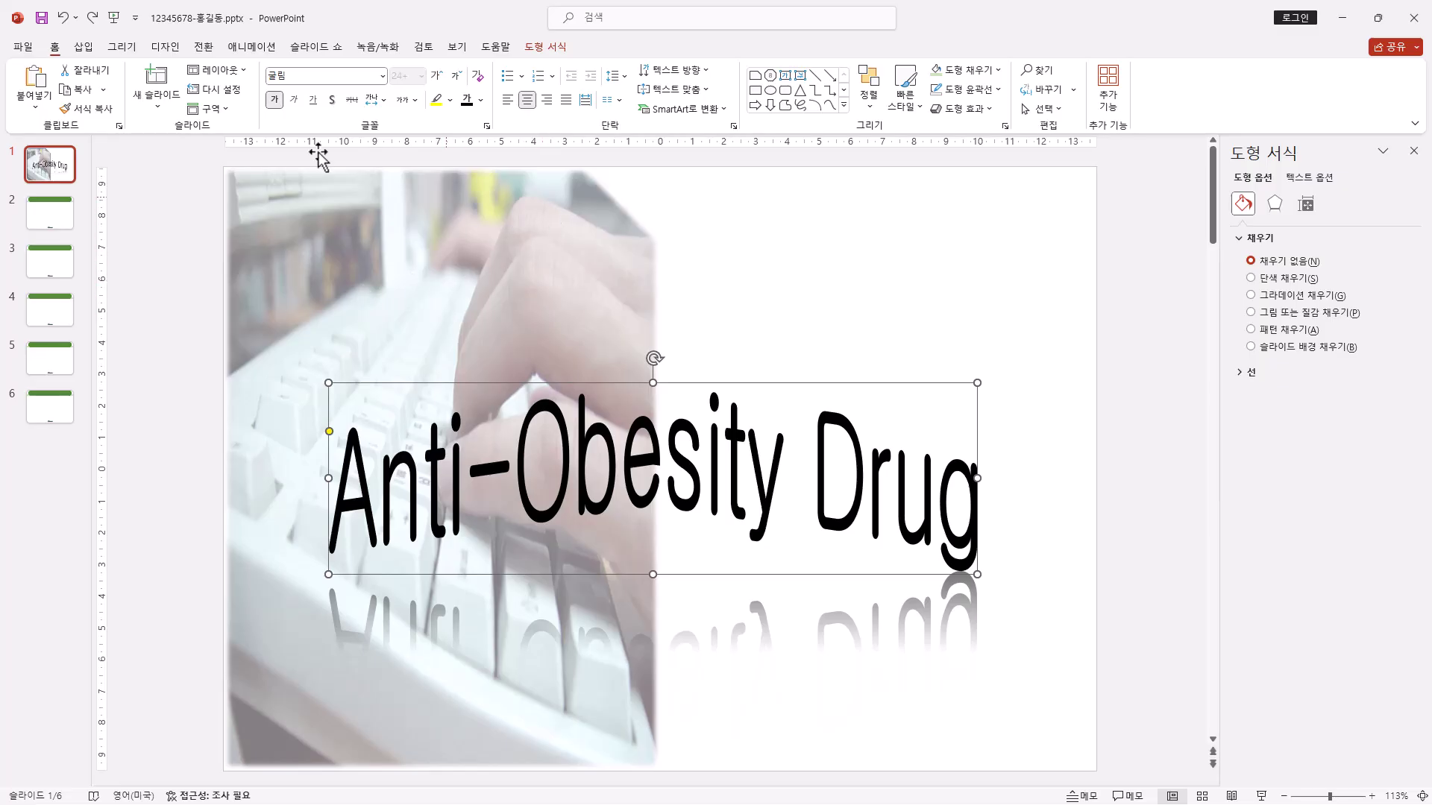
Step: Insert the picture 로고1.jpg from the ITQ Picture folder on the title slide
{"action": "left_click", "coordinate": [83, 47]}
{"action": "left_click", "coordinate": [139, 99]}
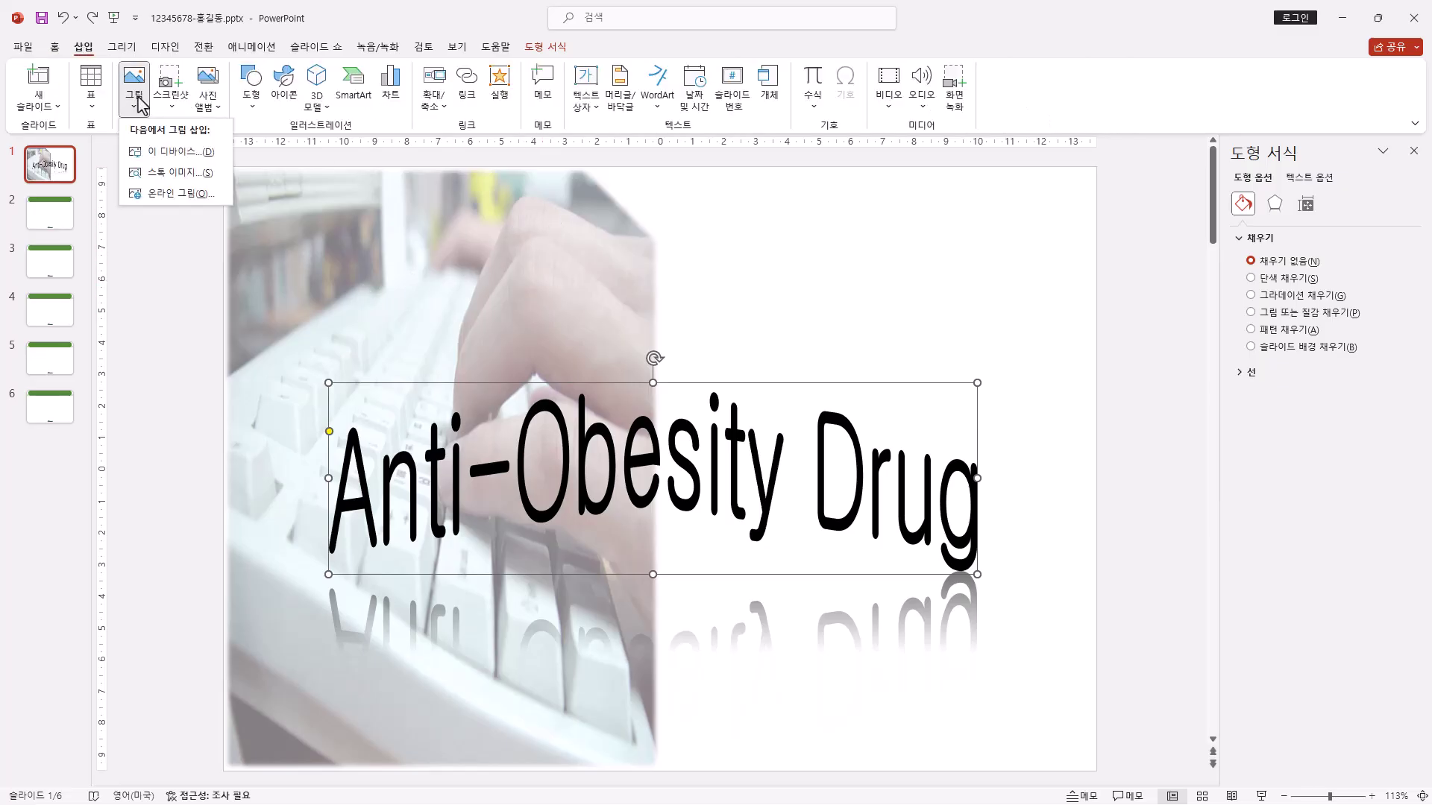
{"action": "left_click", "coordinate": [197, 154]}
{"action": "left_click", "coordinate": [426, 265]}
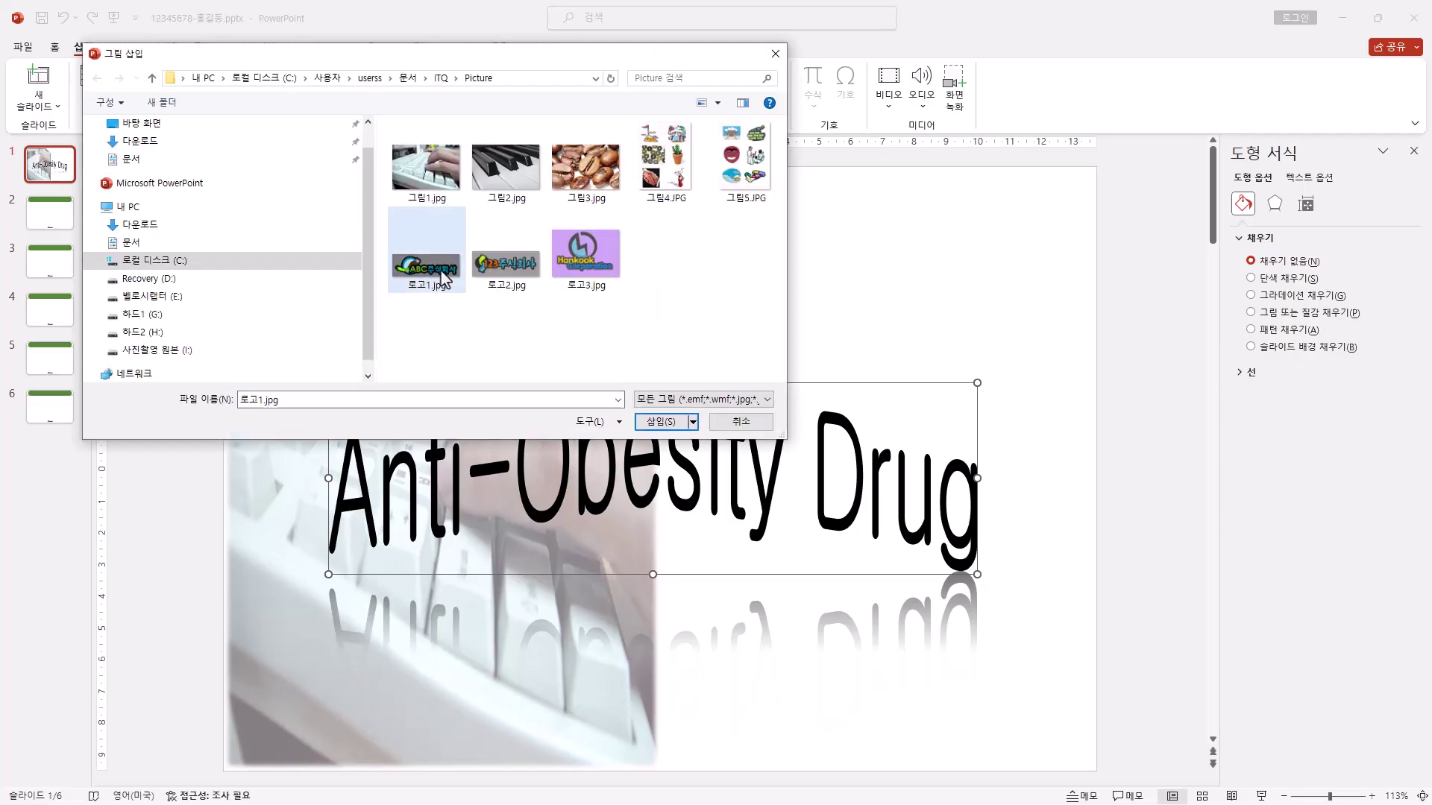
{"action": "left_click", "coordinate": [662, 422]}
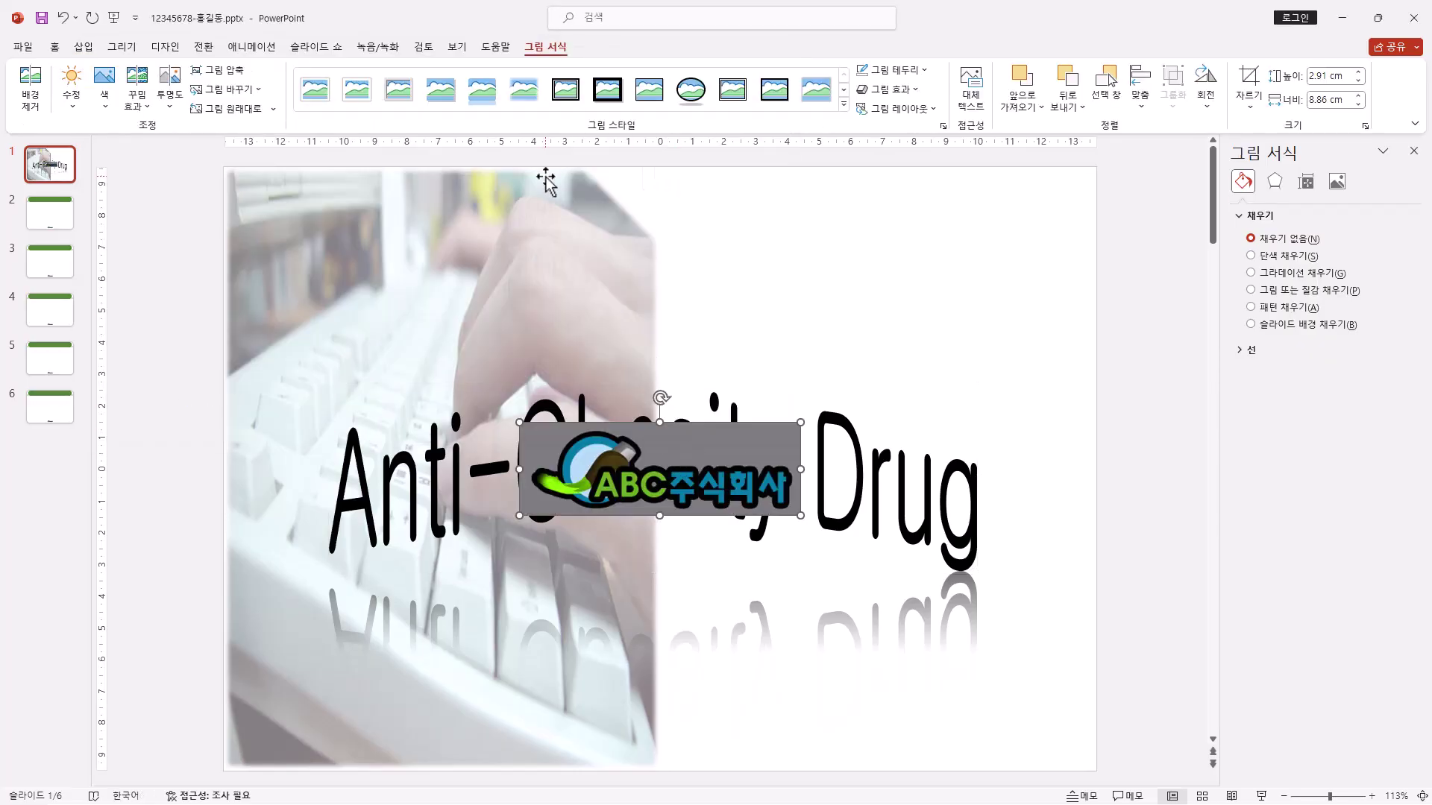
Step: Make the gray background of the ABC주식회사 logo transparent
{"action": "left_click", "coordinate": [104, 84]}
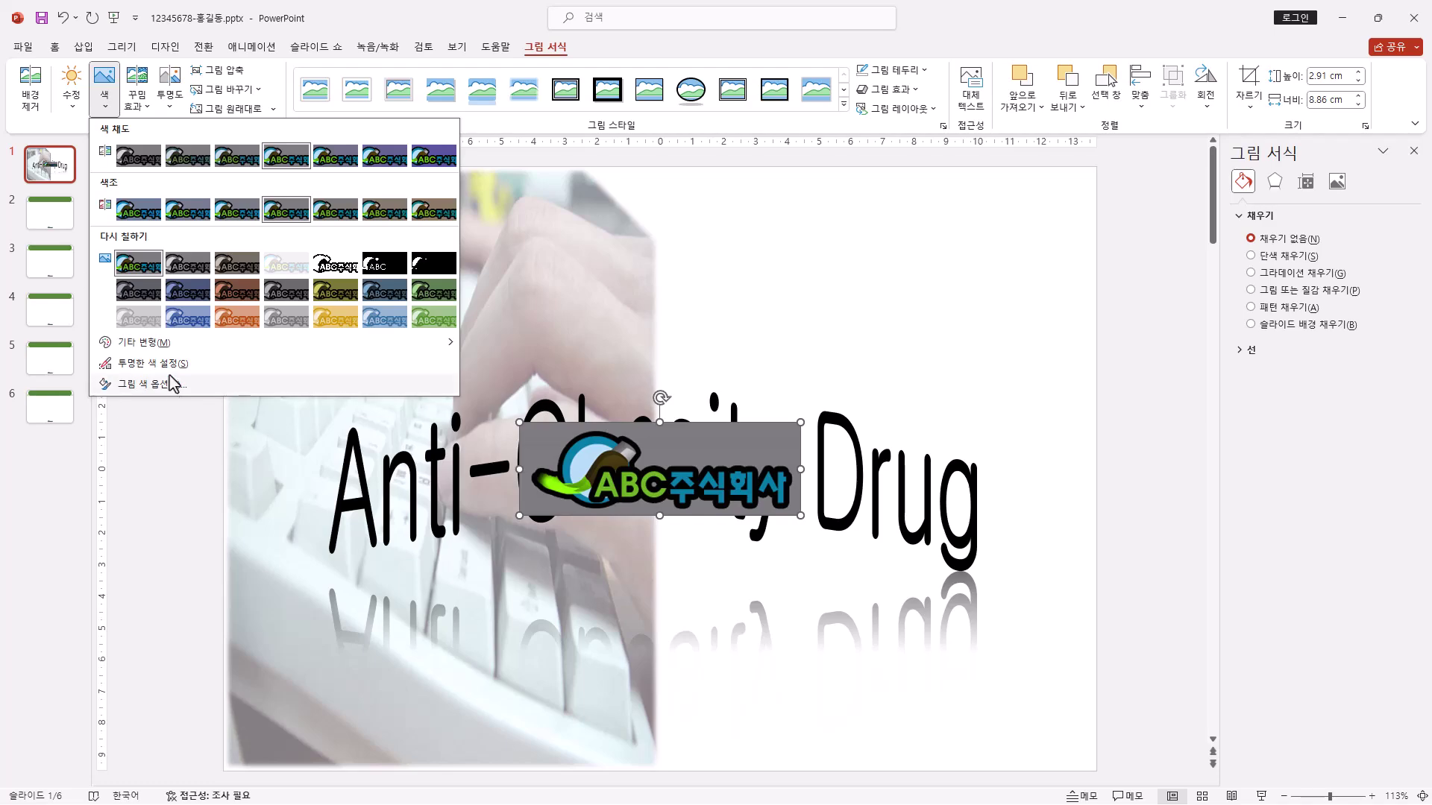
{"action": "left_click", "coordinate": [130, 364]}
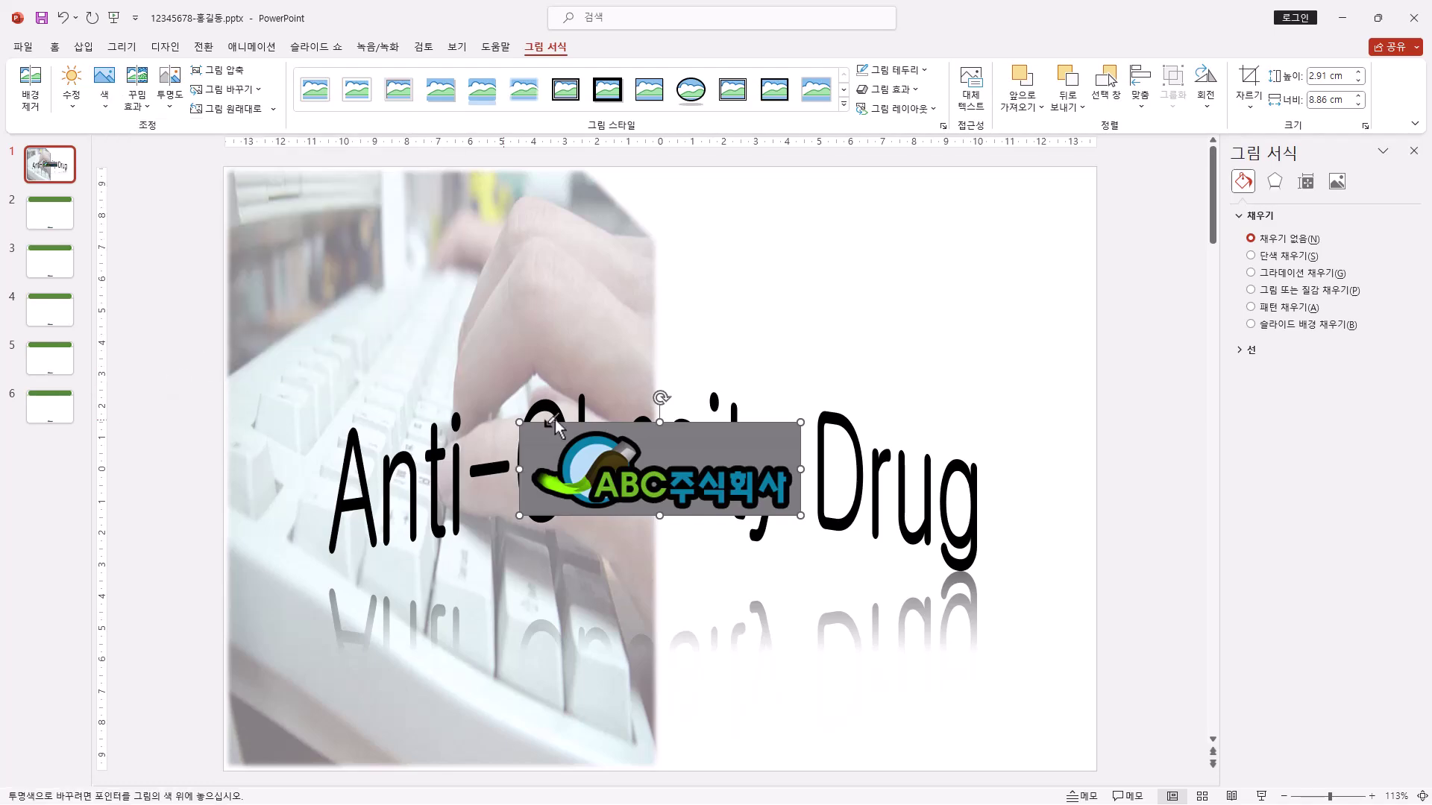
{"action": "left_click", "coordinate": [739, 428]}
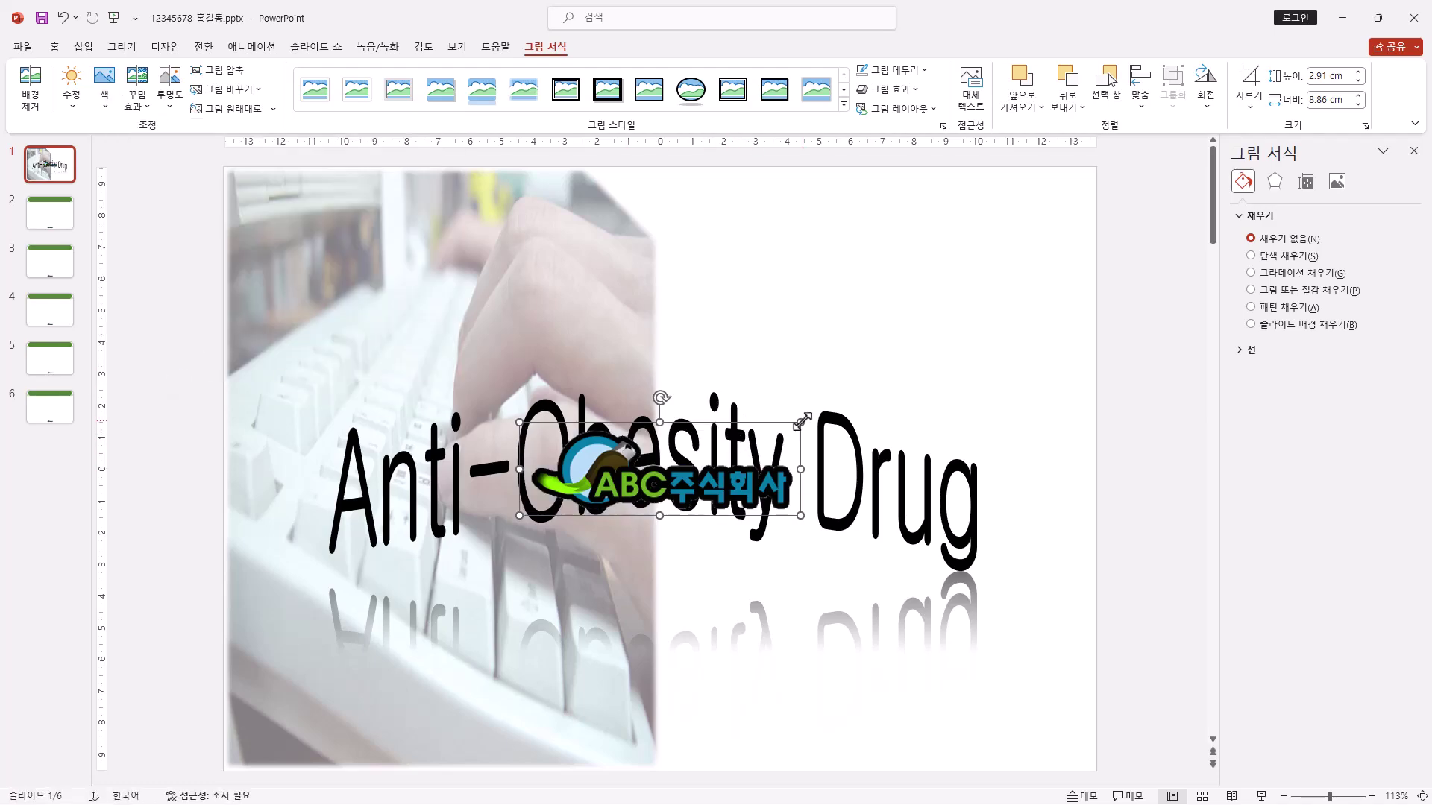
Step: Shrink the logo to less than half its width and place it in the title slide's upper-right corner
{"action": "left_click_drag", "start_coordinate": [801, 423], "coordinate": [683, 461]}
{"action": "left_click_drag", "start_coordinate": [615, 496], "coordinate": [862, 386]}
{"action": "left_click_drag", "start_coordinate": [896, 427], "coordinate": [942, 295]}
{"action": "left_click_drag", "start_coordinate": [868, 393], "coordinate": [1018, 227]}
{"action": "left_click_drag", "start_coordinate": [916, 242], "coordinate": [962, 269]}
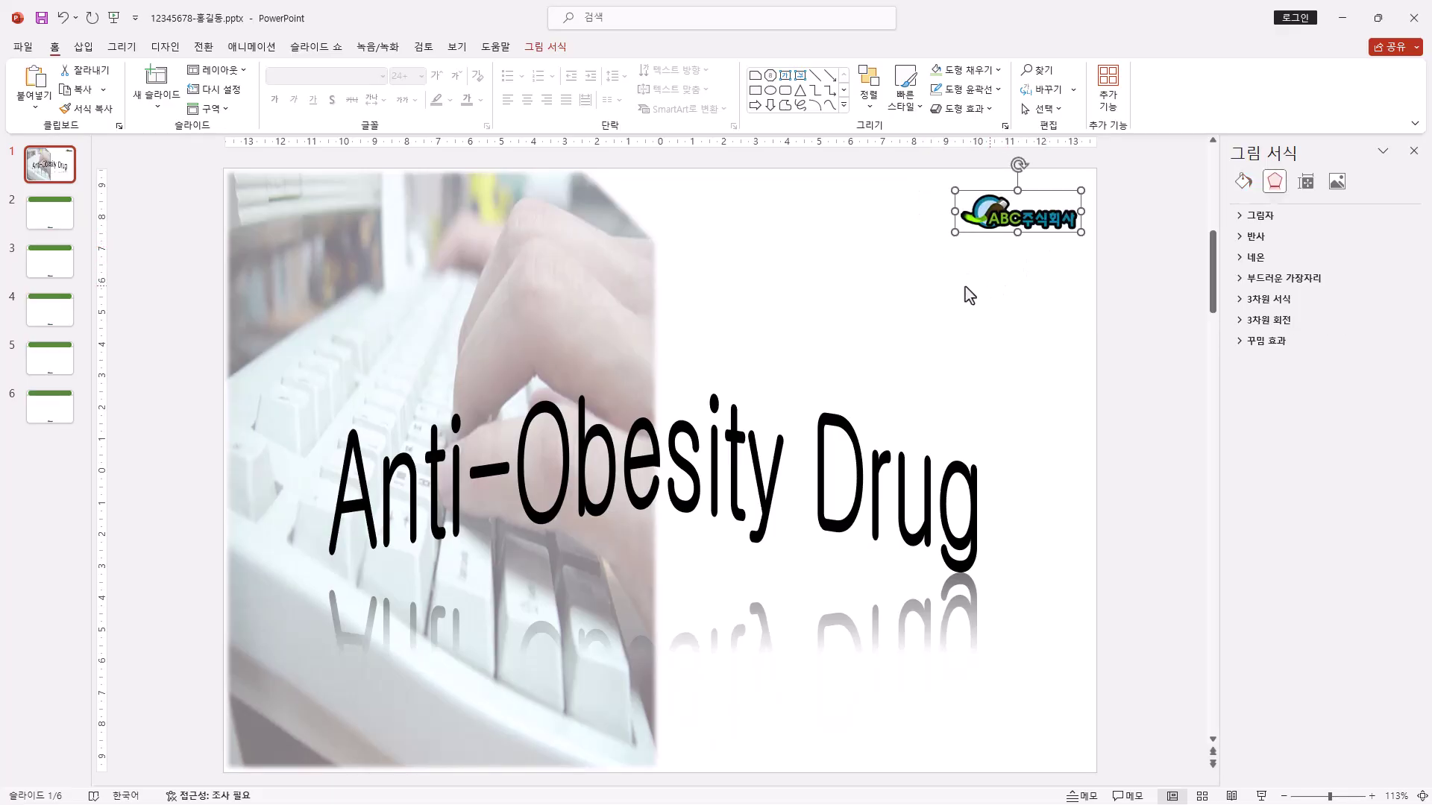
Step: Enter the title "목차" on slide 2 and delete its empty content placeholder
{"action": "left_click", "coordinate": [49, 216]}
{"action": "left_click", "coordinate": [696, 229]}
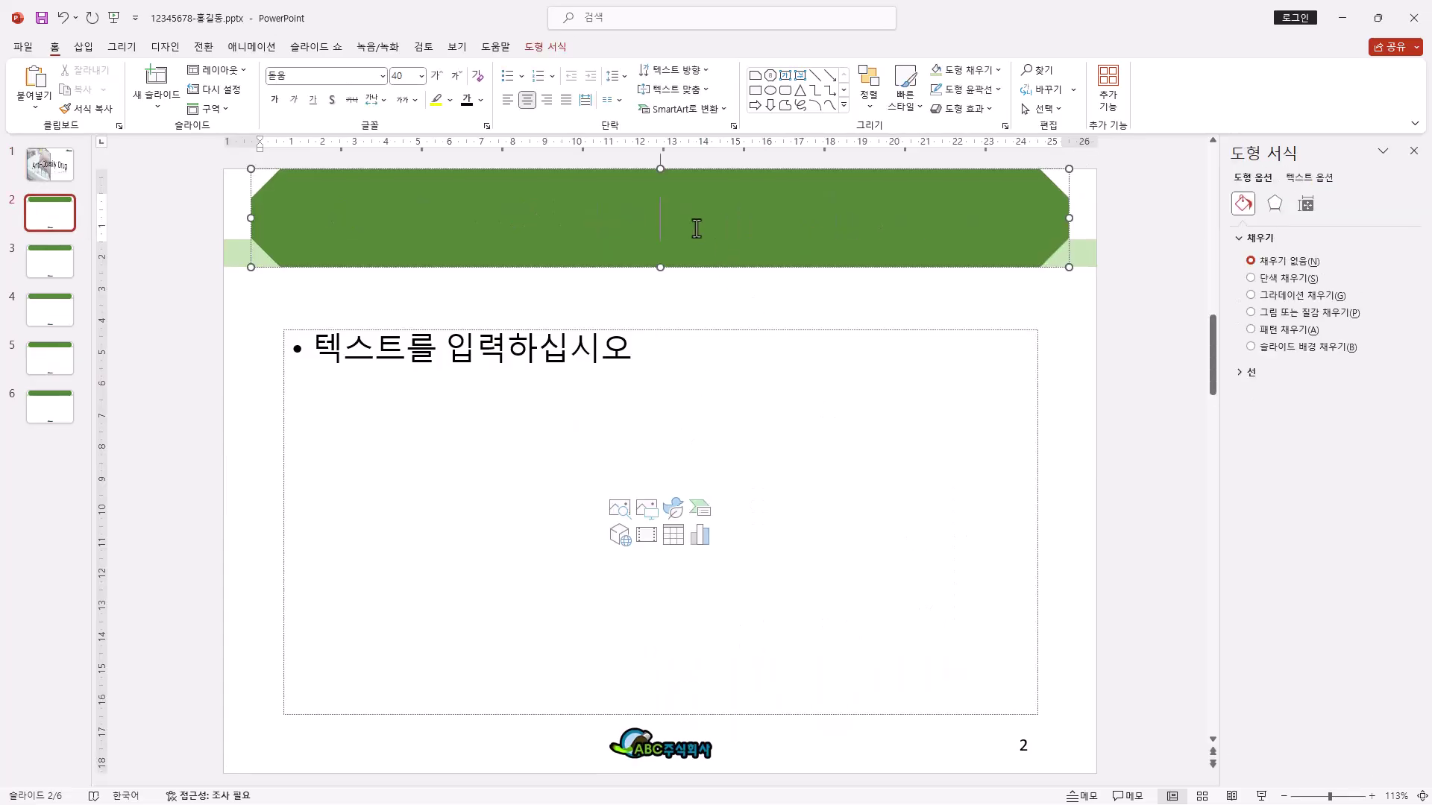
{"action": "type", "text": "목차"}
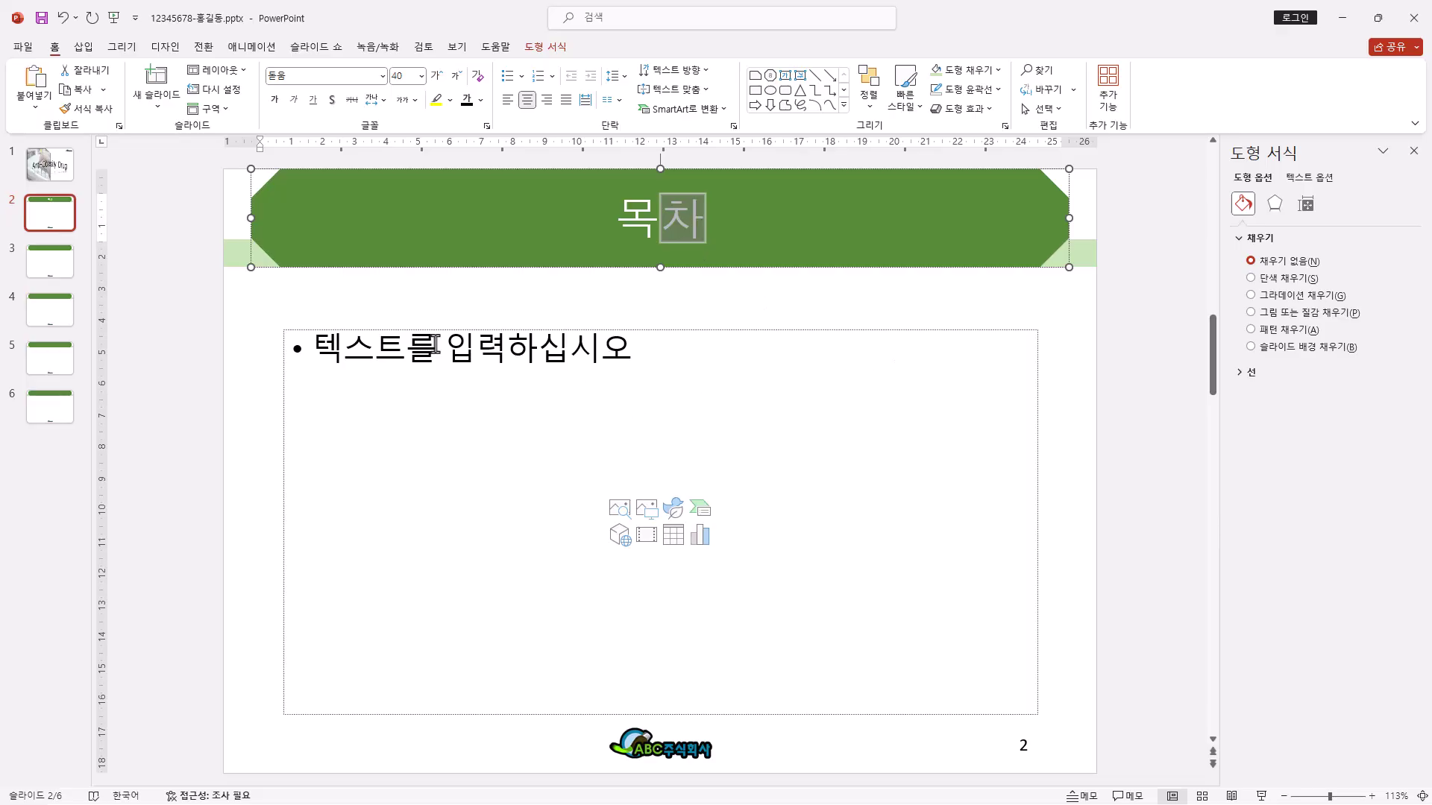
{"action": "left_click", "coordinate": [722, 329]}
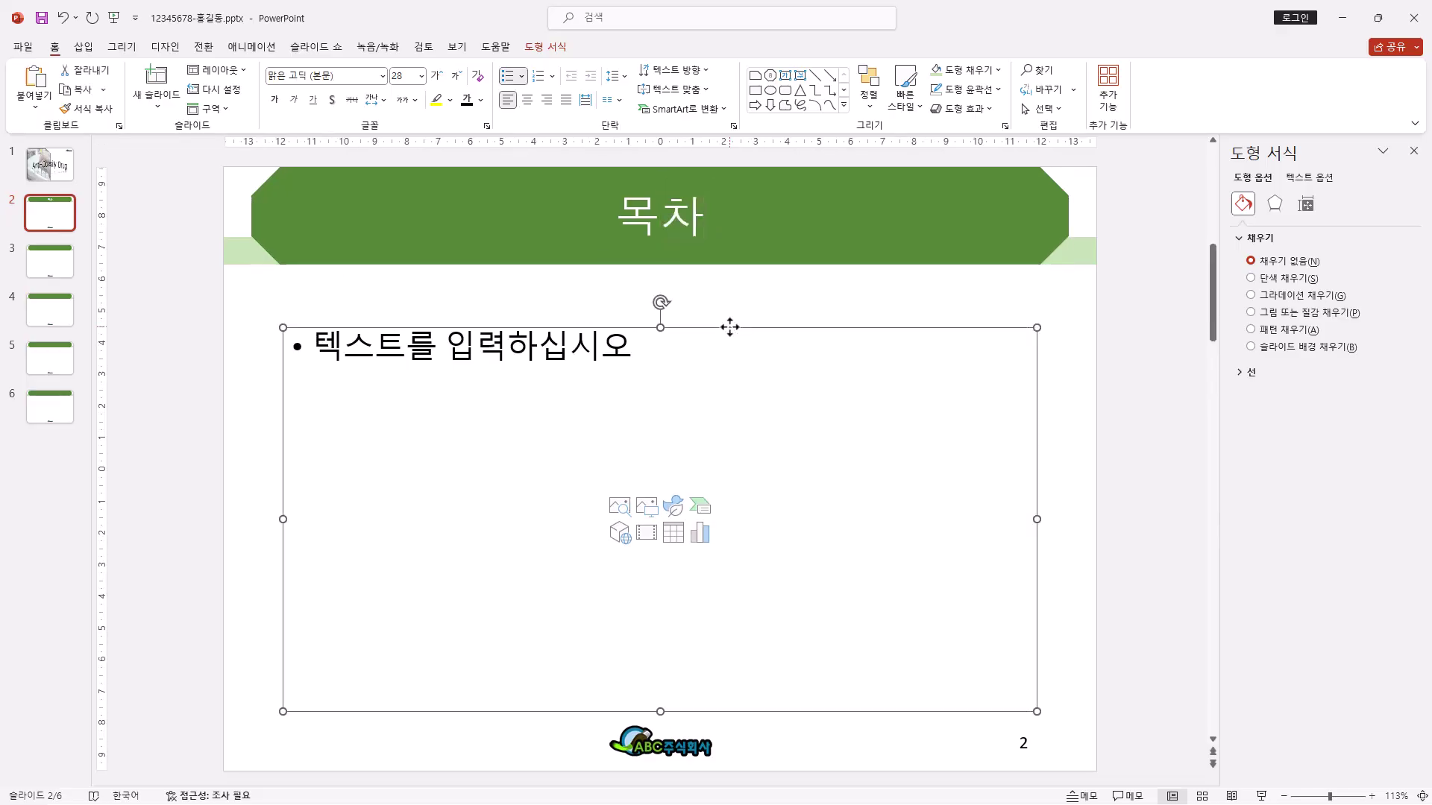
{"action": "key", "text": "Delete"}
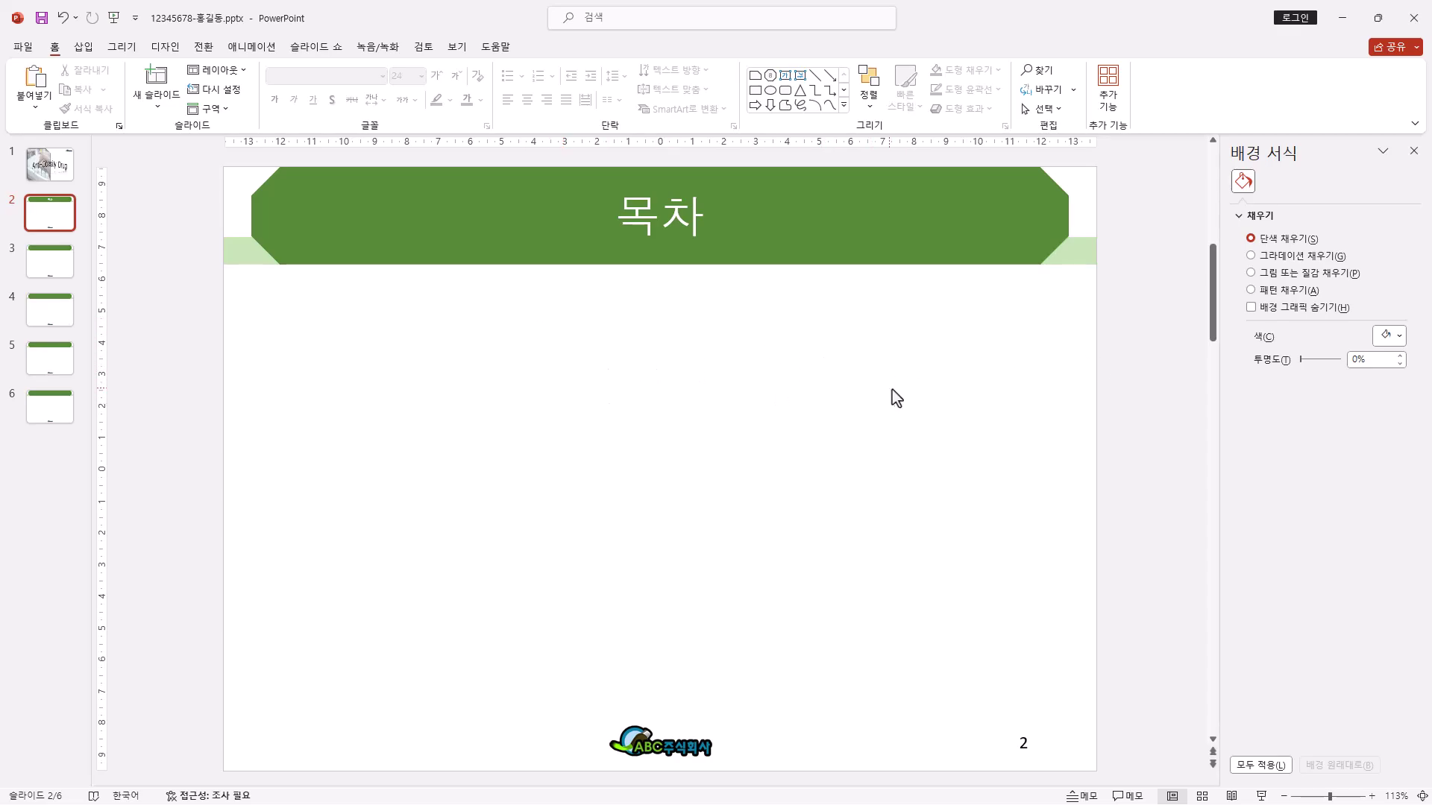
Step: Draw a thin octagon bar about 14.8 cm wide and 1 cm high below the title of slide 2
{"action": "left_click", "coordinate": [842, 105]}
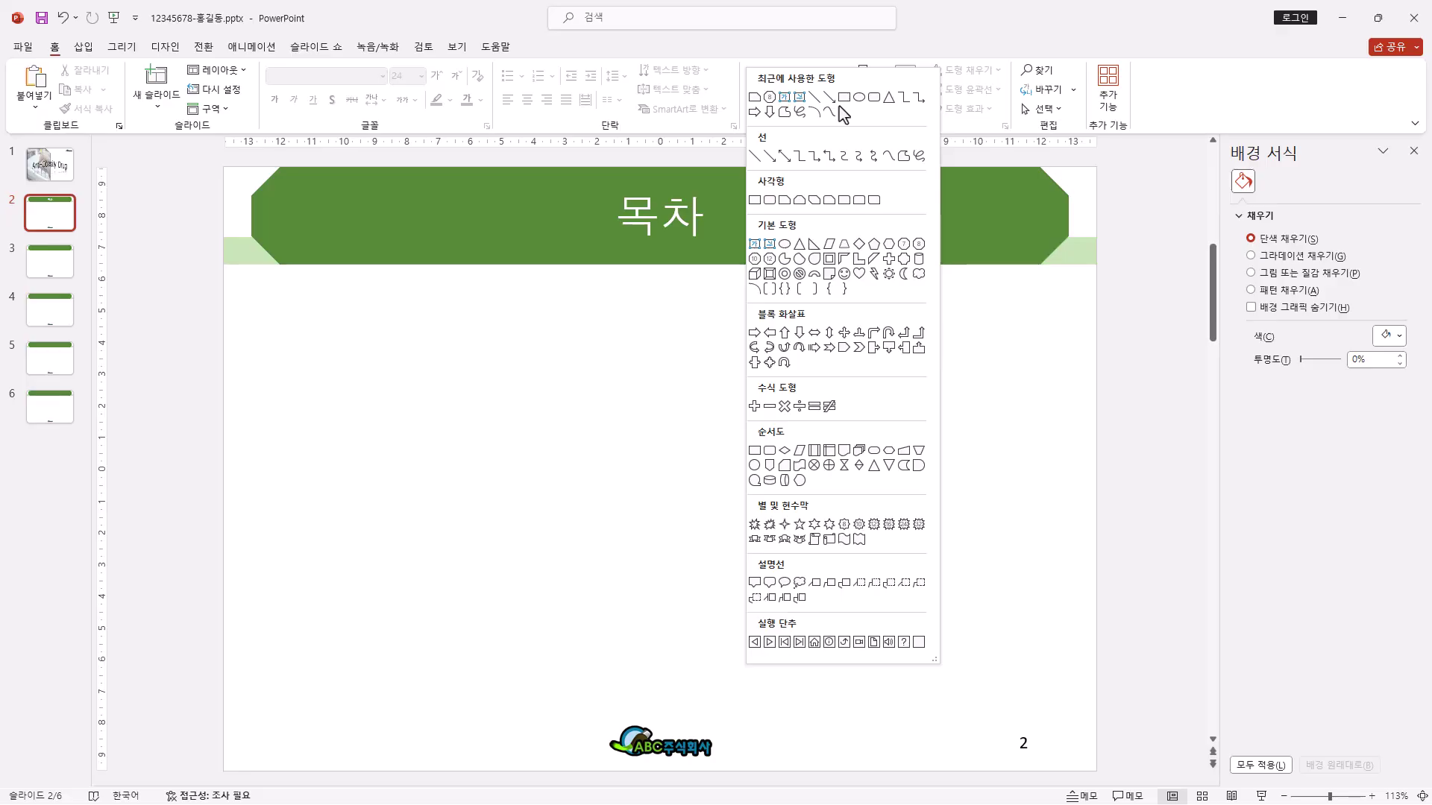
{"action": "left_click", "coordinate": [919, 244]}
{"action": "left_click_drag", "start_coordinate": [579, 343], "coordinate": [1028, 386]}
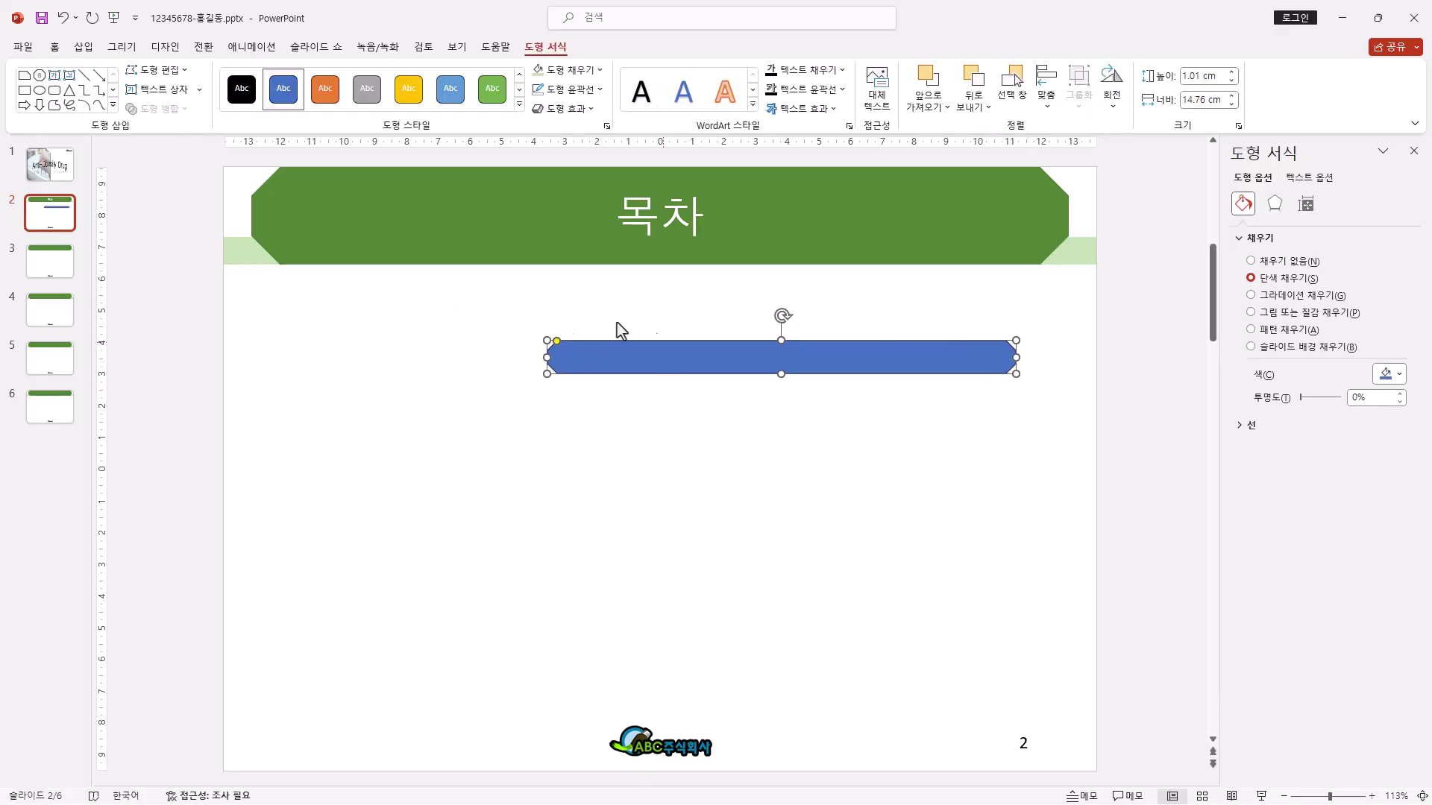
Step: Draw a pentagon block arrow about 3.8 by 2.5 cm over the bar's left end and enter "1" in it
{"action": "left_click", "coordinate": [113, 106]}
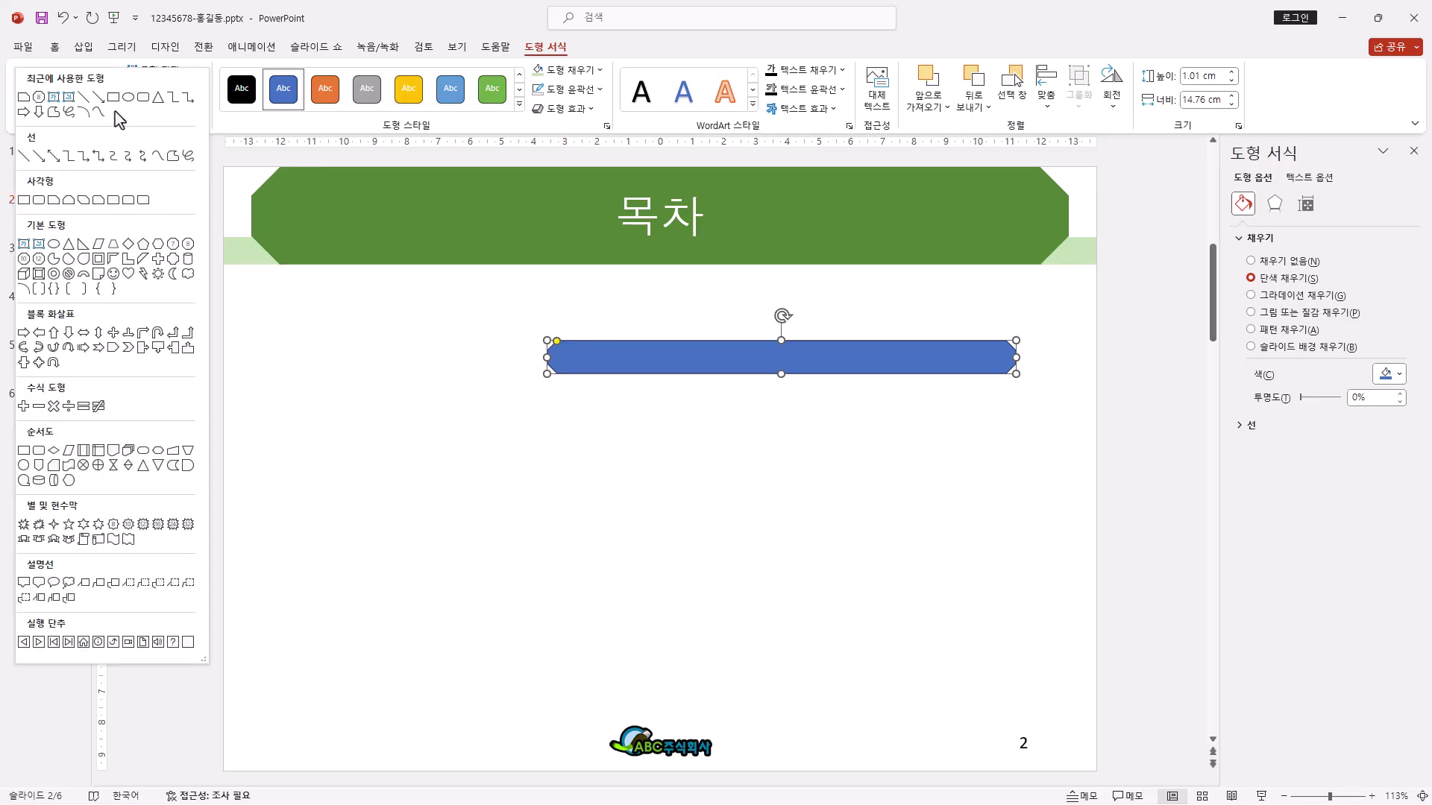
{"action": "left_click", "coordinate": [112, 347]}
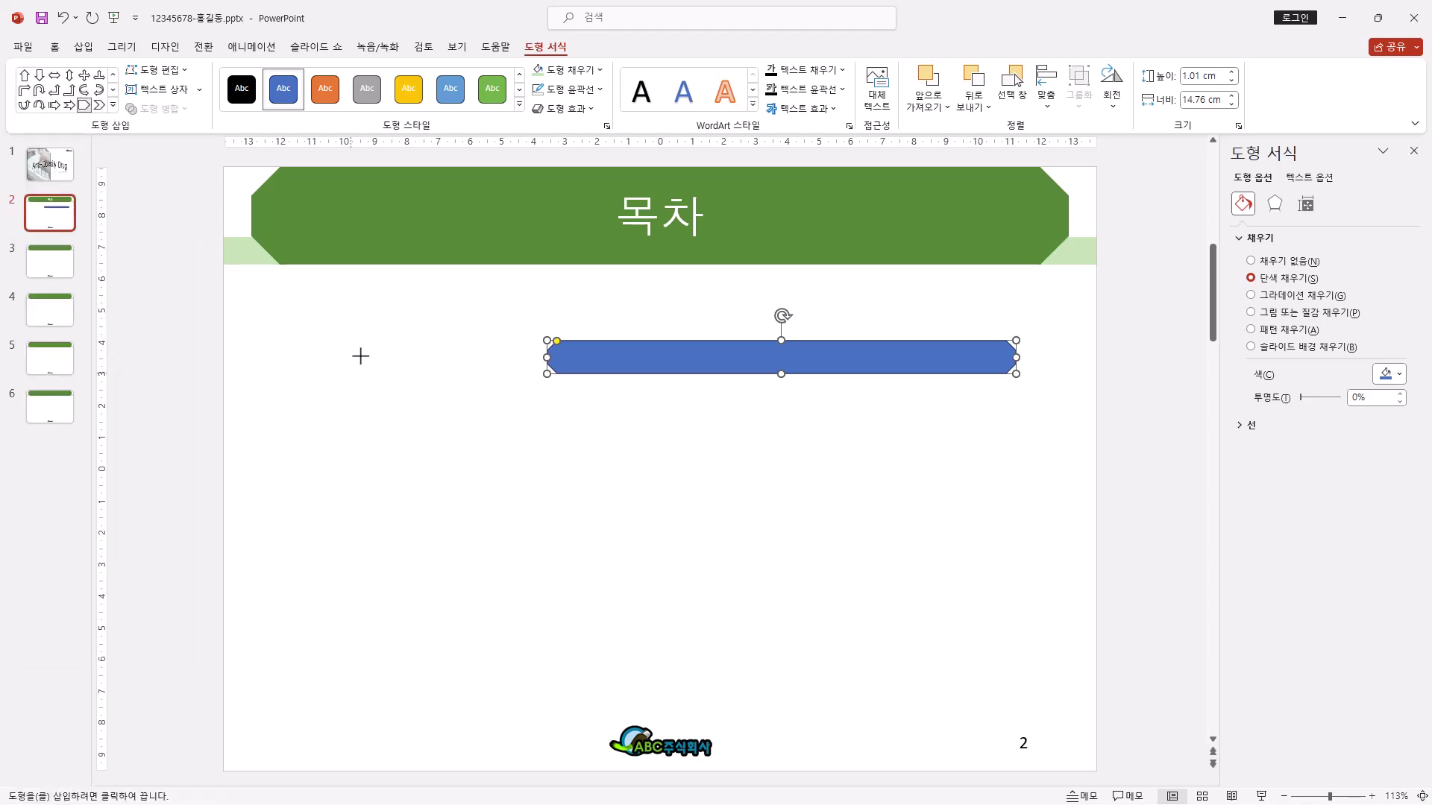
{"action": "left_click_drag", "start_coordinate": [504, 296], "coordinate": [619, 375]}
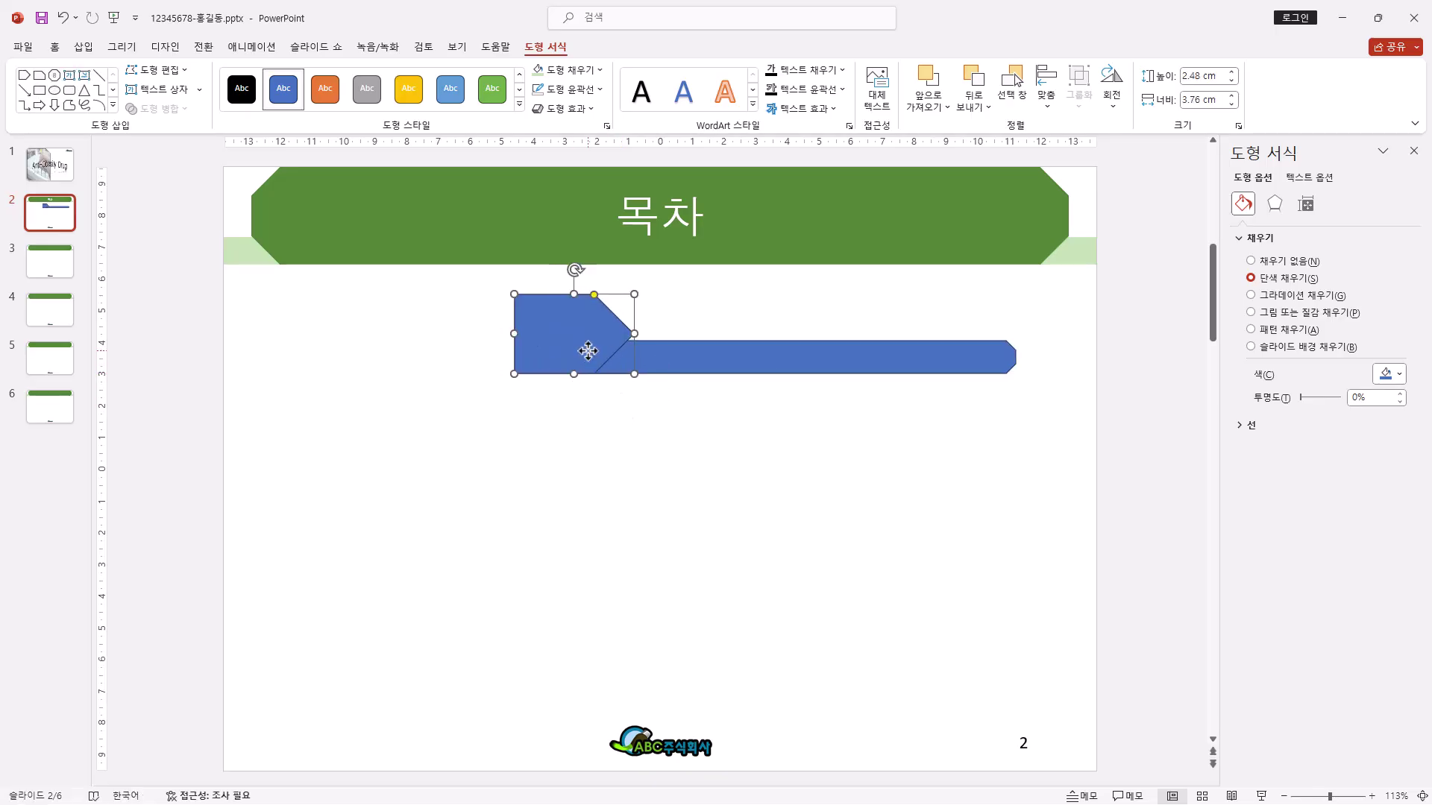
{"action": "type", "text": "1"}
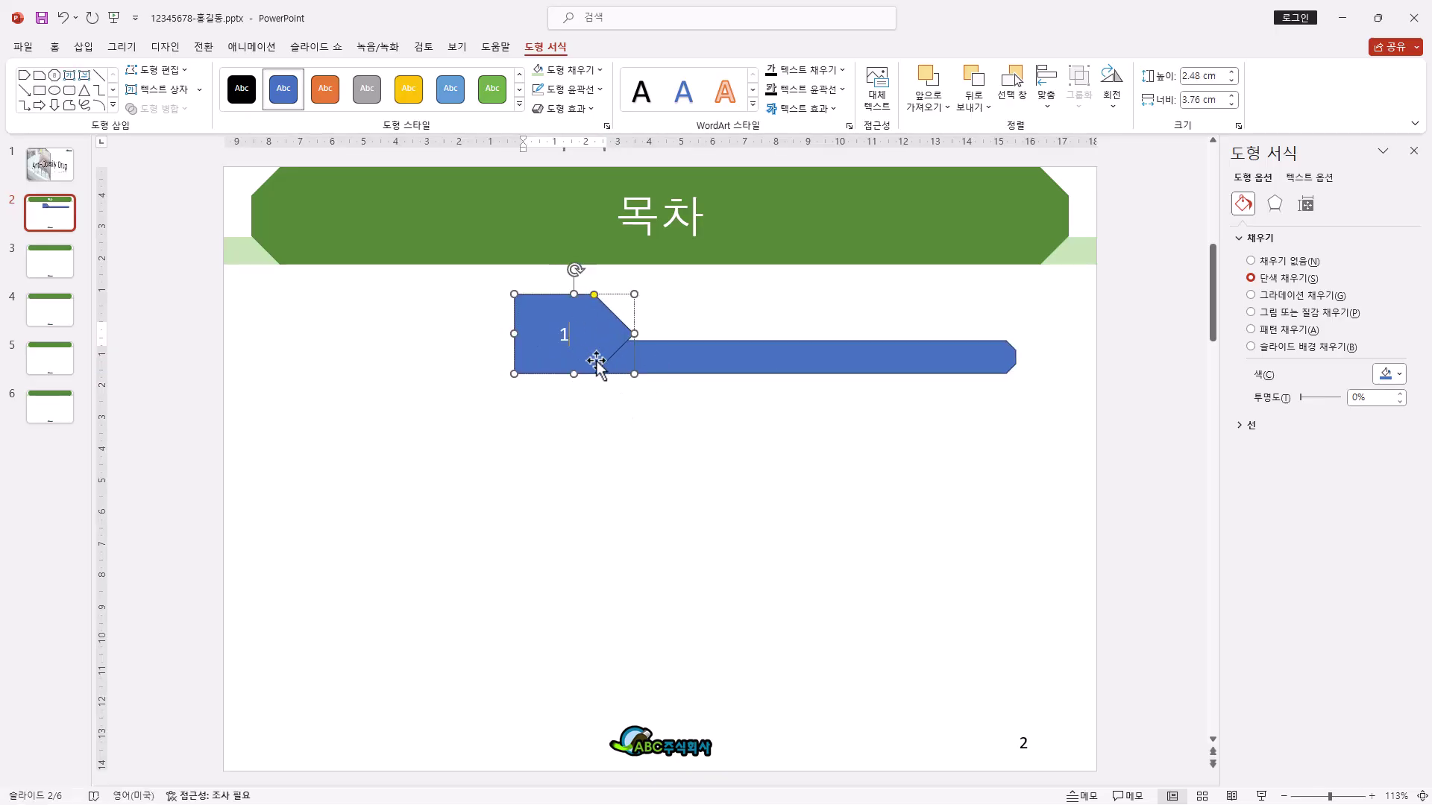
{"action": "key", "text": "Escape"}
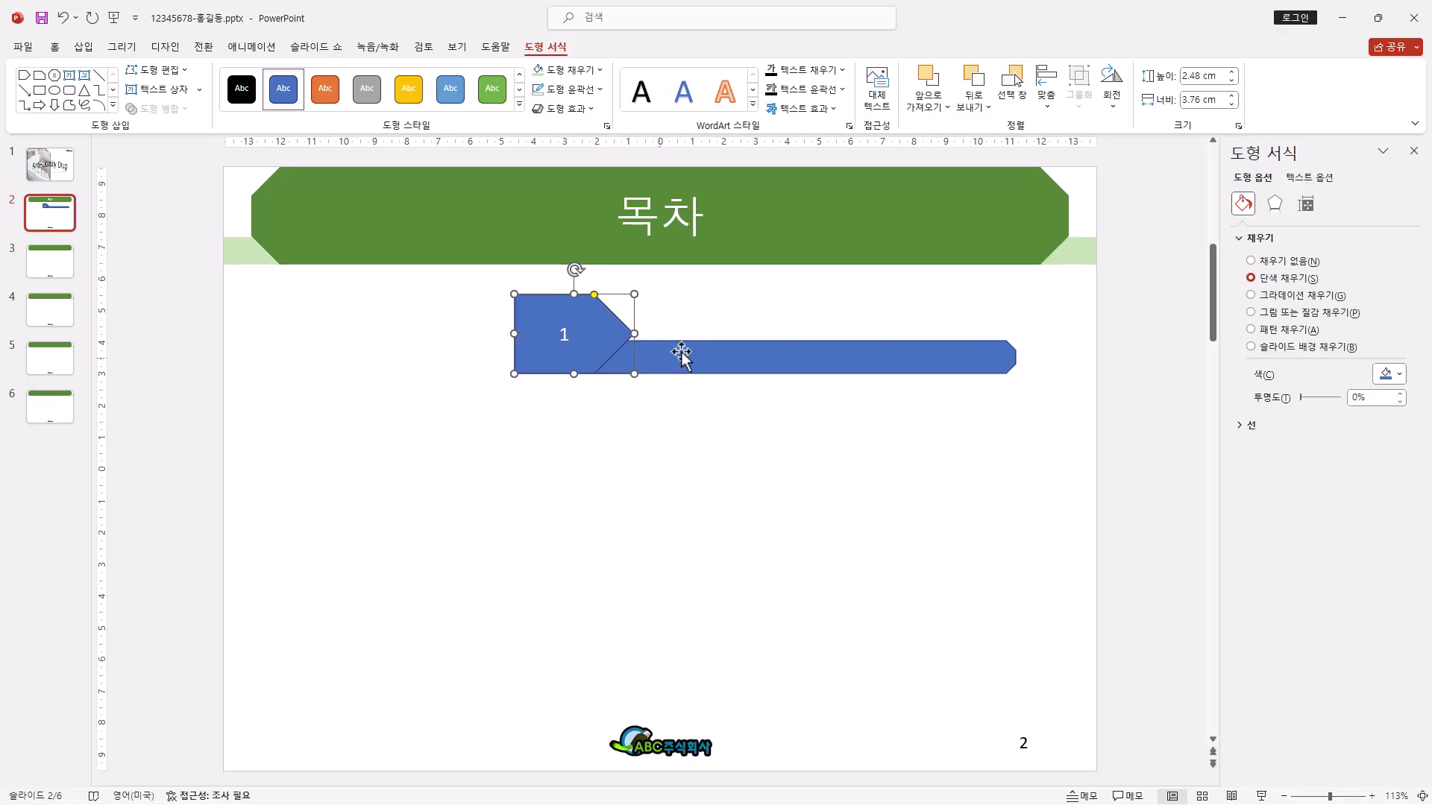
Step: Add a text box directly above the bar, beside the pentagon arrow, with the text "비만치료제"
{"action": "left_click", "coordinate": [168, 97]}
{"action": "left_click_drag", "start_coordinate": [634, 300], "coordinate": [1016, 342]}
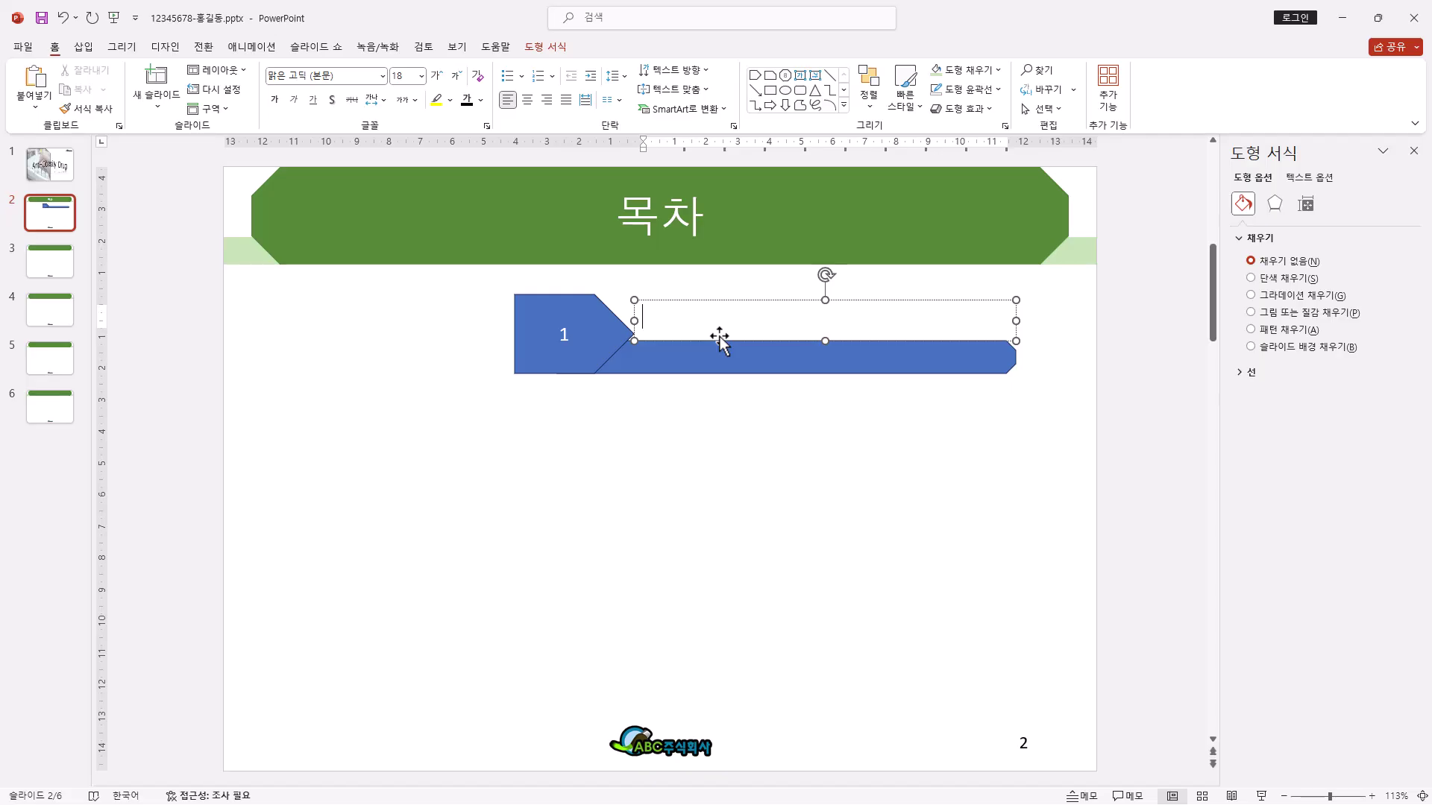
{"action": "type", "text": "비만"}
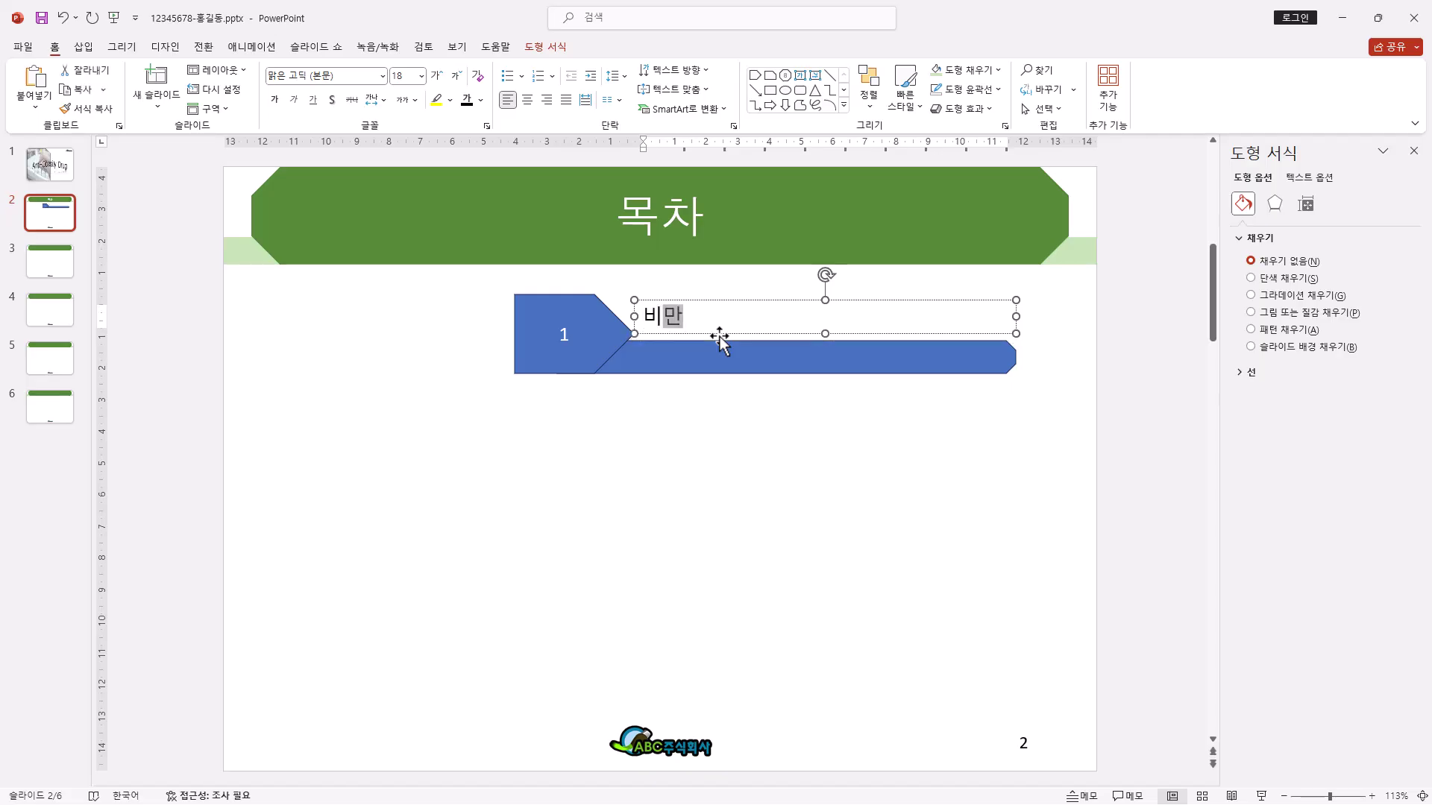
{"action": "type", "text": "치료제"}
Step: Set the text of the pentagon, bar and text box to the 돋움 font at size 24
{"action": "left_click_drag", "start_coordinate": [489, 282], "coordinate": [1077, 423]}
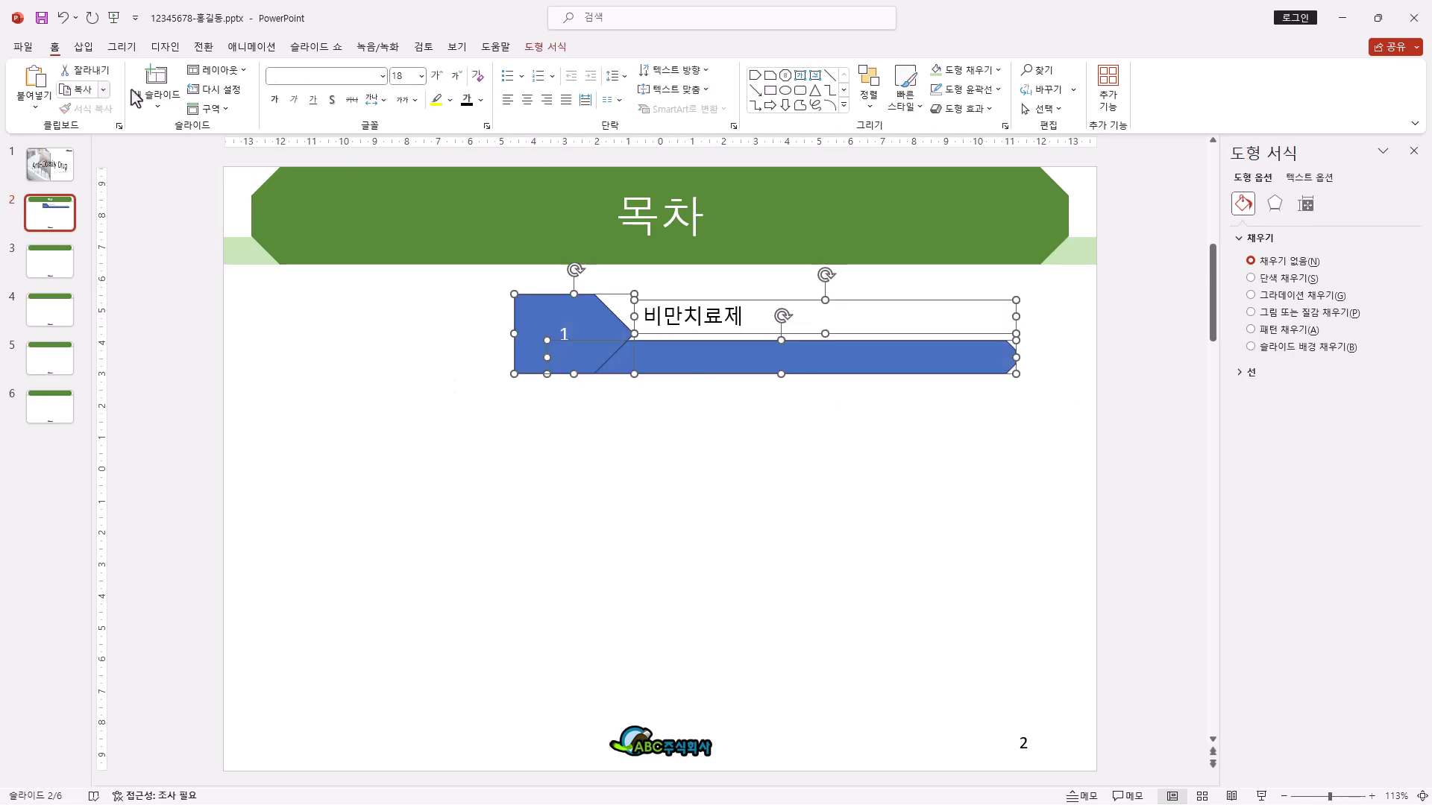
{"action": "left_click", "coordinate": [310, 77]}
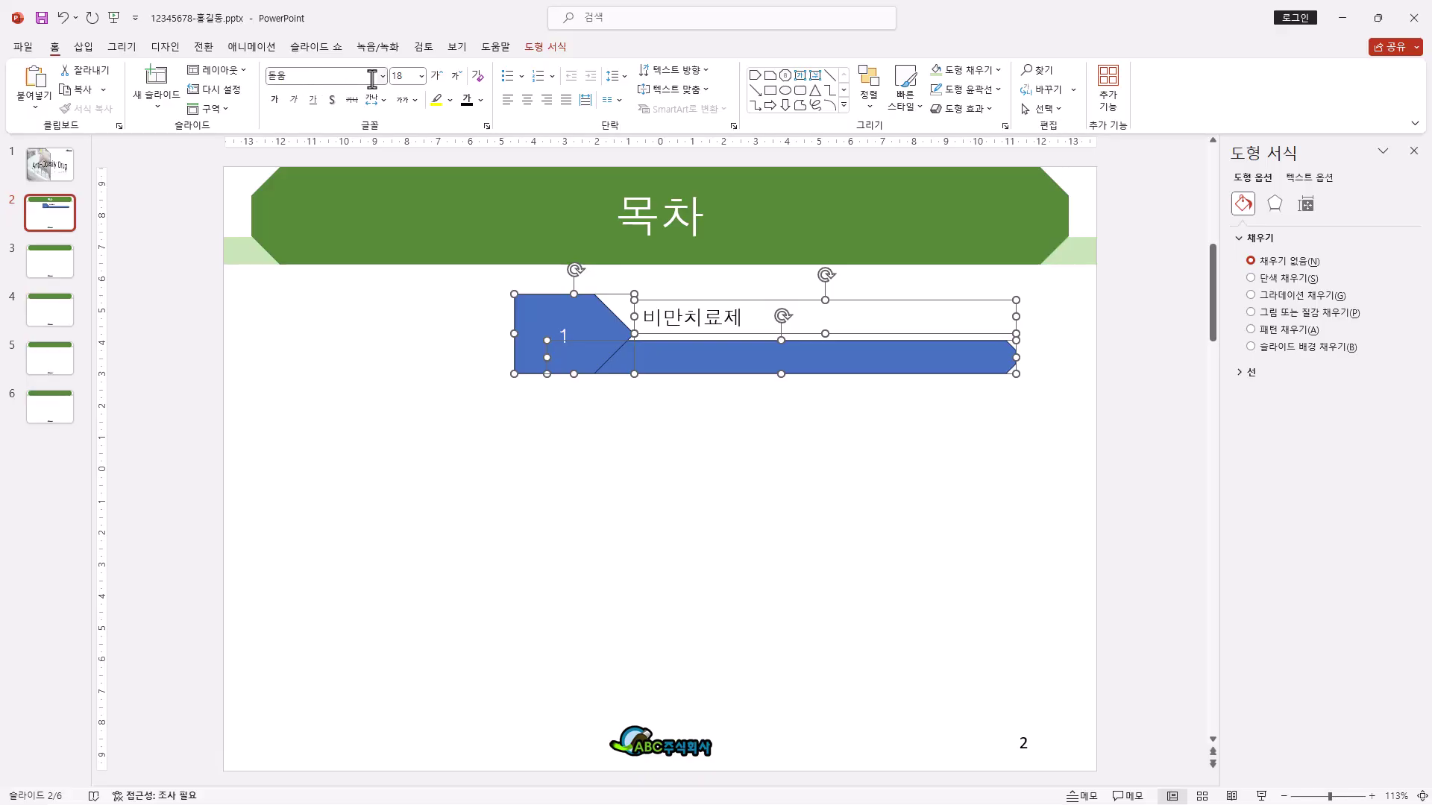
{"action": "left_click", "coordinate": [434, 76]}
{"action": "left_click", "coordinate": [434, 77]}
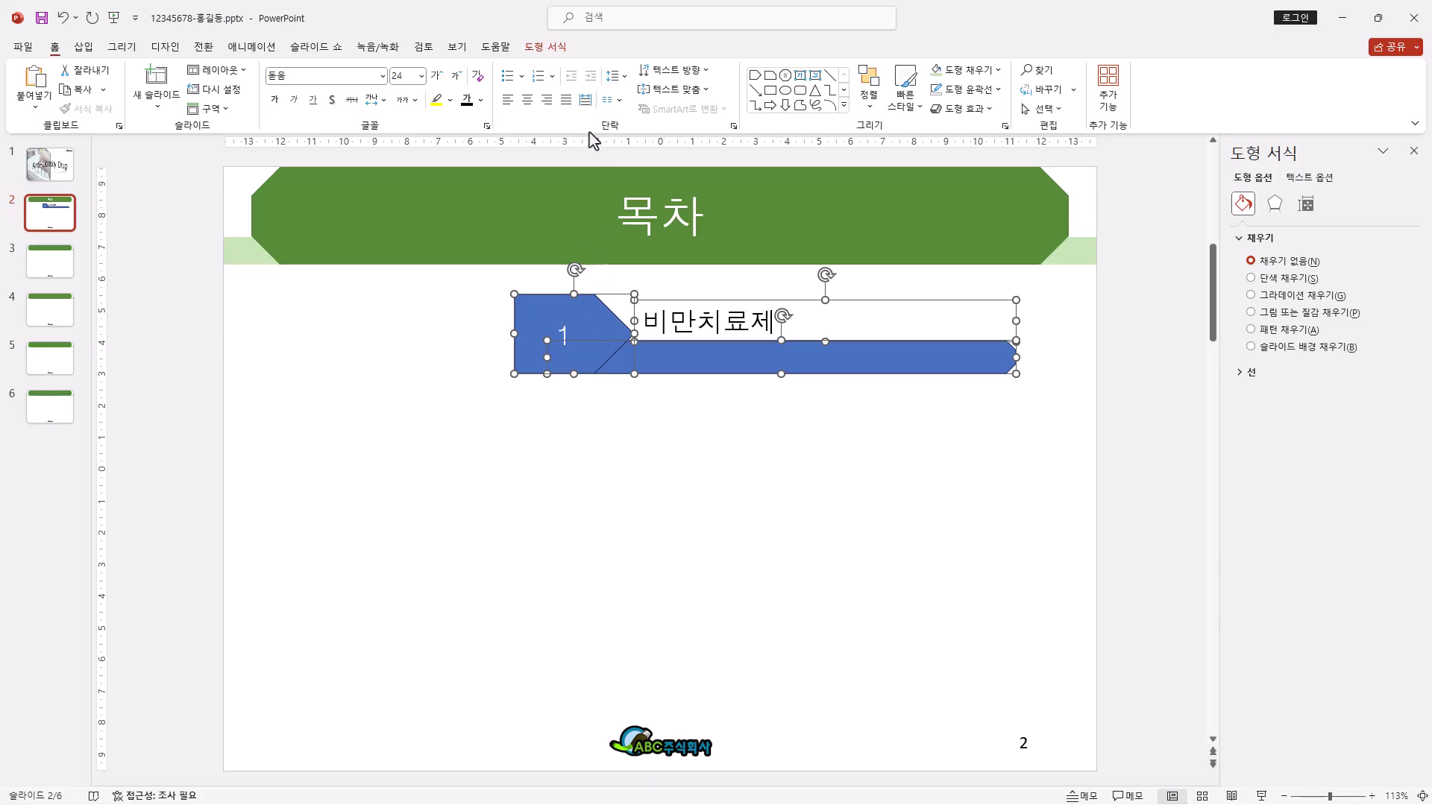
Step: Remove the outlines from the pentagon, bar and text box
{"action": "left_click", "coordinate": [532, 49]}
{"action": "left_click", "coordinate": [599, 91]}
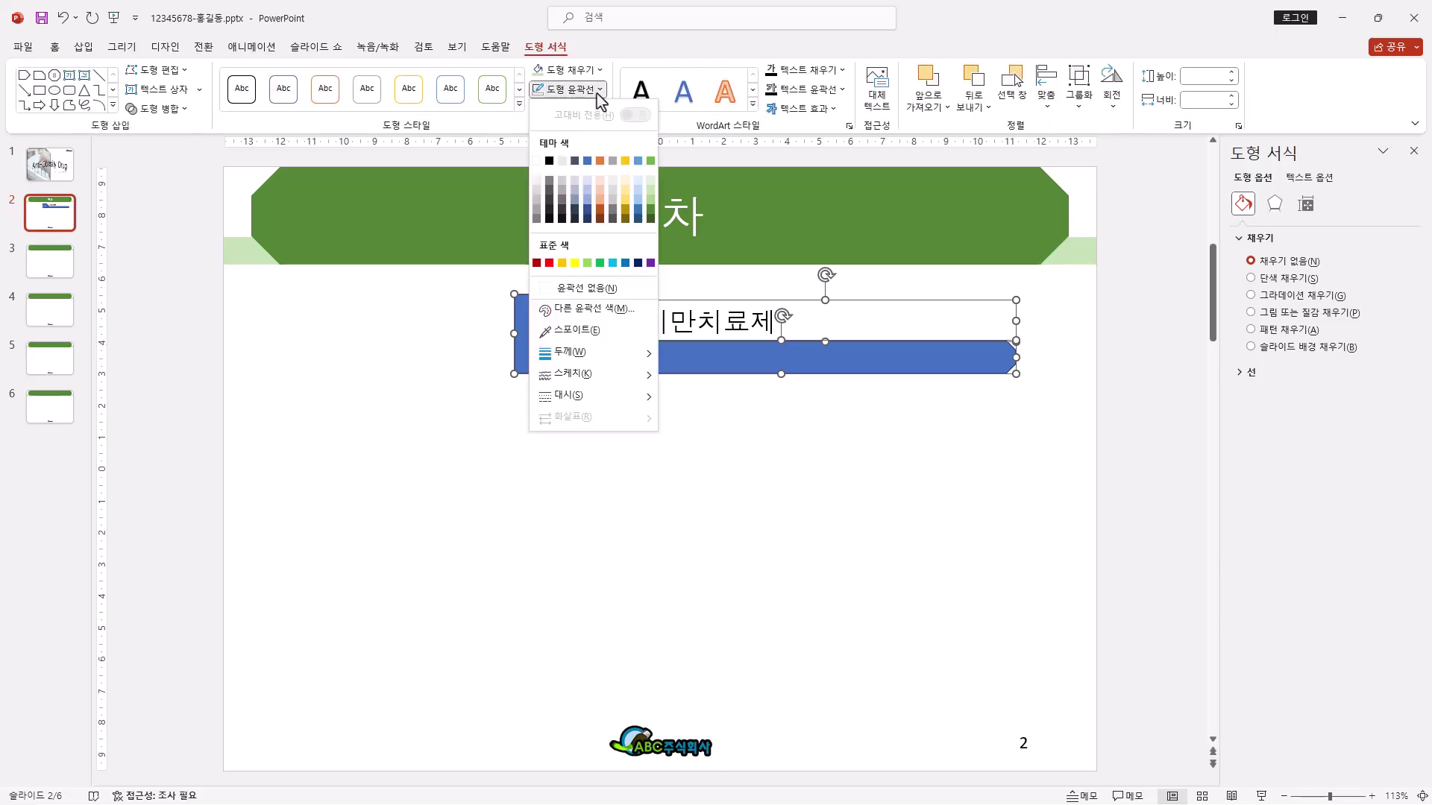
{"action": "left_click", "coordinate": [586, 297]}
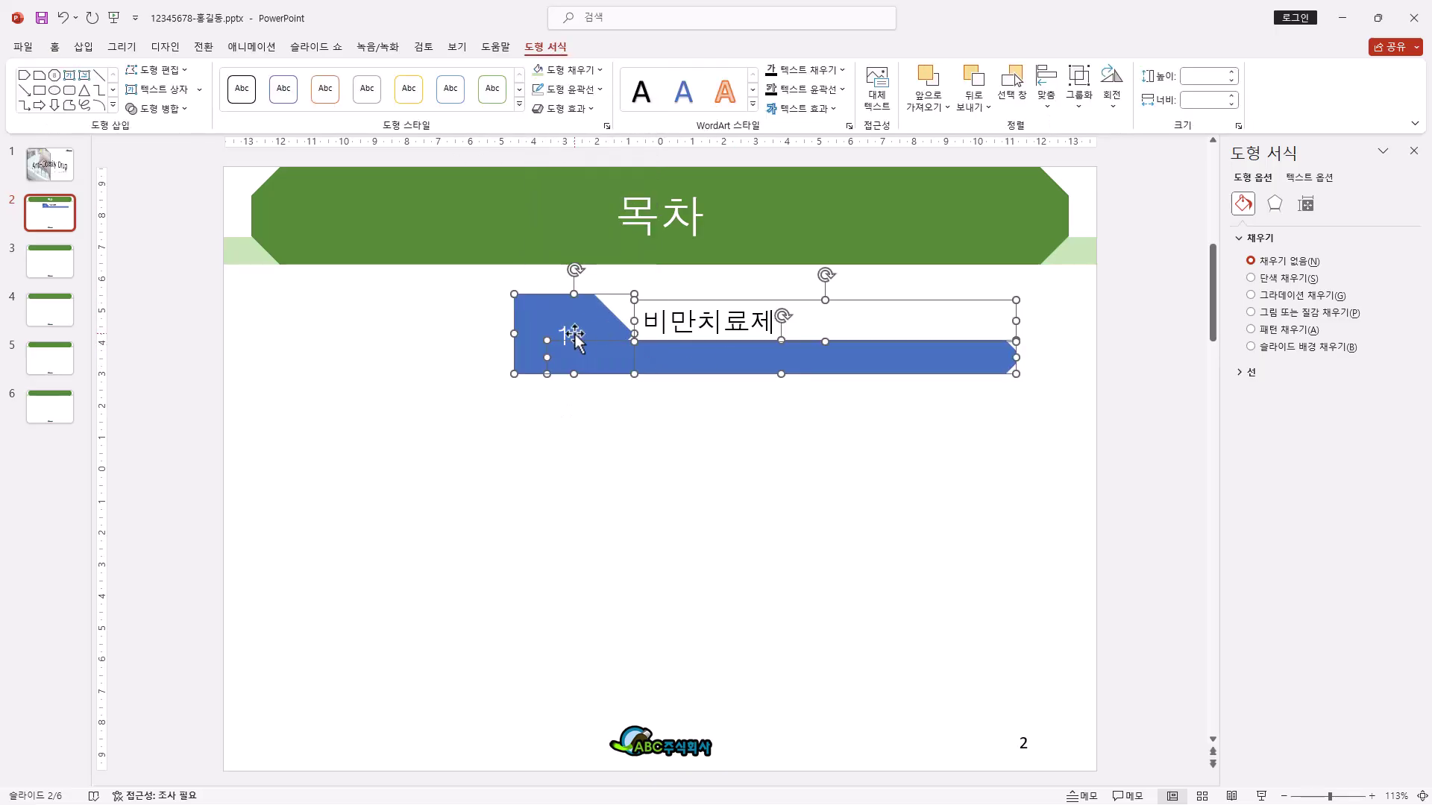
{"action": "left_click", "coordinate": [650, 397]}
Step: Fill the pentagon arrow numbered 1 with the darker green theme color matching the title banner
{"action": "left_click", "coordinate": [602, 352]}
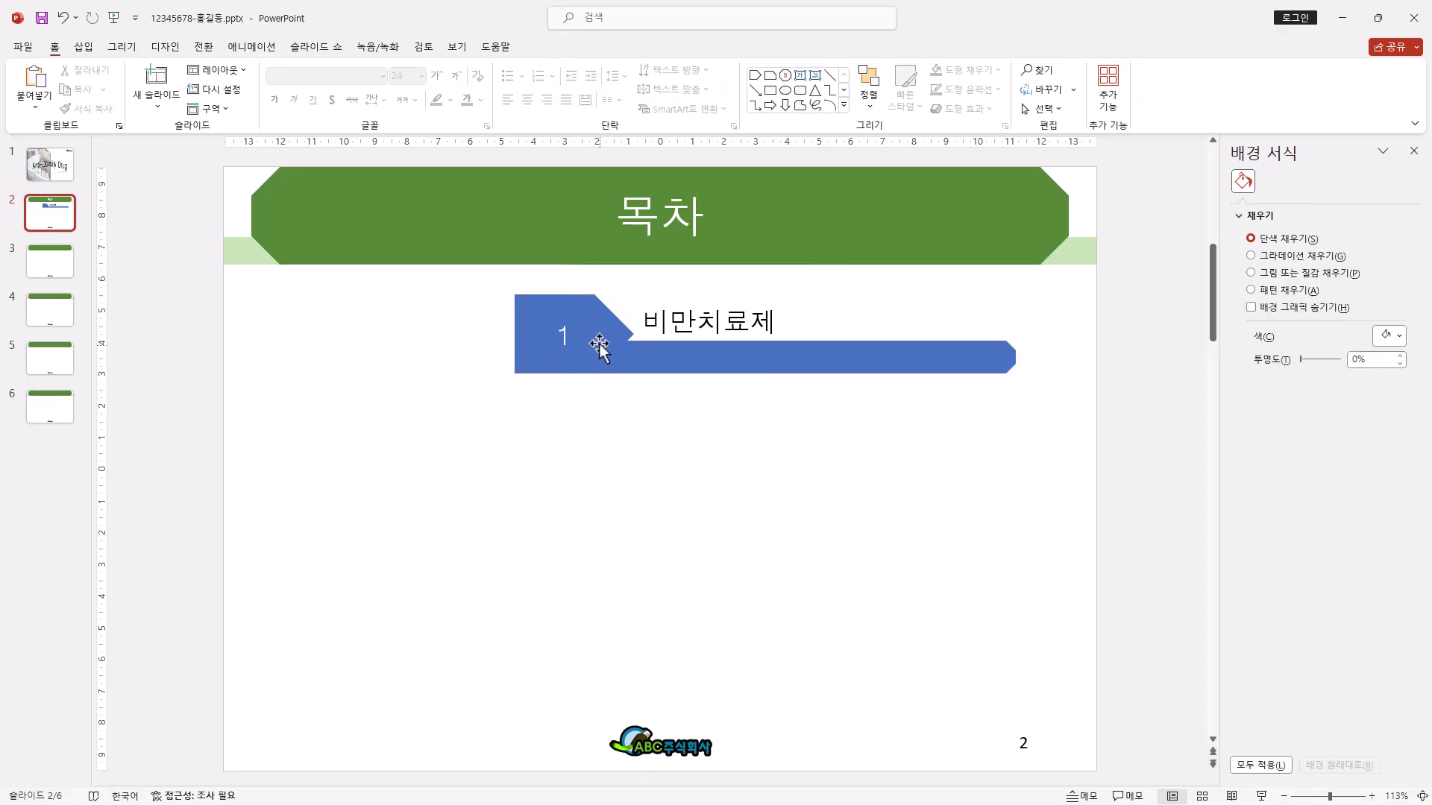
{"action": "left_click", "coordinate": [673, 357]}
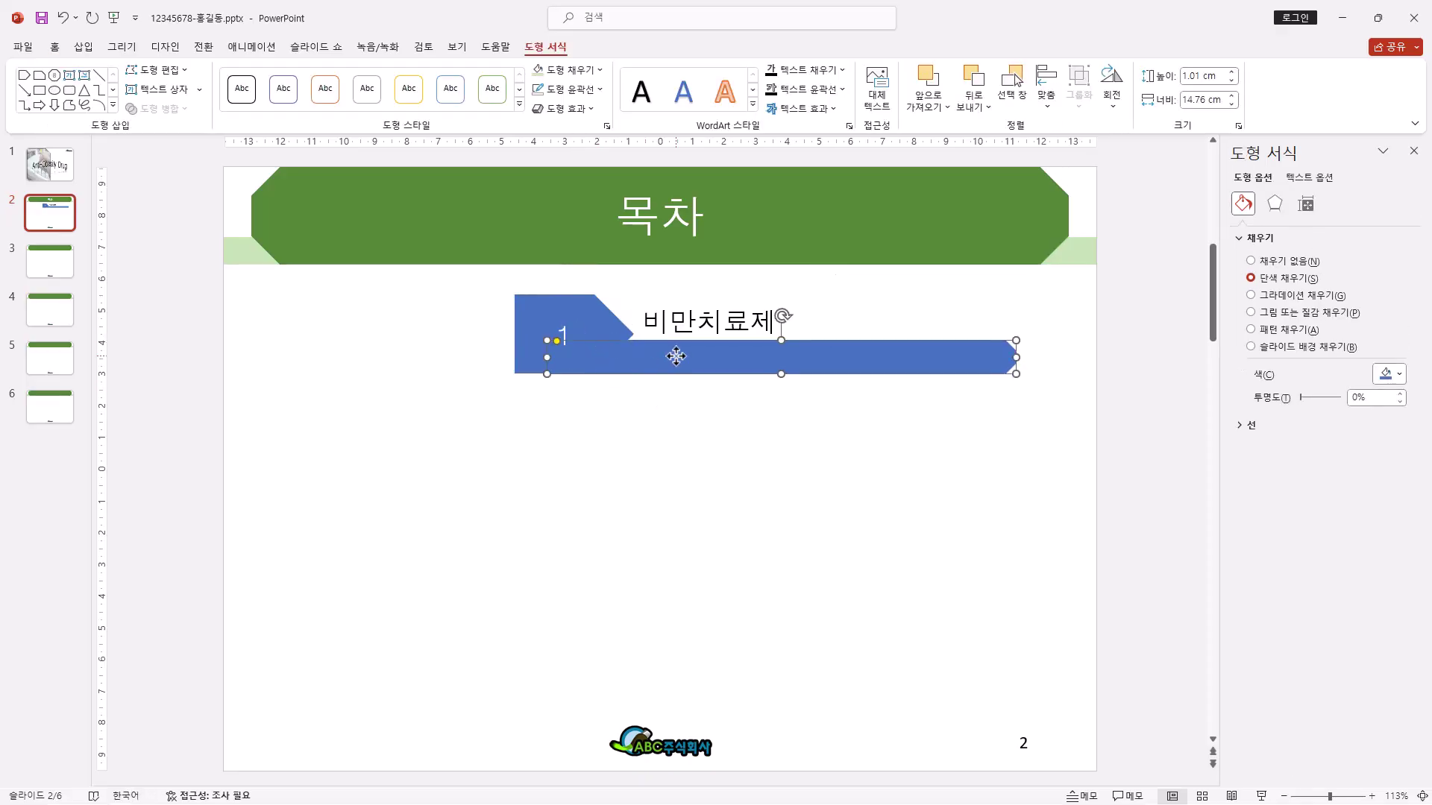
{"action": "left_click", "coordinate": [590, 335]}
{"action": "left_click", "coordinate": [686, 341]}
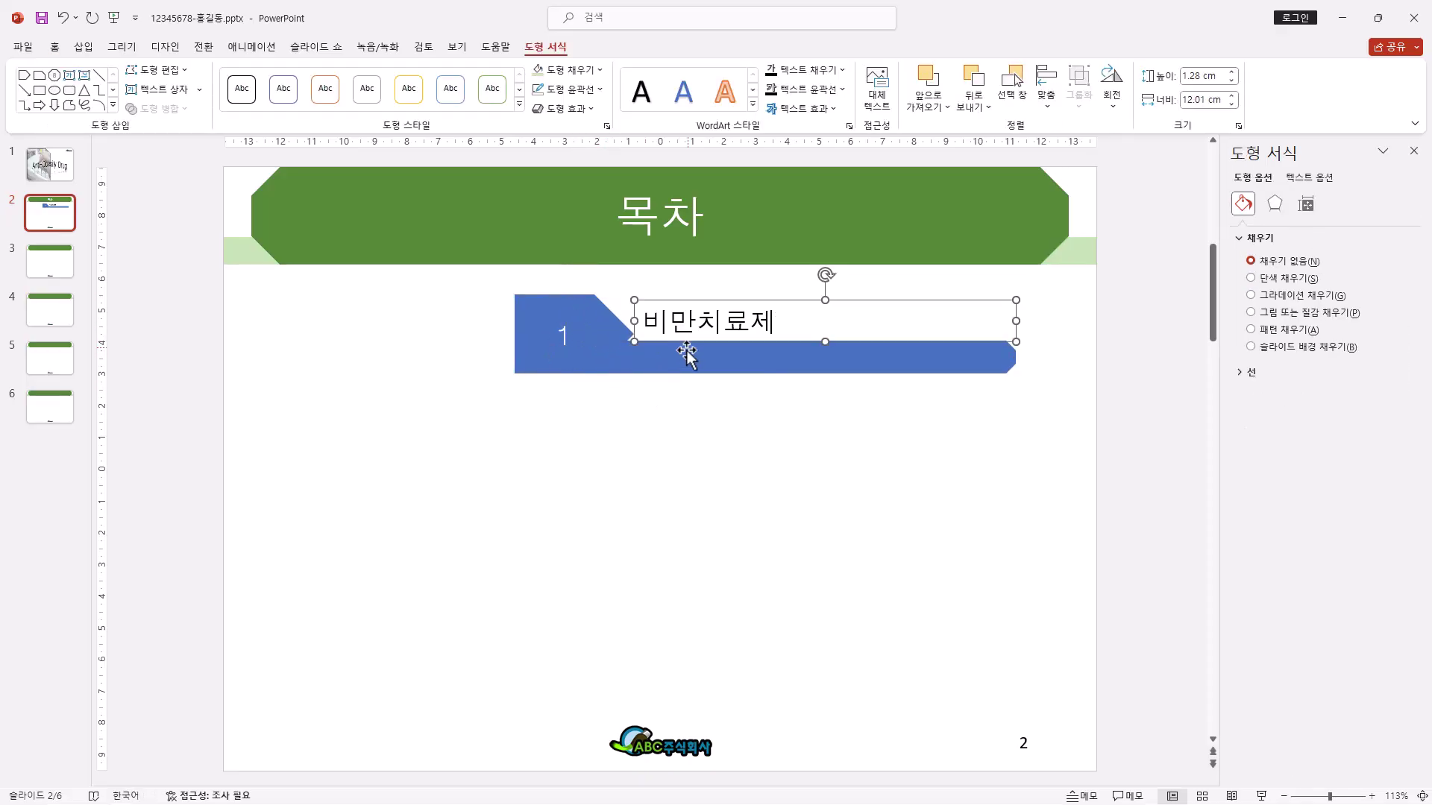
{"action": "left_click", "coordinate": [592, 343]}
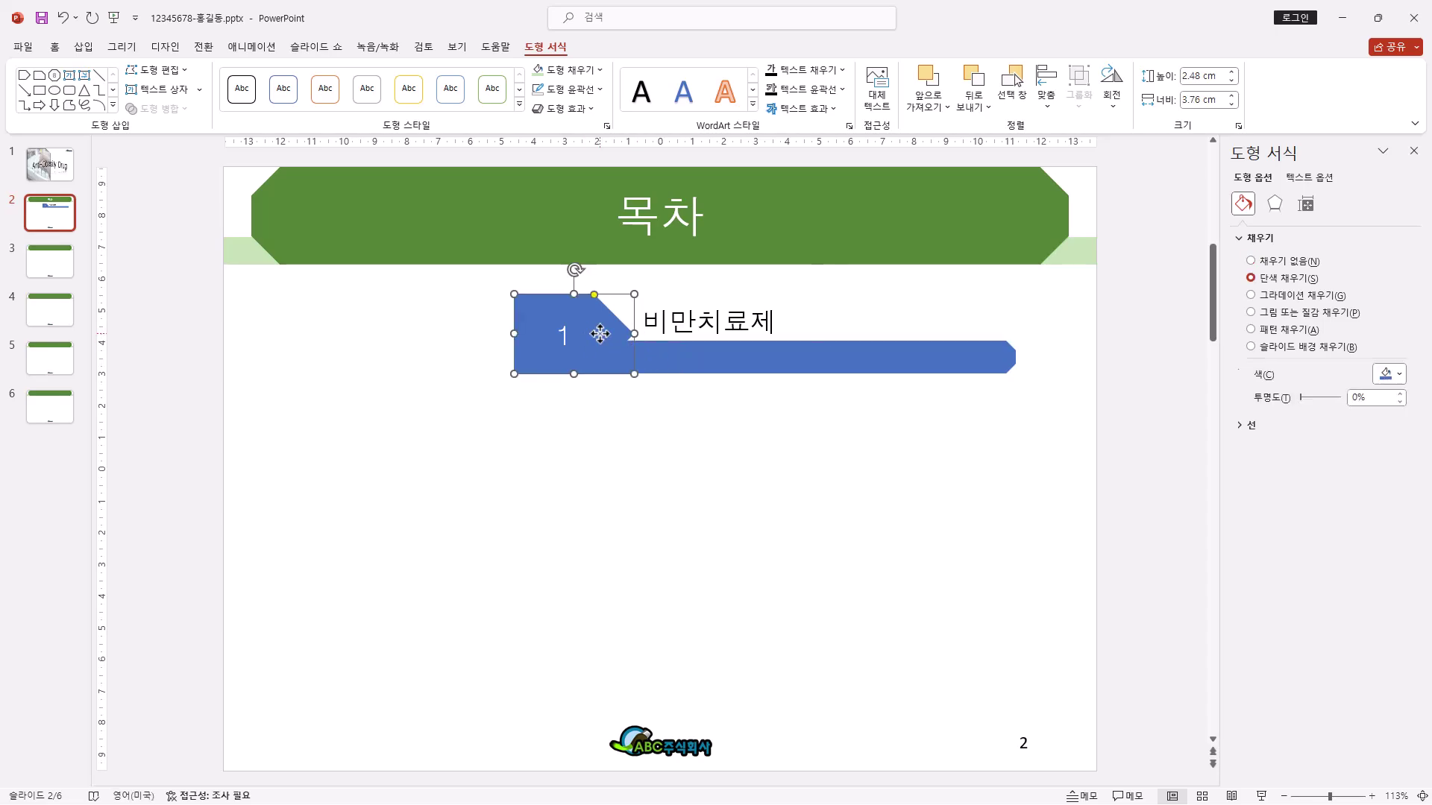
{"action": "left_click", "coordinate": [600, 71]}
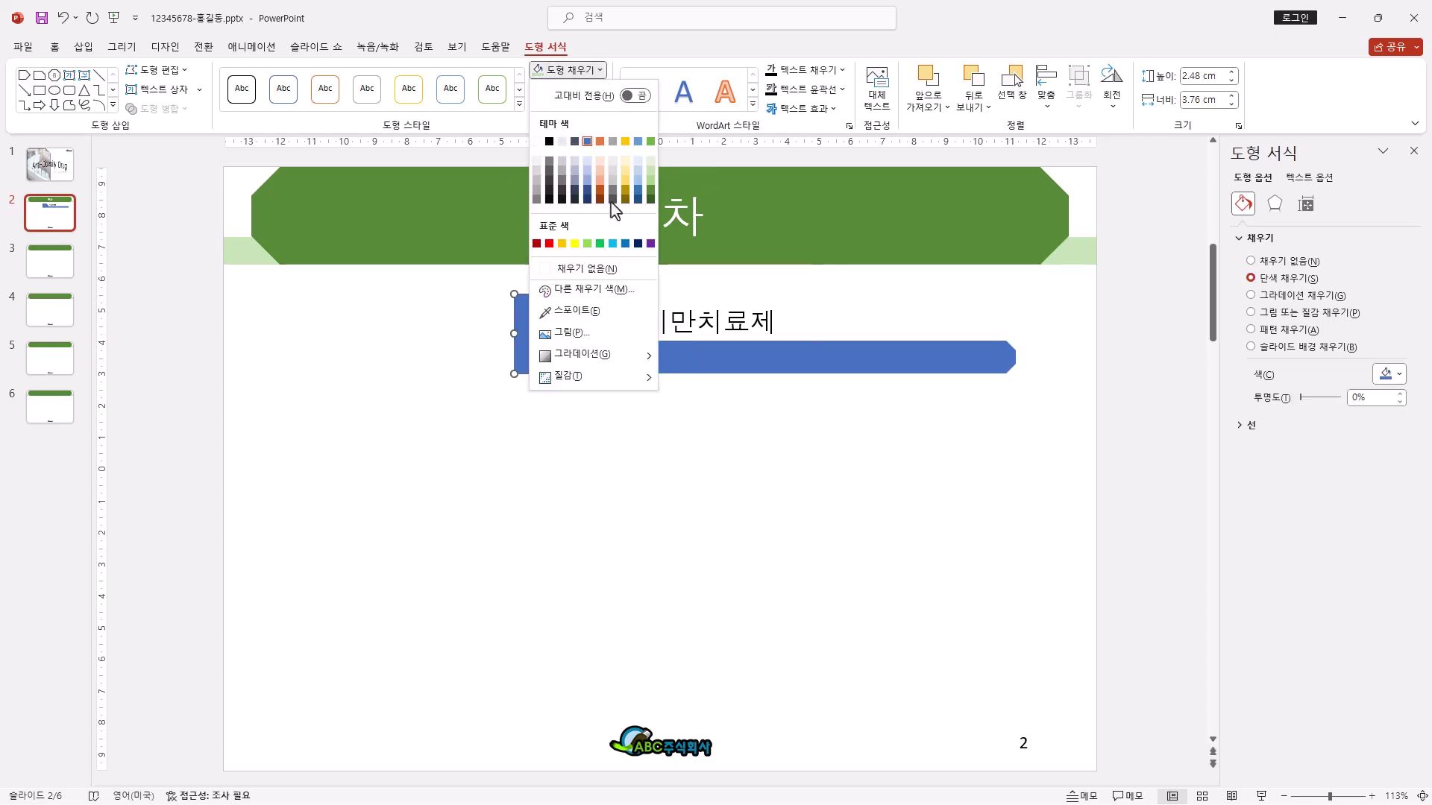
{"action": "left_click", "coordinate": [650, 191]}
Step: Fill the octagon bar with light green and shift the "비만치료제" text box slightly down and to the right
{"action": "left_click", "coordinate": [720, 360]}
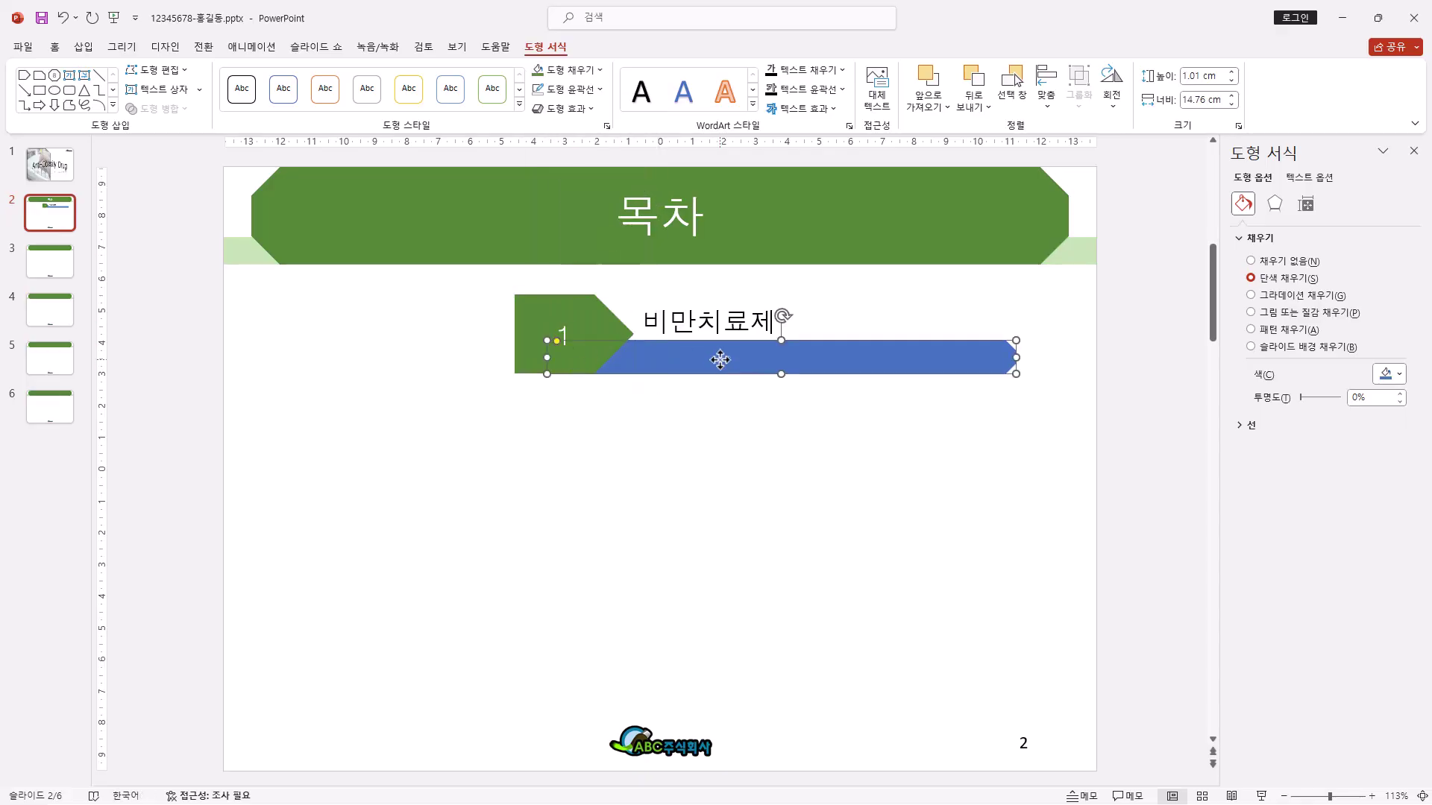
{"action": "left_click", "coordinate": [599, 69]}
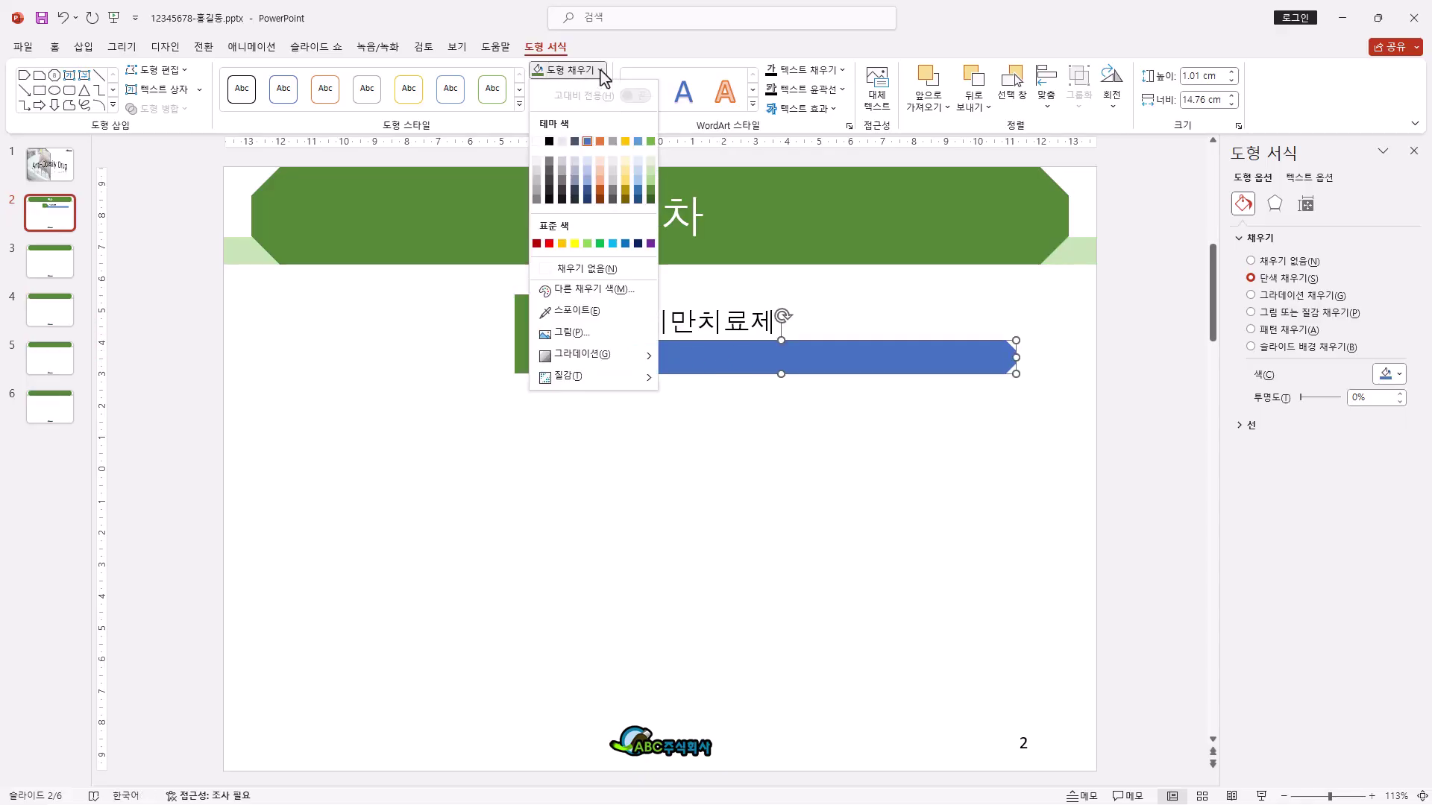
{"action": "left_click", "coordinate": [650, 168]}
{"action": "left_click", "coordinate": [695, 322]}
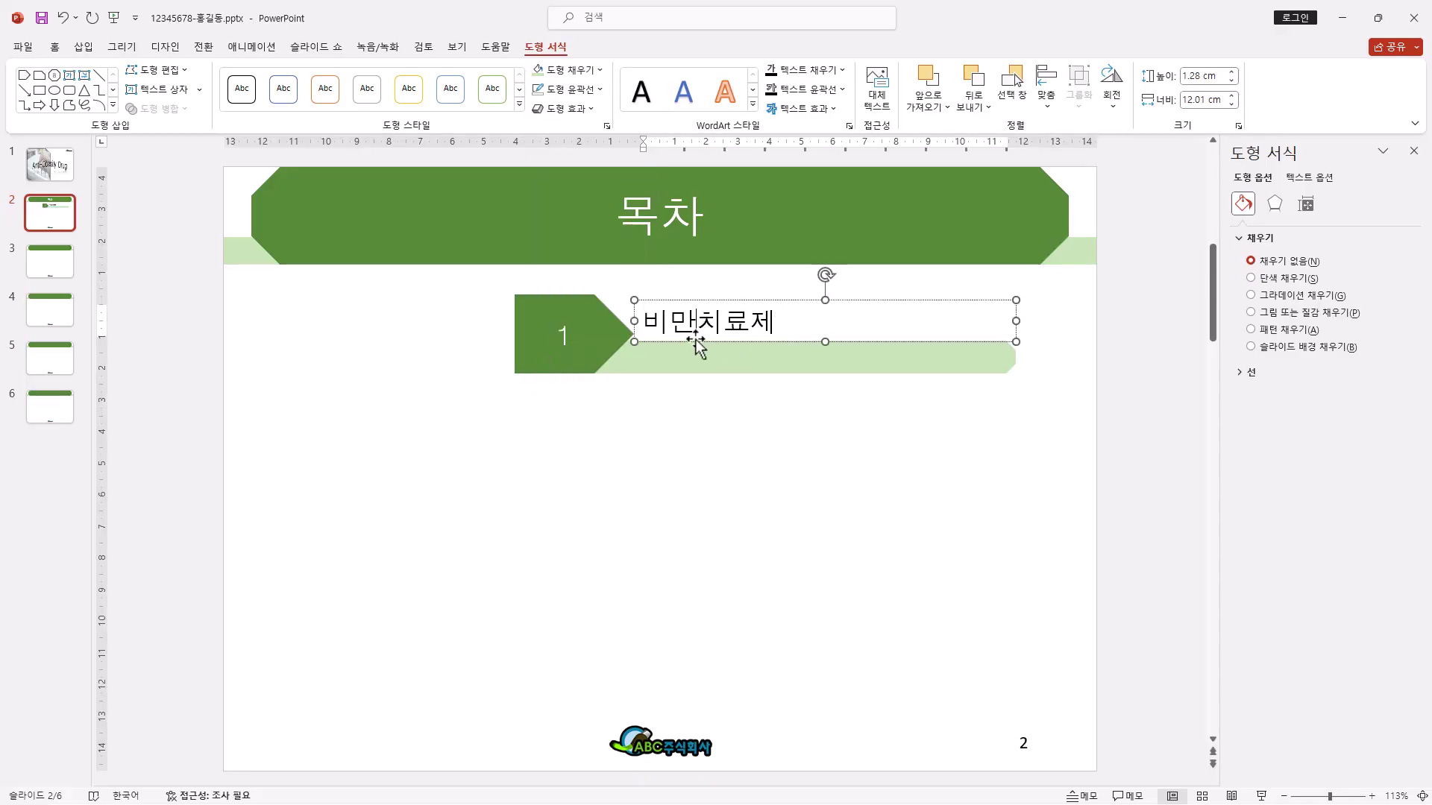
{"action": "left_click_drag", "start_coordinate": [696, 338], "coordinate": [701, 341]}
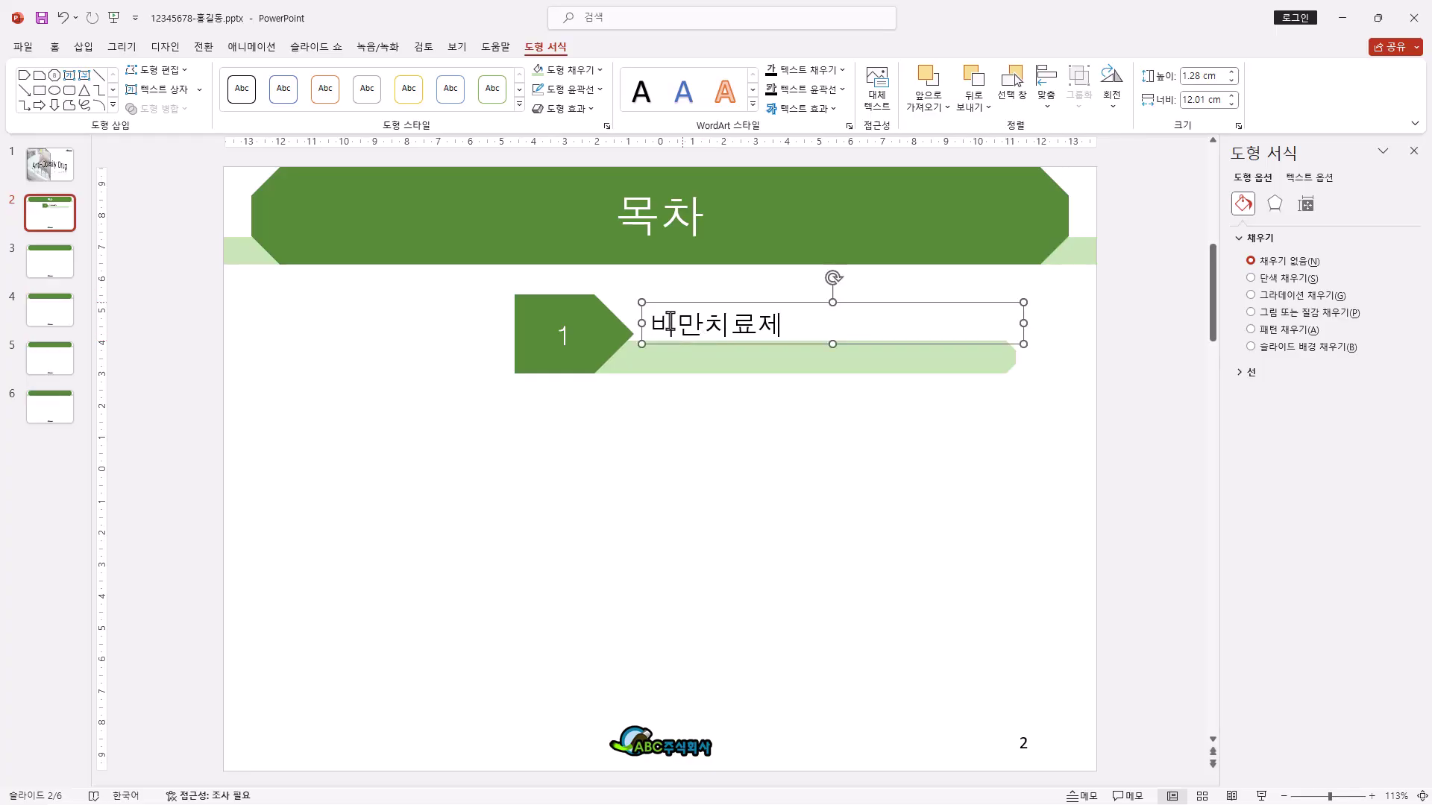
Step: Nudge the 비만치료제 text box up slightly and copy the pentagon, bar and text box three times straight down at equal spacing
{"action": "left_click_drag", "start_coordinate": [657, 298], "coordinate": [658, 296]}
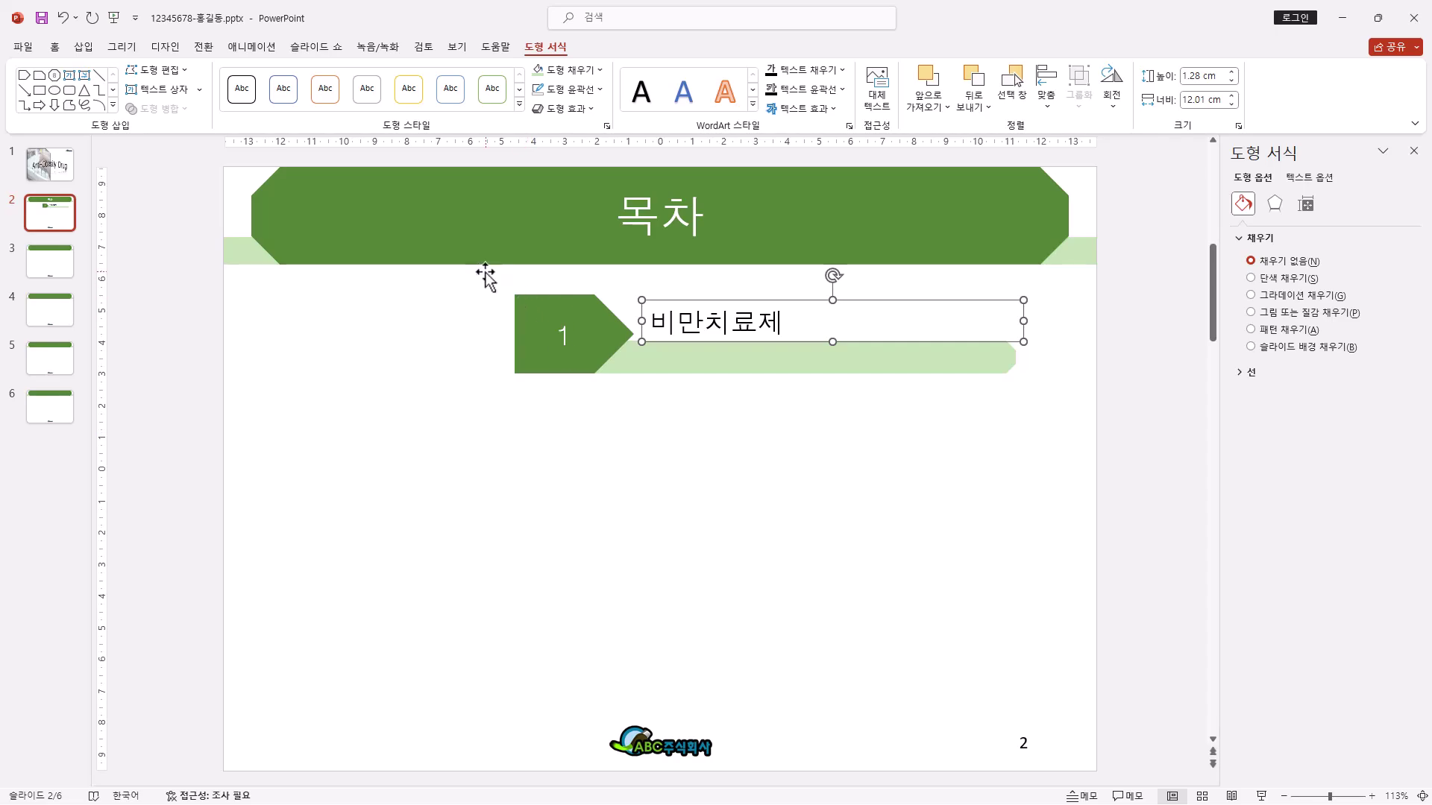
{"action": "left_click_drag", "start_coordinate": [483, 283], "coordinate": [1045, 438]}
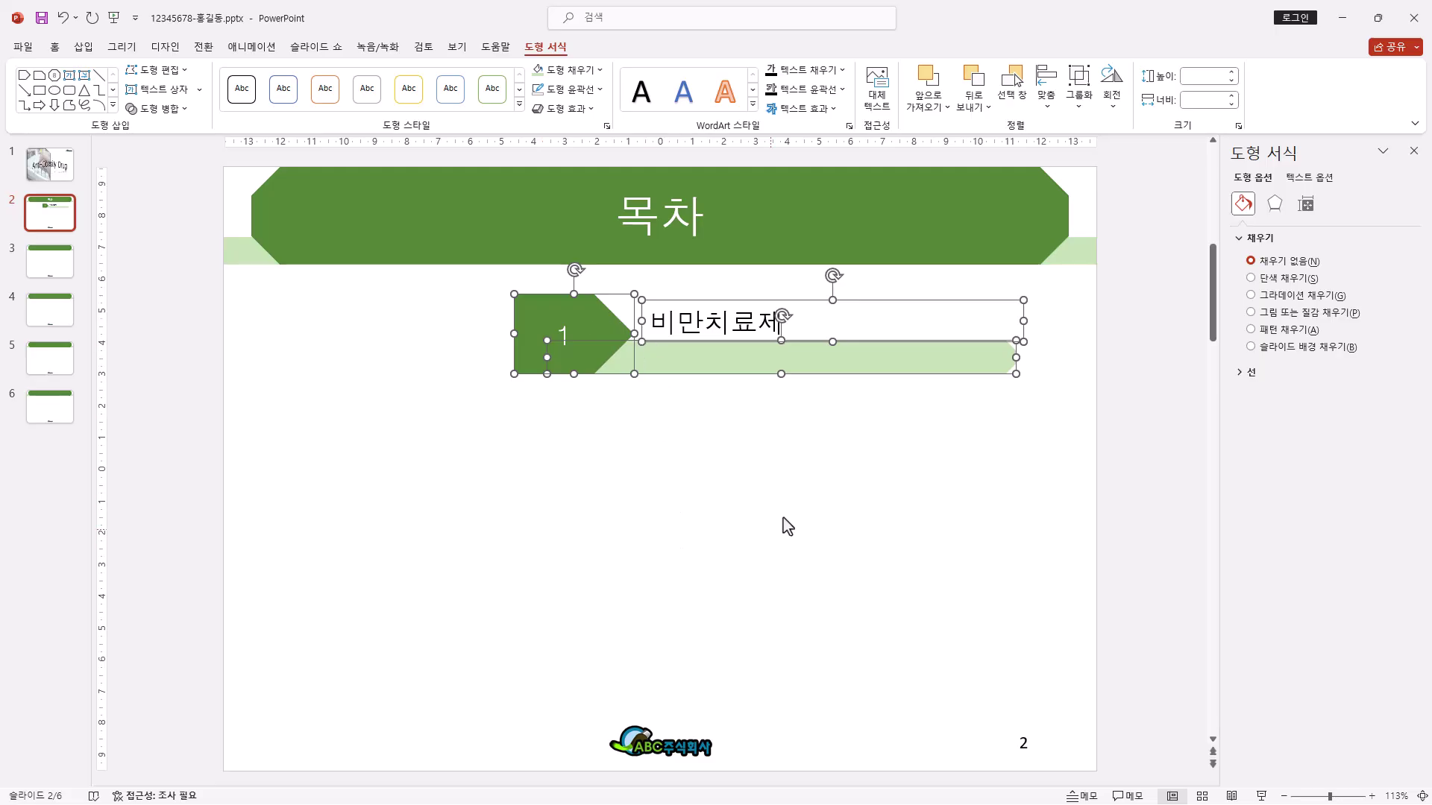
{"action": "left_click_drag", "start_coordinate": [735, 365], "coordinate": [770, 686]}
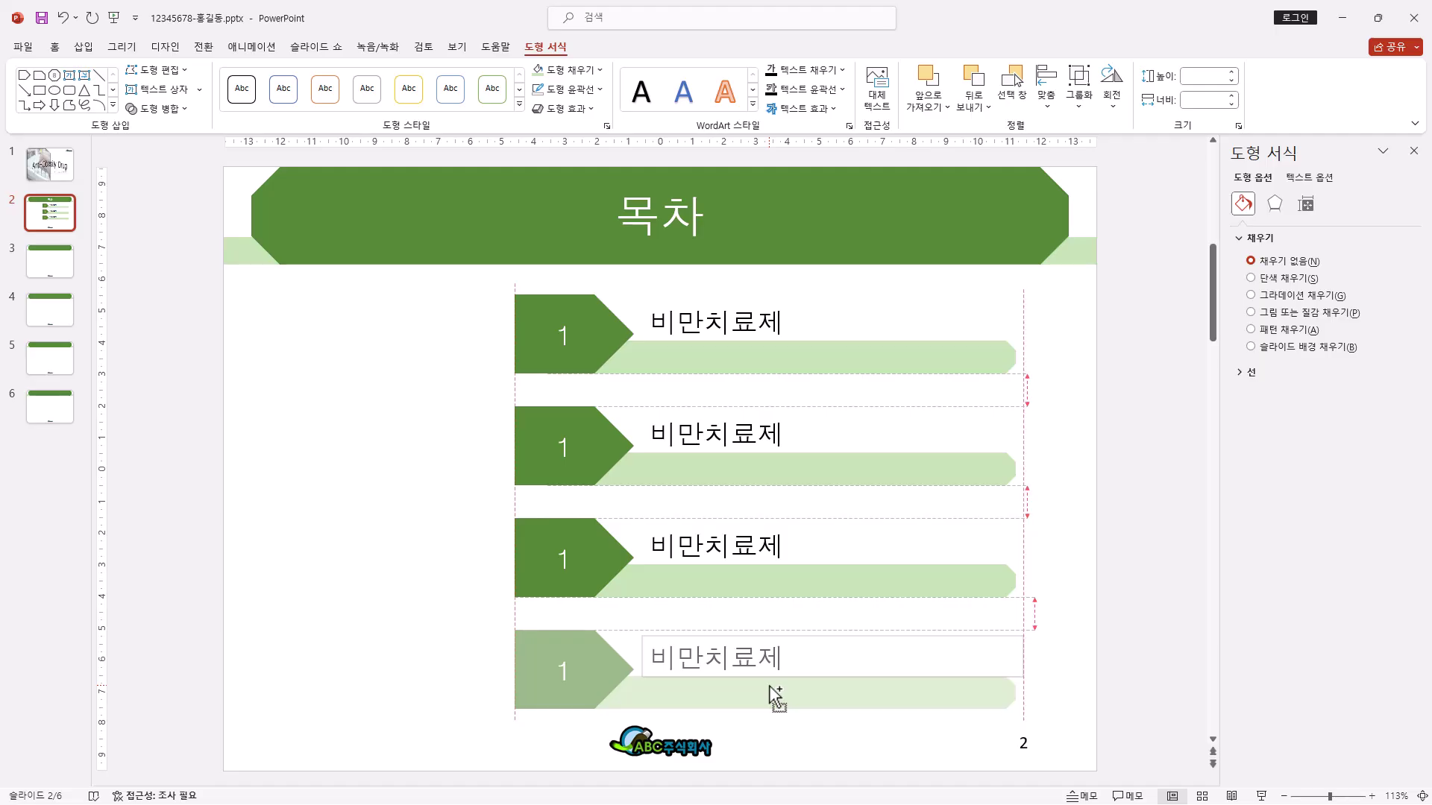
{"action": "left_click_drag", "start_coordinate": [770, 686], "coordinate": [770, 687]}
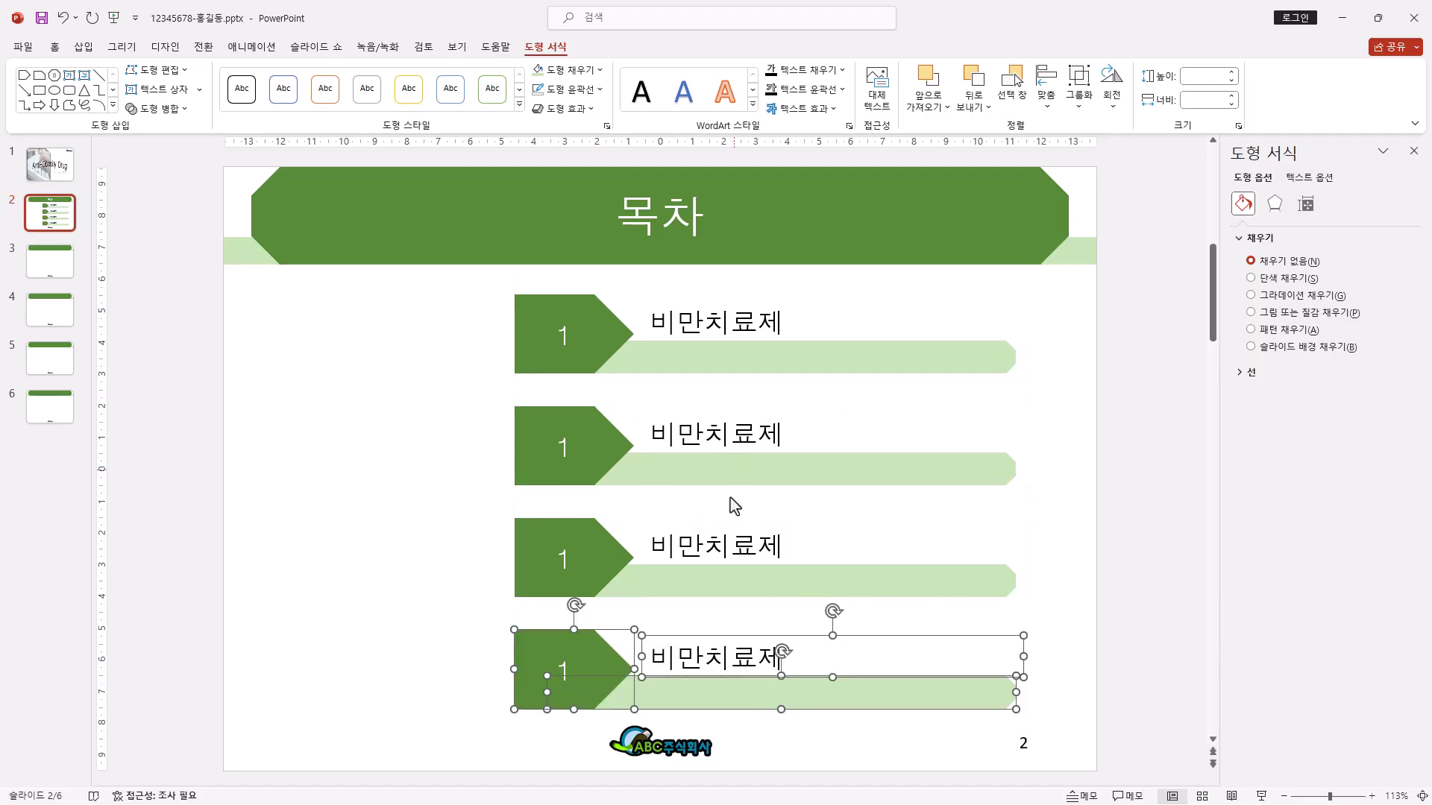
Step: Renumber the three copies 2, 3 and 4 and change their texts to "음식섭취 내분비 조절자", "연령대별 성인 비만율" and "비만치료제 주요 기전"
{"action": "left_click", "coordinate": [563, 449]}
{"action": "double_click", "coordinate": [564, 447]}
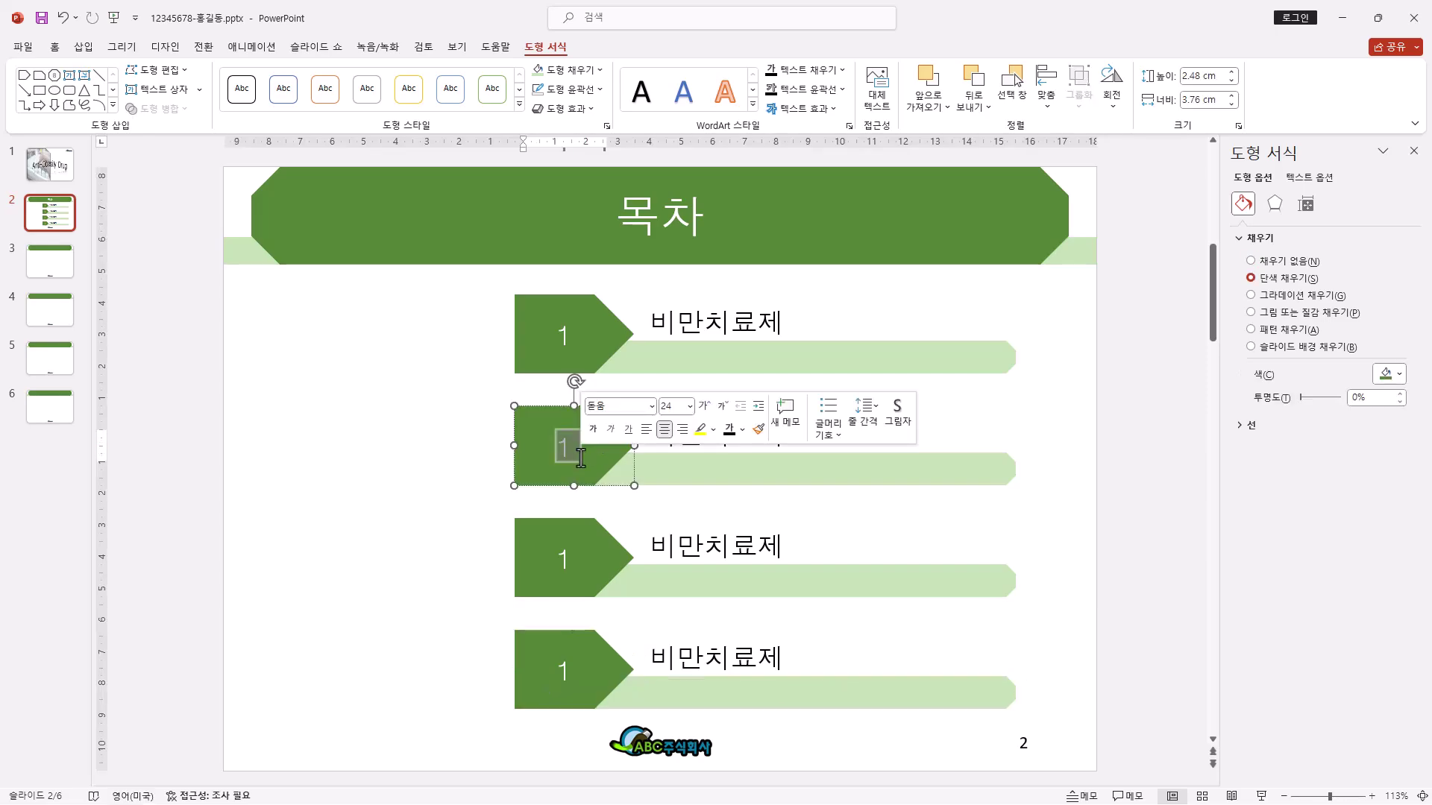
{"action": "type", "text": "2"}
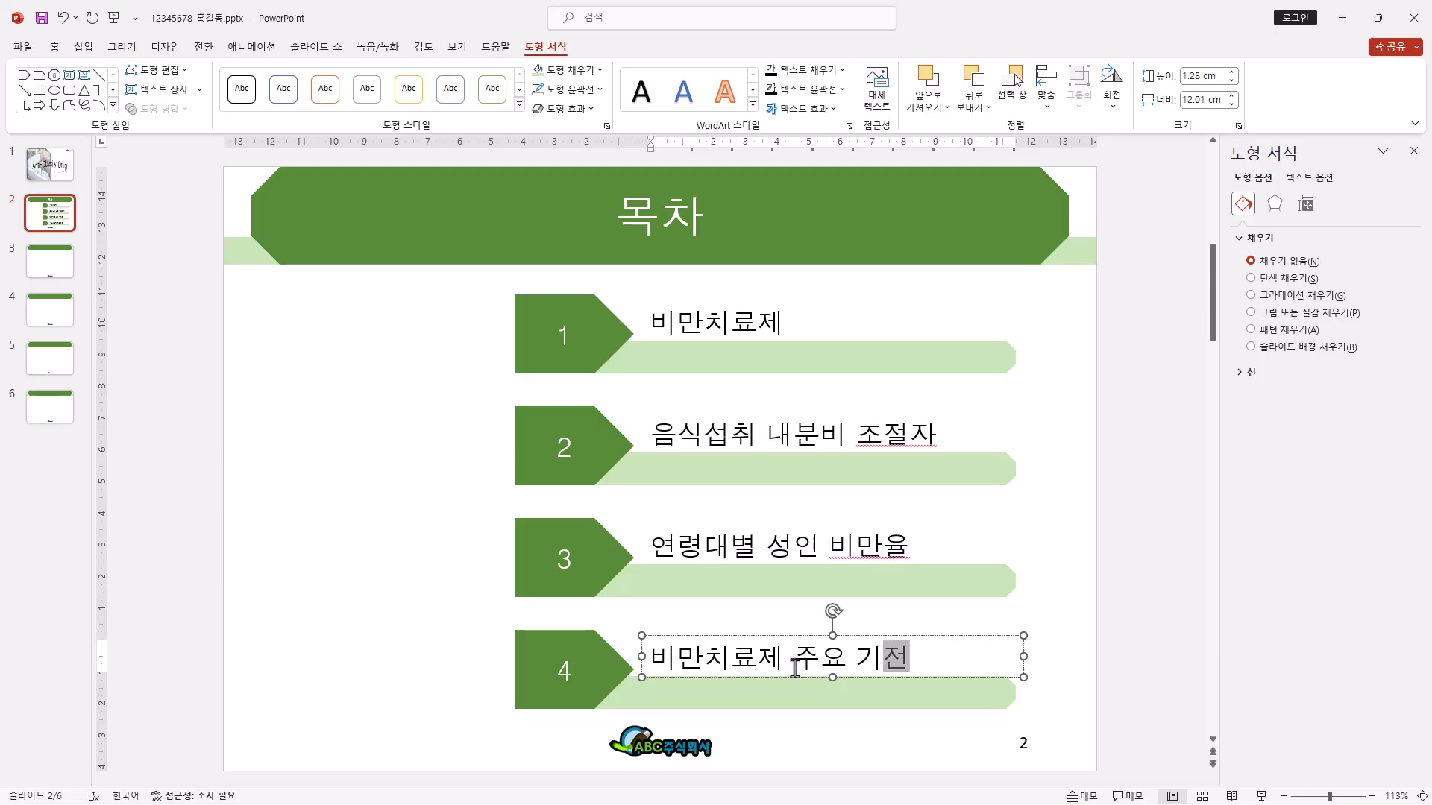
Step: Add a hyperlink from the text "비만치료제 주요 기전" in item 4 to slide 6 of the current document
{"action": "double_click", "coordinate": [655, 658]}
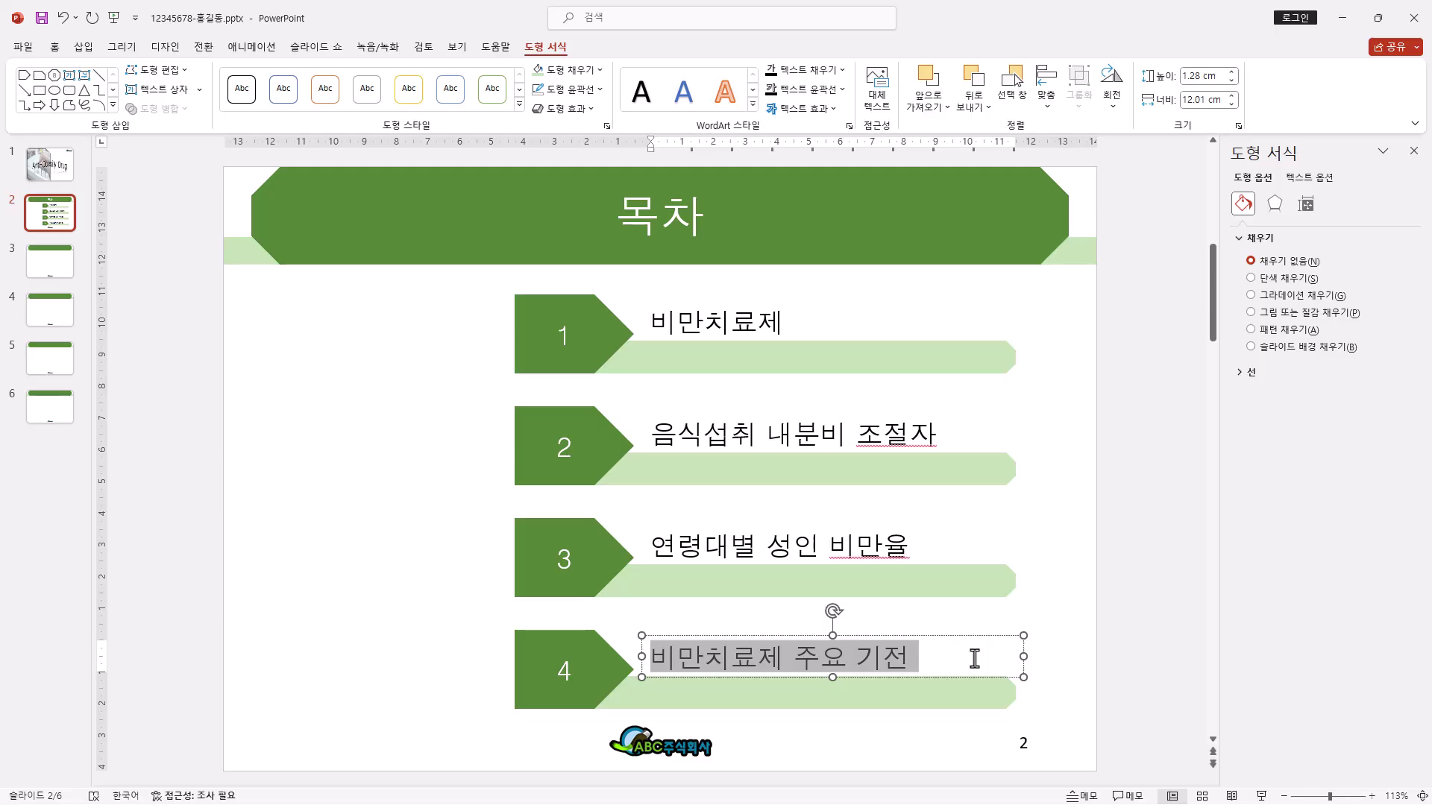
{"action": "left_click", "coordinate": [941, 637]}
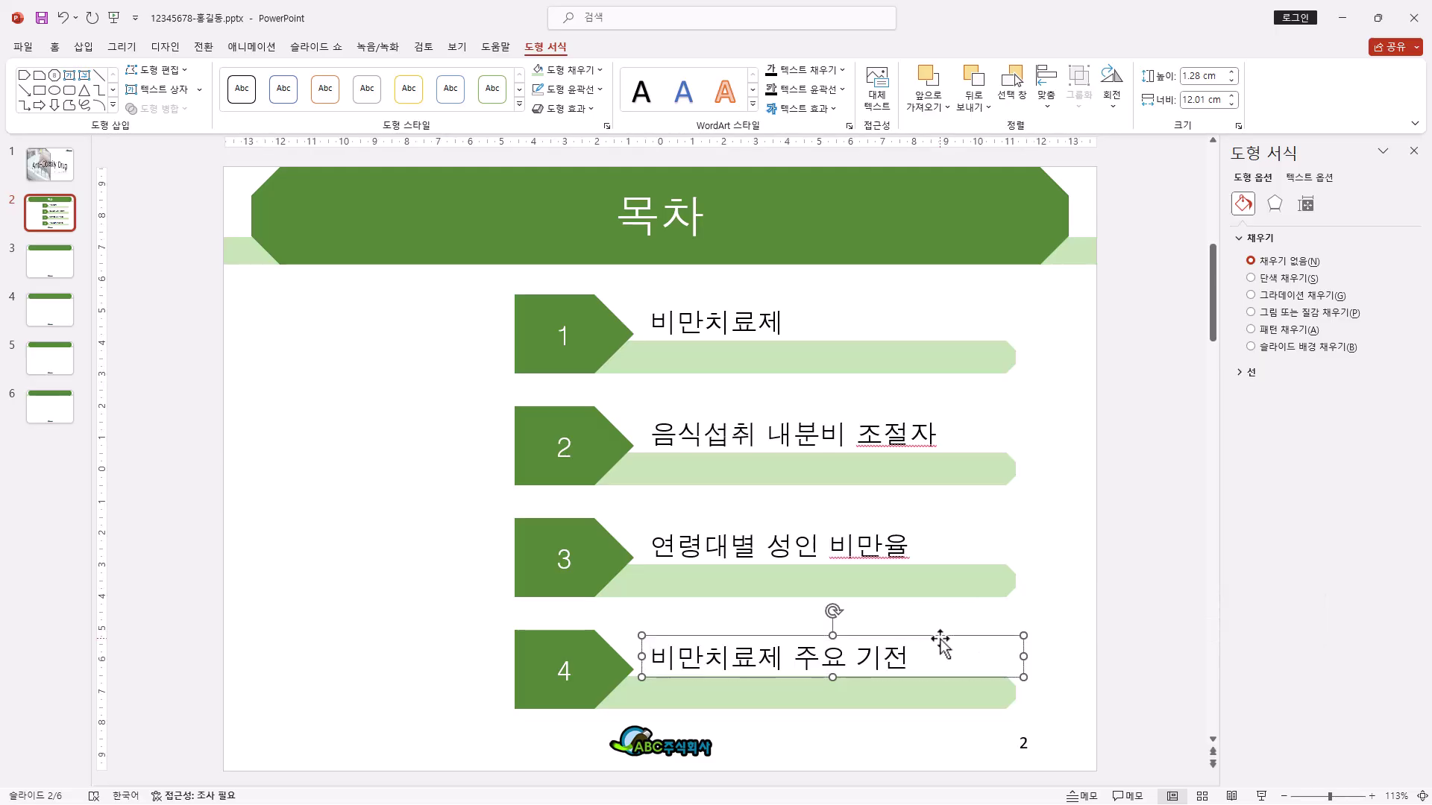
{"action": "left_click", "coordinate": [657, 658]}
{"action": "left_click_drag", "start_coordinate": [680, 659], "coordinate": [923, 662]}
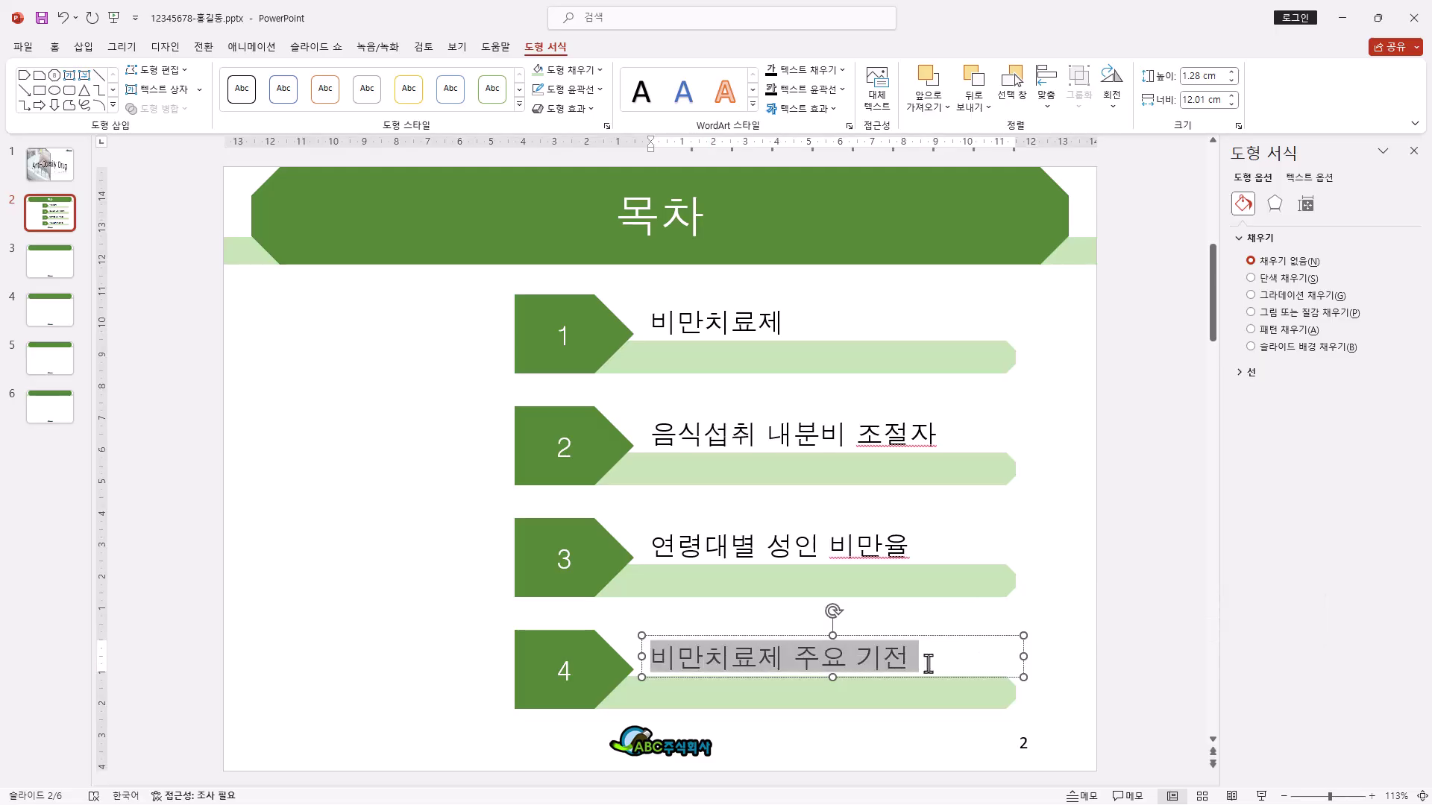
{"action": "right_click", "coordinate": [824, 666]}
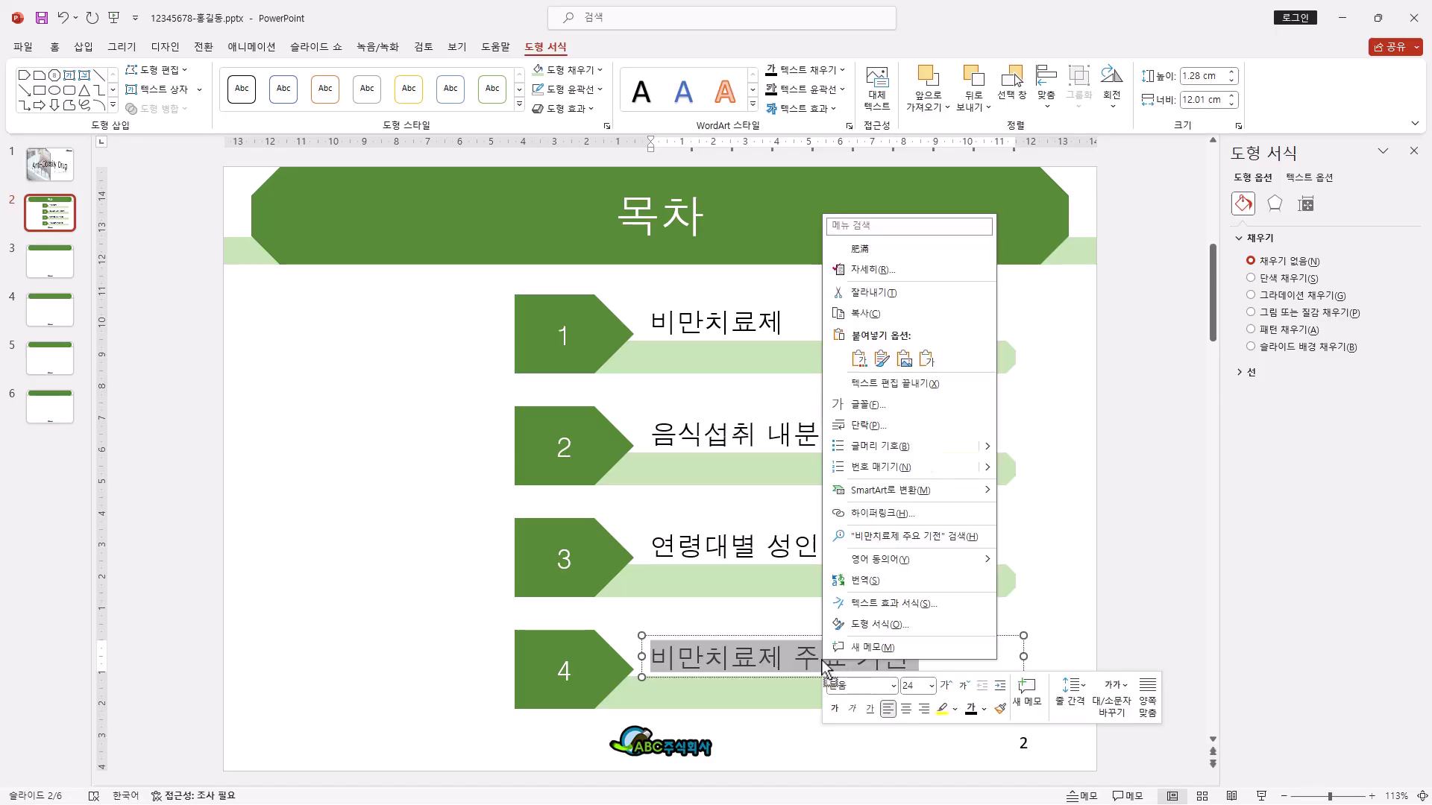
{"action": "left_click", "coordinate": [897, 515]}
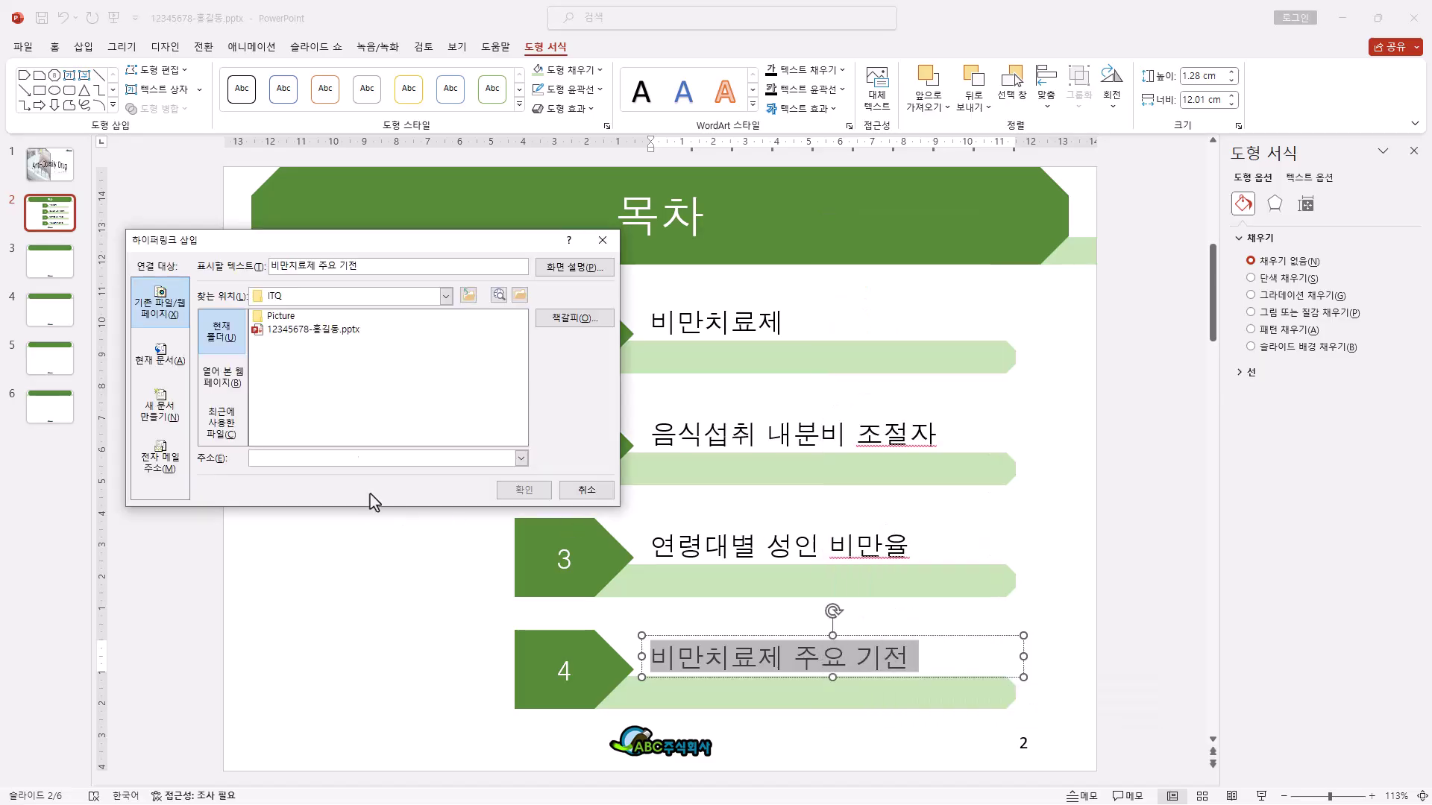
{"action": "left_click", "coordinate": [162, 356]}
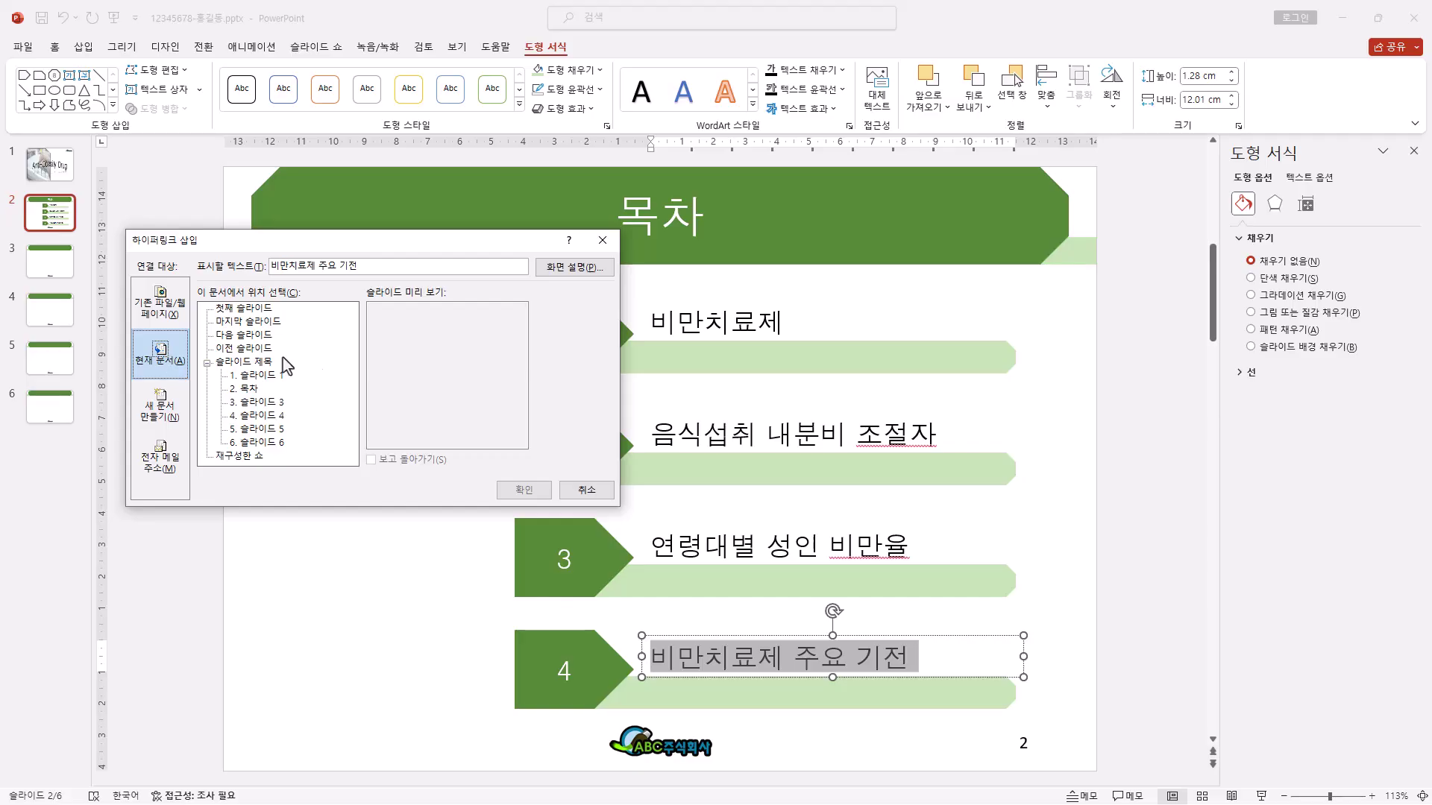
{"action": "left_click", "coordinate": [275, 442]}
{"action": "left_click", "coordinate": [526, 493]}
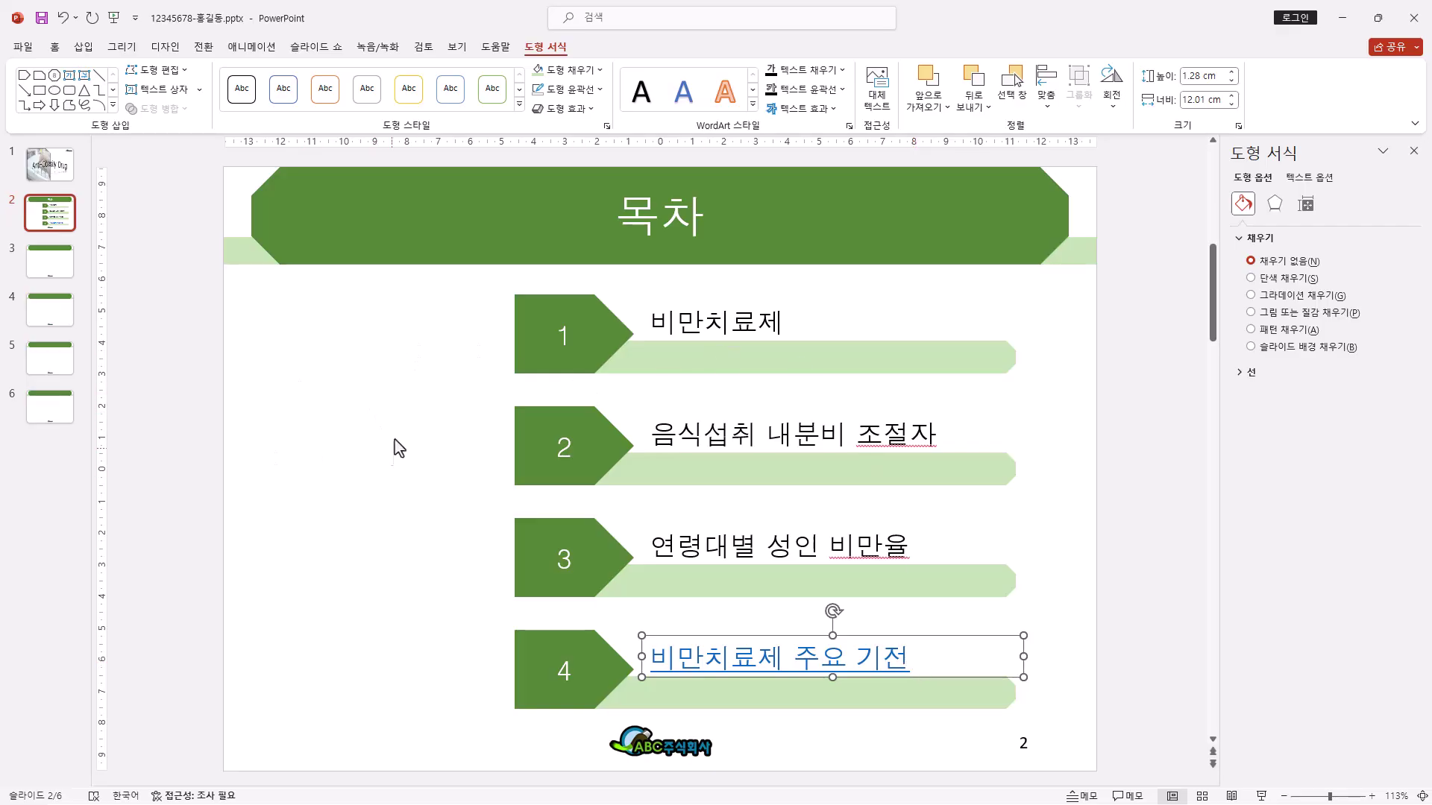
Step: Insert the picture 그림5.JPG from the ITQ Picture folder on the 목차 slide
{"action": "left_click", "coordinate": [83, 48]}
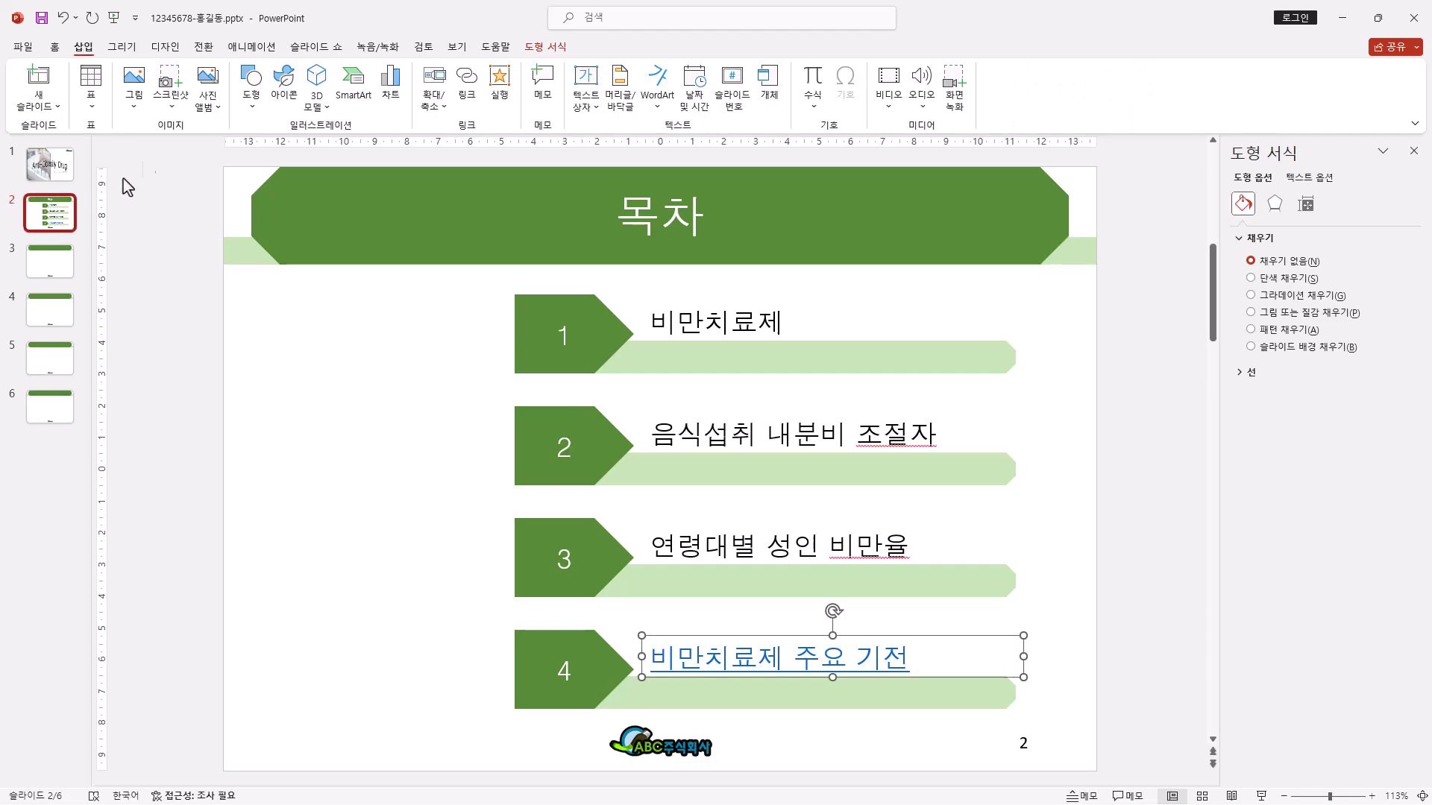
{"action": "left_click", "coordinate": [135, 86]}
{"action": "left_click", "coordinate": [196, 153]}
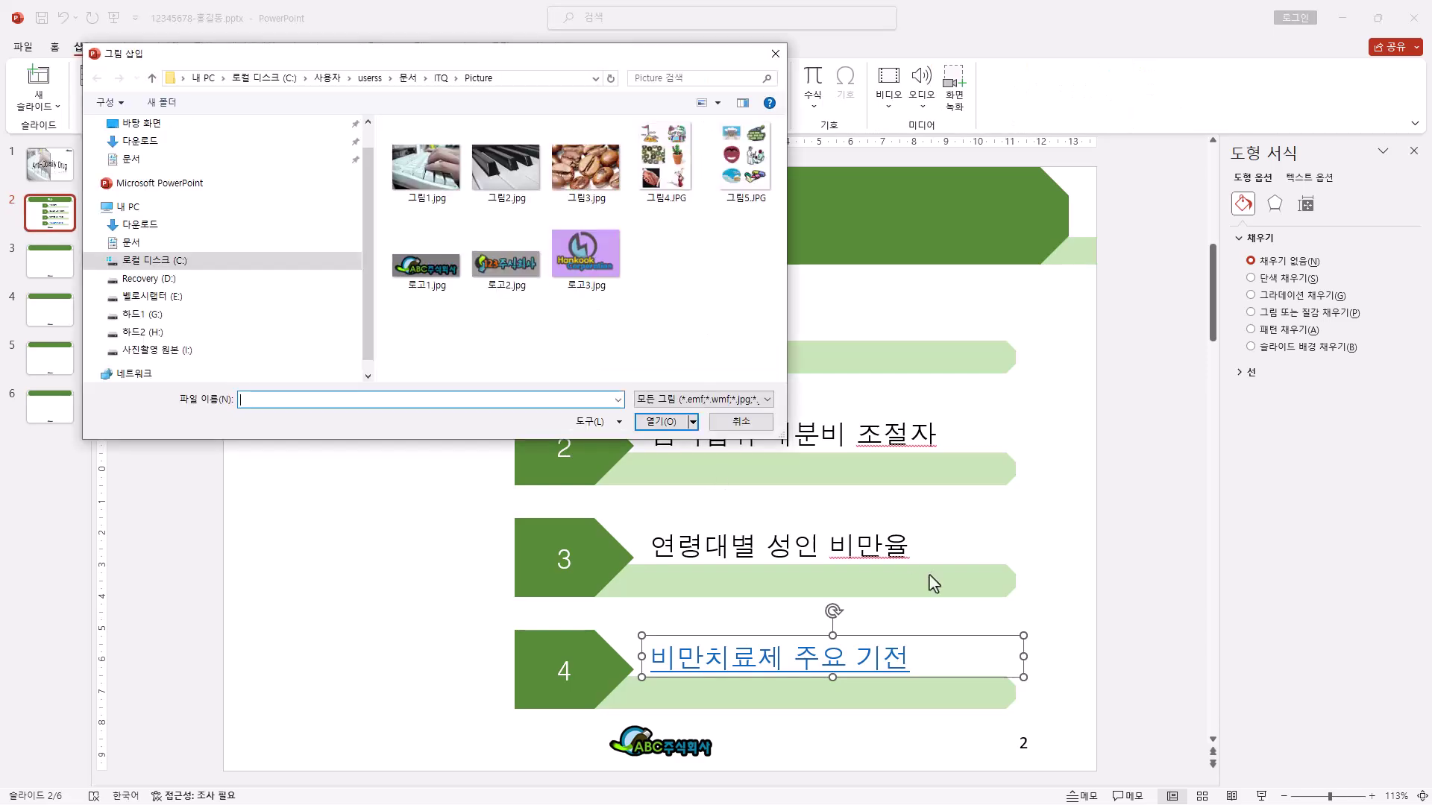
{"action": "left_click", "coordinate": [744, 161]}
{"action": "left_click", "coordinate": [661, 422]}
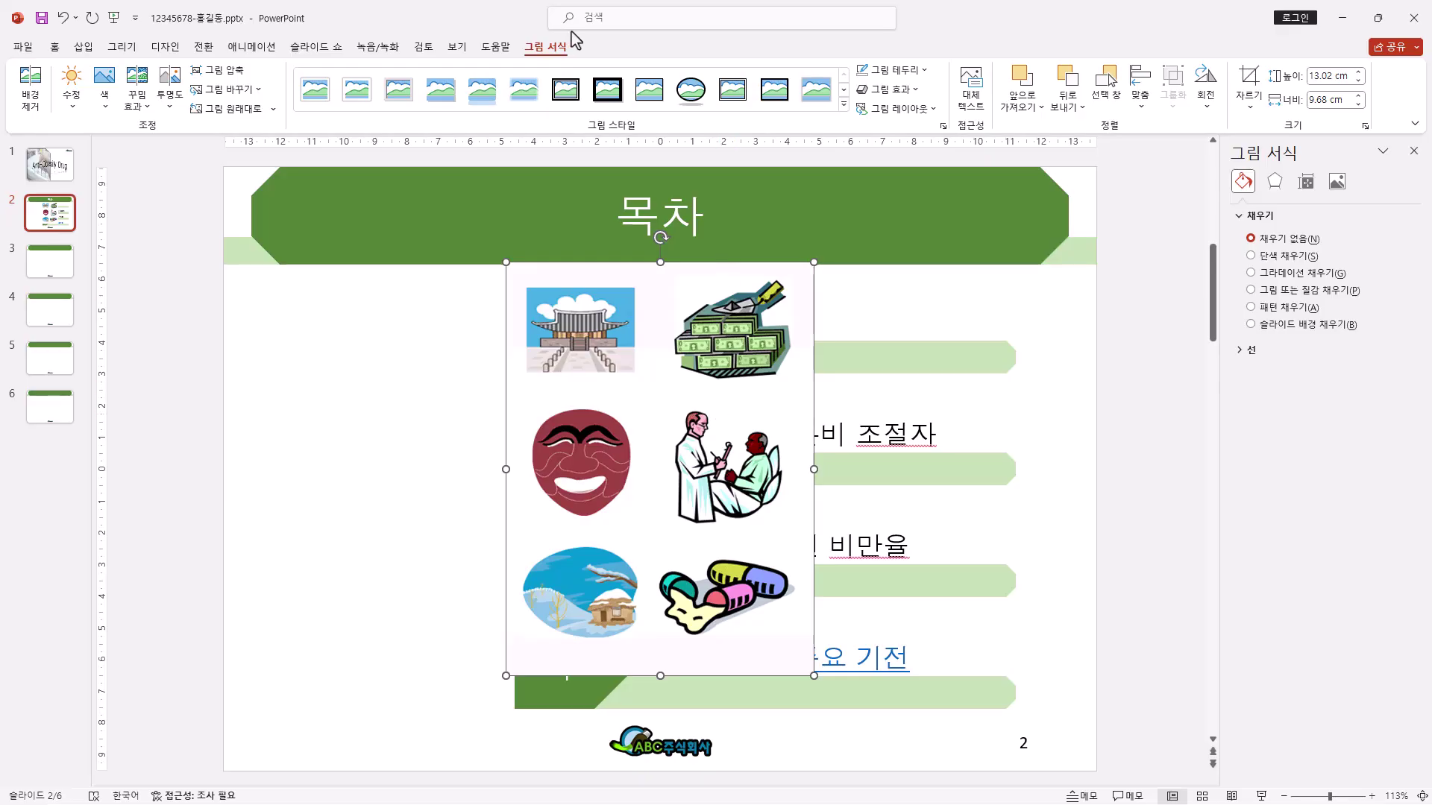
Step: Crop the picture to the doctor and patient, about 4.27 × 4.12 cm, and move it to the left of items 1 and 2
{"action": "left_click", "coordinate": [1250, 82]}
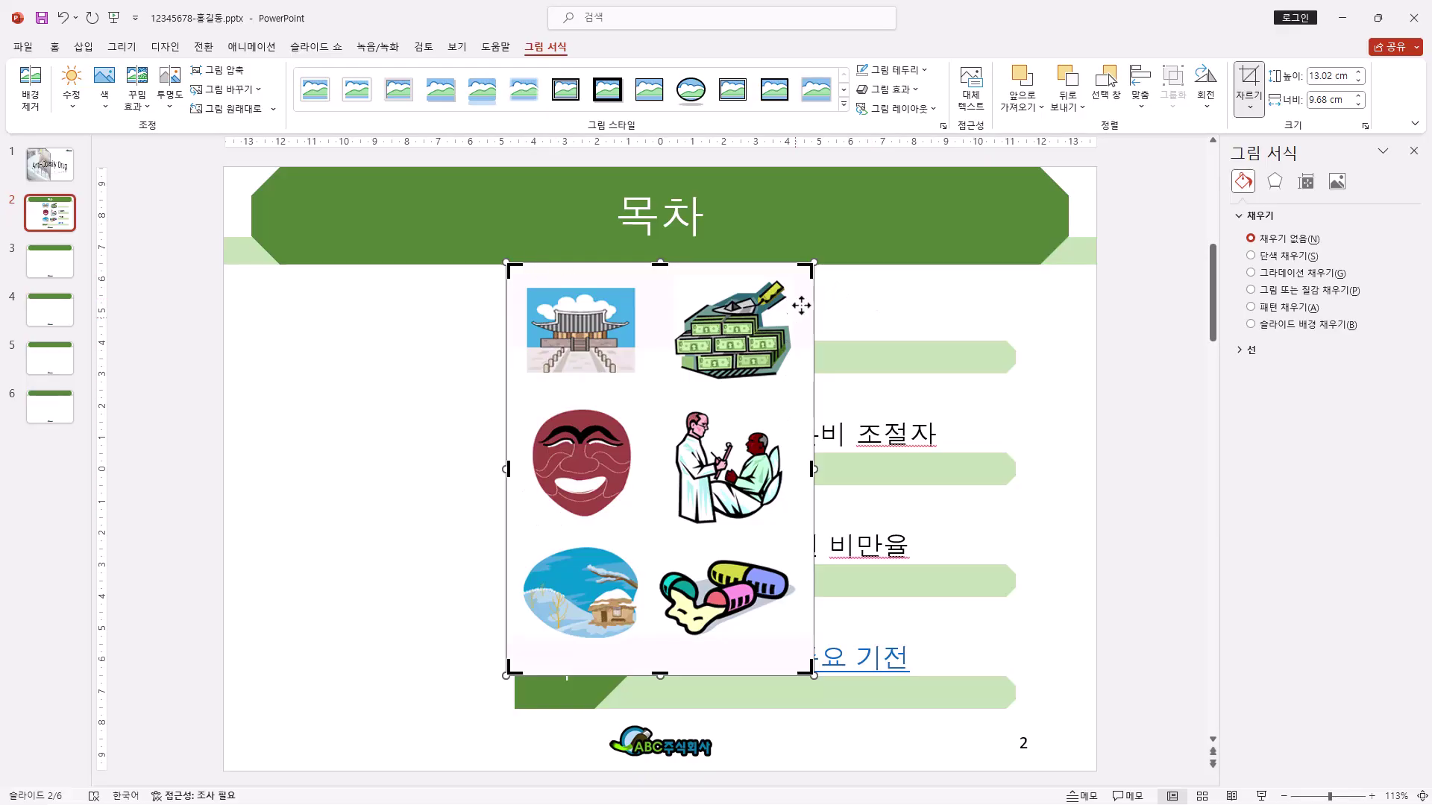
{"action": "left_click_drag", "start_coordinate": [806, 284], "coordinate": [783, 420]}
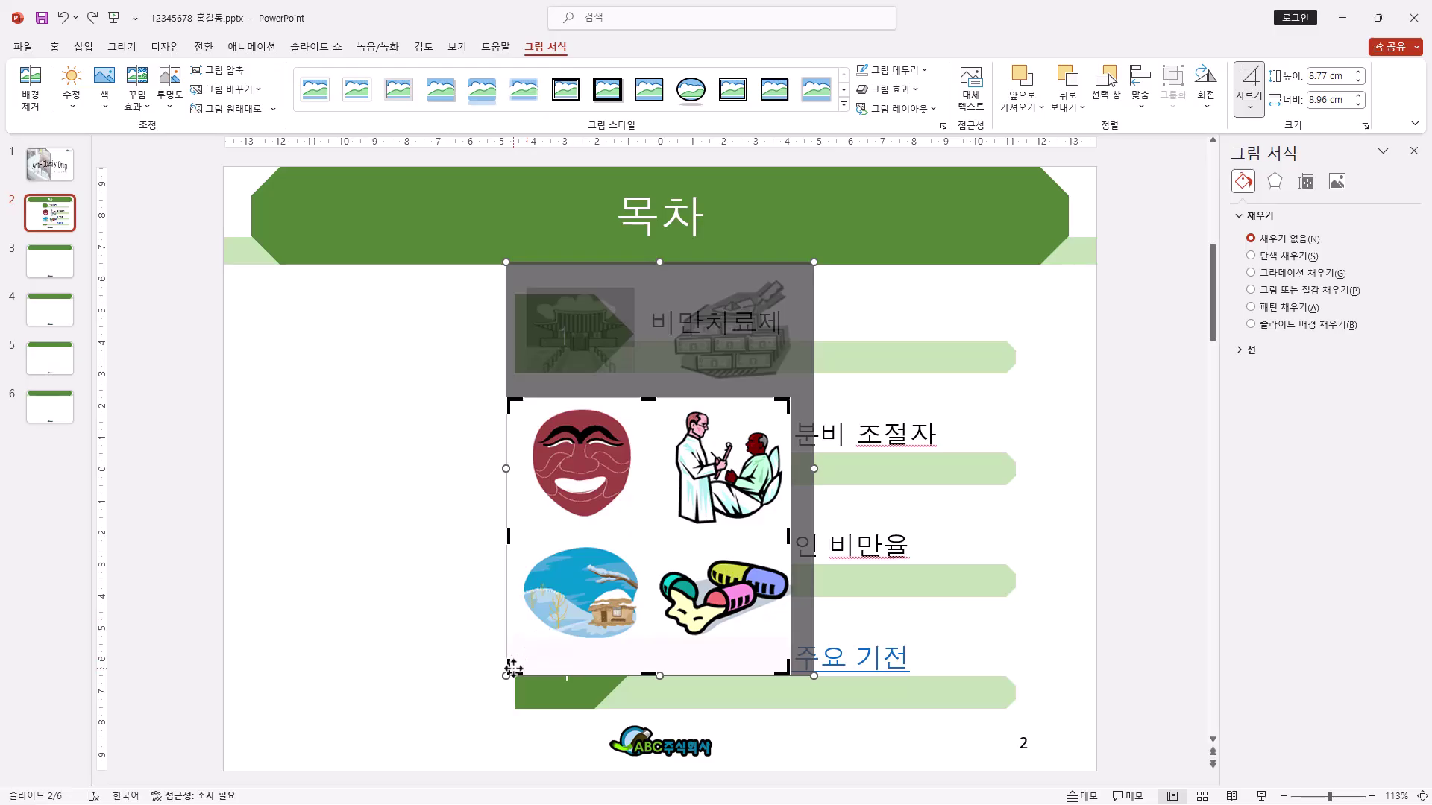
{"action": "left_click_drag", "start_coordinate": [514, 666], "coordinate": [662, 528]}
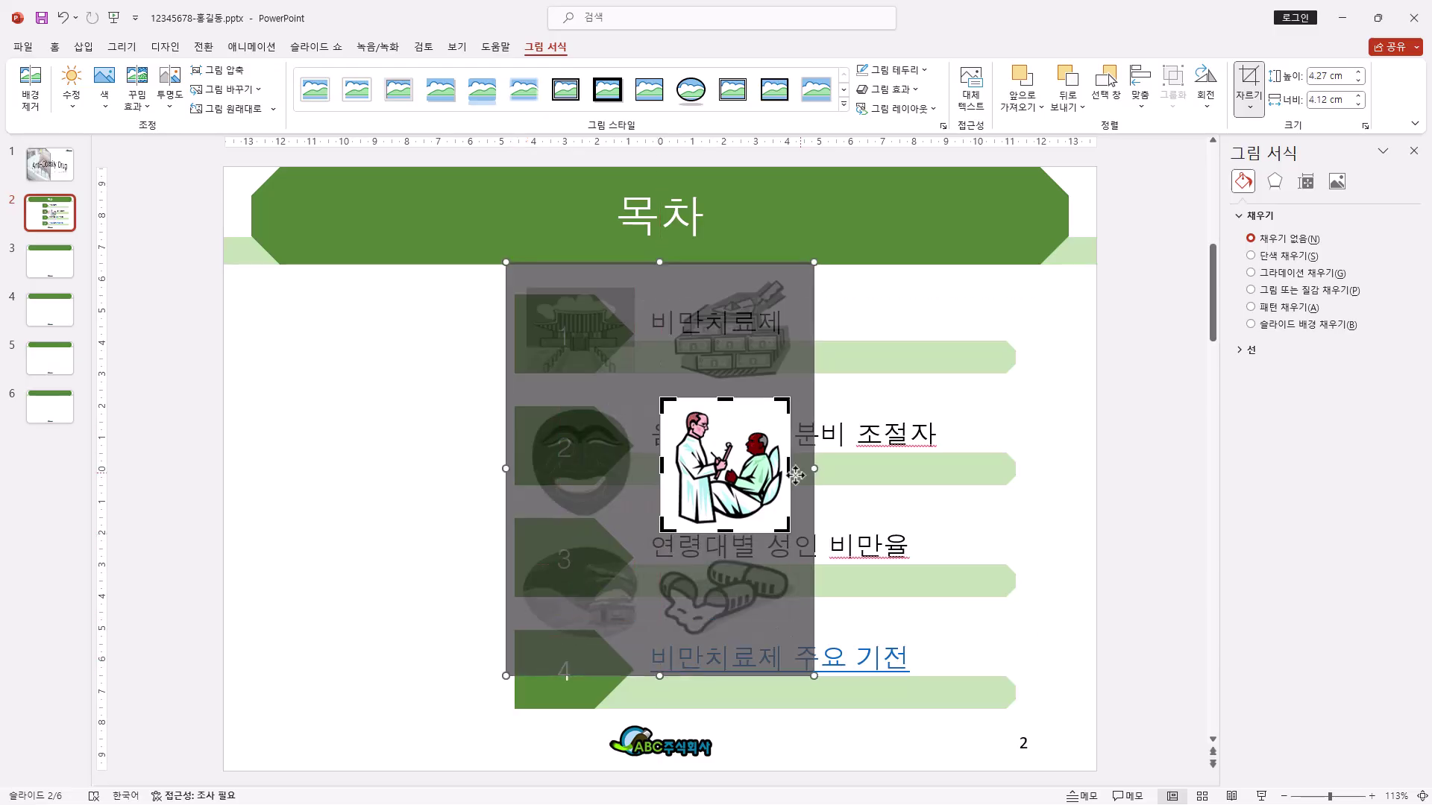
{"action": "left_click", "coordinate": [1048, 471]}
{"action": "left_click", "coordinate": [768, 486]}
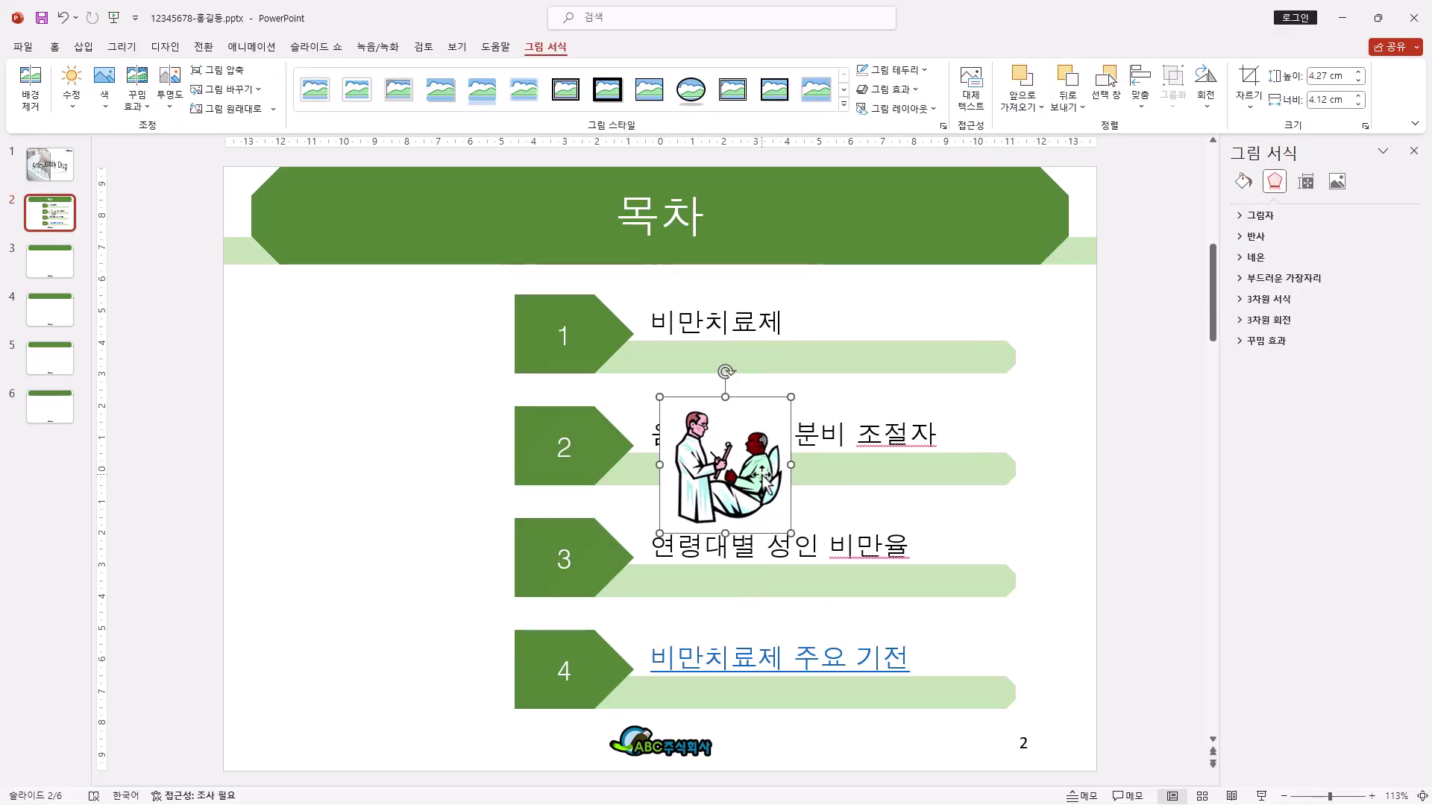
{"action": "left_click_drag", "start_coordinate": [761, 471], "coordinate": [412, 366]}
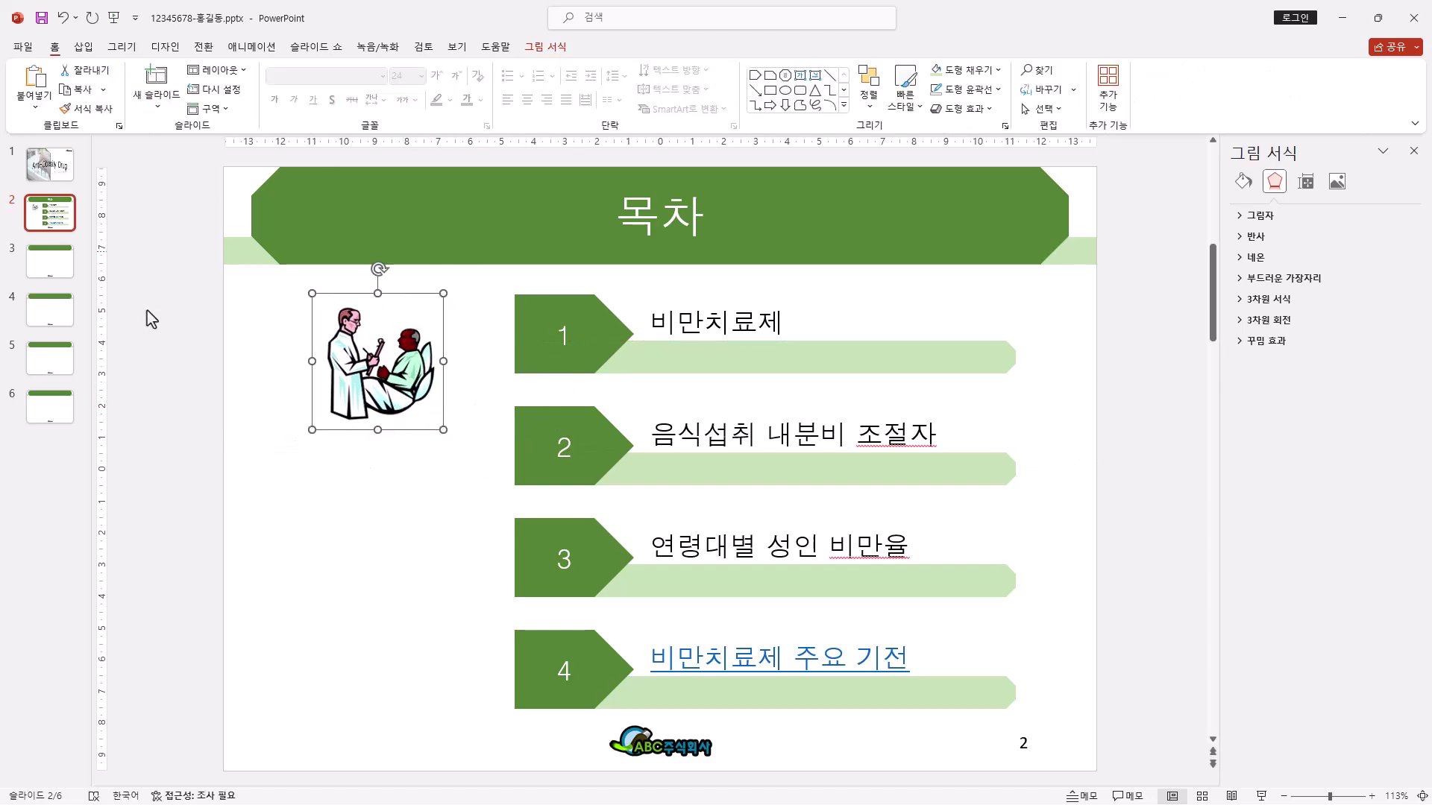
Step: Enter "1. 비만치료제" as the title of slide 3
{"action": "left_click", "coordinate": [59, 270]}
{"action": "left_click", "coordinate": [673, 241]}
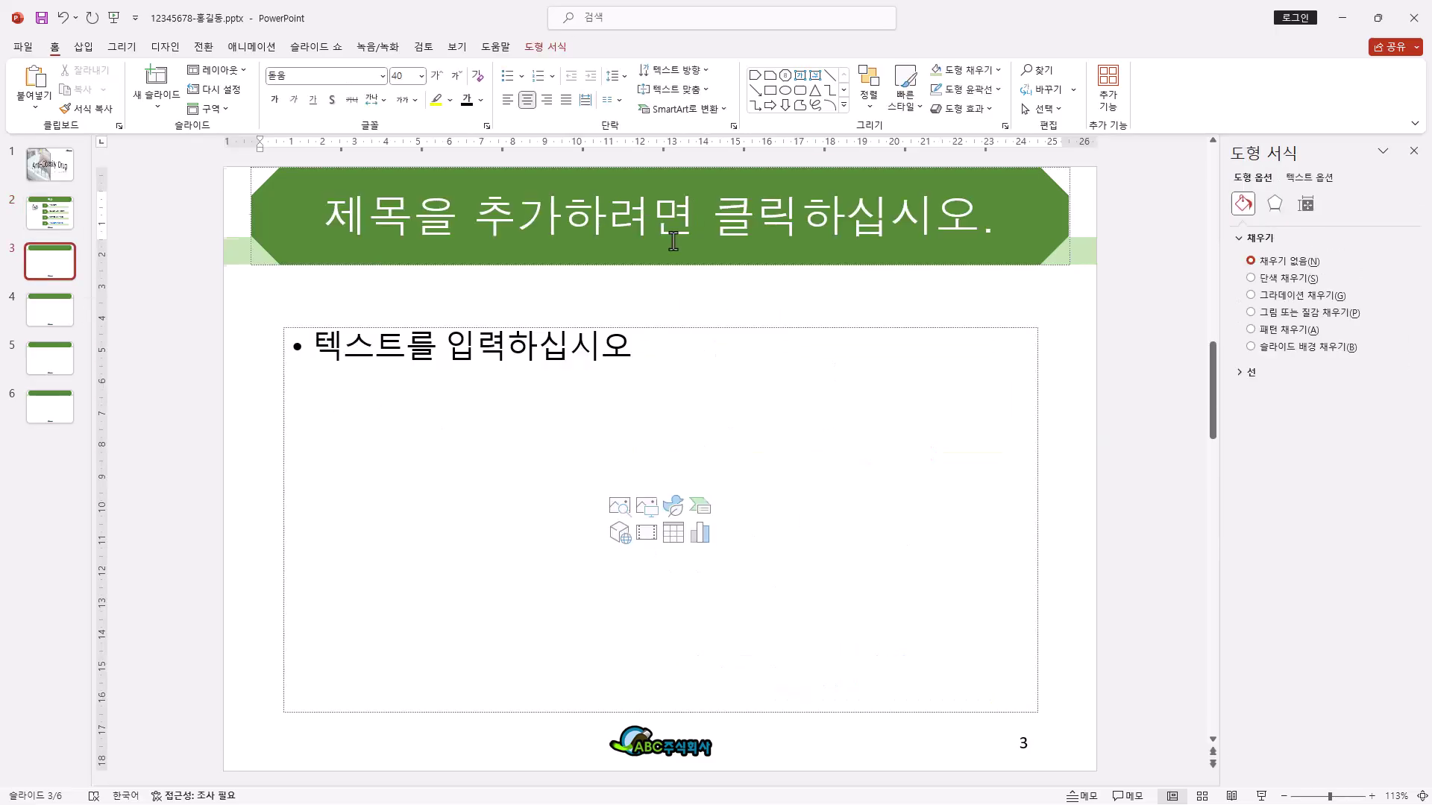
{"action": "type", "text": "1. 비만치료제"}
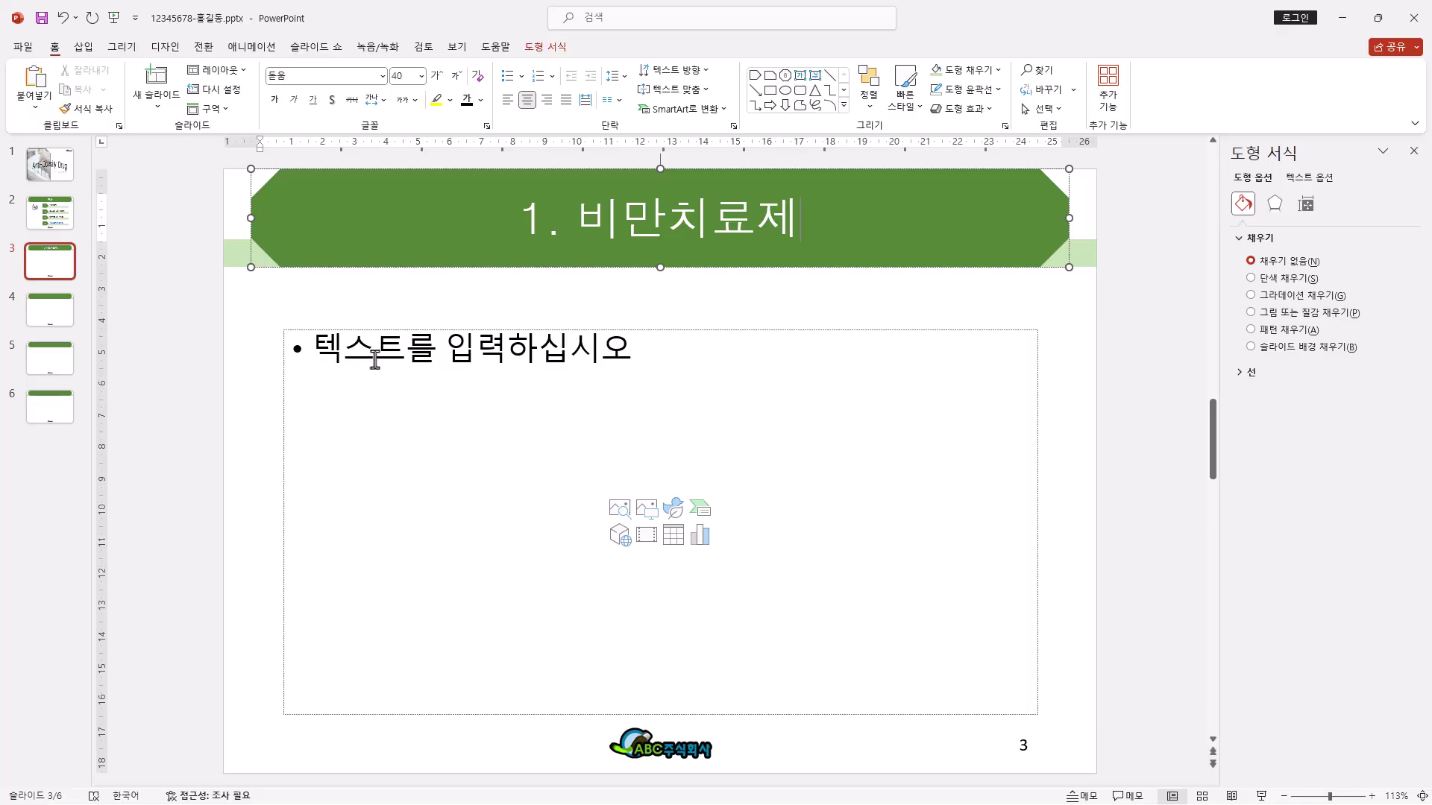
Step: Enter the body bullet "Anti-Obesity Drugs" with the sub-bullet "With the rise in obesity and groundbreaking treatments, the weight-loss drug market is gaining prominence"
{"action": "left_click", "coordinate": [322, 349]}
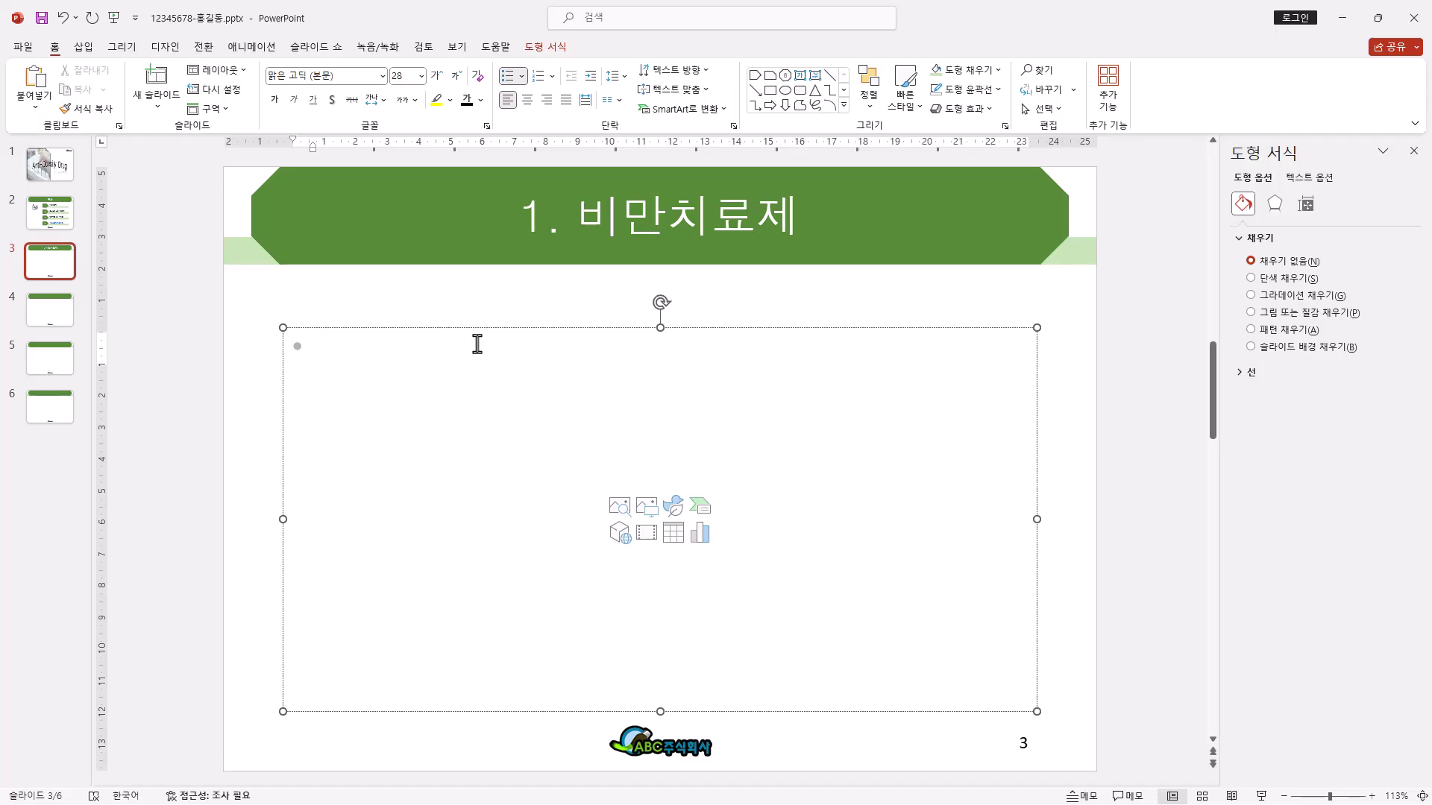
{"action": "type", "text": "Anti-Obesity Drugs"}
{"action": "key", "text": "Return"}
{"action": "key", "text": "Tab"}
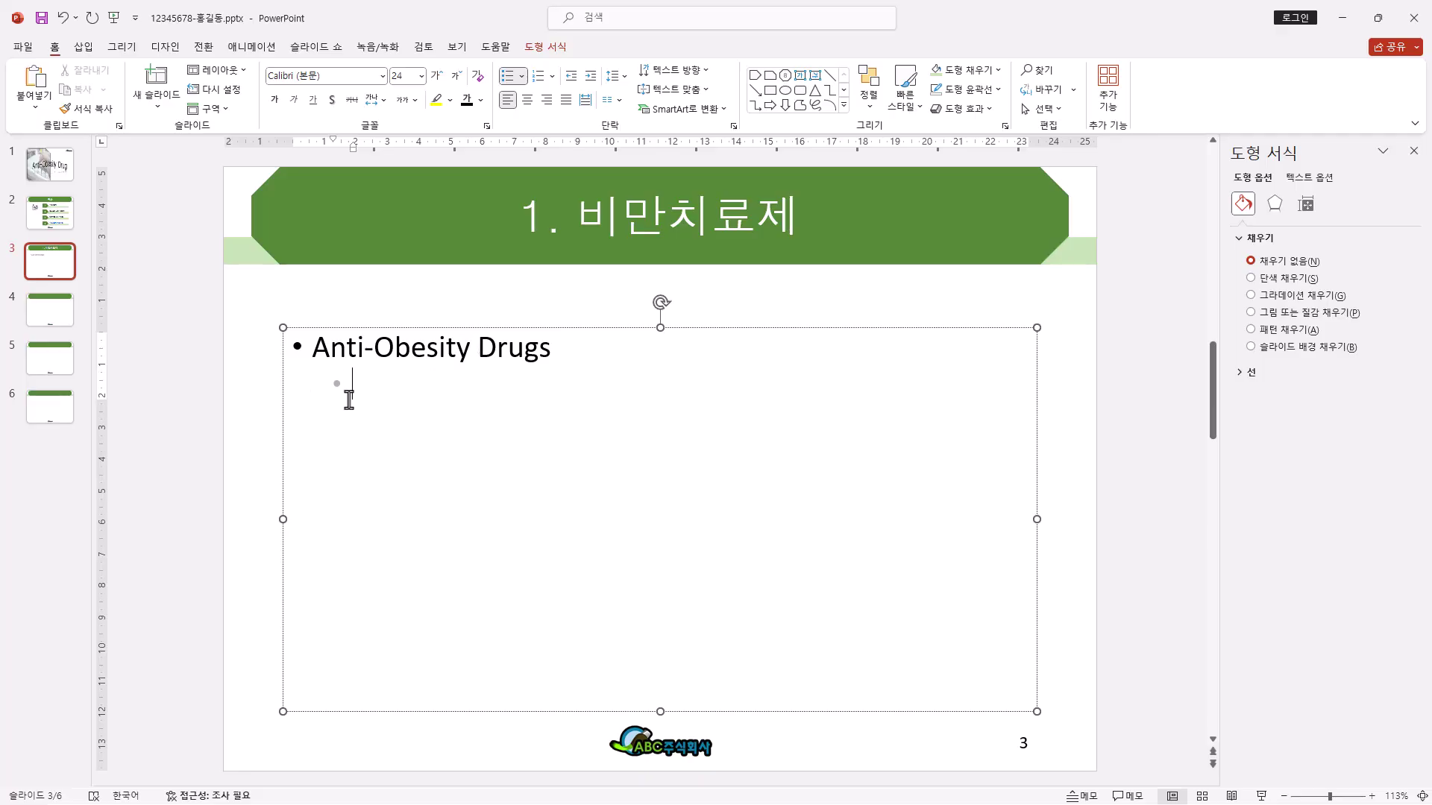
{"action": "key", "text": "Hangul"}
{"action": "type", "text": "With the rise in obesity and groundbreaking treatments, the weight-loss drug market is gaining prominence"}
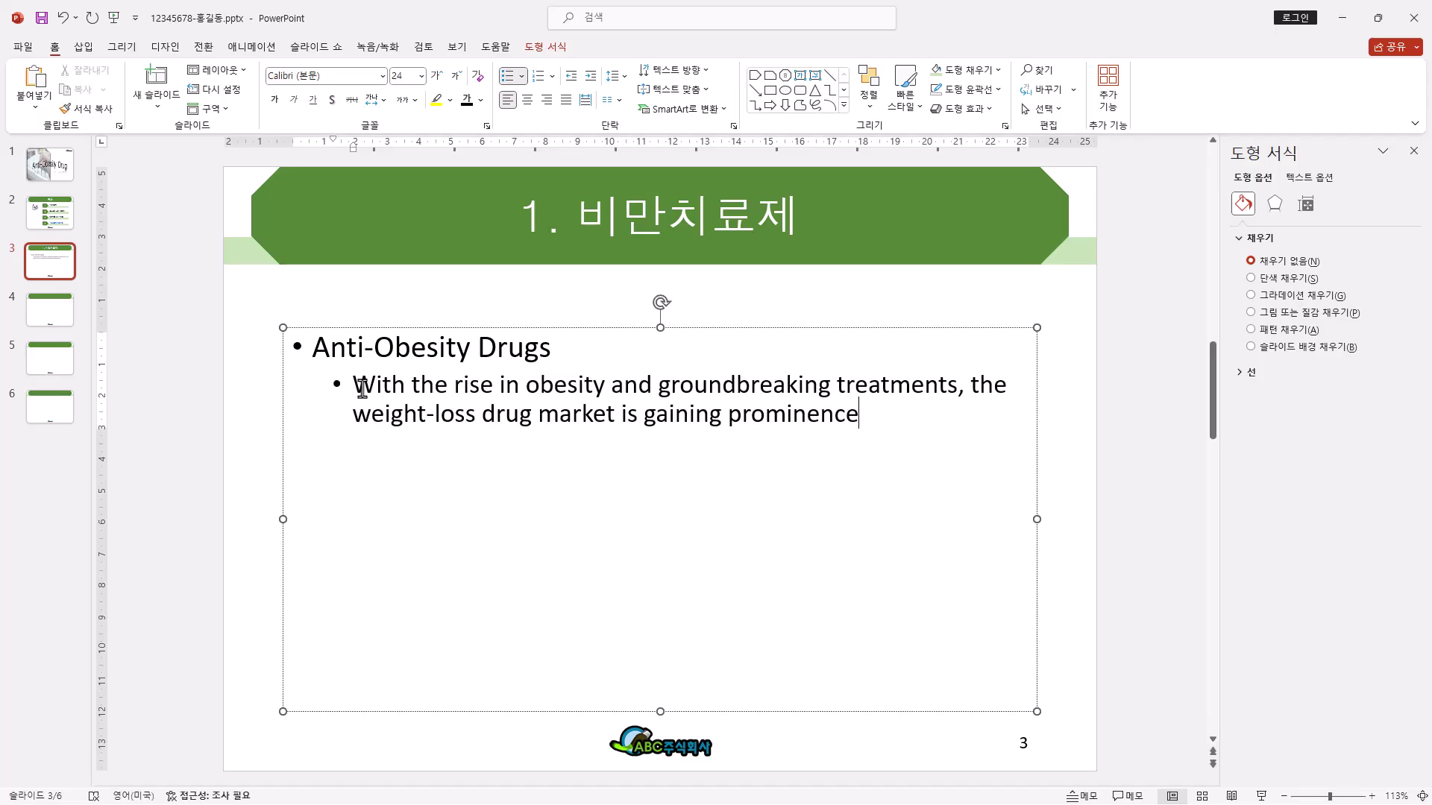
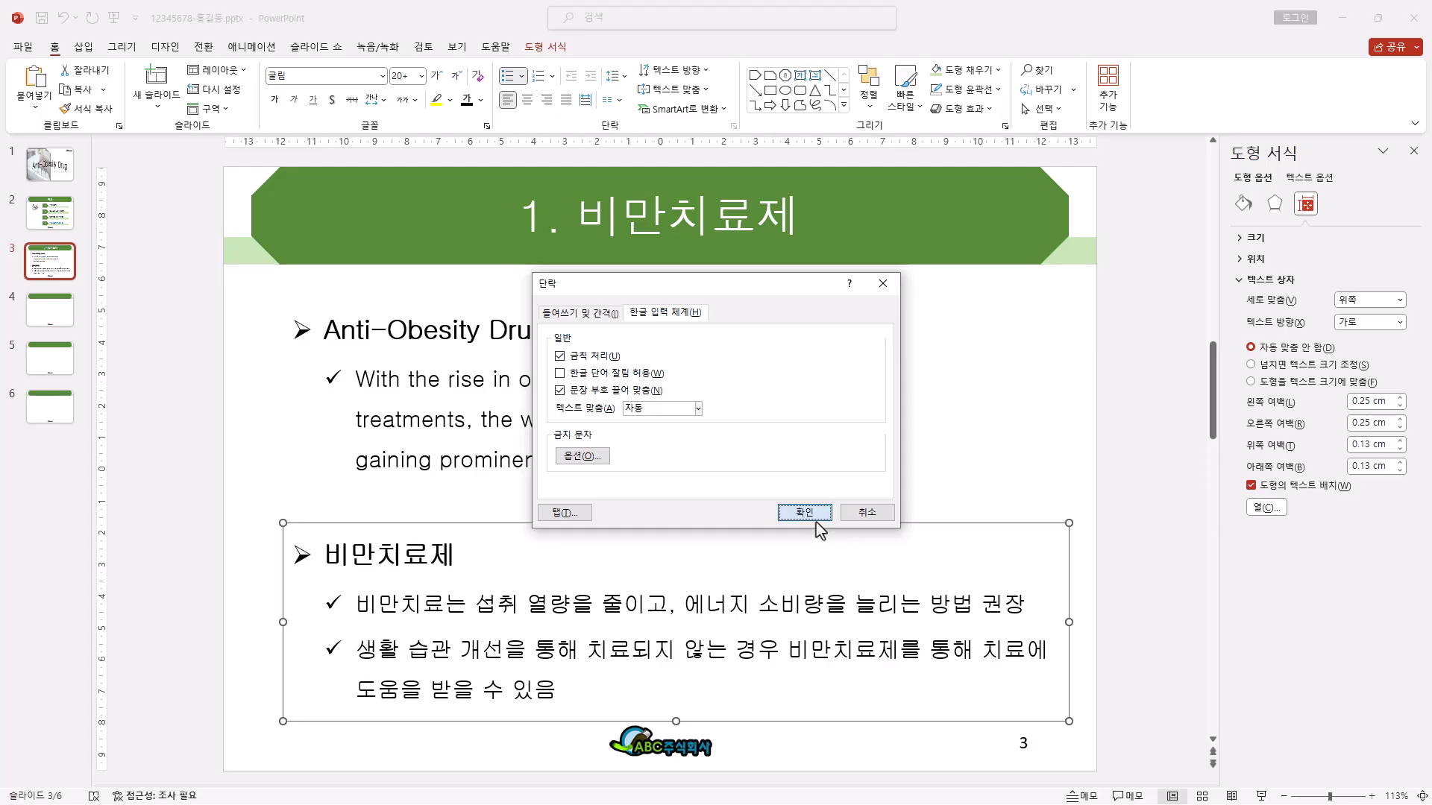
Step: Narrow the Korean 비만치료제 text box from its right edge so the second sub-bullet wraps after "통해"
{"action": "left_click_drag", "start_coordinate": [1069, 622], "coordinate": [1037, 620]}
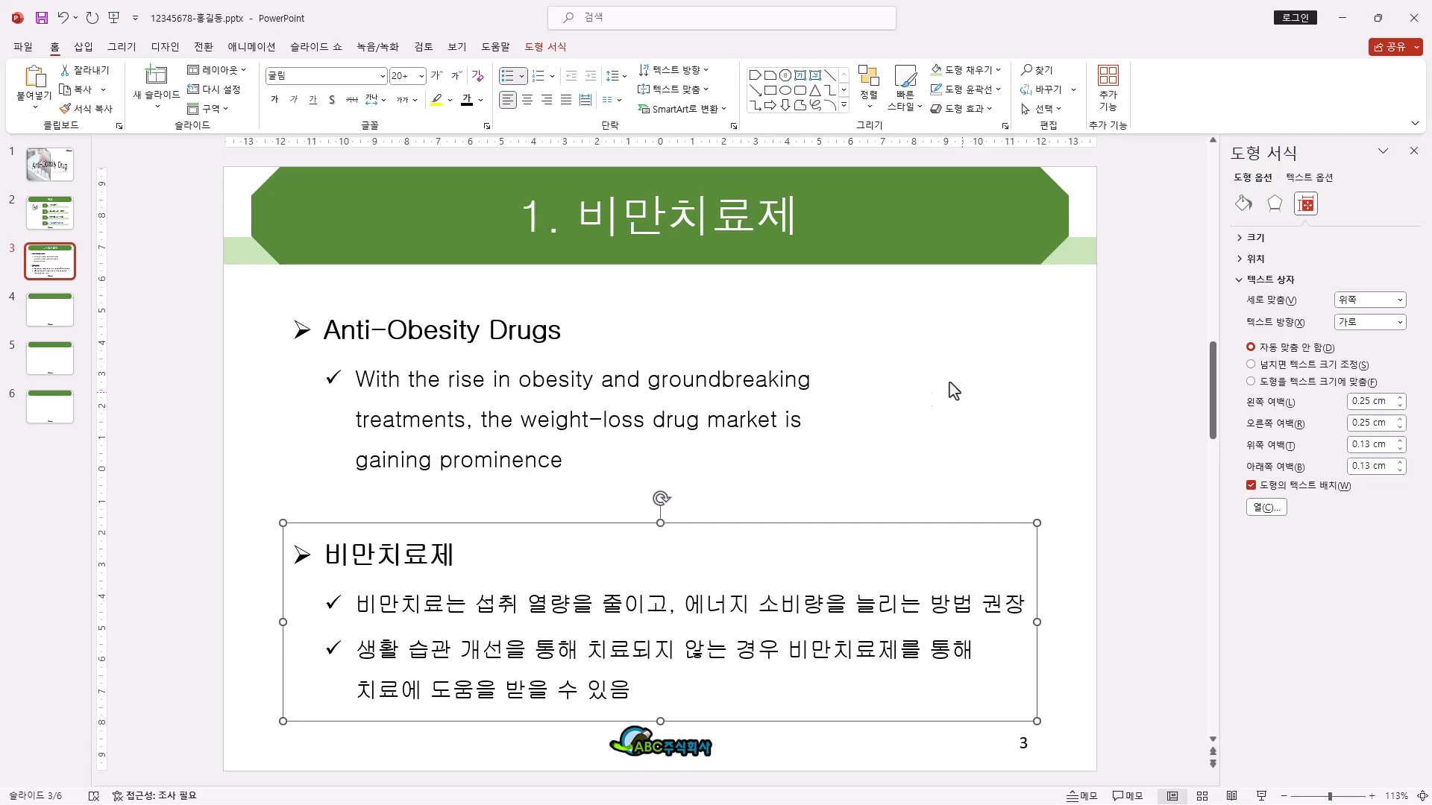
Step: Insert the video 동영상.wmv, size it to about 3.82 × 4.97 cm and place it beside the Anti-Obesity Drugs paragraph
{"action": "left_click", "coordinate": [83, 47]}
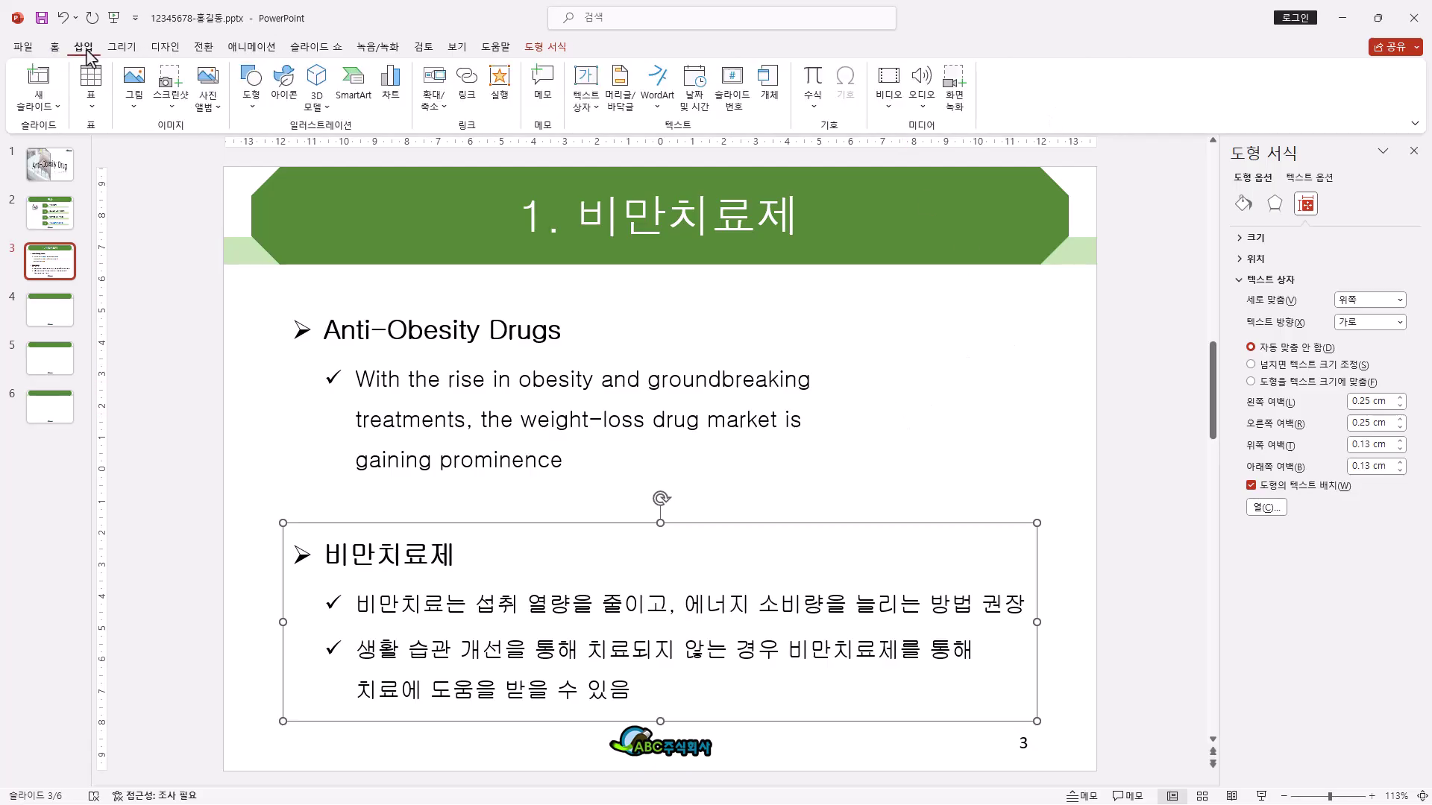
{"action": "left_click", "coordinate": [895, 111]}
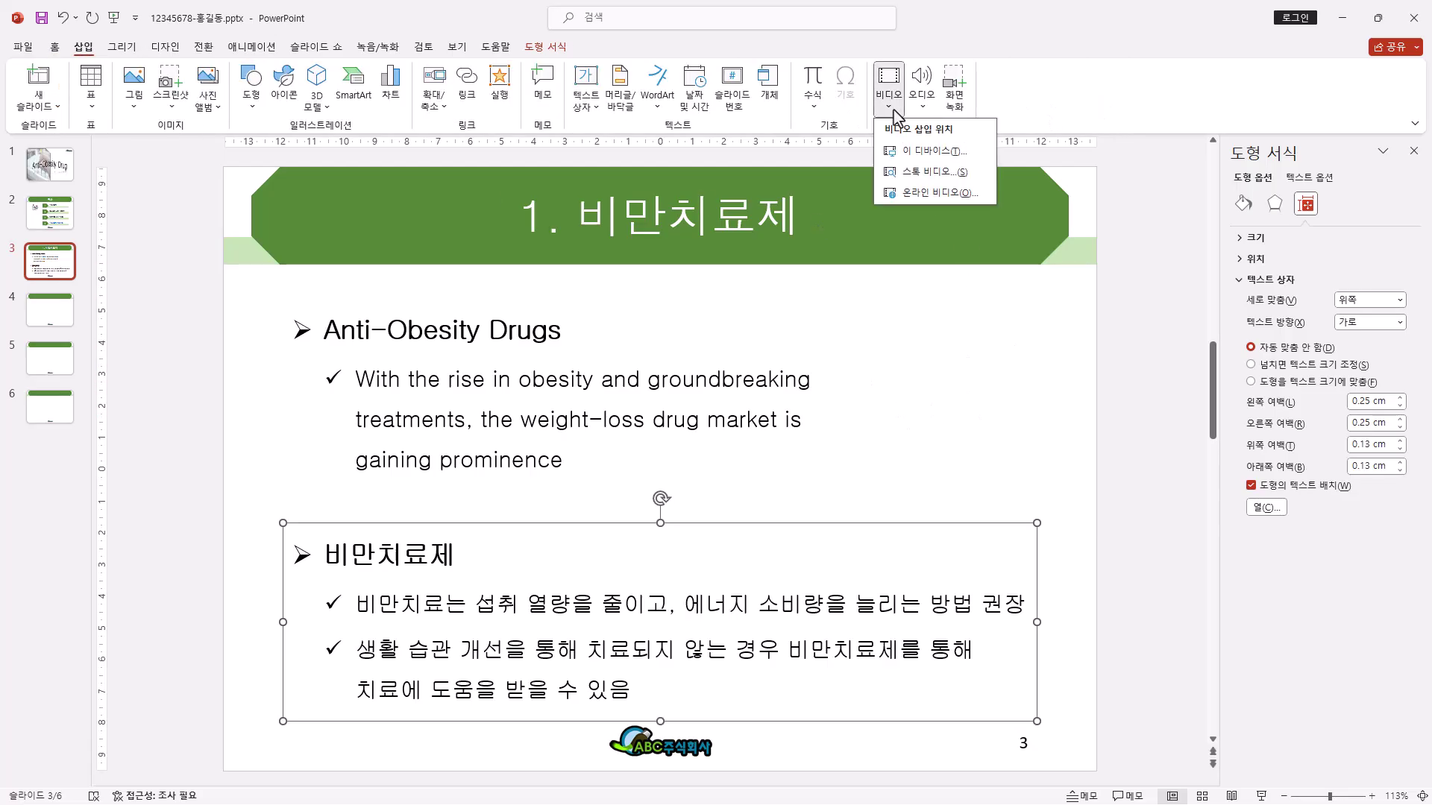
{"action": "left_click", "coordinate": [924, 153]}
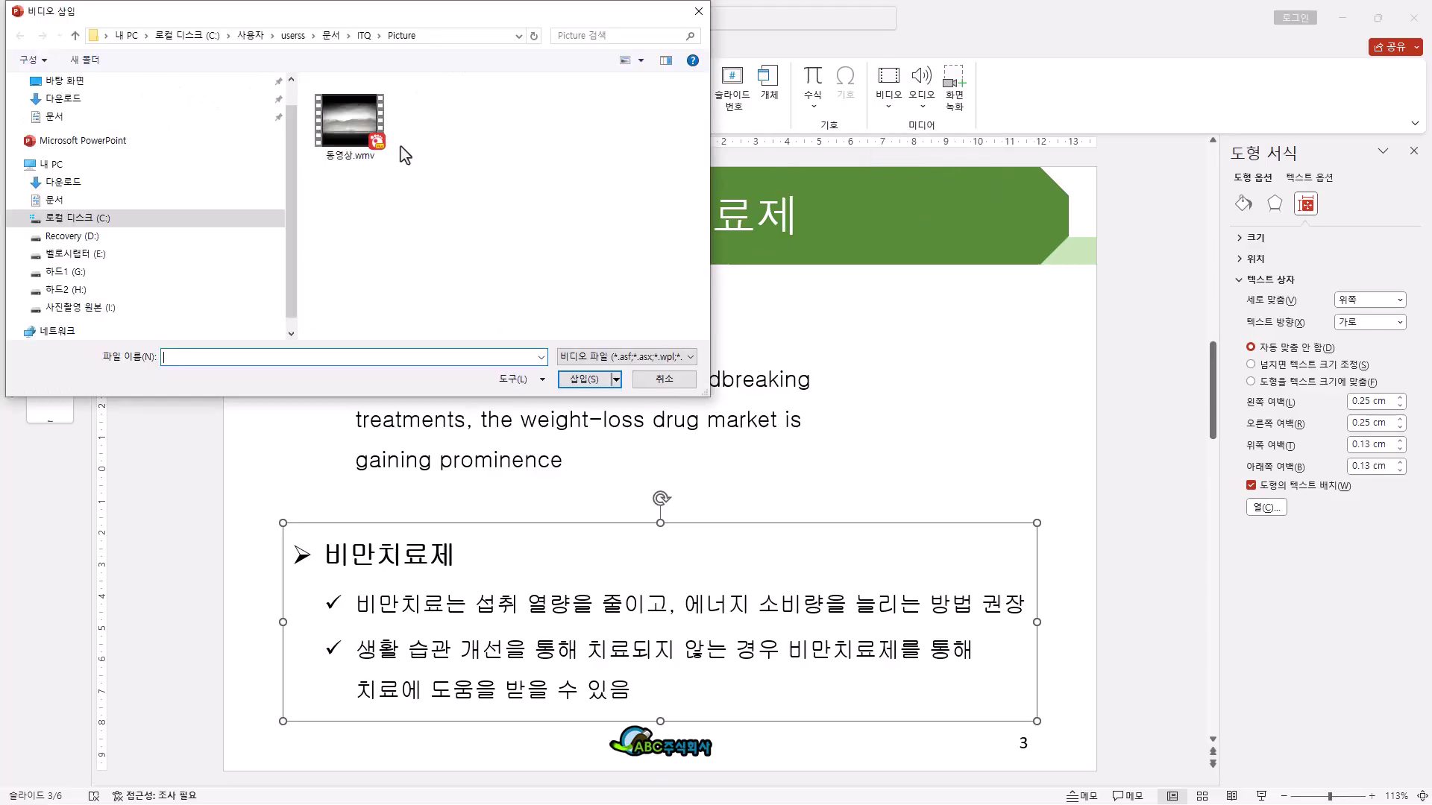
{"action": "left_click", "coordinate": [356, 138]}
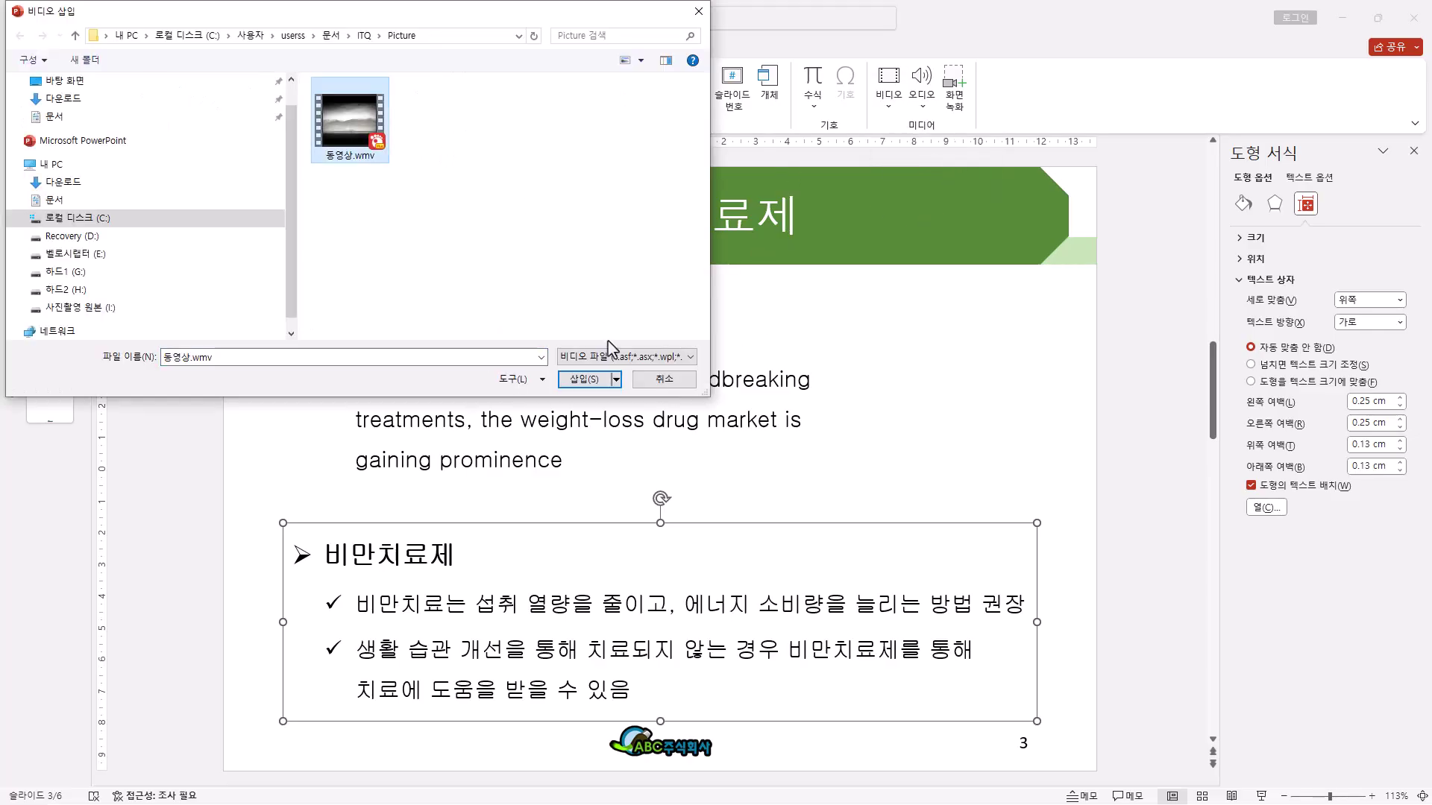
{"action": "left_click", "coordinate": [584, 379]}
{"action": "left_click_drag", "start_coordinate": [638, 480], "coordinate": [941, 419]}
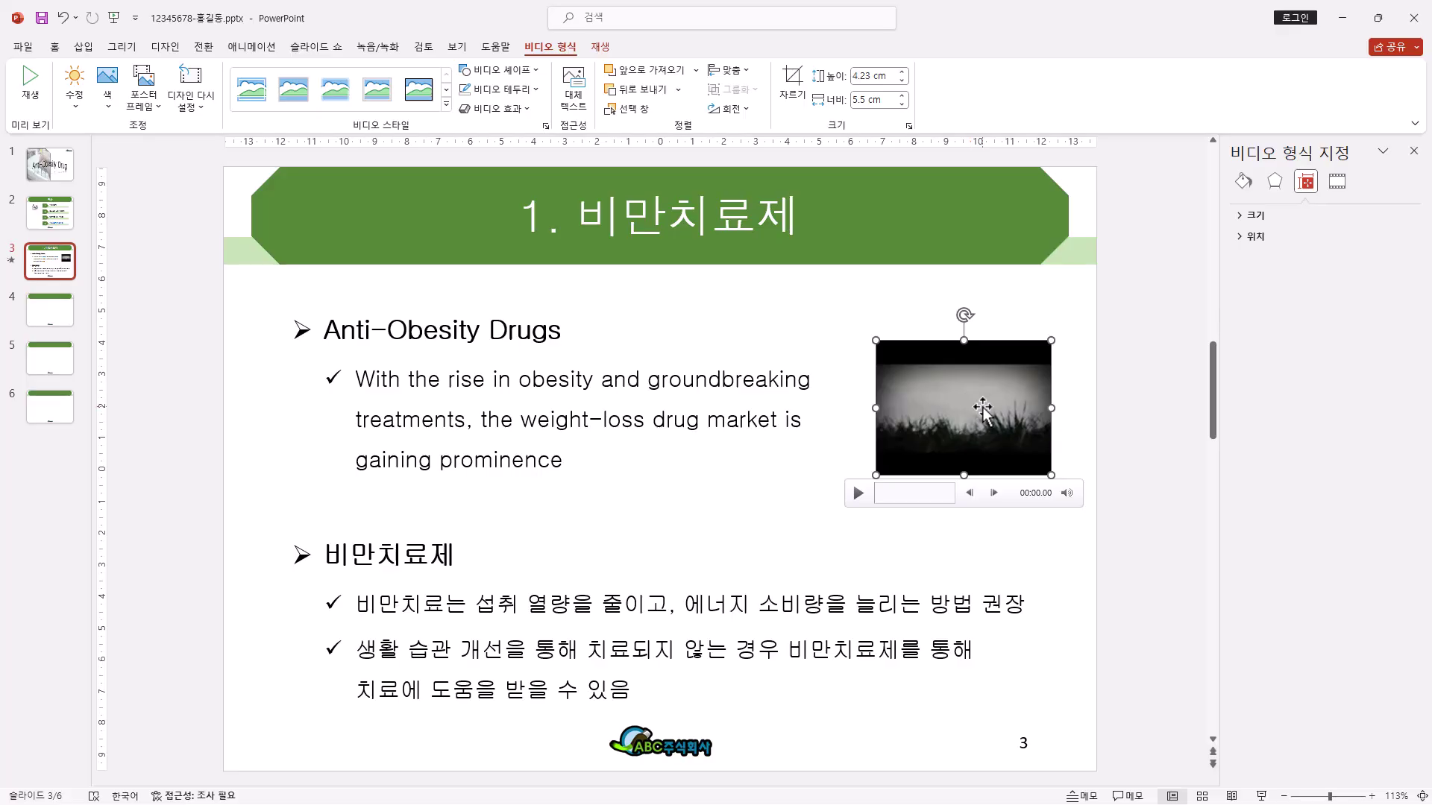
{"action": "key", "text": "ctrl+z"}
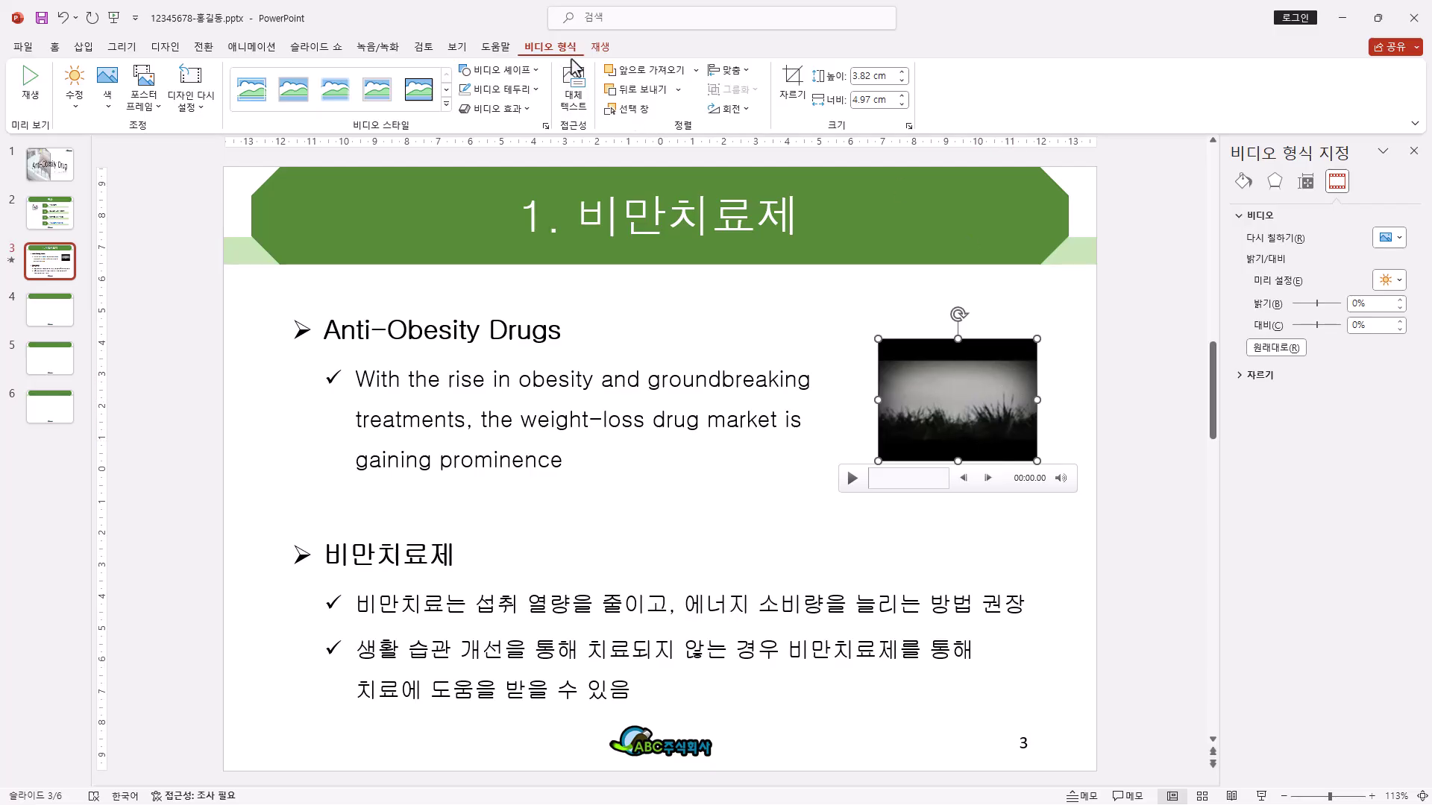
Step: Set the video to start automatically (자동 실행) and repeat (반복 재생), and save the presentation
{"action": "left_click", "coordinate": [601, 47]}
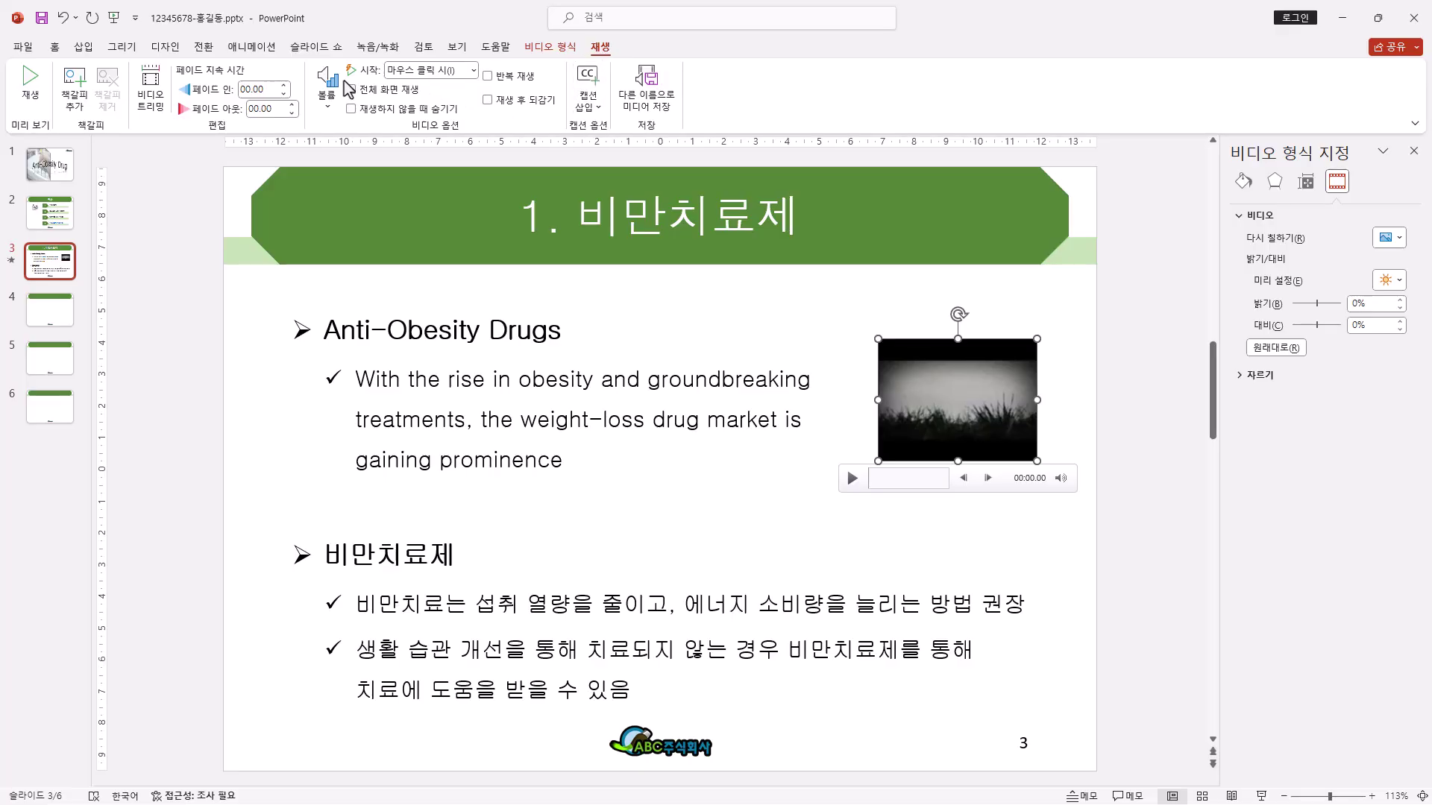
{"action": "left_click", "coordinate": [475, 71]}
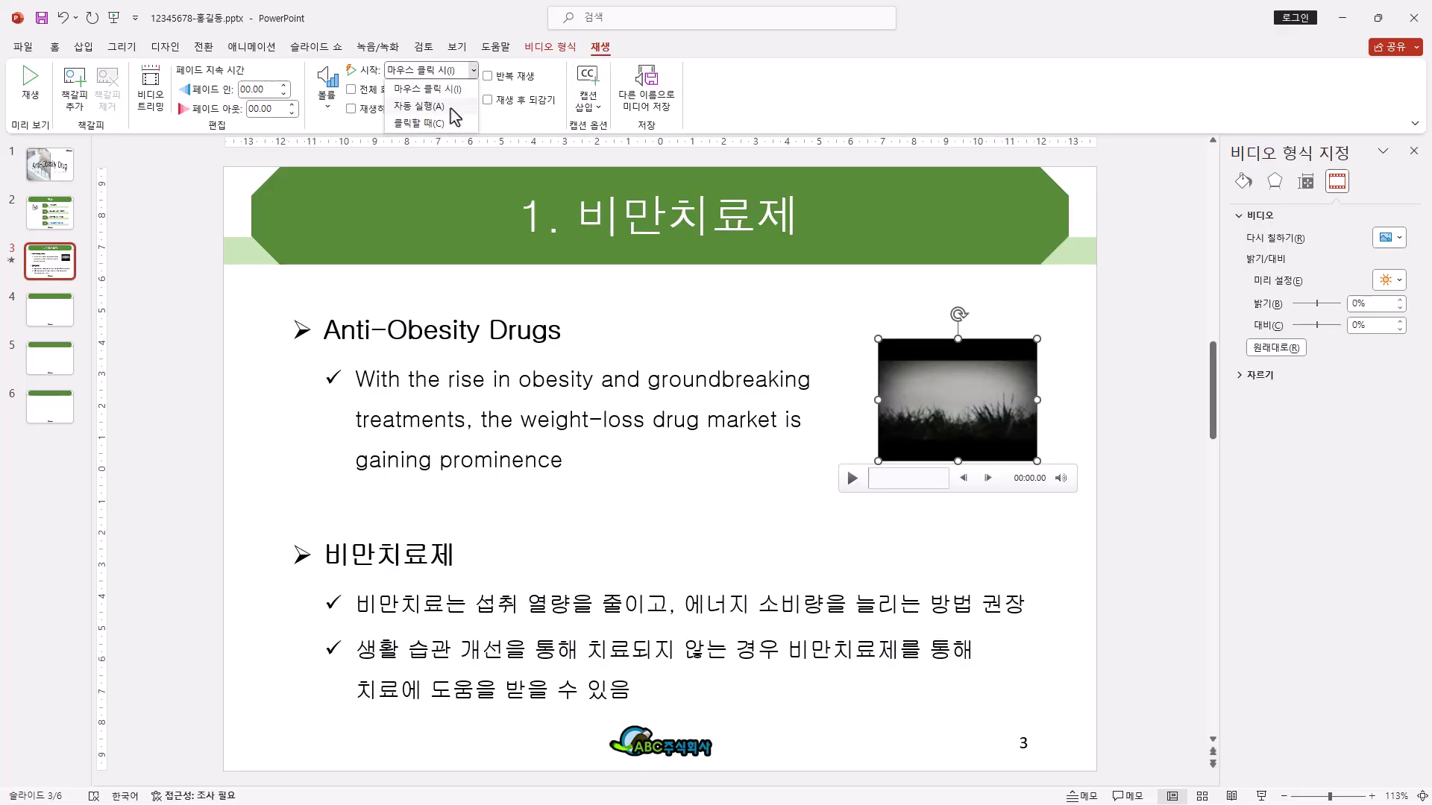
{"action": "left_click", "coordinate": [448, 102]}
{"action": "left_click", "coordinate": [489, 77]}
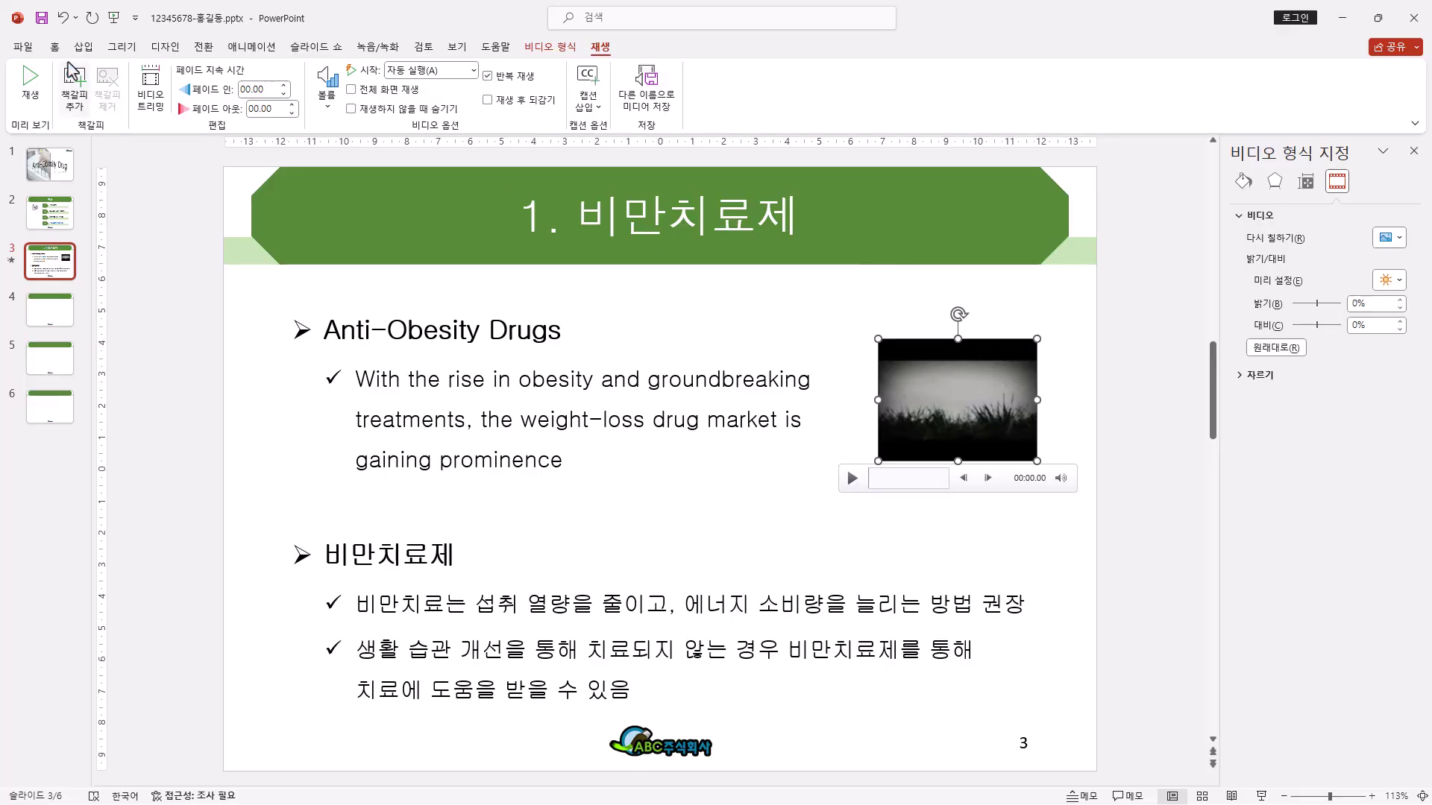
{"action": "left_click", "coordinate": [42, 18]}
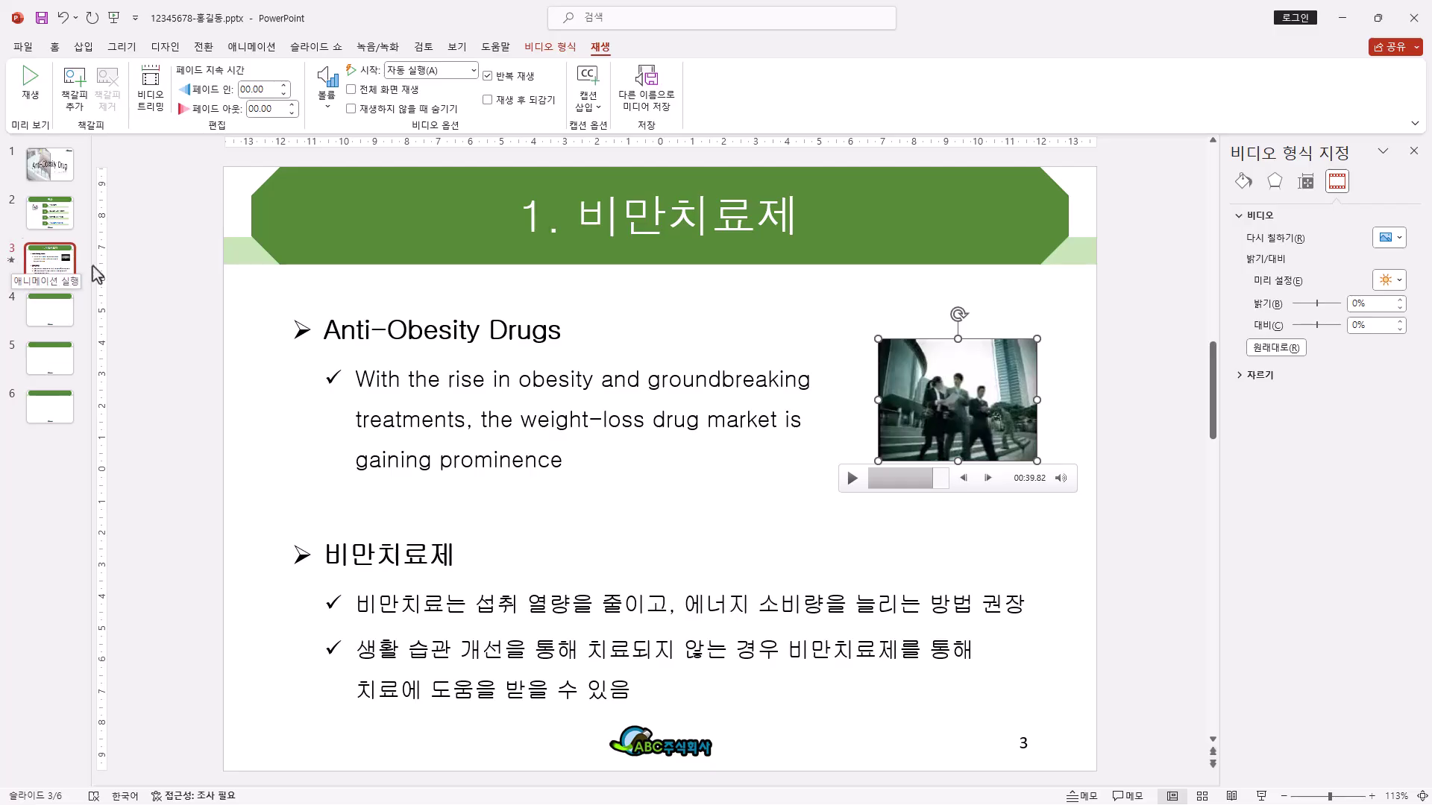
Step: Enter "2. 음식섭취 내분비 조절자" as the title of slide 4
{"action": "left_click", "coordinate": [52, 311]}
{"action": "left_click", "coordinate": [686, 241]}
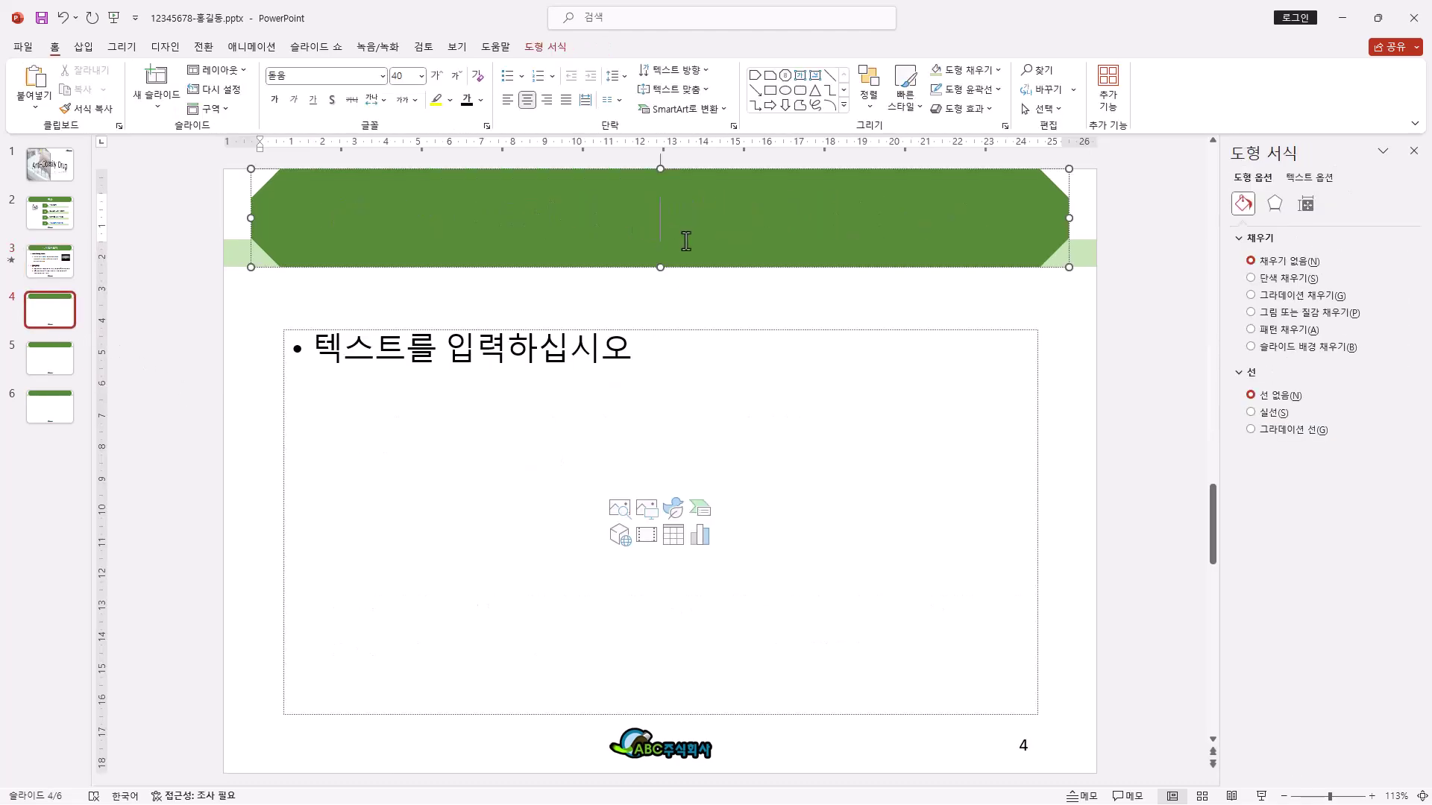
{"action": "type", "text": "2. 음식섭취 내분비 조절자"}
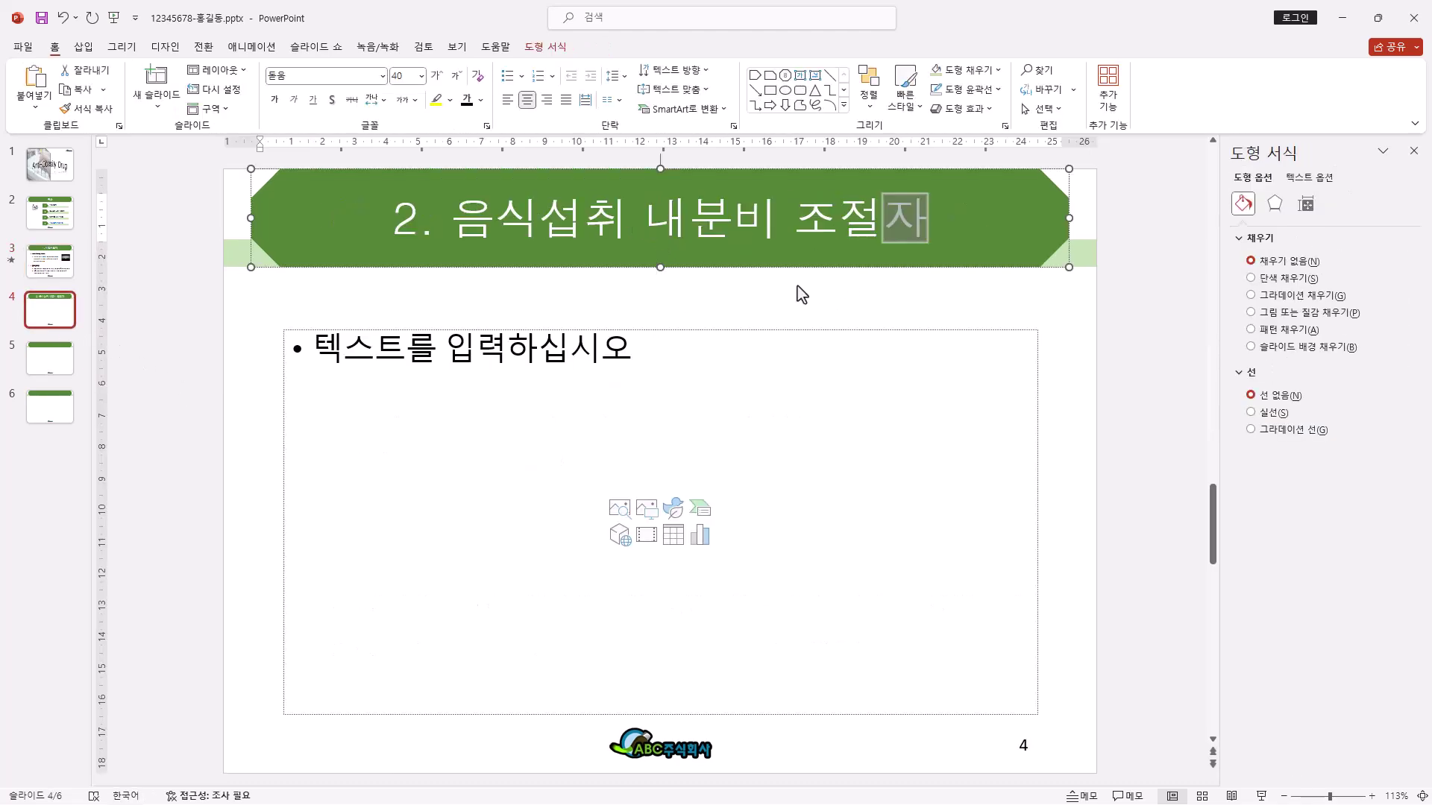
Step: Insert a table with 2 columns and 3 rows on slide 4, enlarge it and place it in the lower part of the slide
{"action": "left_click", "coordinate": [673, 536]}
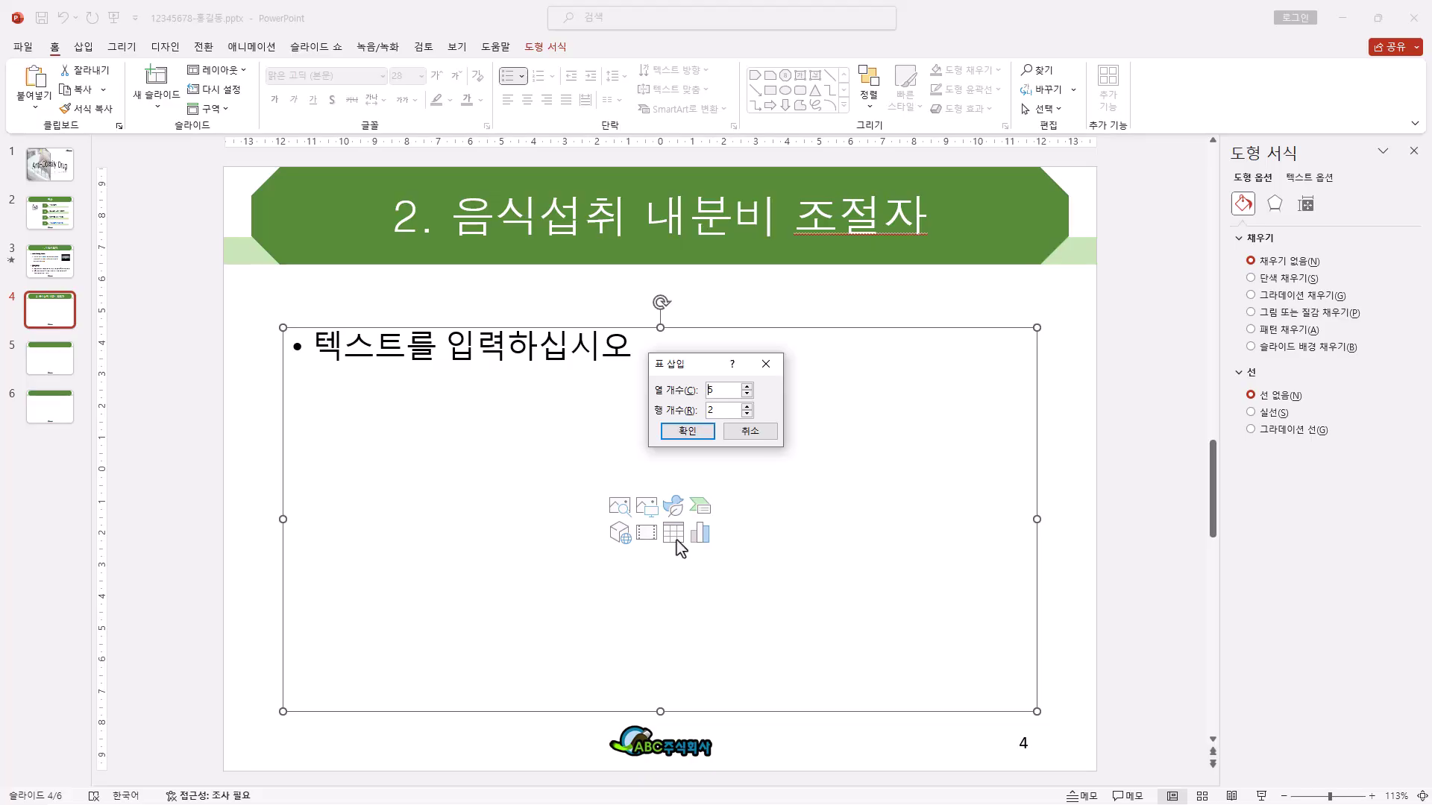
{"action": "left_click_drag", "start_coordinate": [719, 391], "coordinate": [610, 406]}
{"action": "type", "text": "2"}
{"action": "type", "text": "3"}
{"action": "left_click", "coordinate": [687, 431]}
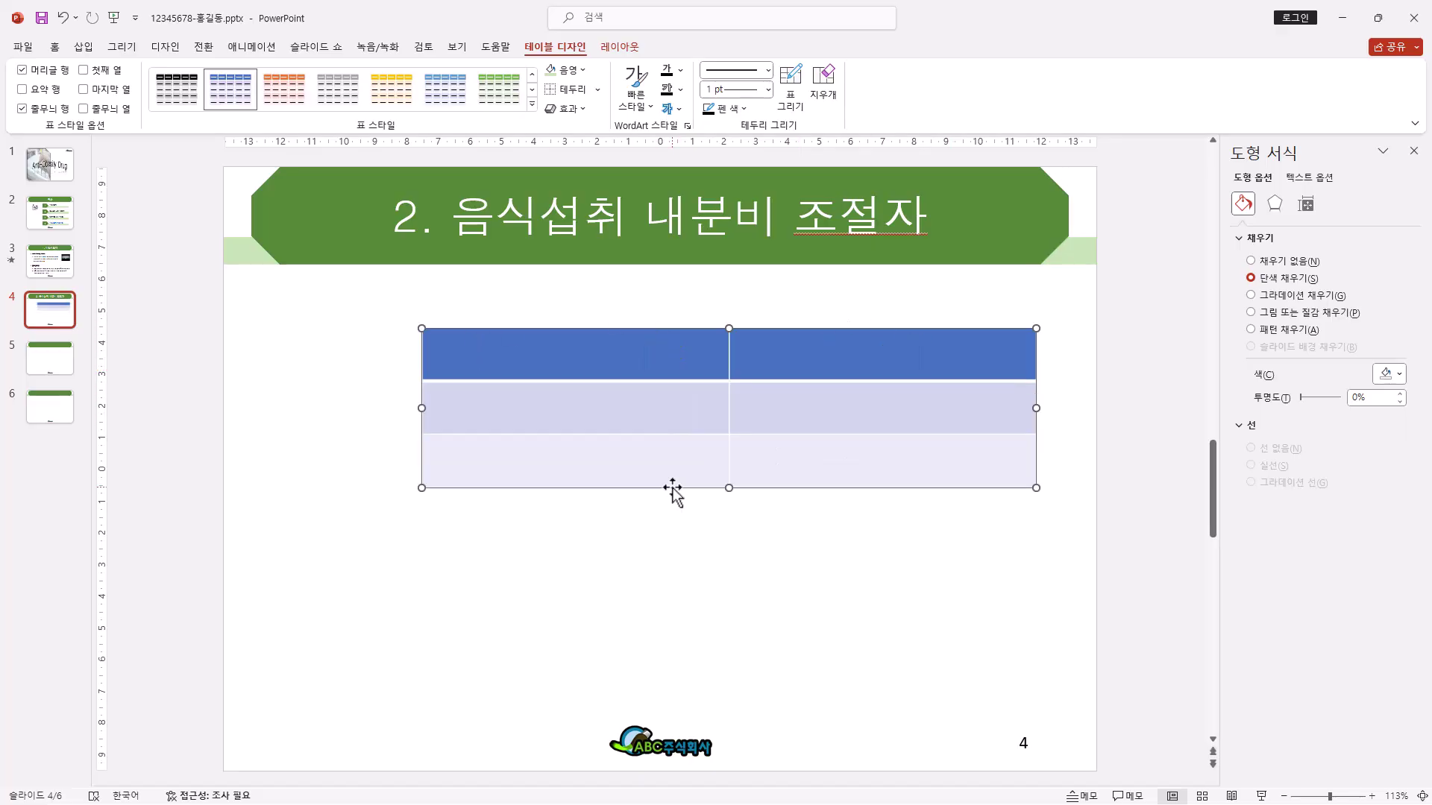
{"action": "left_click_drag", "start_coordinate": [673, 490], "coordinate": [670, 572]}
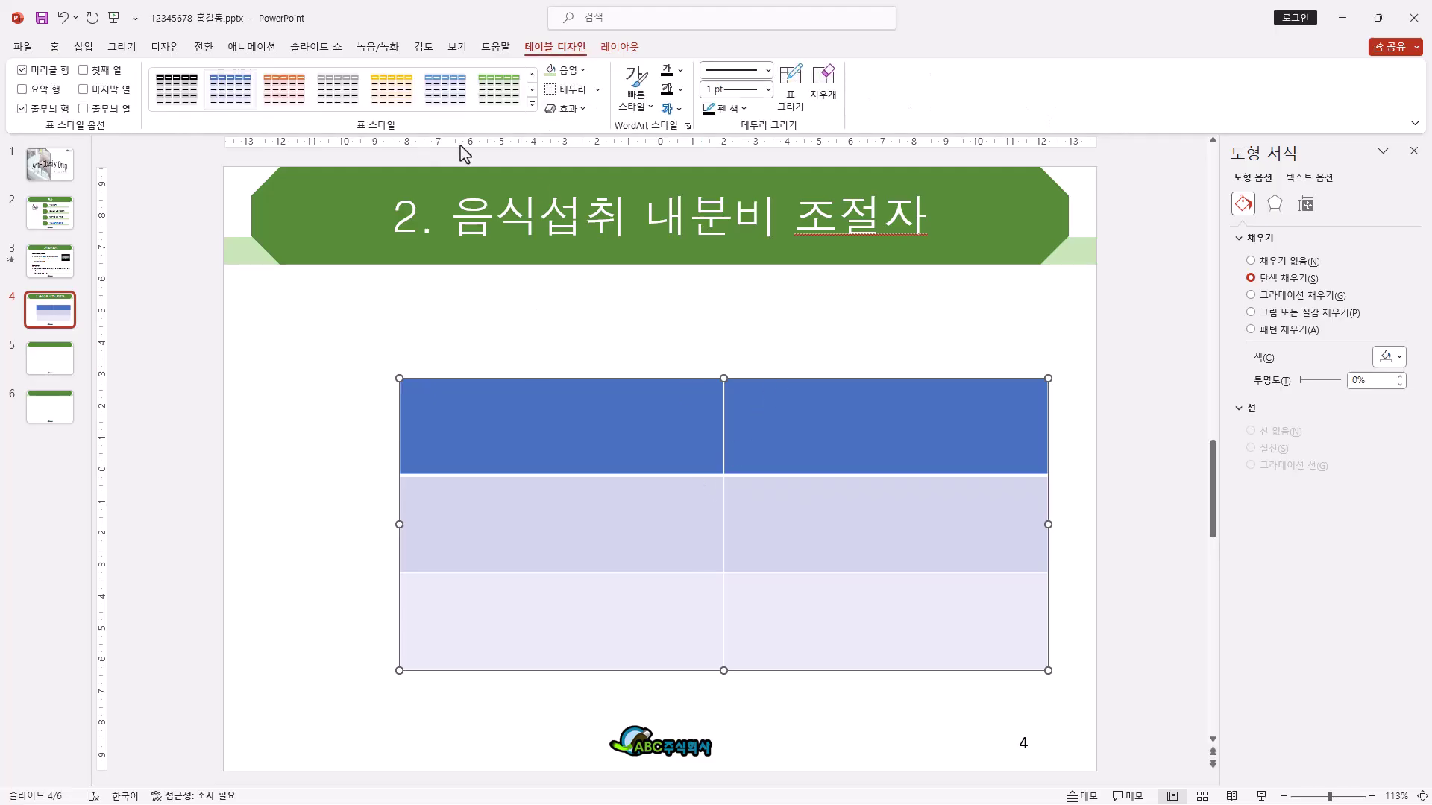
Step: Apply the table style 테마 스타일 1 - 강조 6 and turn off its header row (머리글 행) and banded rows (줄무늬 행)
{"action": "left_click", "coordinate": [532, 105]}
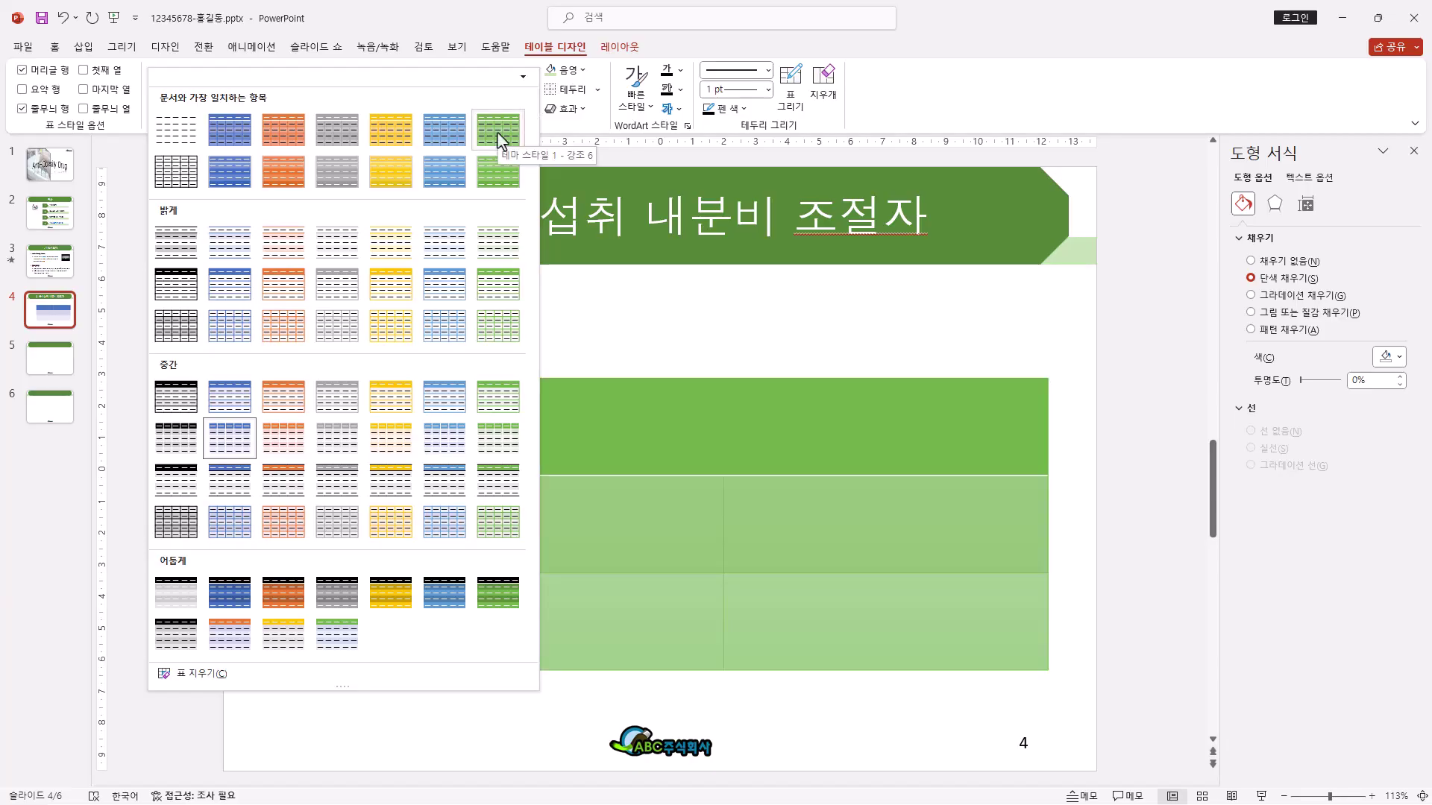
{"action": "left_click", "coordinate": [498, 139]}
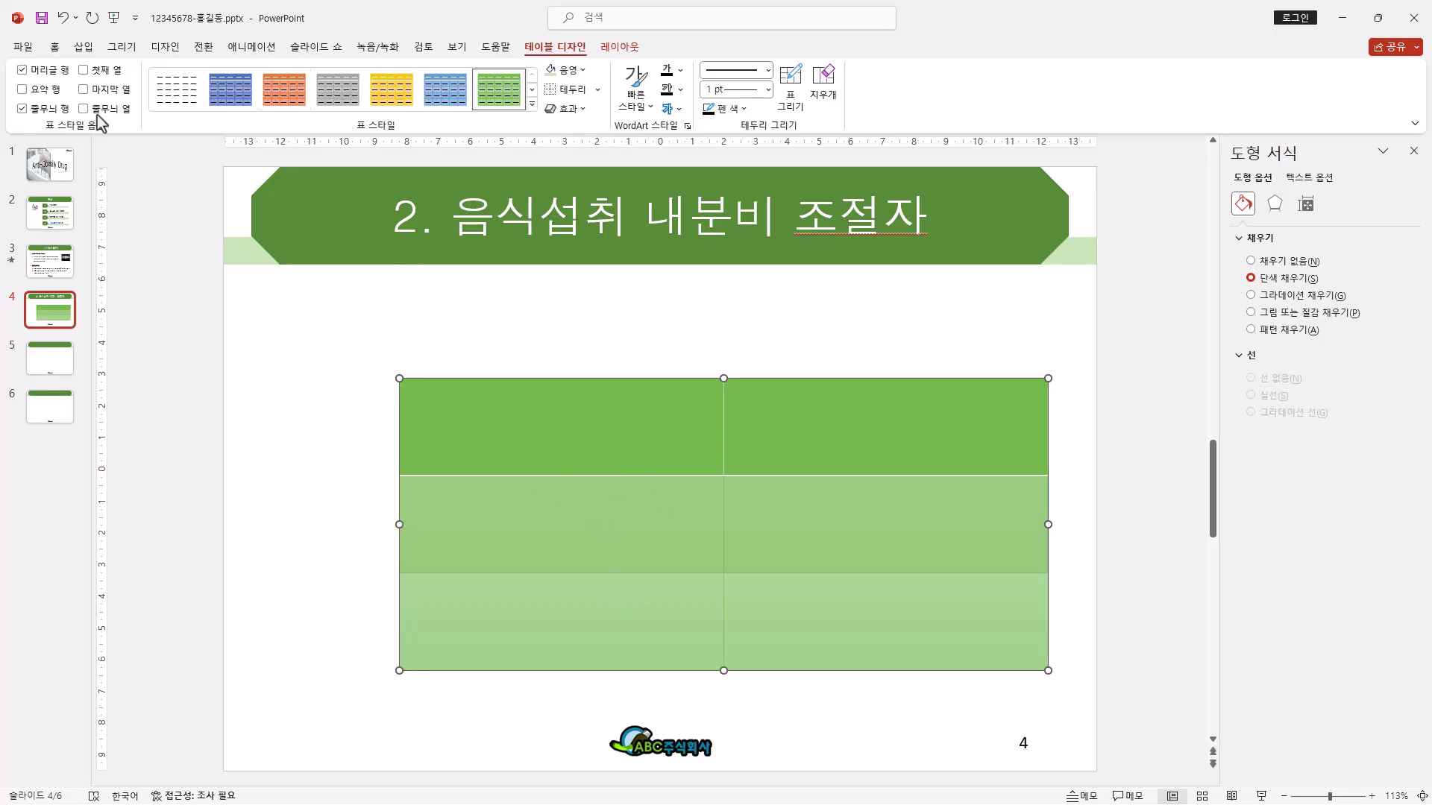
{"action": "left_click", "coordinate": [54, 70]}
{"action": "left_click", "coordinate": [44, 109]}
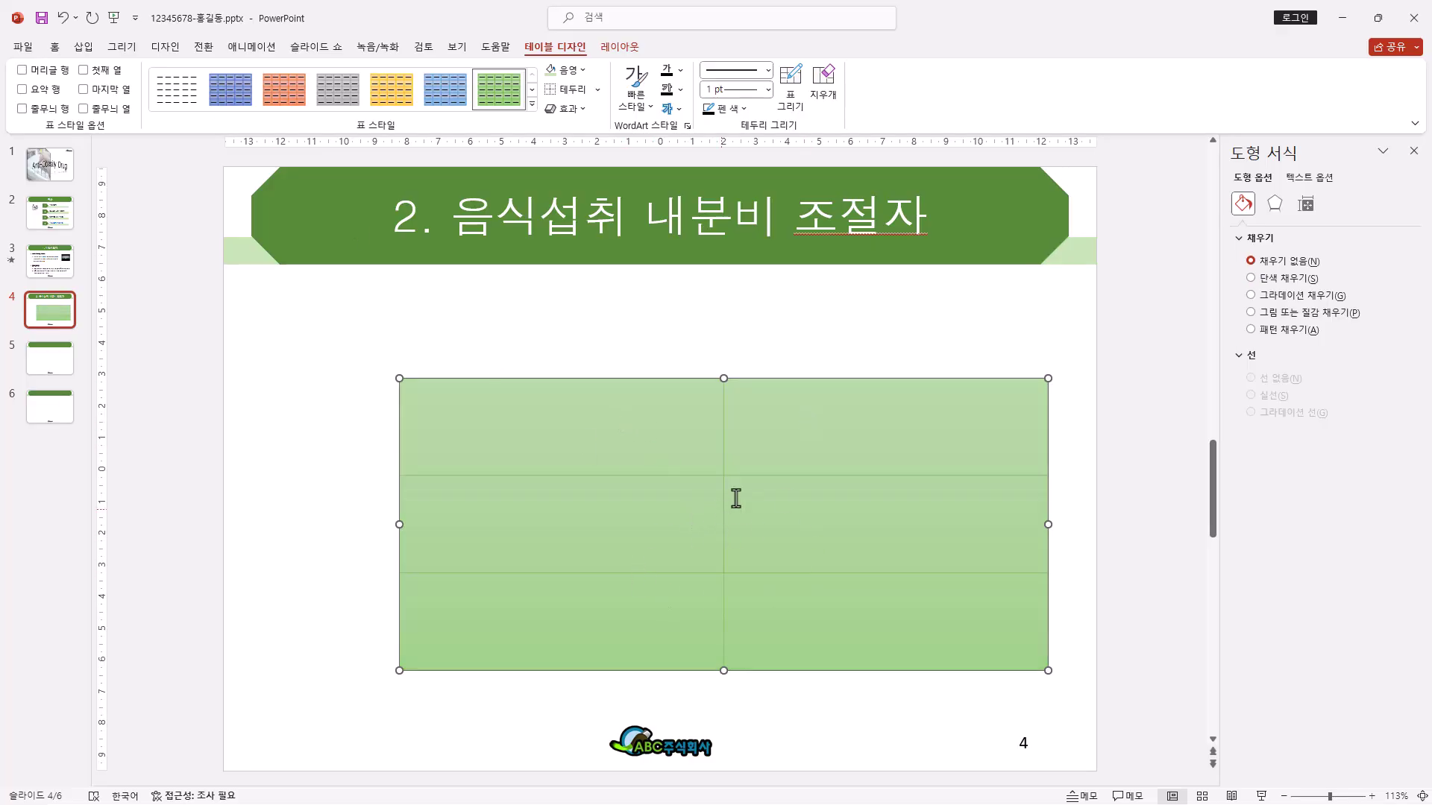
Step: Set the table's font to 굴림 and centre its text horizontally and vertically (중간)
{"action": "left_click", "coordinate": [55, 46]}
{"action": "left_click", "coordinate": [382, 76]}
{"action": "left_click", "coordinate": [321, 220]}
{"action": "key", "text": "Escape"}
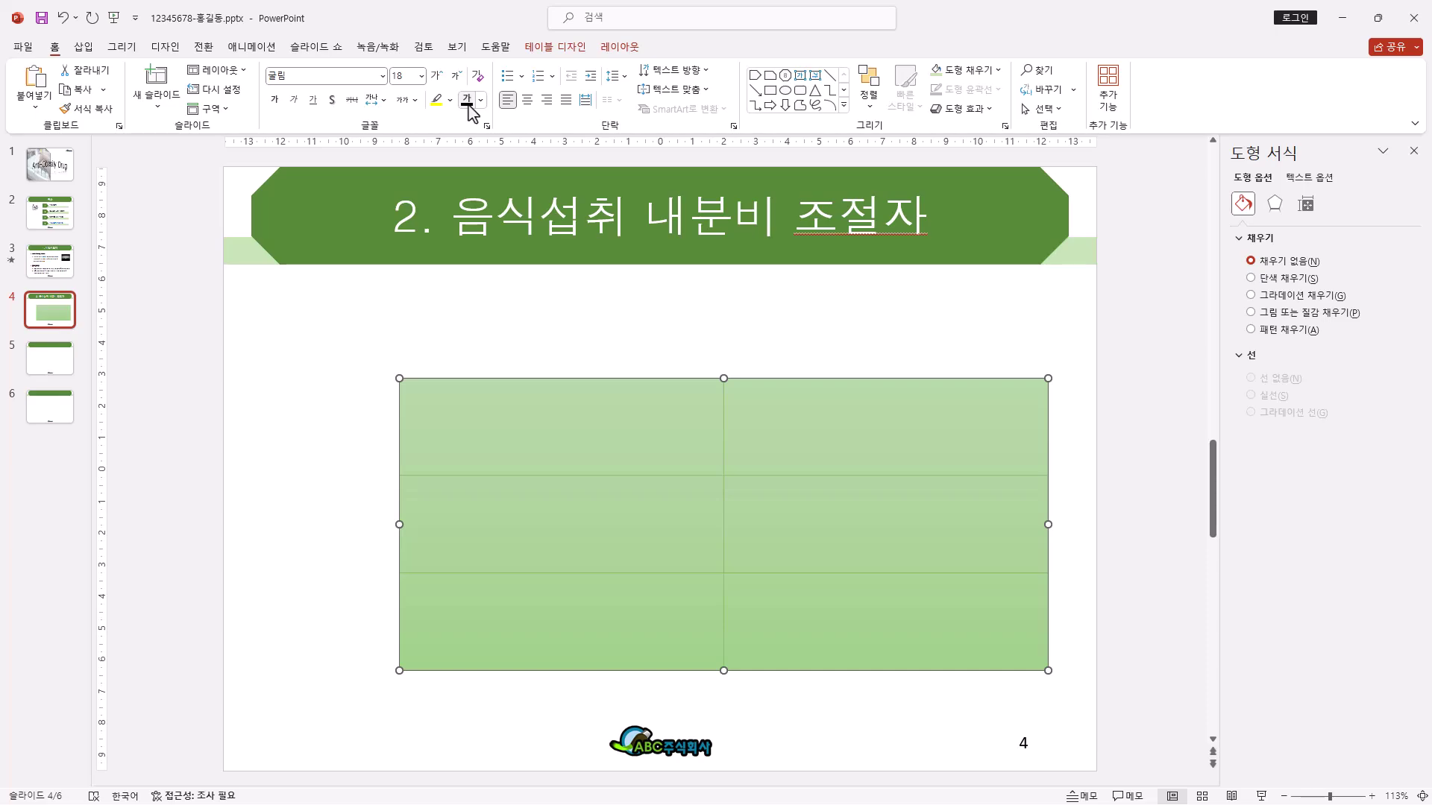
{"action": "left_click", "coordinate": [529, 102]}
{"action": "left_click", "coordinate": [698, 90]}
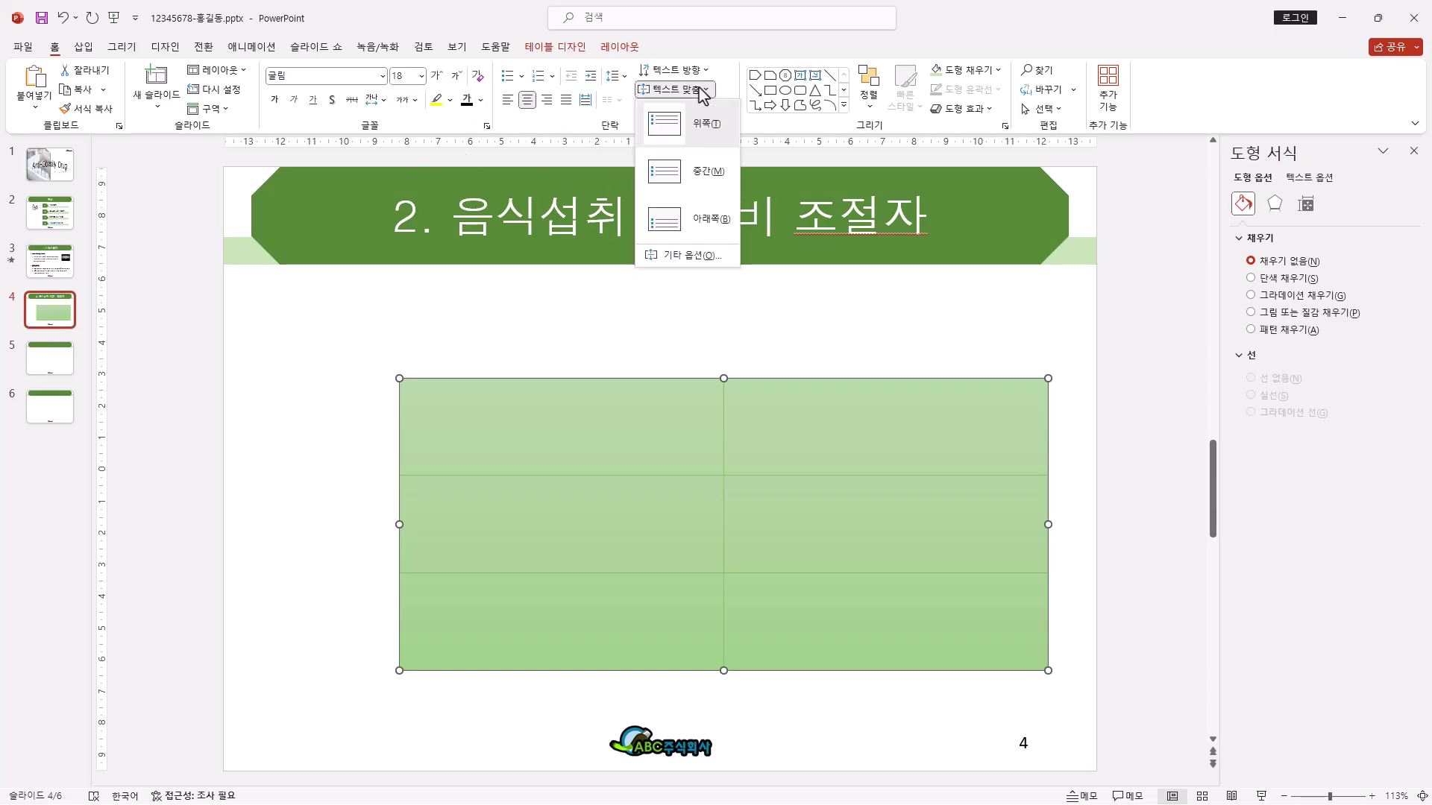
{"action": "left_click", "coordinate": [703, 186]}
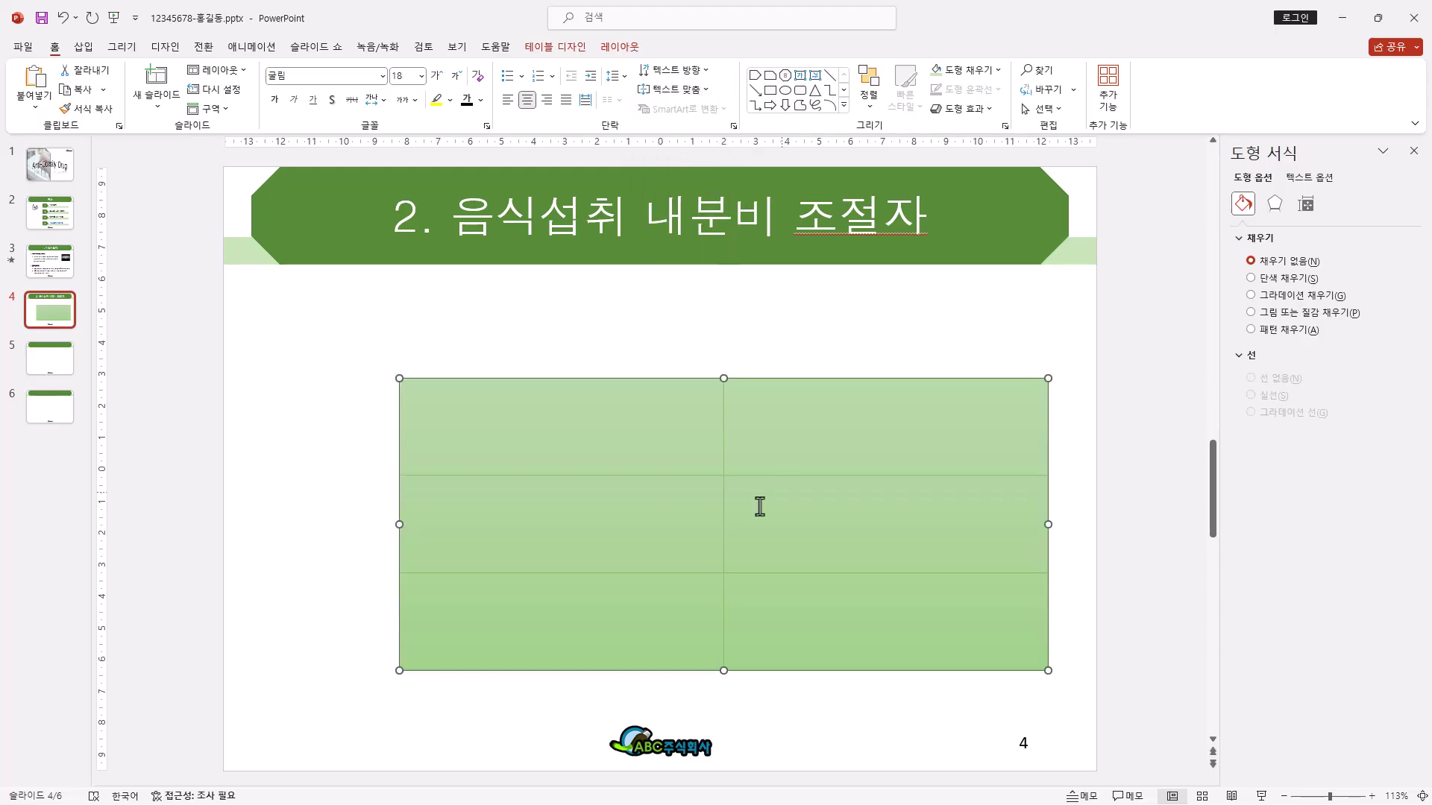
Step: Set the line spacing of the whole table to 1.5
{"action": "left_click", "coordinate": [596, 435]}
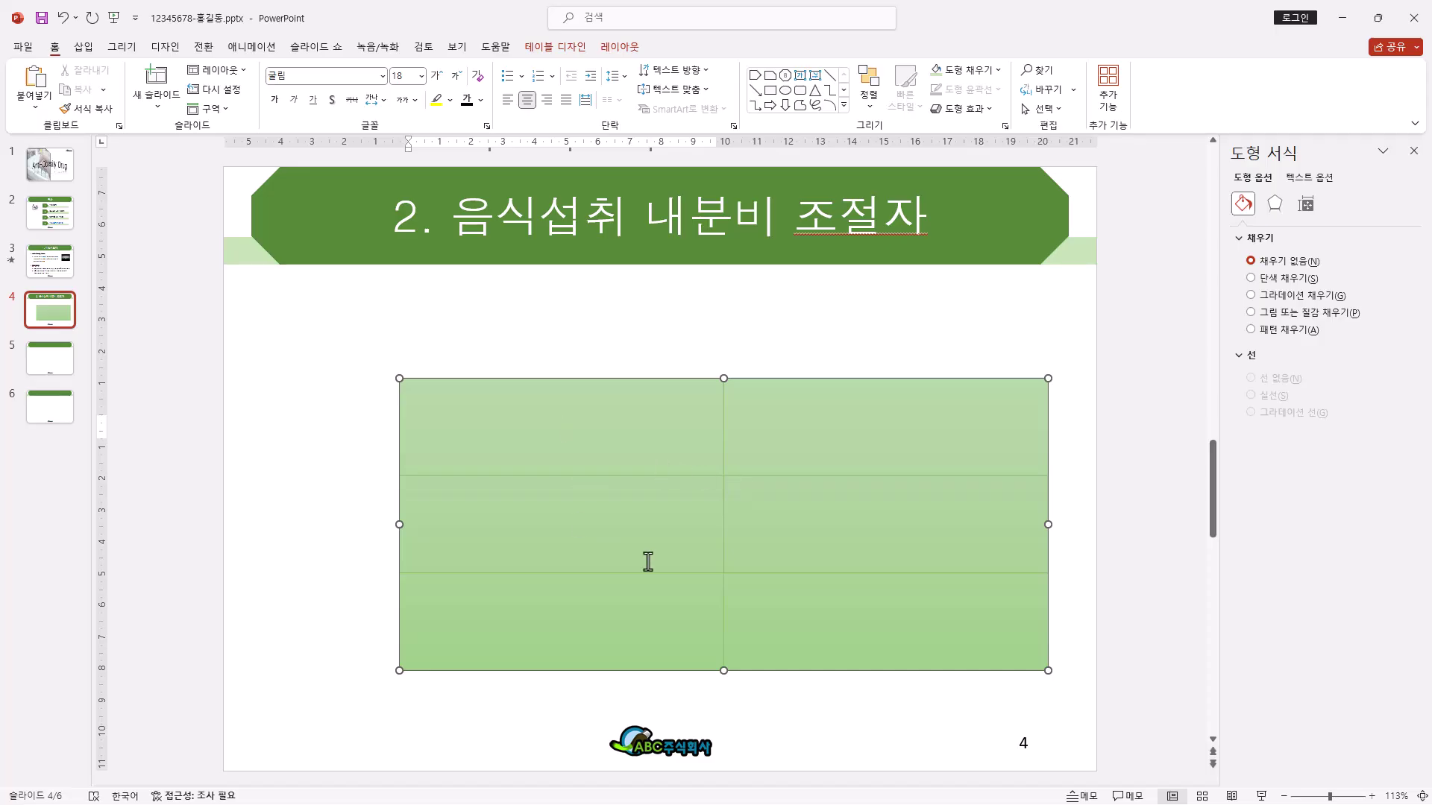
{"action": "key", "text": "Escape"}
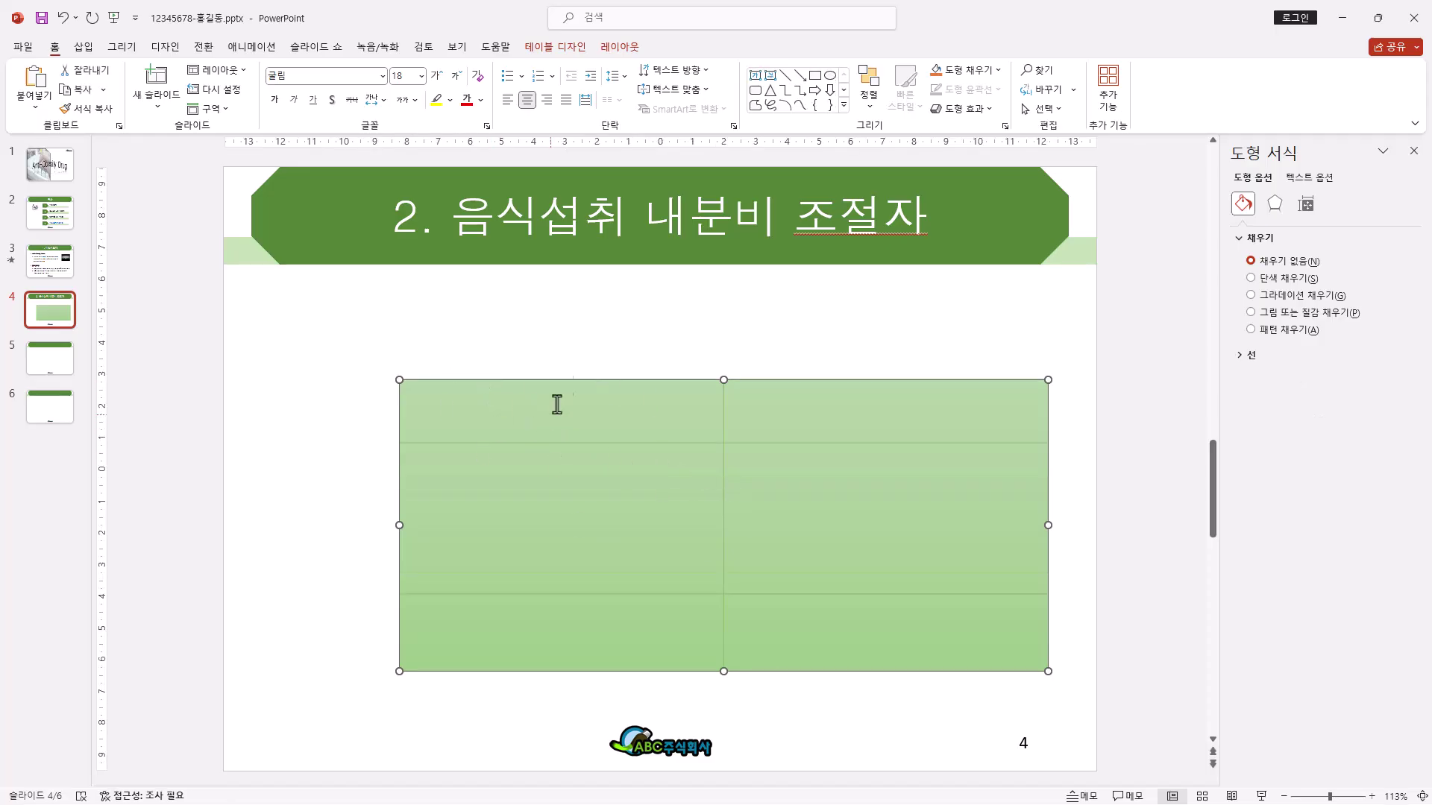
{"action": "left_click", "coordinate": [613, 76]}
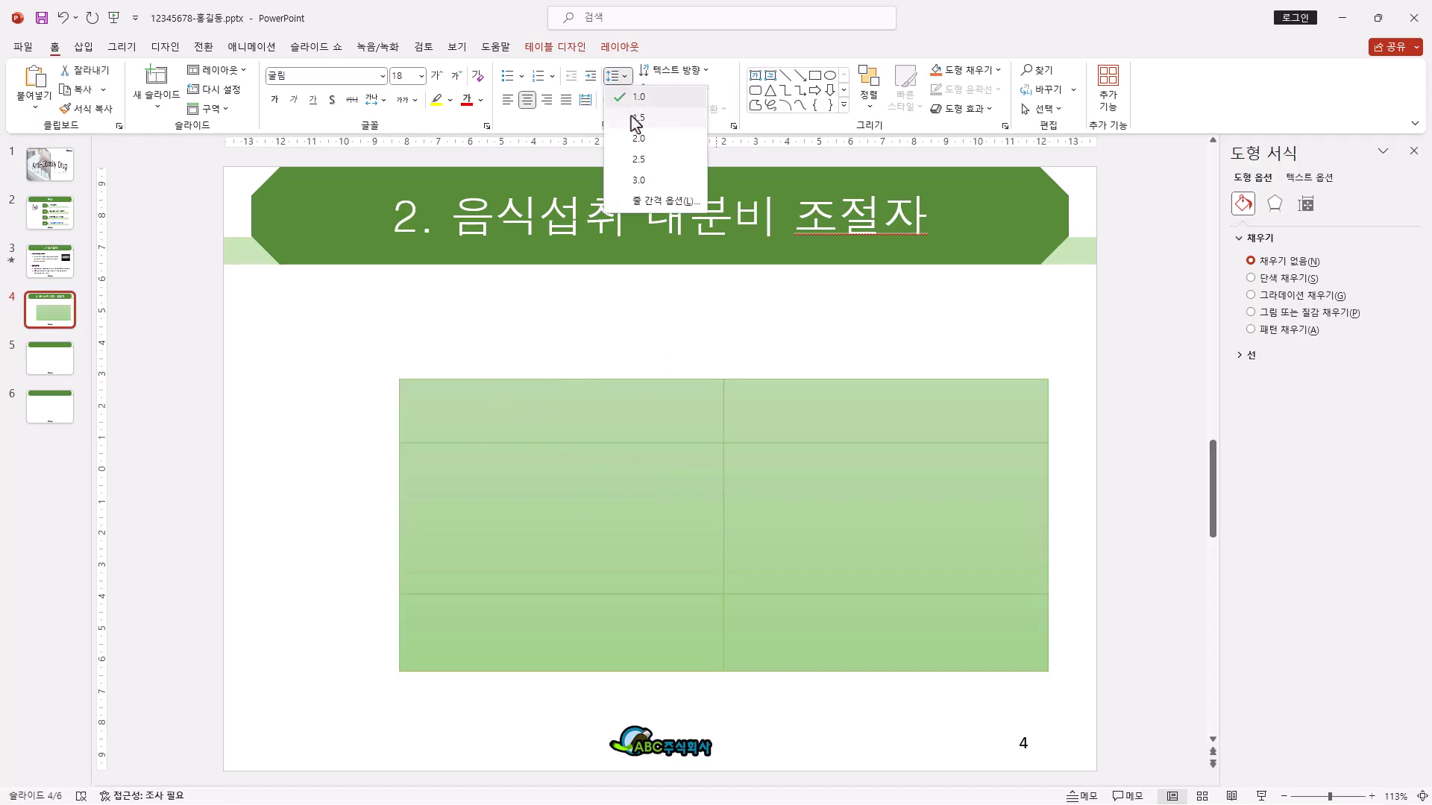
{"action": "left_click", "coordinate": [656, 125]}
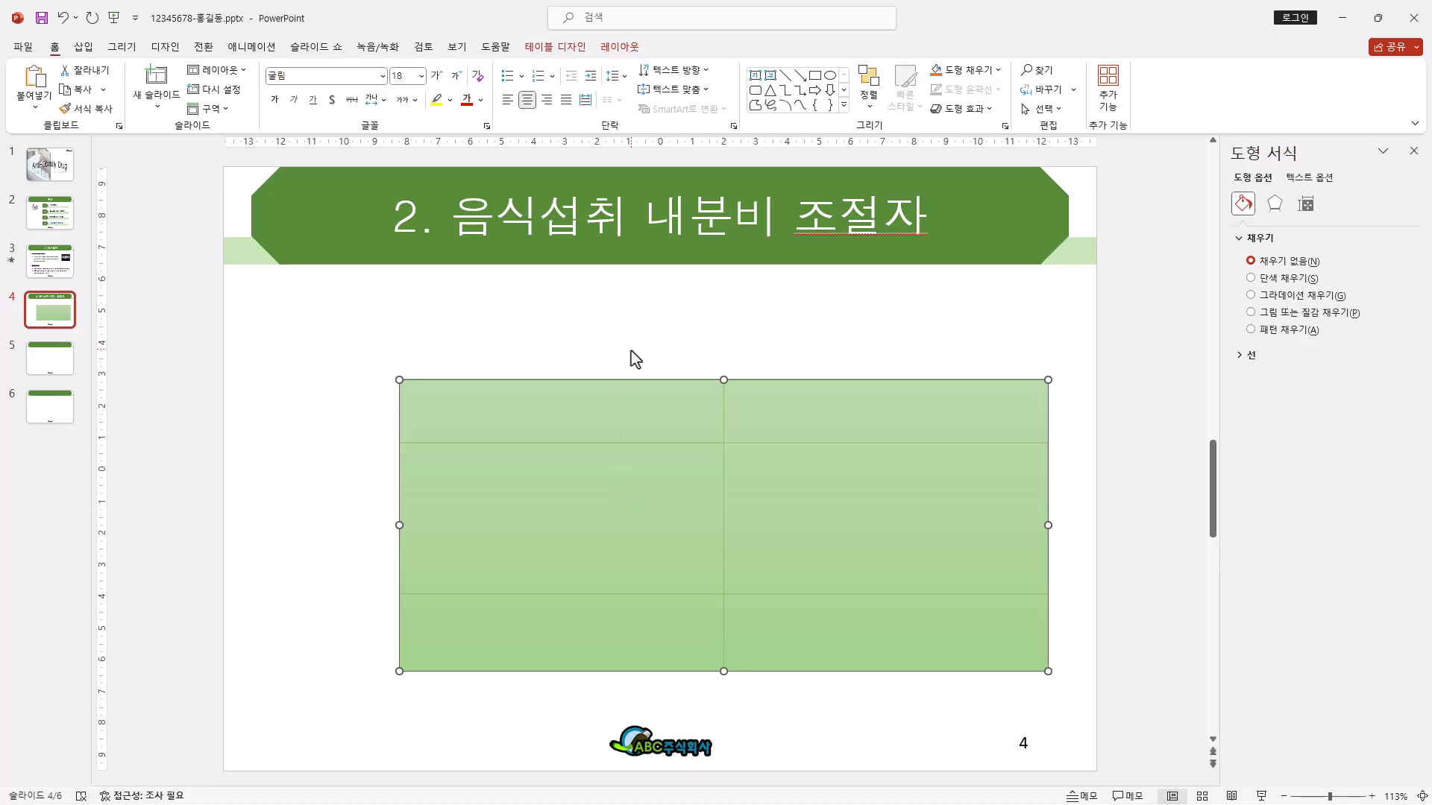
Step: Fill in the table's situations and regulators, from "음식물 섭취가 예상될 때" / "그렐린" to "체내 지방 축적 양에 비례" / "렙틴, 인슐린, 아밀린"
{"action": "left_click", "coordinate": [646, 403]}
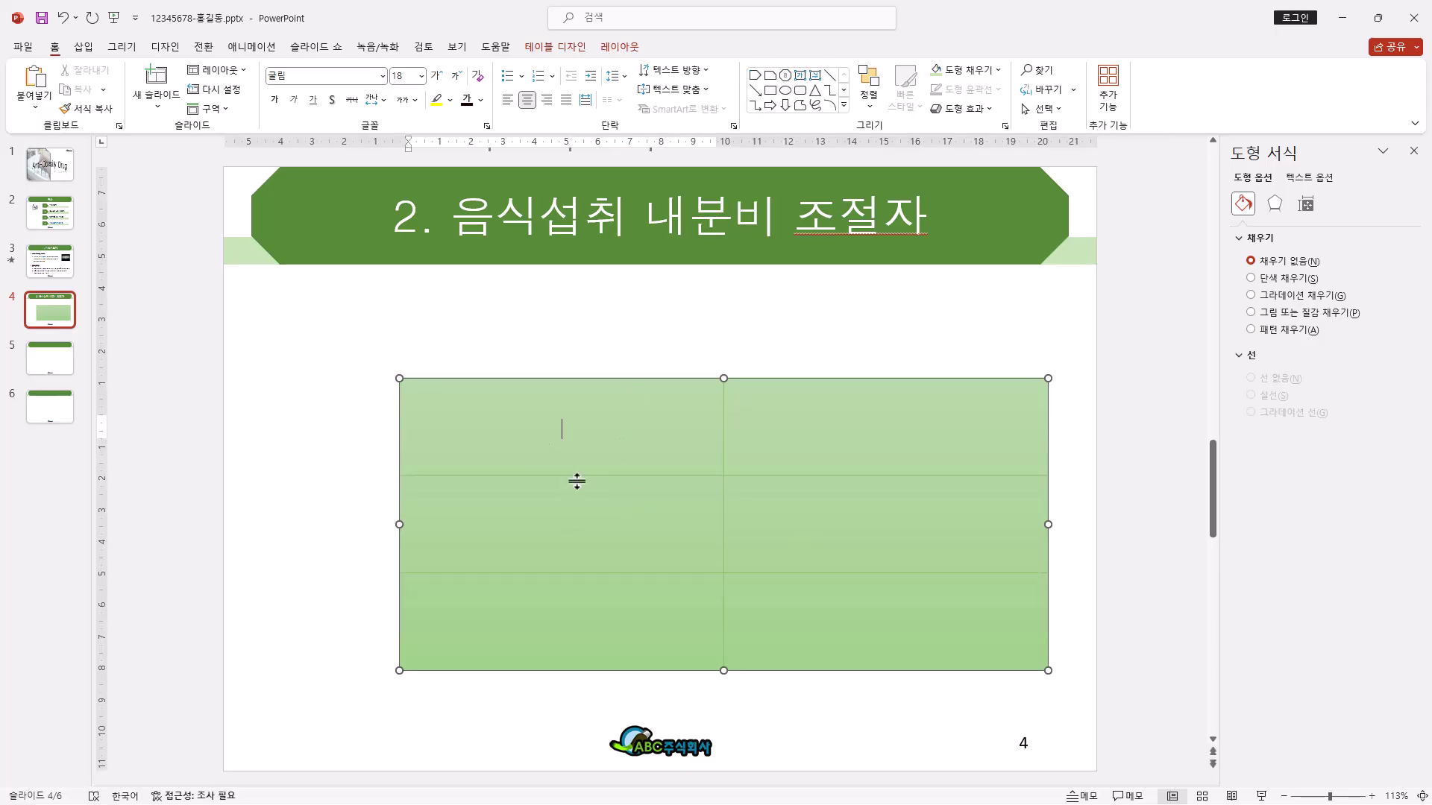
{"action": "left_click", "coordinate": [854, 531]}
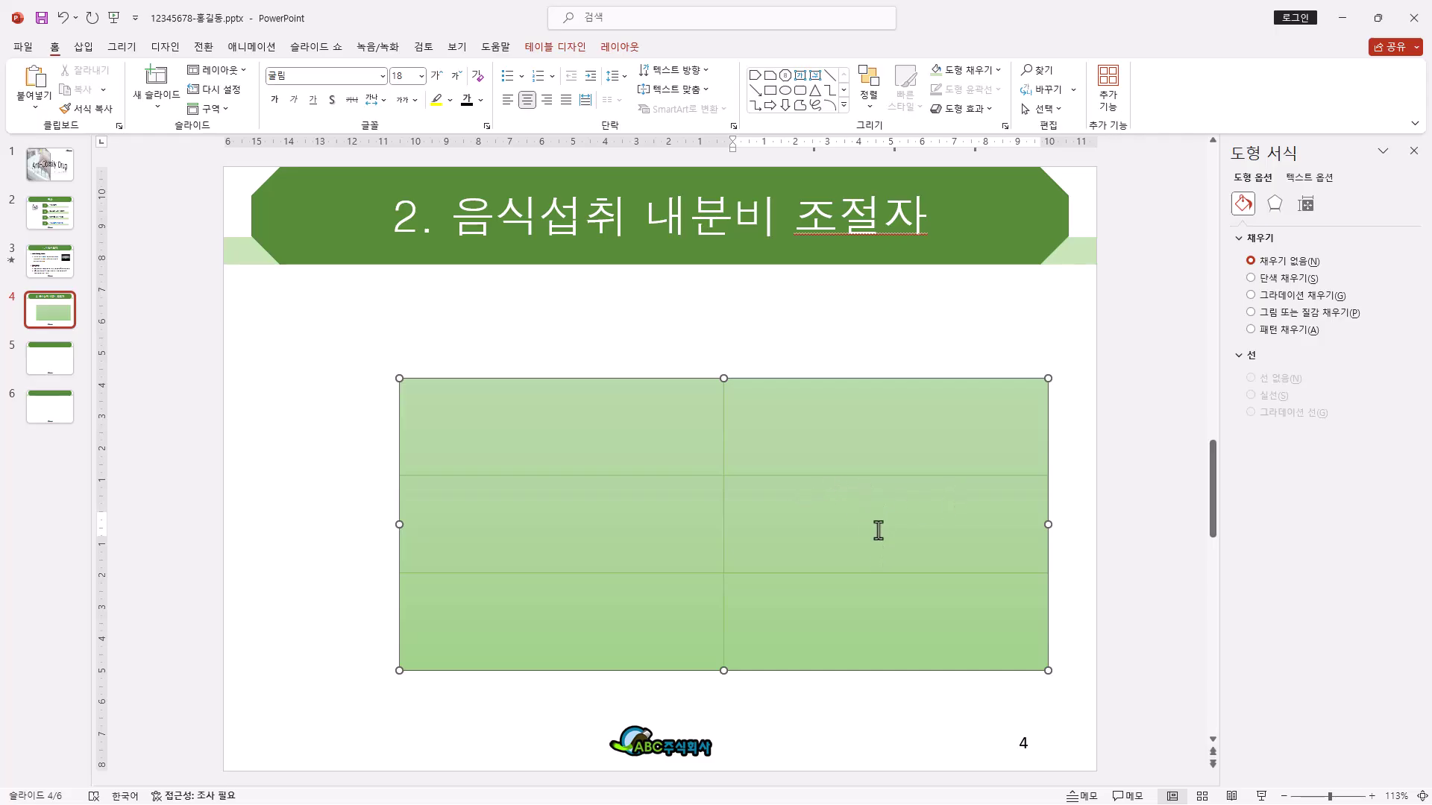
{"action": "left_click", "coordinate": [651, 432]}
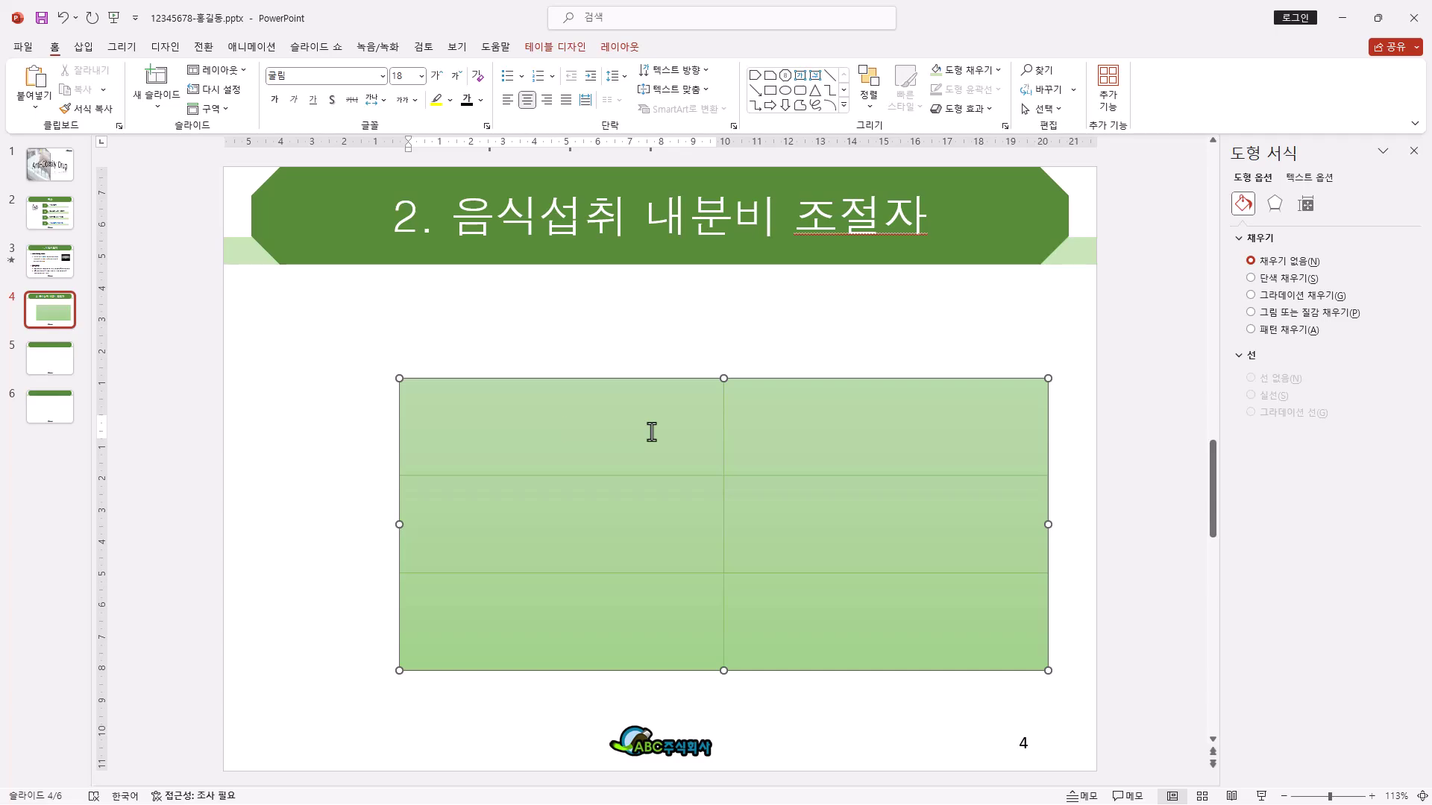
{"action": "key", "text": "Escape"}
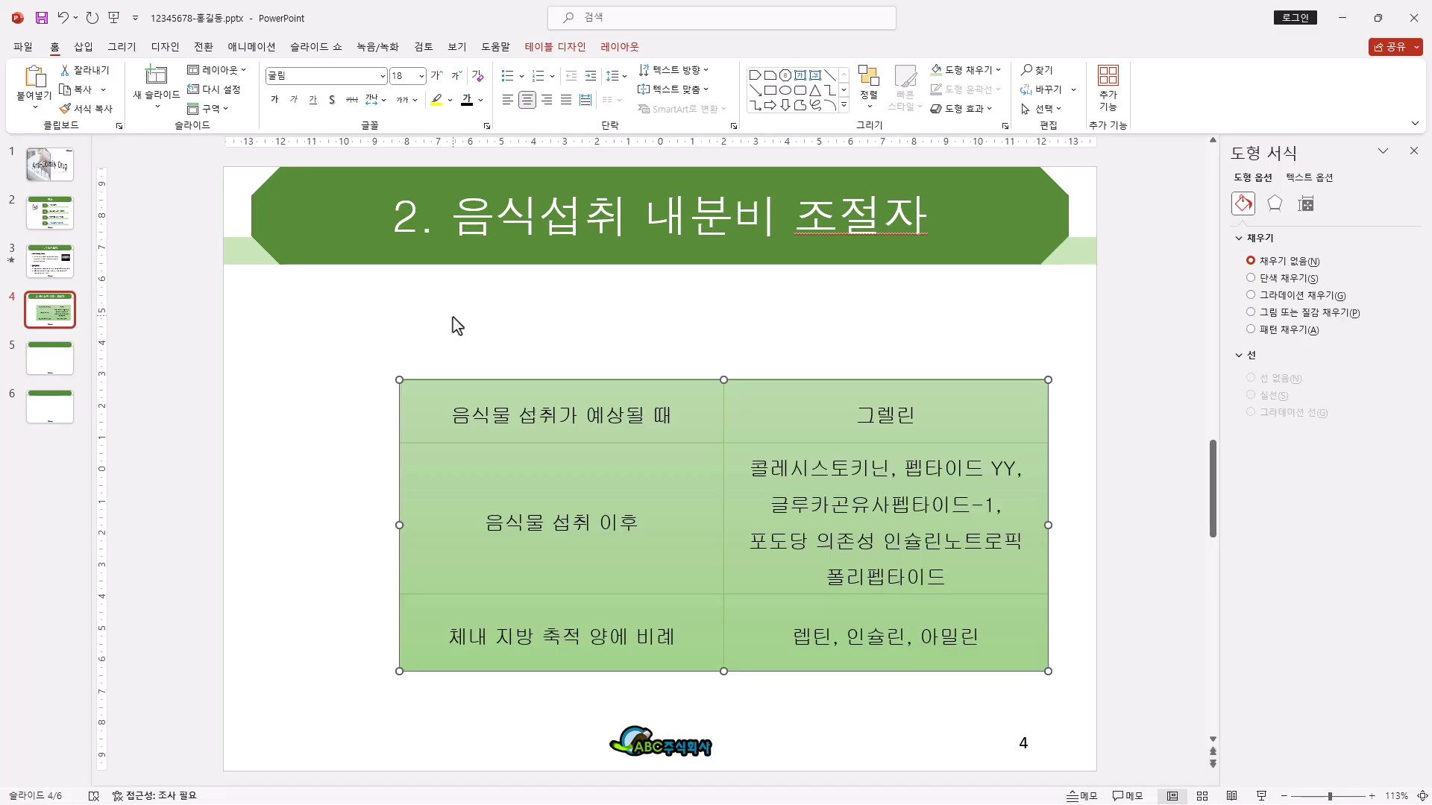
Step: Draw a rectangle of about 2.41 × 10.24 cm directly above the table's first column and fill it dark green
{"action": "left_click", "coordinate": [843, 113]}
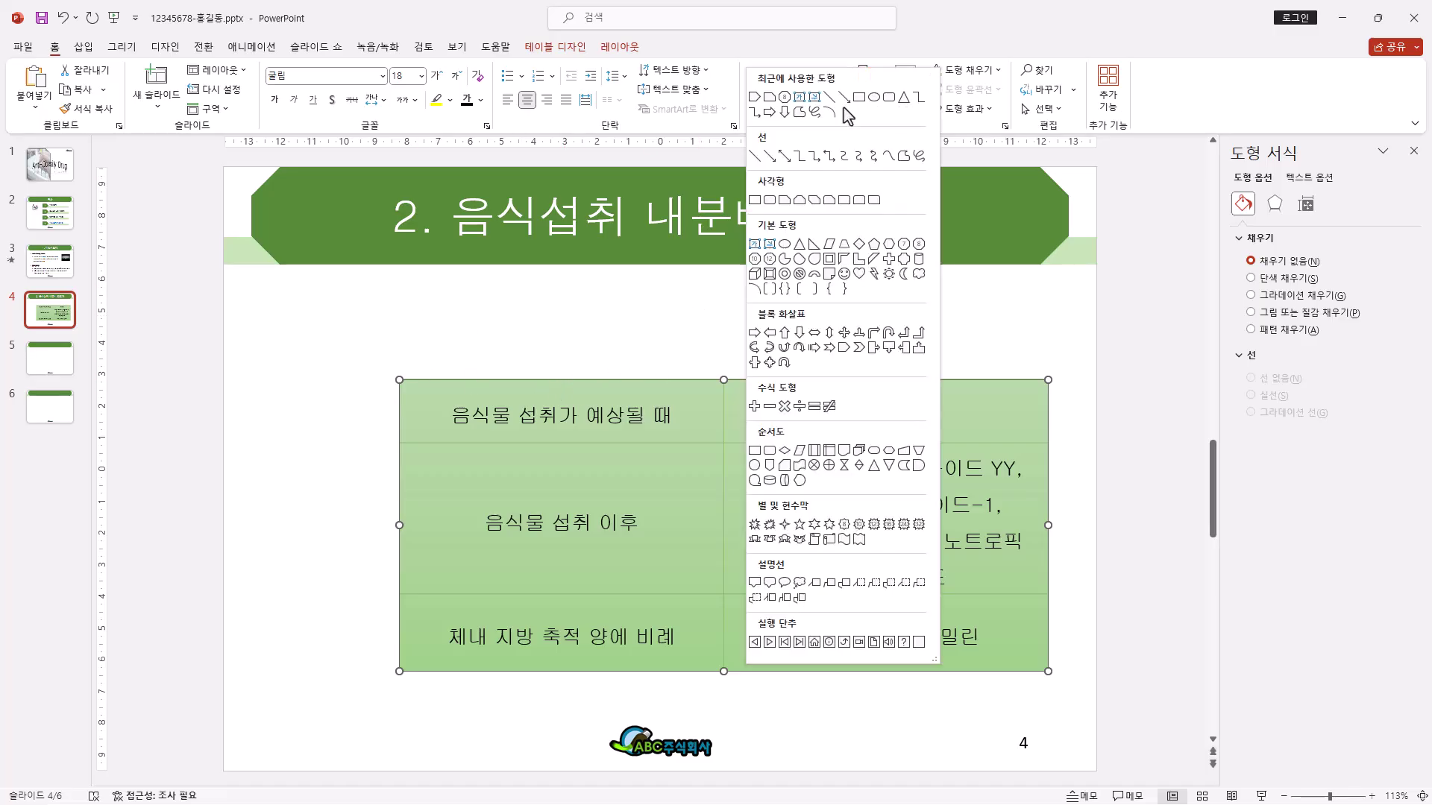
{"action": "left_click", "coordinate": [750, 205]}
{"action": "mouse_move", "coordinate": [393, 307]}
{"action": "left_mouse_down"}
{"action": "mouse_move", "coordinate": [686, 381]}
{"action": "mouse_move", "coordinate": [725, 342]}
{"action": "left_mouse_up"}
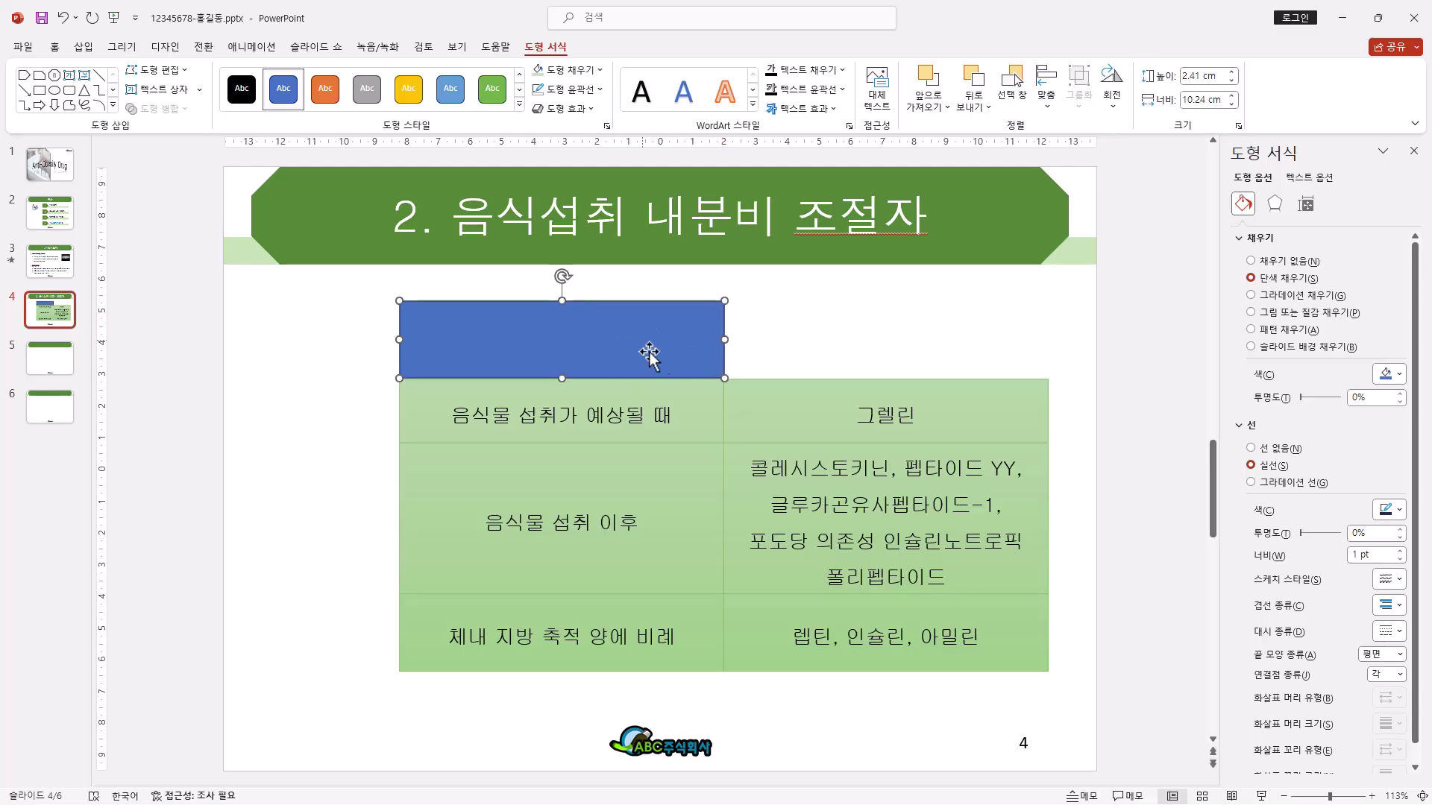
{"action": "left_click", "coordinate": [594, 71]}
{"action": "left_click", "coordinate": [647, 184]}
{"action": "key", "text": "ctrl+z"}
{"action": "left_click", "coordinate": [599, 69]}
{"action": "left_click", "coordinate": [651, 239]}
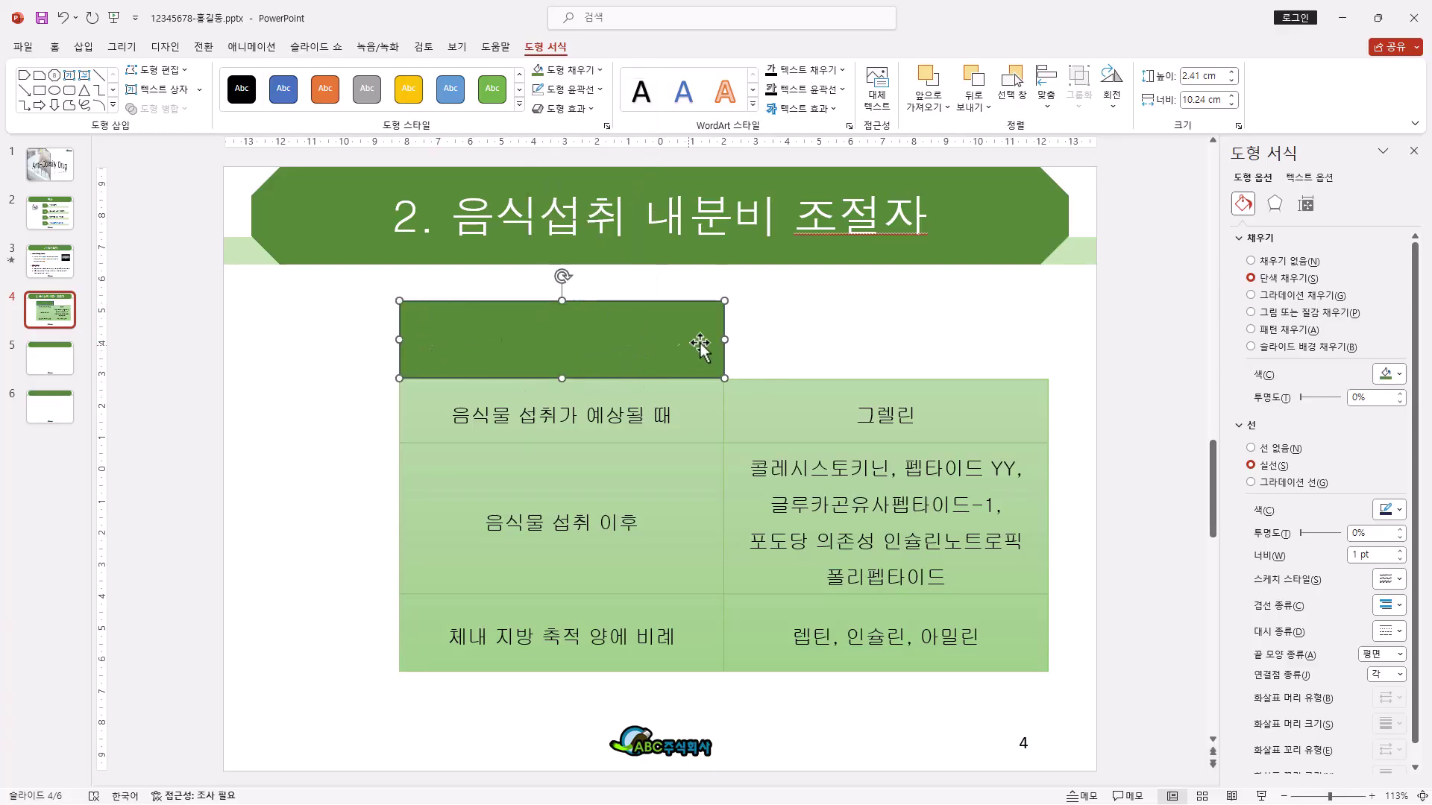
Step: Draw a hexagon of about 2.41 × 10.24 cm exactly over the dark green rectangle and fill it light green
{"action": "left_click", "coordinate": [114, 106]}
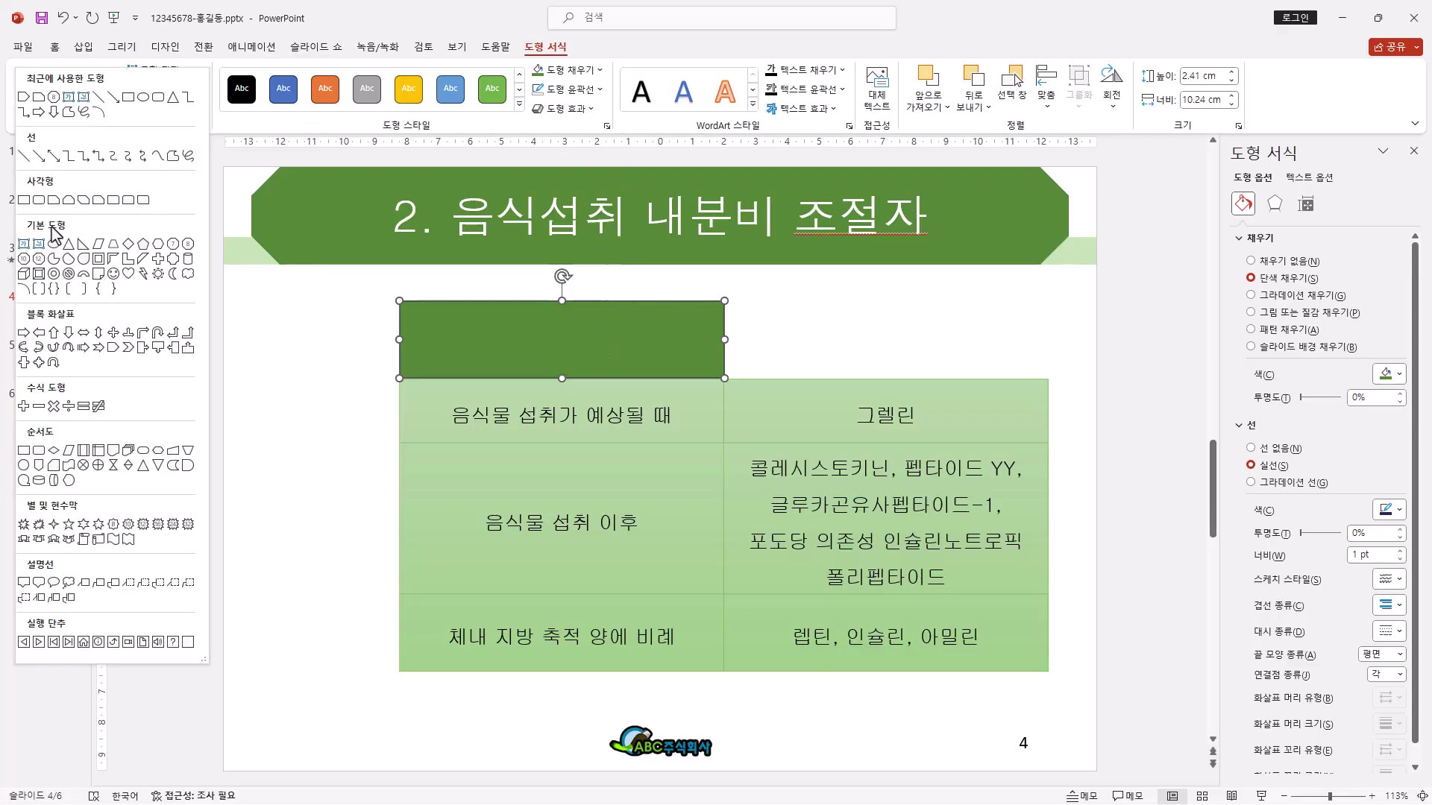
{"action": "left_click", "coordinate": [162, 247]}
{"action": "mouse_move", "coordinate": [400, 302]}
{"action": "left_mouse_down"}
{"action": "mouse_move", "coordinate": [548, 306]}
{"action": "mouse_move", "coordinate": [737, 378]}
{"action": "left_mouse_up"}
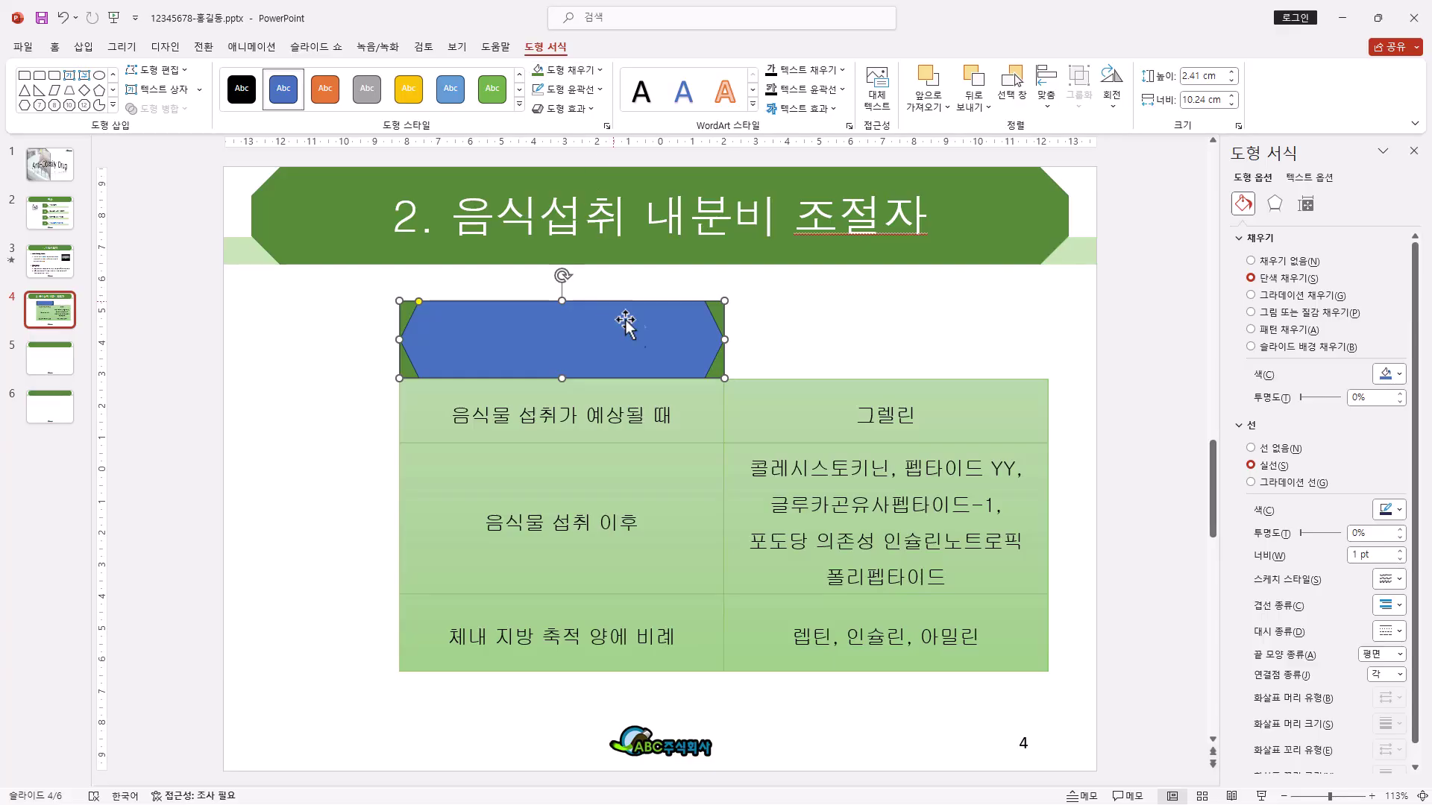
{"action": "left_click", "coordinate": [599, 71]}
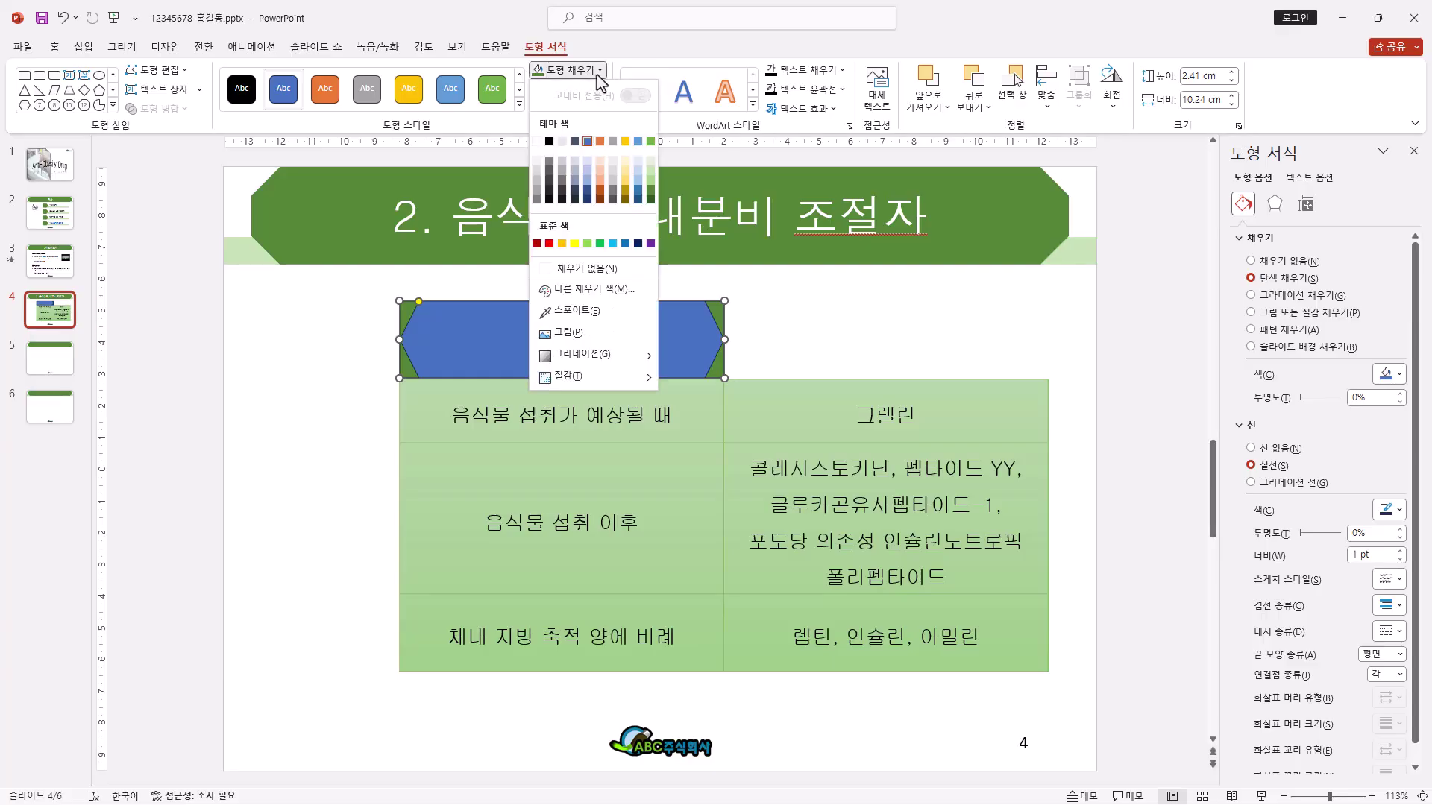
{"action": "left_click", "coordinate": [651, 177]}
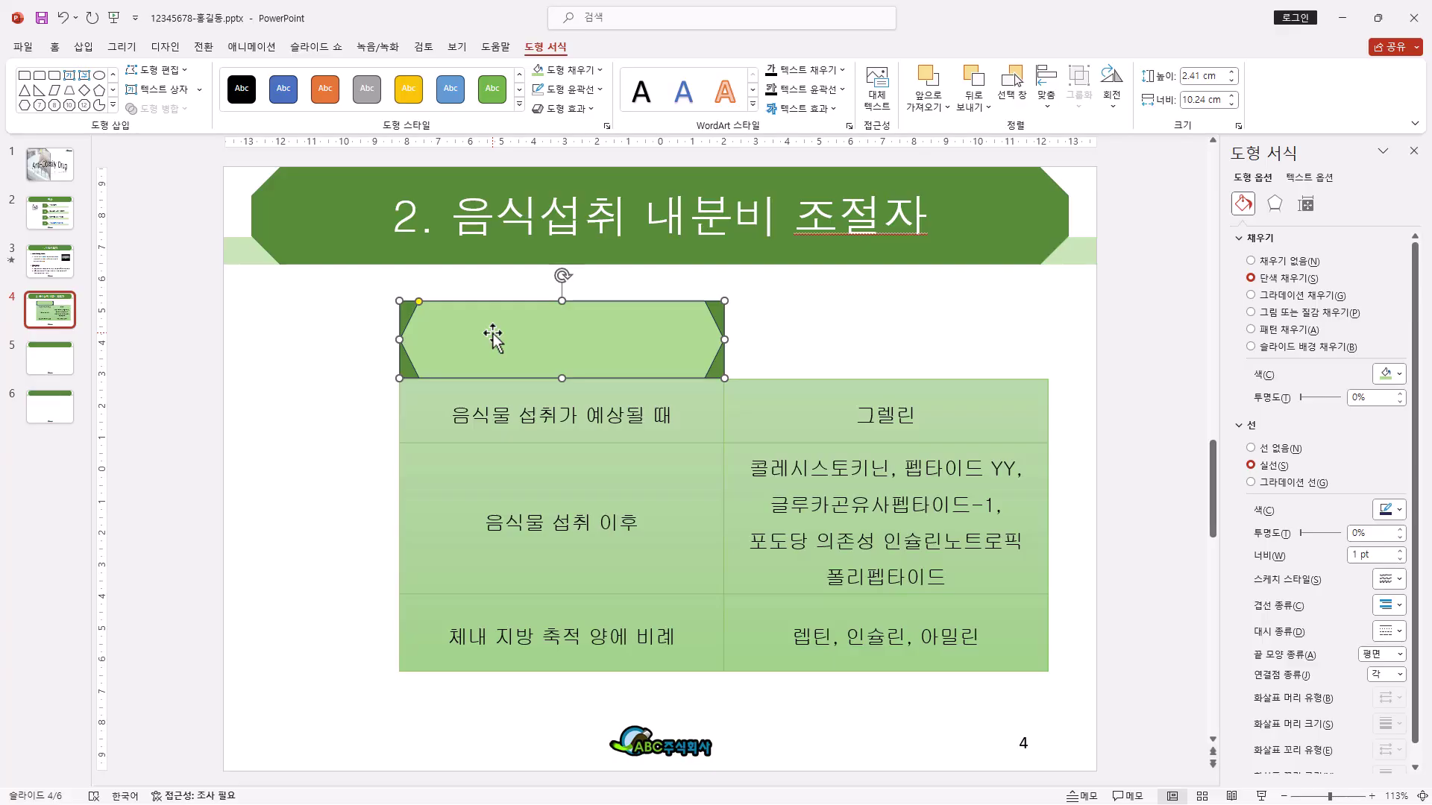
Step: Set the font of the rectangle and hexagon to 굴림 and copy both shapes above the table's second column
{"action": "left_click_drag", "start_coordinate": [367, 287], "coordinate": [749, 403]}
{"action": "left_click", "coordinate": [55, 46]}
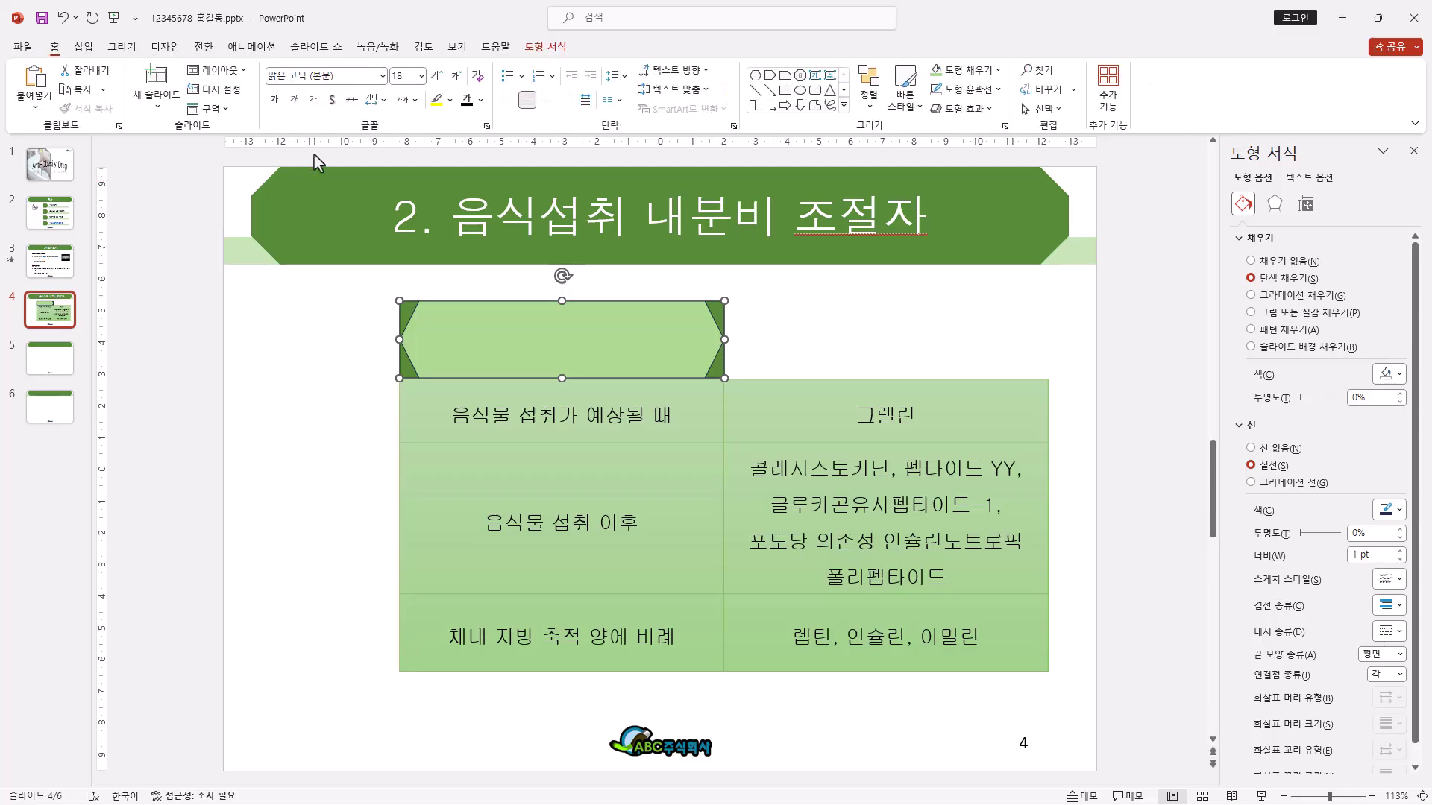
{"action": "left_click", "coordinate": [382, 76]}
{"action": "left_click_drag", "start_coordinate": [437, 334], "coordinate": [763, 361]}
{"action": "left_click_drag", "start_coordinate": [1049, 340], "coordinate": [1048, 340]}
Step: Label the hexagon above the first column "상황" and the one above the second column "조절자"
{"action": "left_click", "coordinate": [597, 355]}
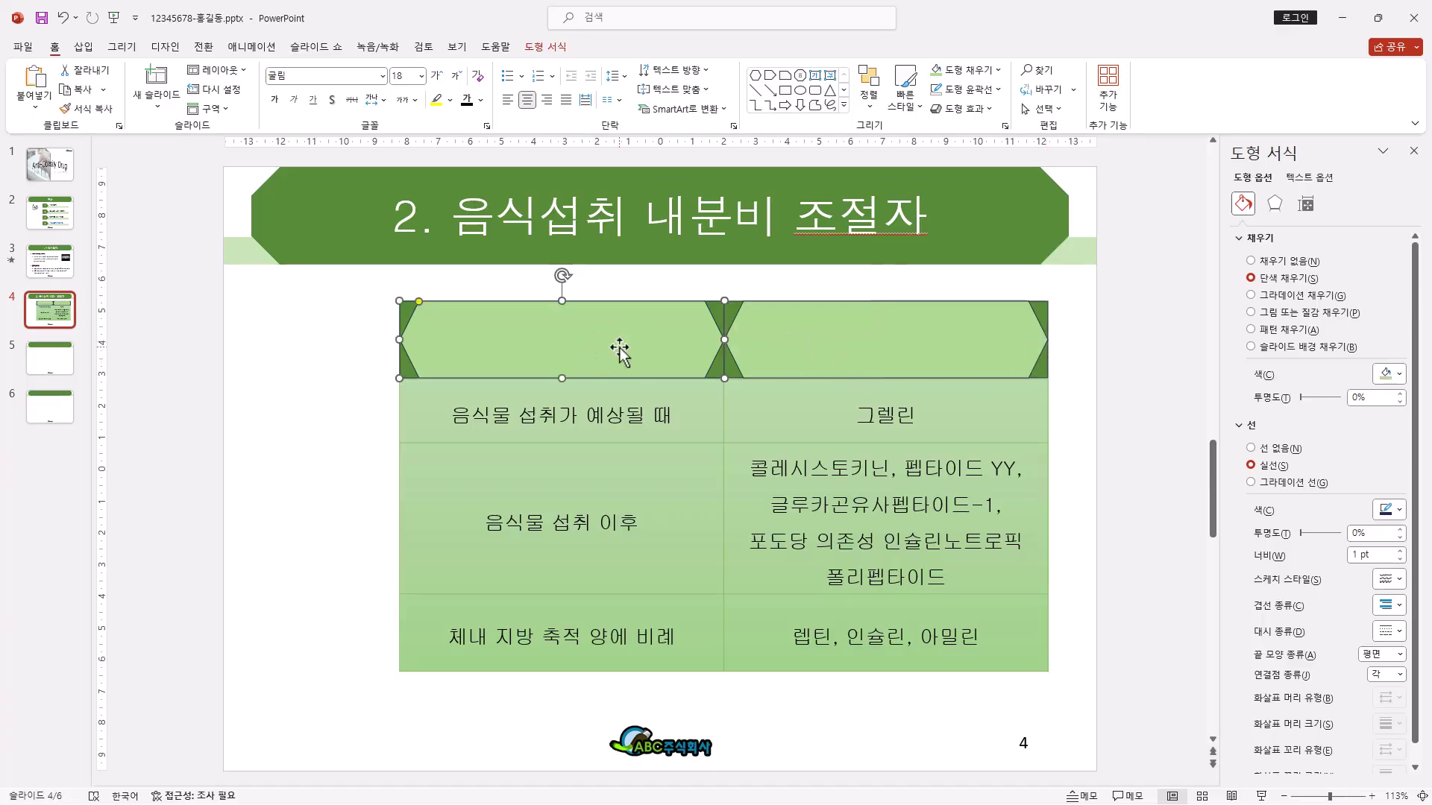
{"action": "type", "text": "상ㅎ"}
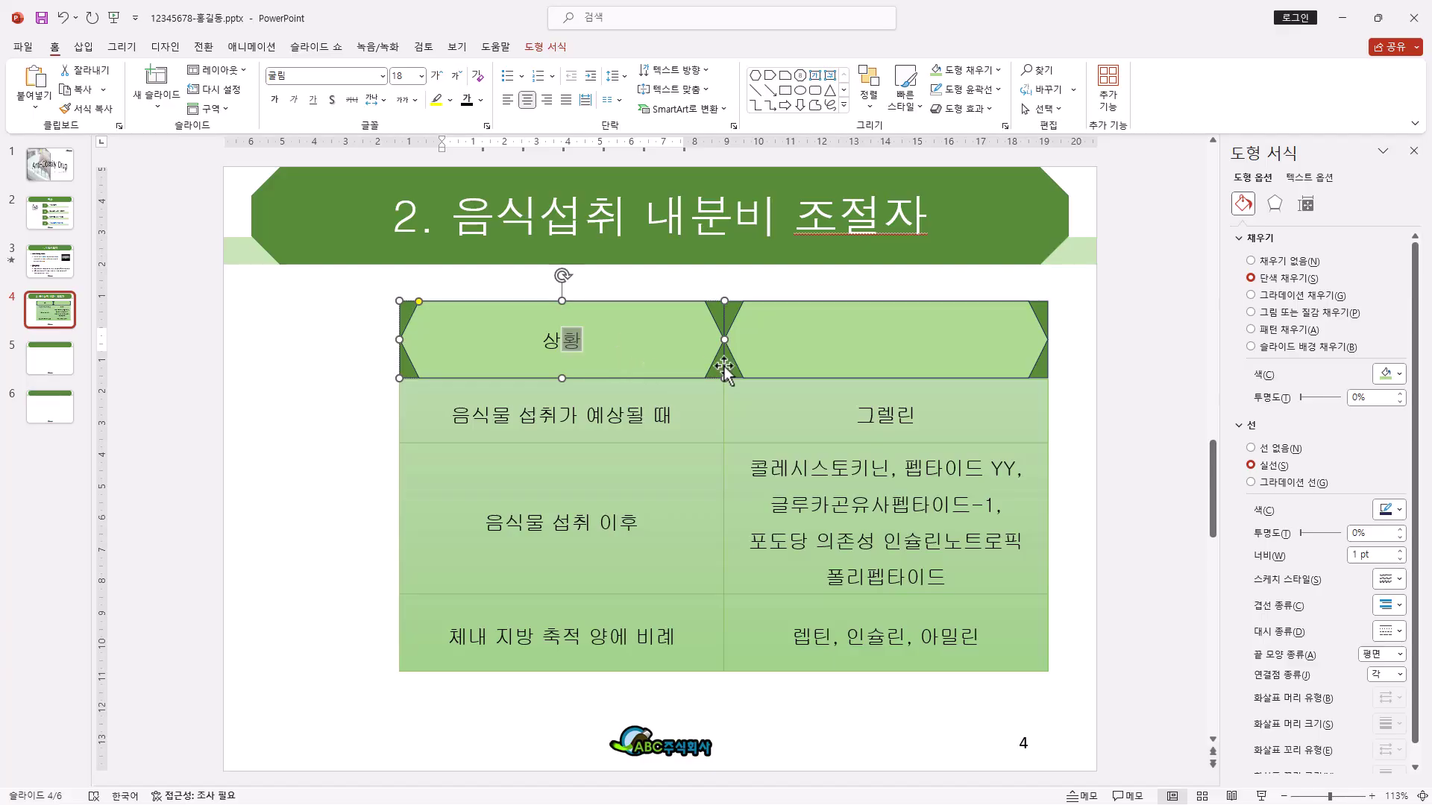
{"action": "left_click", "coordinate": [812, 343]}
{"action": "type", "text": "조절ㅈ"}
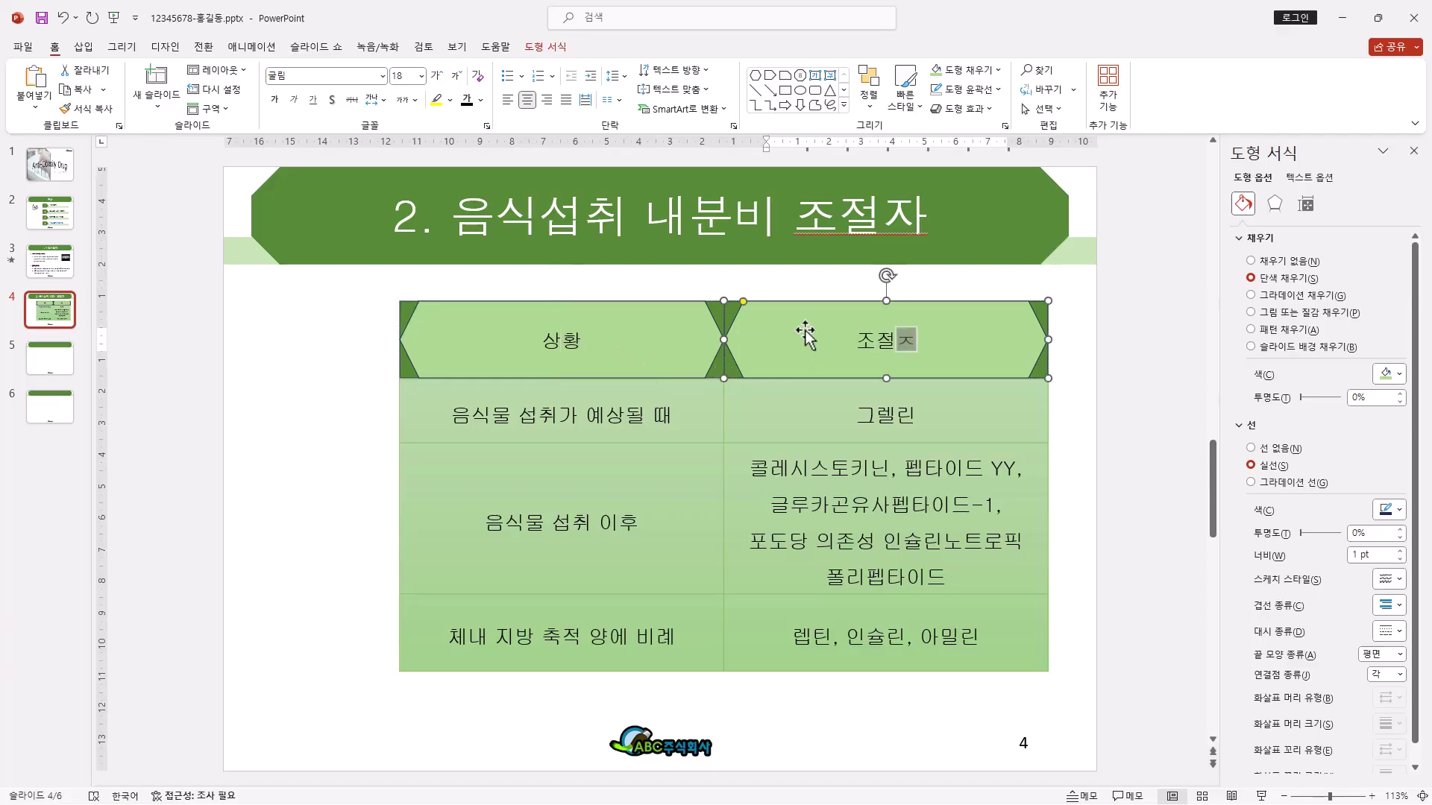
{"action": "left_click", "coordinate": [351, 399]}
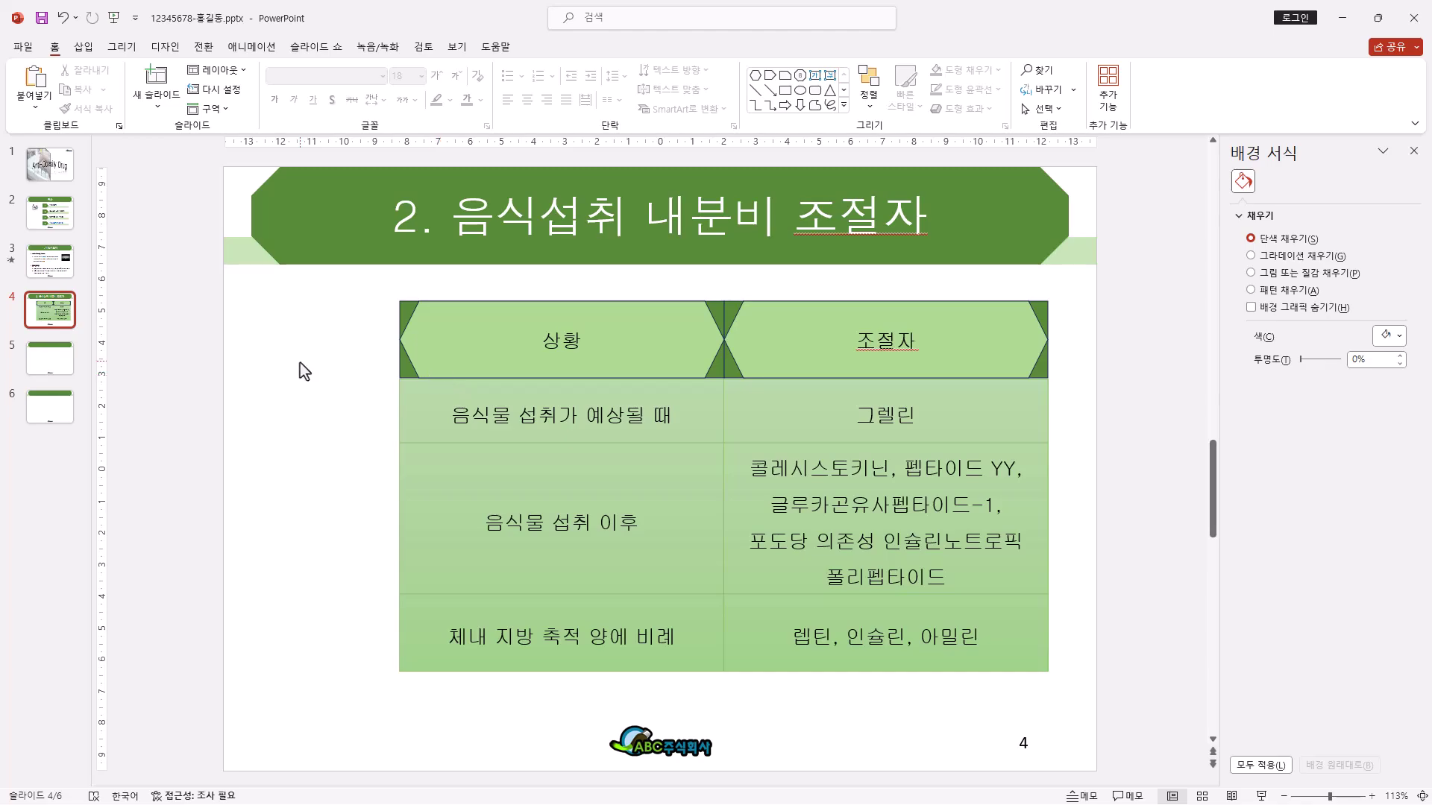
{"action": "left_click", "coordinate": [473, 328]}
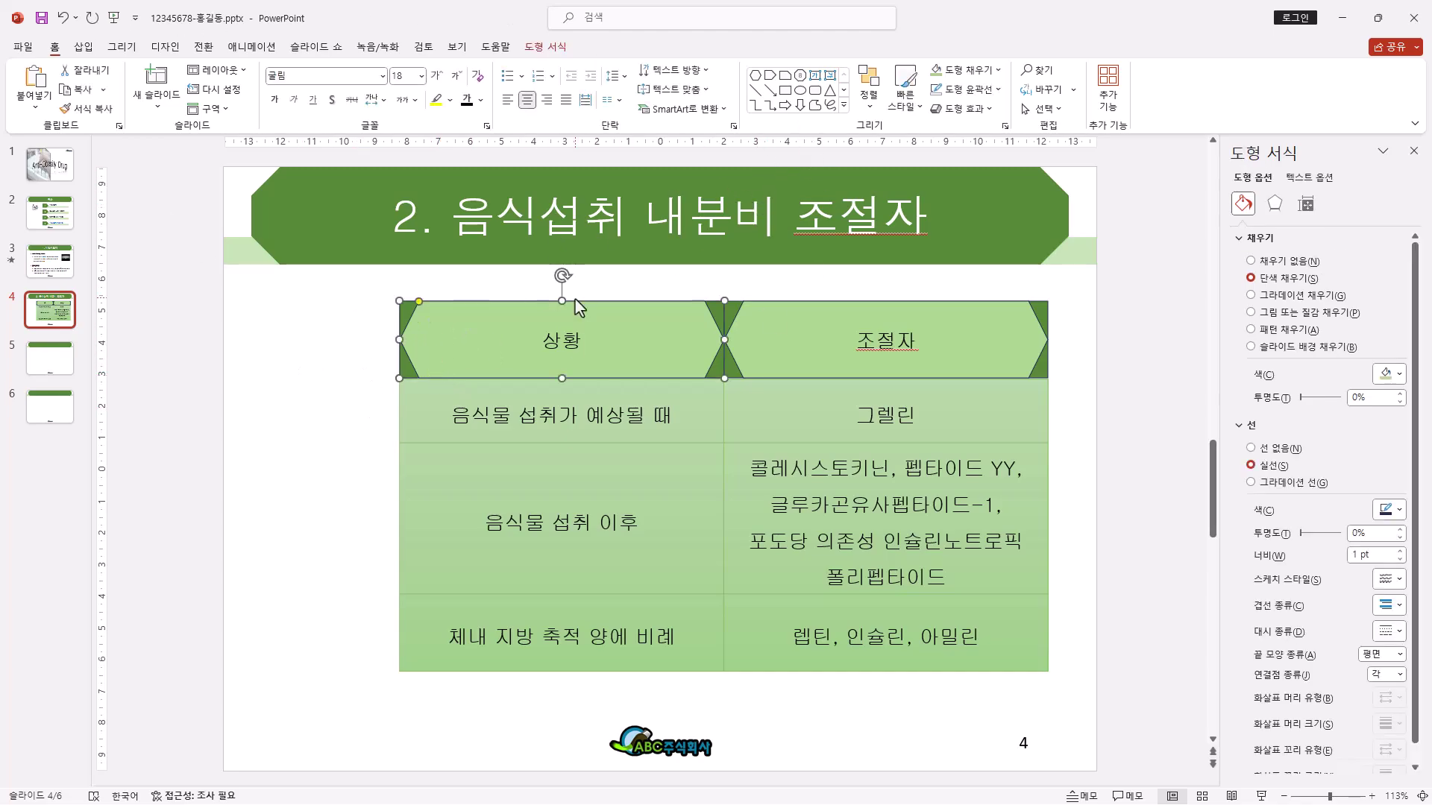
{"action": "left_click", "coordinate": [546, 46]}
{"action": "left_click", "coordinate": [165, 70]}
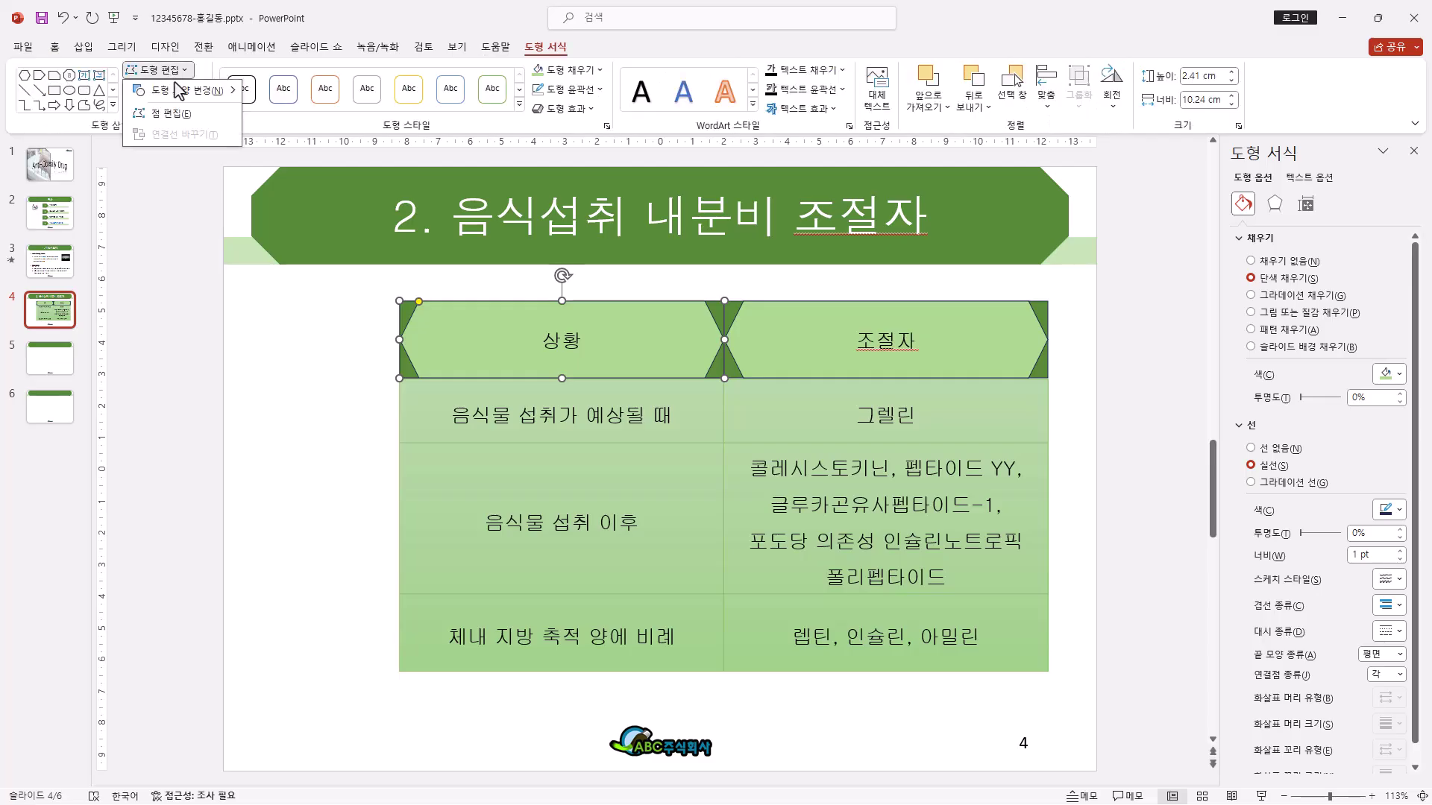
{"action": "mouse_move", "coordinate": [189, 97]}
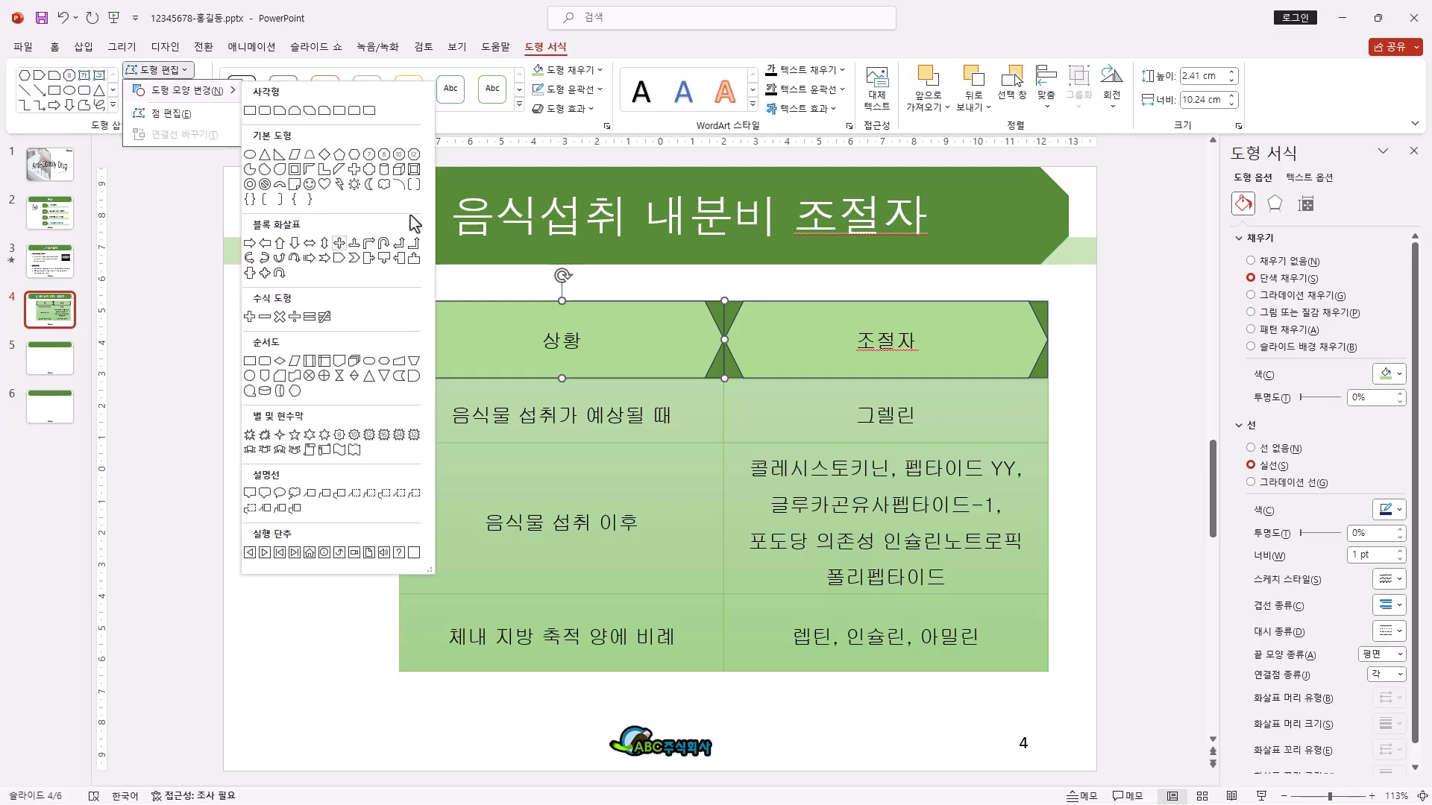
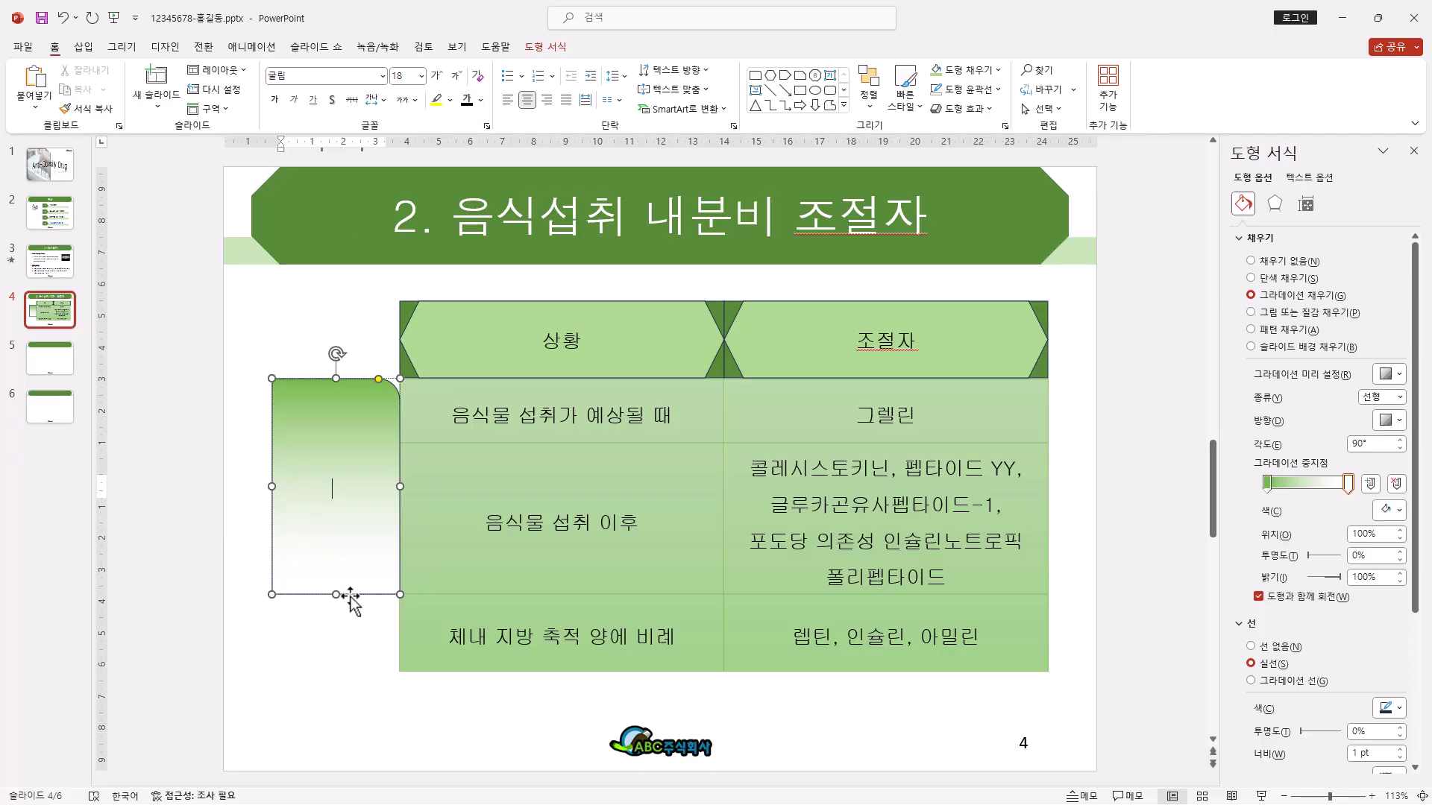
Step: Label the gradient shape beside the table "단기반응" and place a copy directly below it, shortened to the height of the table's last row
{"action": "type", "text": "단기반으"}
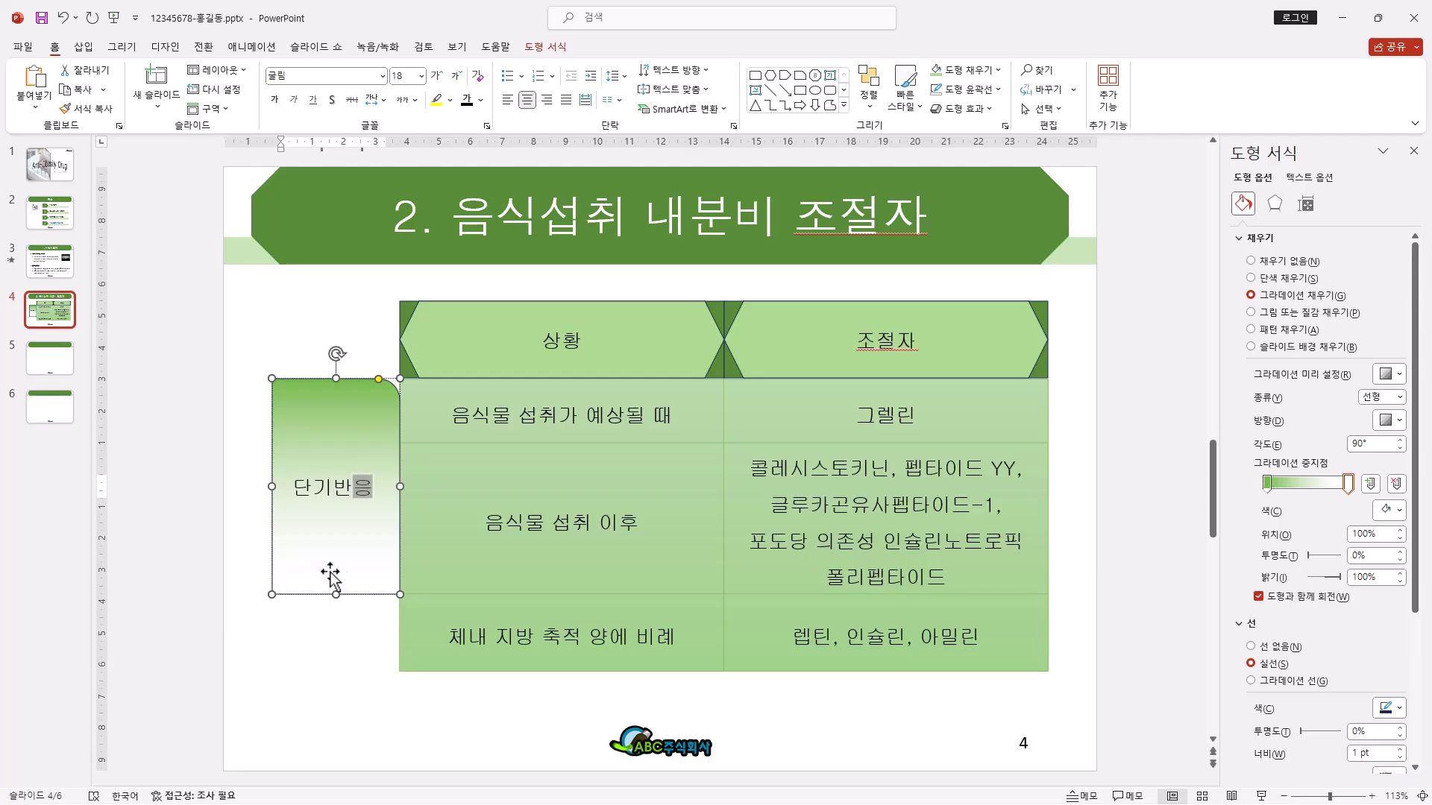
{"action": "key", "text": "Escape"}
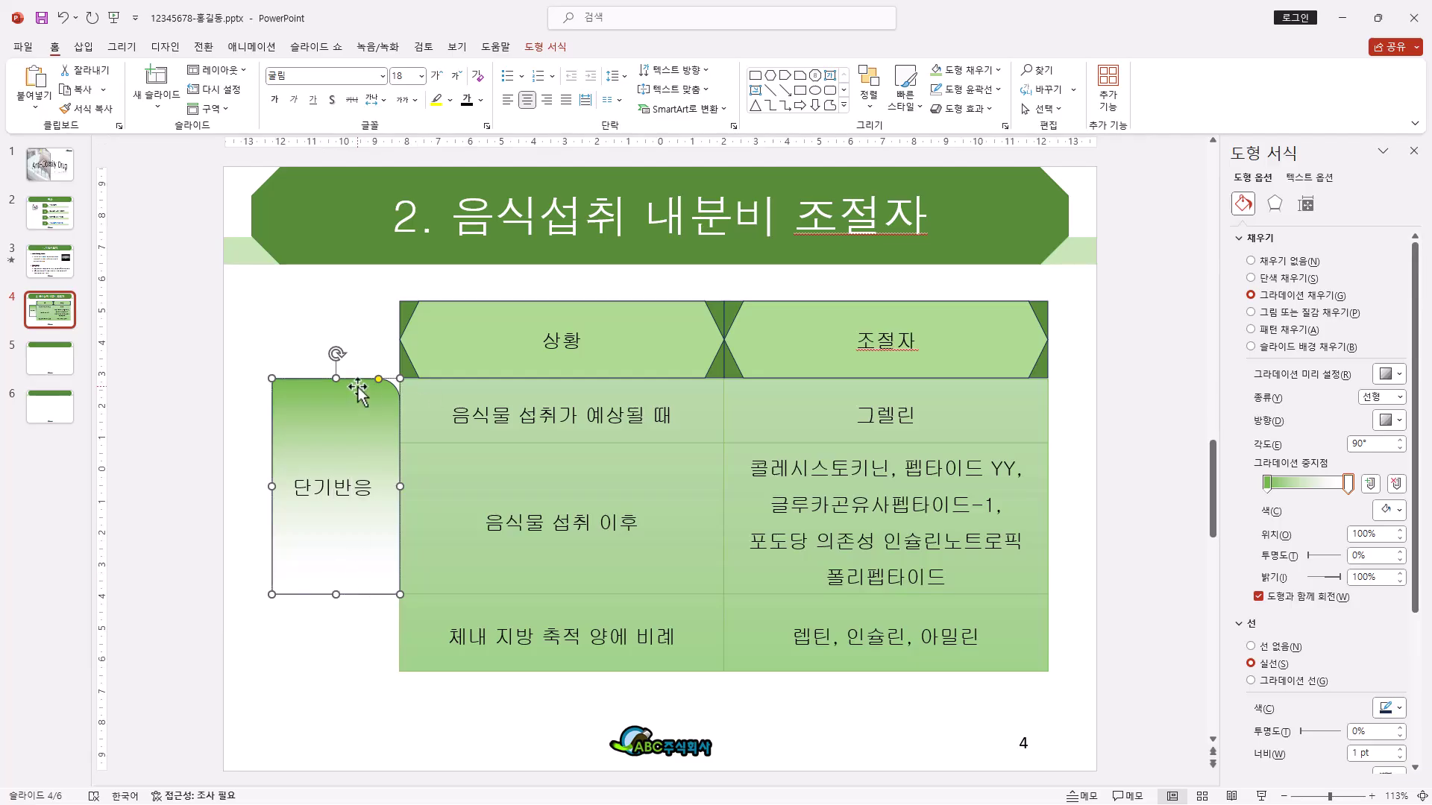
{"action": "left_click_drag", "start_coordinate": [358, 390], "coordinate": [370, 616]}
{"action": "scroll", "coordinate": [447, 596], "scroll_direction": "down", "scroll_amount": 1}
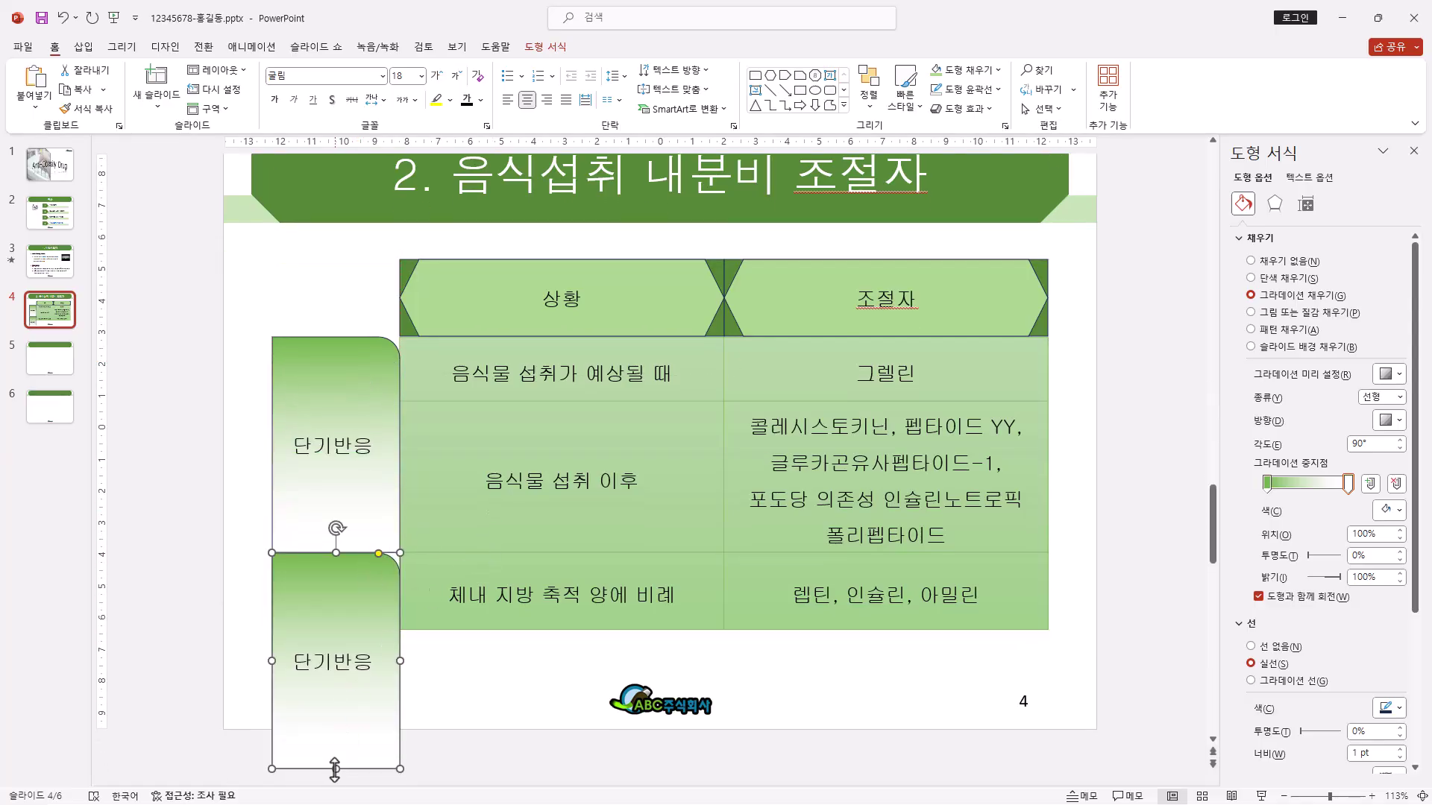
{"action": "left_click_drag", "start_coordinate": [331, 694], "coordinate": [346, 628]}
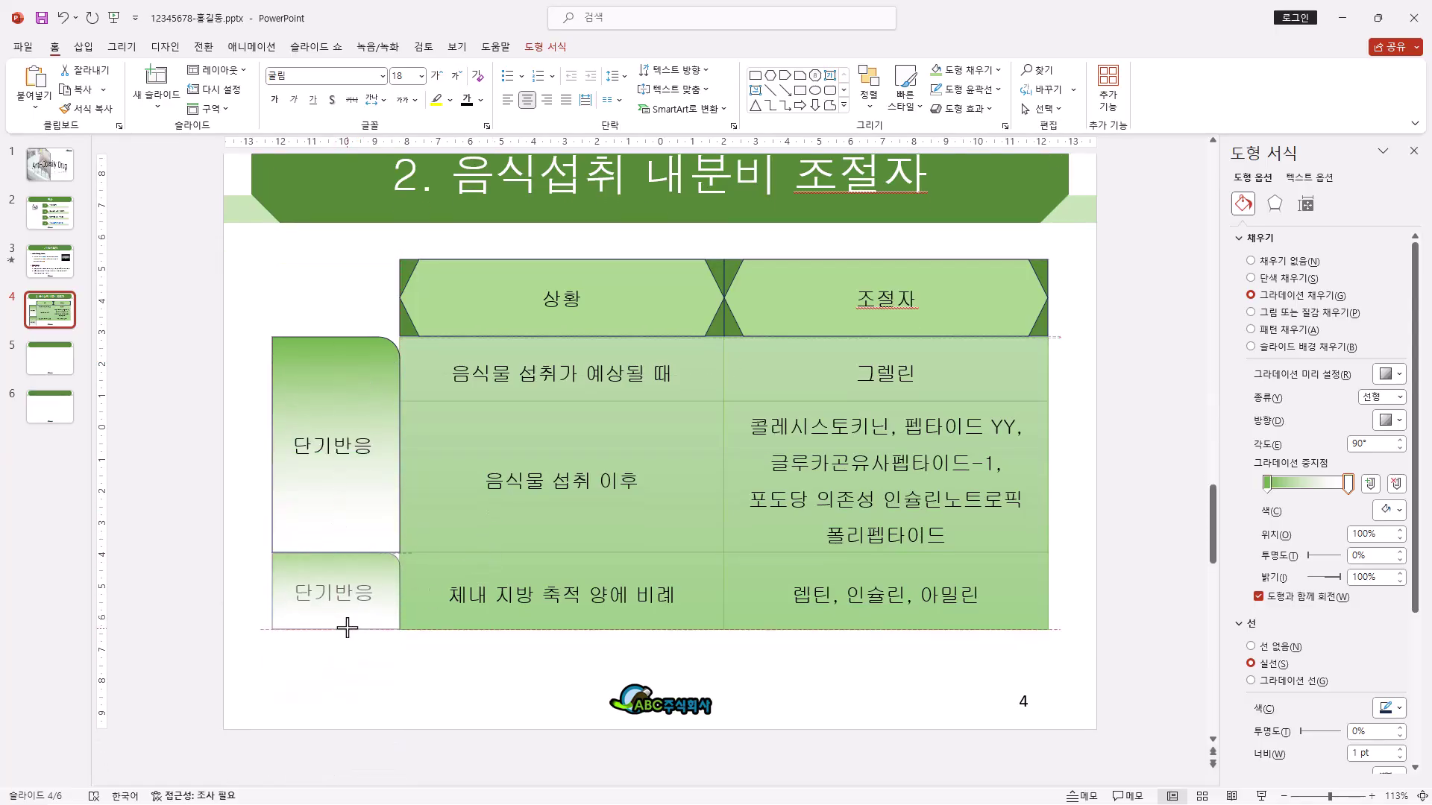
Step: Change the label of the lower gradient shape to "장기반응"
{"action": "scroll", "coordinate": [336, 630], "scroll_direction": "up", "scroll_amount": 1}
{"action": "left_click", "coordinate": [313, 633]}
{"action": "key", "text": "BackSpace"}
{"action": "type", "text": "장"}
{"action": "left_click", "coordinate": [385, 697]}
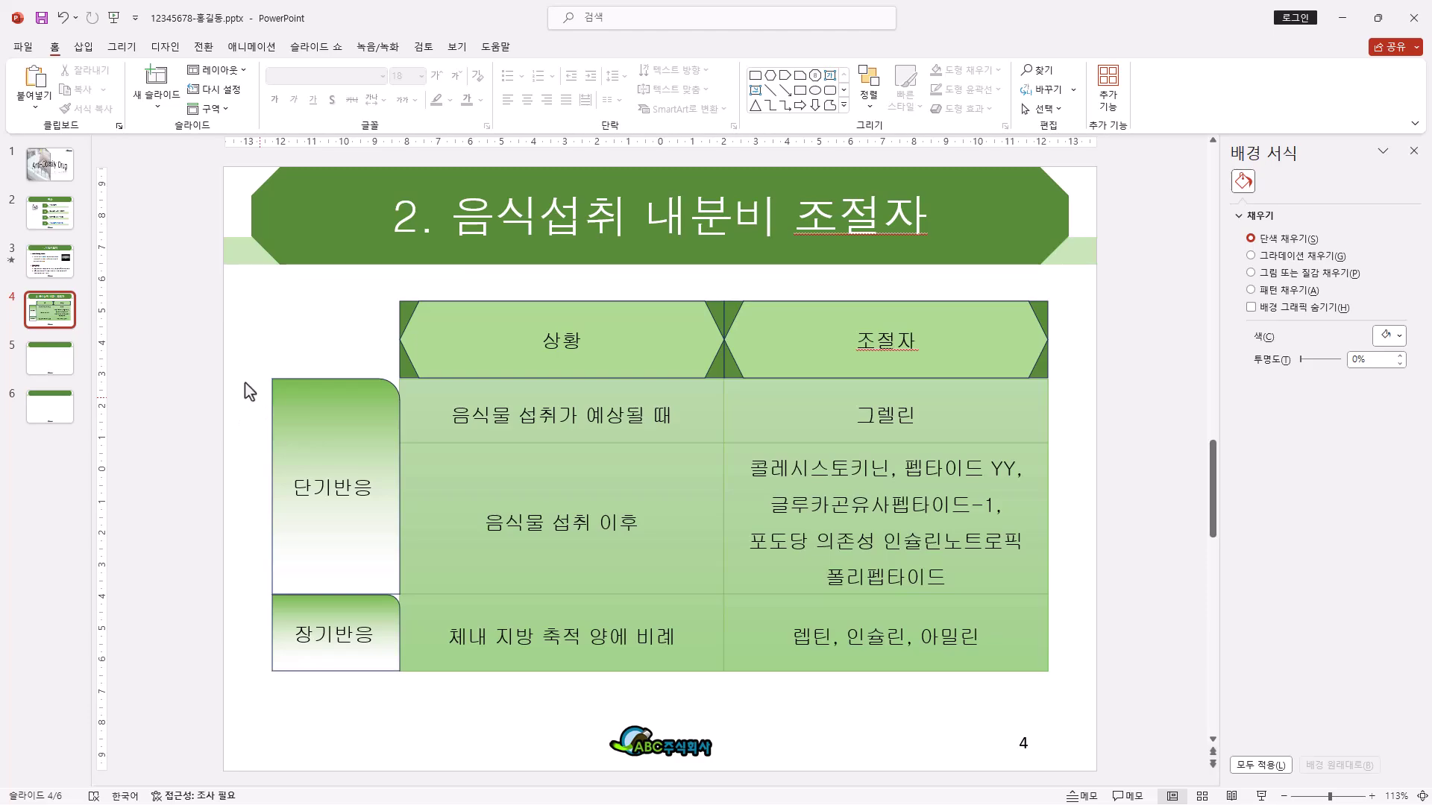
Step: Title slide 5 "3. 연령대별 성인 비만율"
{"action": "left_click", "coordinate": [38, 361]}
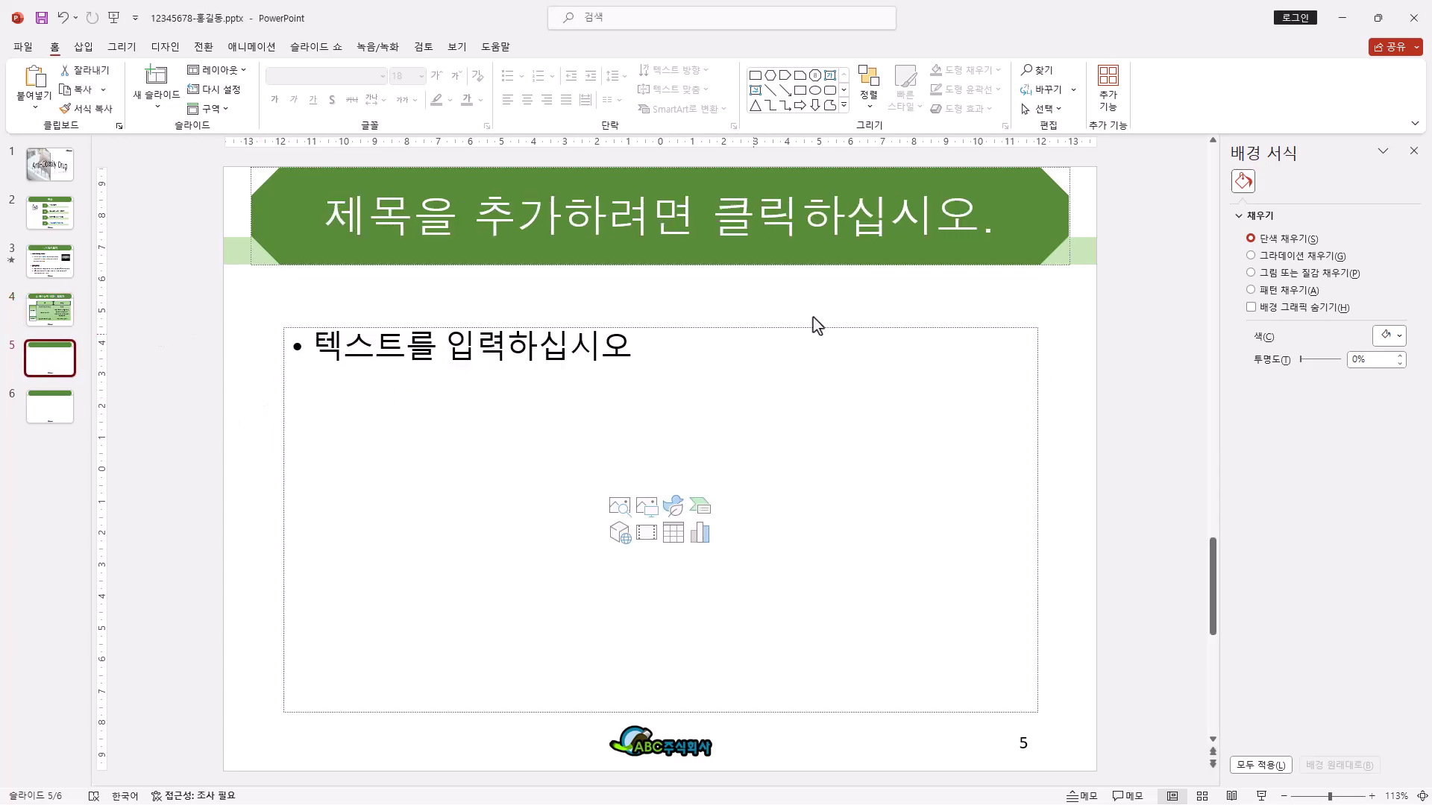
{"action": "left_click", "coordinate": [686, 227]}
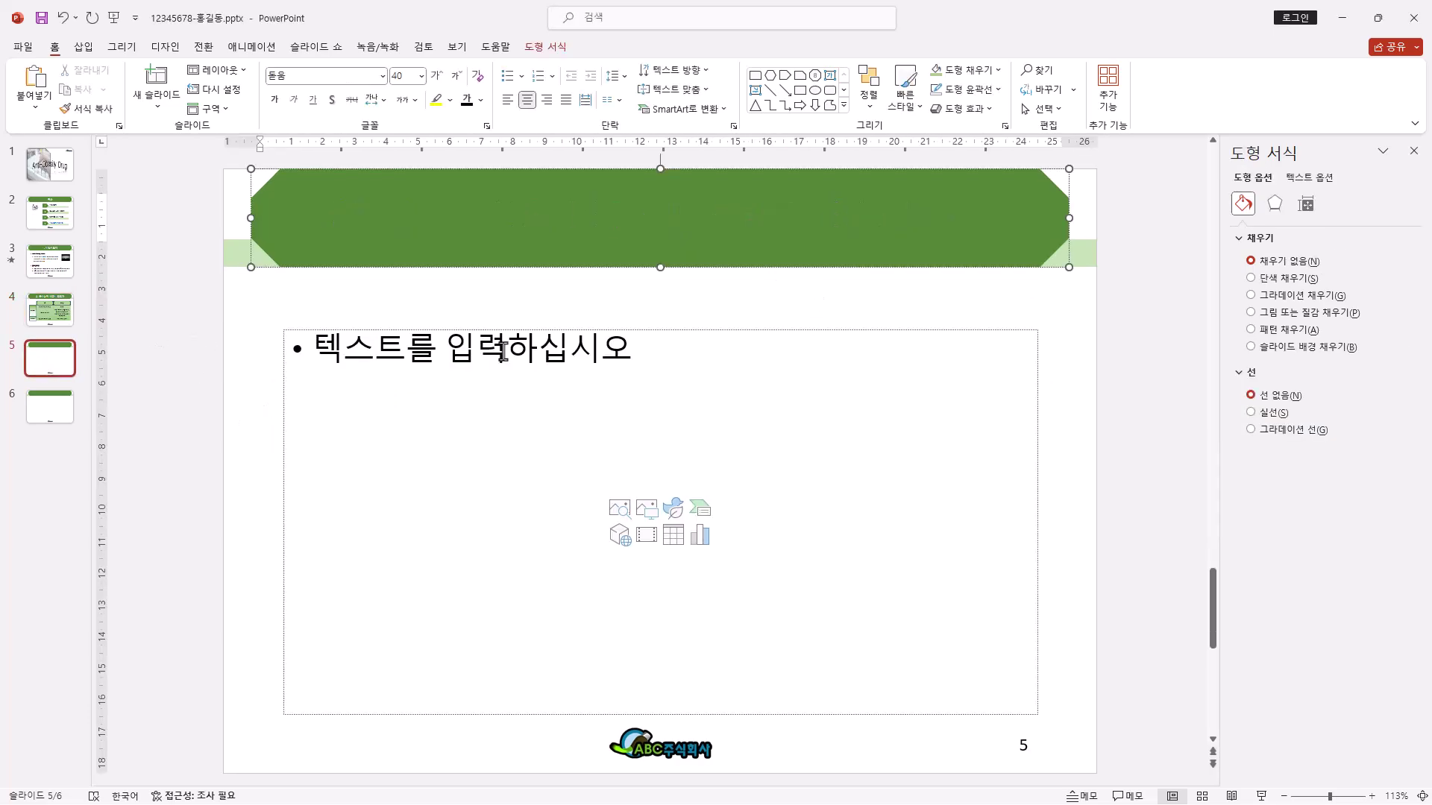
{"action": "type", "text": "3. 연령대별 성인 비만율"}
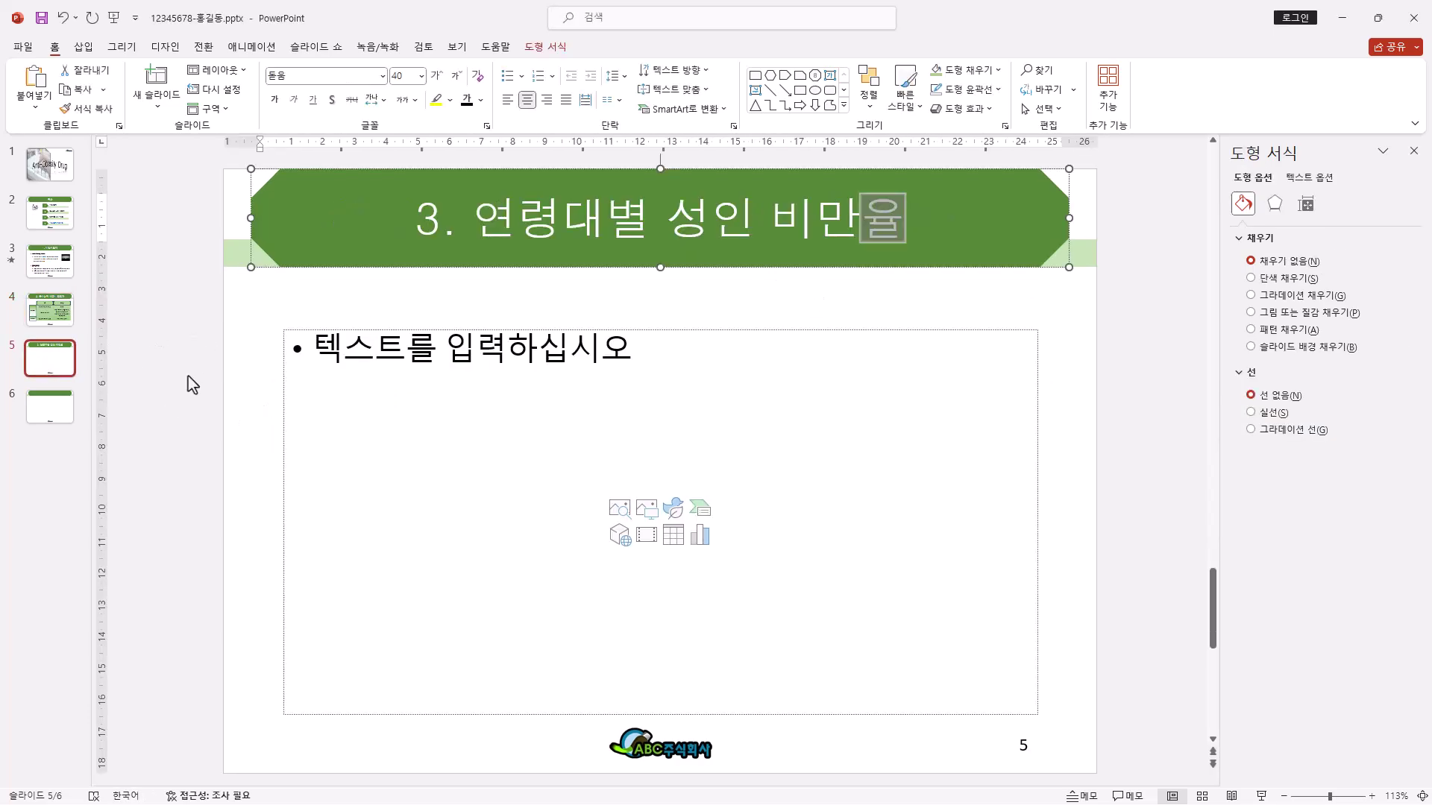
Step: Insert a combo chart with 계열1 as 묶은 세로 막대형 and 계열2 as 표식이 있는 꺾은선형 on the secondary axis
{"action": "left_click", "coordinate": [698, 538]}
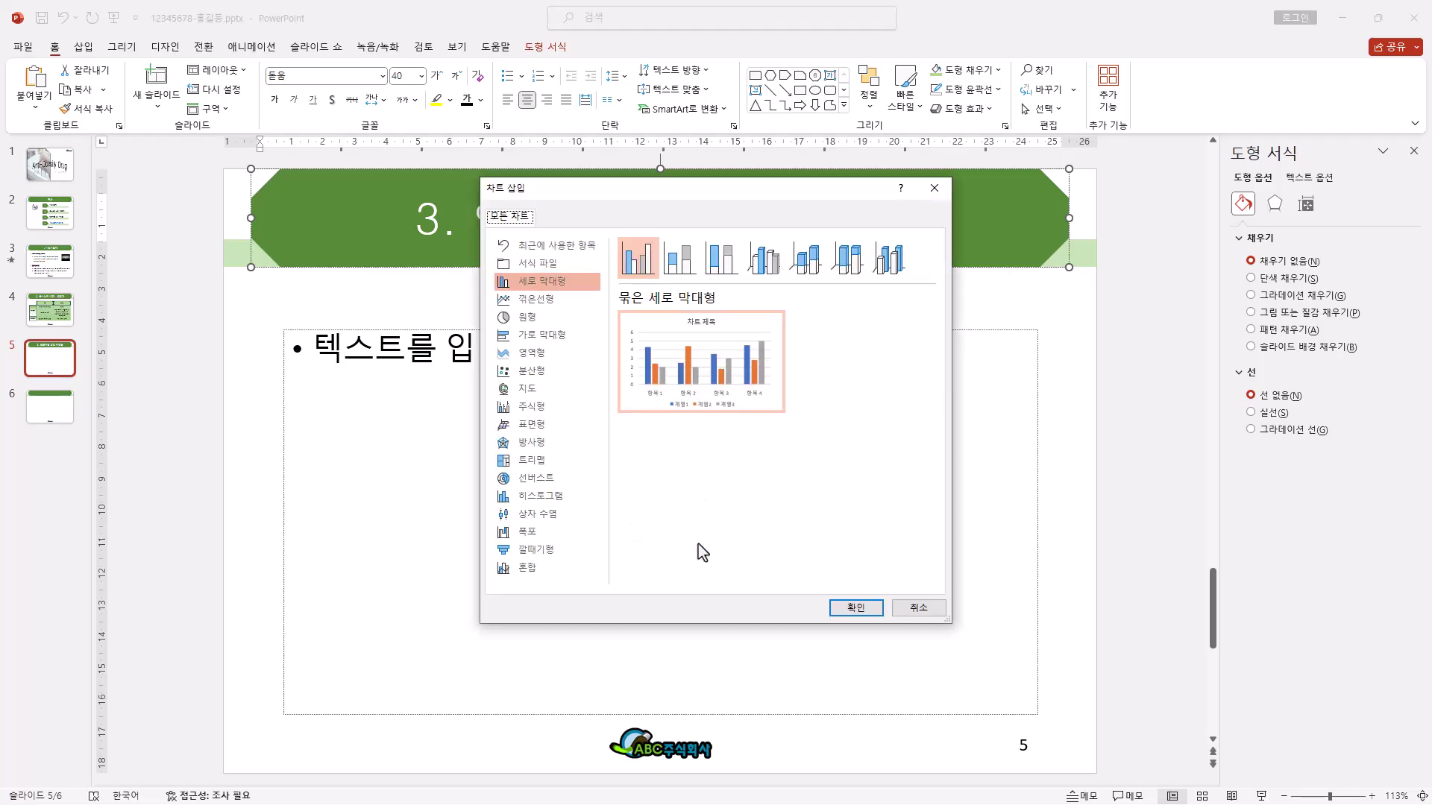
{"action": "left_click", "coordinate": [536, 570]}
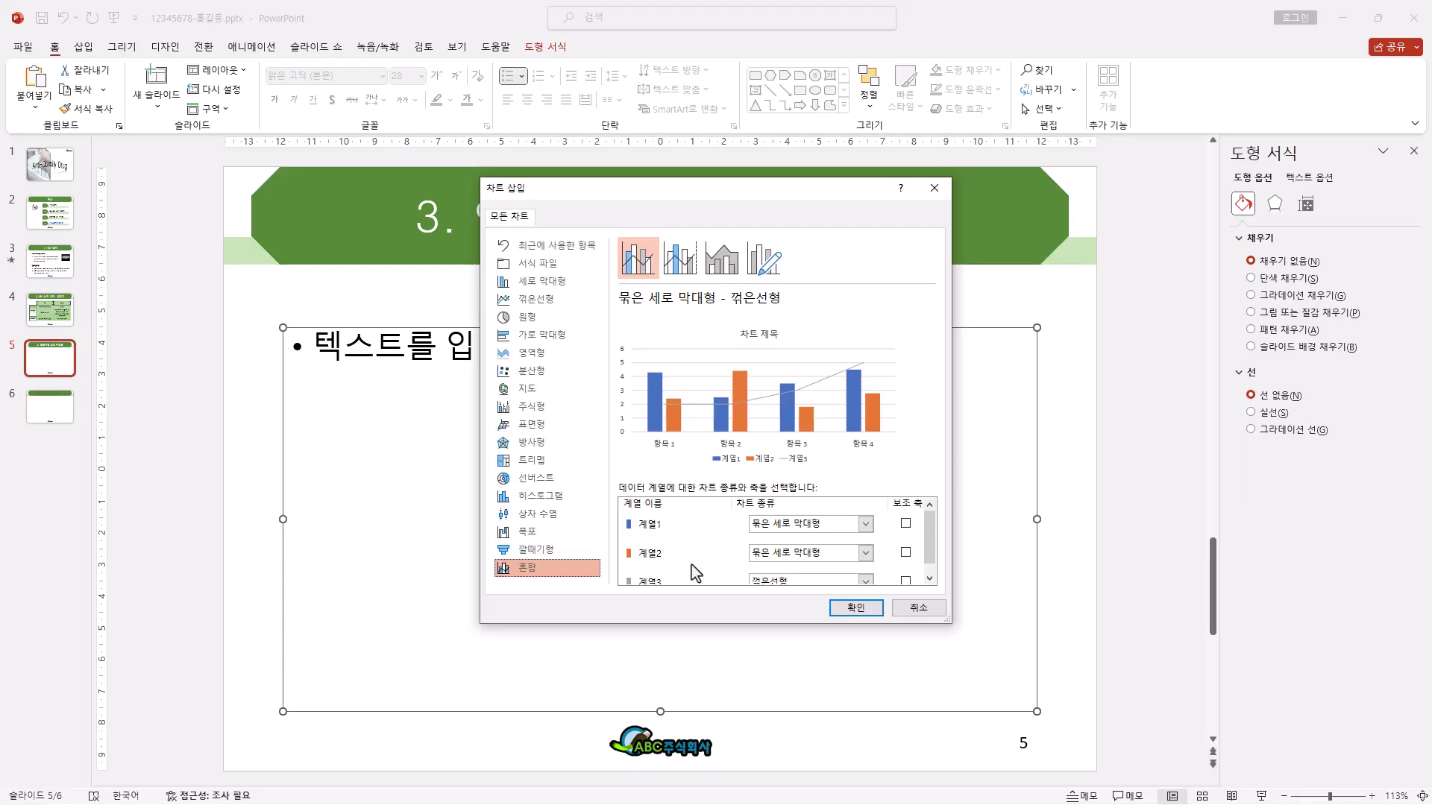
{"action": "left_click", "coordinate": [864, 556]}
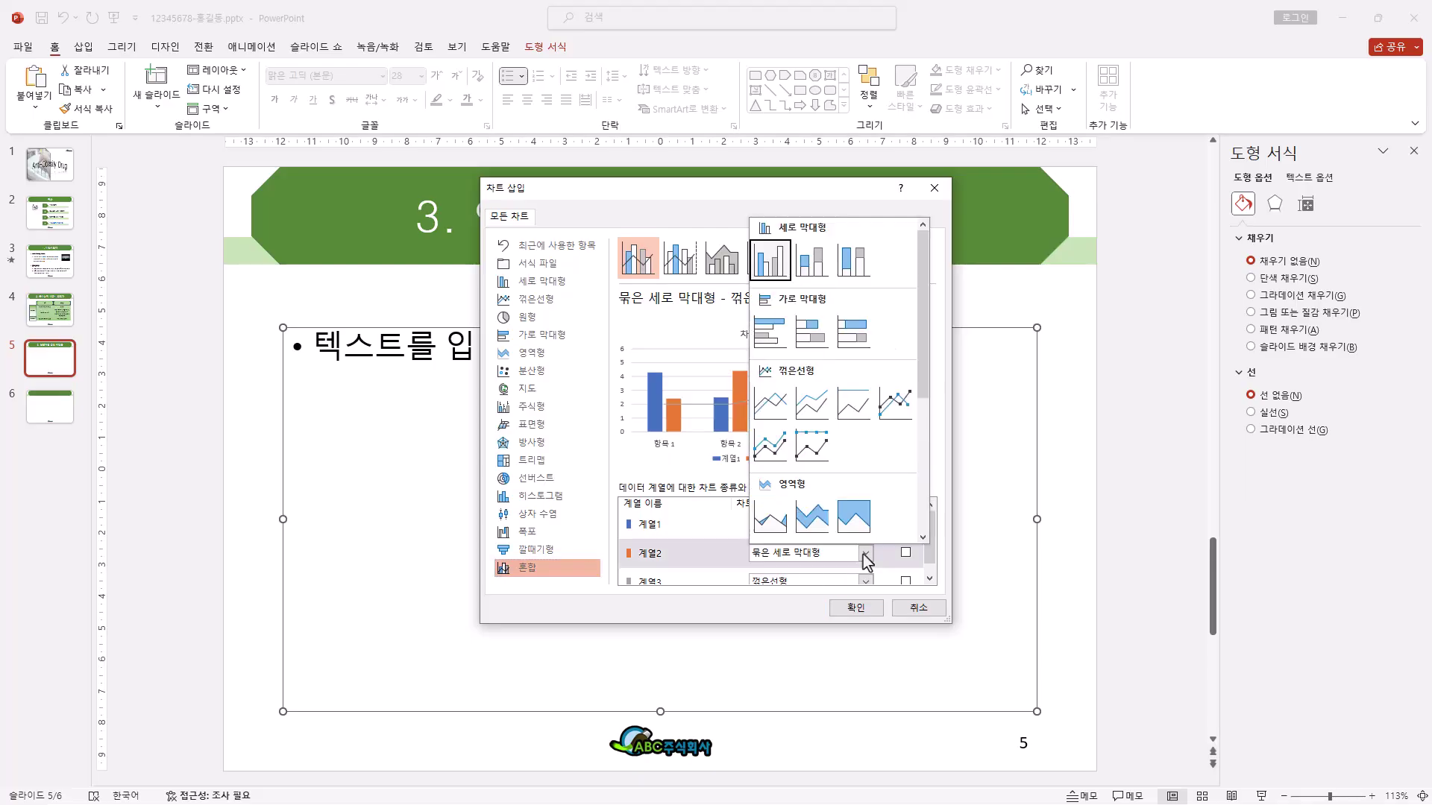
{"action": "left_click", "coordinate": [901, 408]}
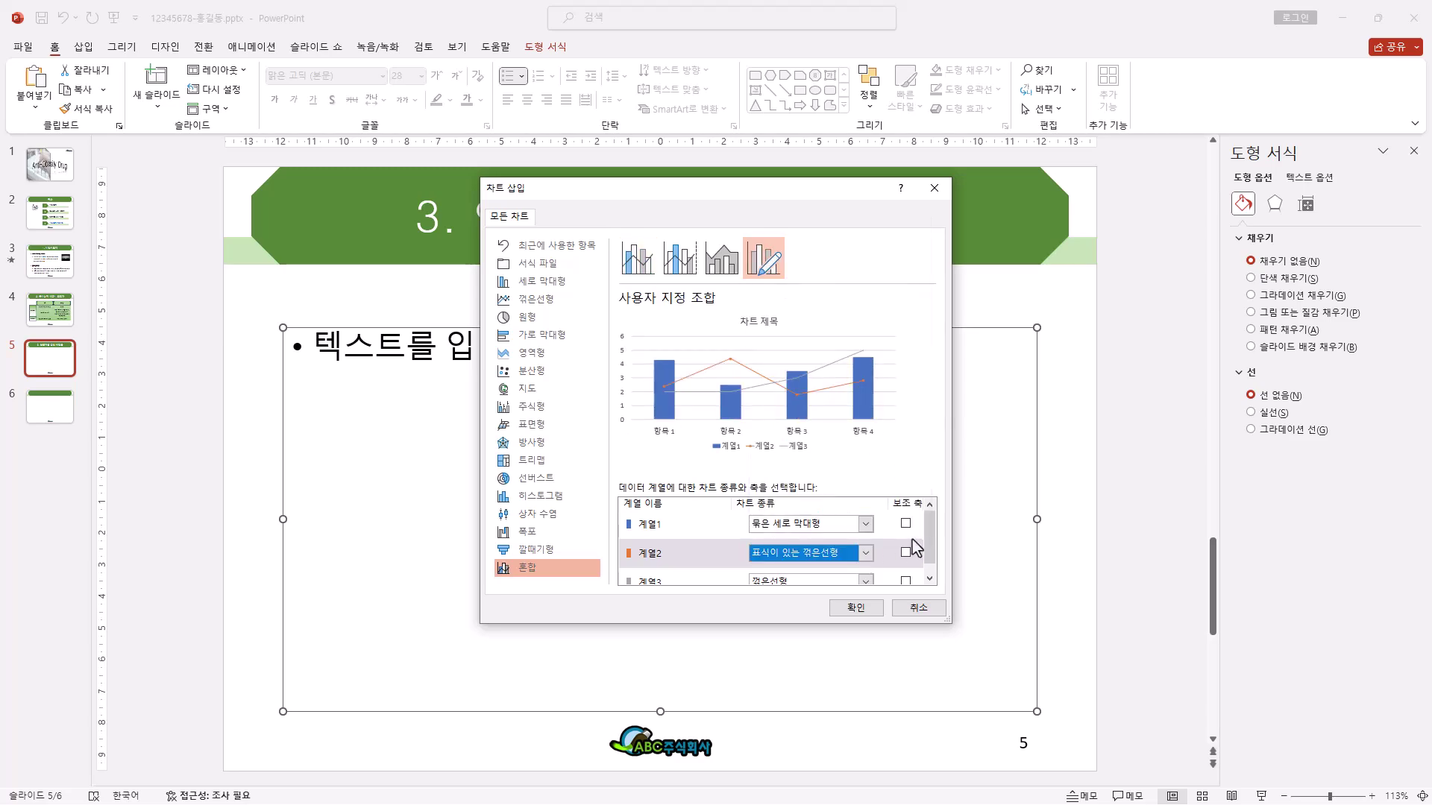
{"action": "left_click", "coordinate": [905, 553]}
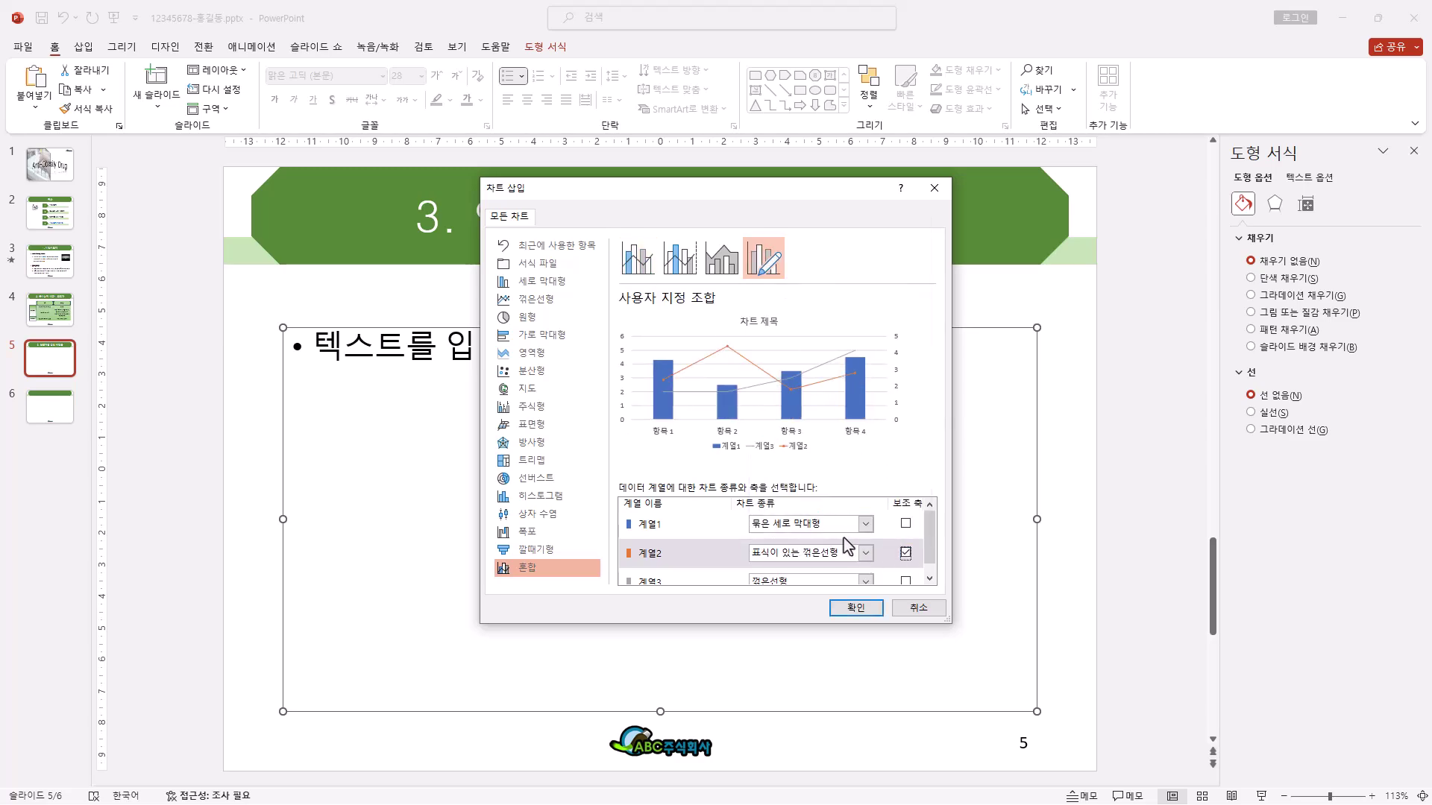
{"action": "left_click", "coordinate": [857, 608]}
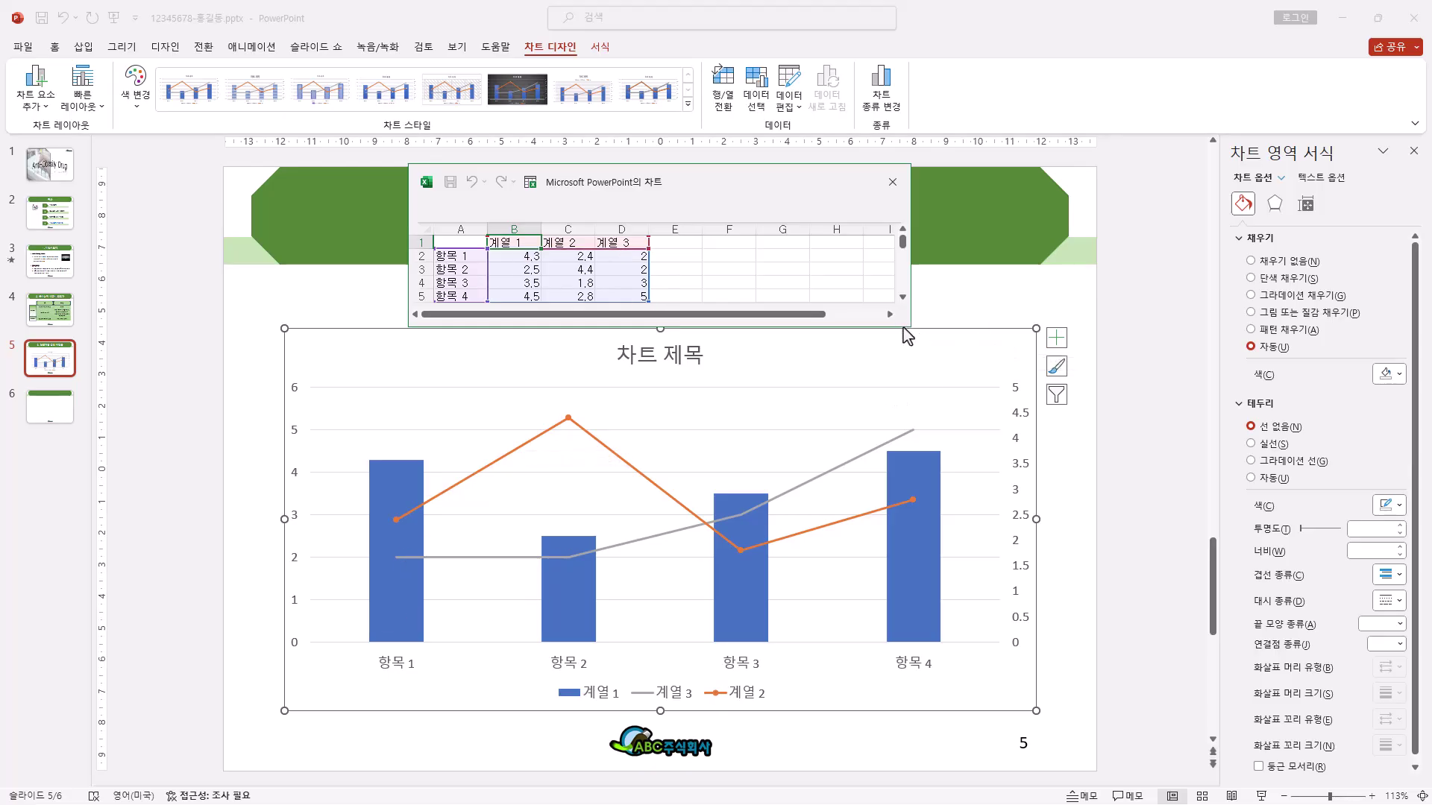
Step: Enlarge the chart's data sheet and delete column D with the 계열 3 data
{"action": "left_click_drag", "start_coordinate": [908, 325], "coordinate": [941, 440]}
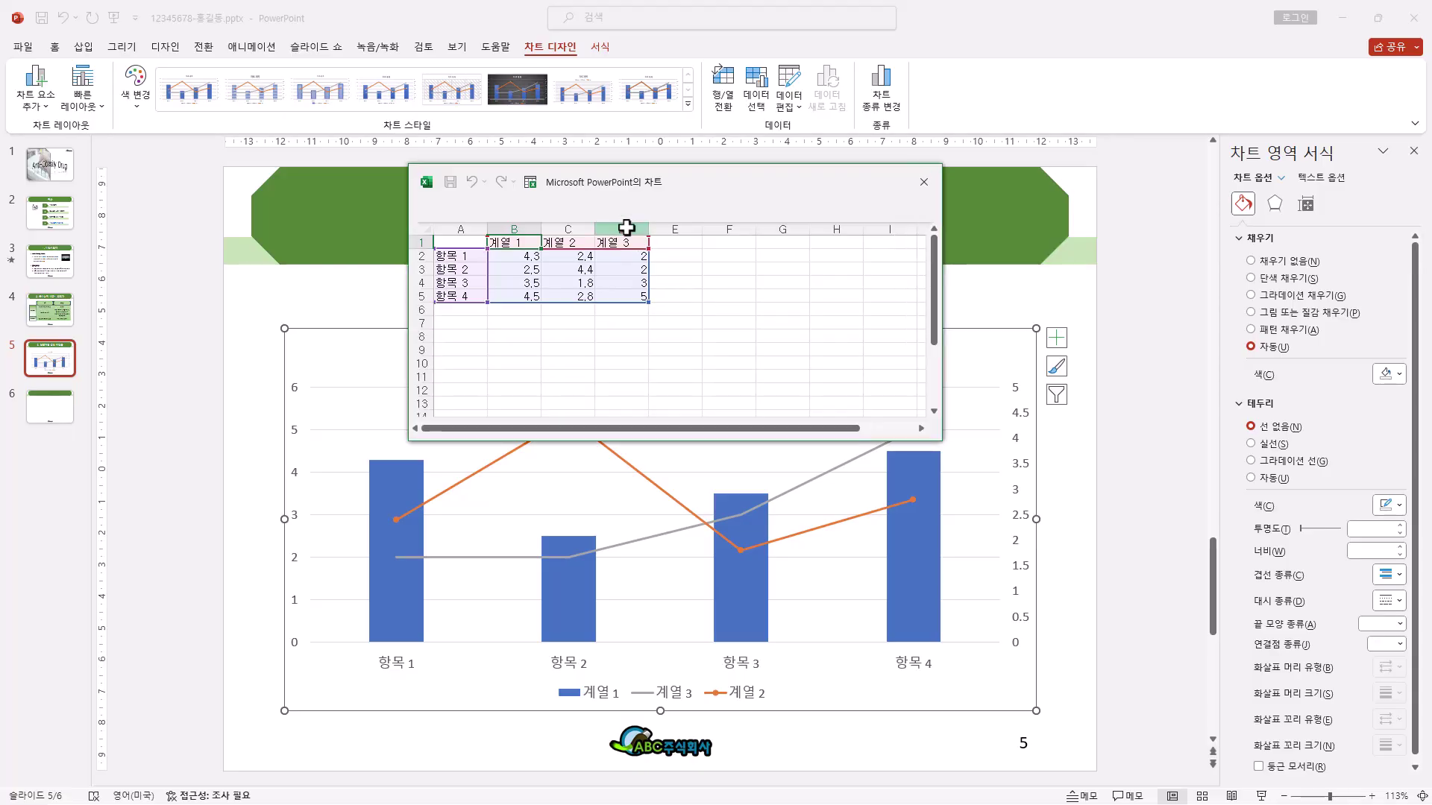
{"action": "right_click", "coordinate": [626, 228]}
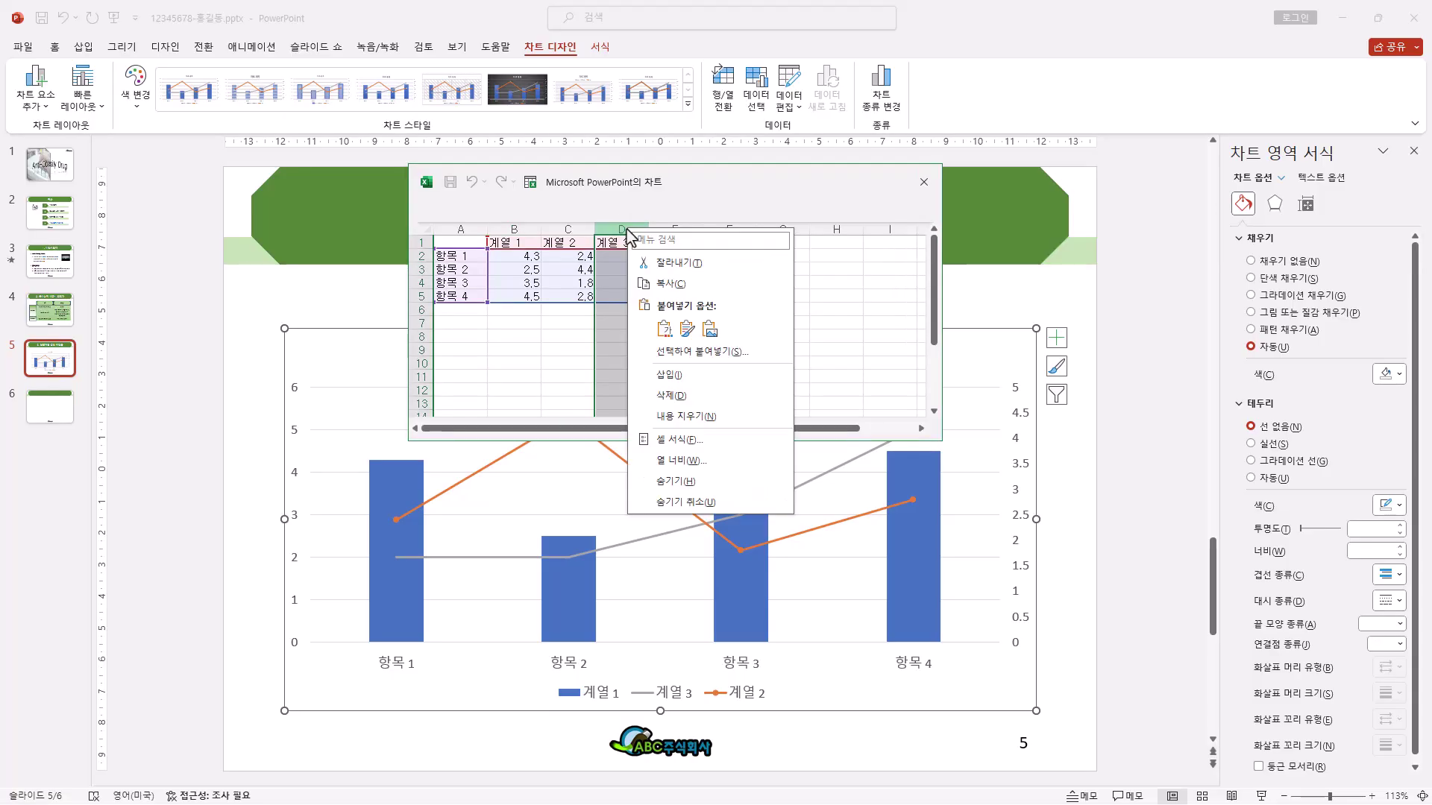
{"action": "left_click", "coordinate": [677, 397]}
{"action": "scroll", "coordinate": [584, 344], "scroll_direction": "up", "scroll_amount": 2}
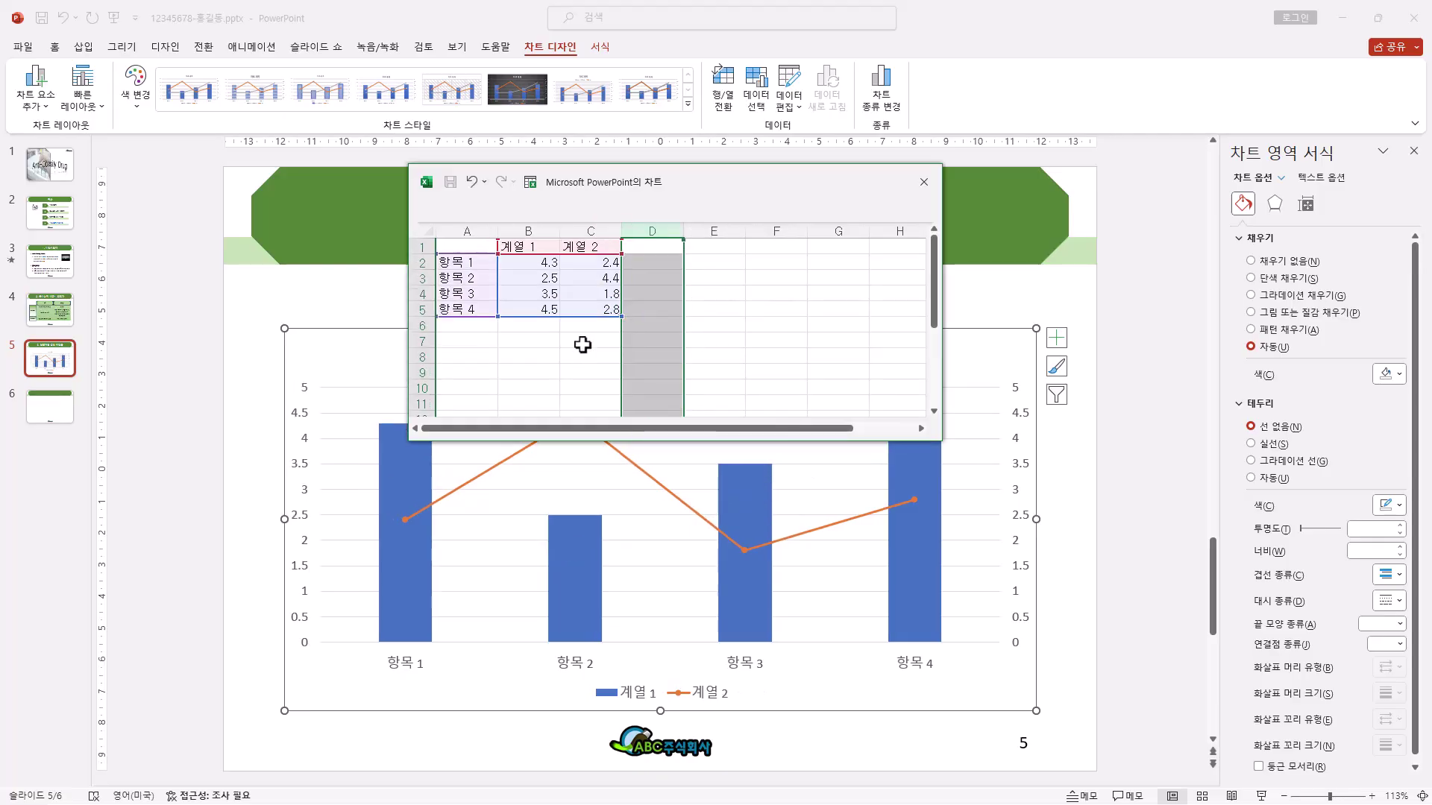
Step: Enter the category labels 20대, 30대, 40대, 50대 and 60대 in cells A2:A6 of the chart data
{"action": "left_click", "coordinate": [549, 256]}
{"action": "left_click", "coordinate": [609, 252]}
{"action": "left_click", "coordinate": [573, 250]}
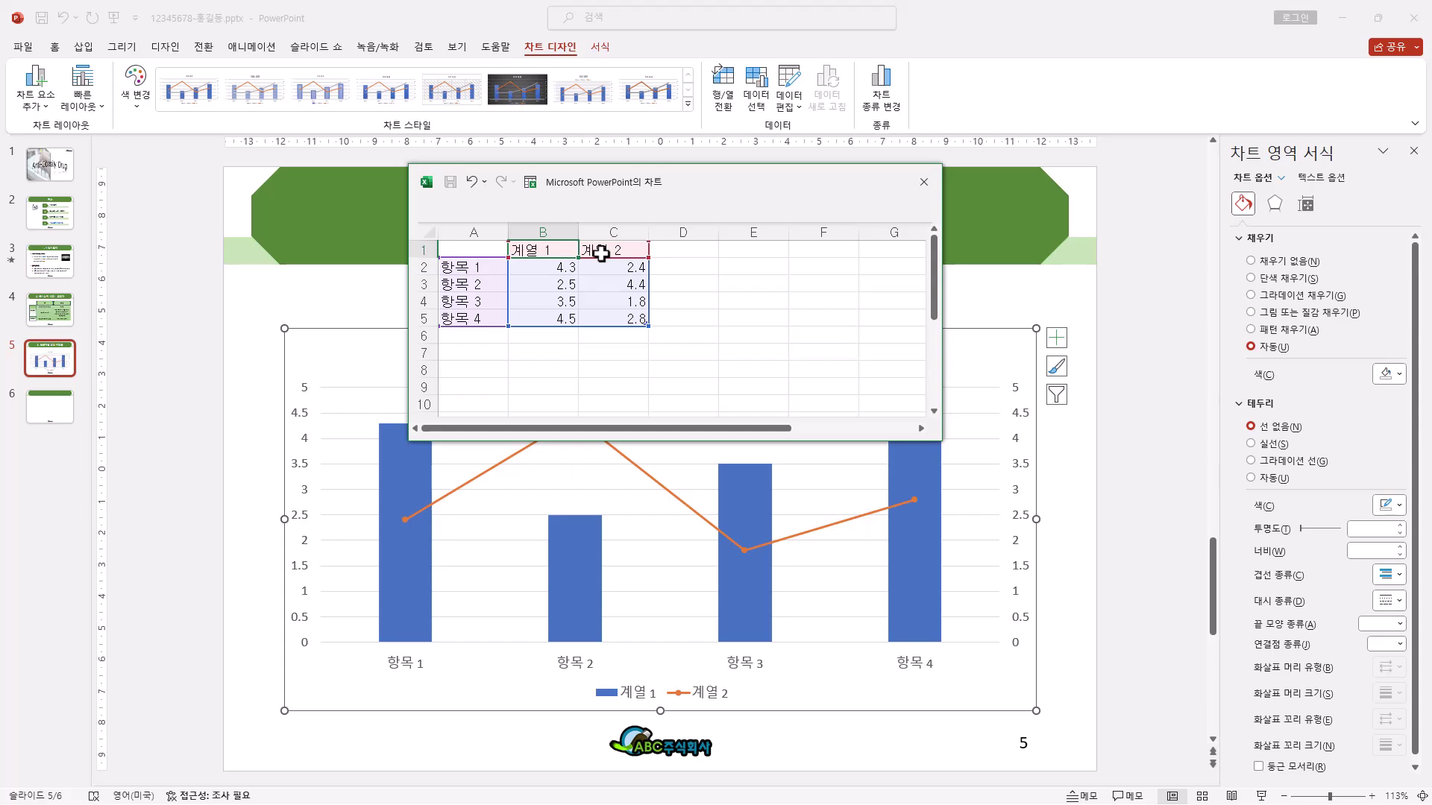
{"action": "left_click", "coordinate": [486, 265]}
{"action": "left_click_drag", "start_coordinate": [486, 265], "coordinate": [476, 341]}
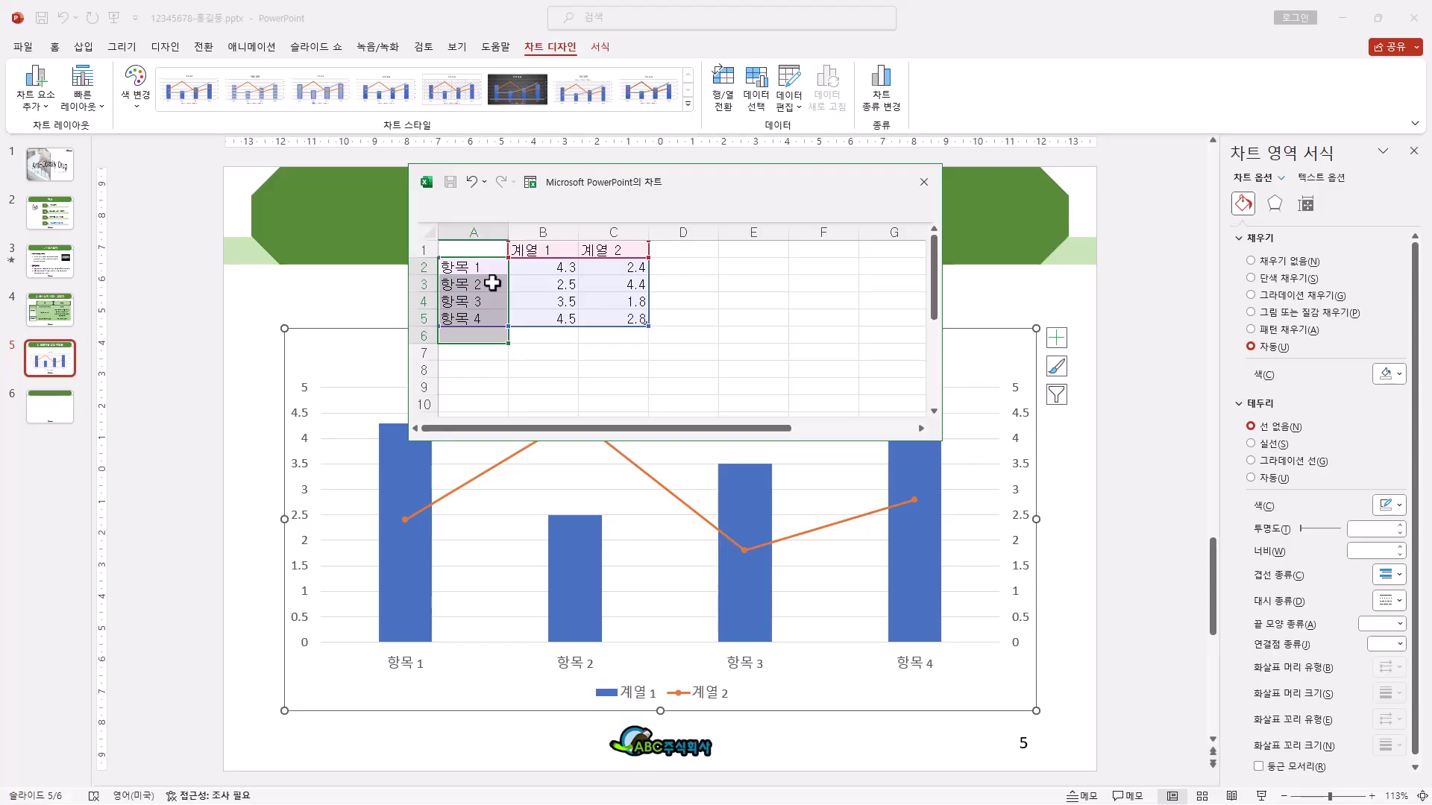
{"action": "type", "text": "20대 30대 40대 50대"}
{"action": "type", "text": "60대"}
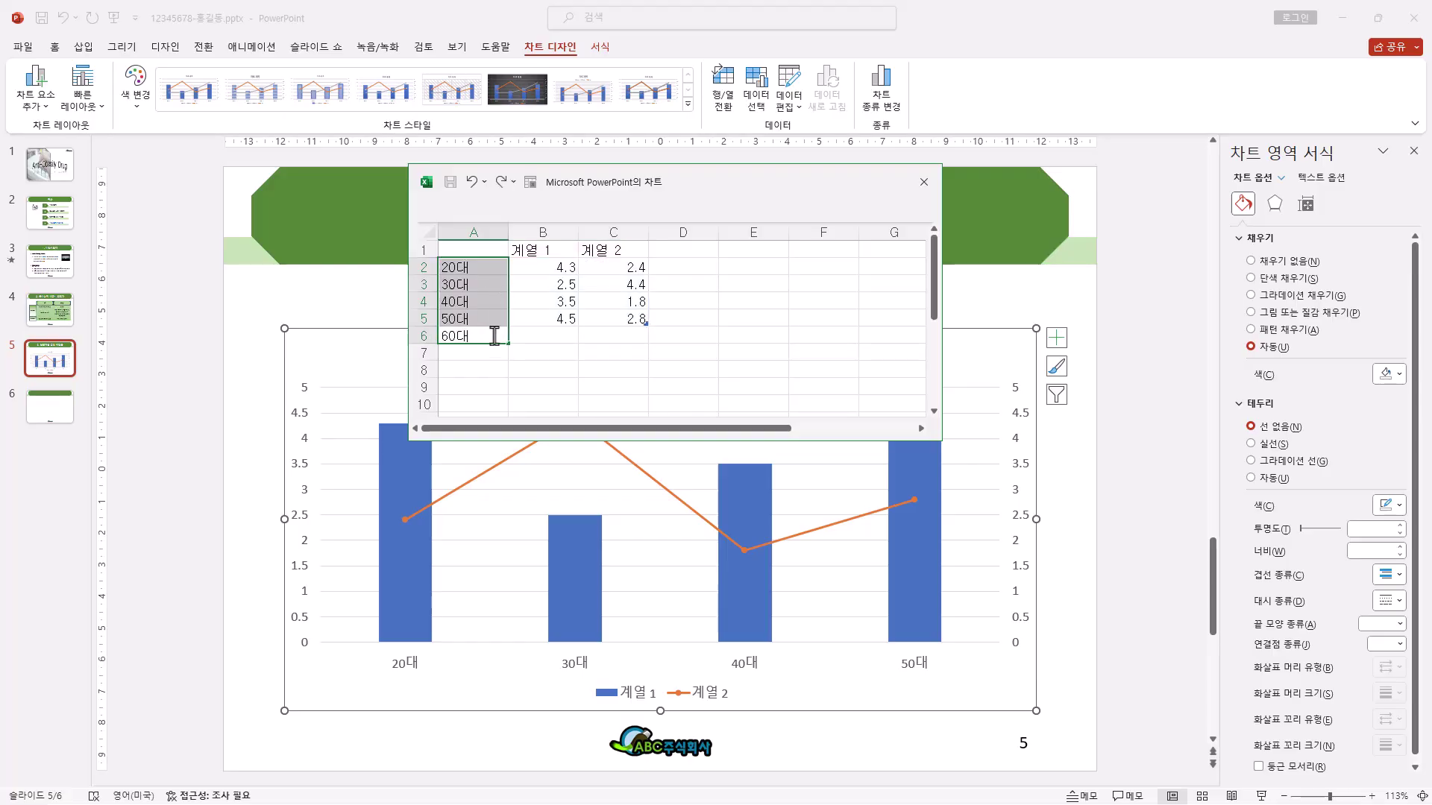
{"action": "key", "text": "Return"}
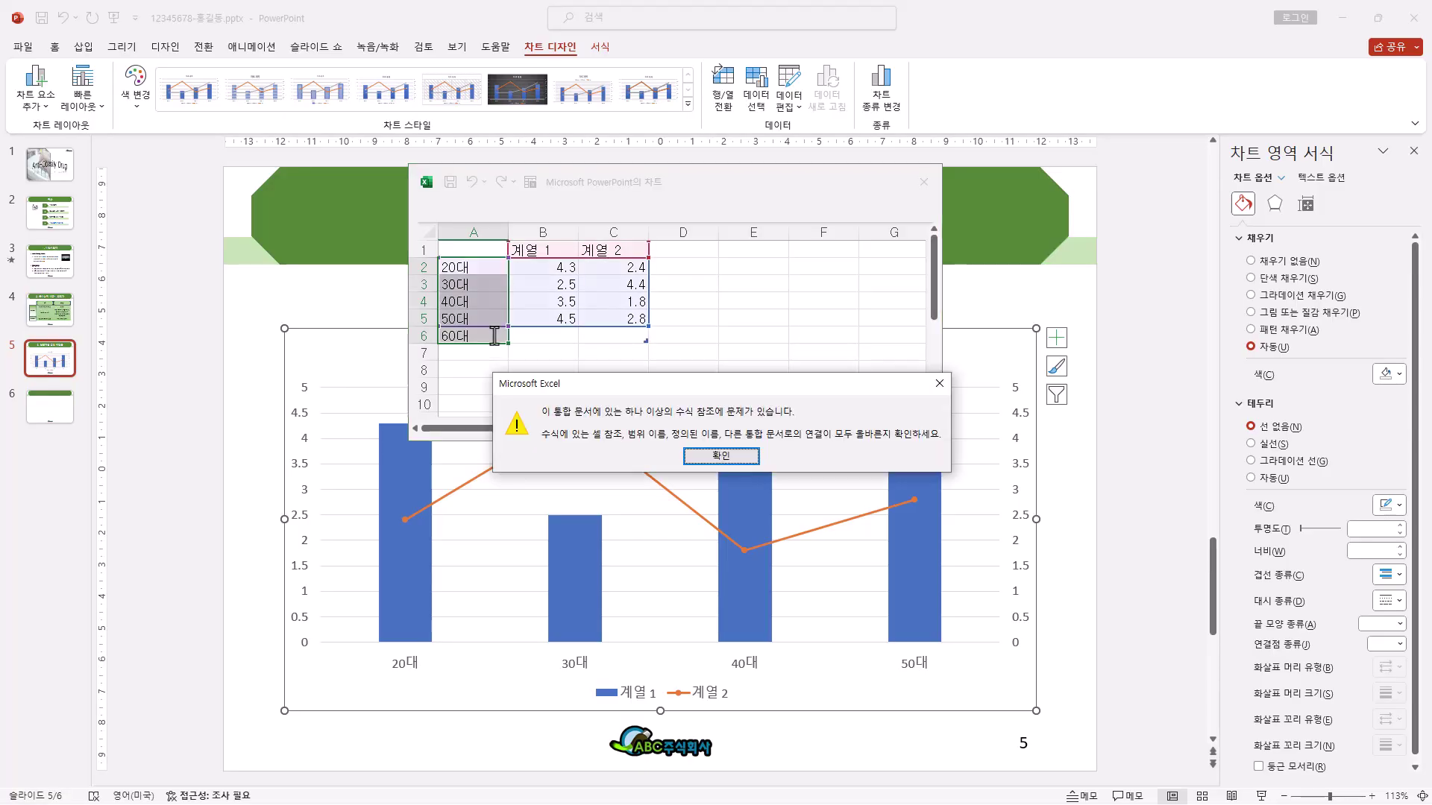
{"action": "left_click", "coordinate": [748, 469]}
Step: Name the two chart series "남자" in B1 and "여자" in C1
{"action": "left_click", "coordinate": [559, 248]}
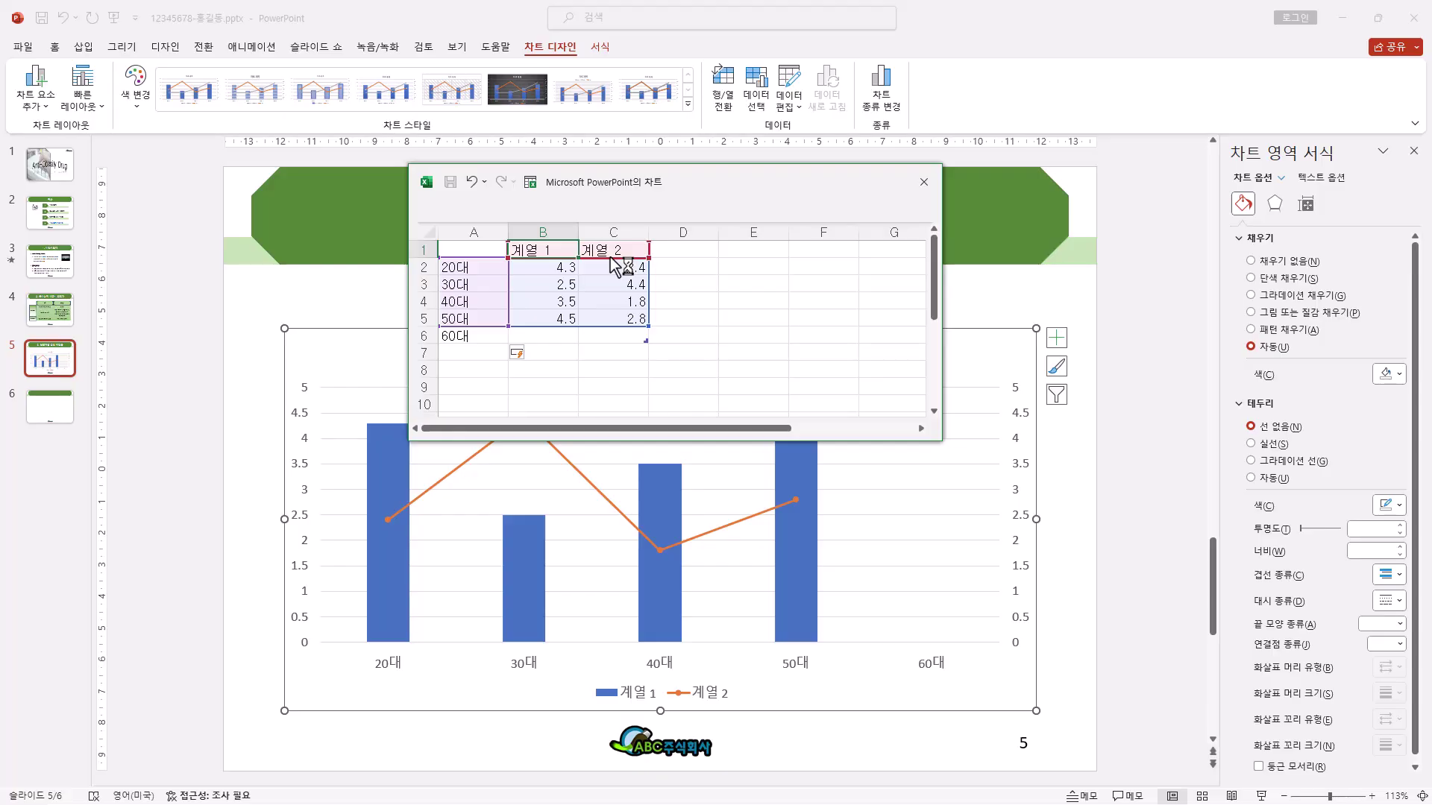
{"action": "type", "text": "남자"}
{"action": "key", "text": "Tab"}
{"action": "type", "text": "여자"}
Step: Fill B2:B6 with 42.8, 55.7, 52.6, 49.2, 36.8 and C2:C6 with 18.2, 21.8, 27.2, 28.6, 36.4, and close the data sheet
{"action": "left_click_drag", "start_coordinate": [549, 268], "coordinate": [555, 335]}
{"action": "left_click_drag", "start_coordinate": [607, 267], "coordinate": [610, 337]}
{"action": "left_click", "coordinate": [562, 272]}
{"action": "left_click_drag", "start_coordinate": [561, 273], "coordinate": [636, 338]}
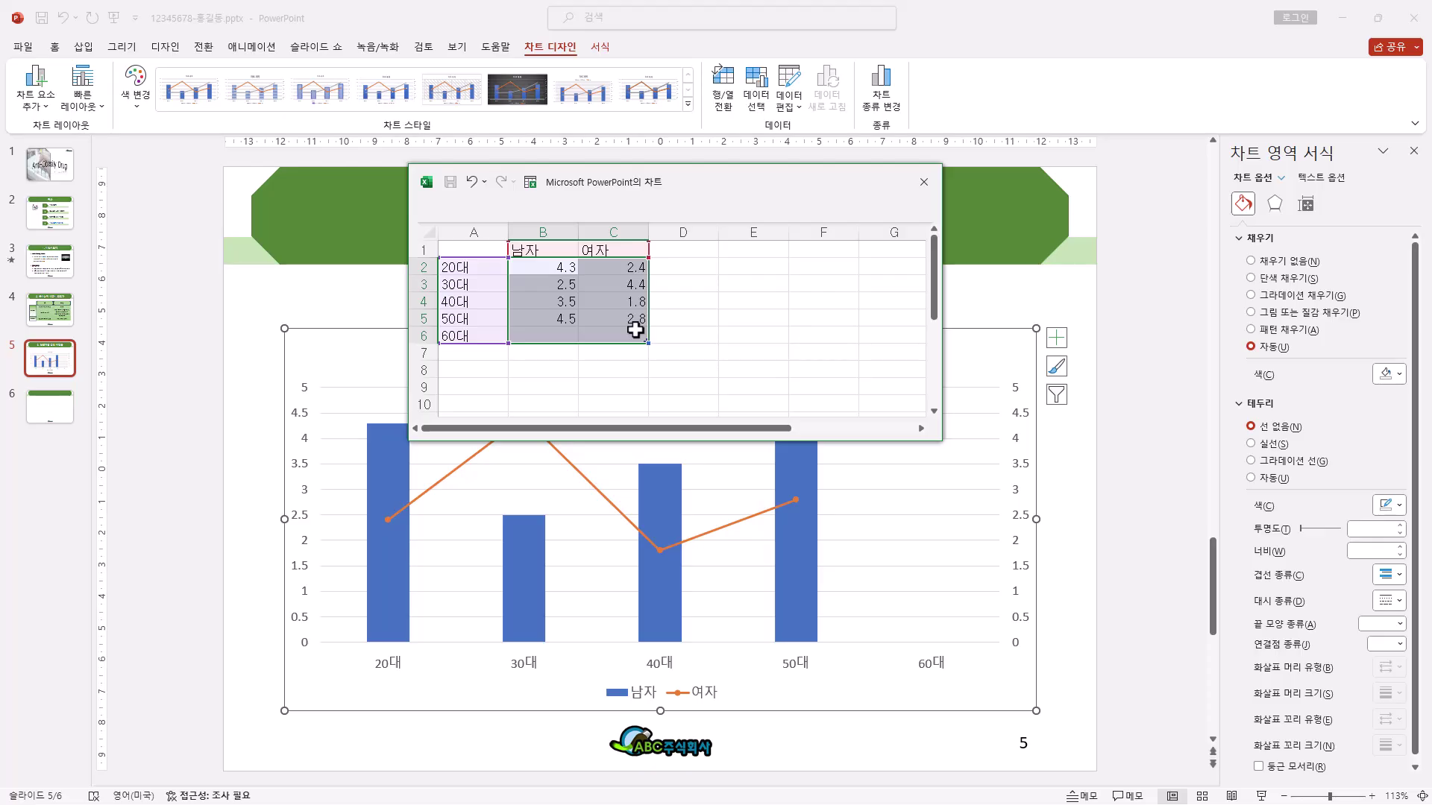
{"action": "type", "text": "42.8\t18.2 55.7\t21.8 52.6\t27.2 49.2\t28.6 36.8\t36.4"}
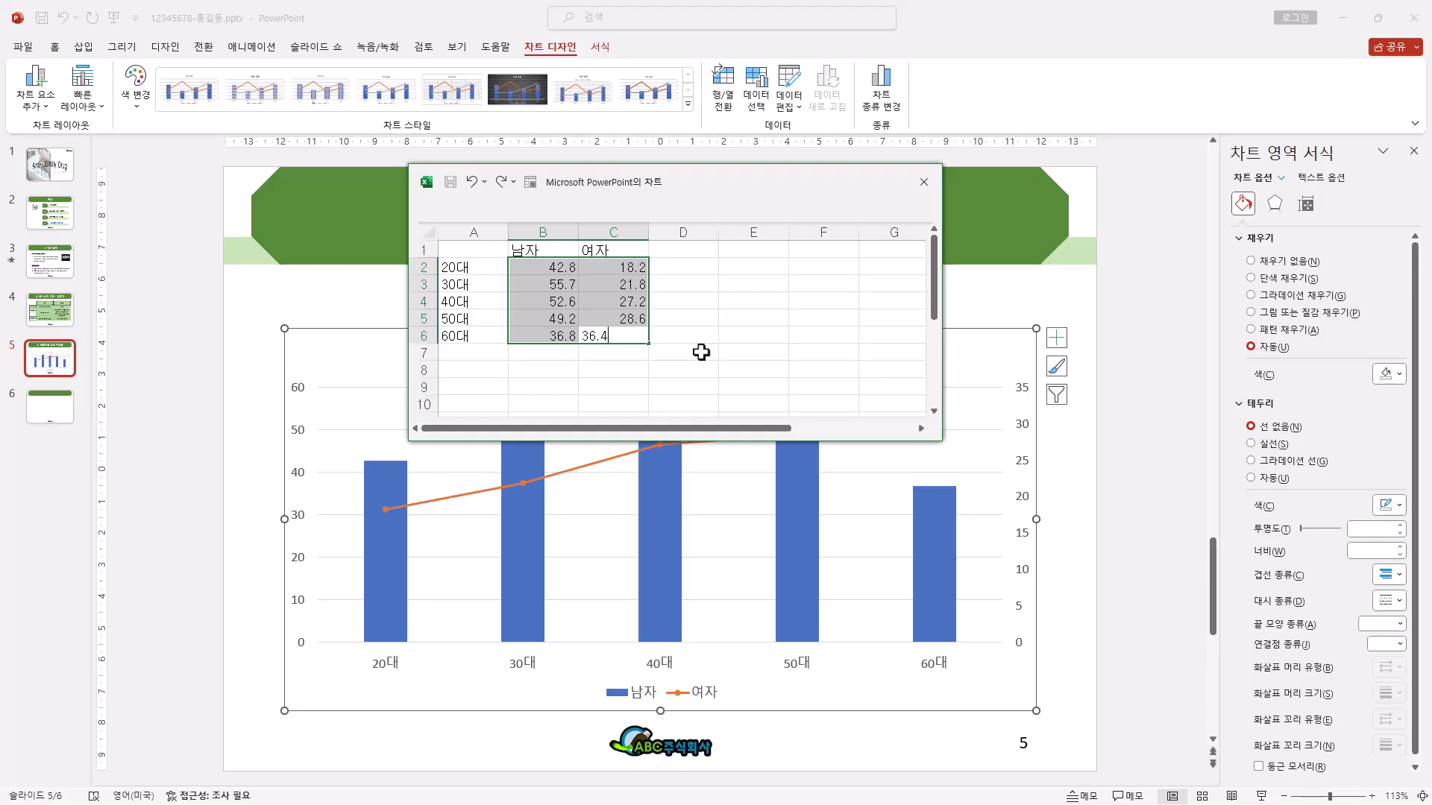
{"action": "key", "text": "Return"}
{"action": "left_click_drag", "start_coordinate": [735, 172], "coordinate": [767, 95]}
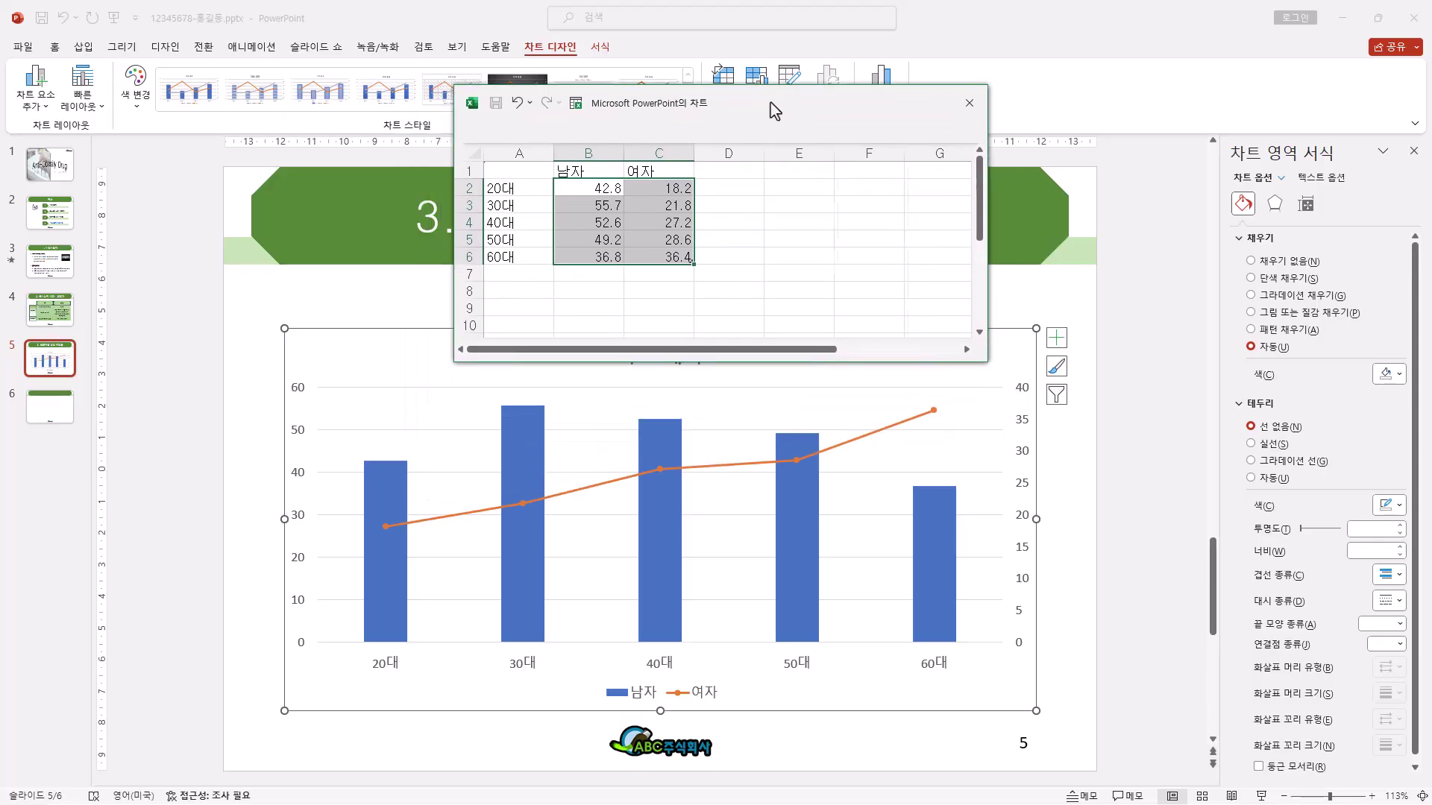
{"action": "left_click", "coordinate": [660, 446]}
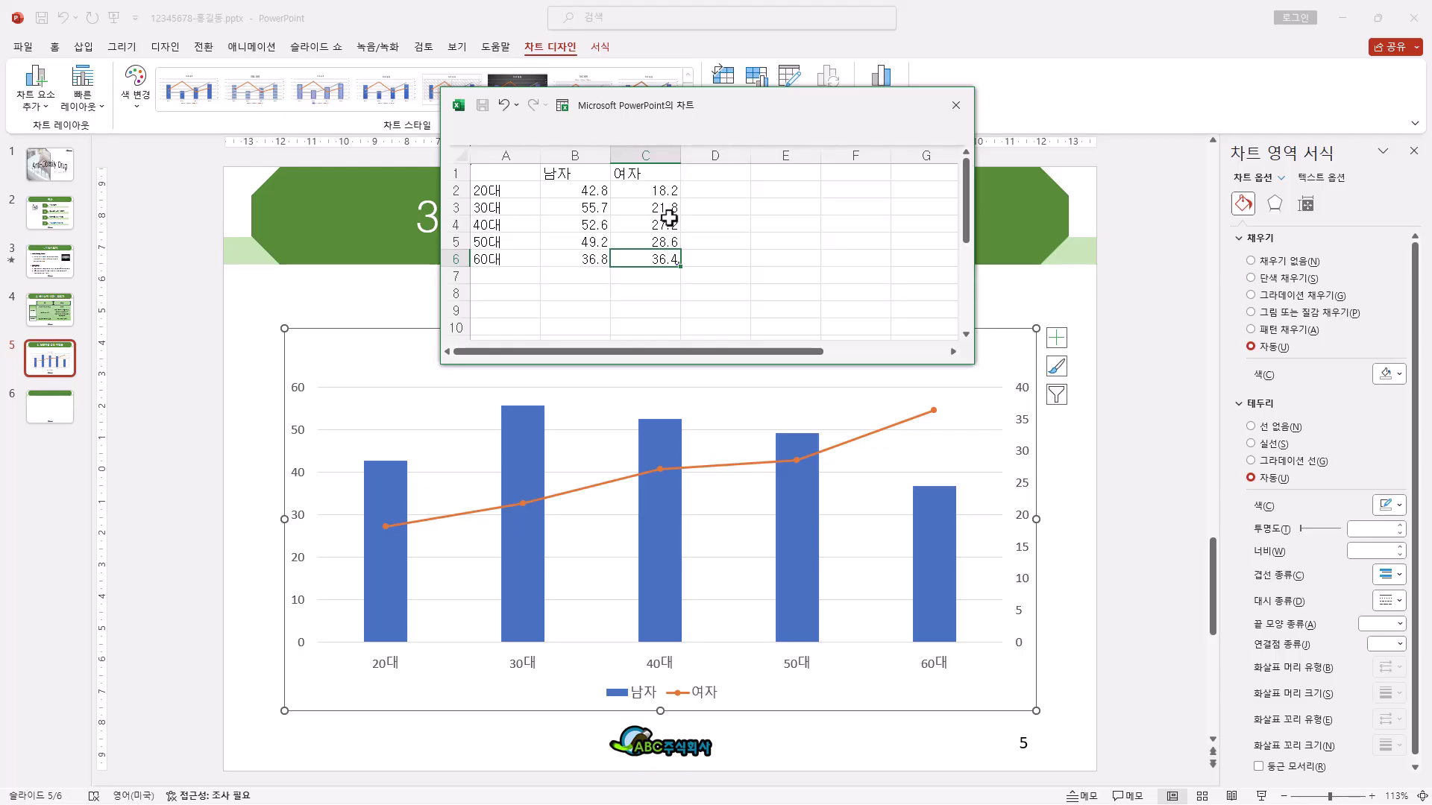
{"action": "left_click", "coordinate": [955, 105]}
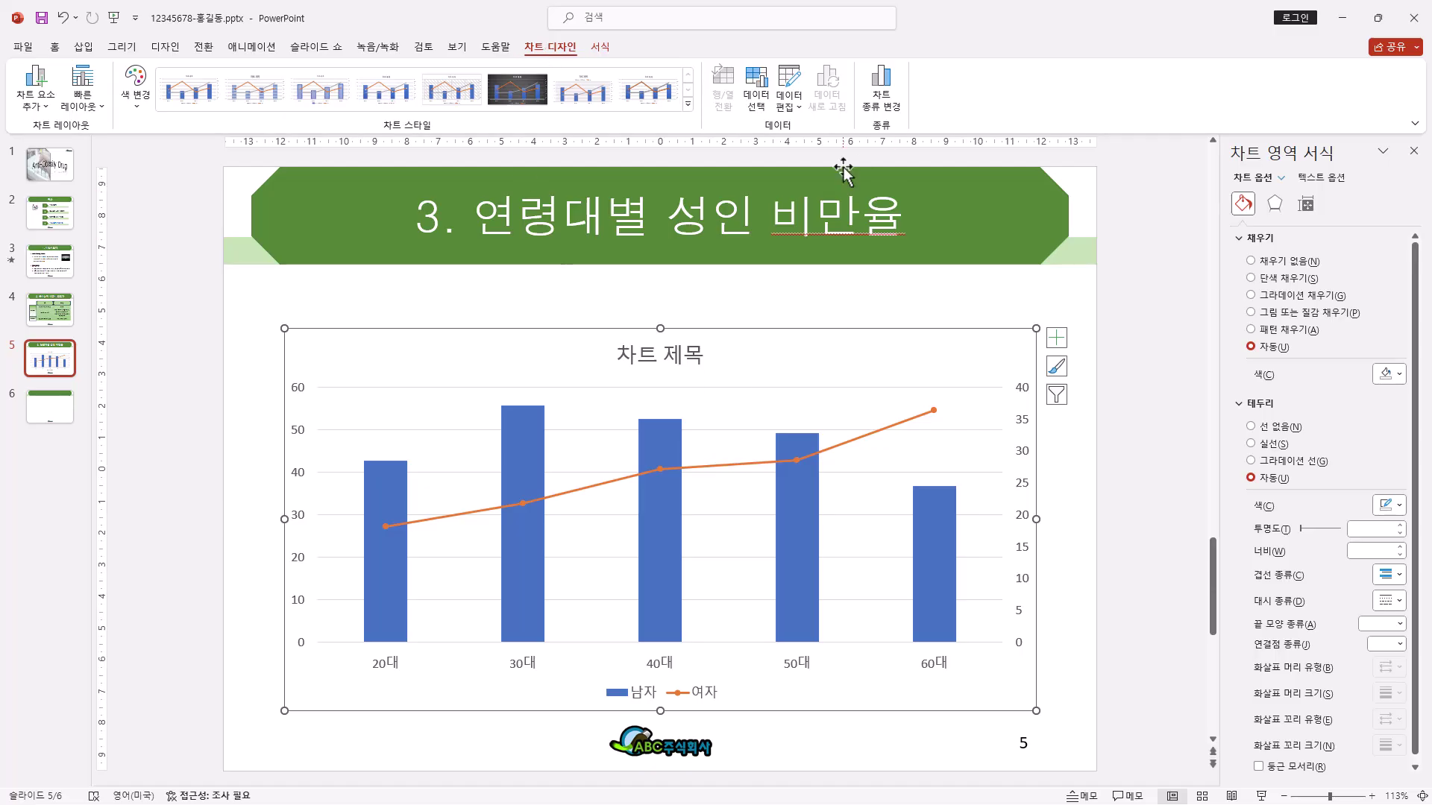
Step: Reopen the chart's data sheet to review the entered labels and values, and close it again
{"action": "left_click", "coordinate": [793, 74]}
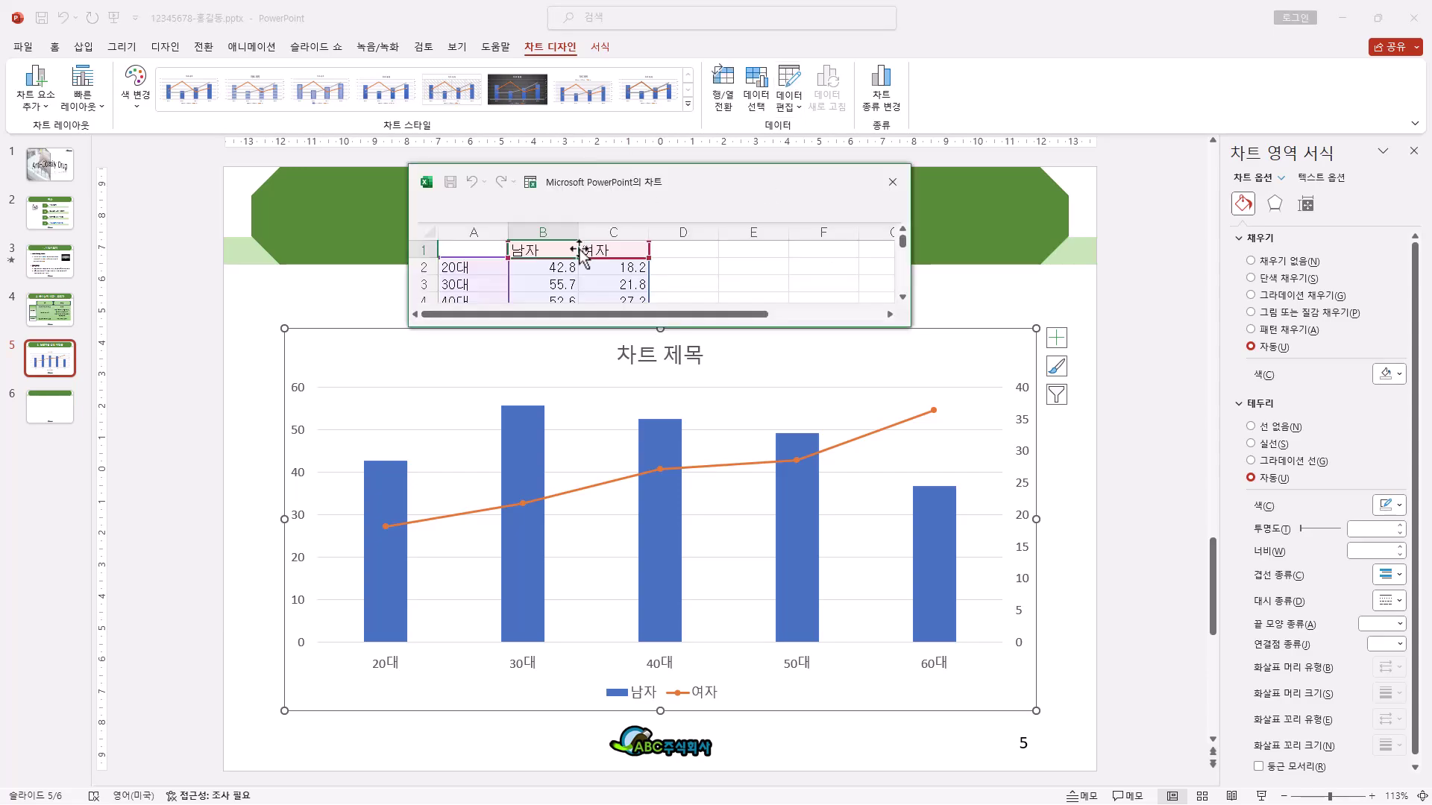
{"action": "scroll", "coordinate": [615, 296], "scroll_direction": "down", "scroll_amount": 1}
{"action": "scroll", "coordinate": [615, 297], "scroll_direction": "down", "scroll_amount": 1}
{"action": "scroll", "coordinate": [735, 269], "scroll_direction": "up", "scroll_amount": 1}
{"action": "left_click", "coordinate": [893, 182]}
Step: Move the chart up below the slide title and give its chart area a yellow fill and a black outline
{"action": "left_click_drag", "start_coordinate": [680, 337], "coordinate": [663, 299]}
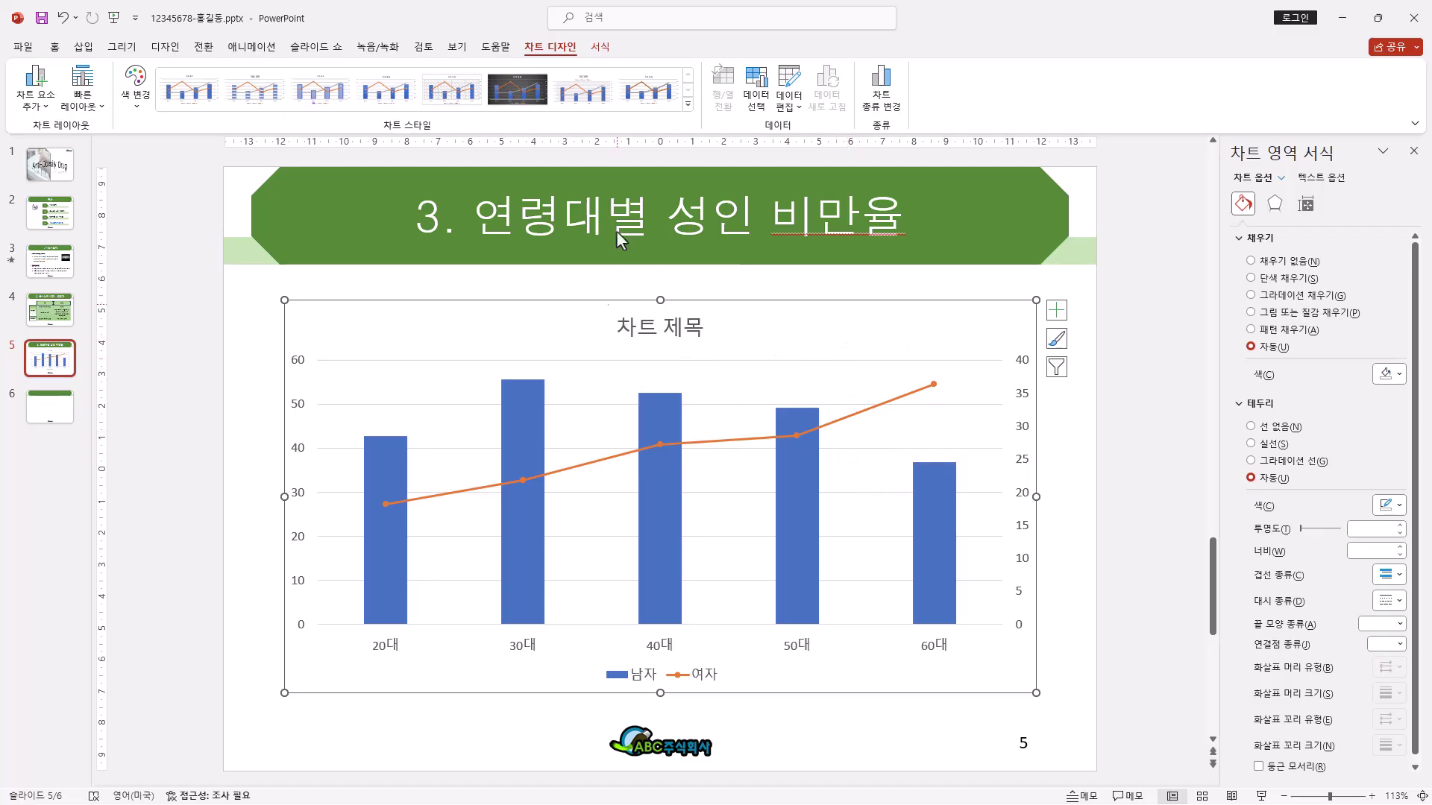
{"action": "left_click", "coordinate": [601, 48]}
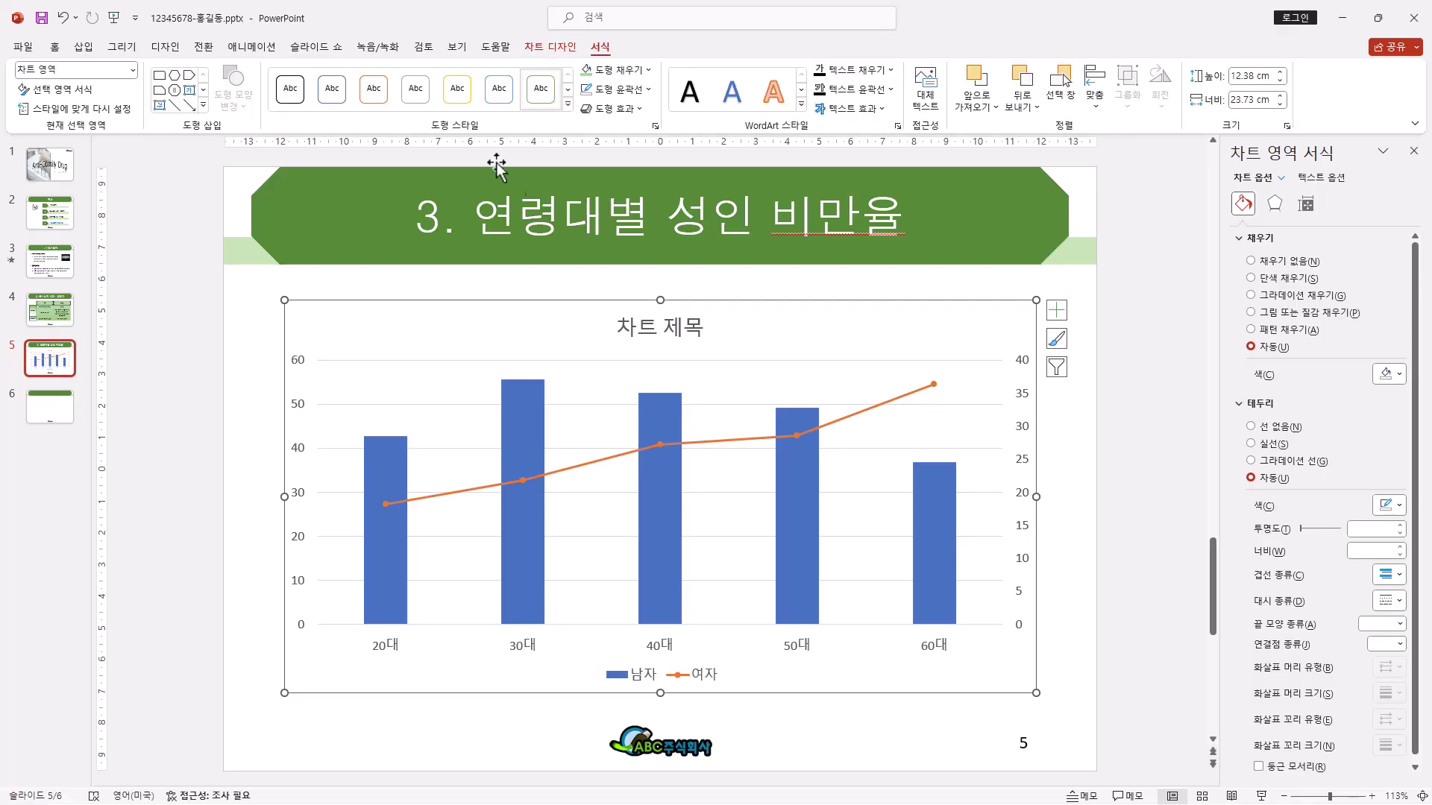
{"action": "left_click", "coordinate": [648, 72]}
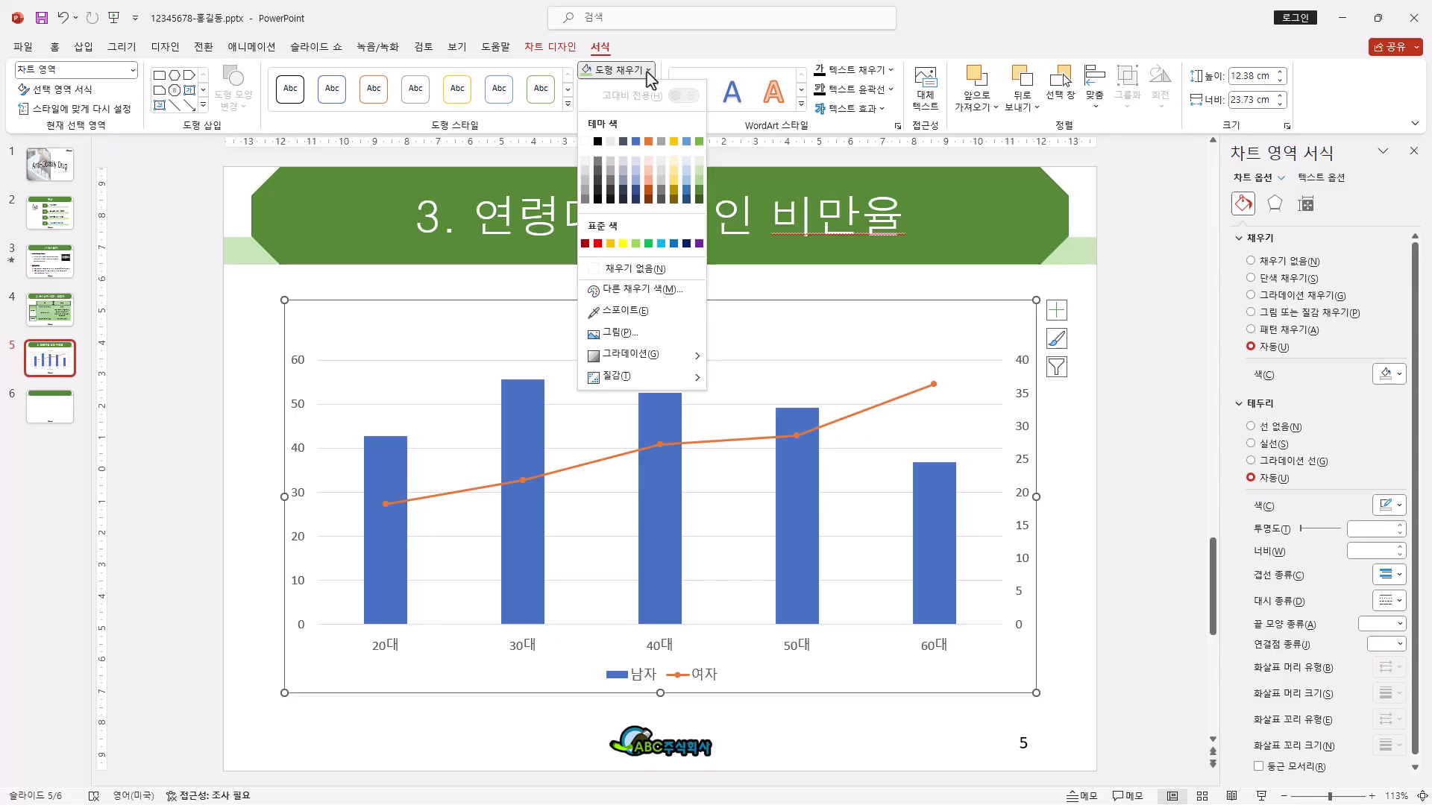
{"action": "left_click", "coordinate": [624, 243]}
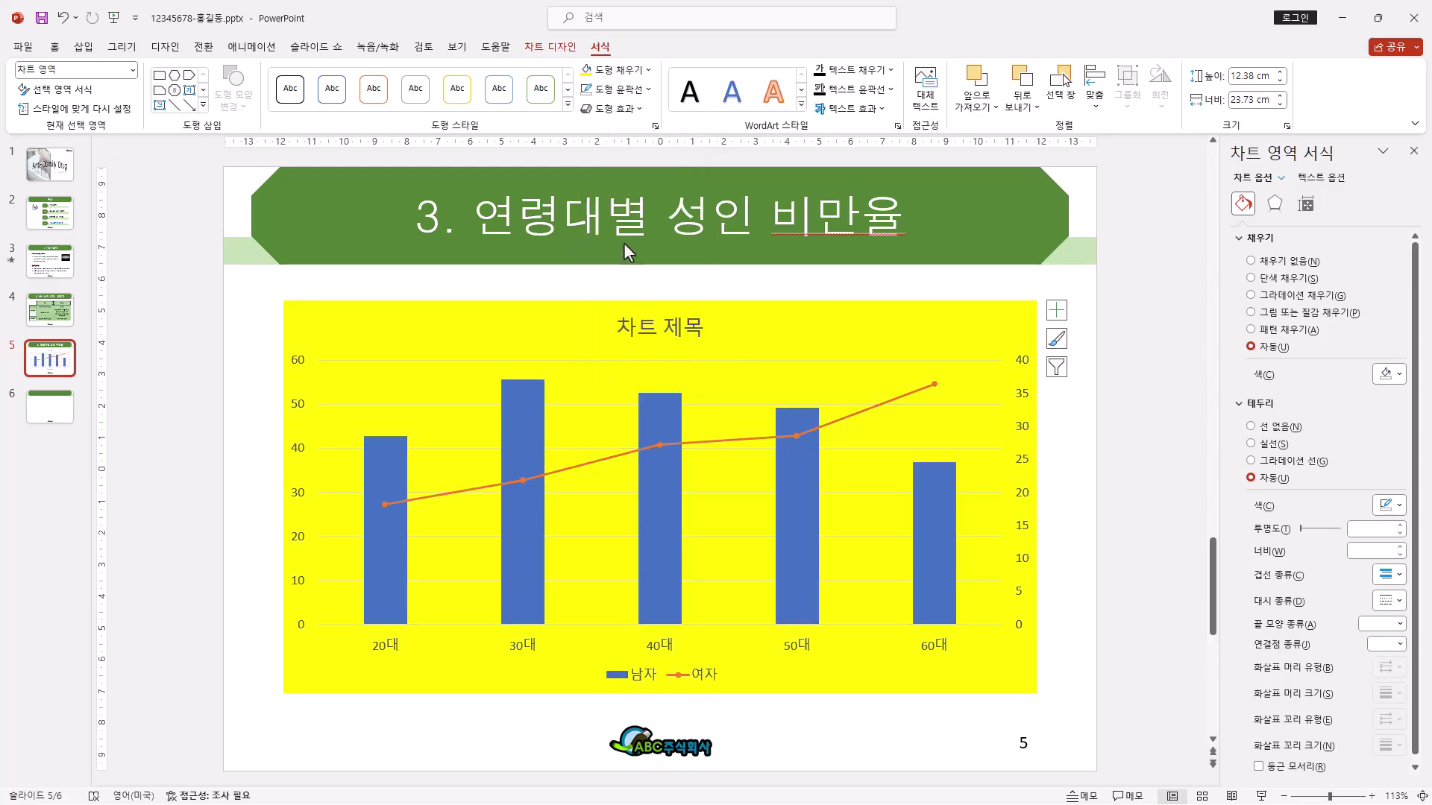
{"action": "left_click", "coordinate": [646, 90]}
{"action": "left_click", "coordinate": [597, 162]}
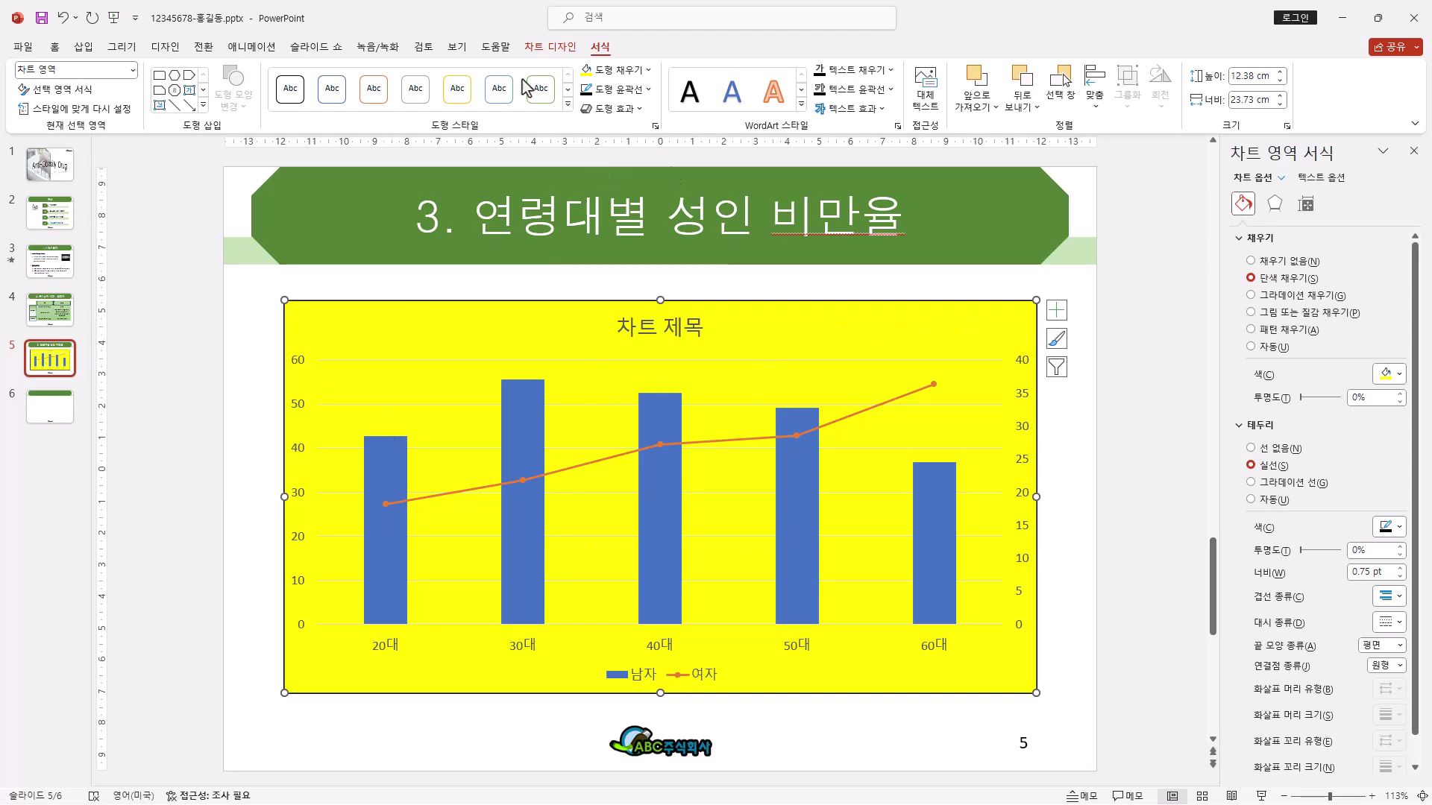
Step: Format all the chart's text in the 돋움 font at 16 pt in black
{"action": "left_click", "coordinate": [55, 48]}
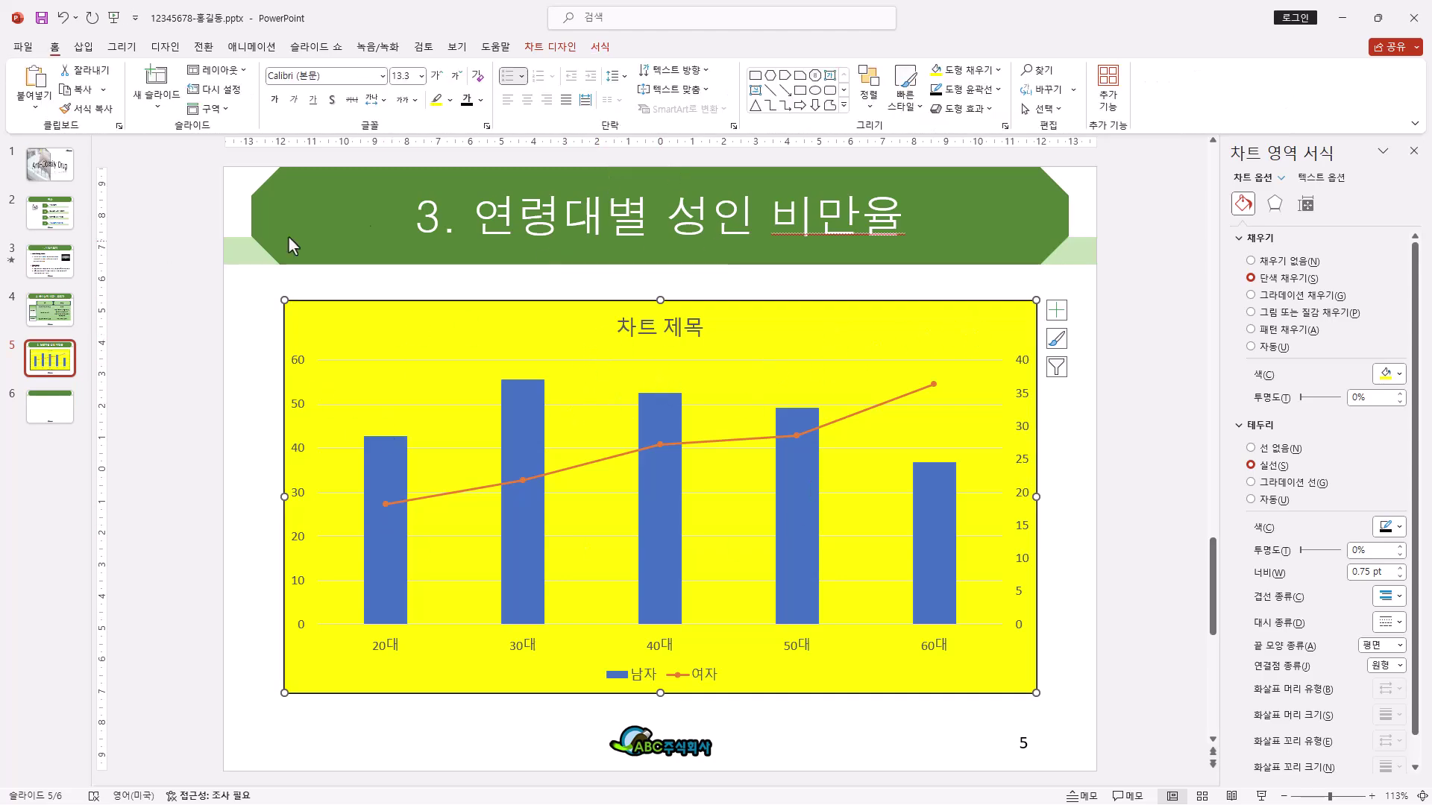
{"action": "left_click", "coordinate": [366, 75]}
{"action": "type", "text": "돋ㅇㅜㅁ"}
{"action": "key", "text": "Return"}
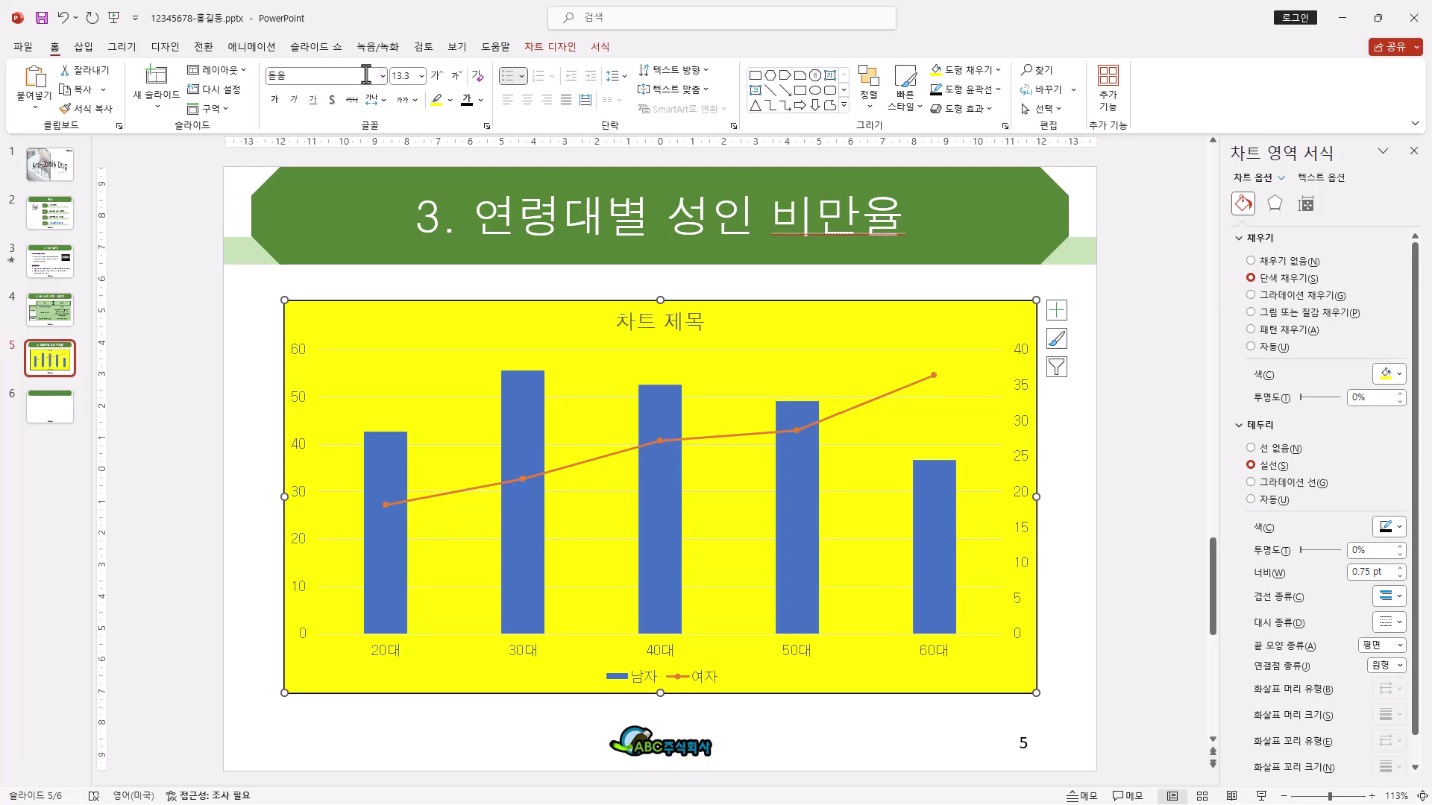
{"action": "left_click", "coordinate": [421, 75]}
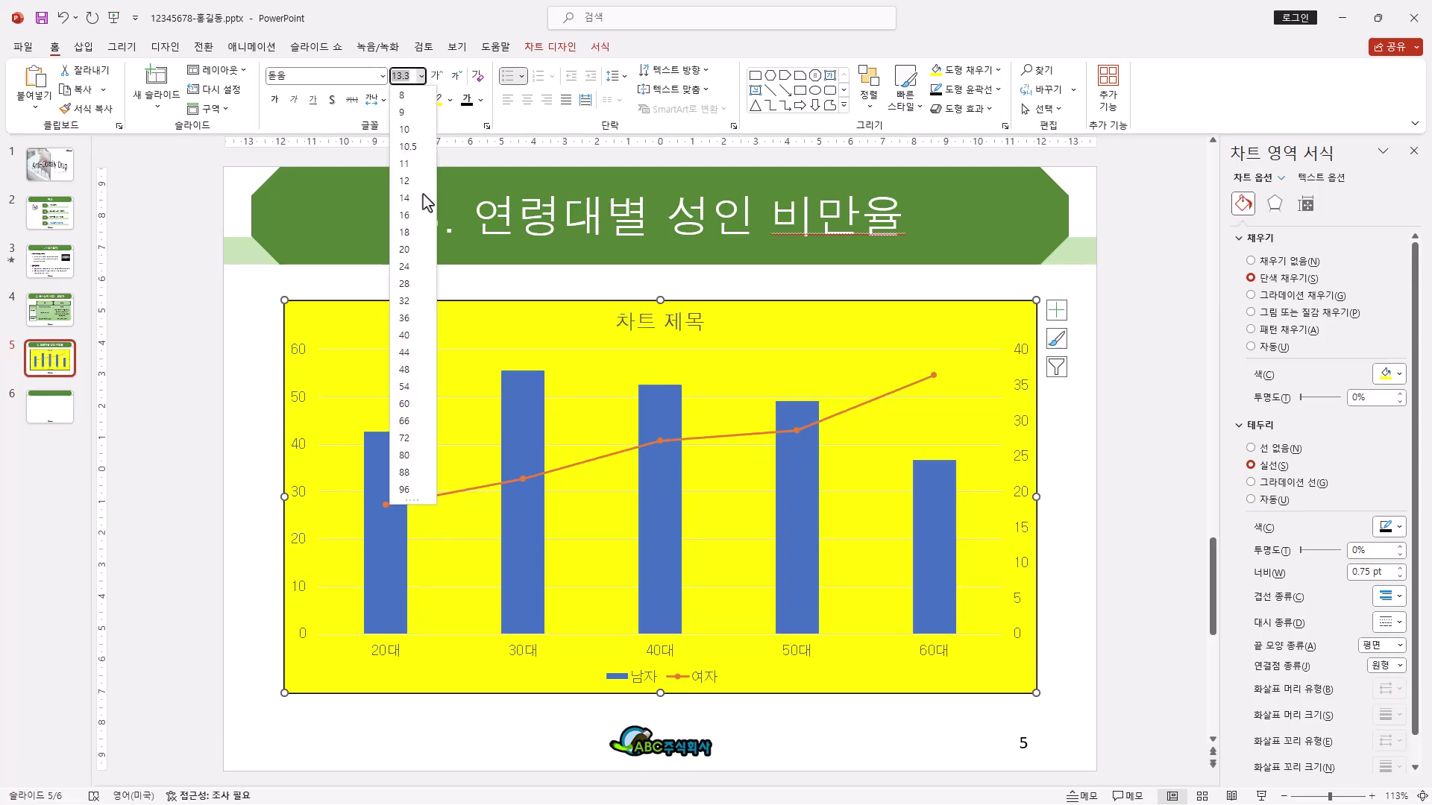
{"action": "left_click", "coordinate": [417, 222]}
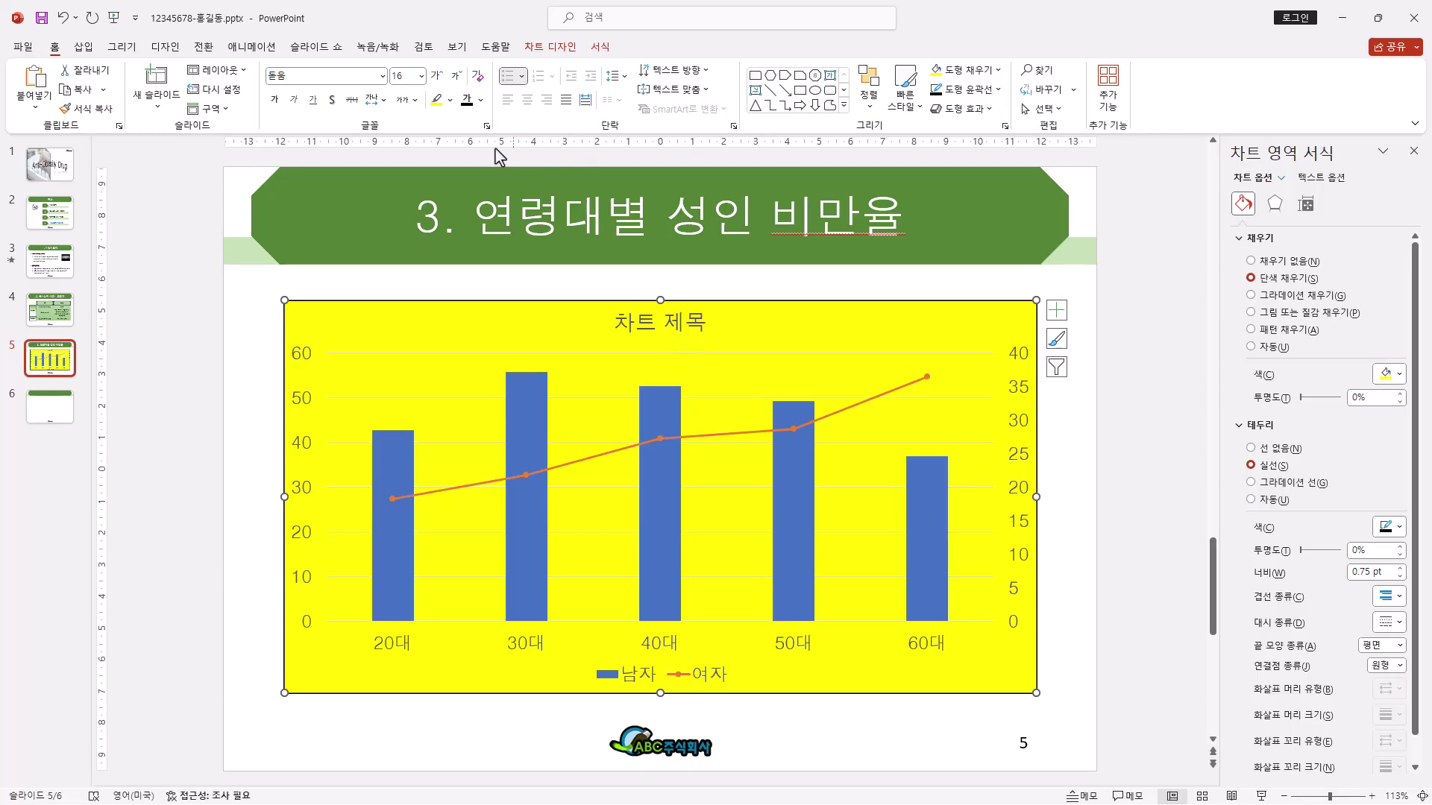
{"action": "left_click", "coordinate": [481, 100]}
{"action": "left_click", "coordinate": [479, 171]}
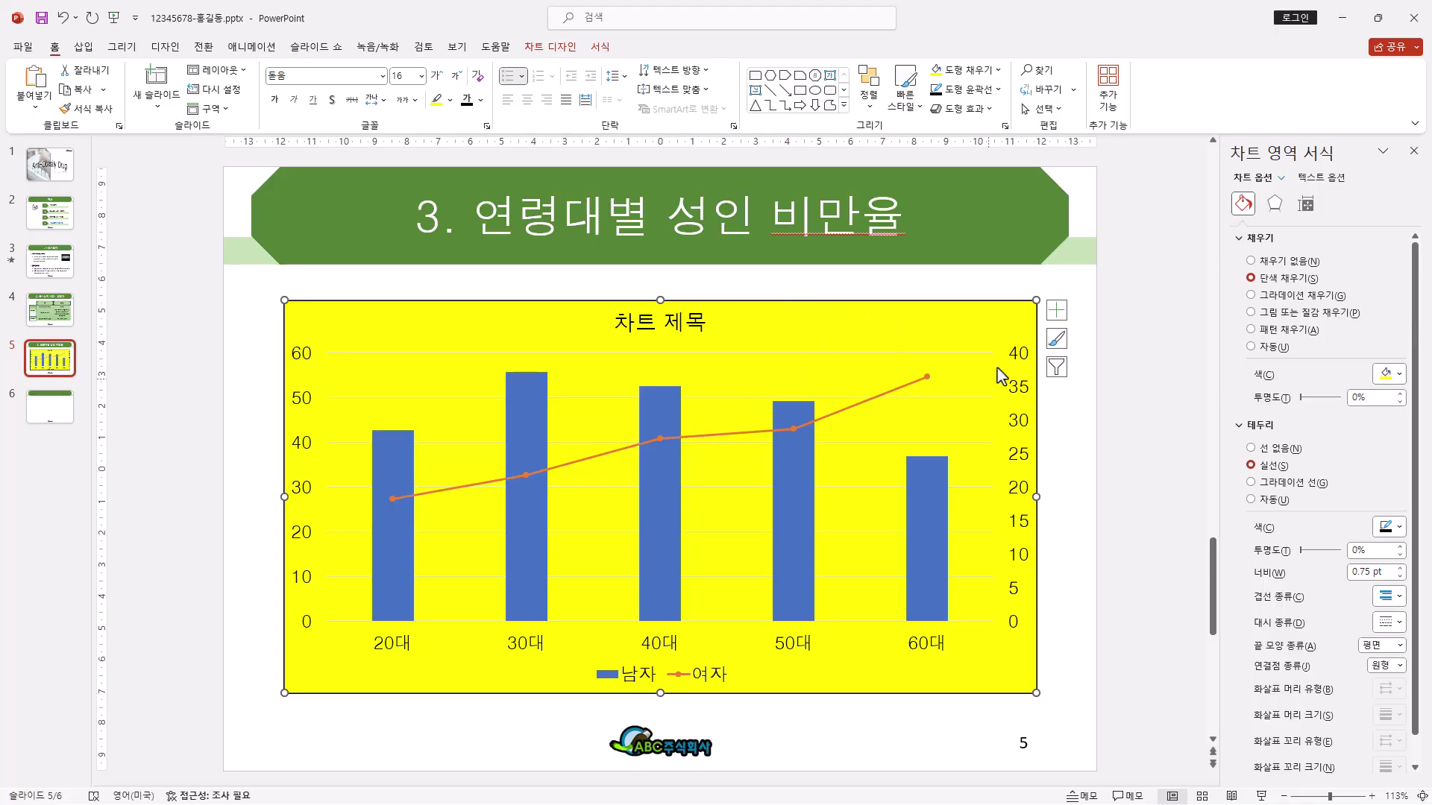
Step: Show the data table on the chart and turn off its gridlines and legend
{"action": "left_click", "coordinate": [1060, 316]}
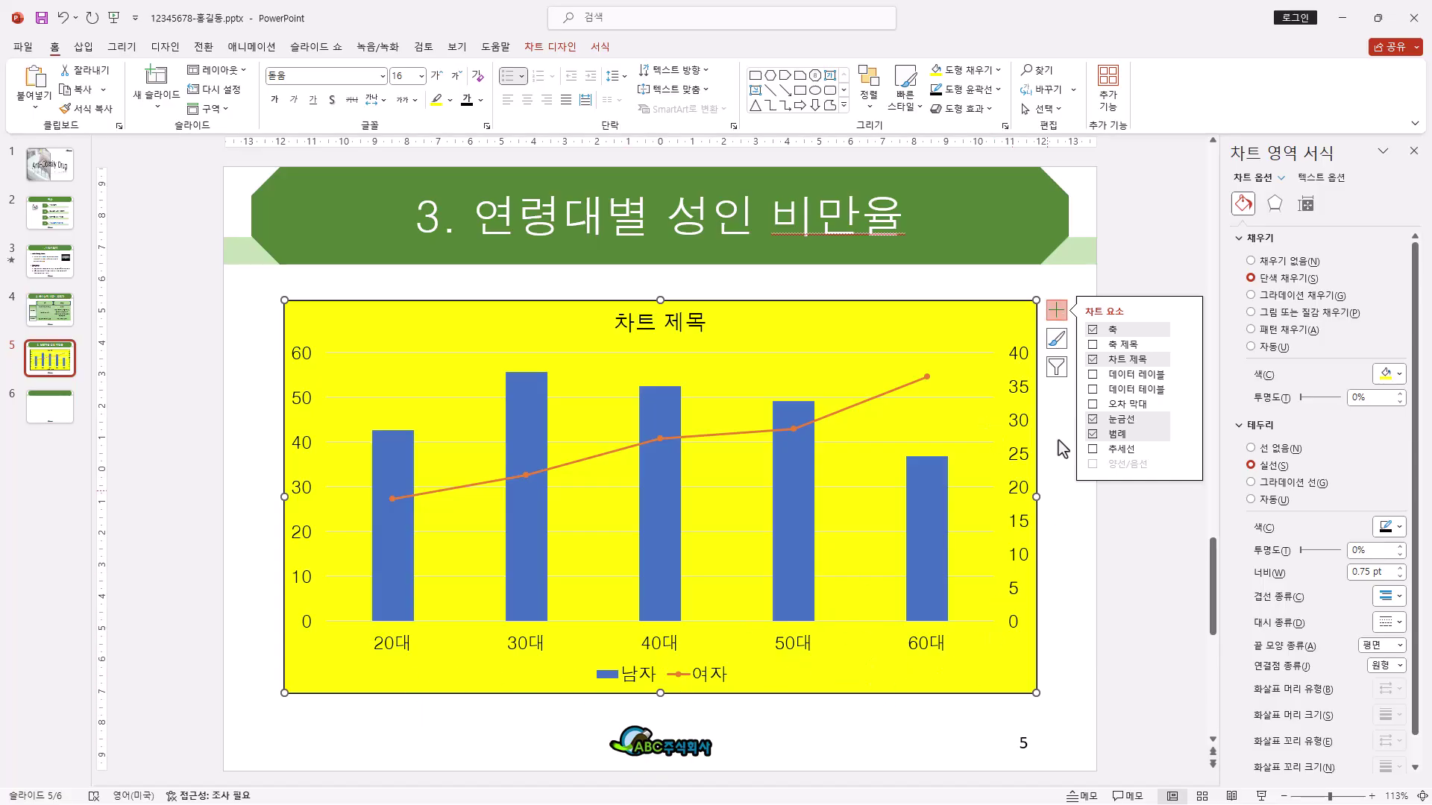
{"action": "left_click", "coordinate": [1093, 390]}
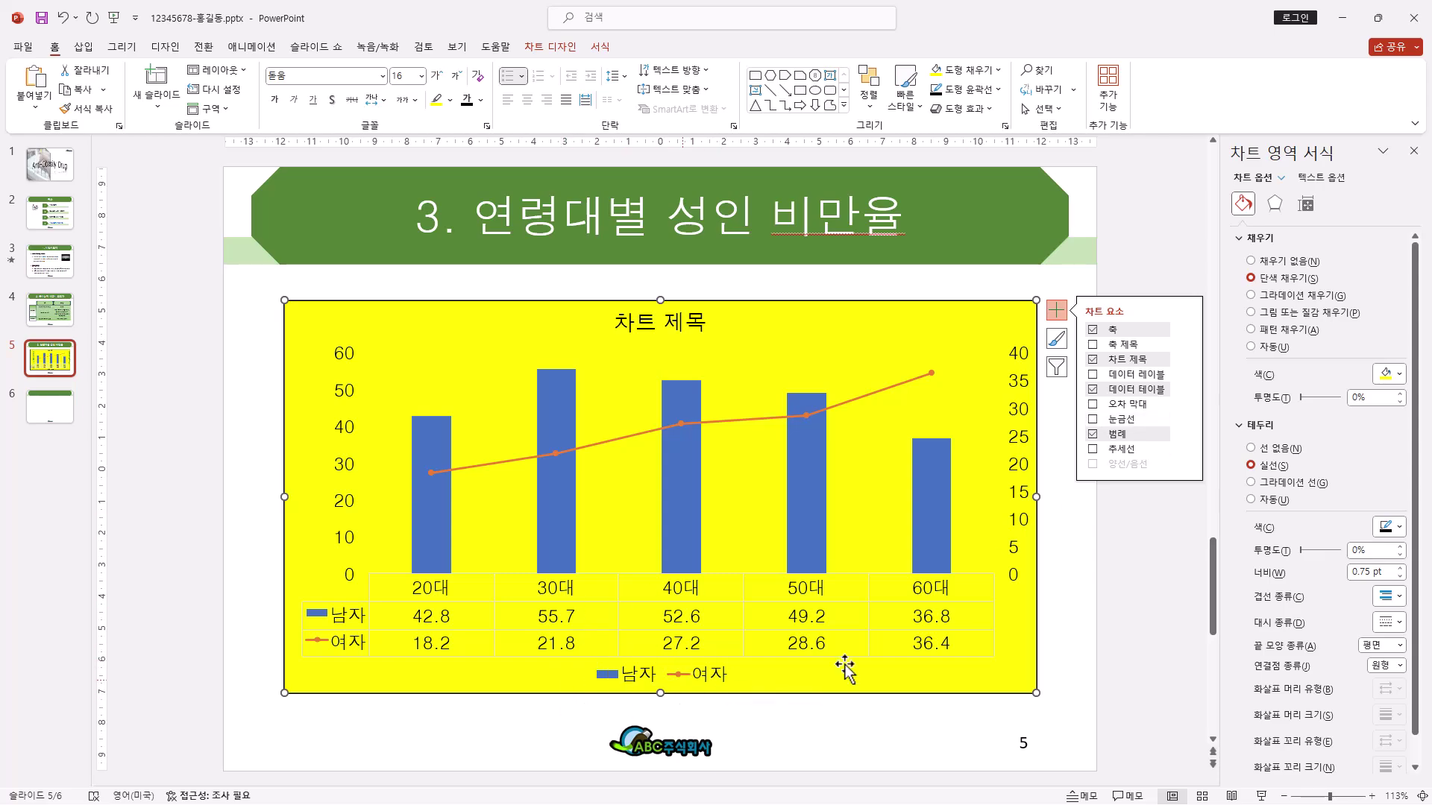
{"action": "left_click", "coordinate": [1093, 434]}
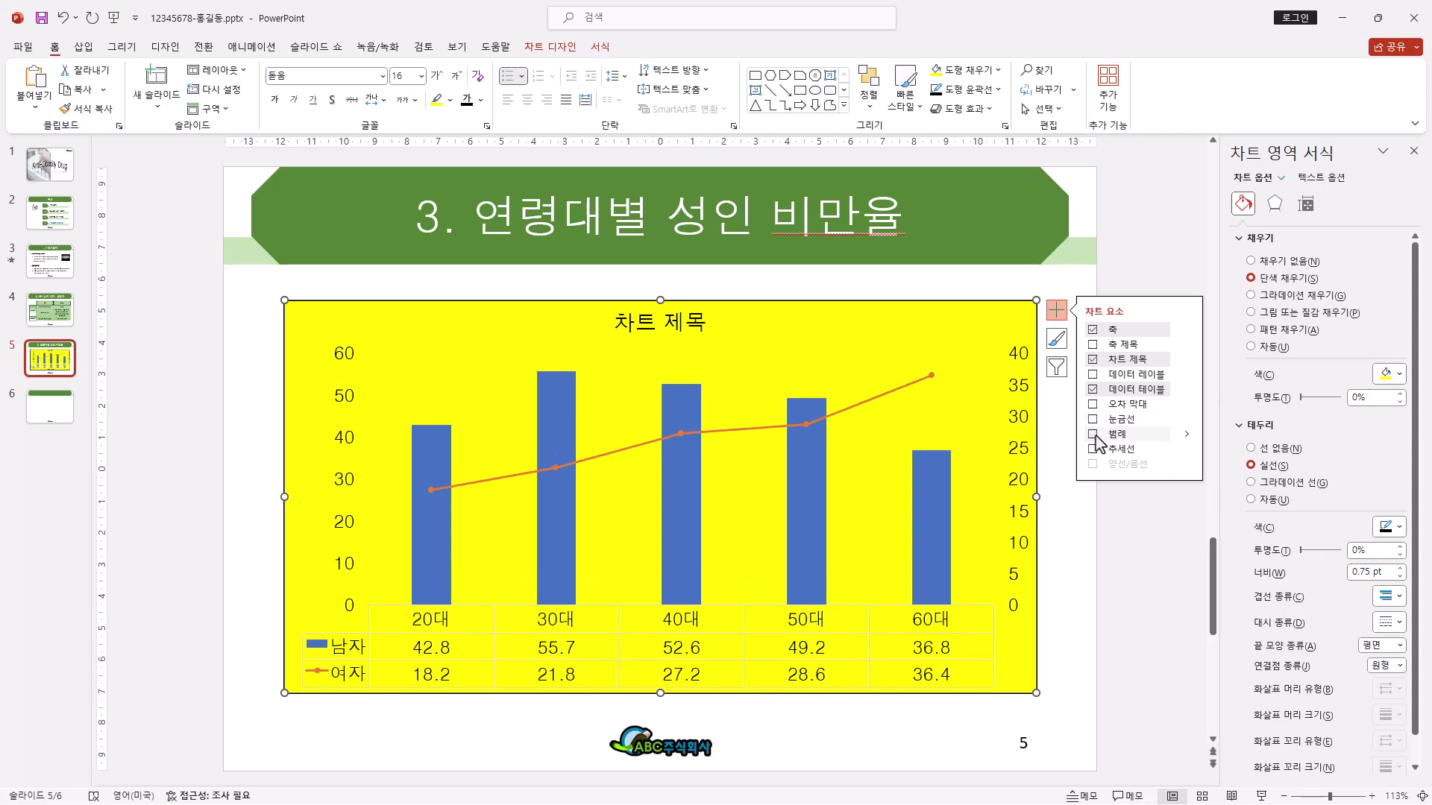
{"action": "left_click", "coordinate": [1058, 319]}
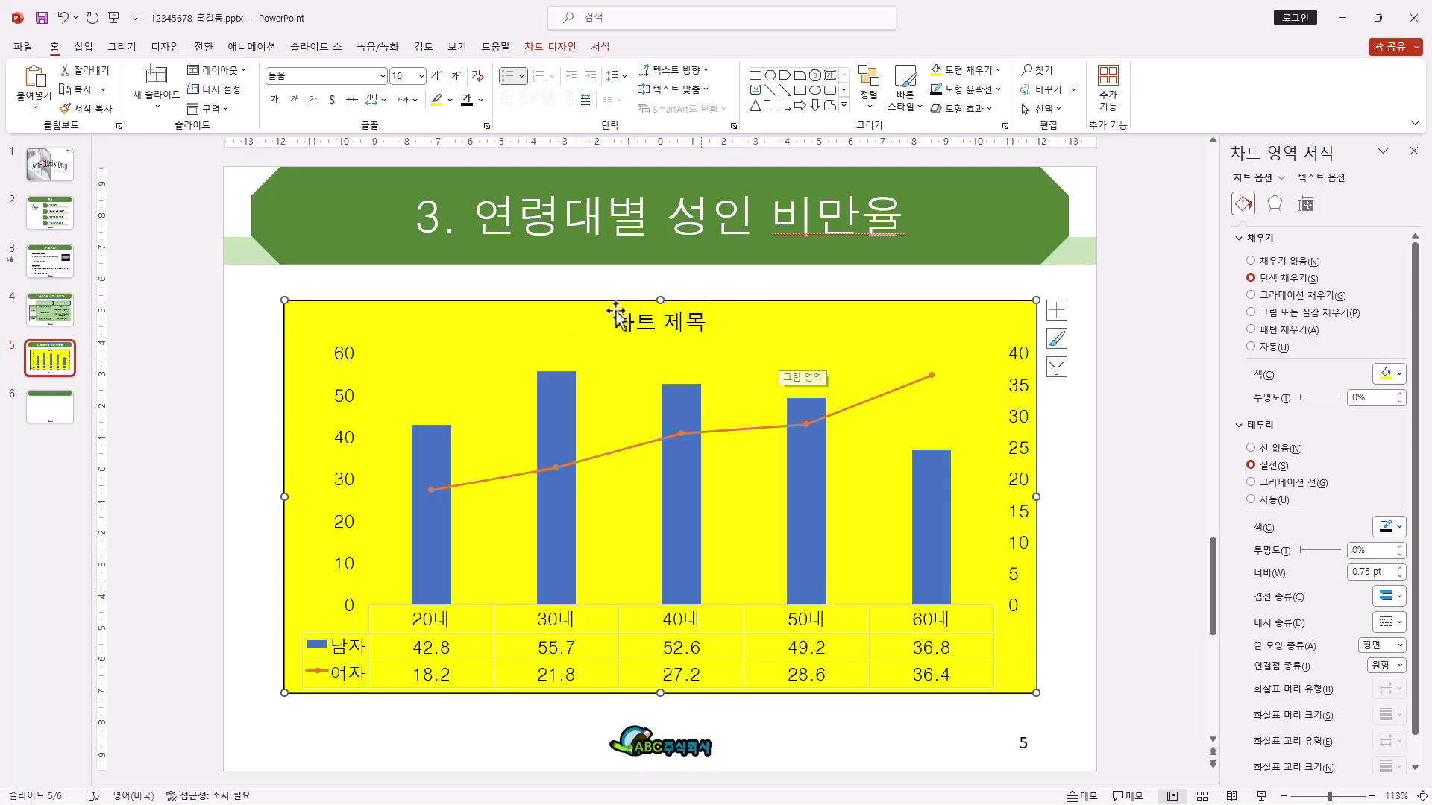
Step: Replace the chart title text with "연령대별 성인 비만율(%)"
{"action": "left_click", "coordinate": [653, 336]}
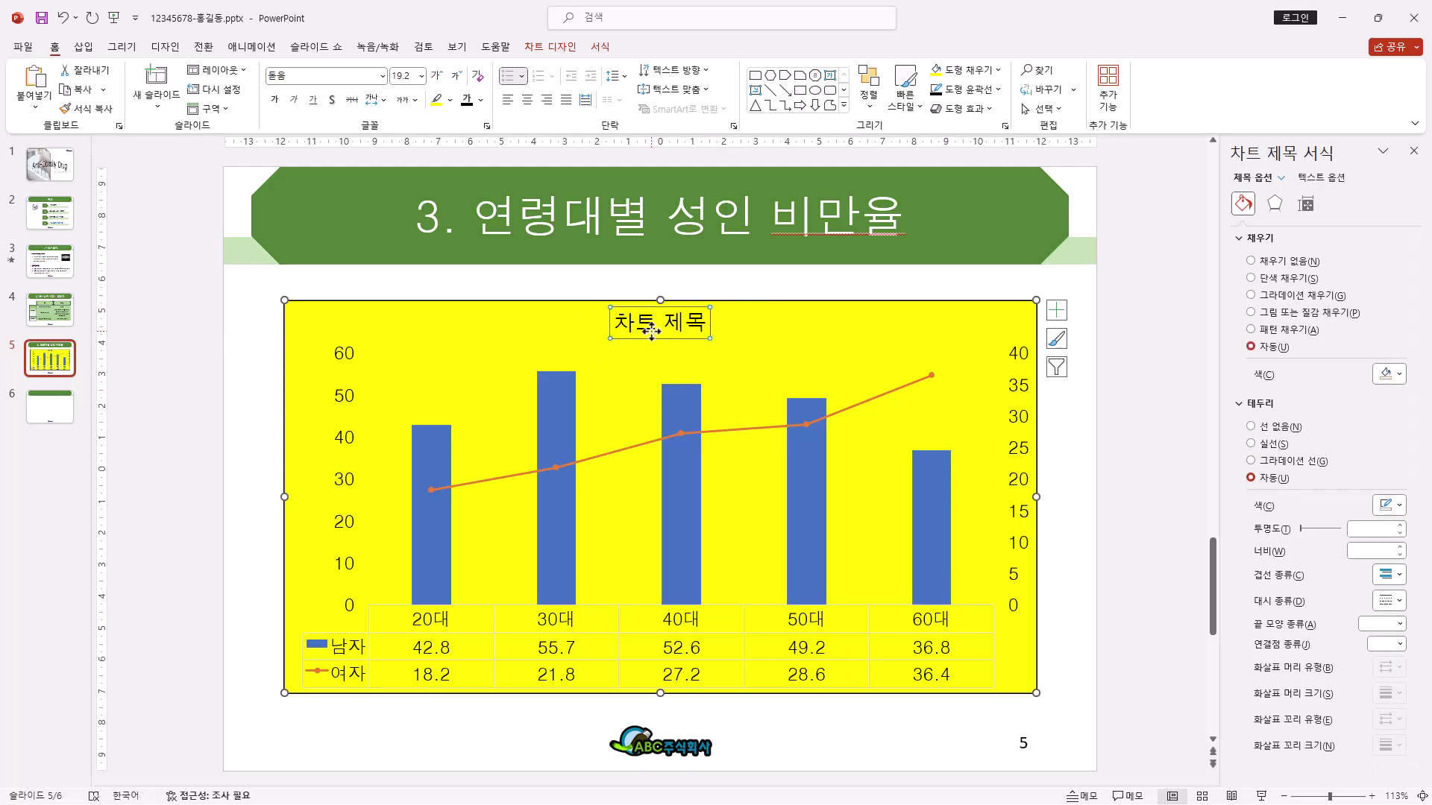
{"action": "left_click_drag", "start_coordinate": [621, 325], "coordinate": [712, 323]}
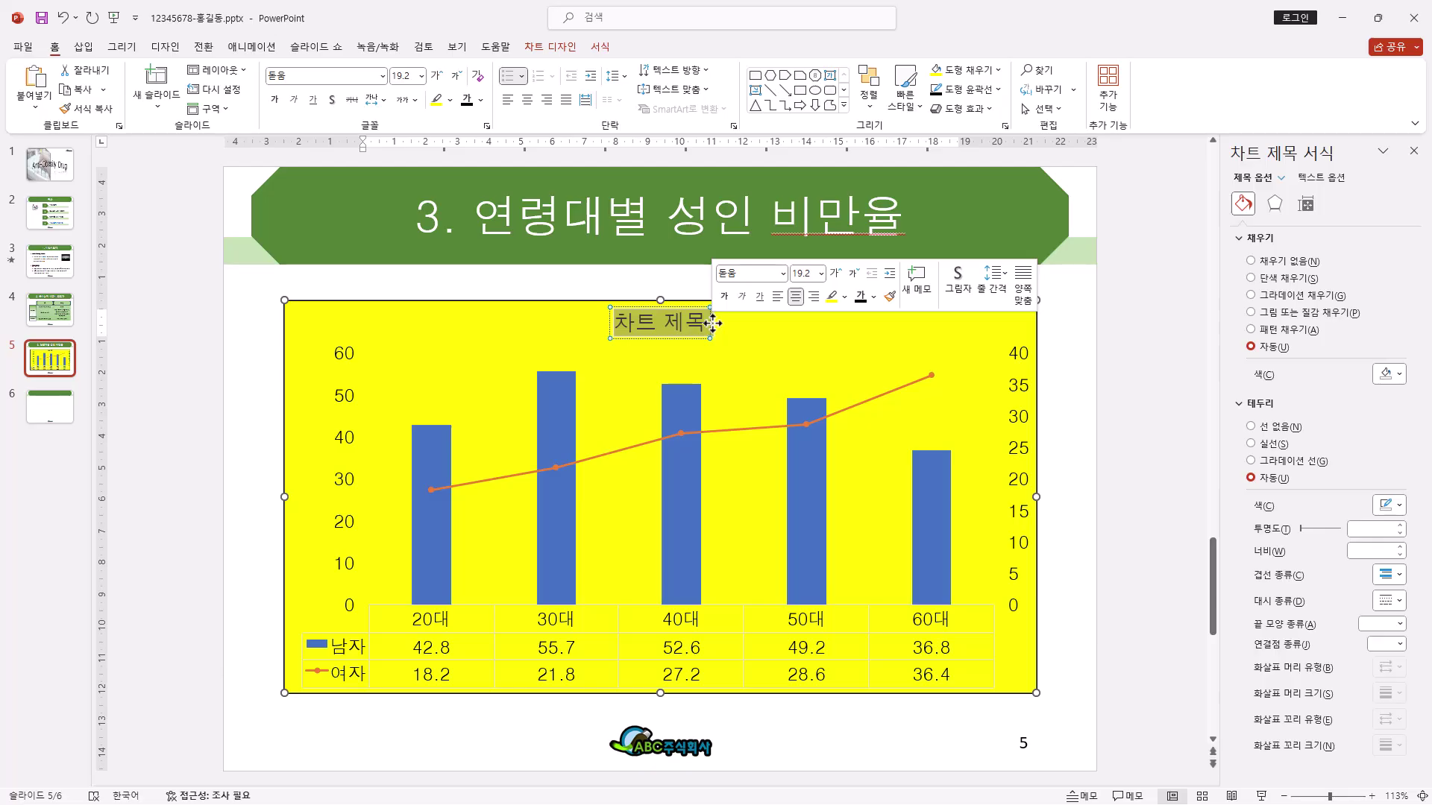
{"action": "type", "text": "연령대별 성인 비만율(%)"}
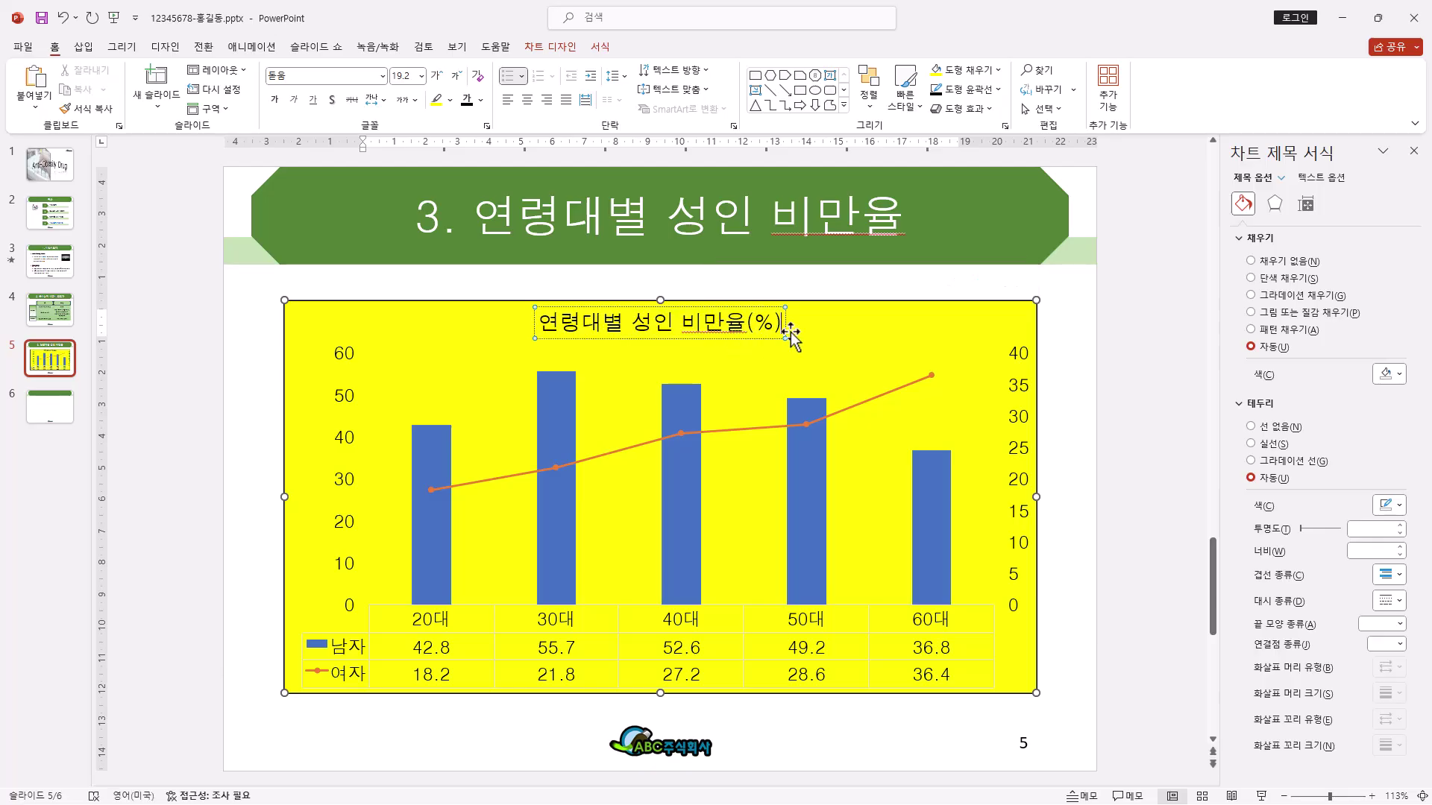
Step: Format the chart title in 궁서 at 24 pt, bold
{"action": "left_click", "coordinate": [773, 338]}
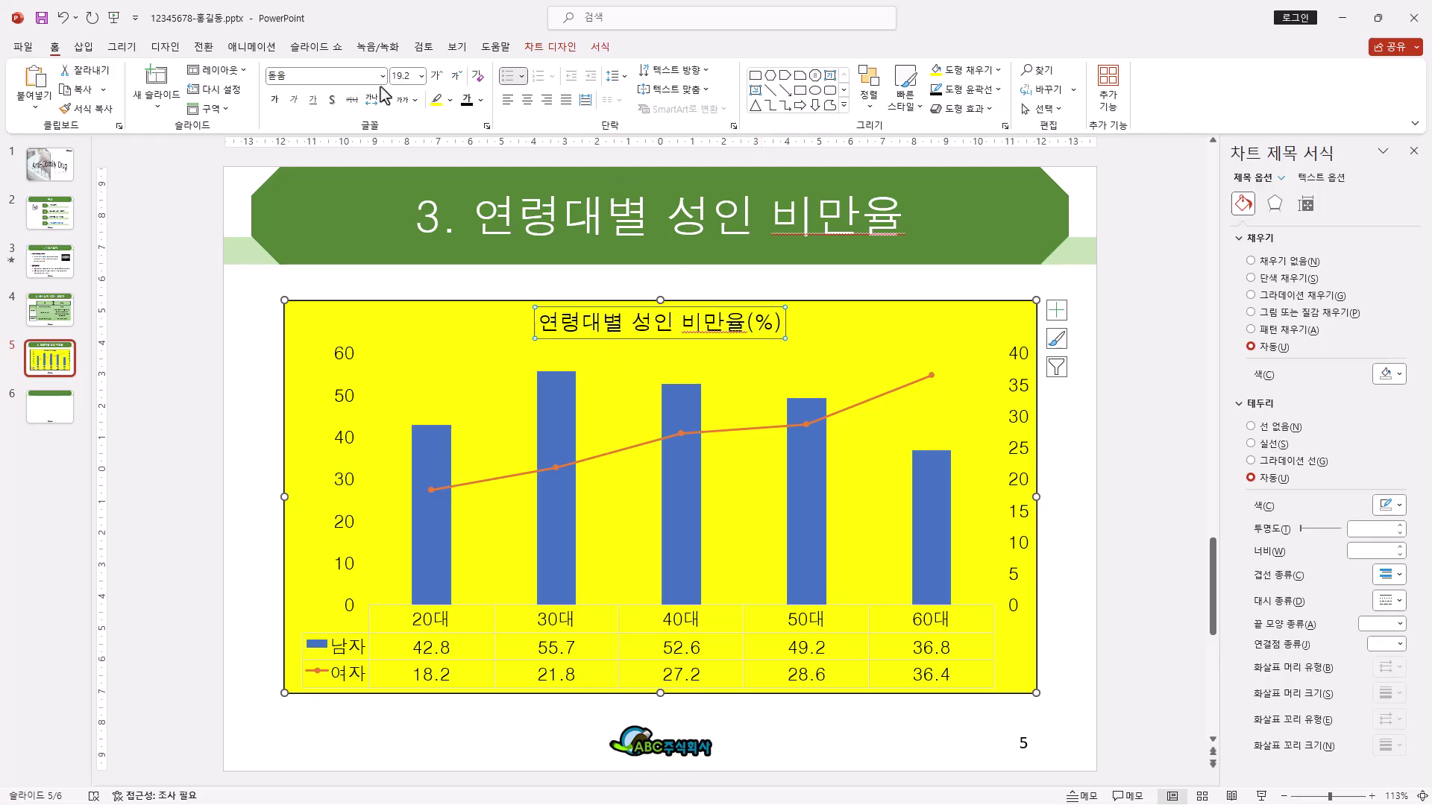
{"action": "left_click", "coordinate": [345, 86]}
{"action": "key", "text": "Return"}
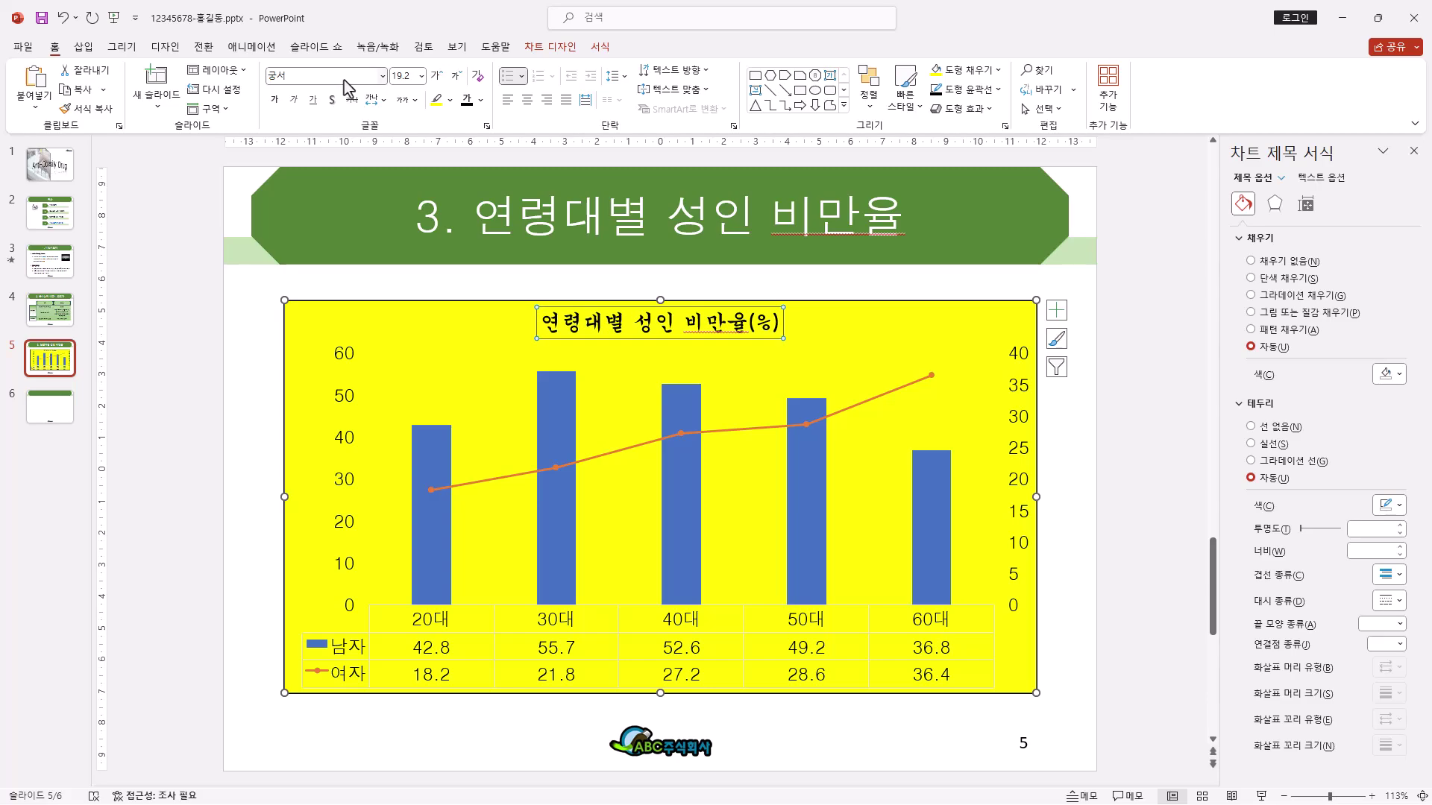
{"action": "left_click", "coordinate": [421, 76]}
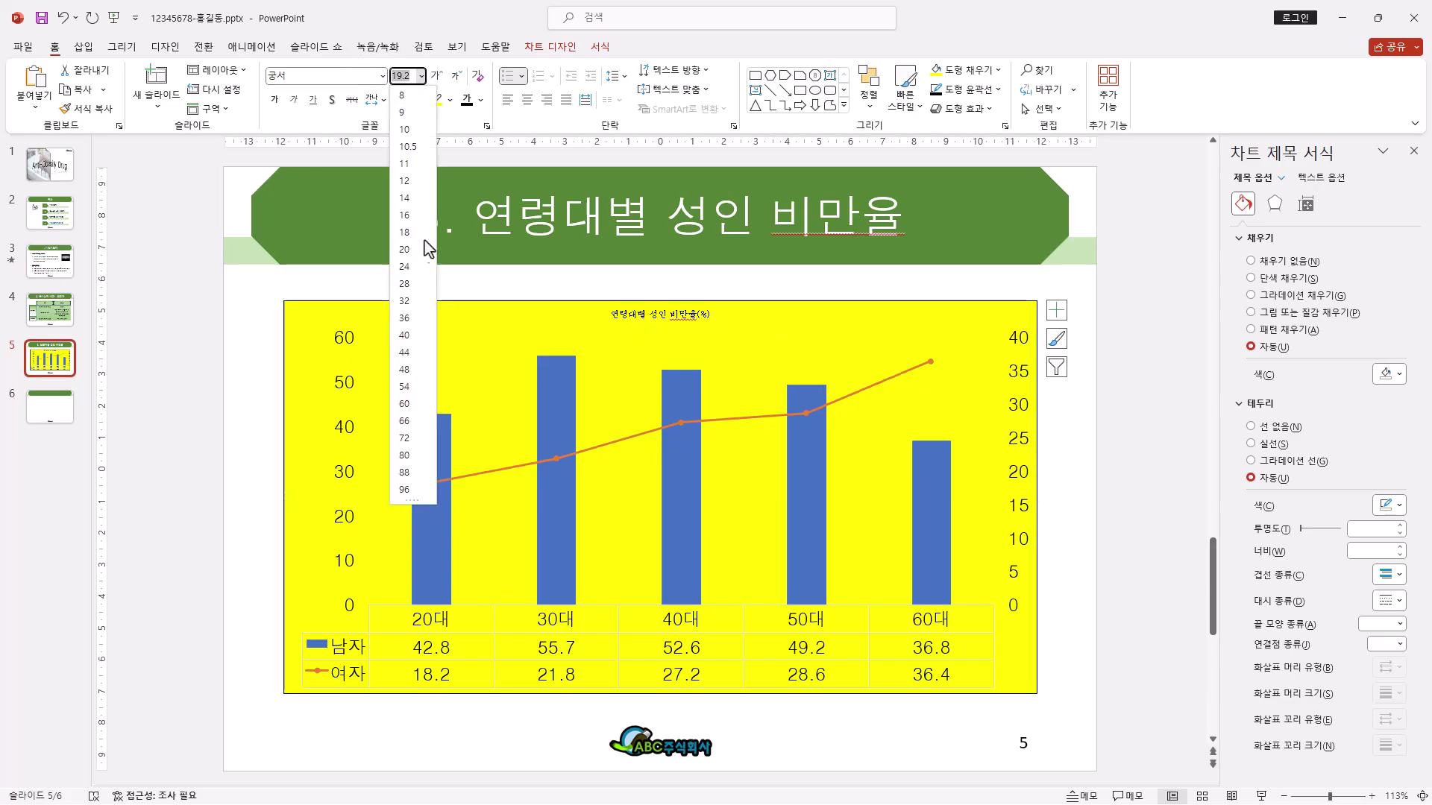
{"action": "left_click", "coordinate": [404, 266]}
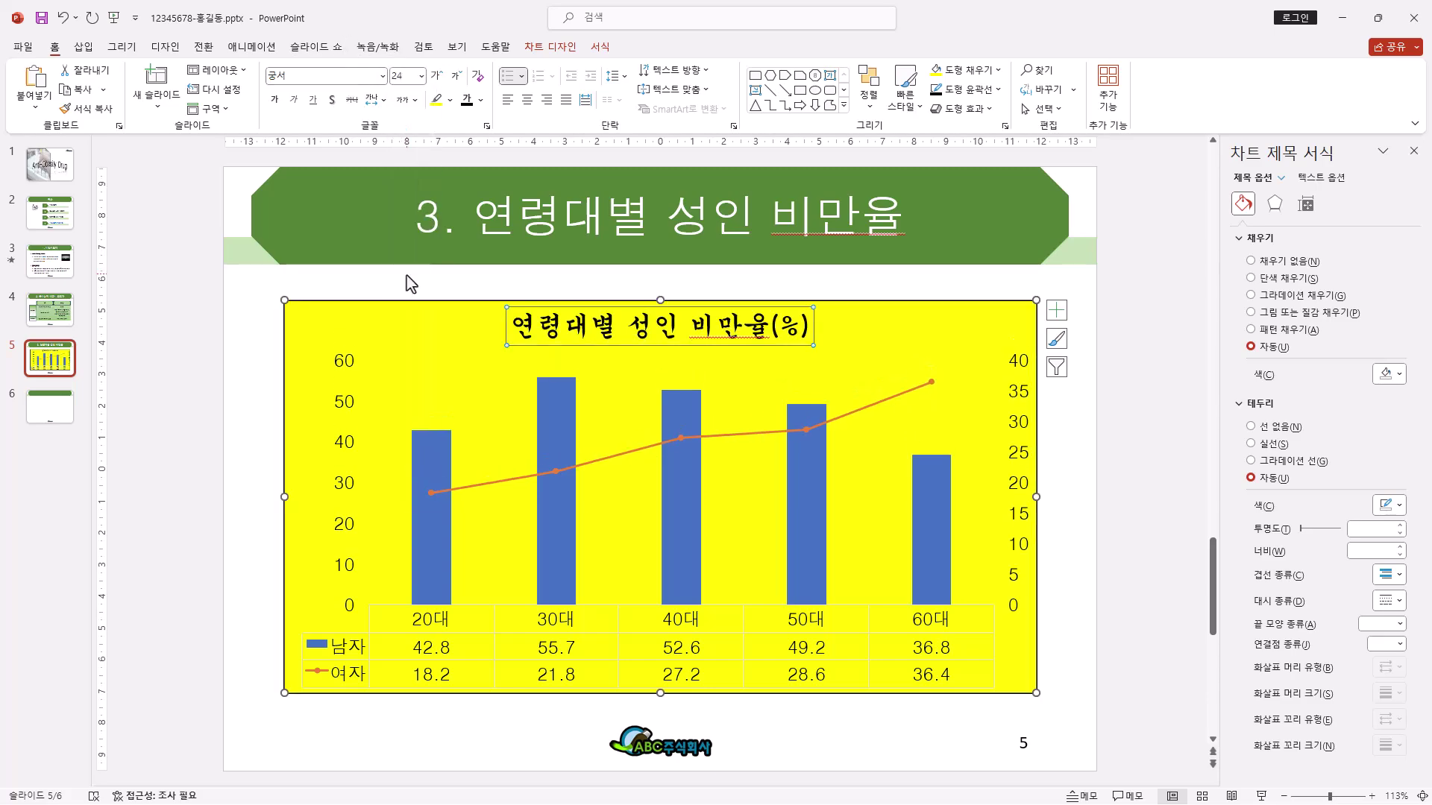
{"action": "left_click", "coordinate": [274, 99]}
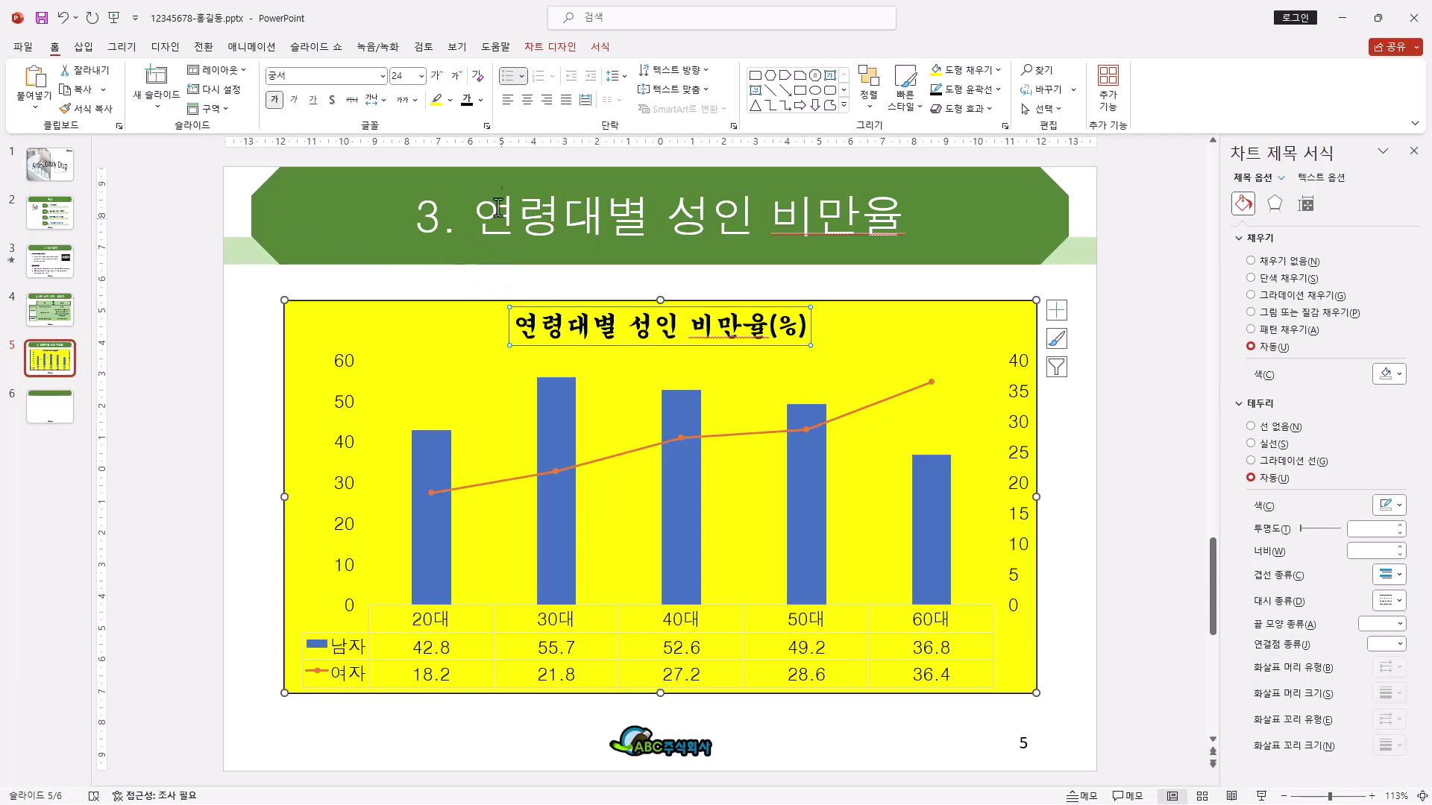
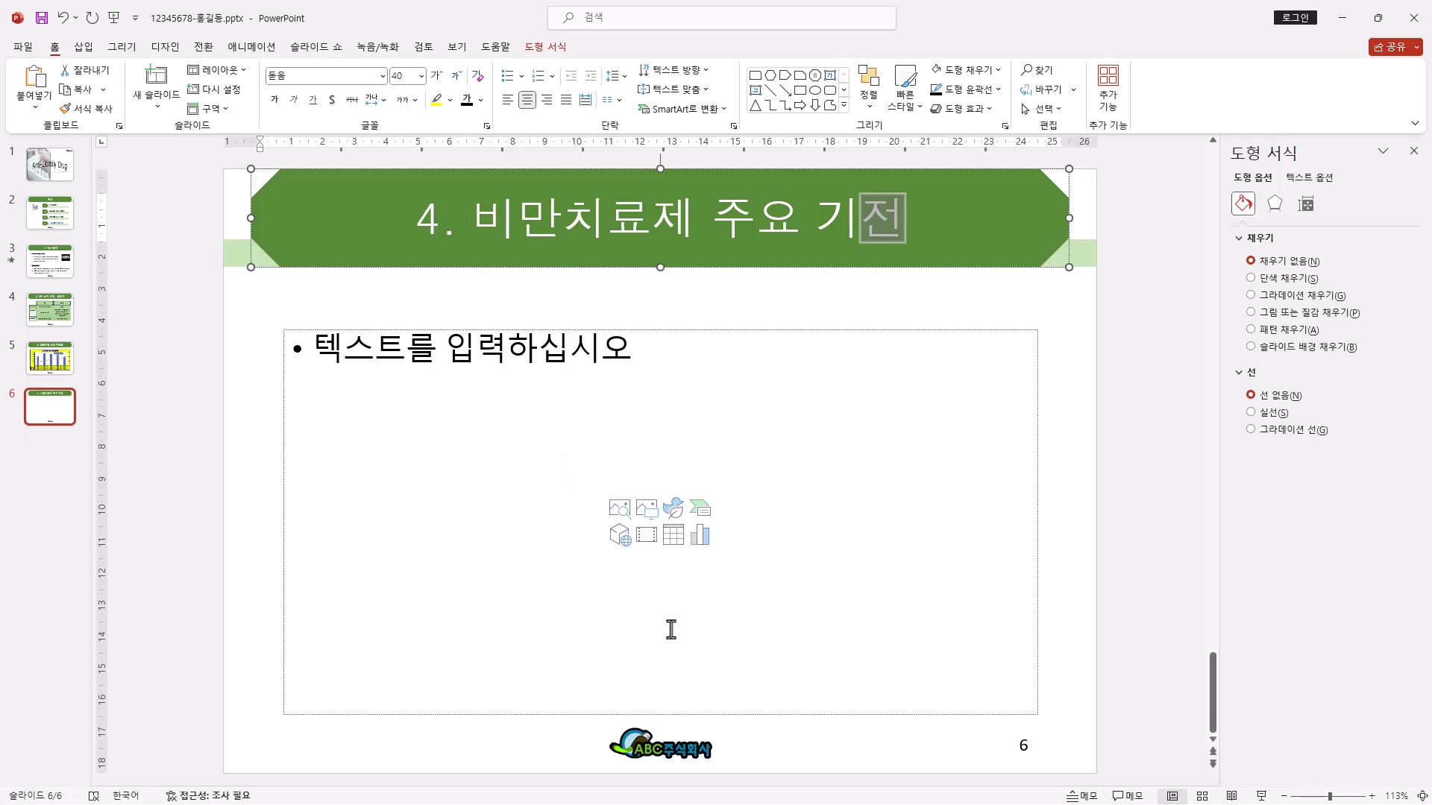
Step: Delete slide 6's content placeholder and draw a rectangle with rounded diagonal corners, about 12.75 cm high and 12.78 cm wide, on the slide's left half
{"action": "left_click", "coordinate": [826, 328]}
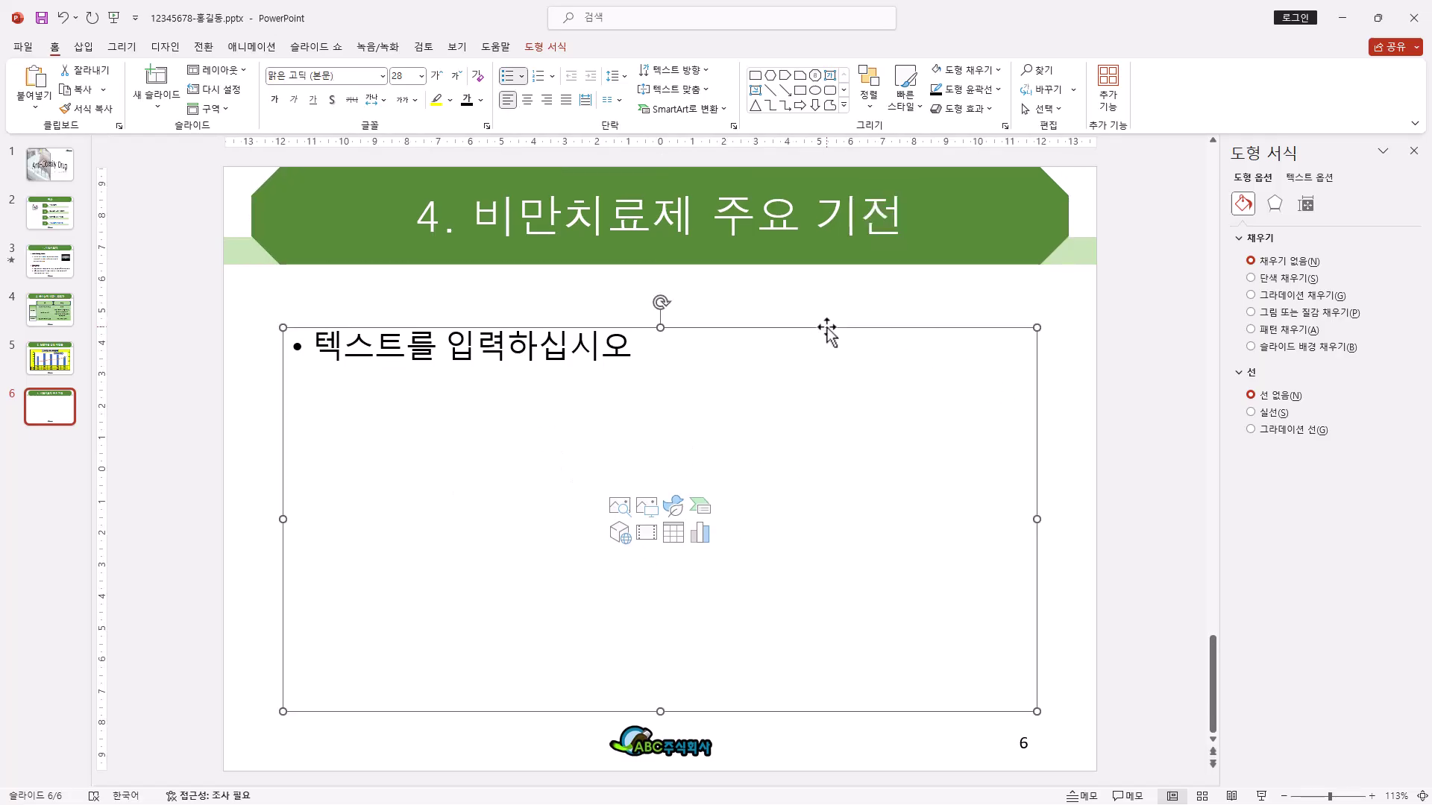
{"action": "key", "text": "Delete"}
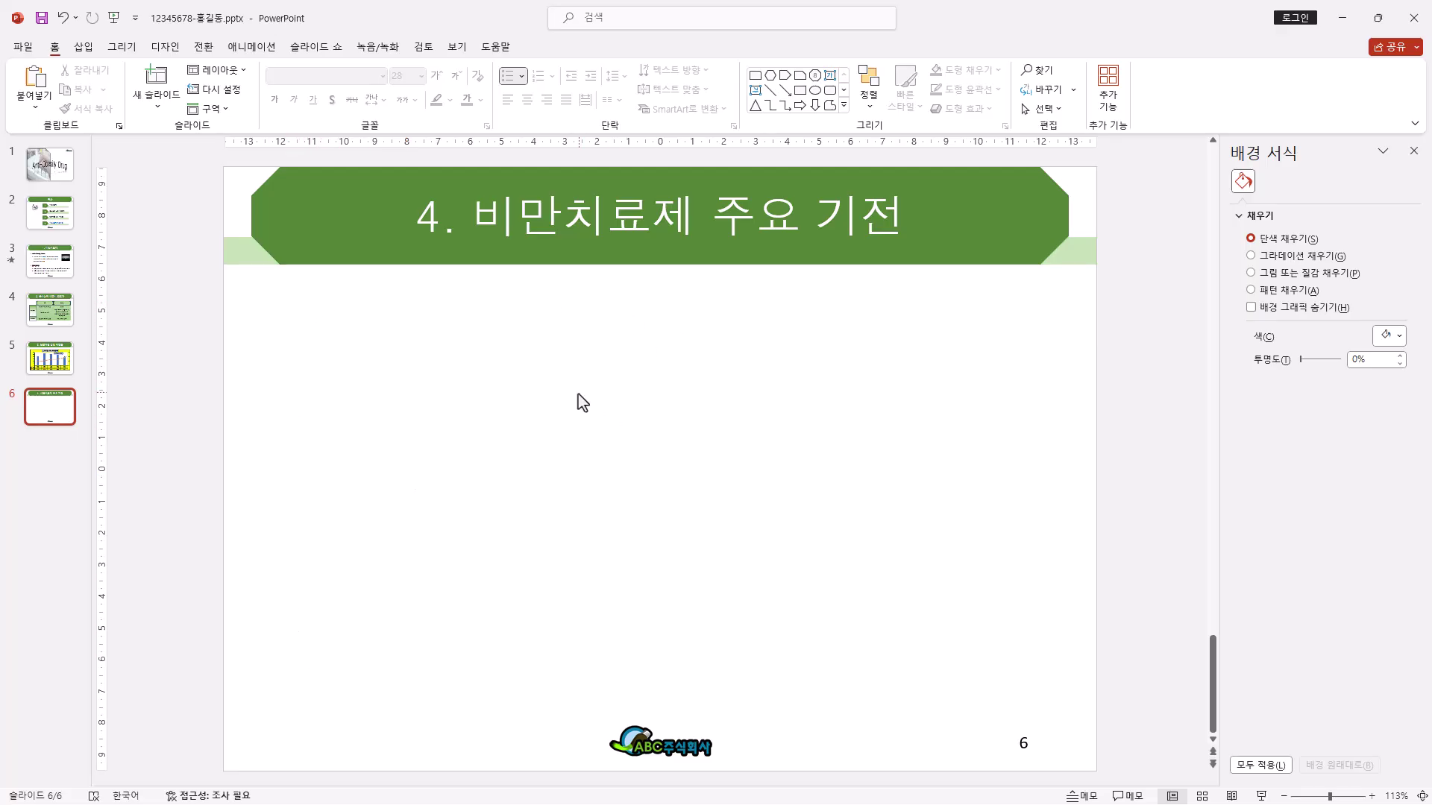
{"action": "left_click", "coordinate": [843, 105]}
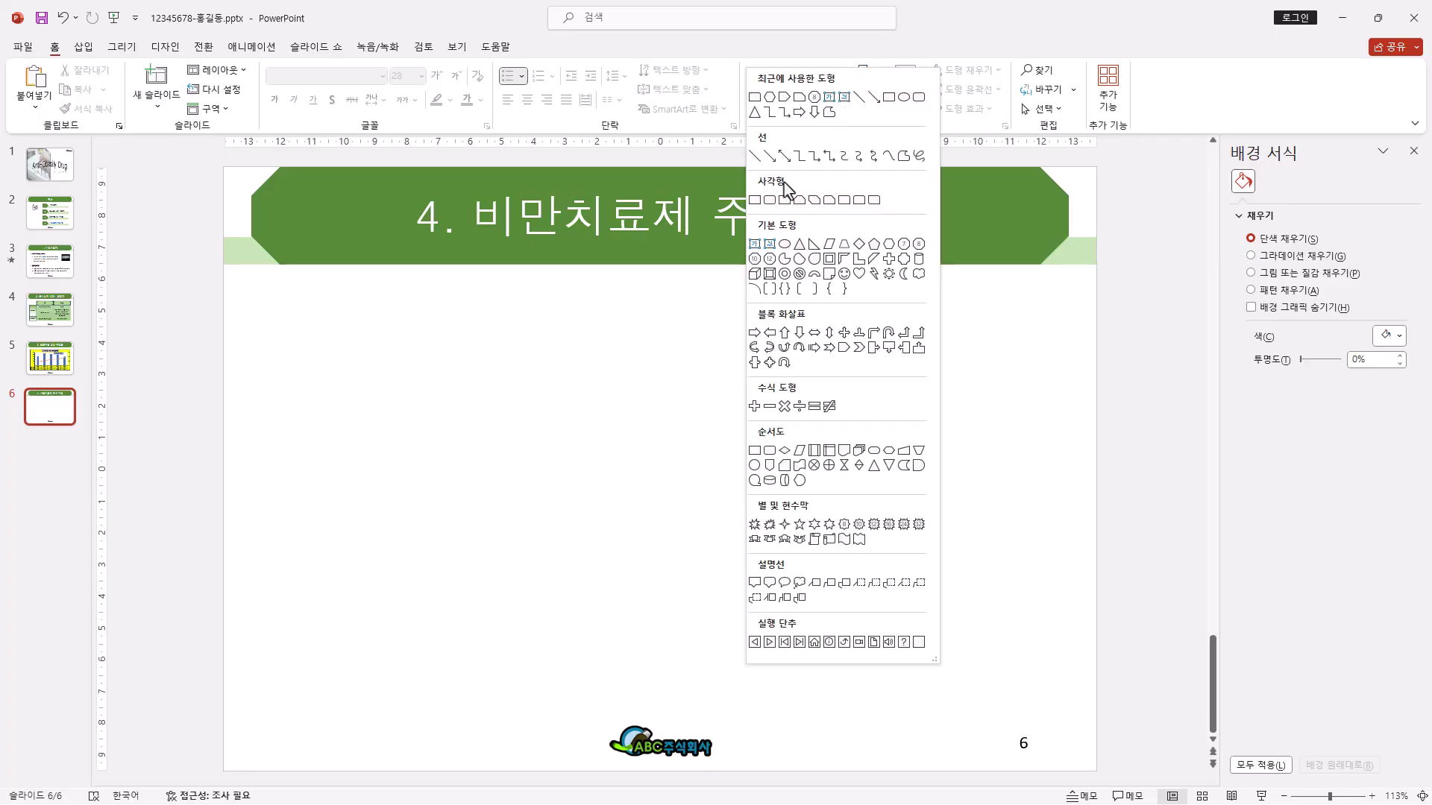
{"action": "left_click", "coordinate": [872, 199]}
{"action": "left_click_drag", "start_coordinate": [298, 294], "coordinate": [585, 669]}
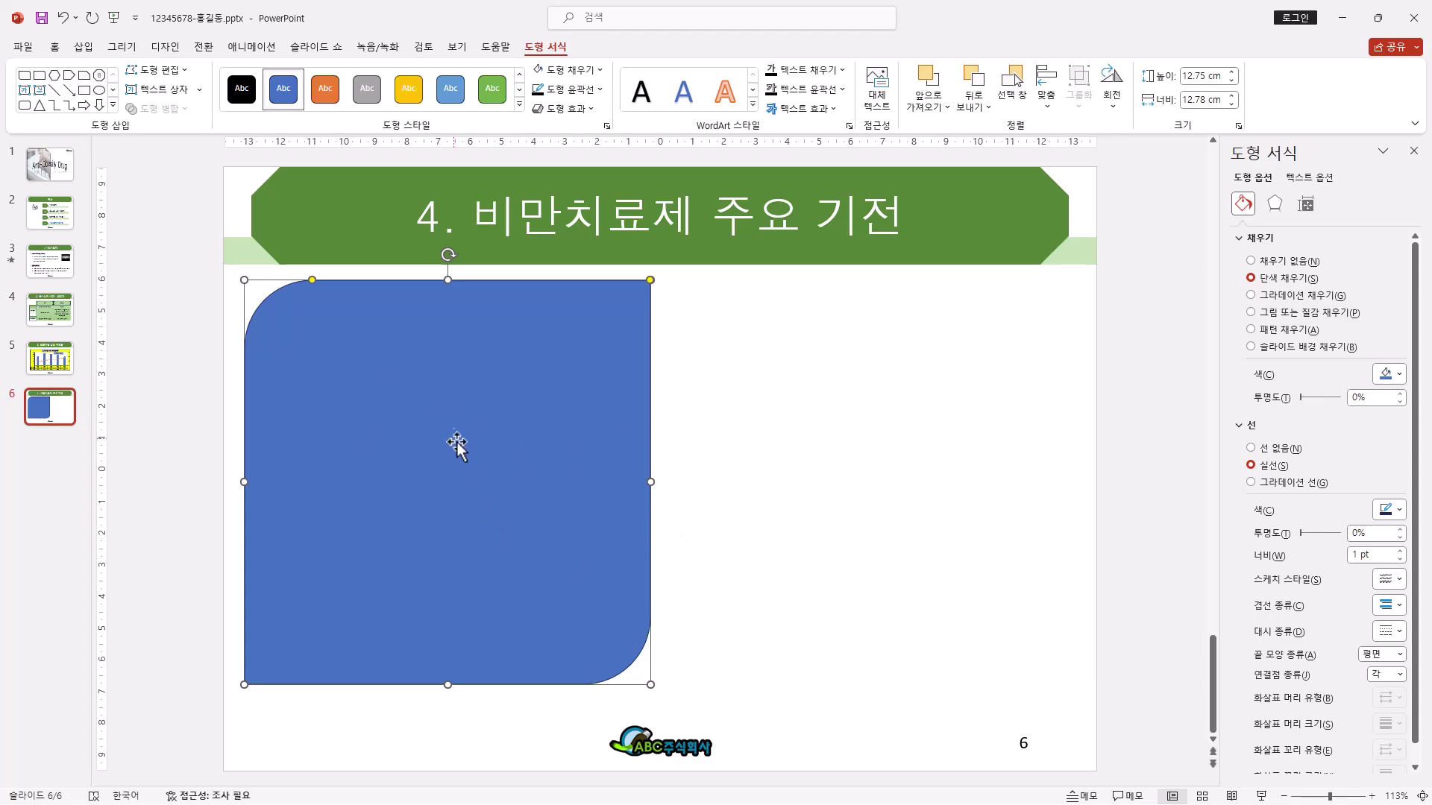
Step: Fill the shape with 녹색, 강조 6, 60% 더 밝게 and place a horizontally flipped copy, about 12.96 cm wide, on the slide's right half
{"action": "left_click", "coordinate": [591, 70]}
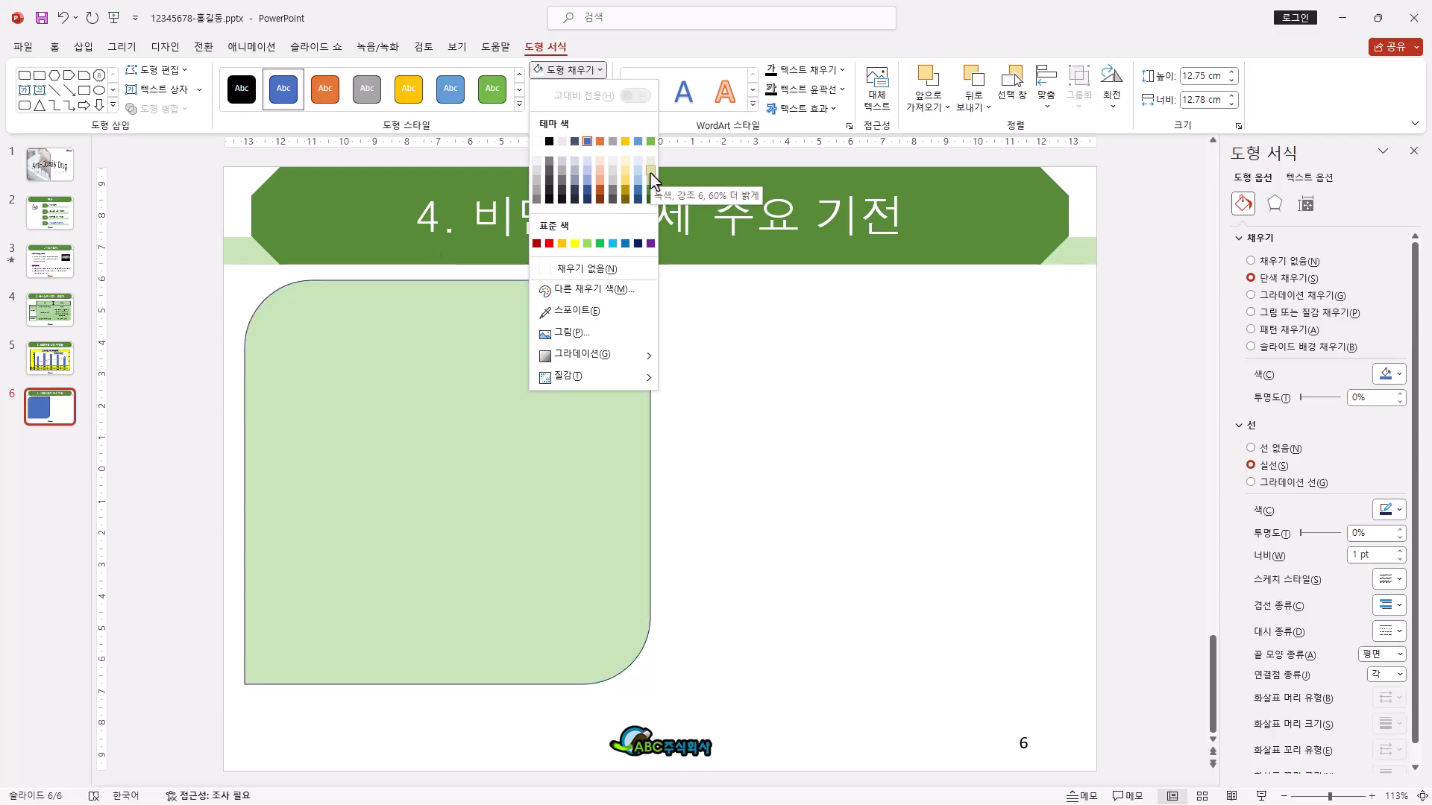
{"action": "left_click", "coordinate": [651, 171]}
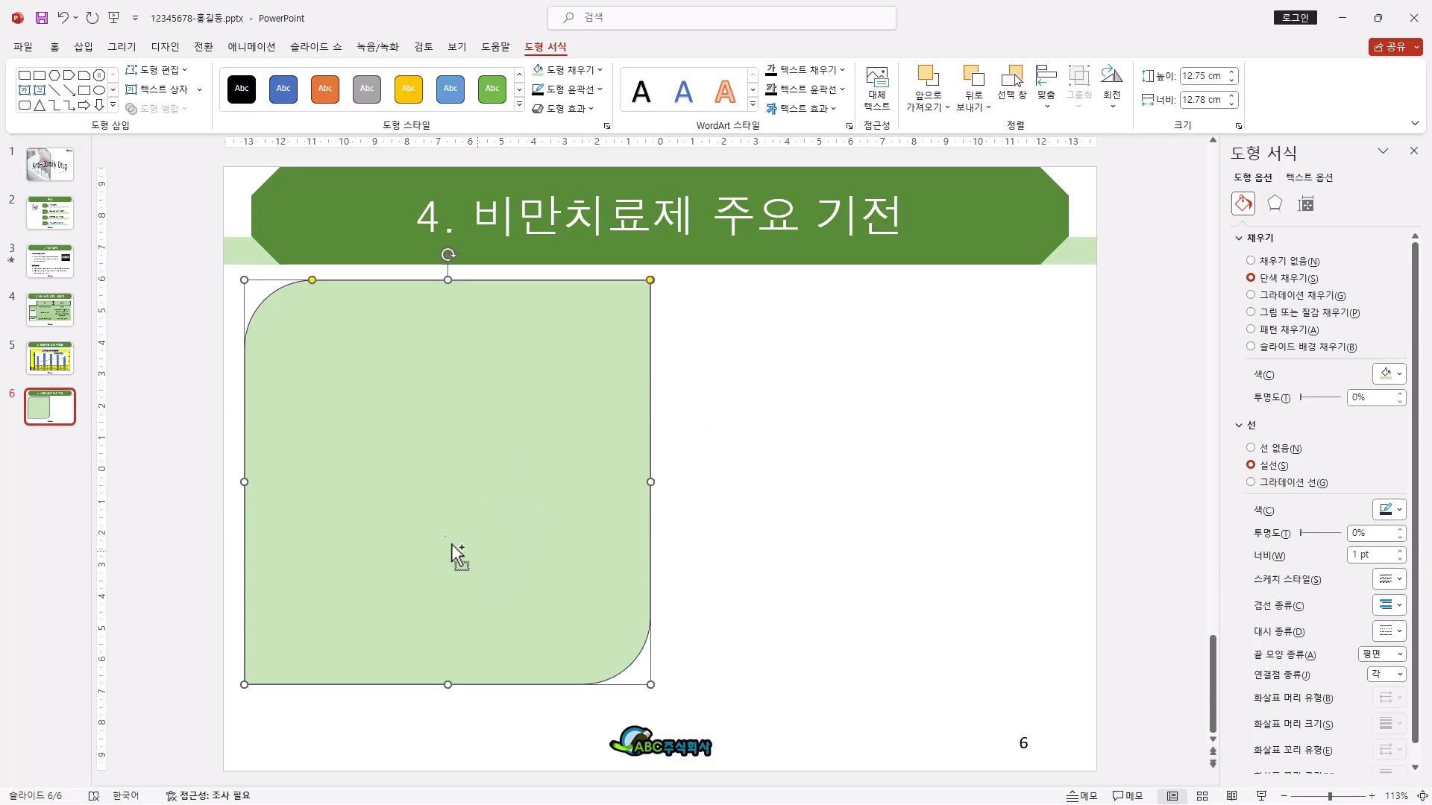
{"action": "left_click_drag", "start_coordinate": [371, 486], "coordinate": [817, 470]}
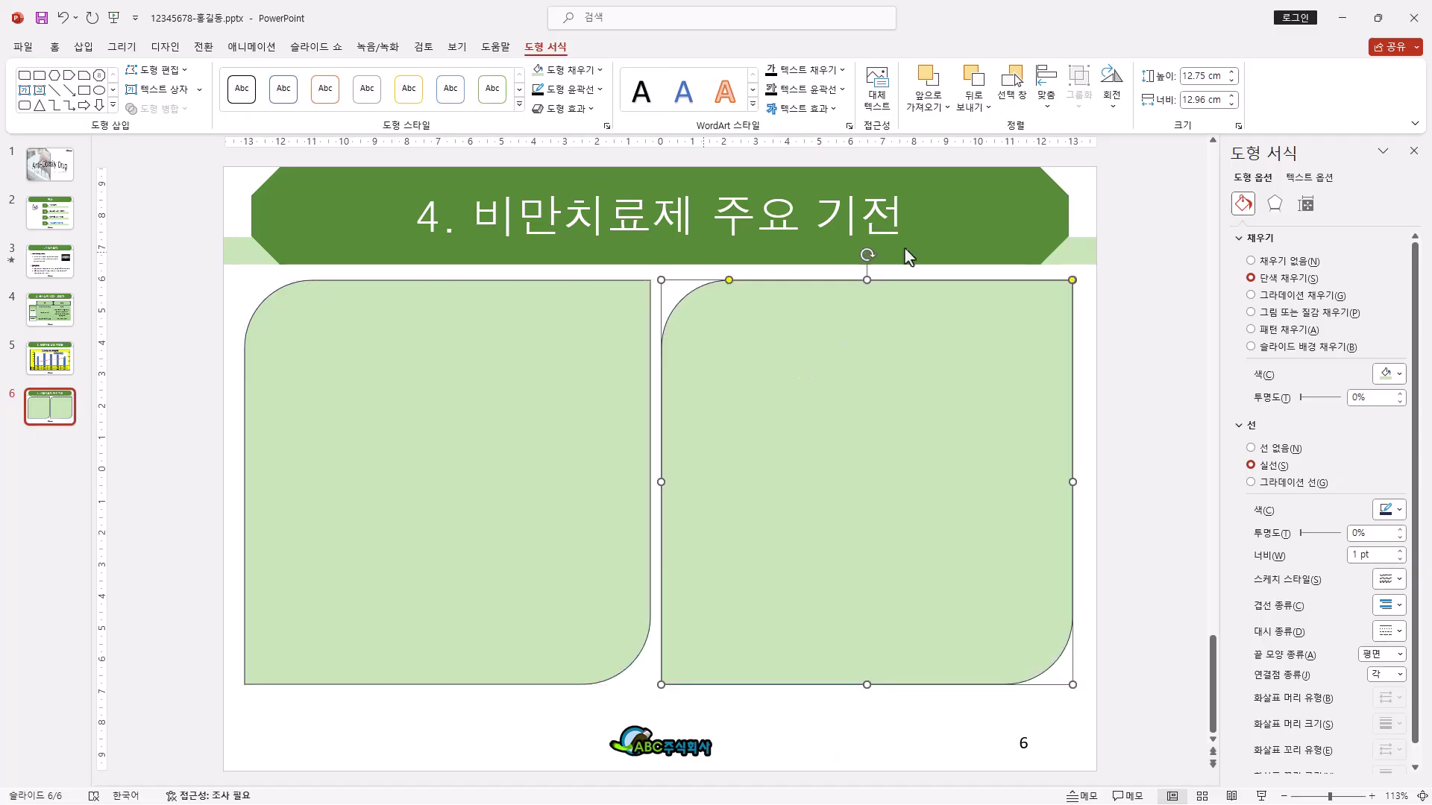
{"action": "left_click", "coordinate": [1111, 108]}
{"action": "left_click", "coordinate": [1148, 192]}
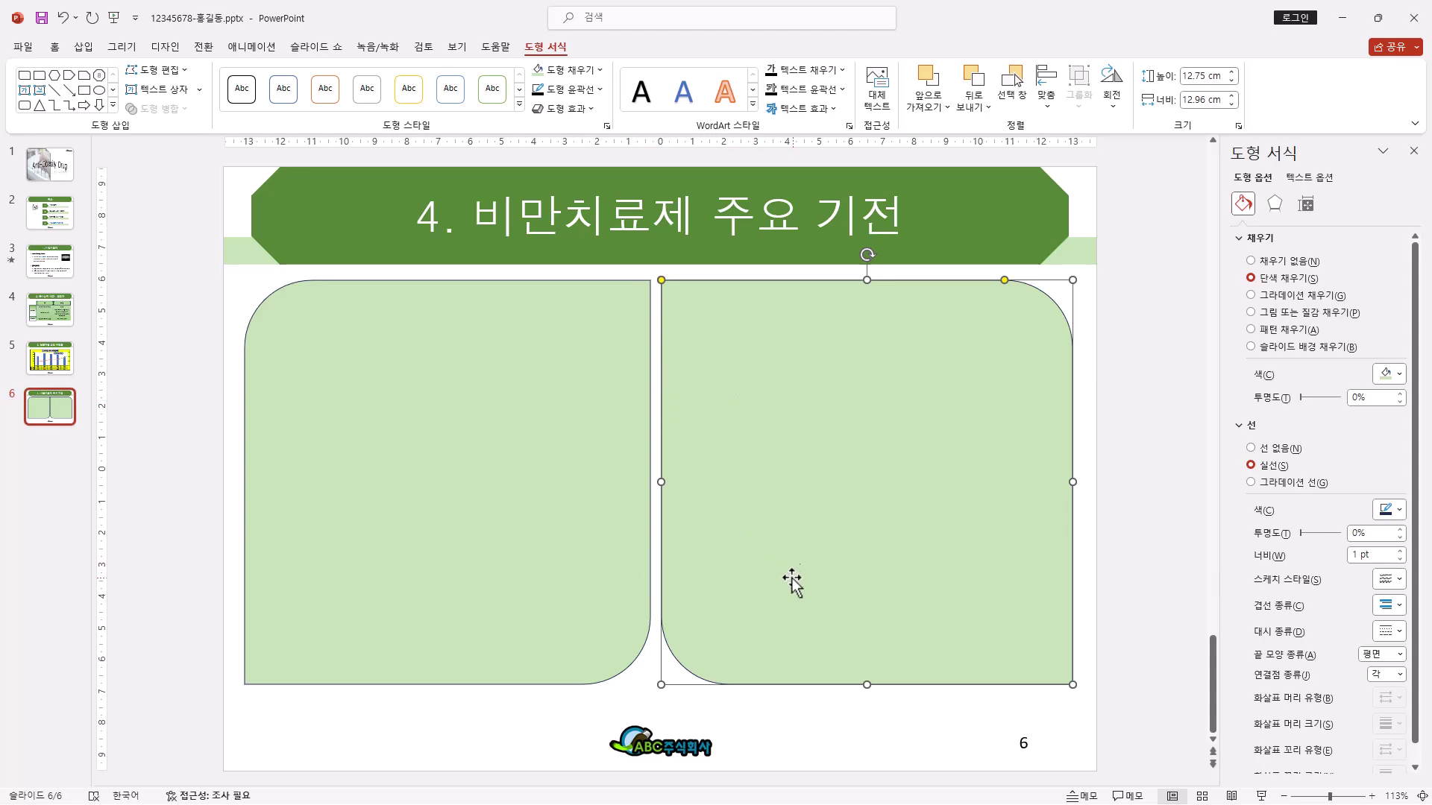
Step: Give the right-hand green shape a dashed outline with a weight of 1½ pt
{"action": "left_click", "coordinate": [599, 90]}
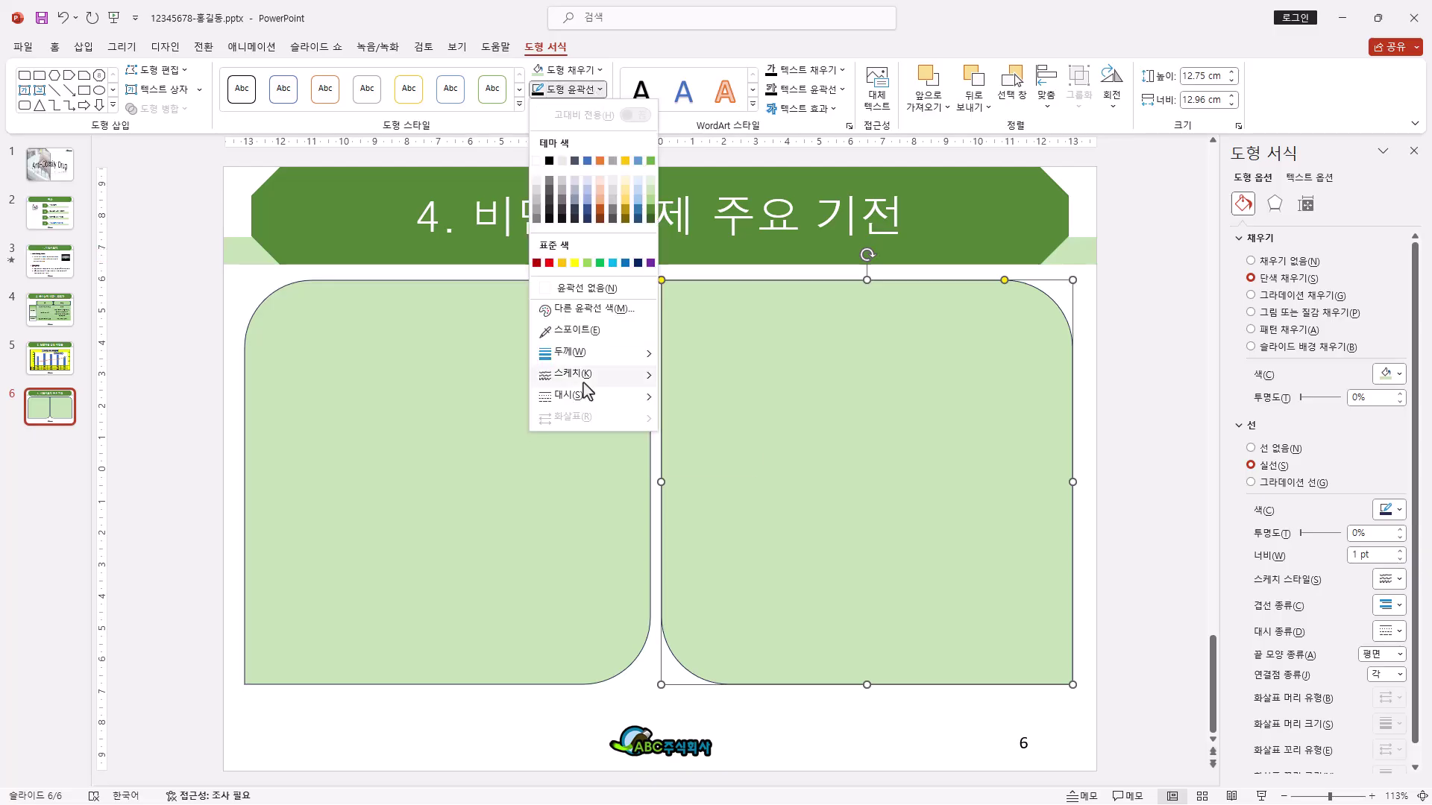
{"action": "mouse_move", "coordinate": [589, 399]}
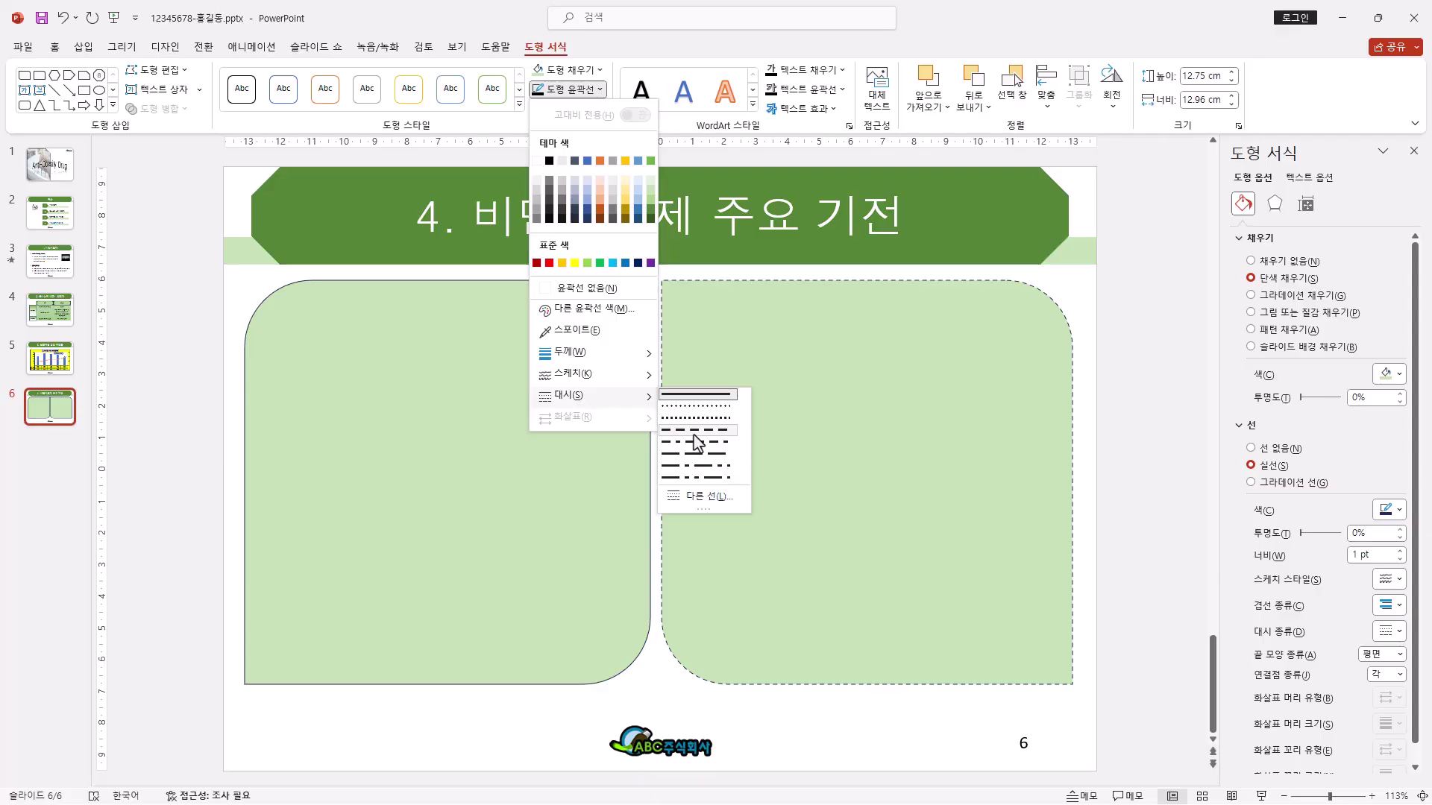
{"action": "left_click", "coordinate": [695, 432]}
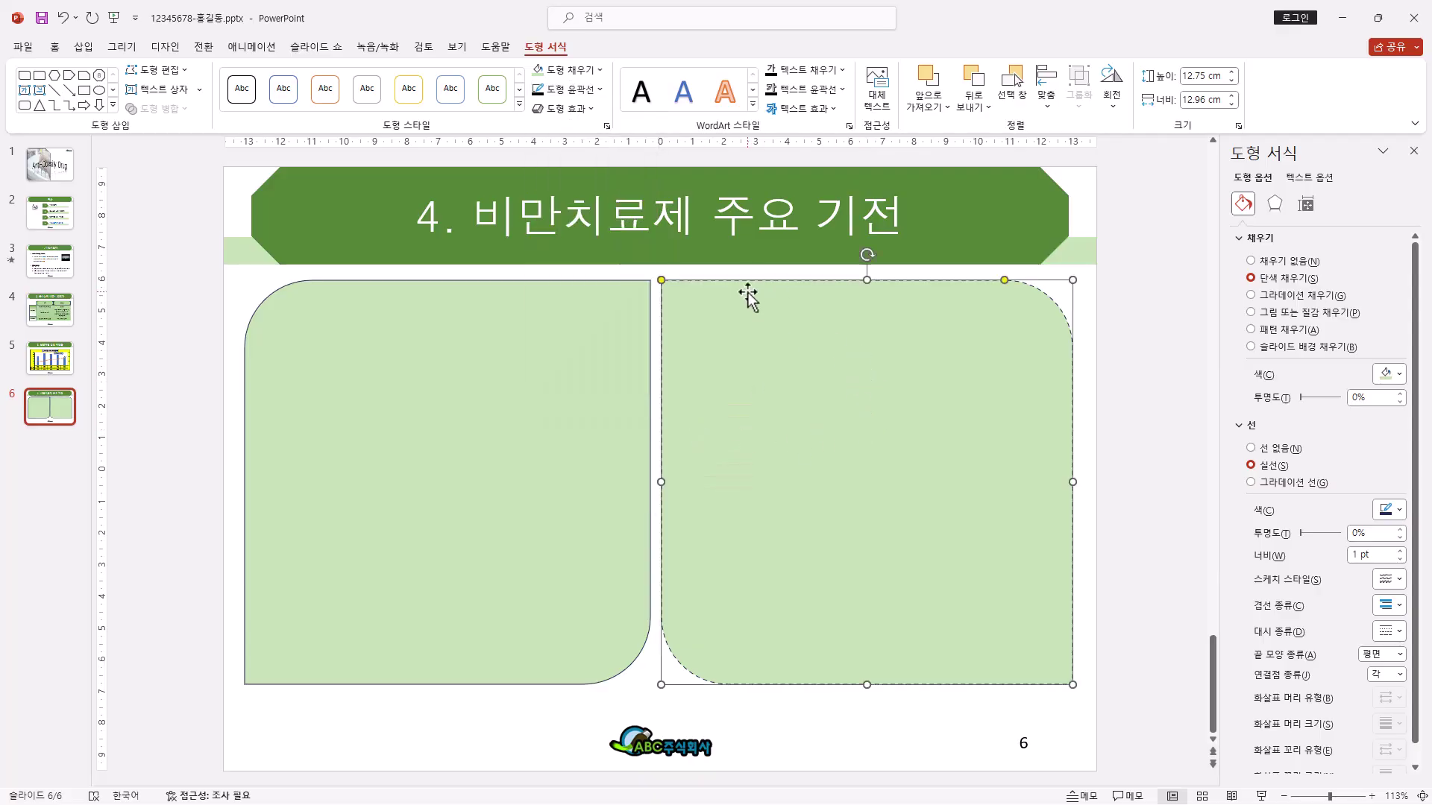
{"action": "left_click", "coordinate": [599, 90]}
{"action": "mouse_move", "coordinate": [594, 361]}
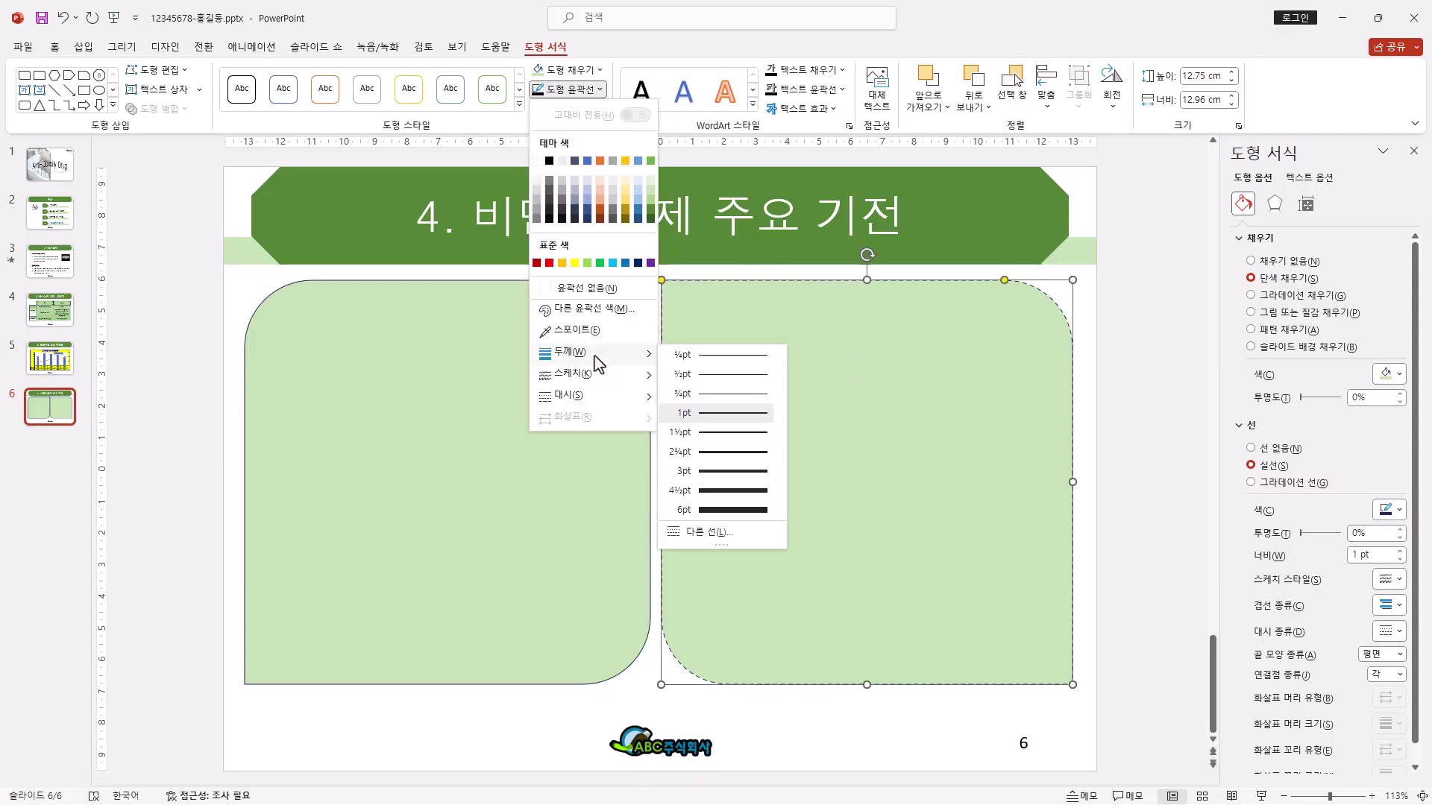
{"action": "left_click", "coordinate": [728, 434]}
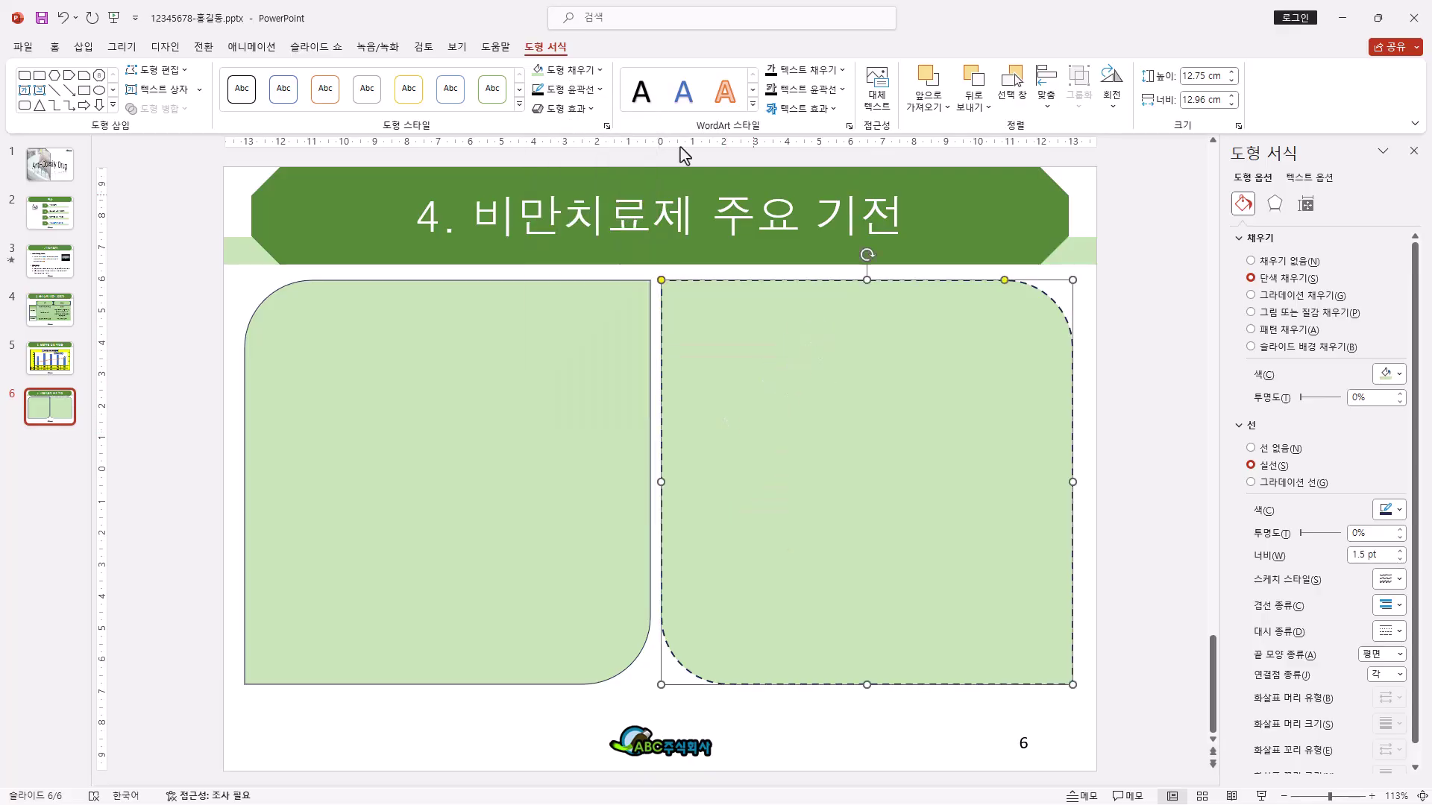
{"action": "left_click", "coordinate": [593, 89]}
{"action": "key", "text": "Escape"}
Step: Add a hexagon about 6.61 cm wide and 1.34 cm high at the left shape's upper edge, containing the text "과거 비만치료제"
{"action": "left_click", "coordinate": [112, 109]}
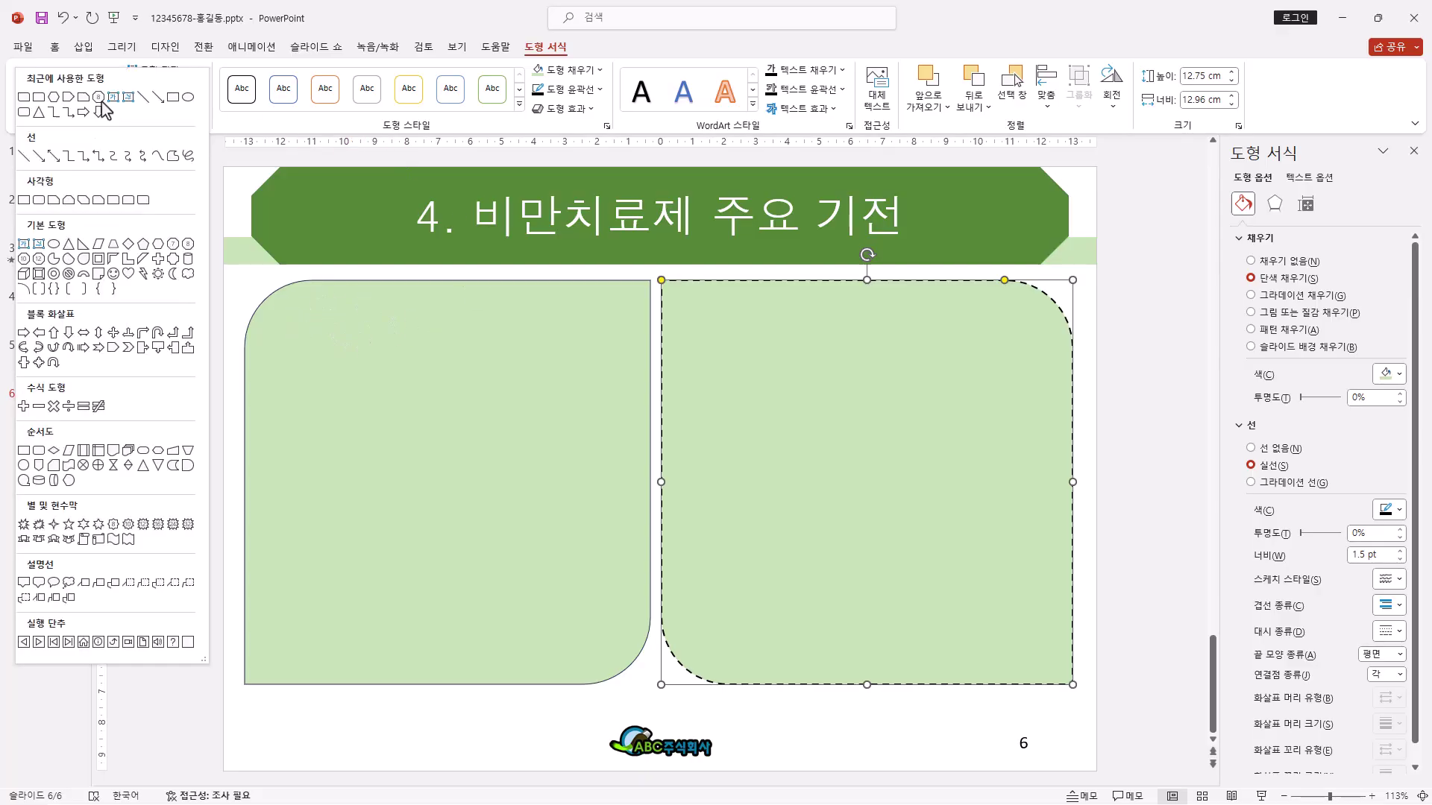
{"action": "left_click", "coordinate": [158, 246]}
{"action": "mouse_move", "coordinate": [260, 298]}
{"action": "left_mouse_down"}
{"action": "mouse_move", "coordinate": [485, 351]}
{"action": "mouse_move", "coordinate": [470, 349]}
{"action": "left_mouse_up"}
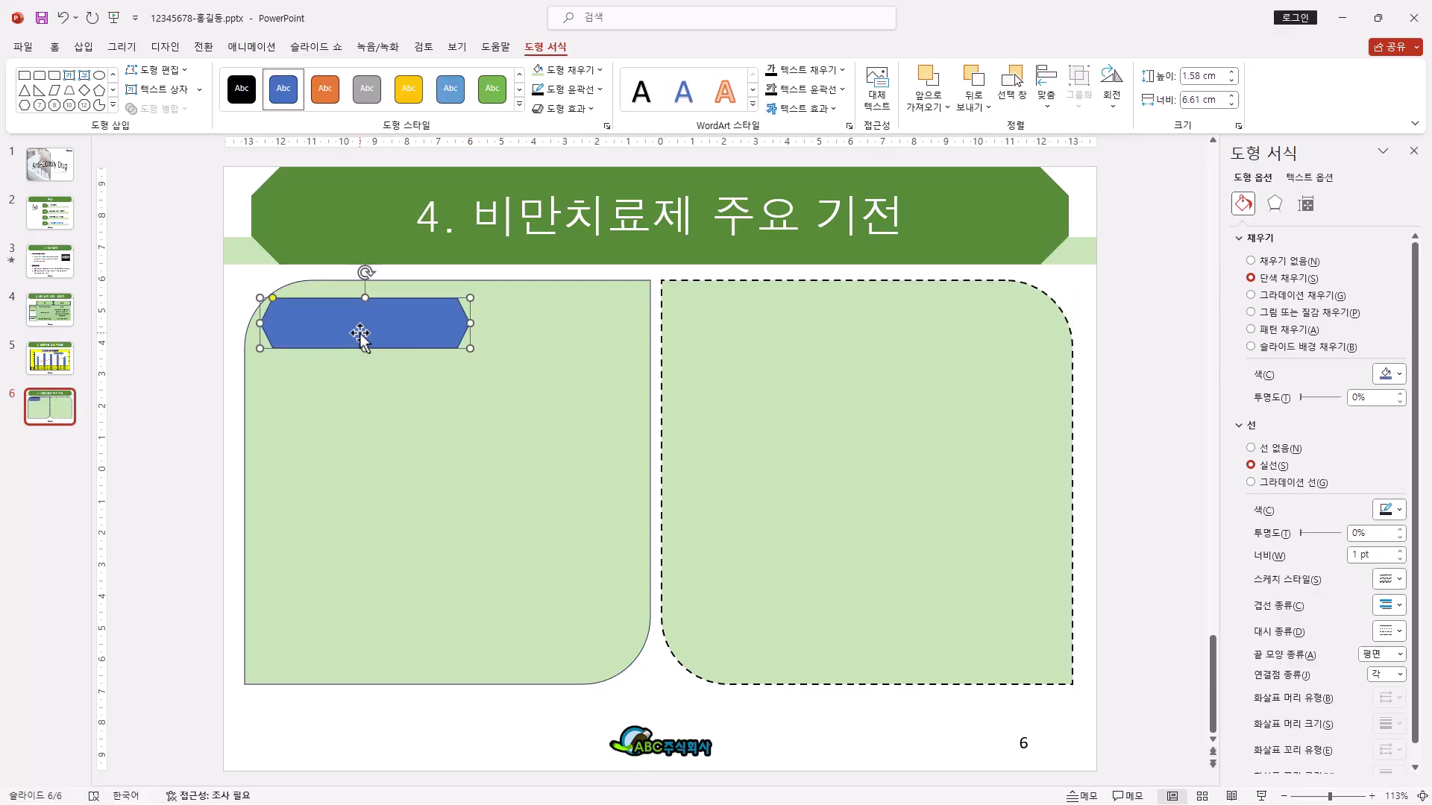
{"action": "type", "text": "과거 비만치료제"}
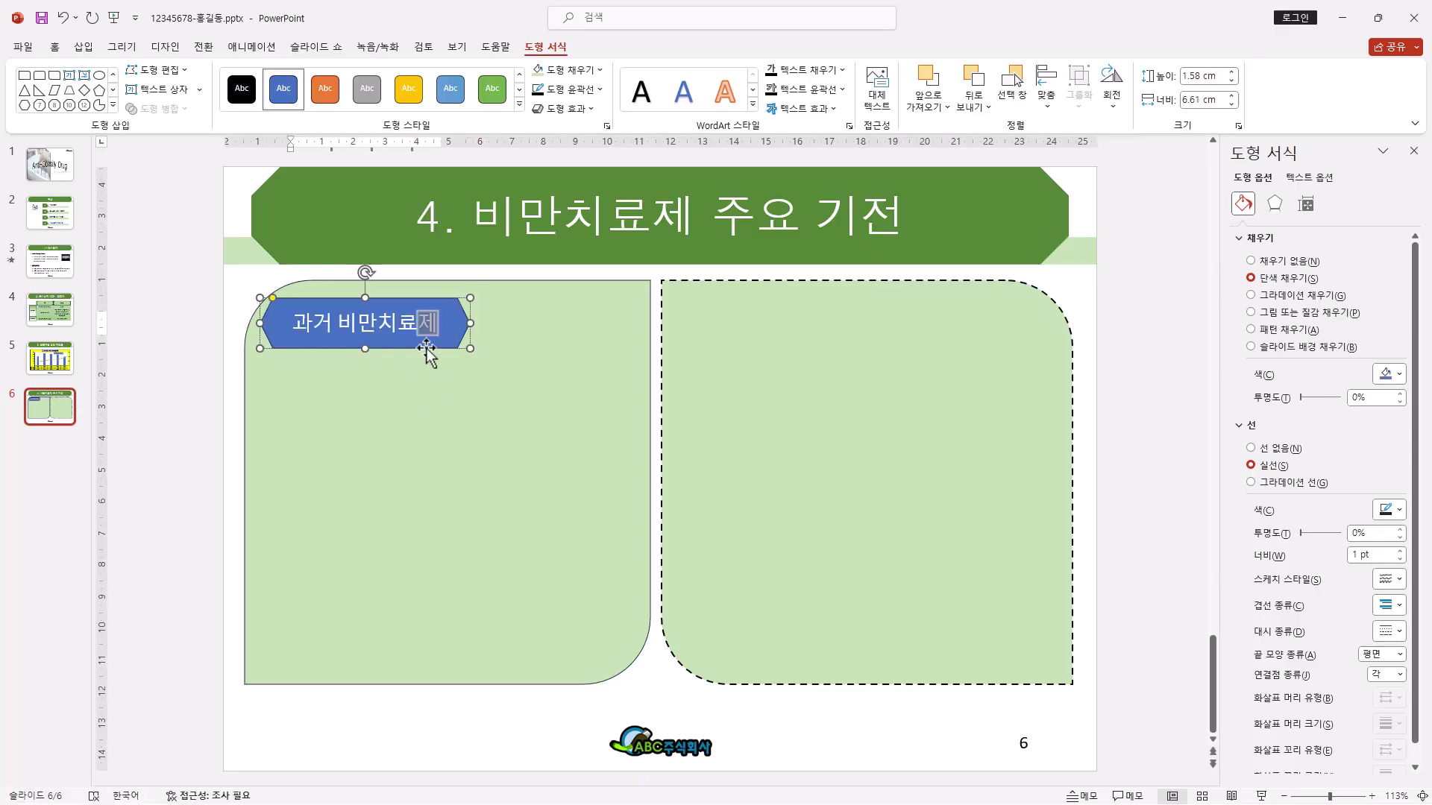
{"action": "key", "text": "Escape"}
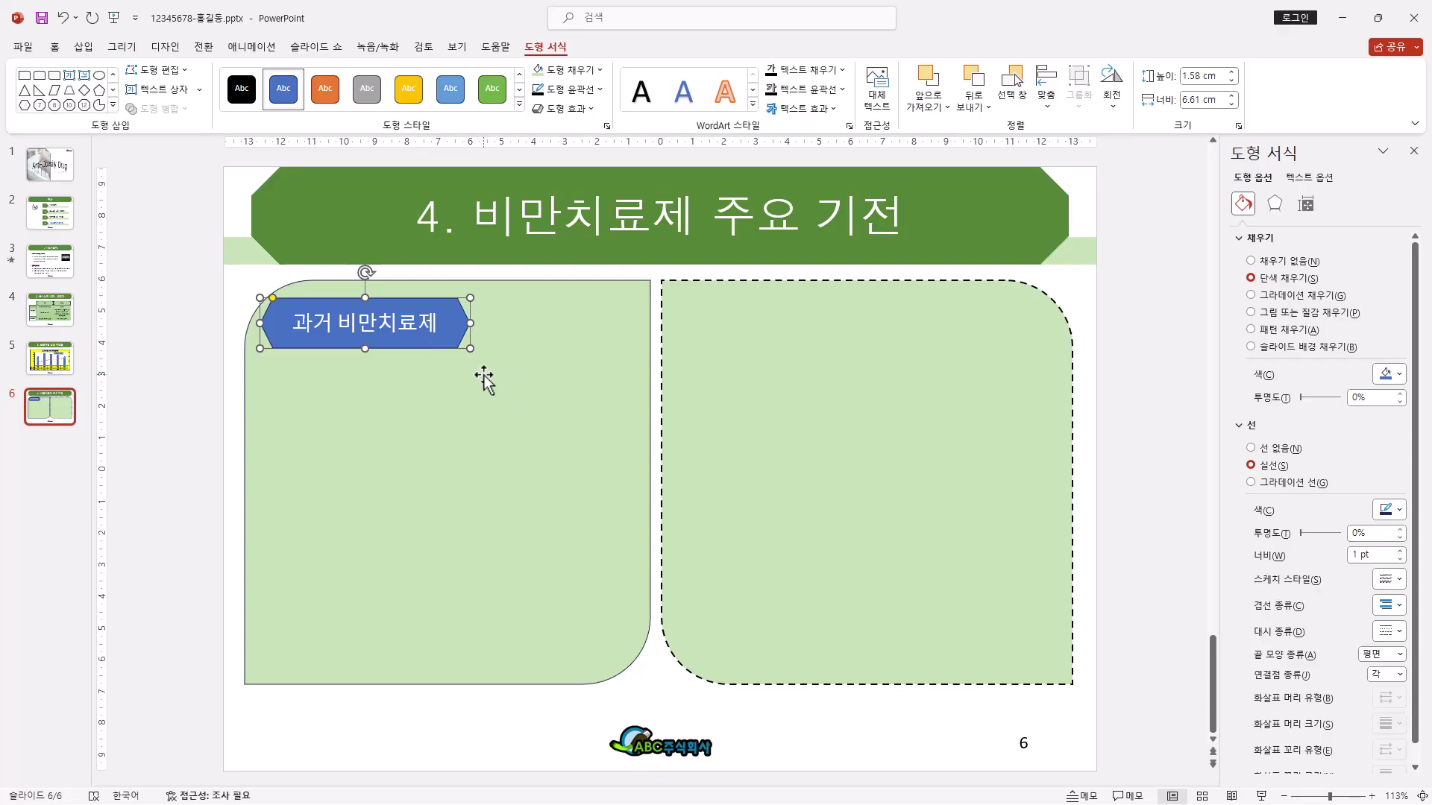
{"action": "left_click_drag", "start_coordinate": [363, 349], "coordinate": [364, 341]}
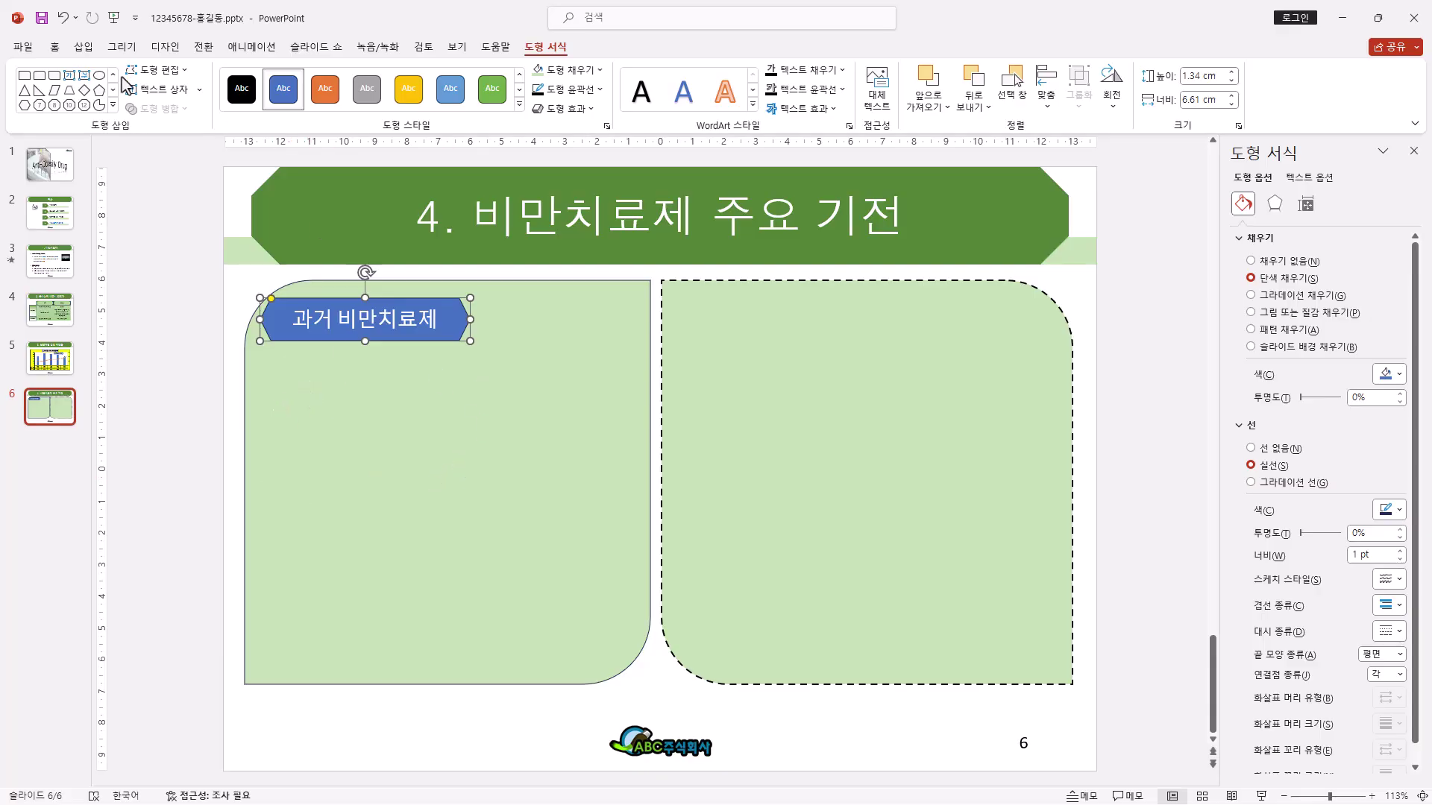
Step: Draw a folded-corner shape about 5.43 × 2.68 cm below the hexagon, with "사례 후 실패" and "사례 다수 발생" on two lines
{"action": "left_click", "coordinate": [114, 106]}
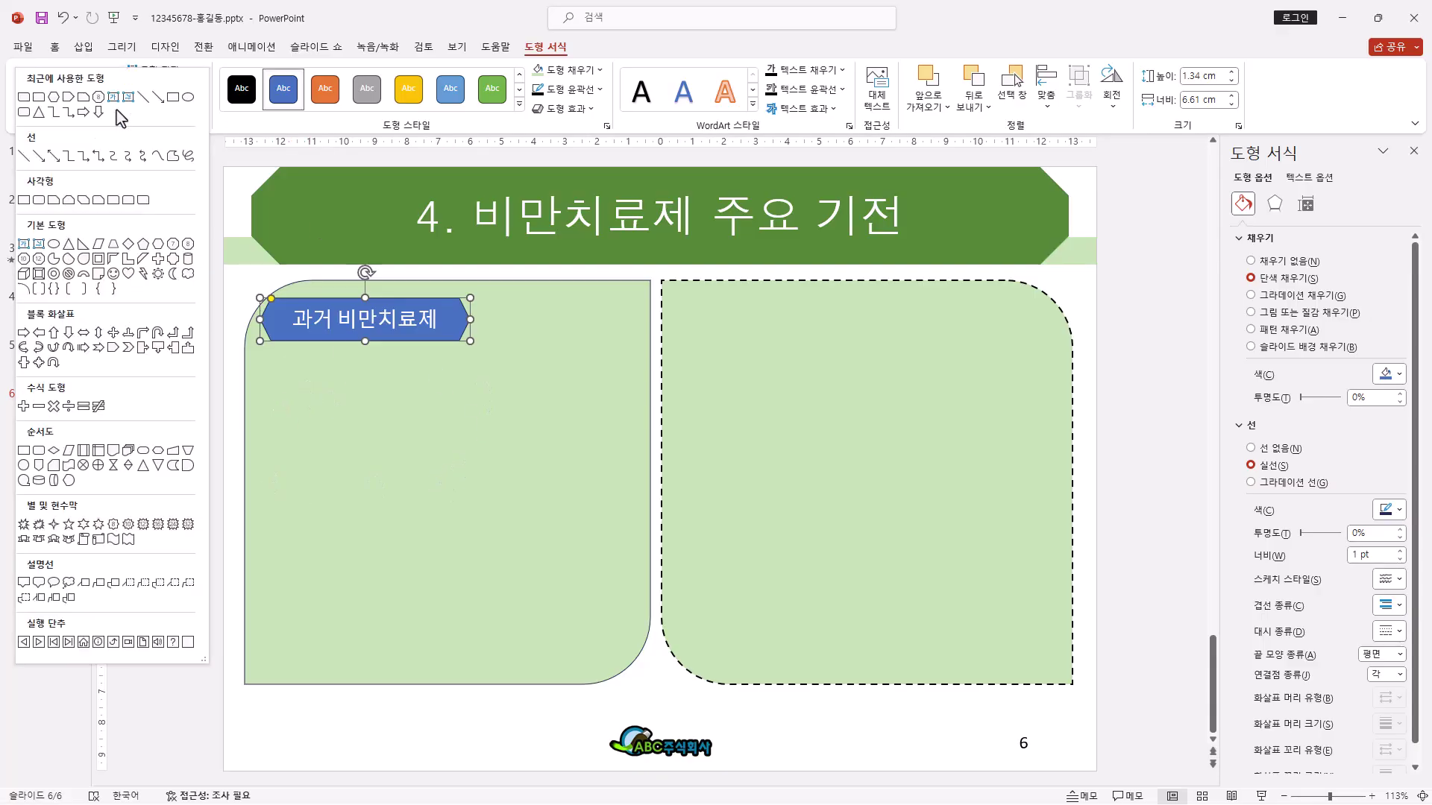
{"action": "left_click", "coordinate": [98, 274]}
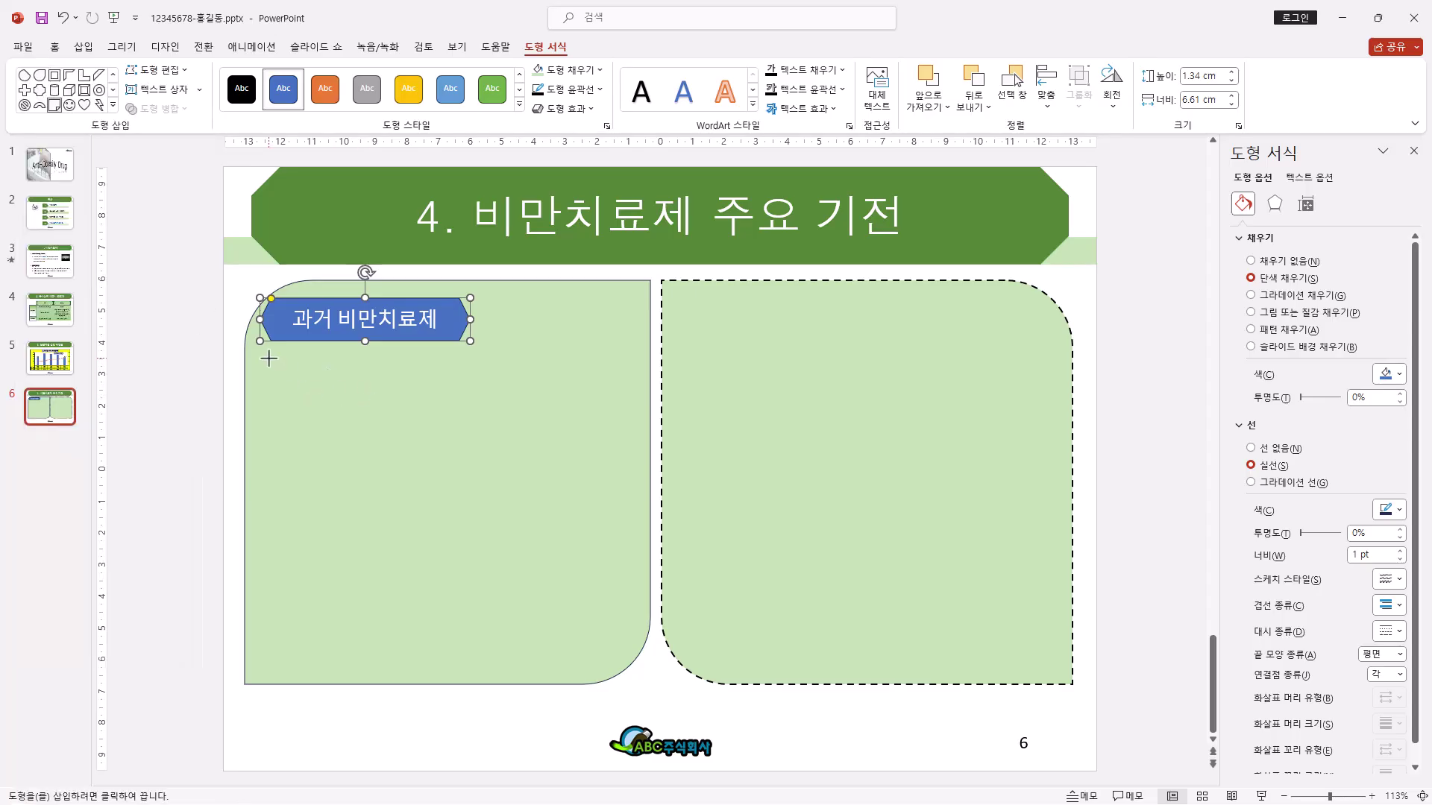
{"action": "left_click_drag", "start_coordinate": [271, 361], "coordinate": [444, 442]}
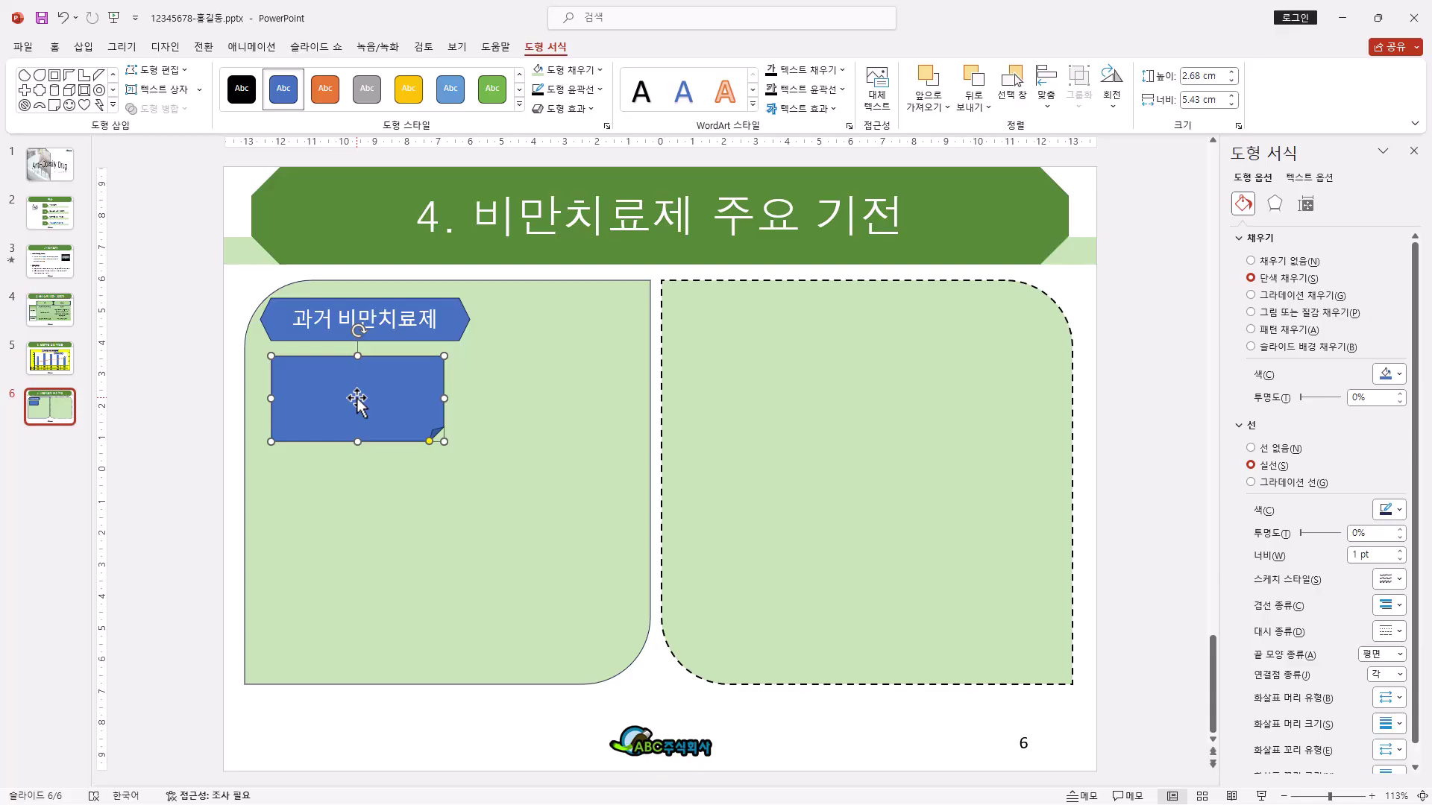
{"action": "type", "text": "사례 후 실패"}
{"action": "key", "text": "Return"}
{"action": "type", "text": "사례 다수 발생"}
{"action": "left_click", "coordinate": [414, 380]}
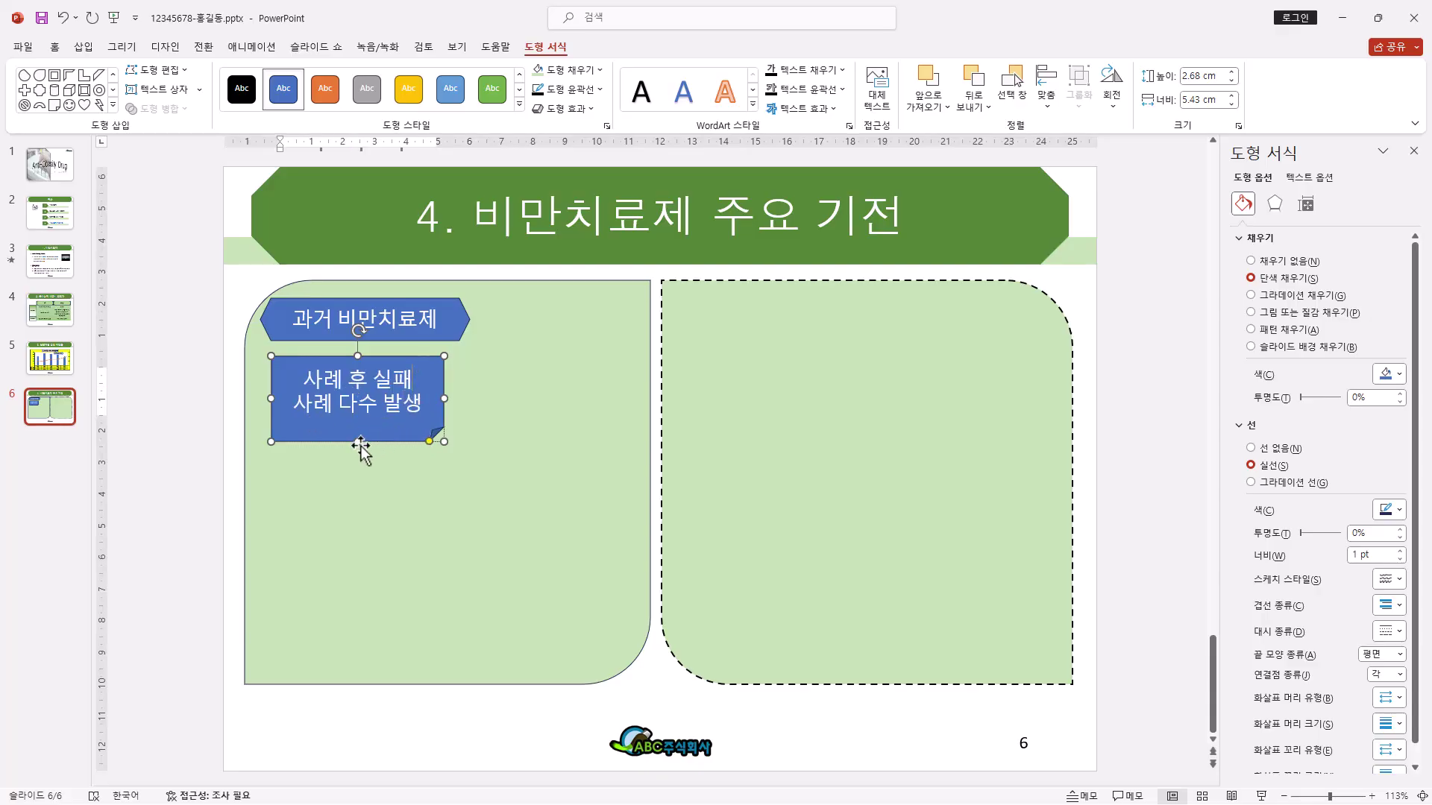
{"action": "left_click", "coordinate": [406, 442]}
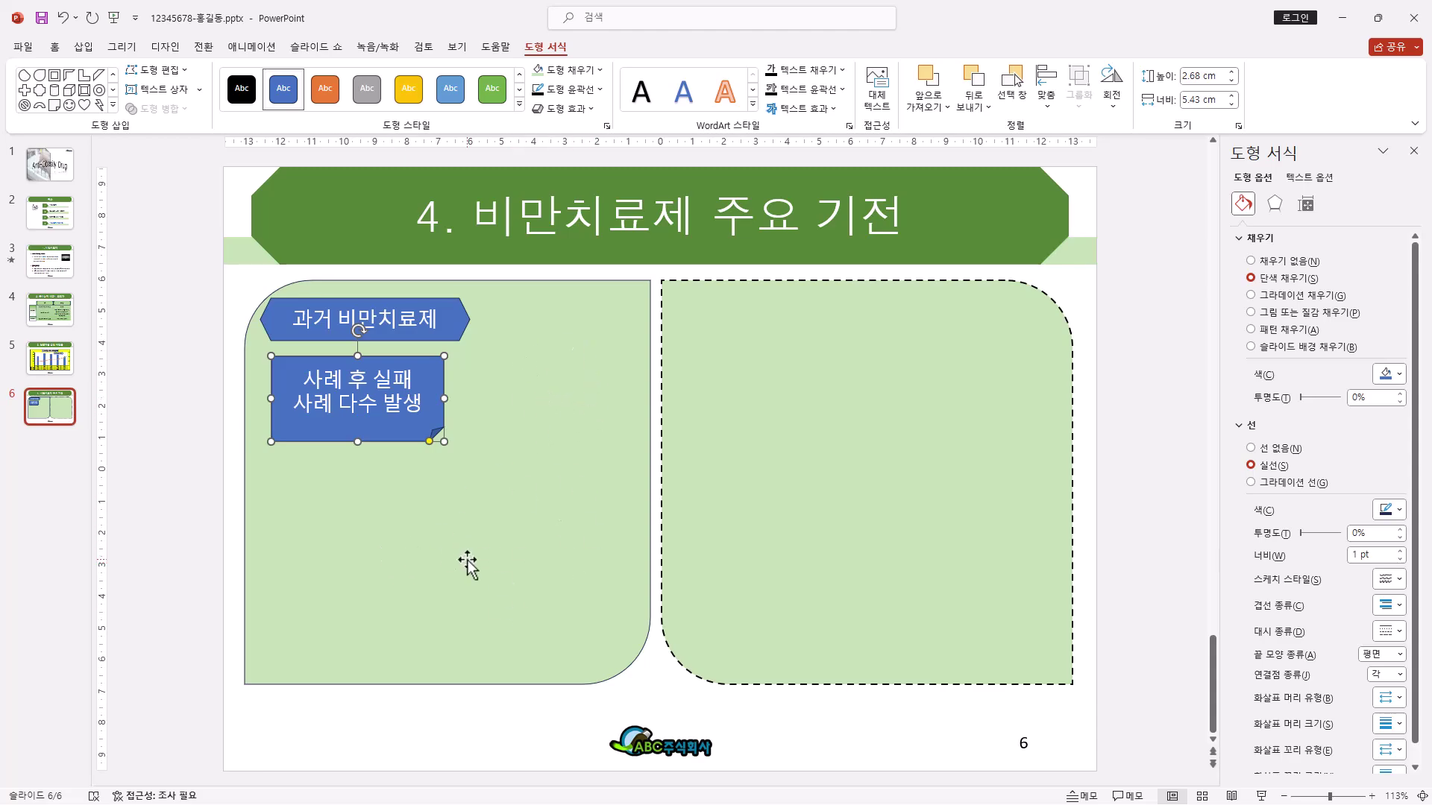
Step: Insert a 깔때기형 SmartArt graphic from the 관계형 category
{"action": "left_click", "coordinate": [83, 47]}
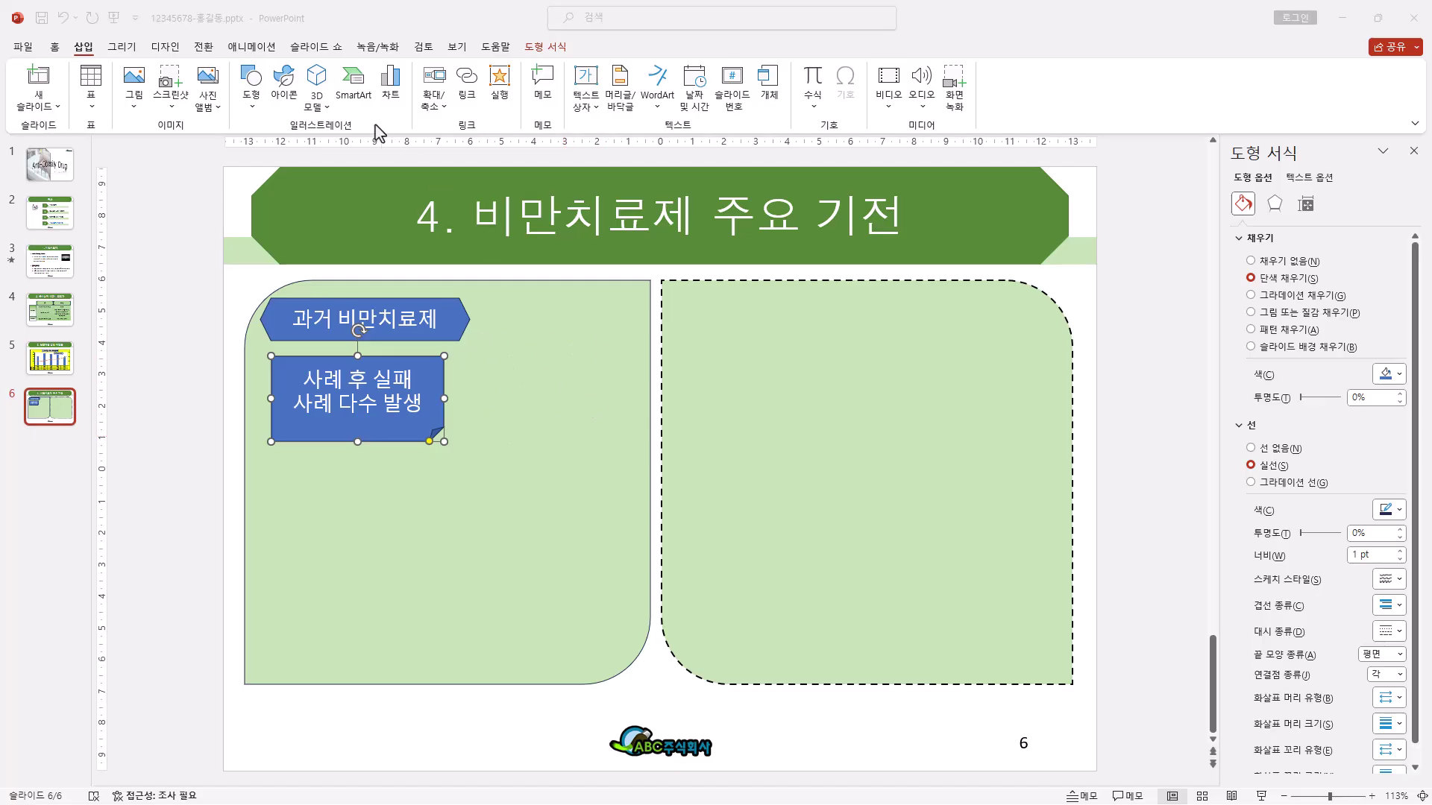
{"action": "left_click", "coordinate": [363, 101]}
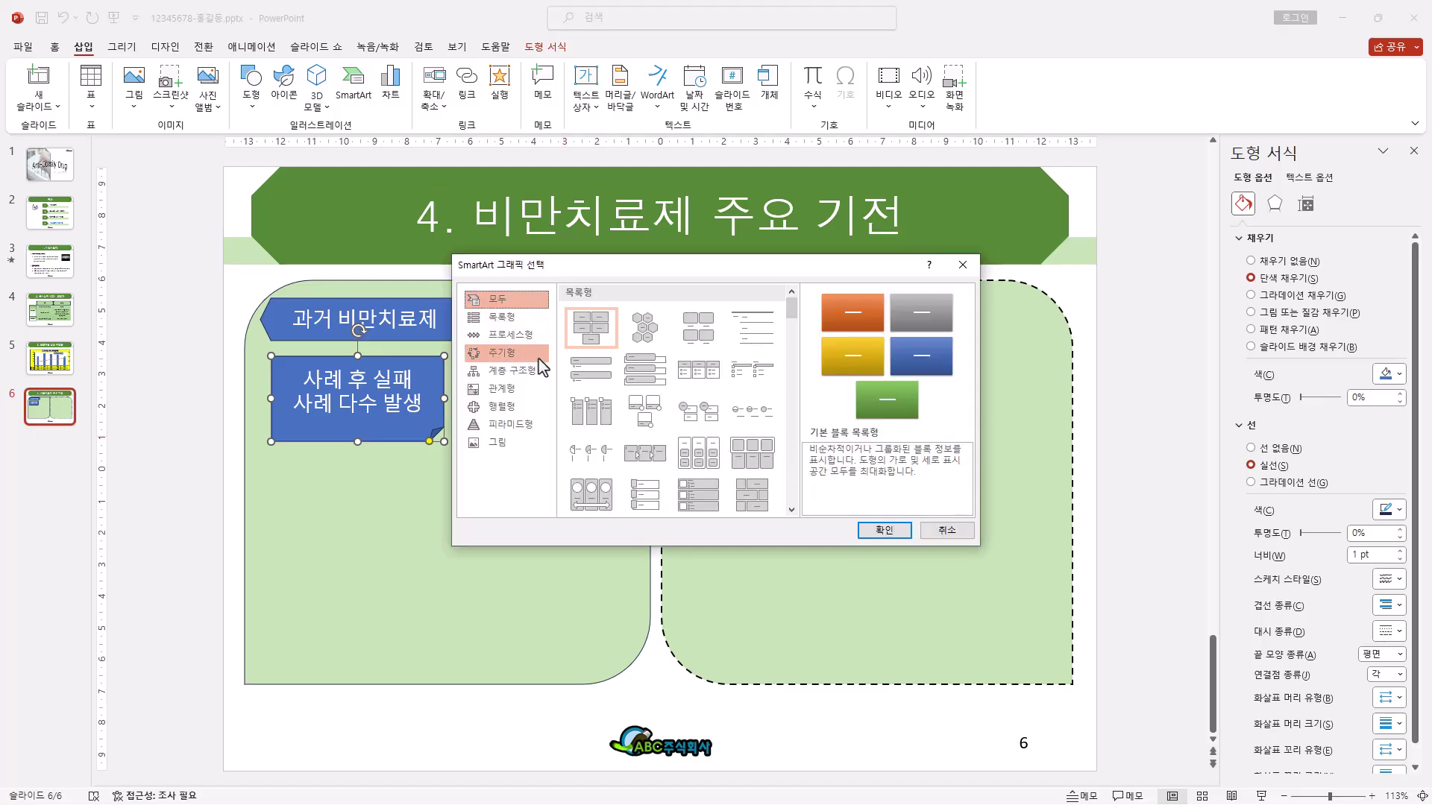
{"action": "left_click", "coordinate": [522, 388]}
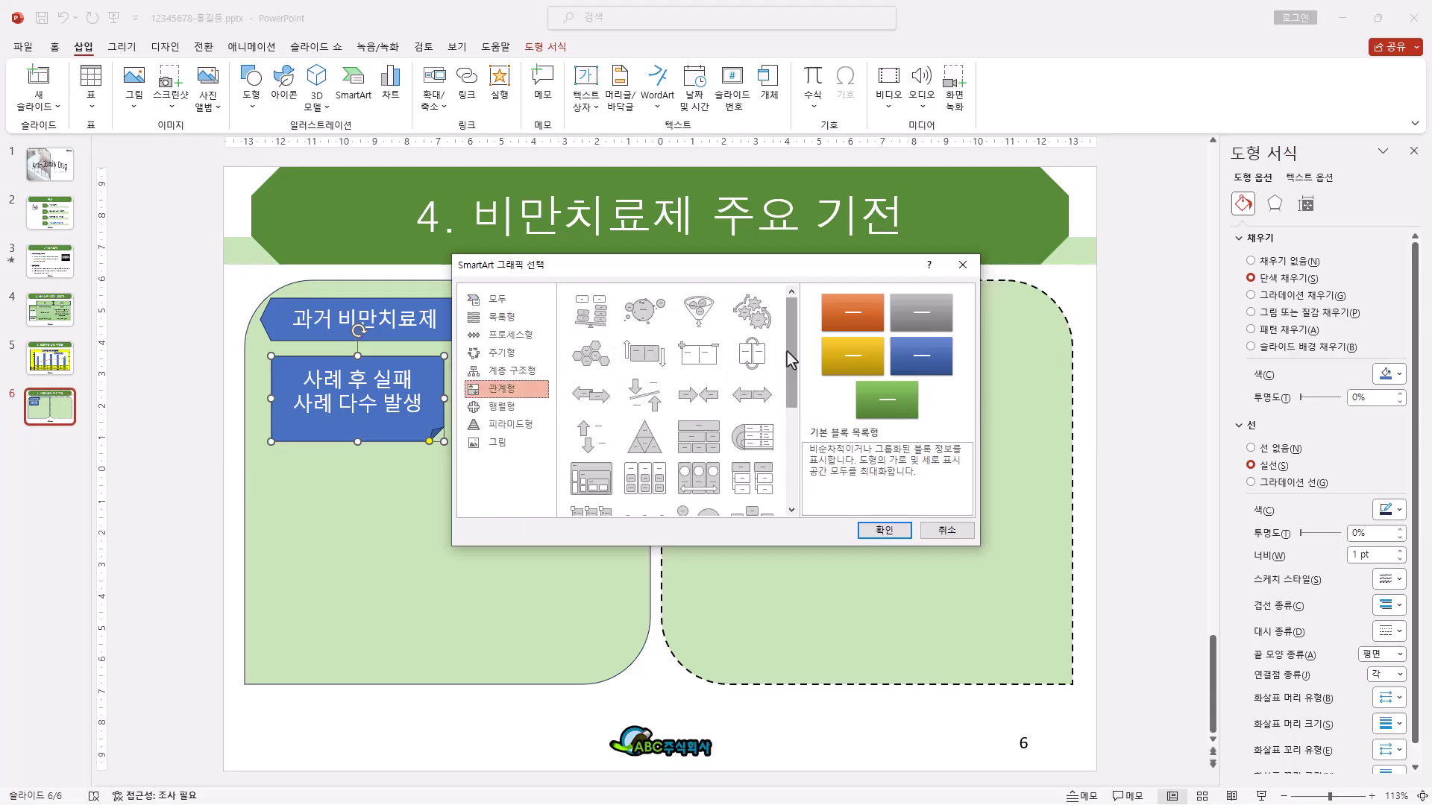
{"action": "left_click", "coordinate": [700, 313]}
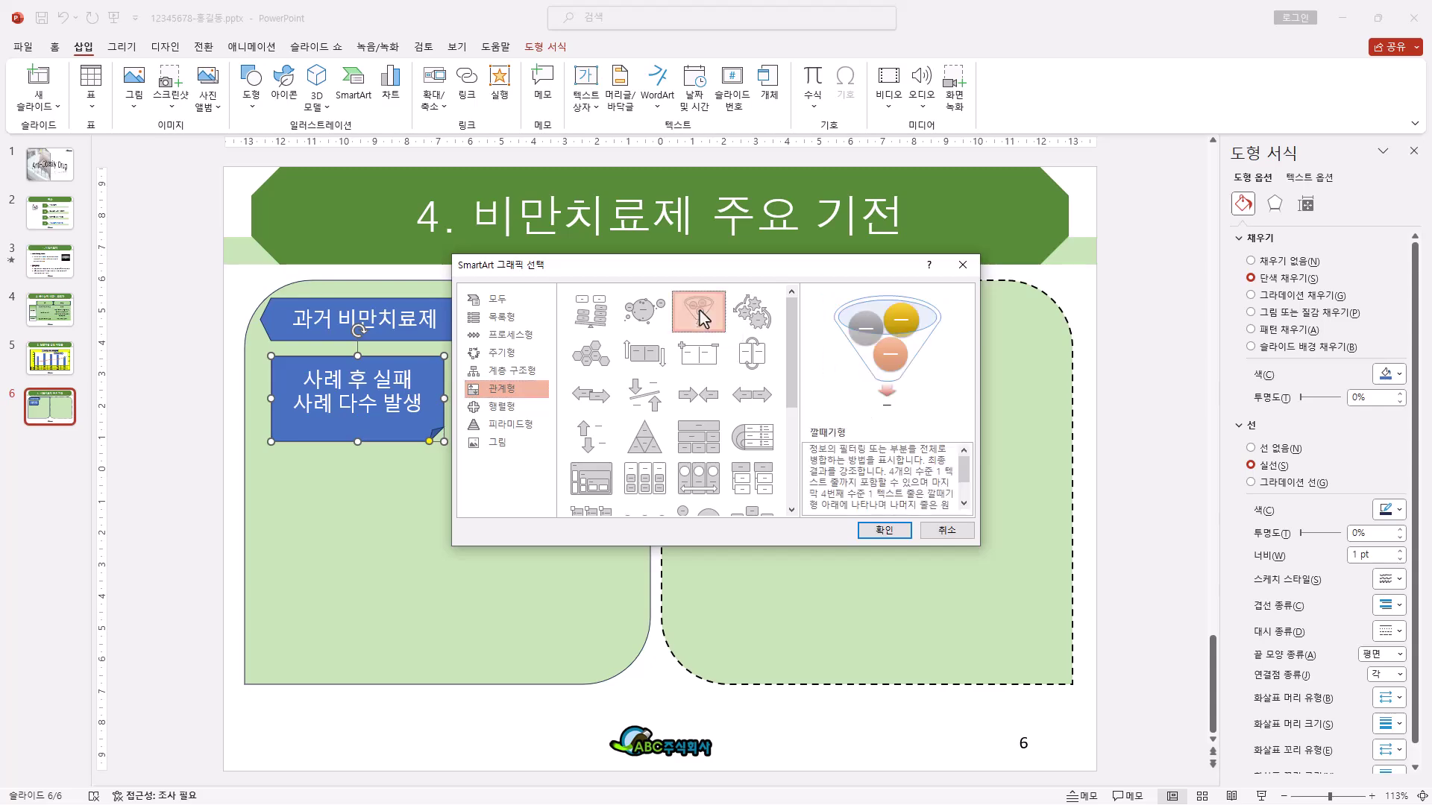
{"action": "left_click", "coordinate": [888, 535]}
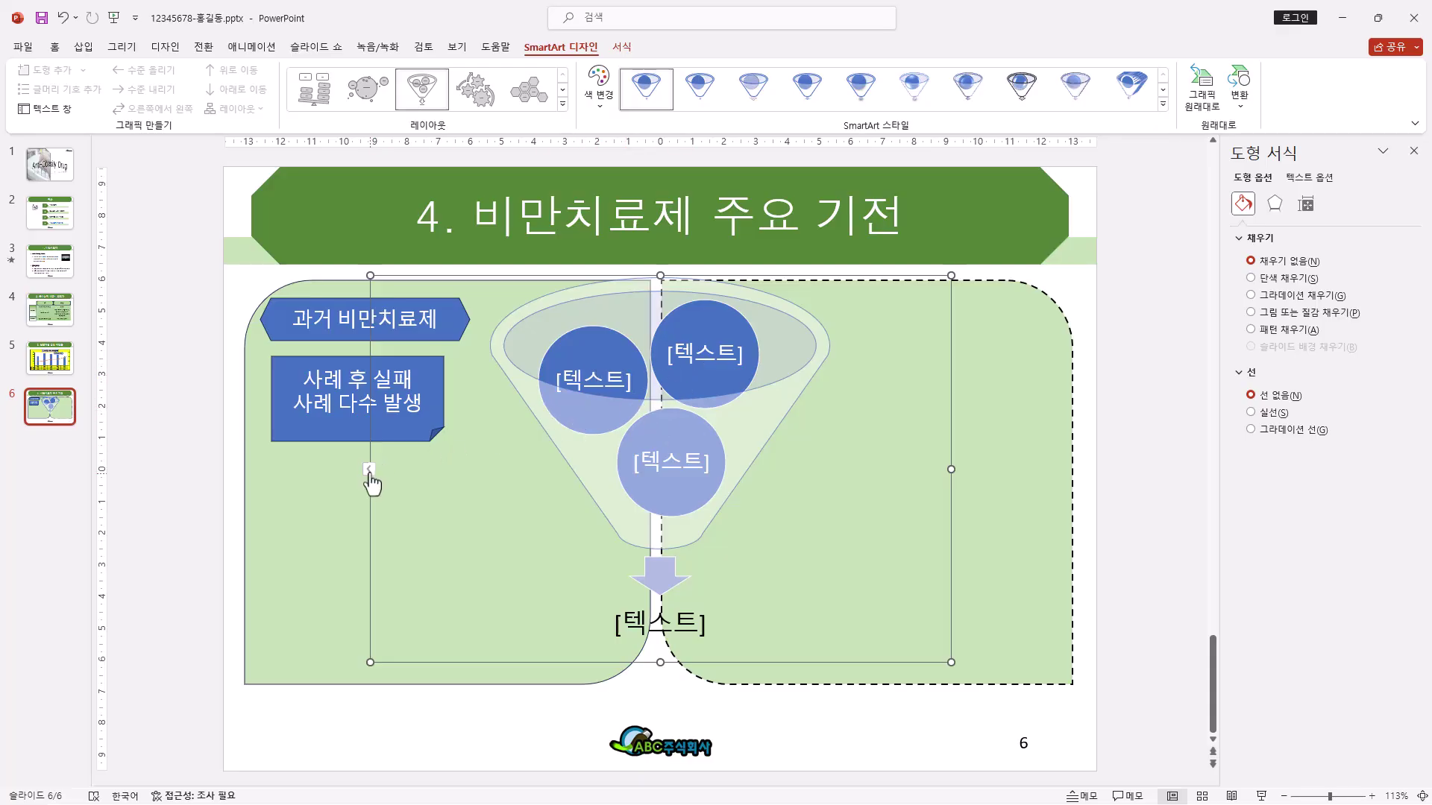
Step: Reduce the funnel SmartArt to two entries, with "식욕억제제" in the circle and "부작용" below the arrow
{"action": "left_click", "coordinate": [369, 469]}
{"action": "left_click", "coordinate": [222, 313]}
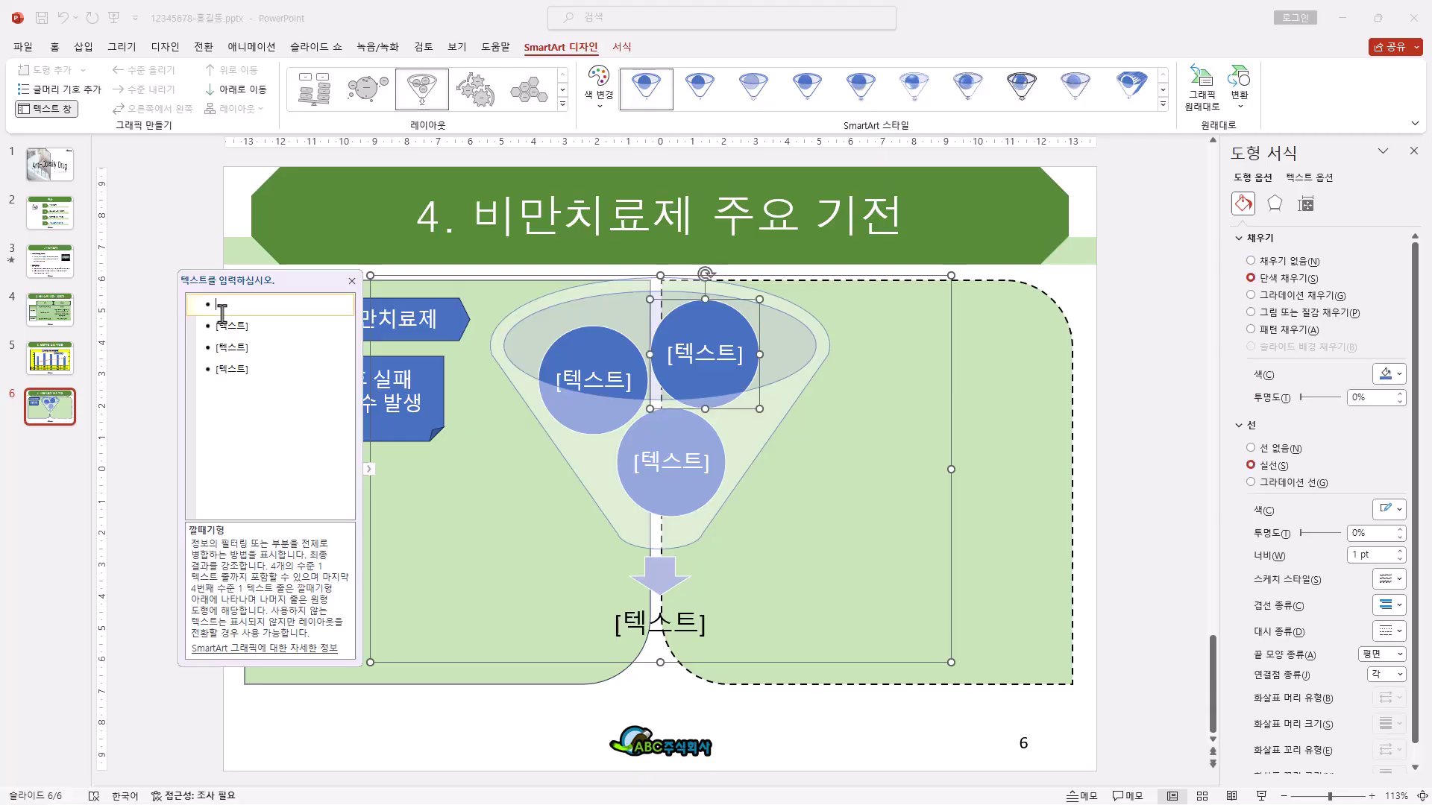
{"action": "type", "text": "식욕억제제"}
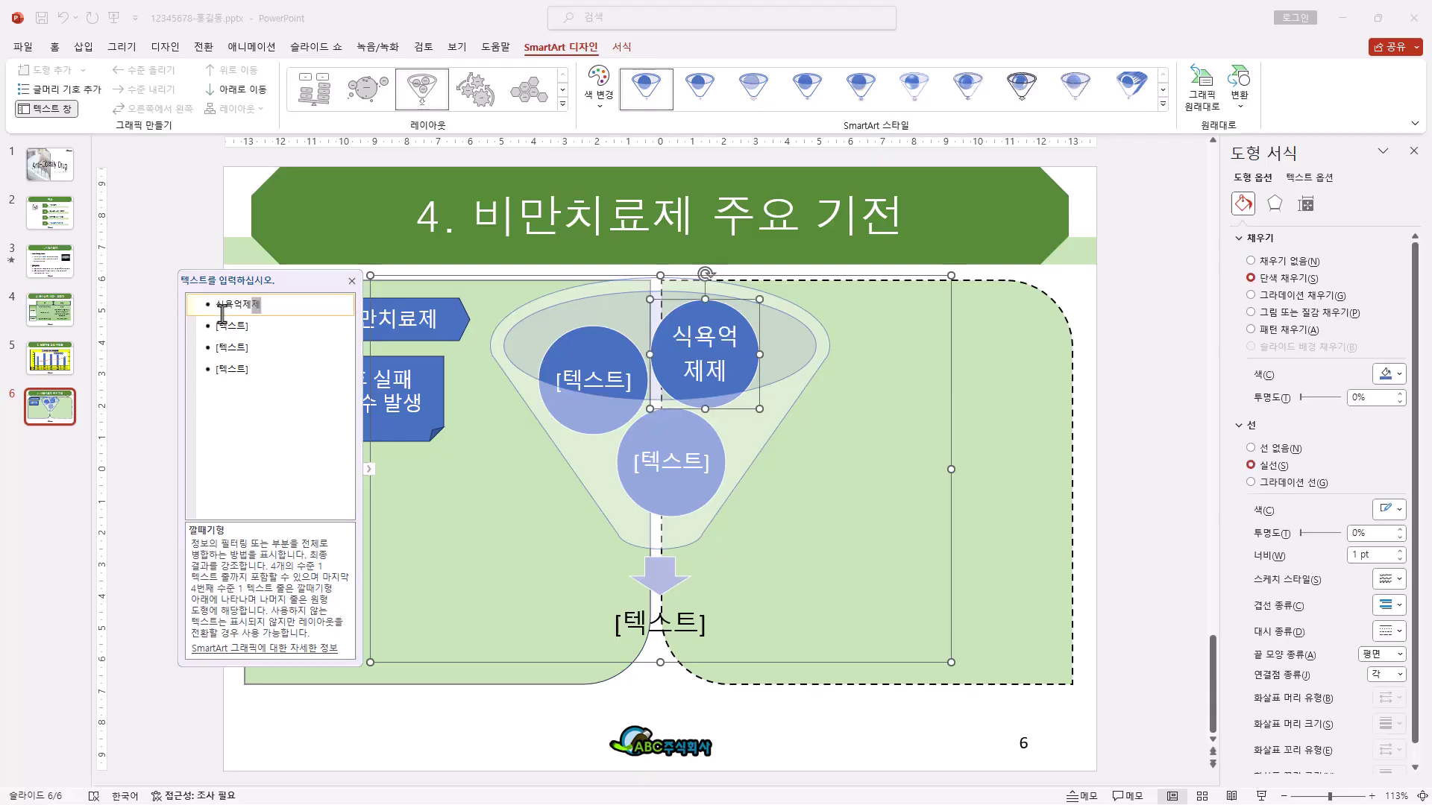
{"action": "left_click", "coordinate": [226, 326]}
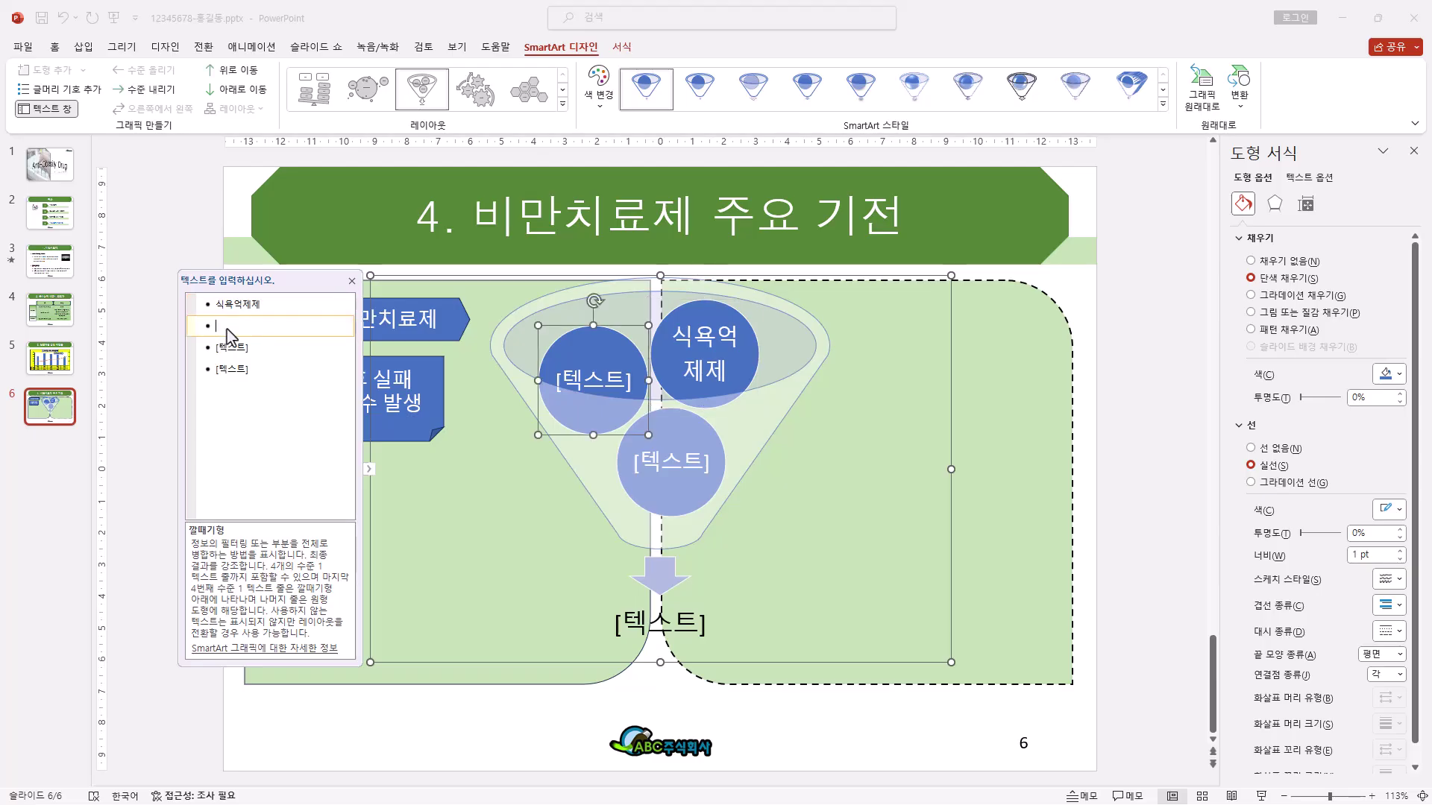
{"action": "key", "text": "BackSpace"}
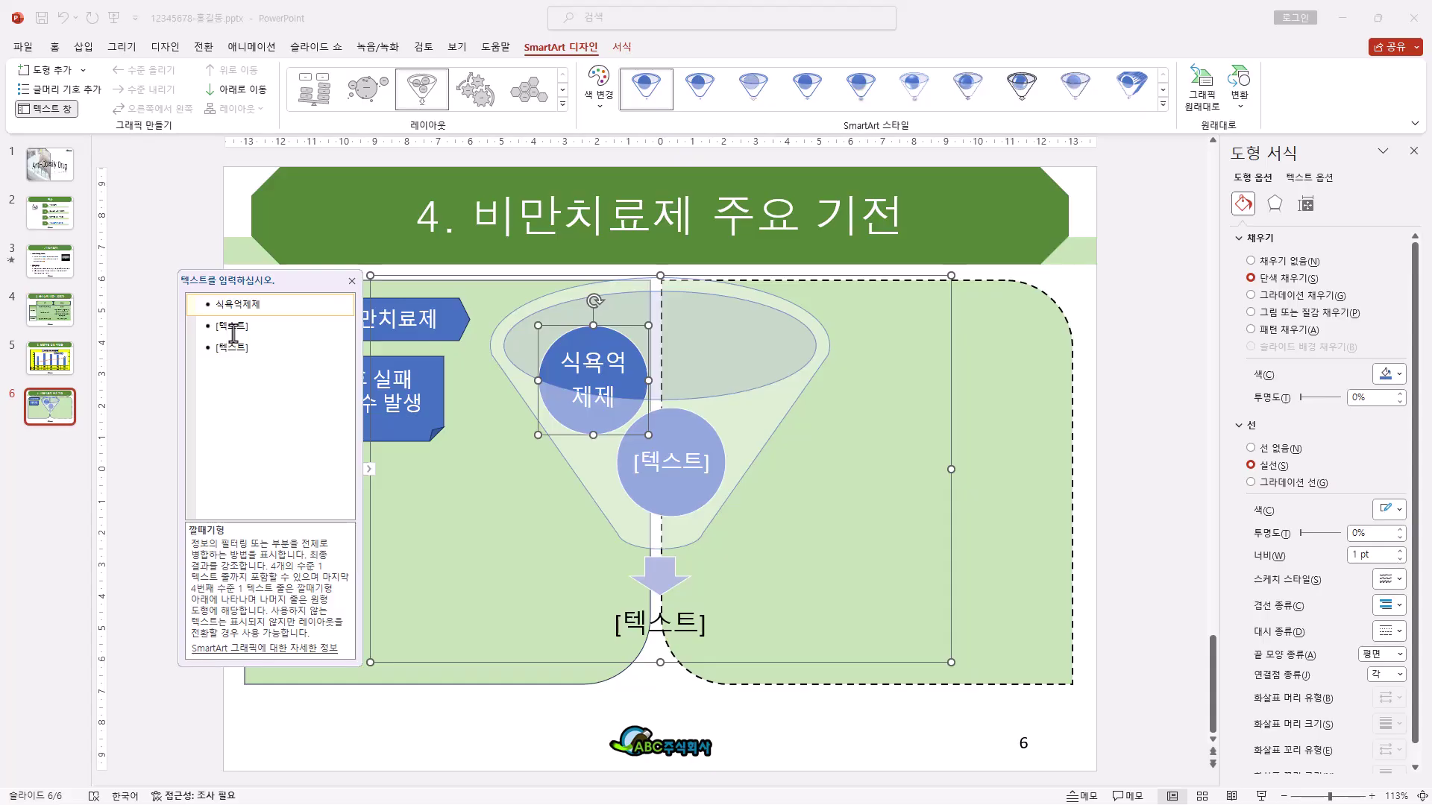
{"action": "left_click", "coordinate": [235, 328]}
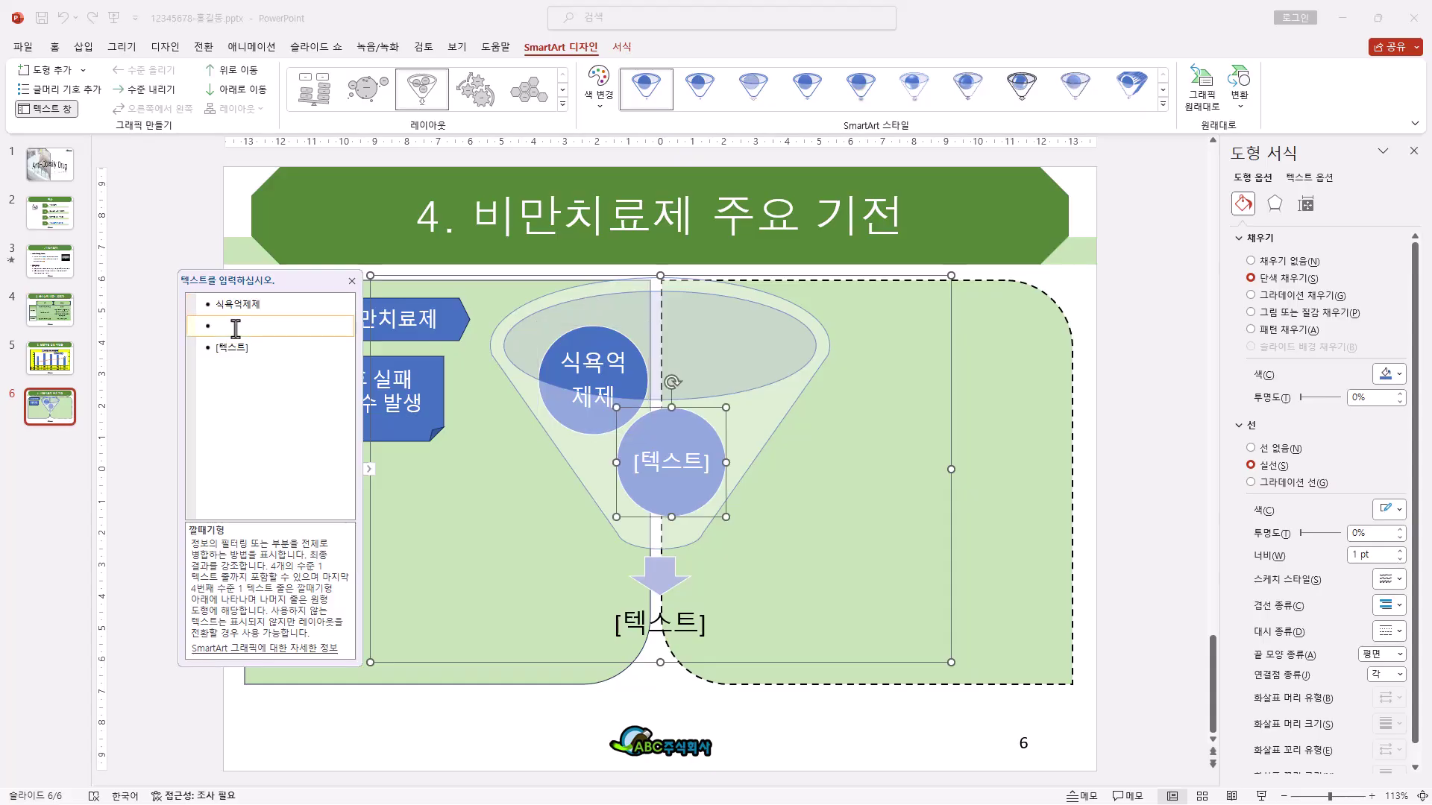
{"action": "key", "text": "BackSpace"}
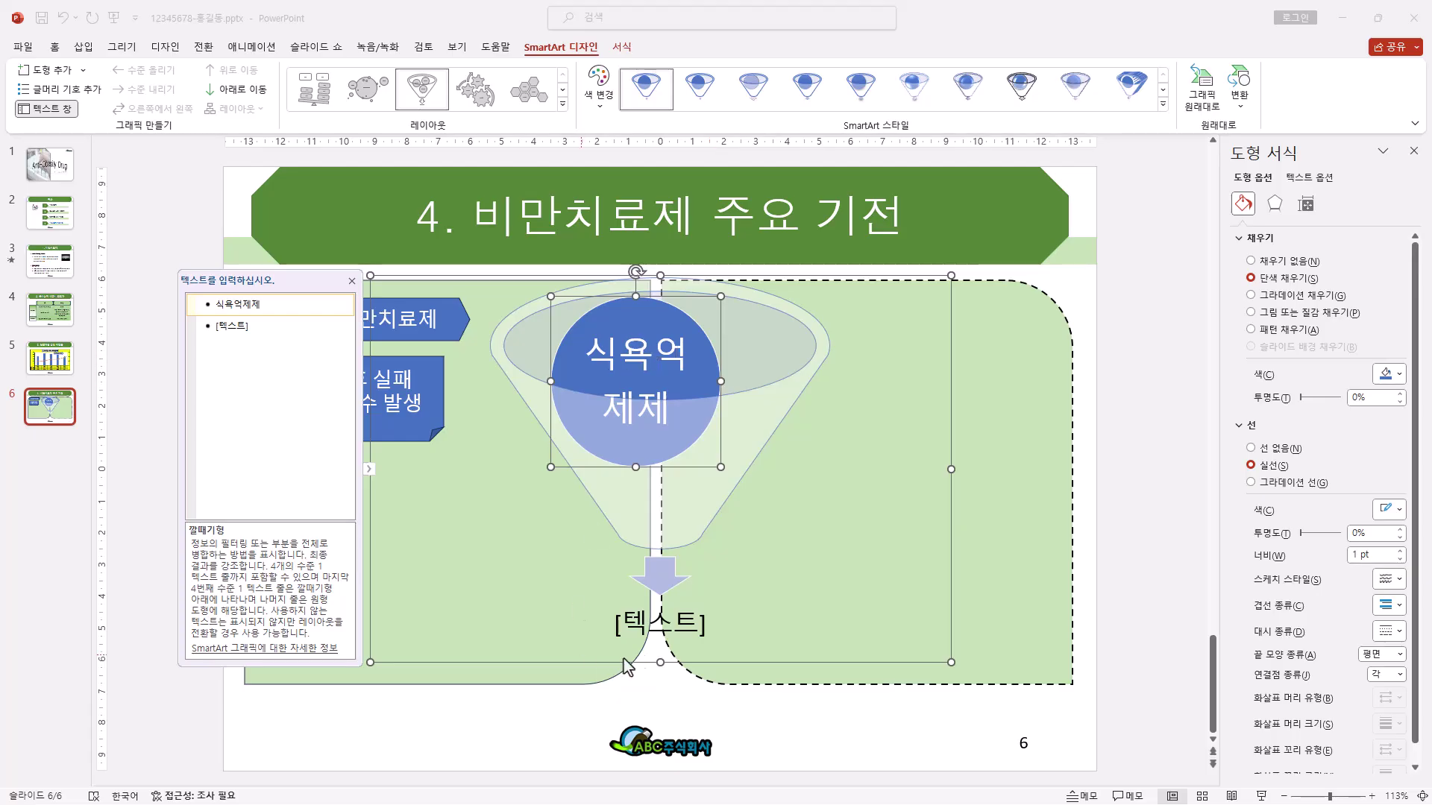
{"action": "left_click", "coordinate": [234, 328]}
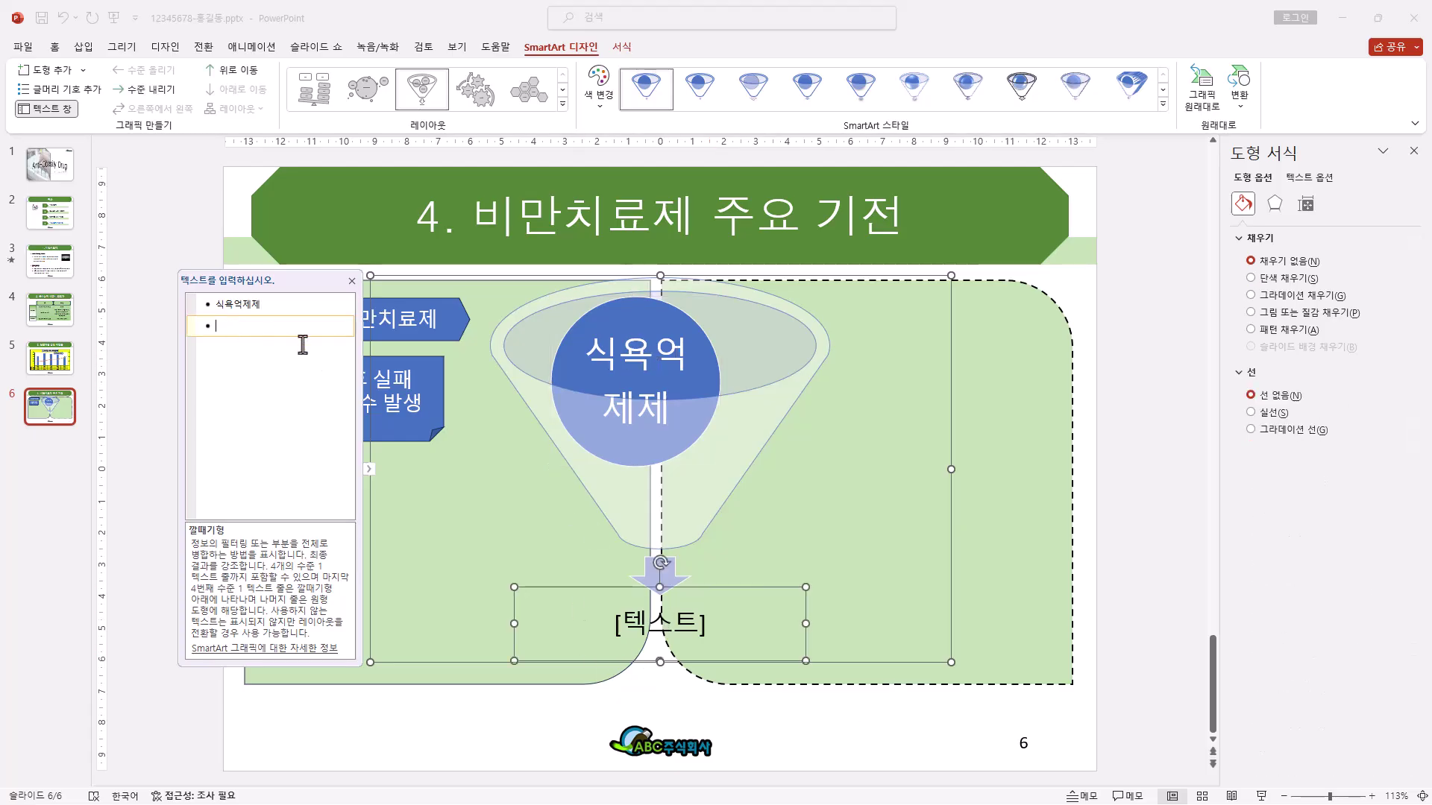
{"action": "left_click", "coordinate": [663, 617]}
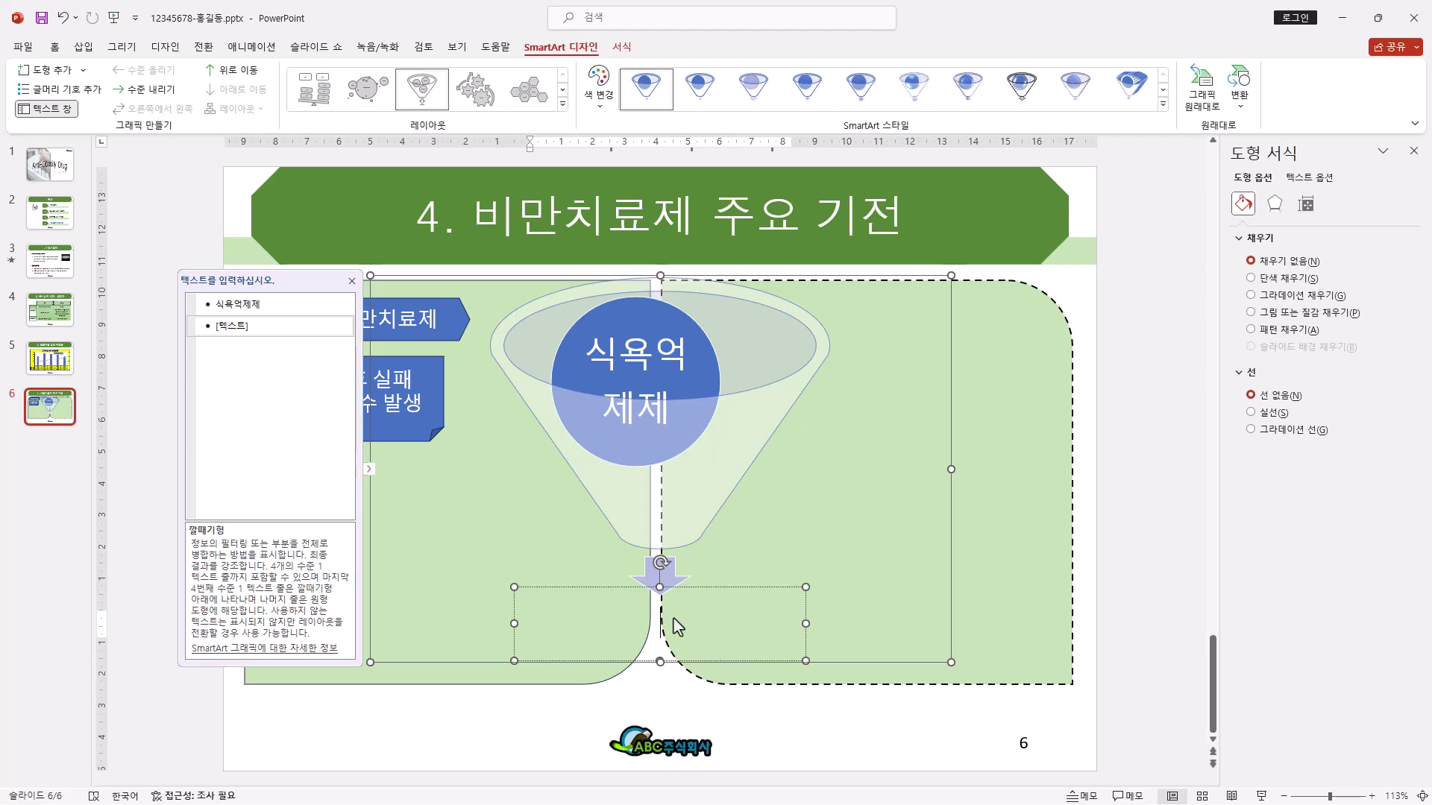
{"action": "type", "text": "부작용"}
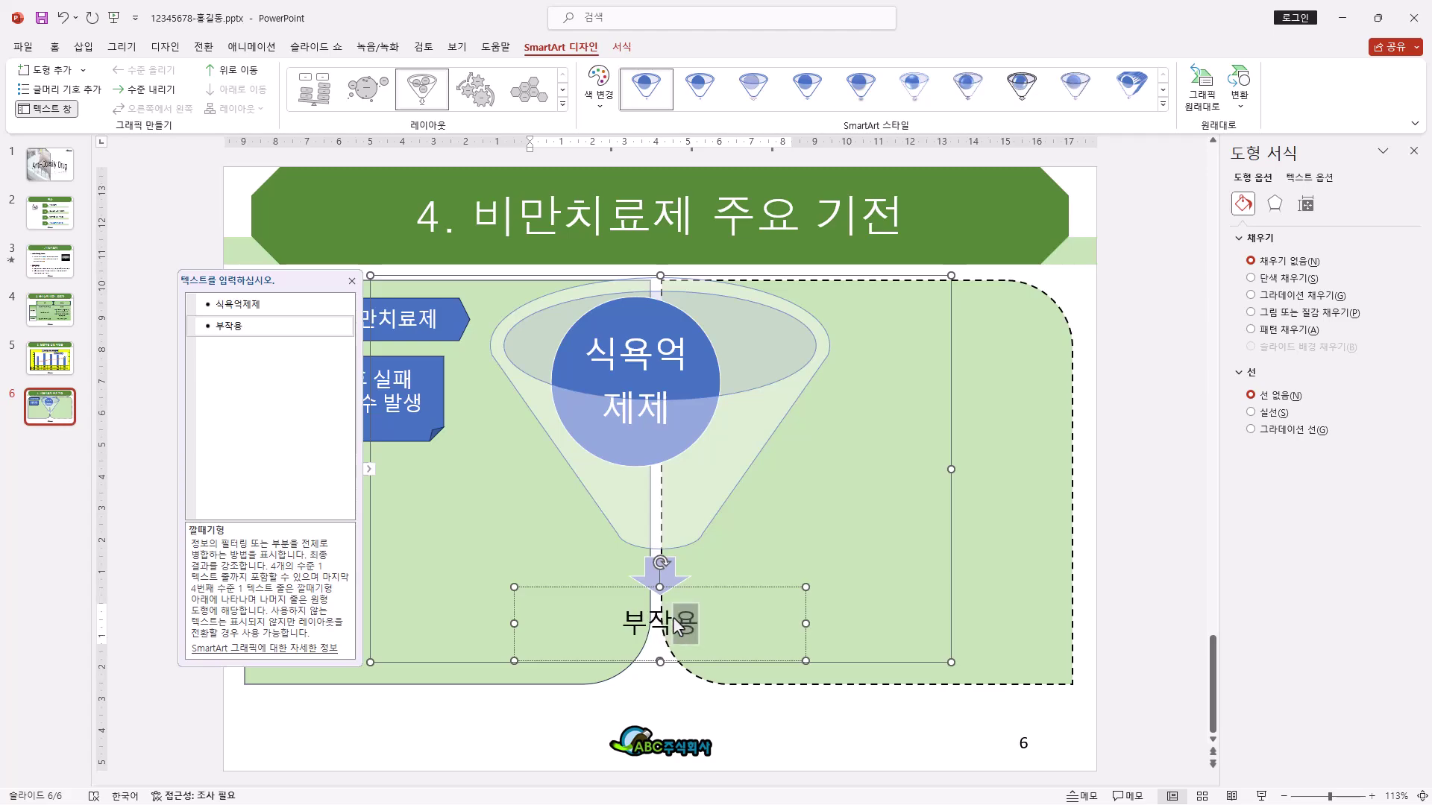
{"action": "left_click", "coordinate": [352, 281]}
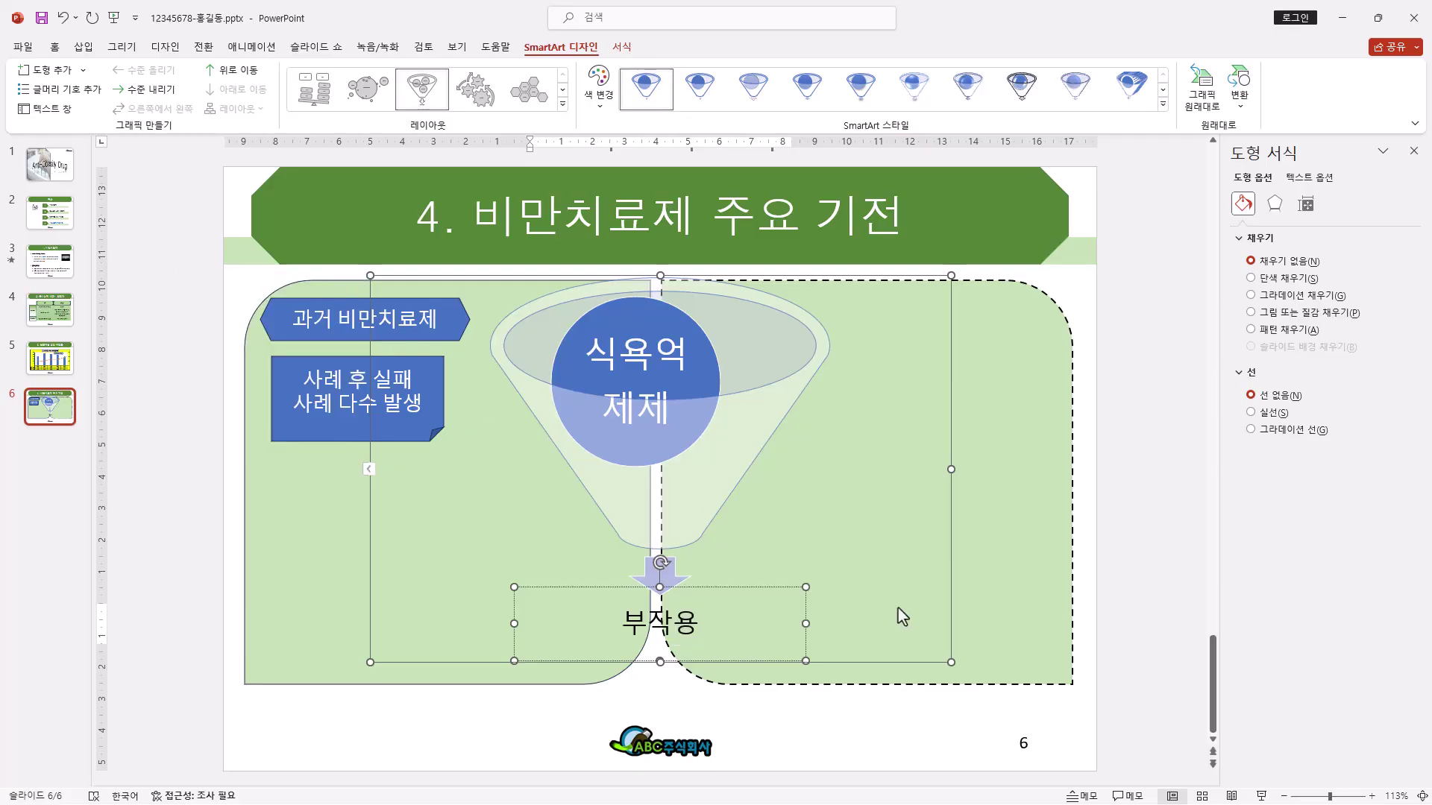
Step: Shrink the funnel SmartArt and place it beside the hexagon and folded-corner shape in the left green shape
{"action": "left_click_drag", "start_coordinate": [948, 662], "coordinate": [676, 479]}
{"action": "left_click_drag", "start_coordinate": [376, 481], "coordinate": [452, 457]}
{"action": "left_click_drag", "start_coordinate": [594, 454], "coordinate": [635, 483]}
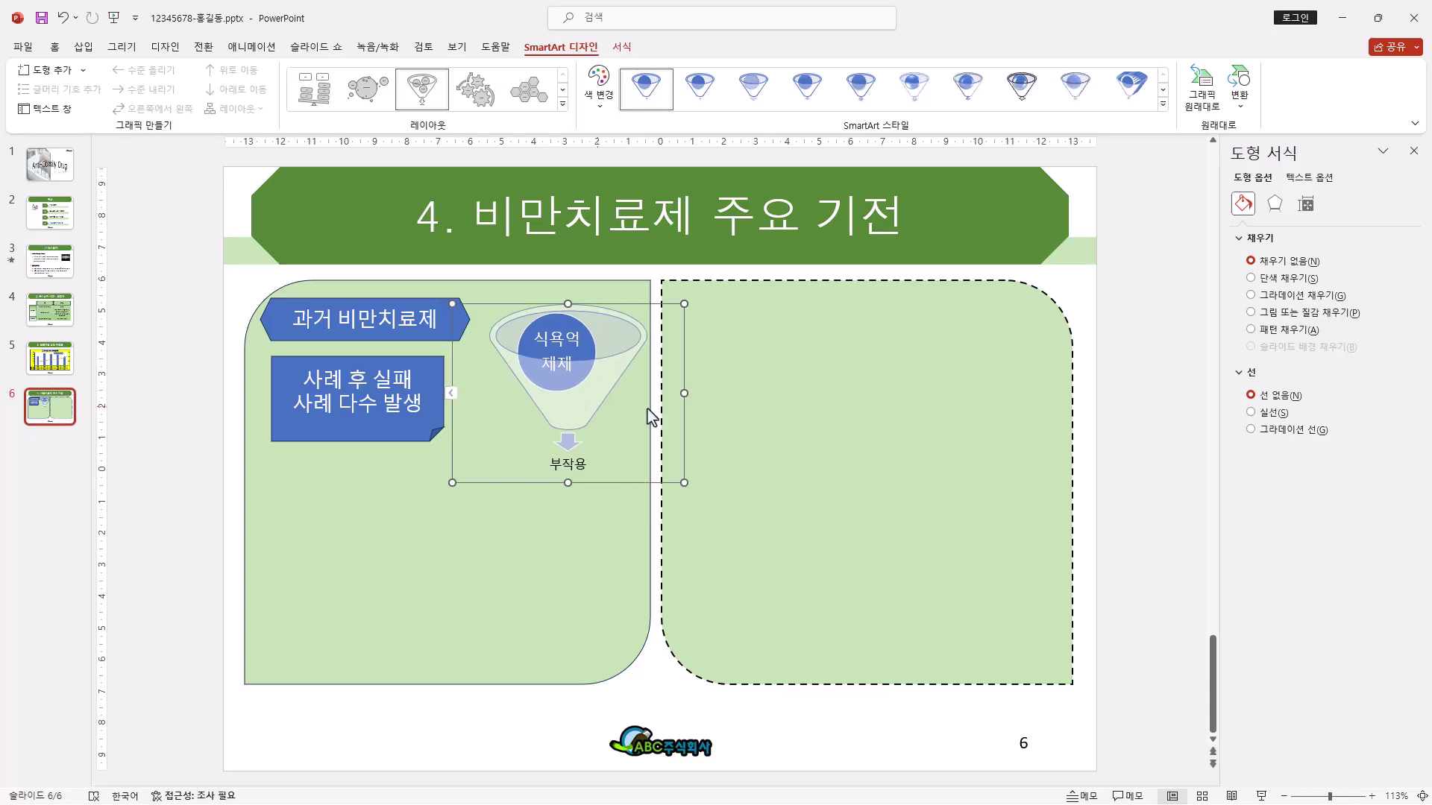
Step: Apply the third 3차원 style, with thick black outlines, and the fifth 색상형 color set to the funnel SmartArt
{"action": "left_click", "coordinate": [1162, 108]}
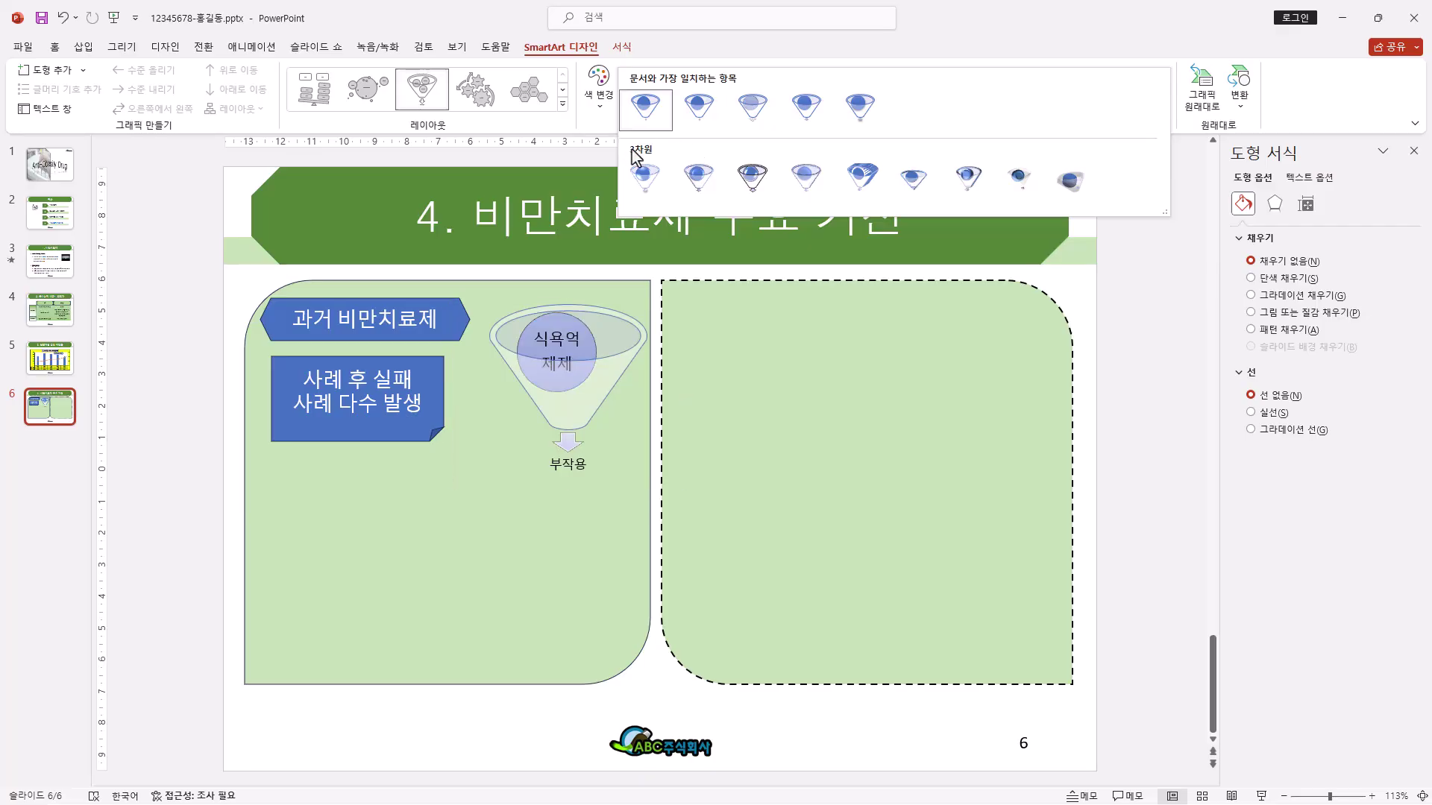
{"action": "left_click", "coordinate": [758, 181]}
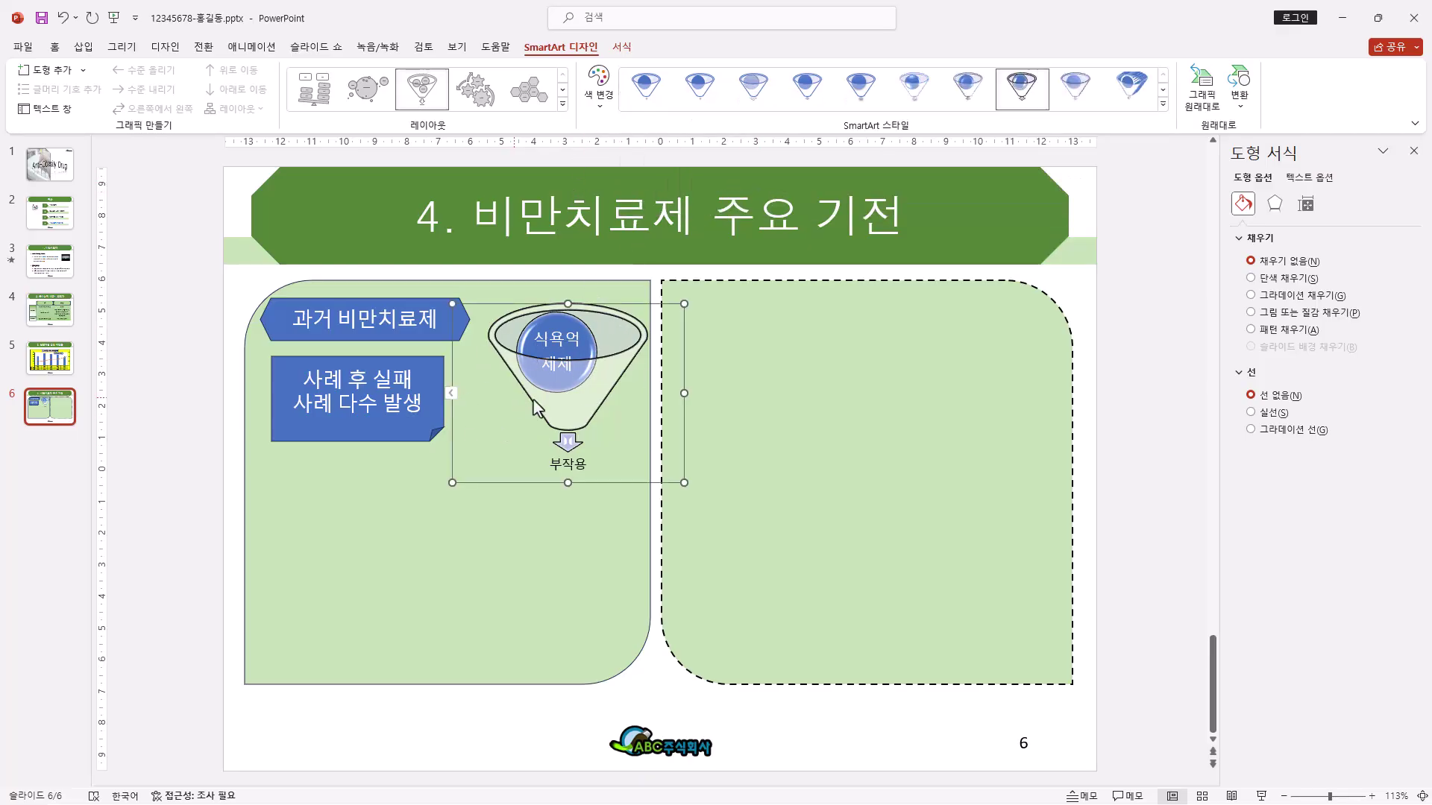
{"action": "left_click", "coordinate": [599, 83]}
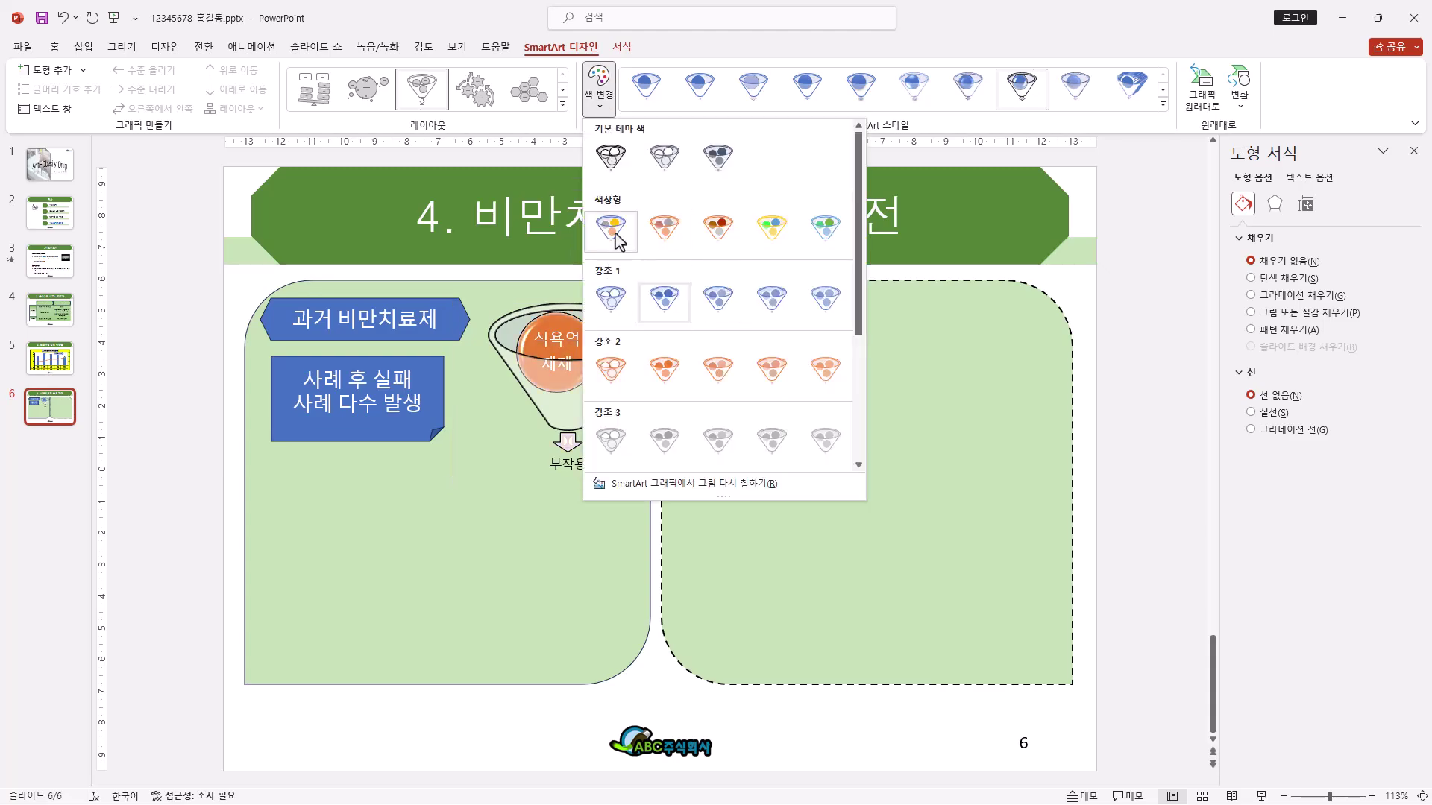
{"action": "left_click", "coordinate": [825, 238]}
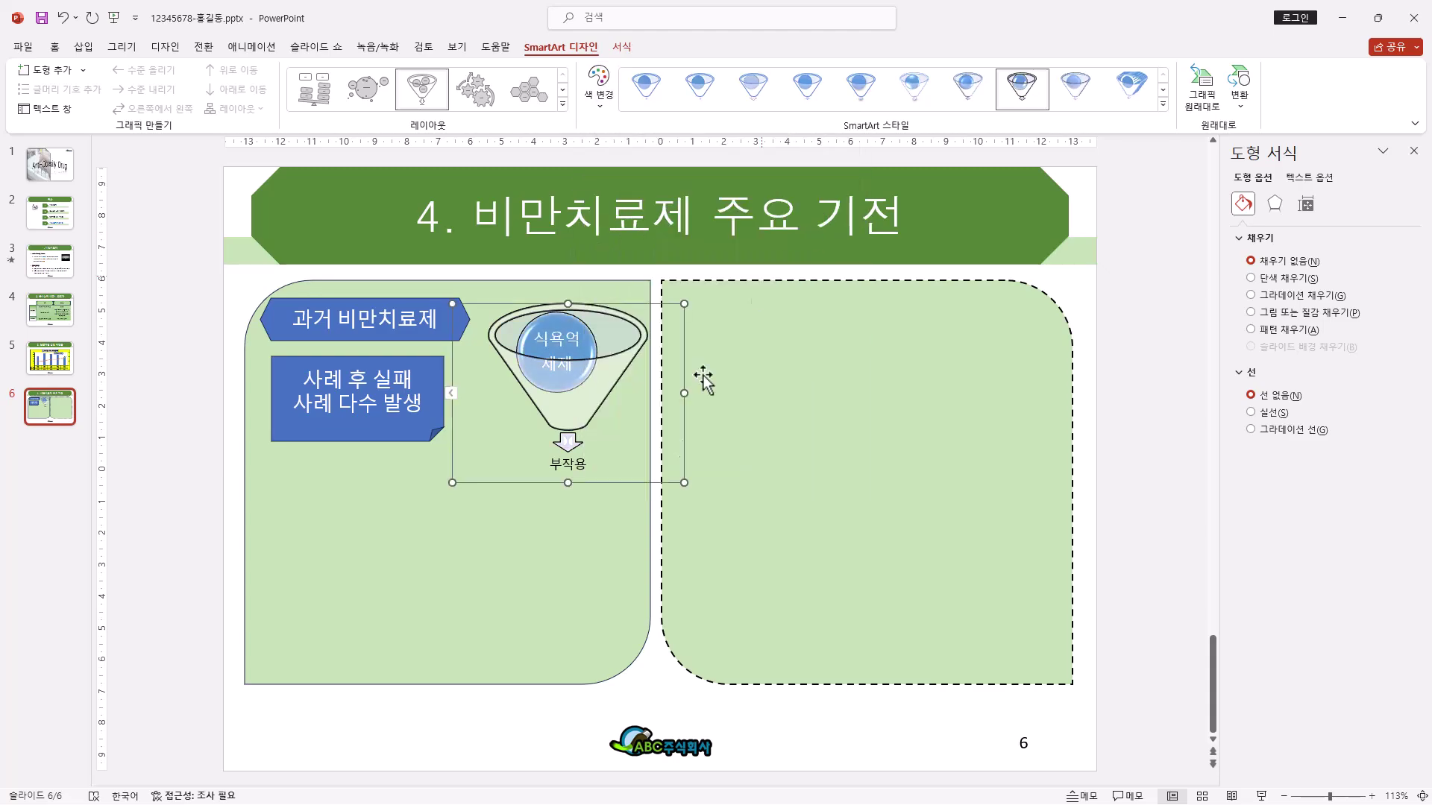
Step: Set the text of the whole funnel SmartArt to the 돋움 font at size 18
{"action": "left_click", "coordinate": [382, 431]}
{"action": "left_click", "coordinate": [423, 335], "text": "shift"}
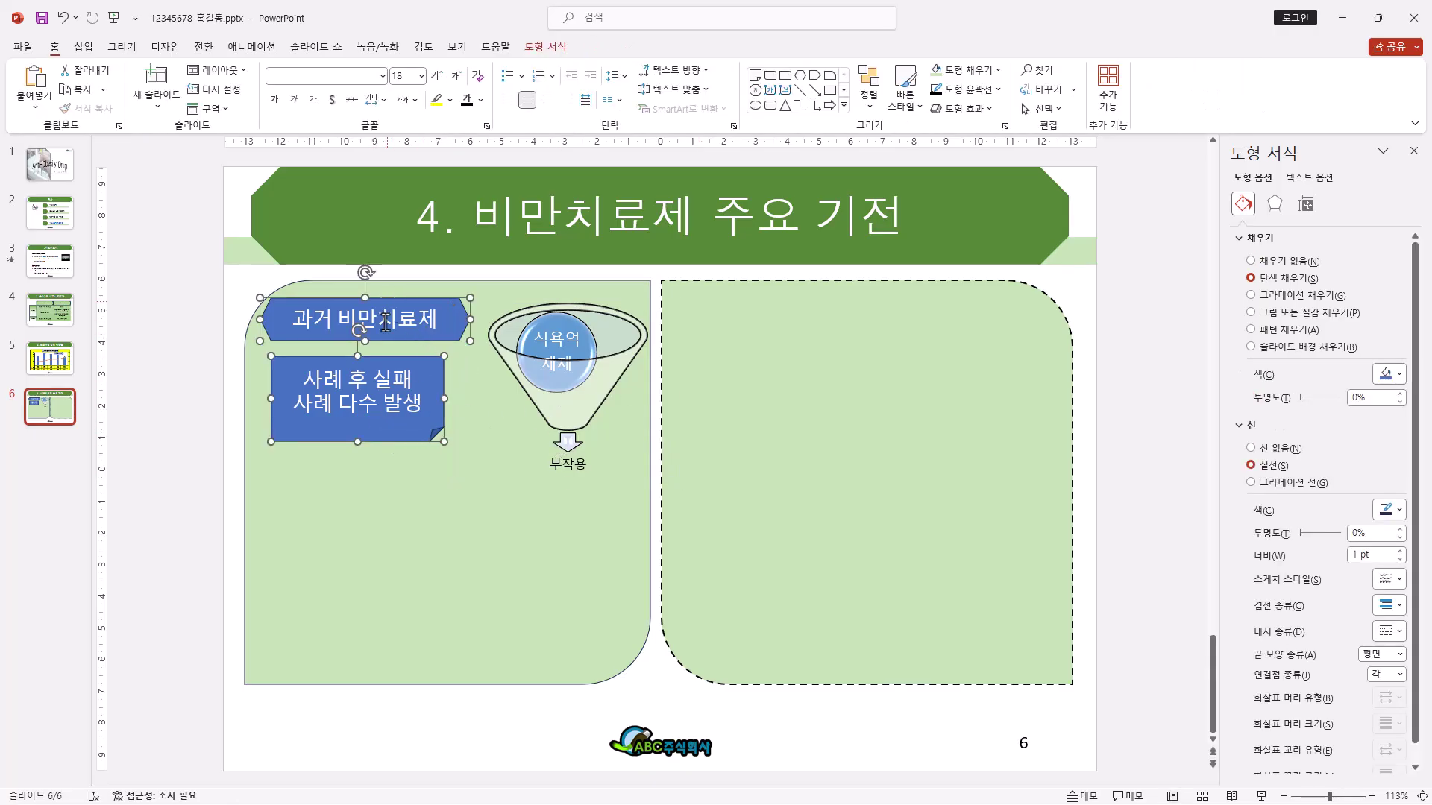
{"action": "left_click", "coordinate": [571, 421]}
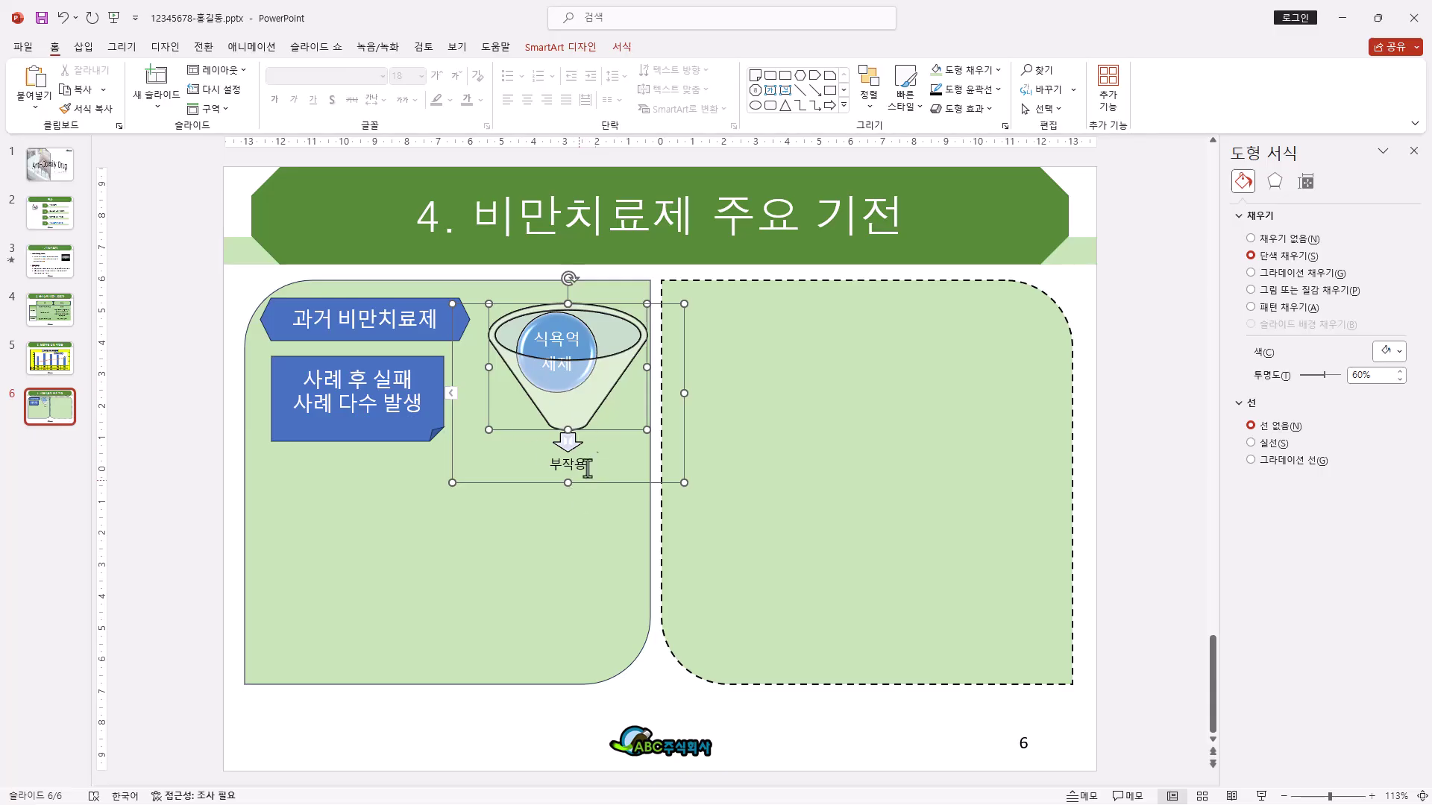
{"action": "left_click", "coordinate": [627, 483]}
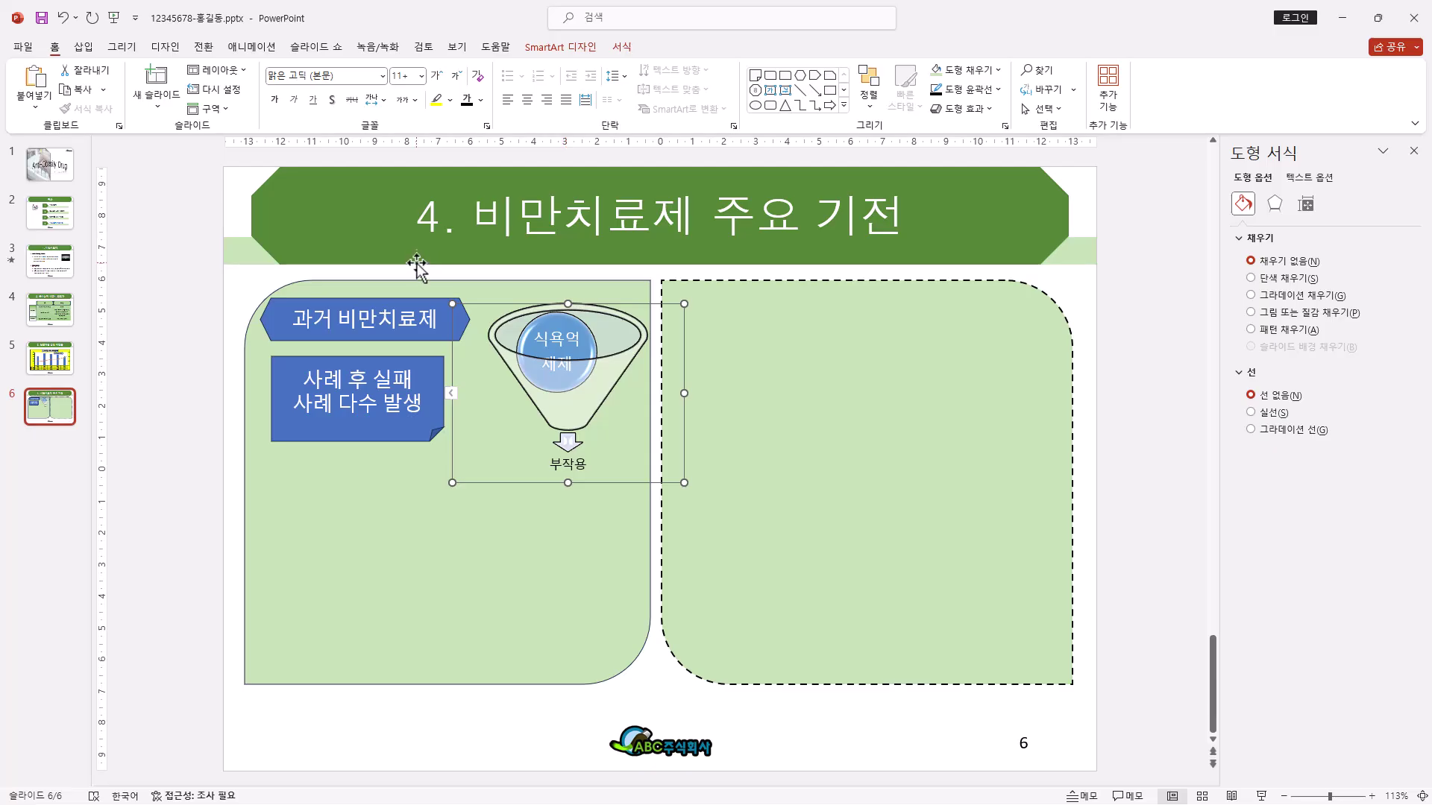
{"action": "left_click", "coordinate": [383, 76]}
{"action": "left_click", "coordinate": [351, 266]}
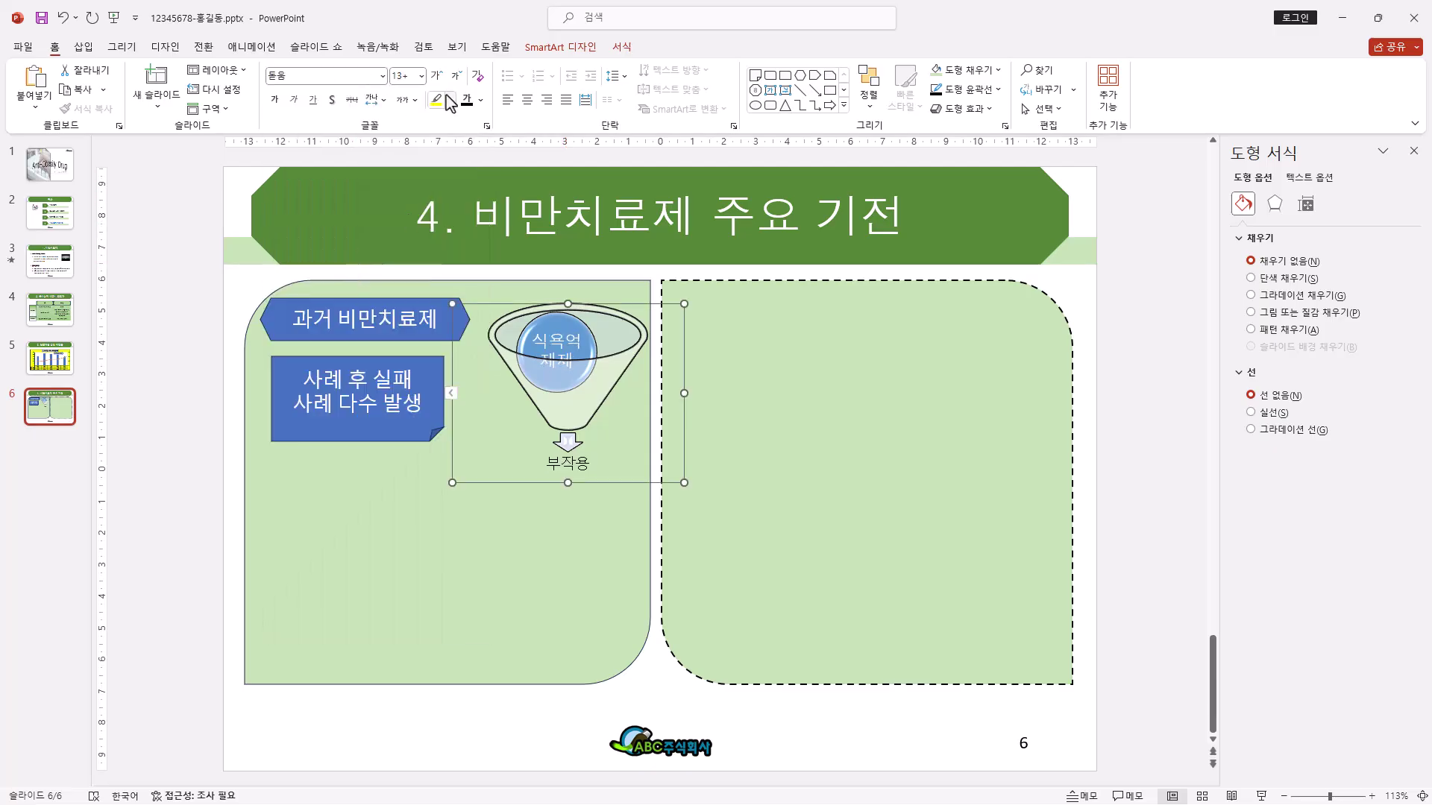
{"action": "left_click", "coordinate": [422, 77]}
{"action": "left_click", "coordinate": [407, 230]}
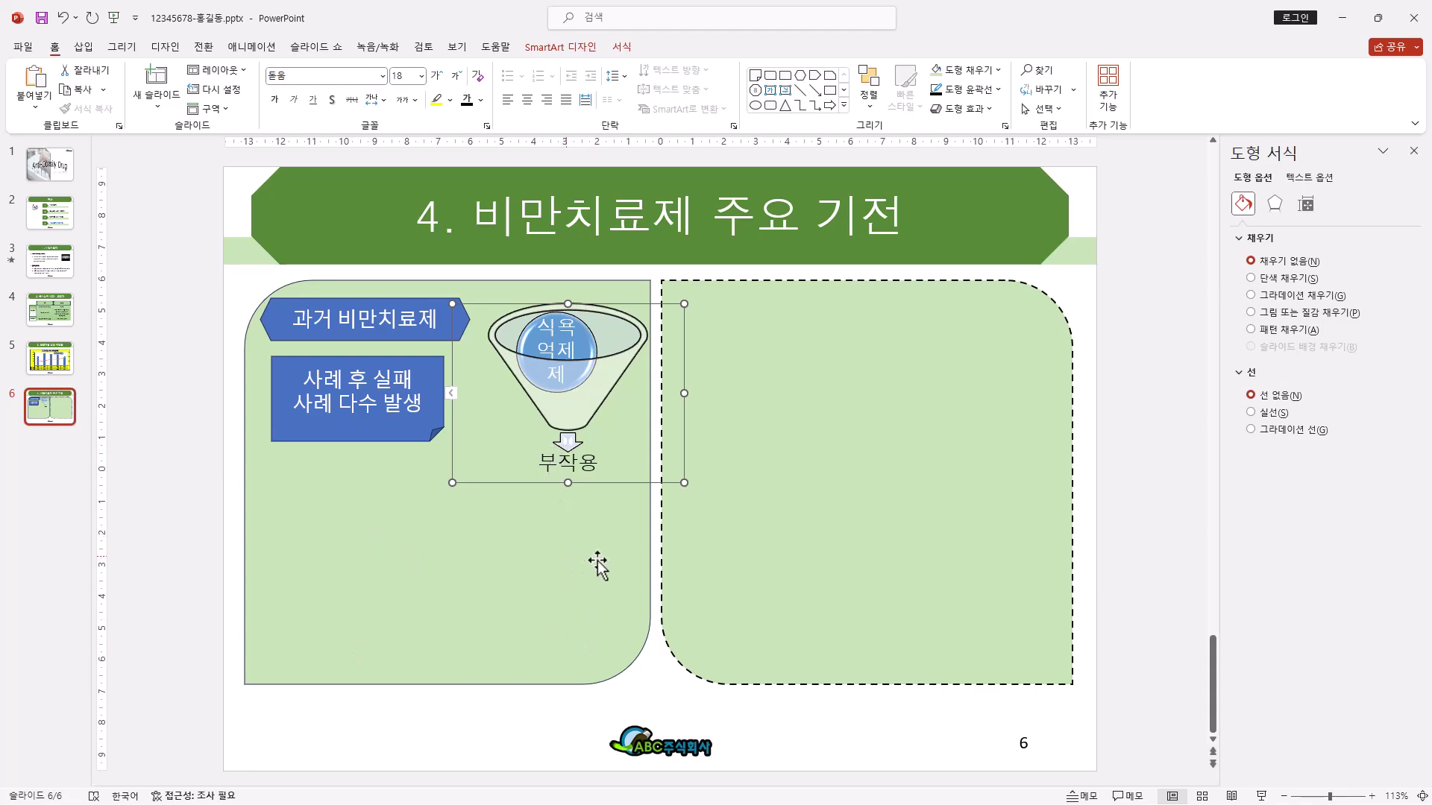
Step: Insert a 제목 있는 행렬형 SmartArt graphic from the 행렬형 category
{"action": "left_click", "coordinate": [83, 47]}
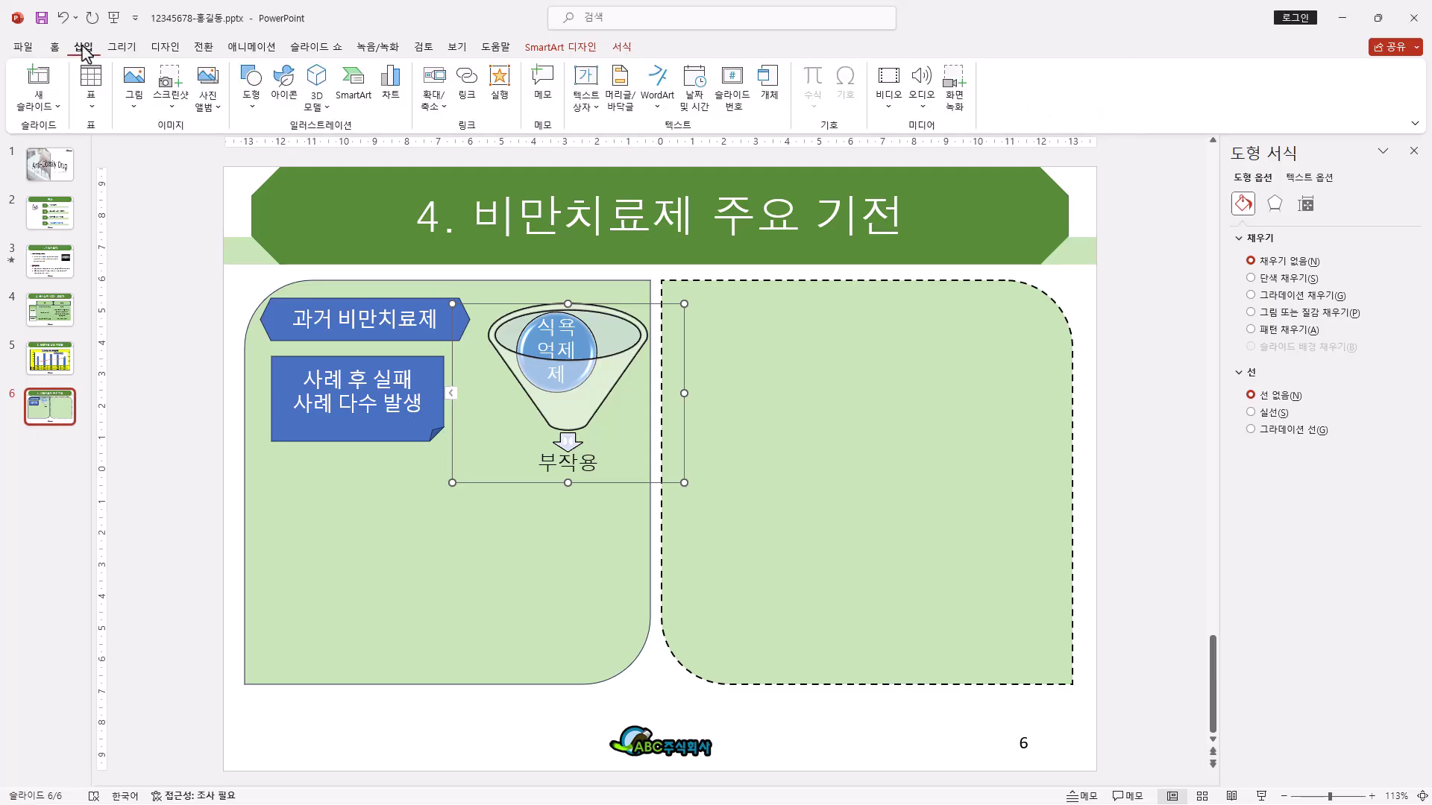
{"action": "left_click", "coordinate": [354, 82]}
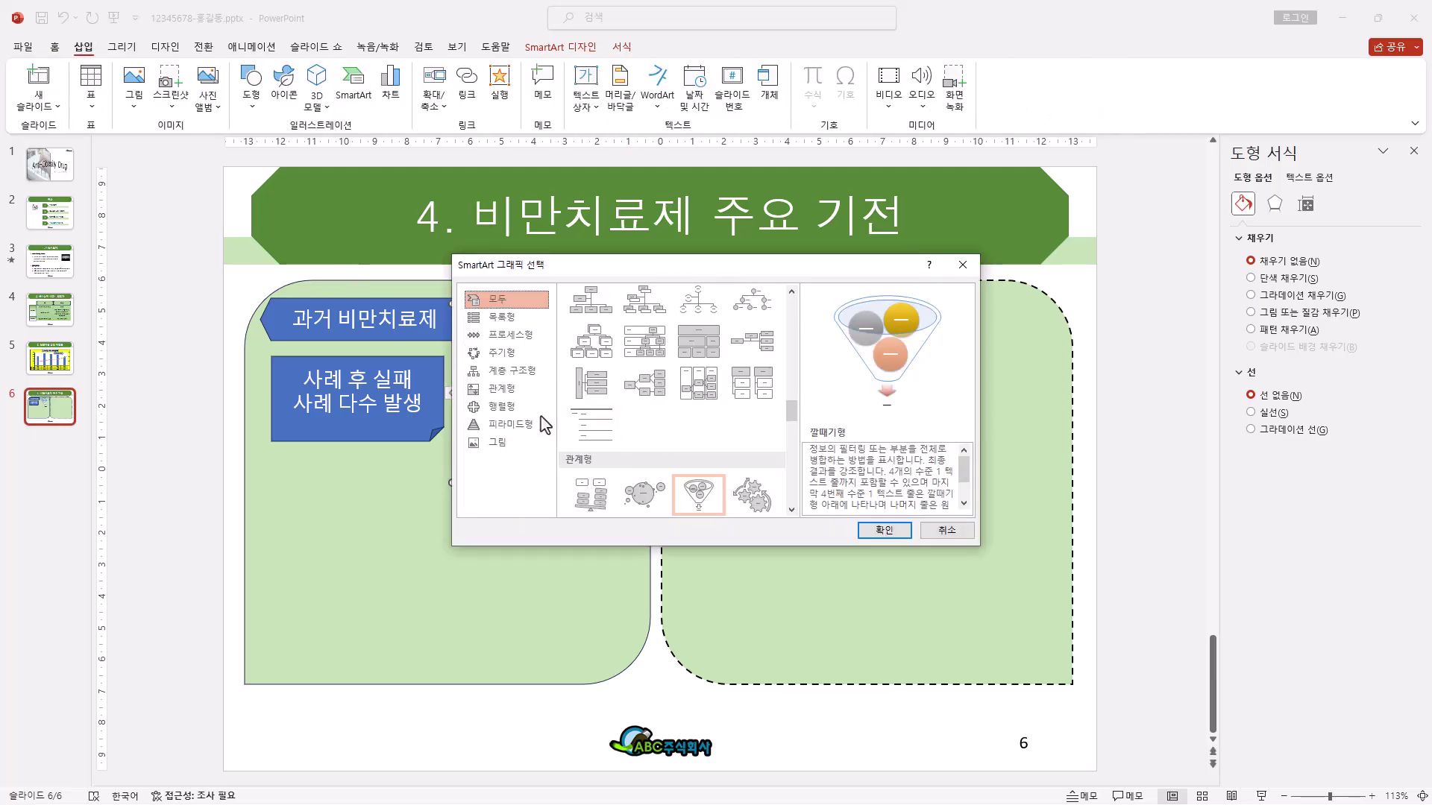
{"action": "left_click", "coordinate": [510, 409]}
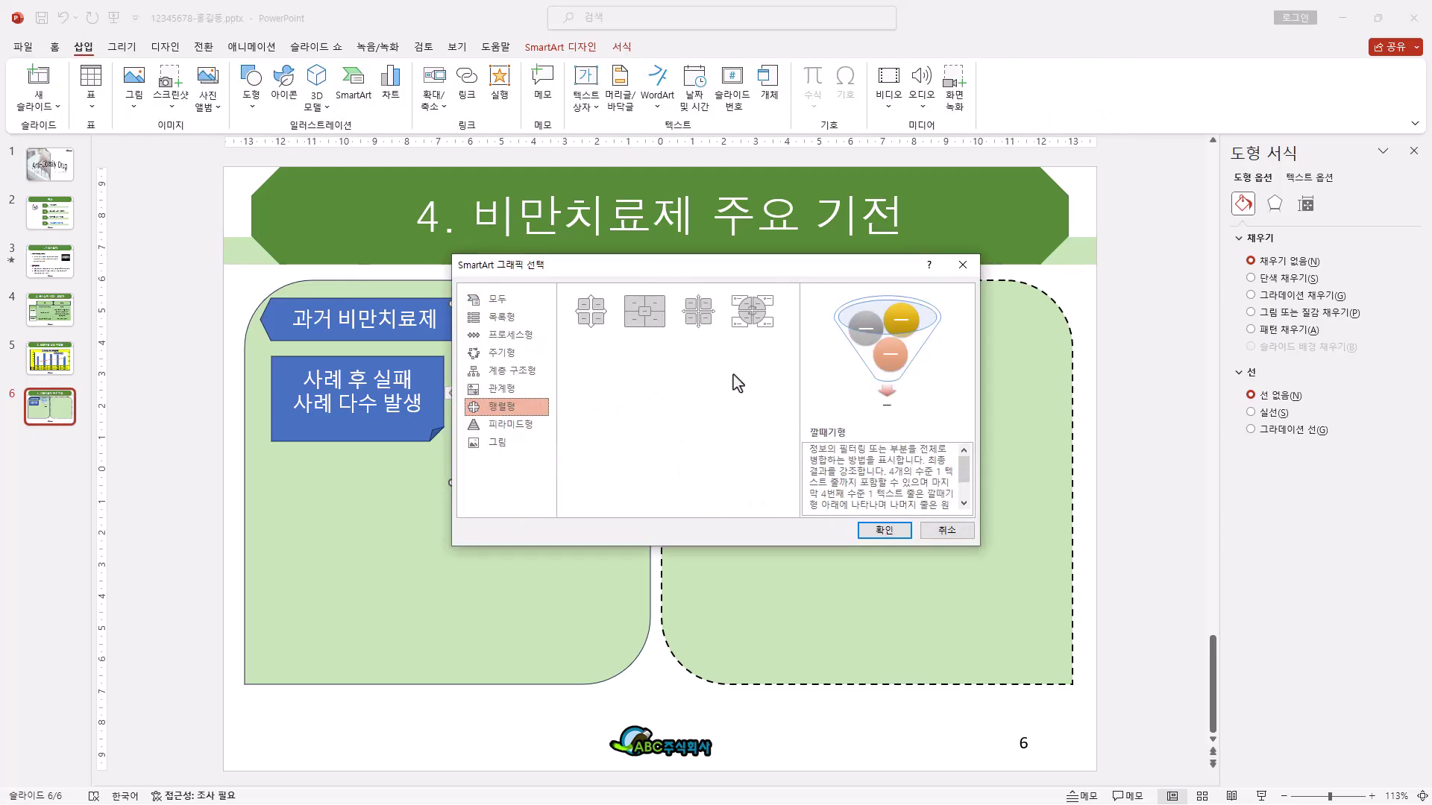
{"action": "left_click", "coordinate": [638, 325]}
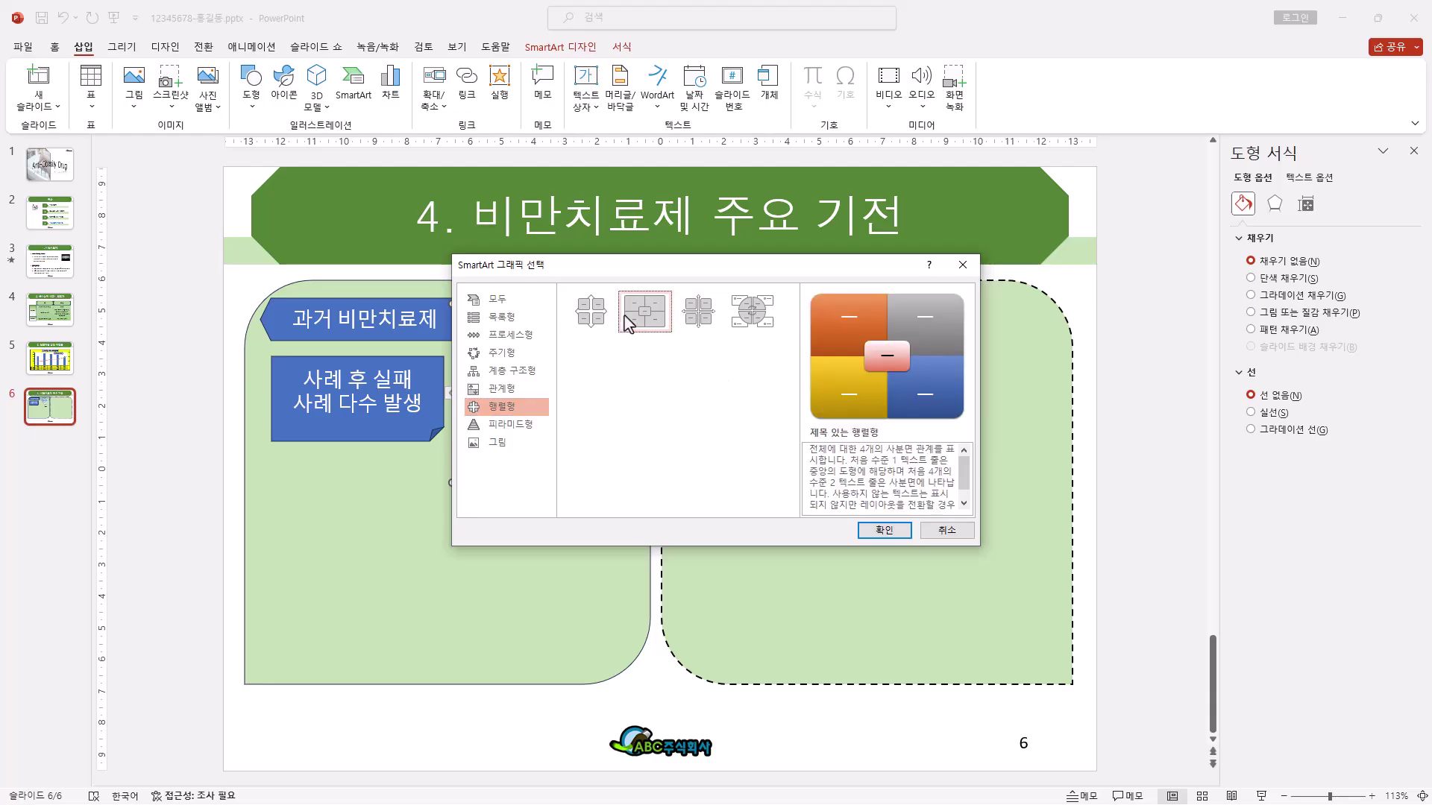
{"action": "left_click", "coordinate": [889, 529]}
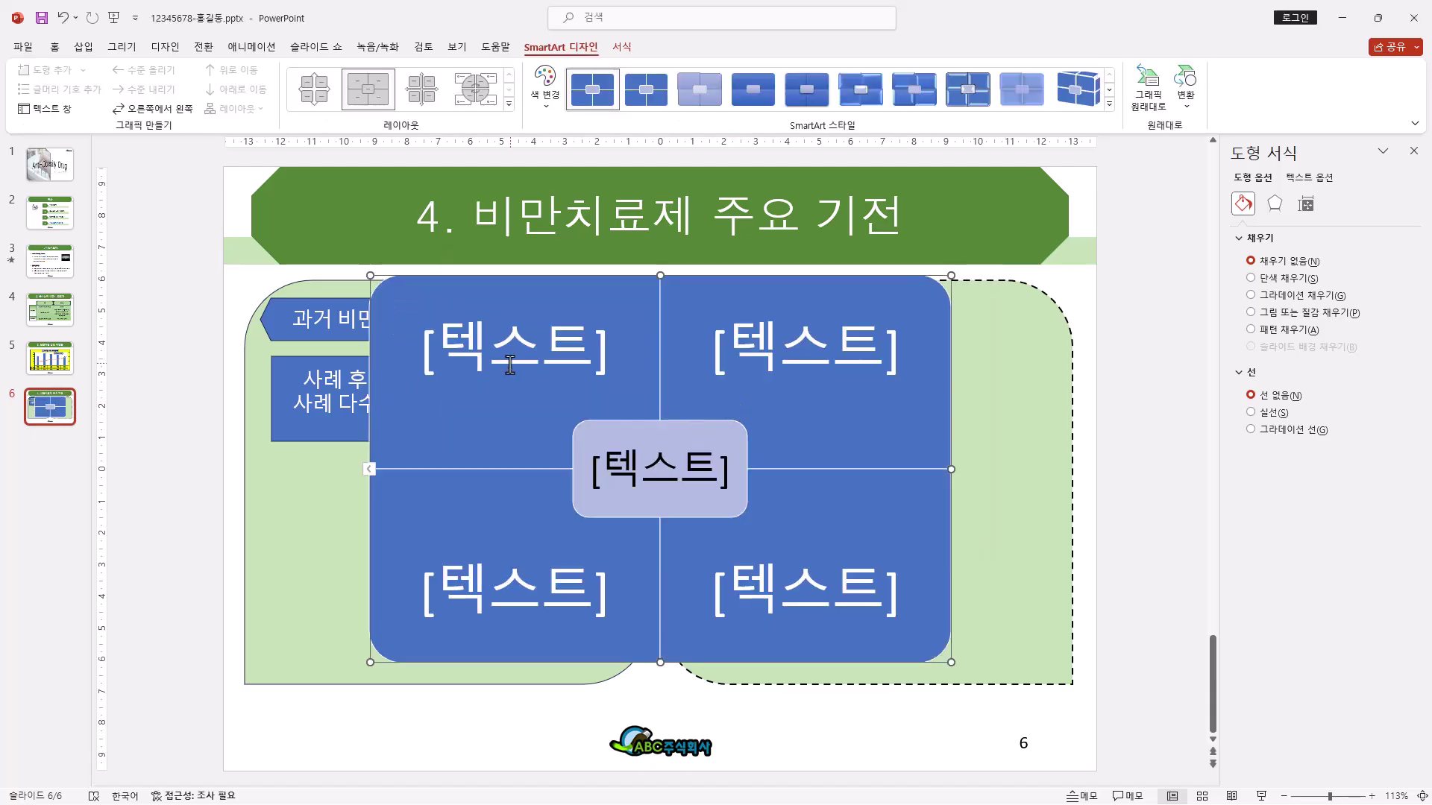
Step: Fill the matrix quadrants with "교감신경", "세로토닌", "신경계" and "중독위험", and put "비만 치료제" on two lines in the center
{"action": "left_click", "coordinate": [534, 360]}
{"action": "left_click", "coordinate": [713, 363]}
{"action": "left_click", "coordinate": [671, 462]}
{"action": "left_click", "coordinate": [544, 558]}
{"action": "left_click", "coordinate": [777, 572]}
{"action": "left_click", "coordinate": [590, 387]}
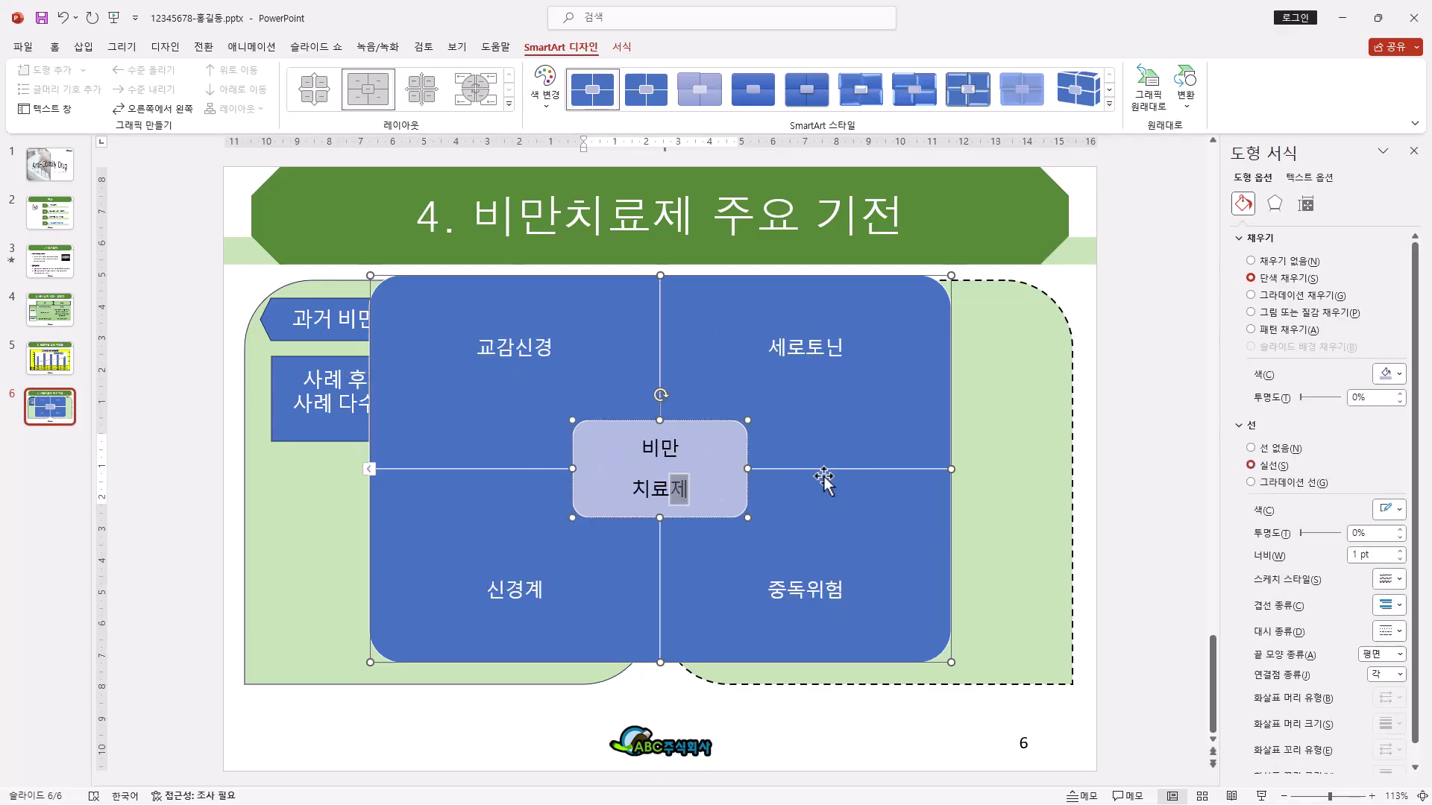
Step: Shrink the matrix SmartArt and place it in the lower part of the left green shape, below the folded-corner shape and funnel
{"action": "left_click", "coordinate": [892, 447]}
{"action": "left_click_drag", "start_coordinate": [951, 276], "coordinate": [639, 537]}
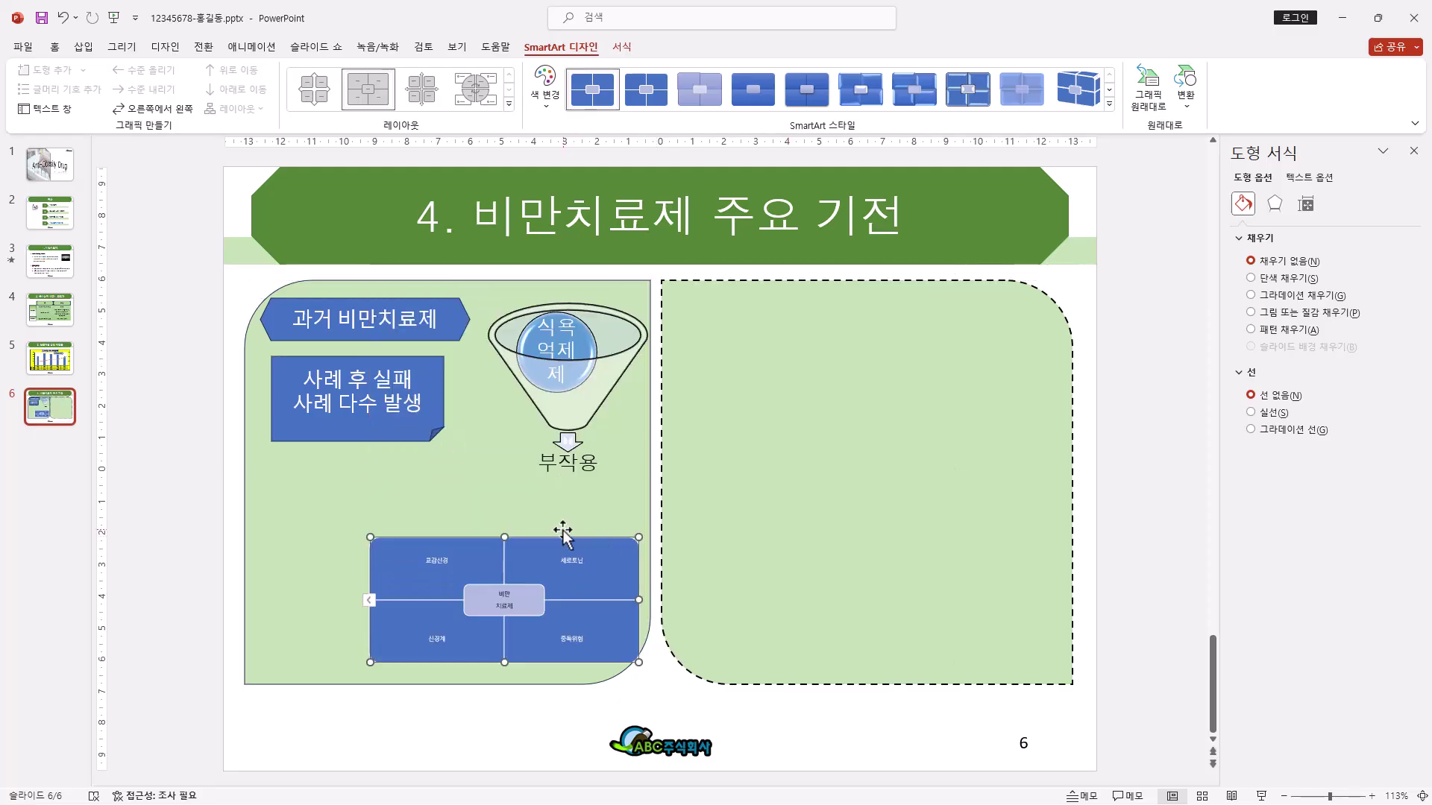
{"action": "left_click_drag", "start_coordinate": [546, 534], "coordinate": [474, 488]}
{"action": "left_click_drag", "start_coordinate": [591, 636], "coordinate": [608, 652]}
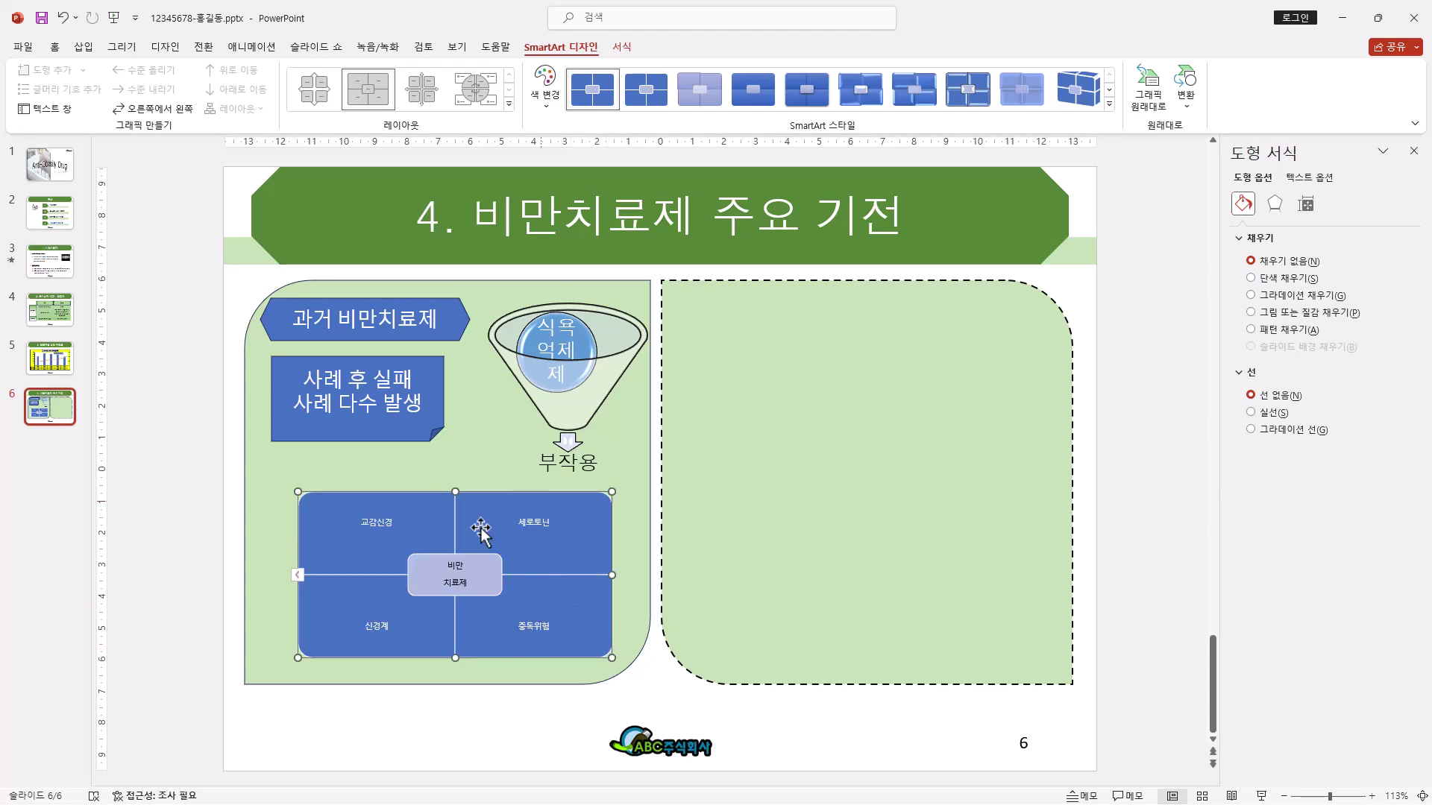
Step: Apply the fifth 3차원 style and the fourth 색상형 color set to the matrix SmartArt
{"action": "left_click", "coordinate": [1110, 105]}
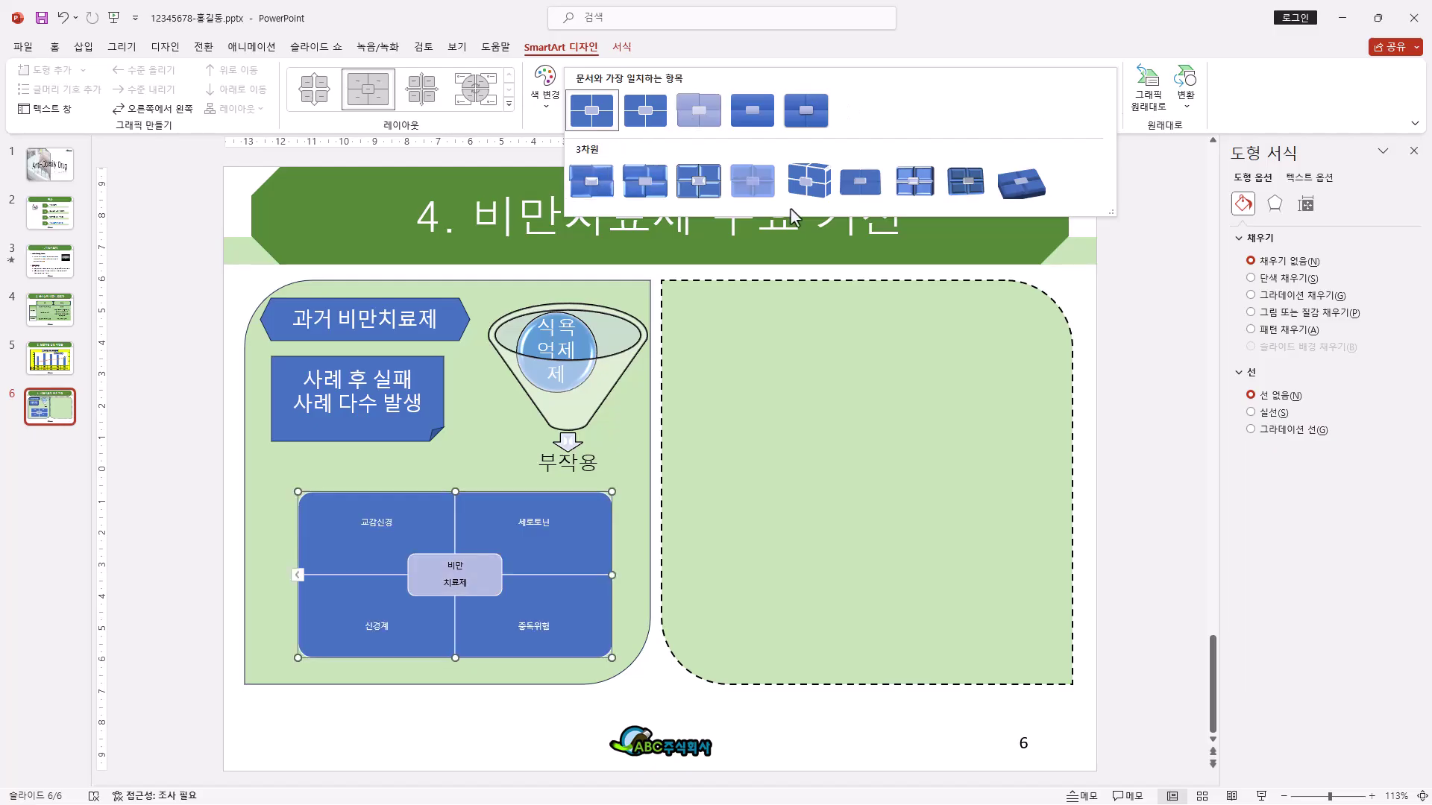
{"action": "left_click", "coordinate": [823, 191]}
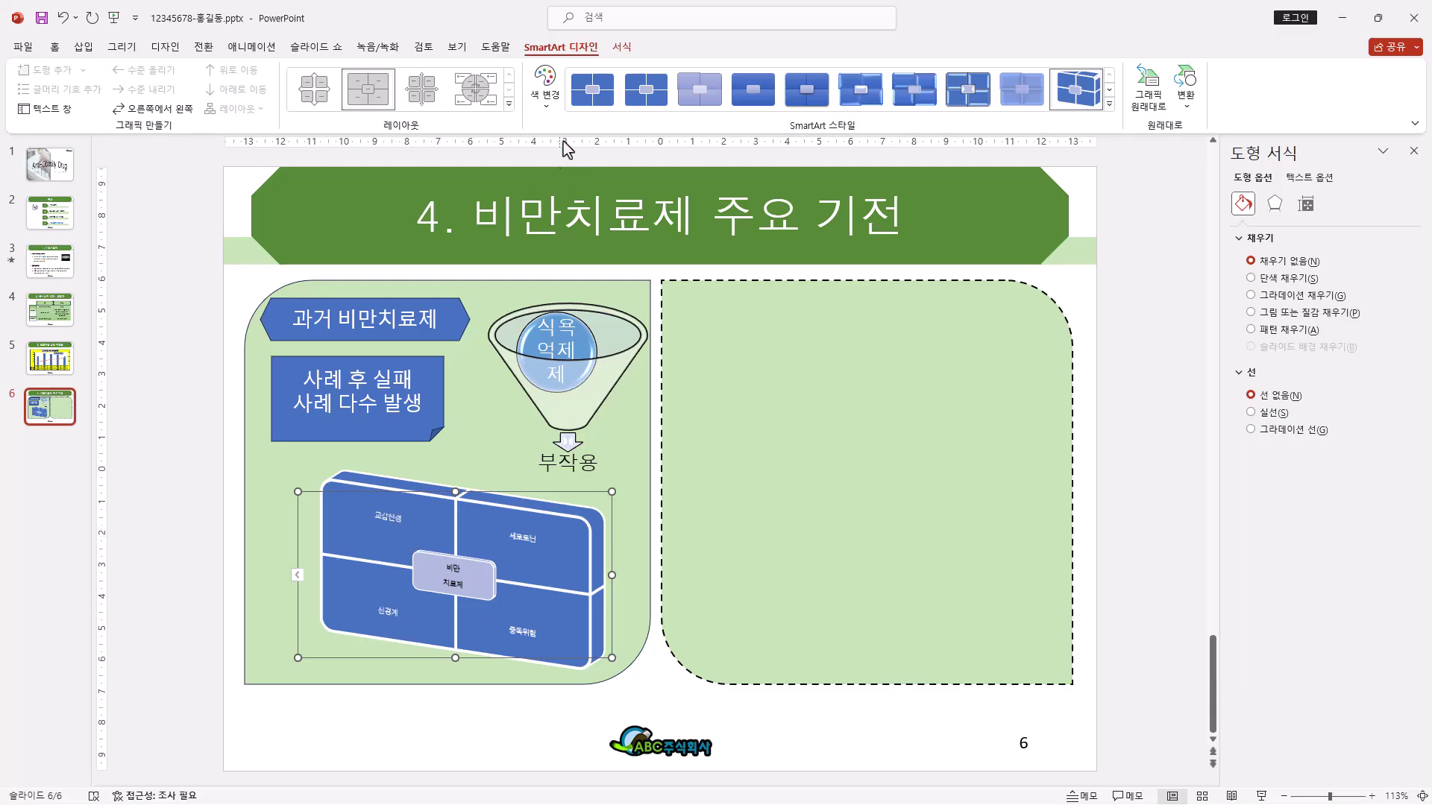
{"action": "left_click", "coordinate": [551, 112]}
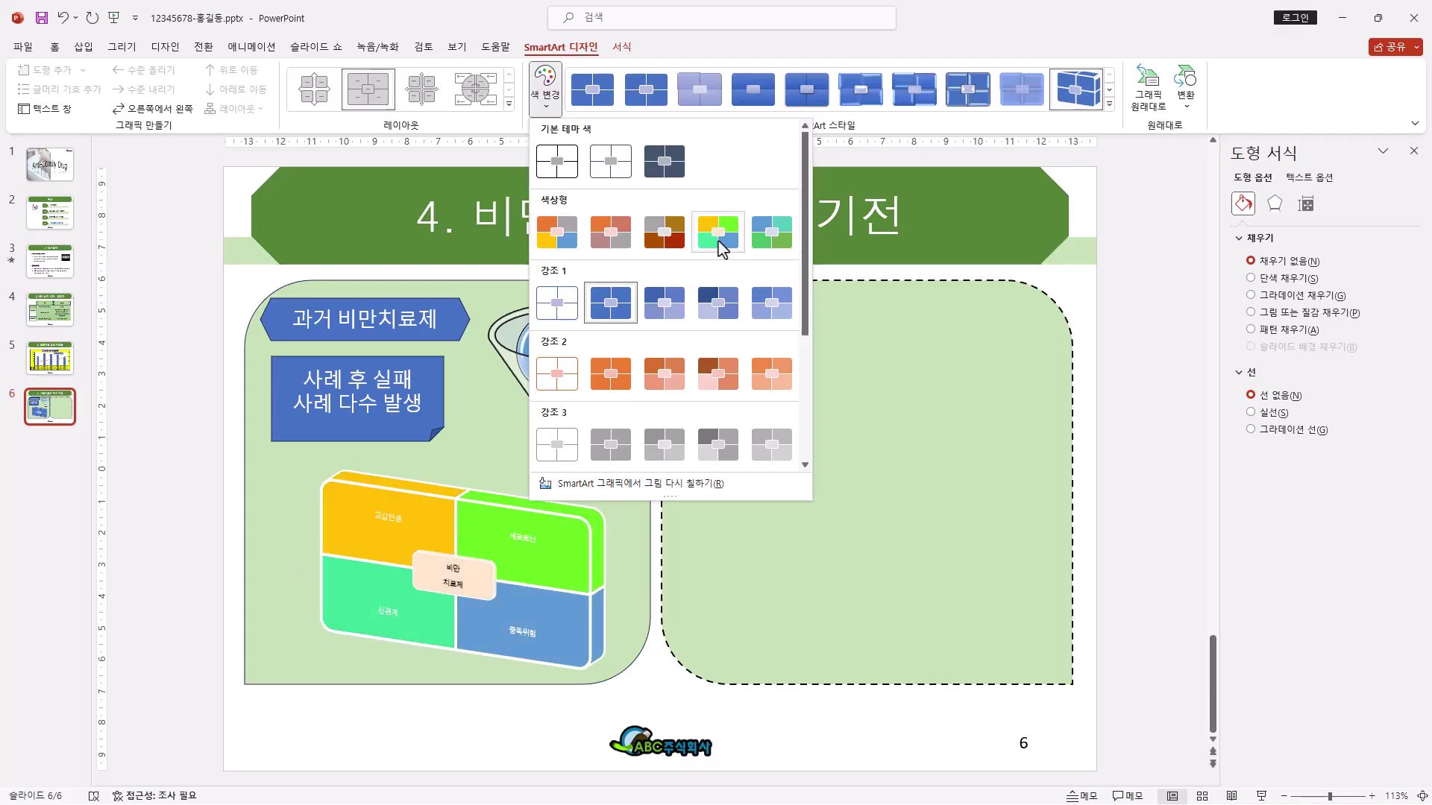
{"action": "left_click", "coordinate": [470, 195]}
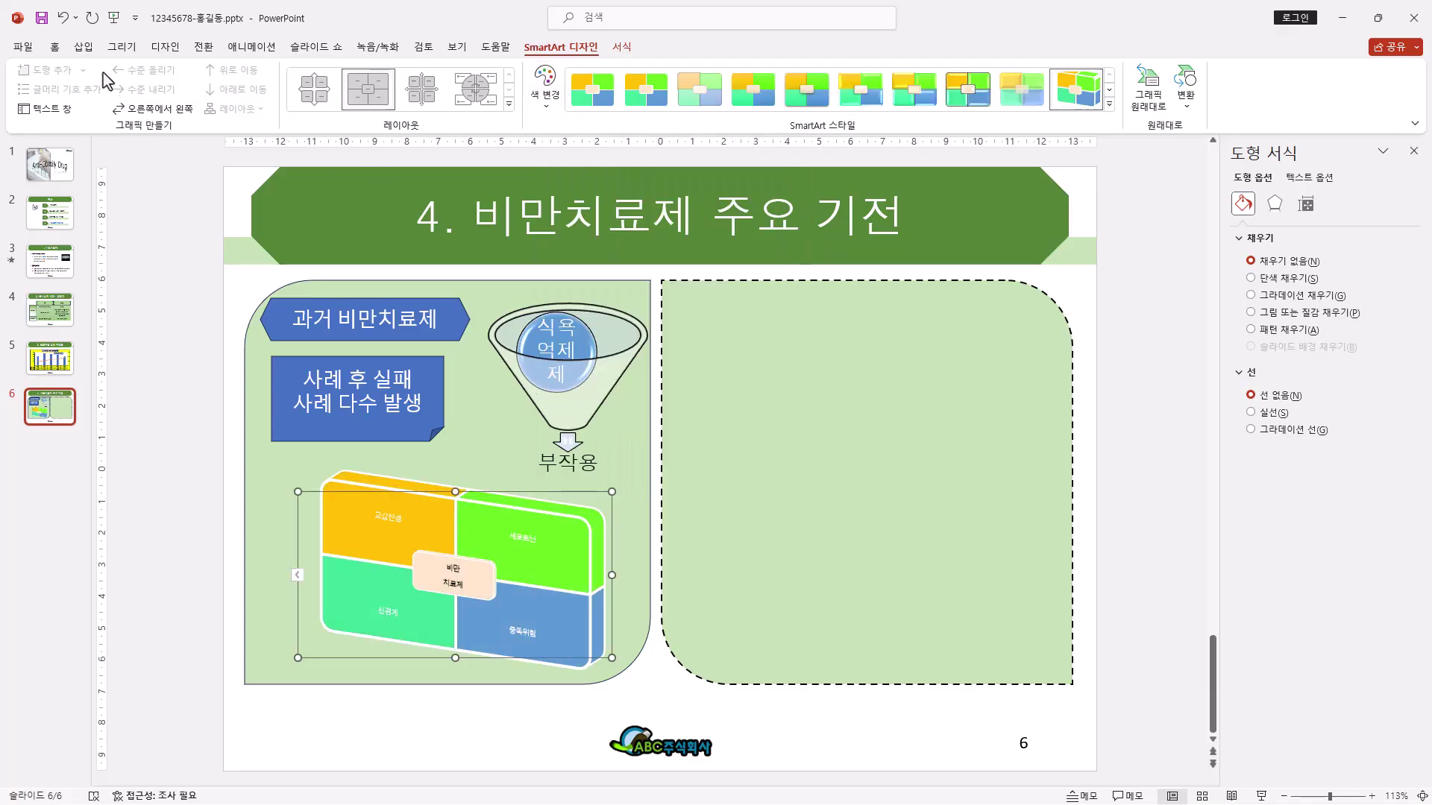
Step: Format the matrix SmartArt text as 돋움, size 18, in black
{"action": "left_click", "coordinate": [62, 49]}
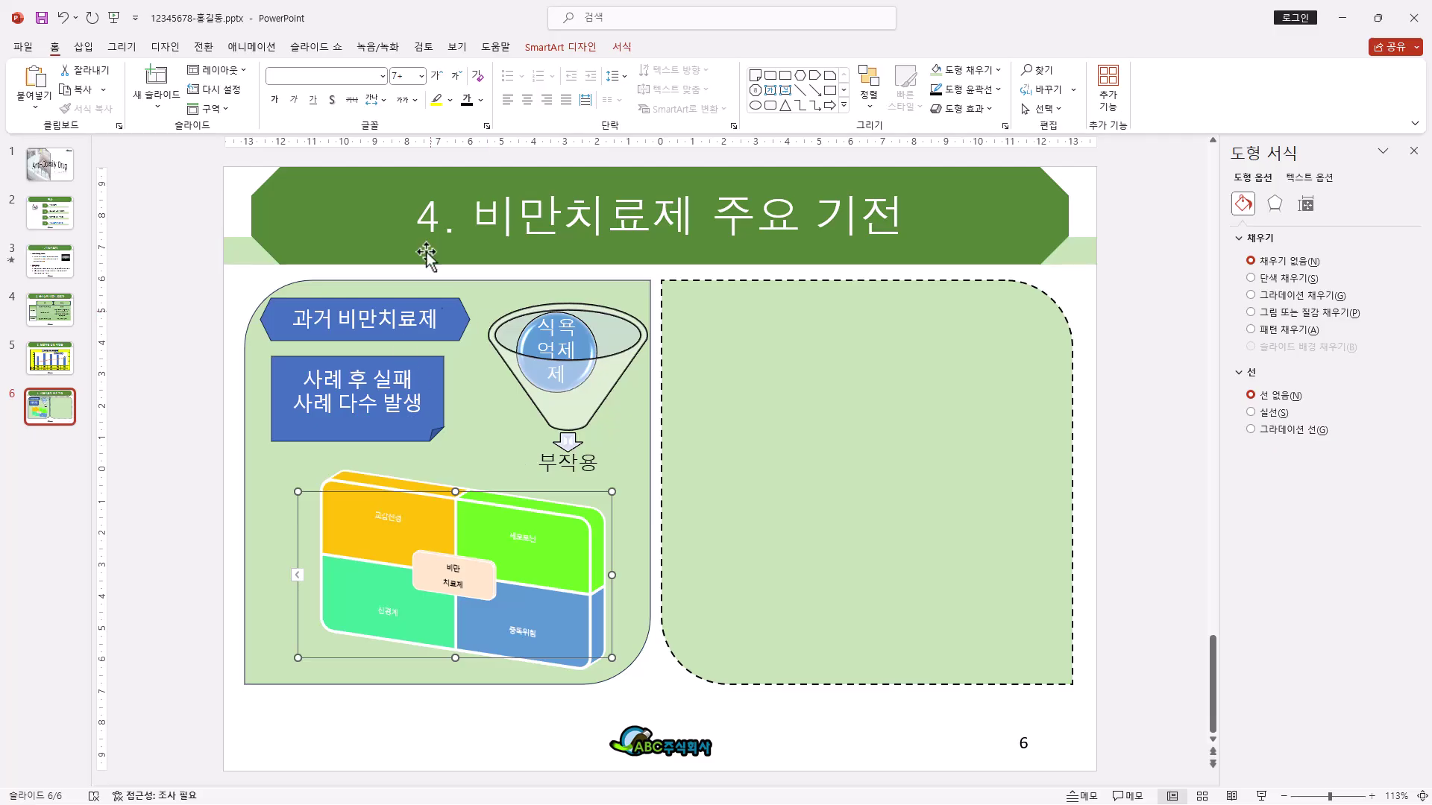
{"action": "left_click", "coordinate": [381, 75]}
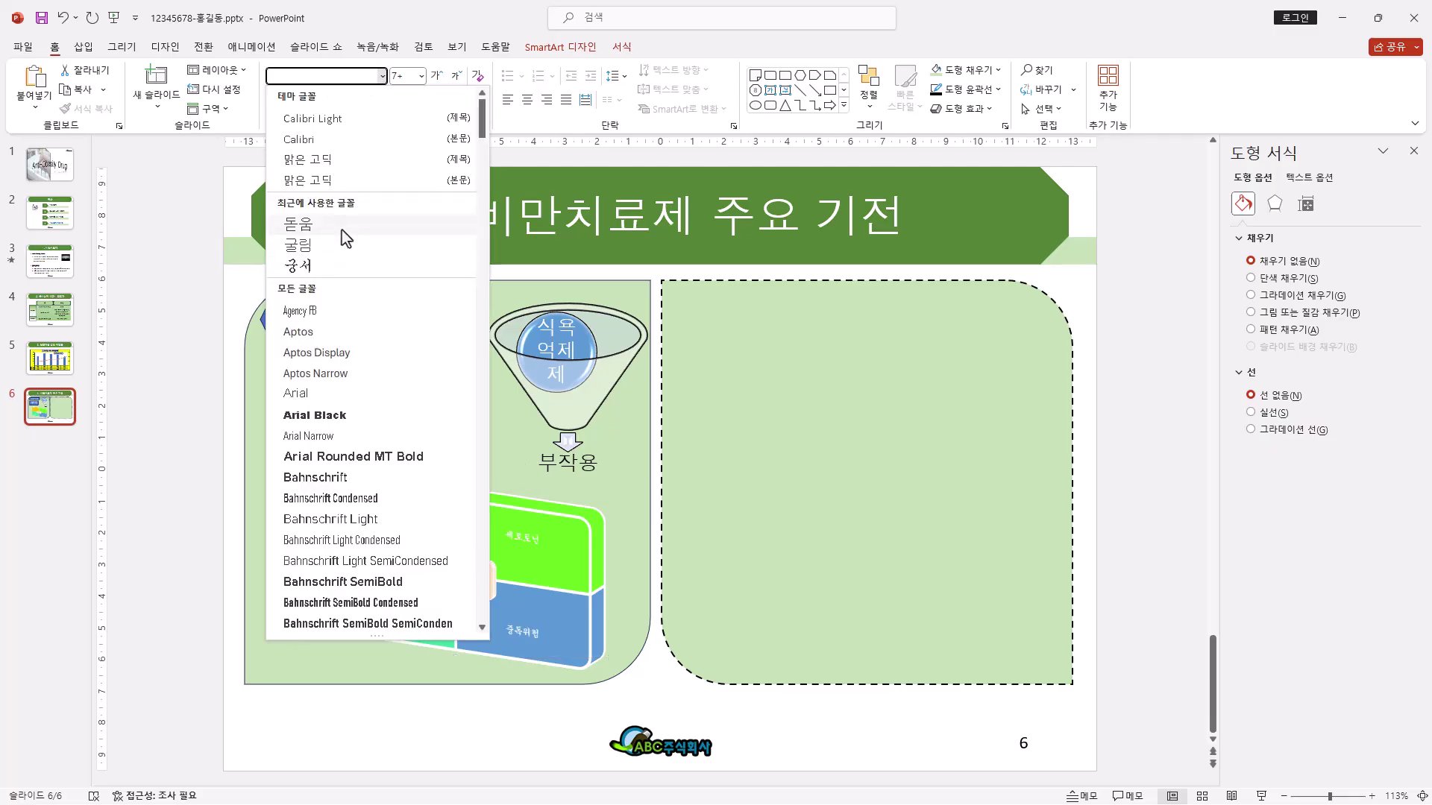
{"action": "left_click", "coordinate": [342, 230]}
{"action": "left_click", "coordinate": [421, 75]}
{"action": "left_click", "coordinate": [408, 222]}
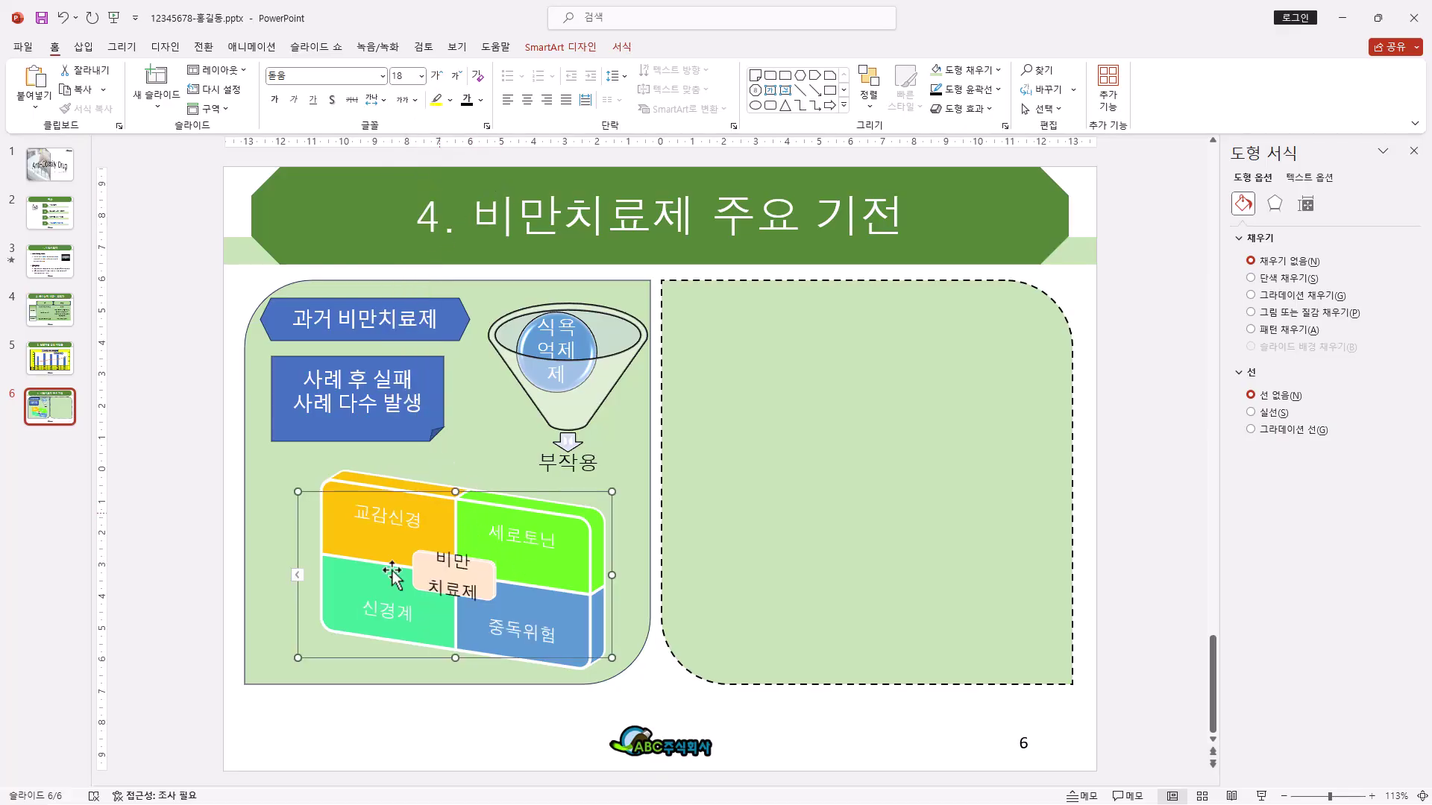
{"action": "left_click", "coordinate": [480, 100]}
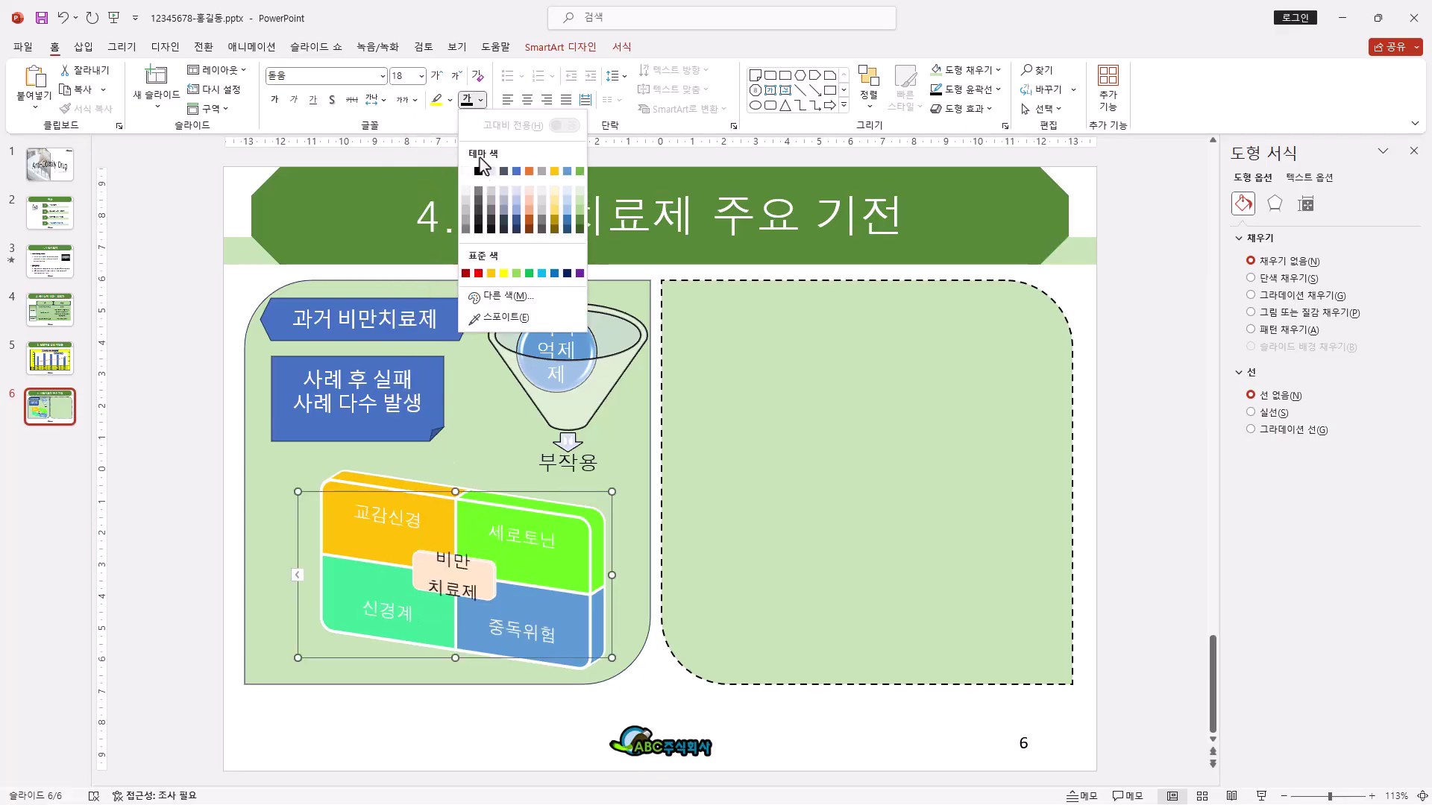
{"action": "left_click", "coordinate": [481, 200]}
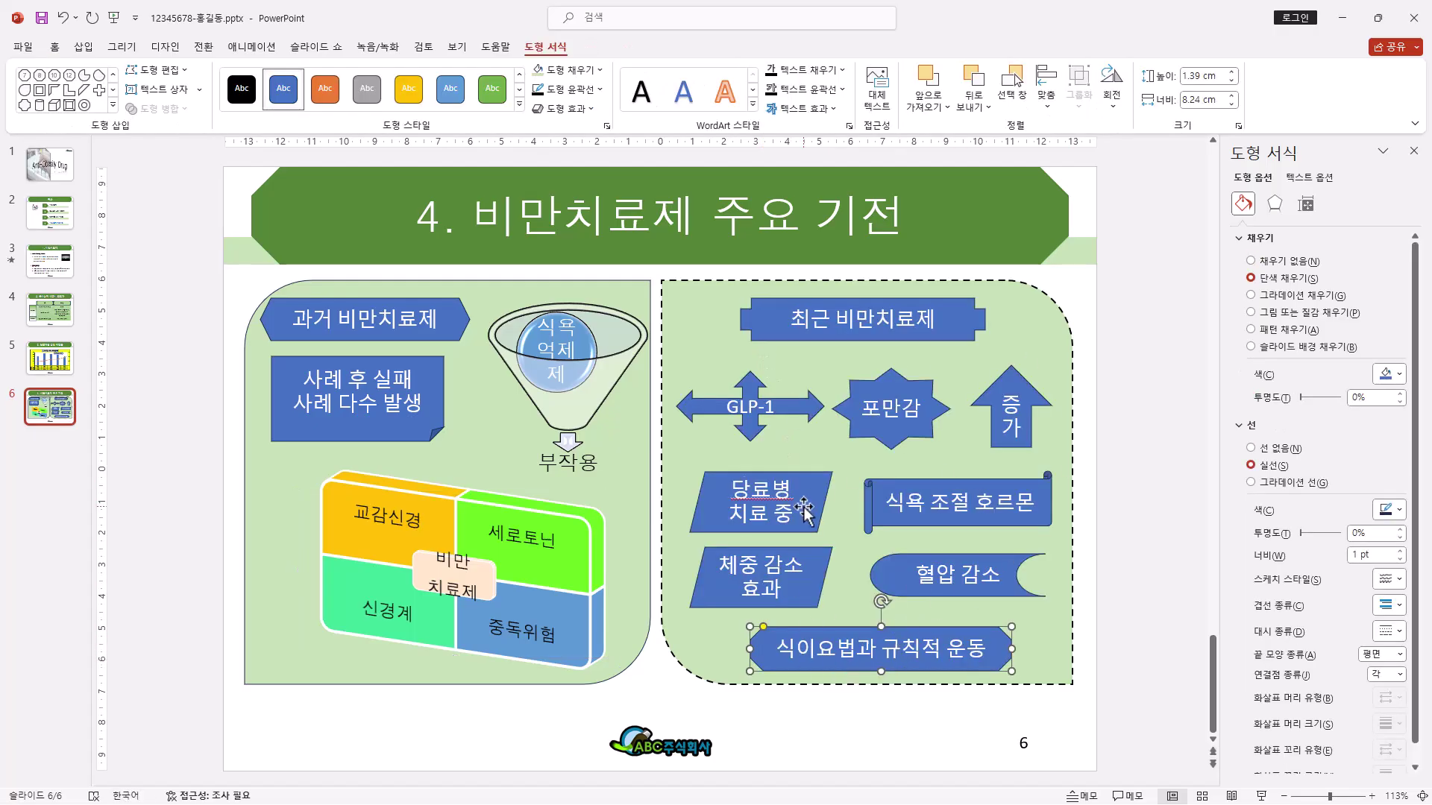
Step: Check the shape gallery for the shape types used in the dashed green shape, including the cross title and the four-way arrow
{"action": "left_click", "coordinate": [880, 337]}
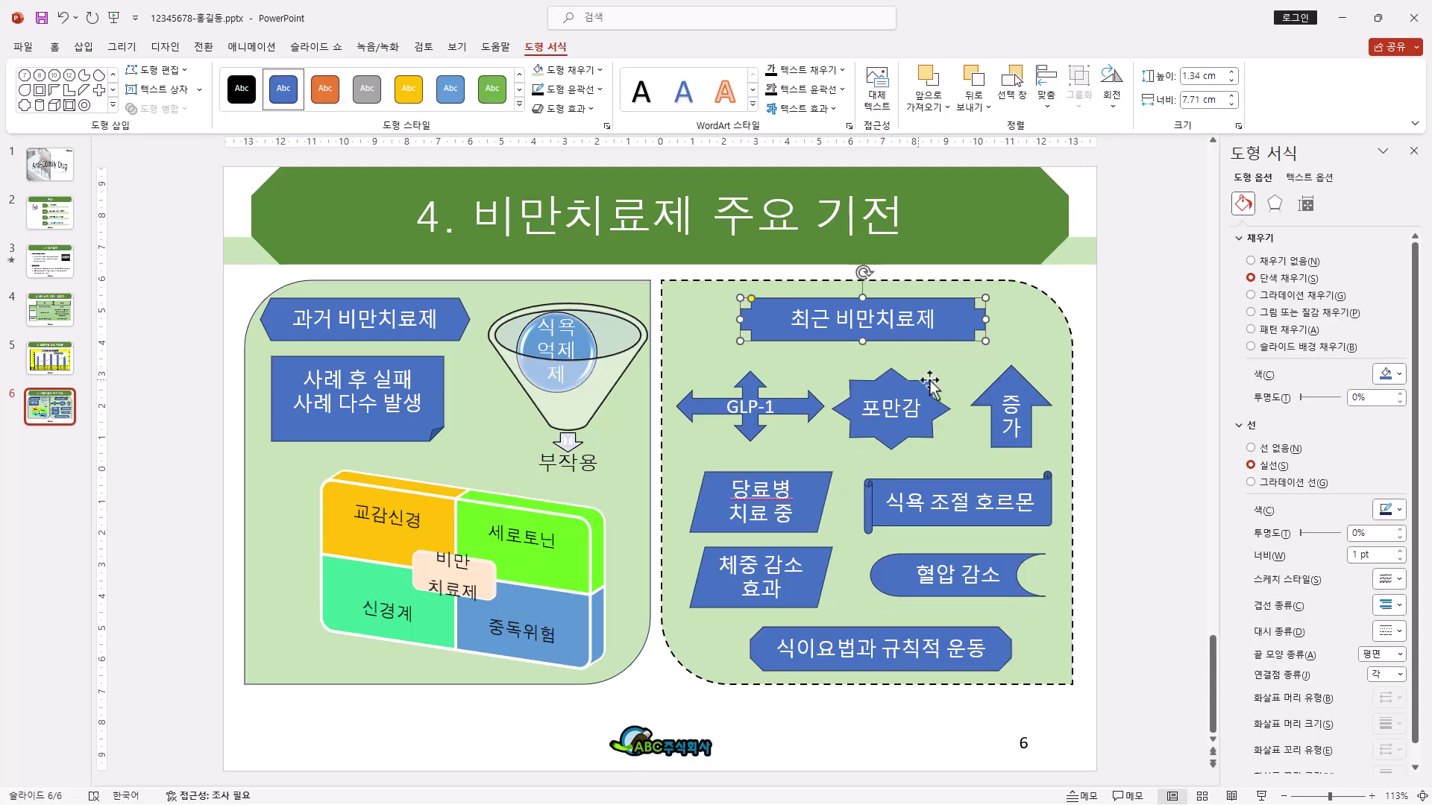
{"action": "left_click", "coordinate": [113, 105]}
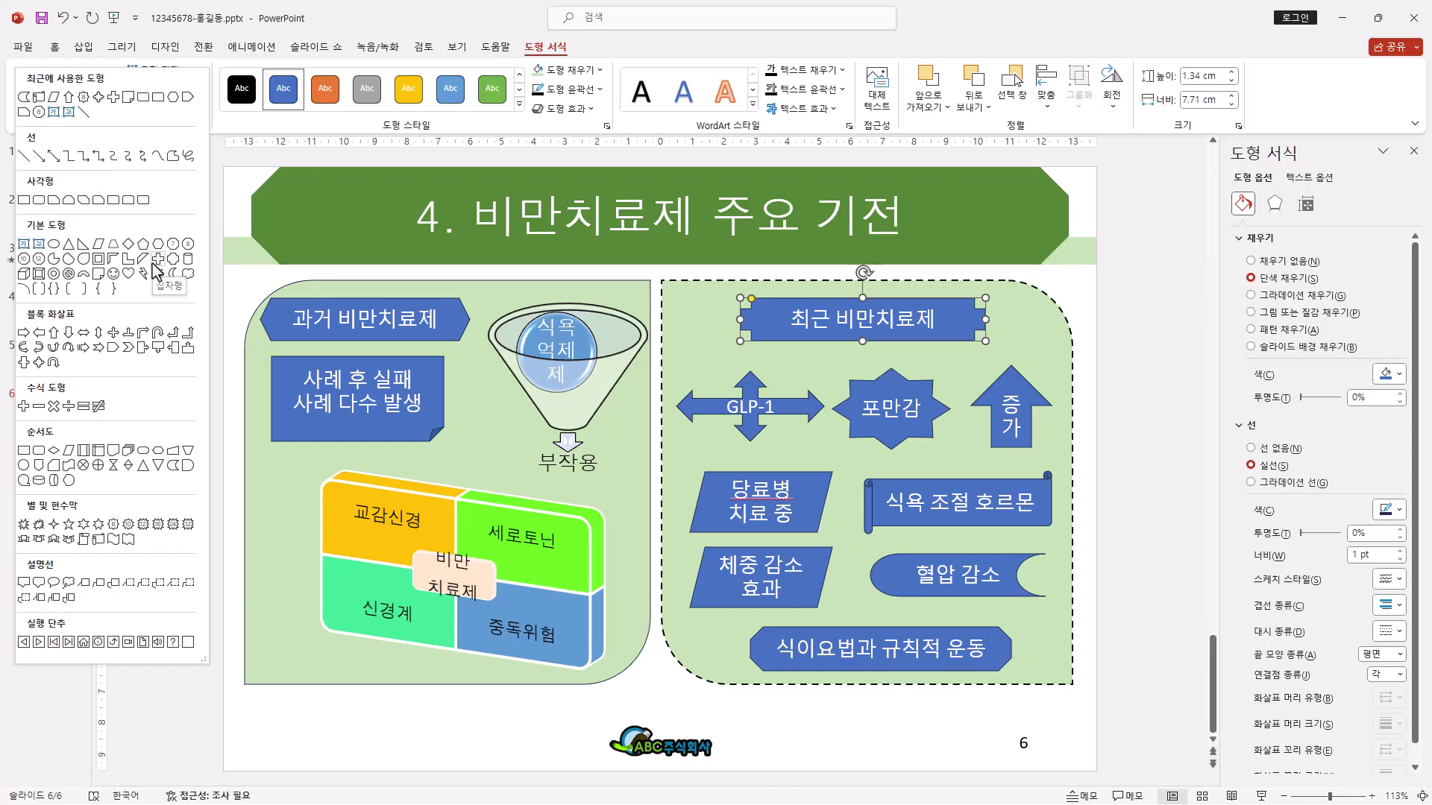
{"action": "left_click", "coordinate": [783, 415]}
{"action": "left_click", "coordinate": [776, 423]}
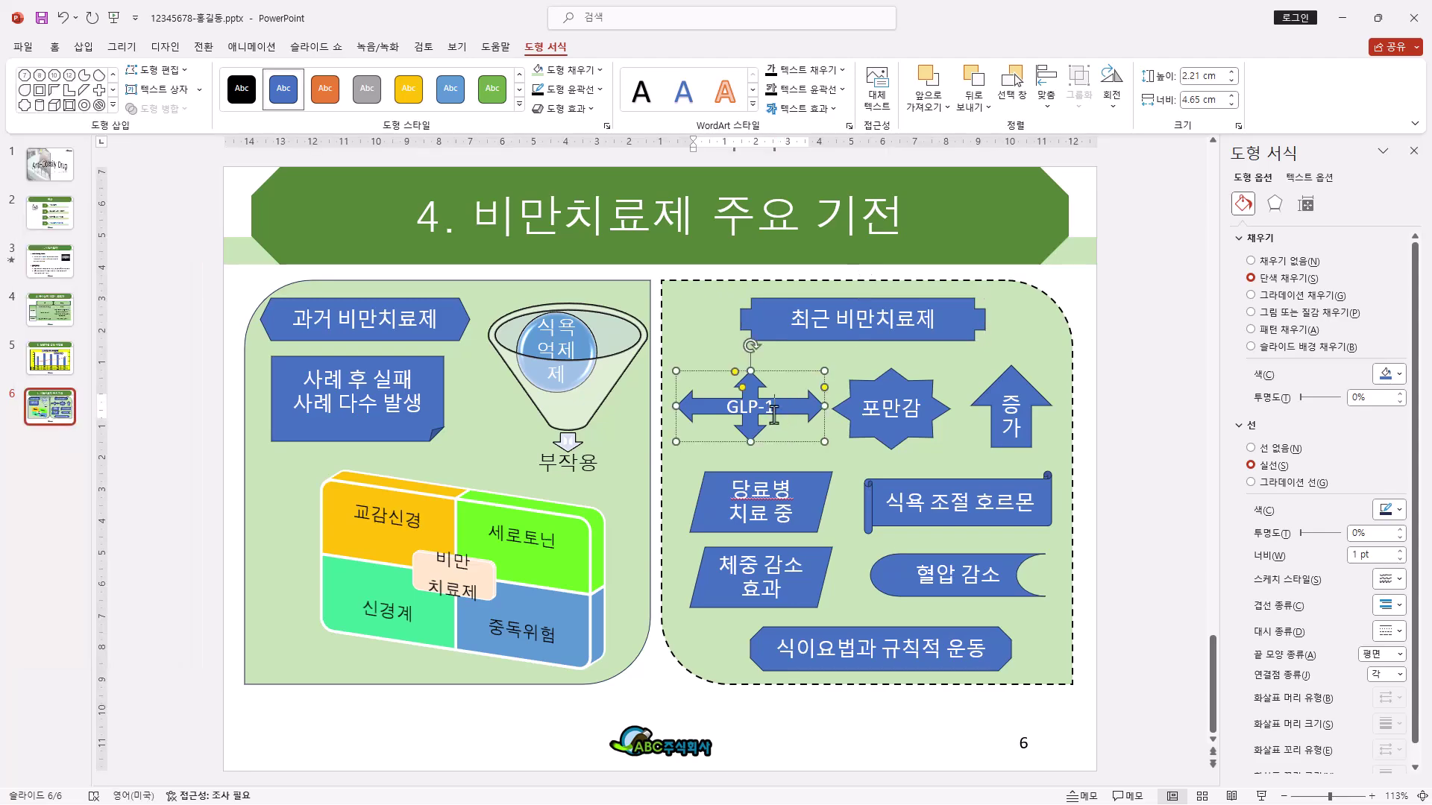
{"action": "left_click", "coordinate": [762, 453]}
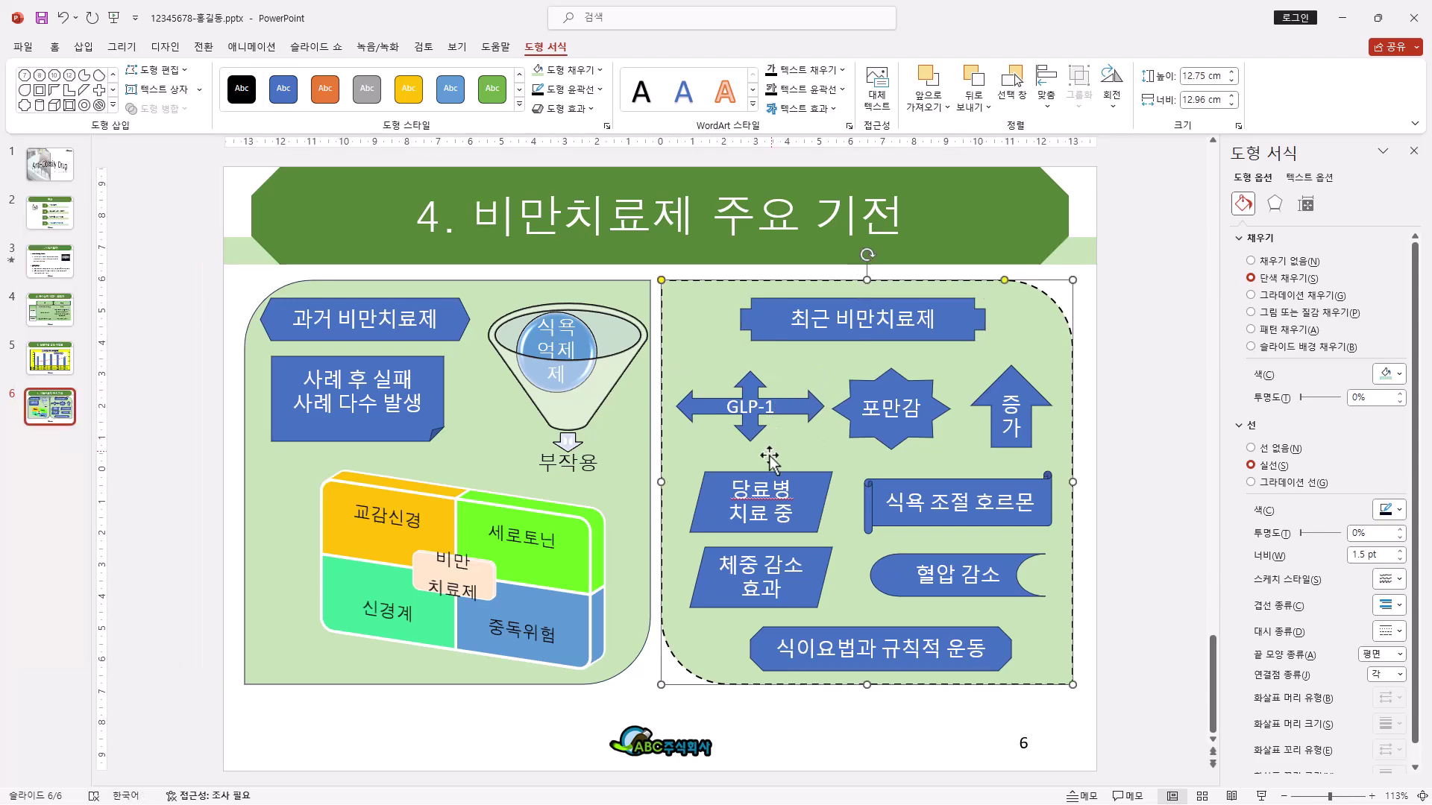
{"action": "left_click", "coordinate": [114, 109]}
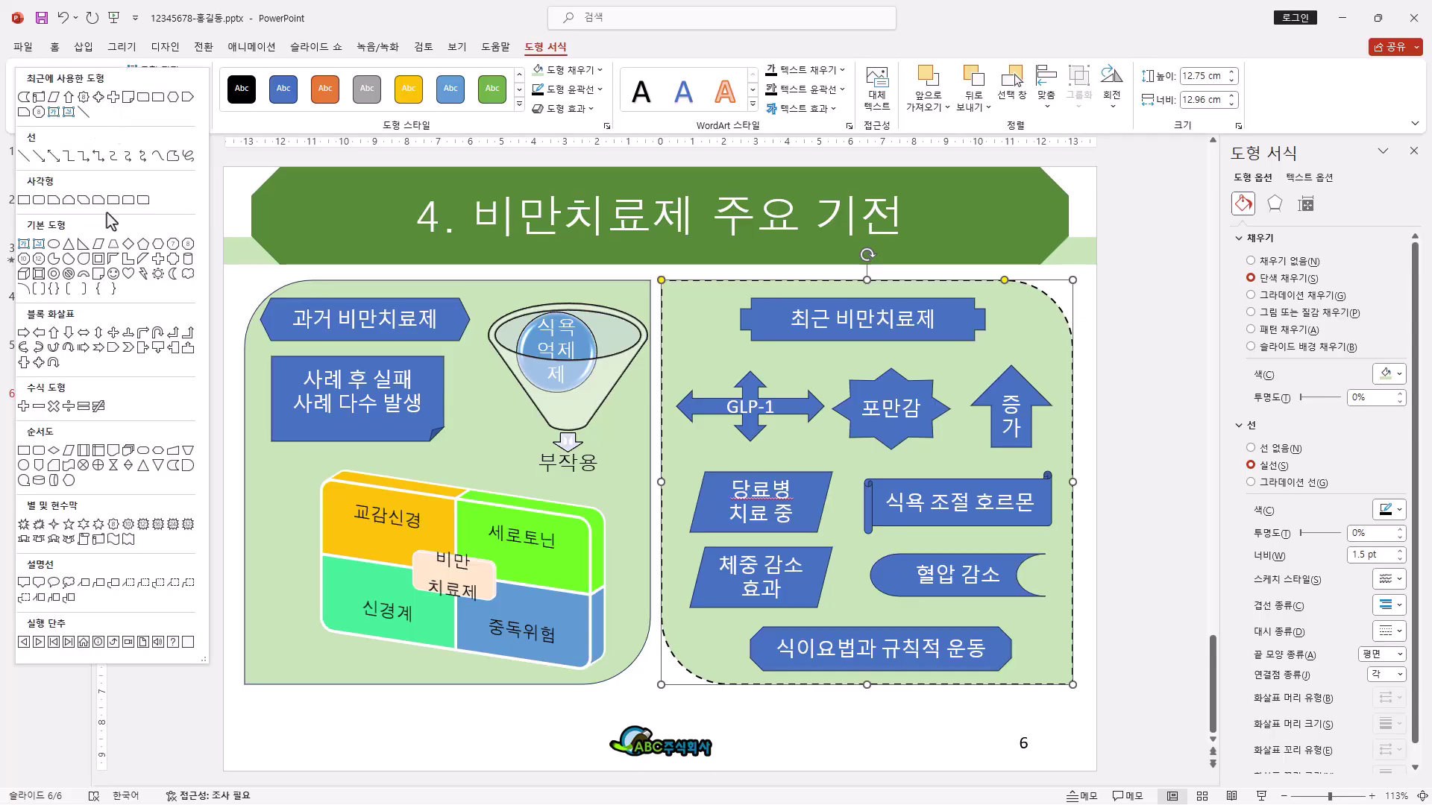